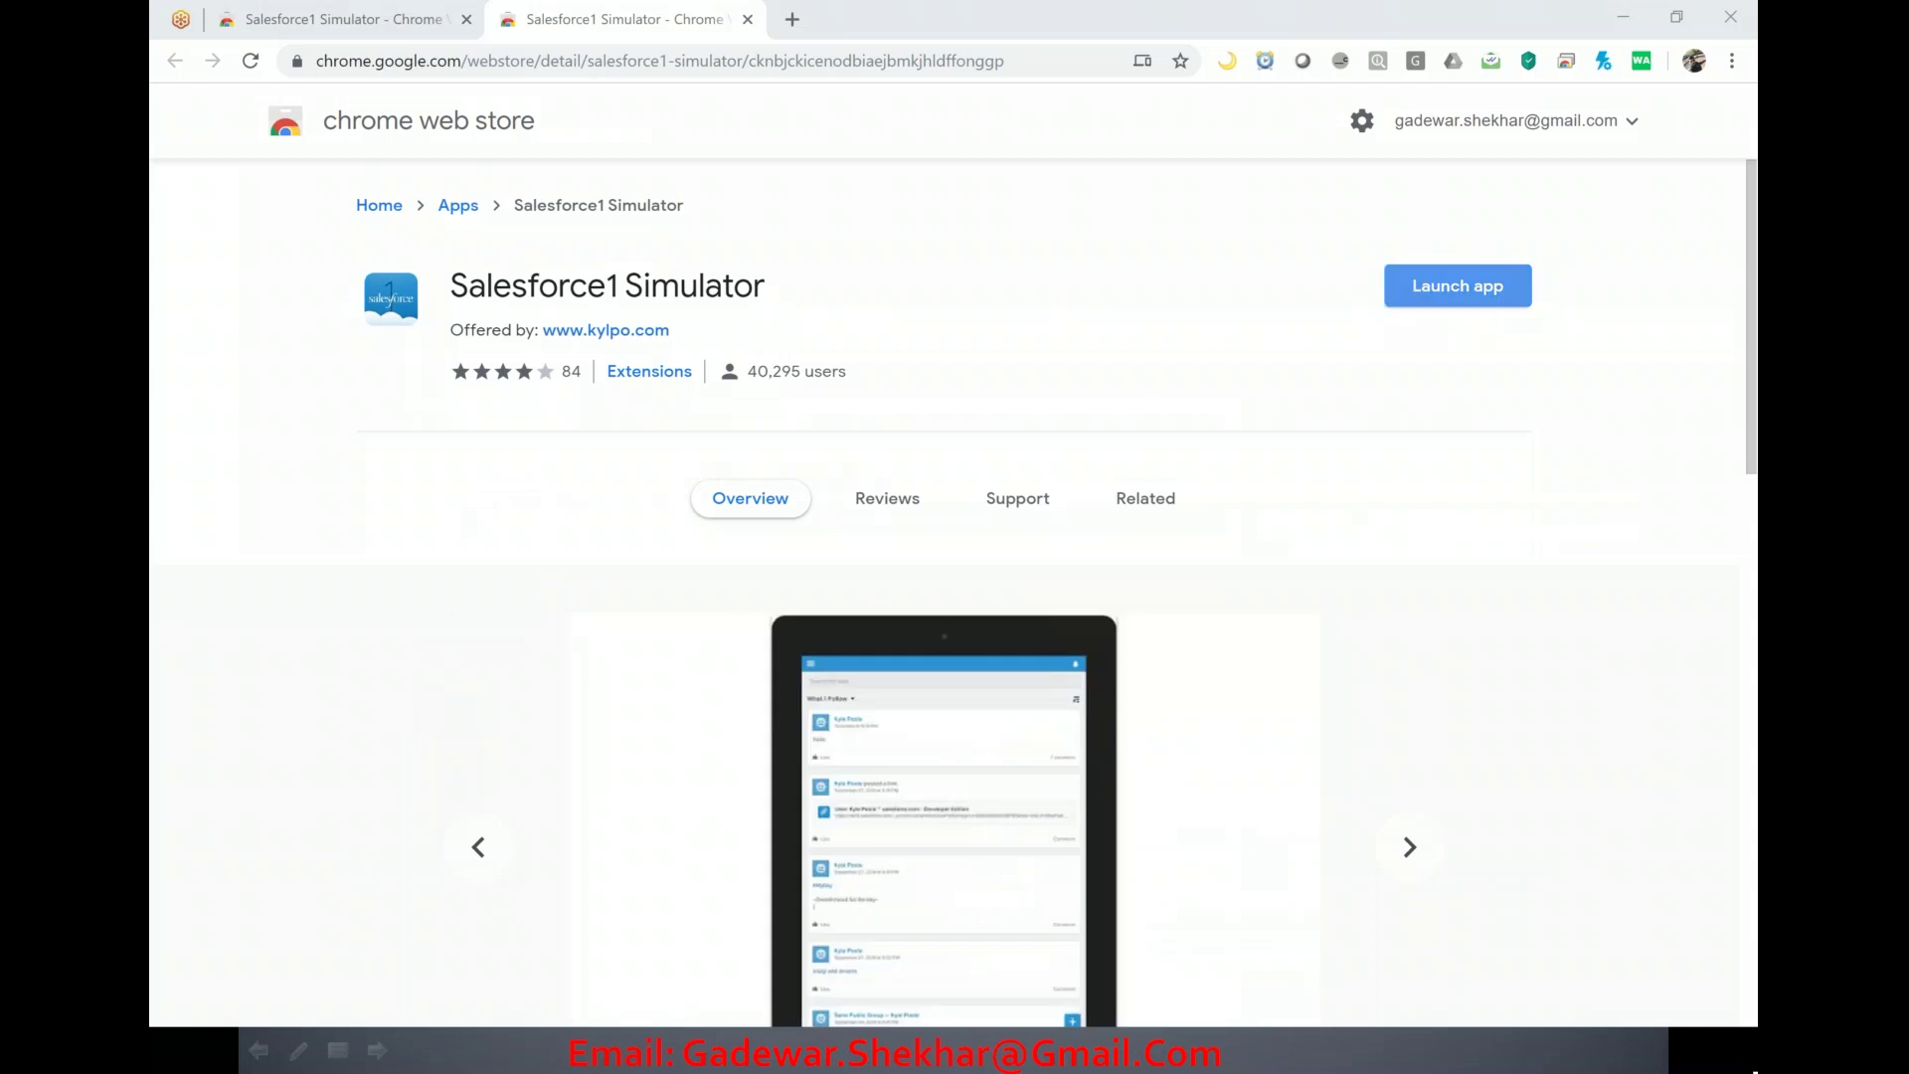
- Bring up the Salesforce1 Simulator listing page in the Chrome Web Store
{"action": "mouse_move", "coordinate": [1481, 194]}
{"action": "left_mouse_down"}
{"action": "mouse_move", "coordinate": [1491, 426]}
{"action": "mouse_move", "coordinate": [1322, 262]}
{"action": "left_mouse_up"}
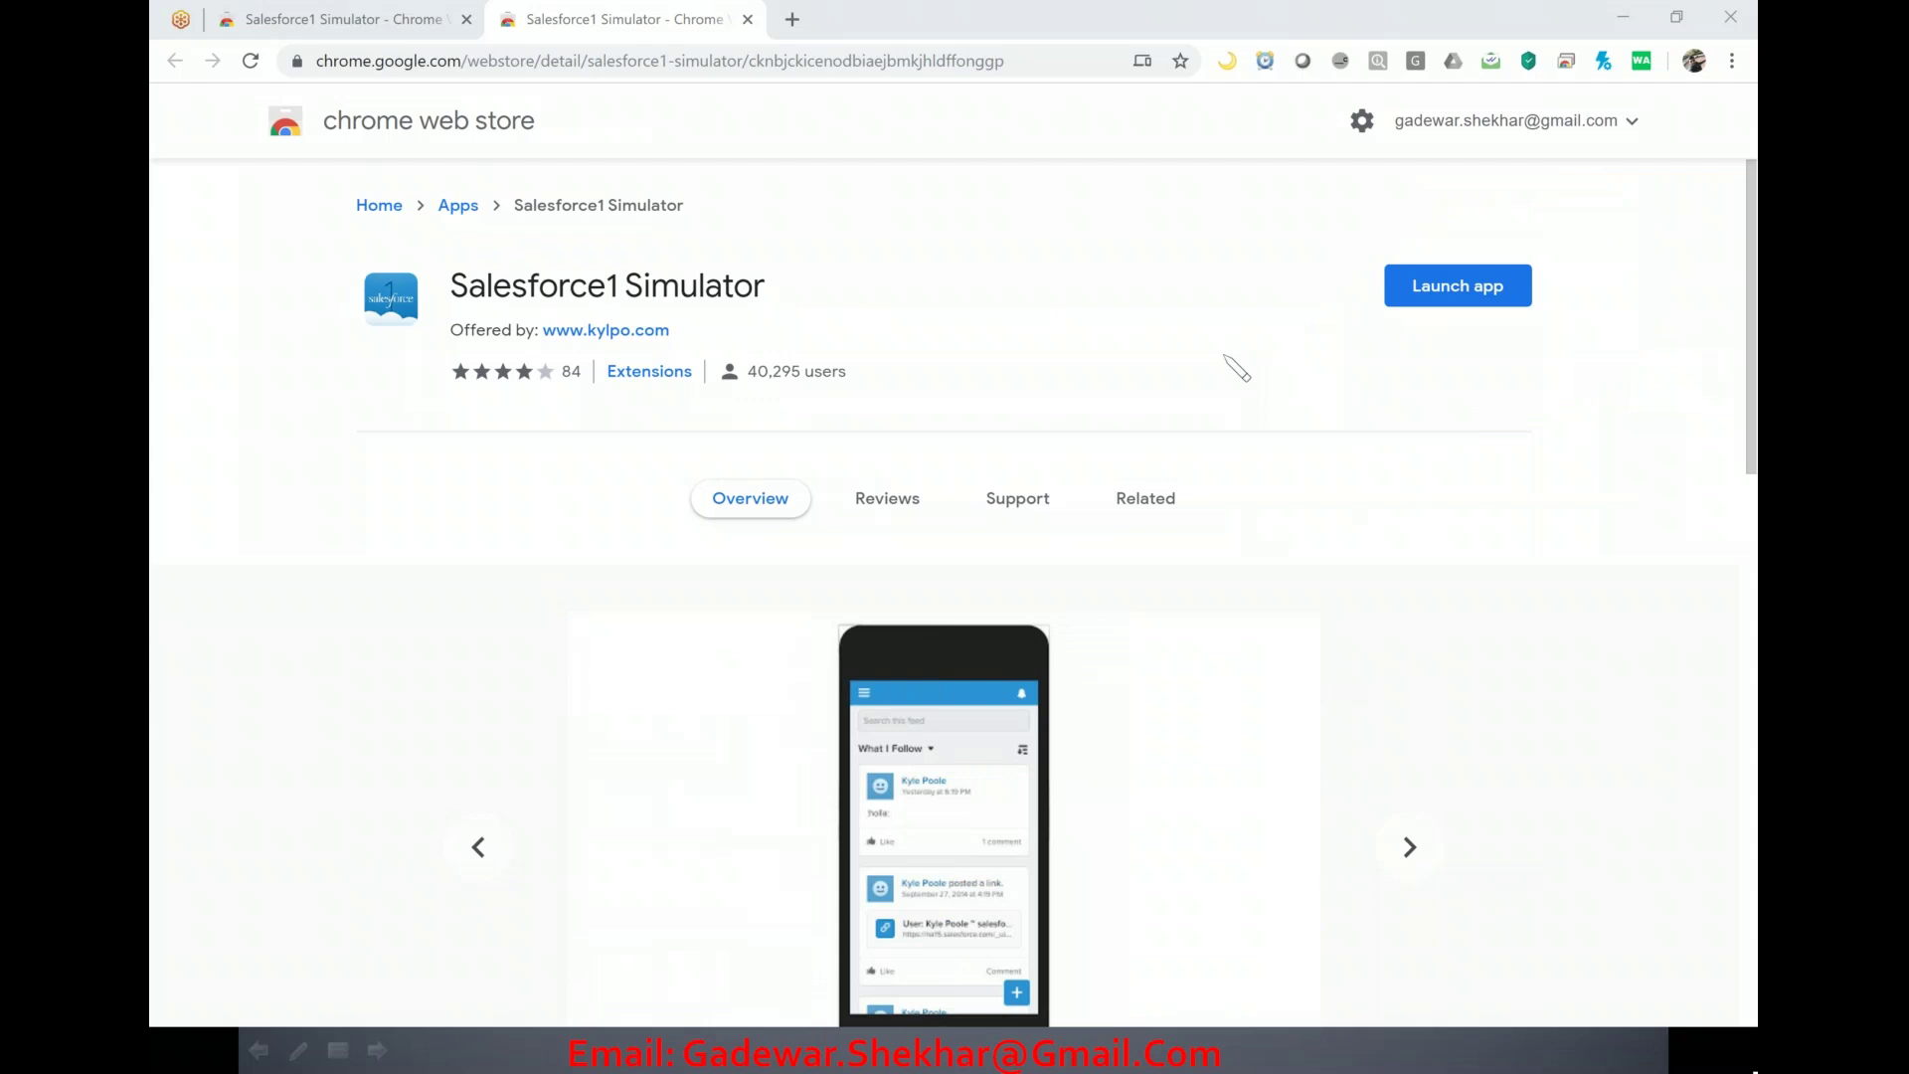
- Launch the Salesforce1 Simulator app and move its phone window lower on screen
{"action": "left_click", "coordinate": [1442, 295]}
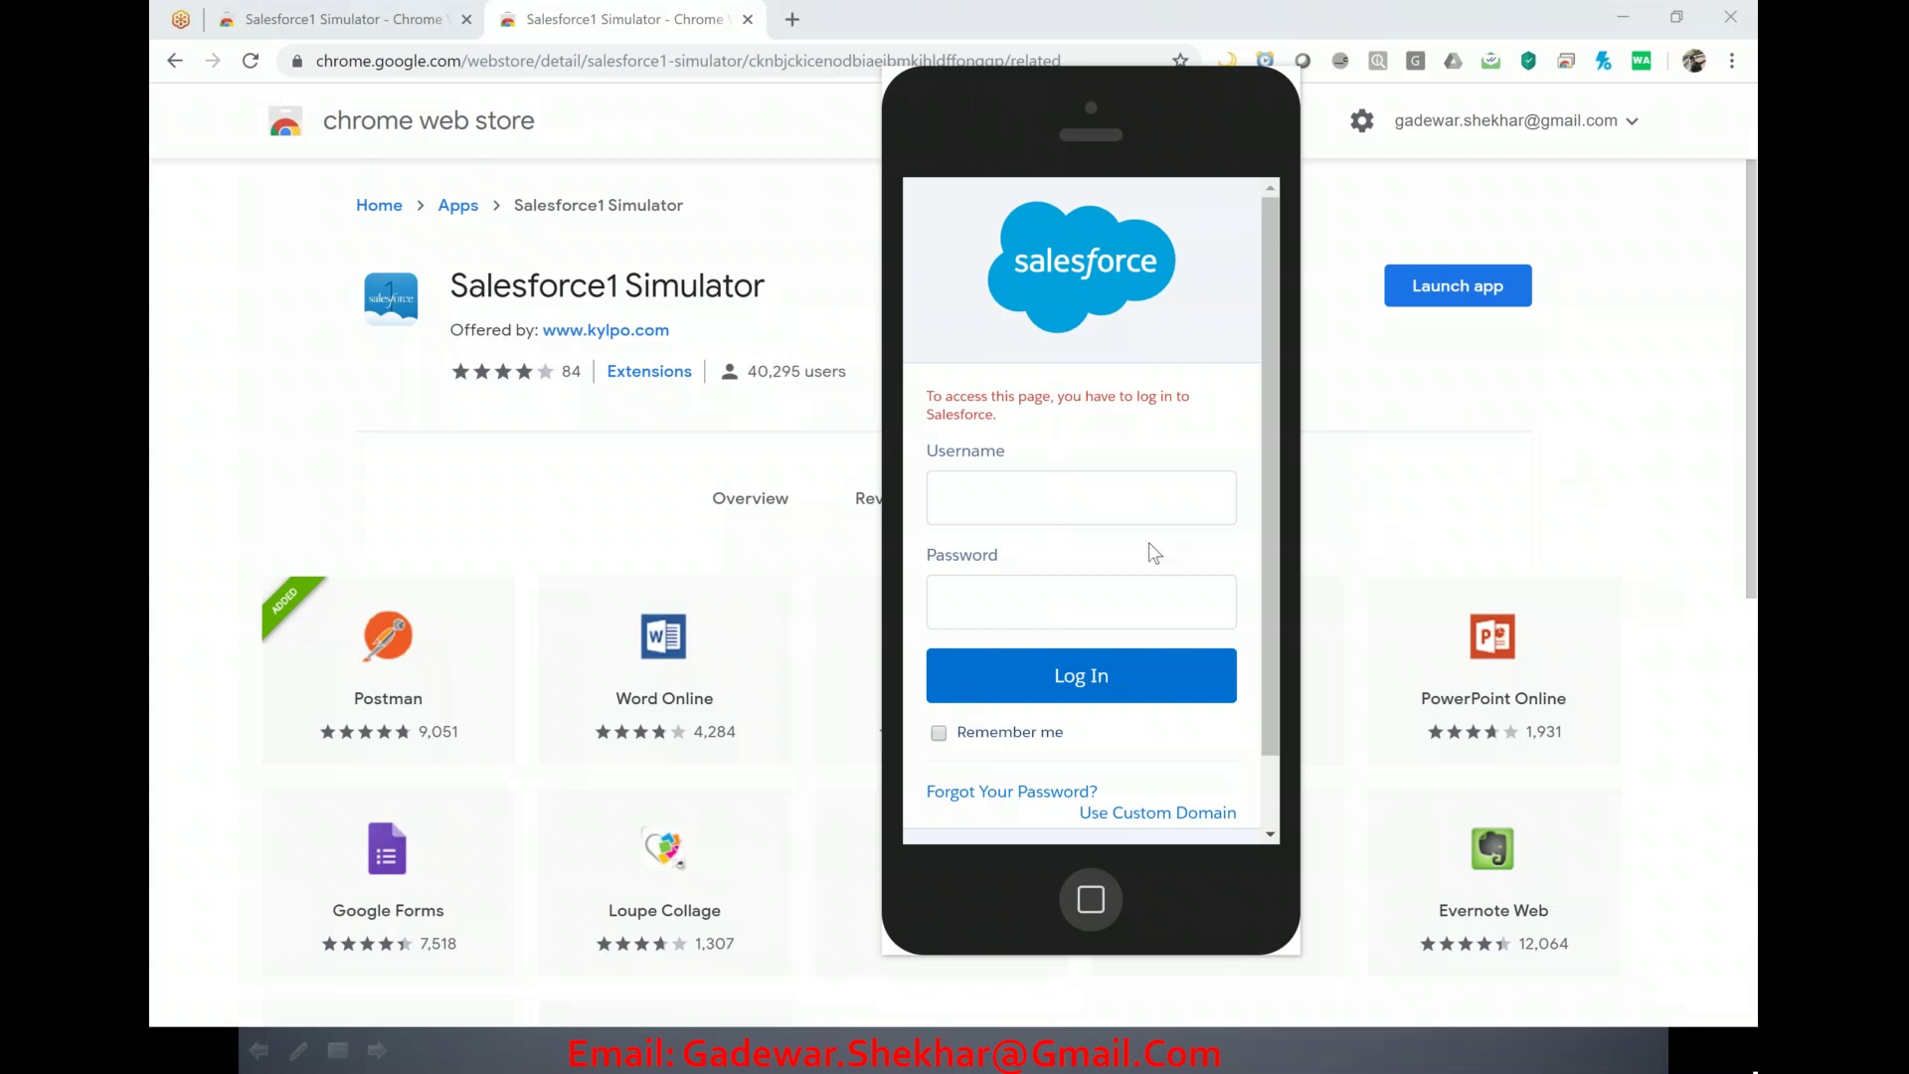
{"action": "left_click_drag", "start_coordinate": [1185, 111], "coordinate": [1148, 146]}
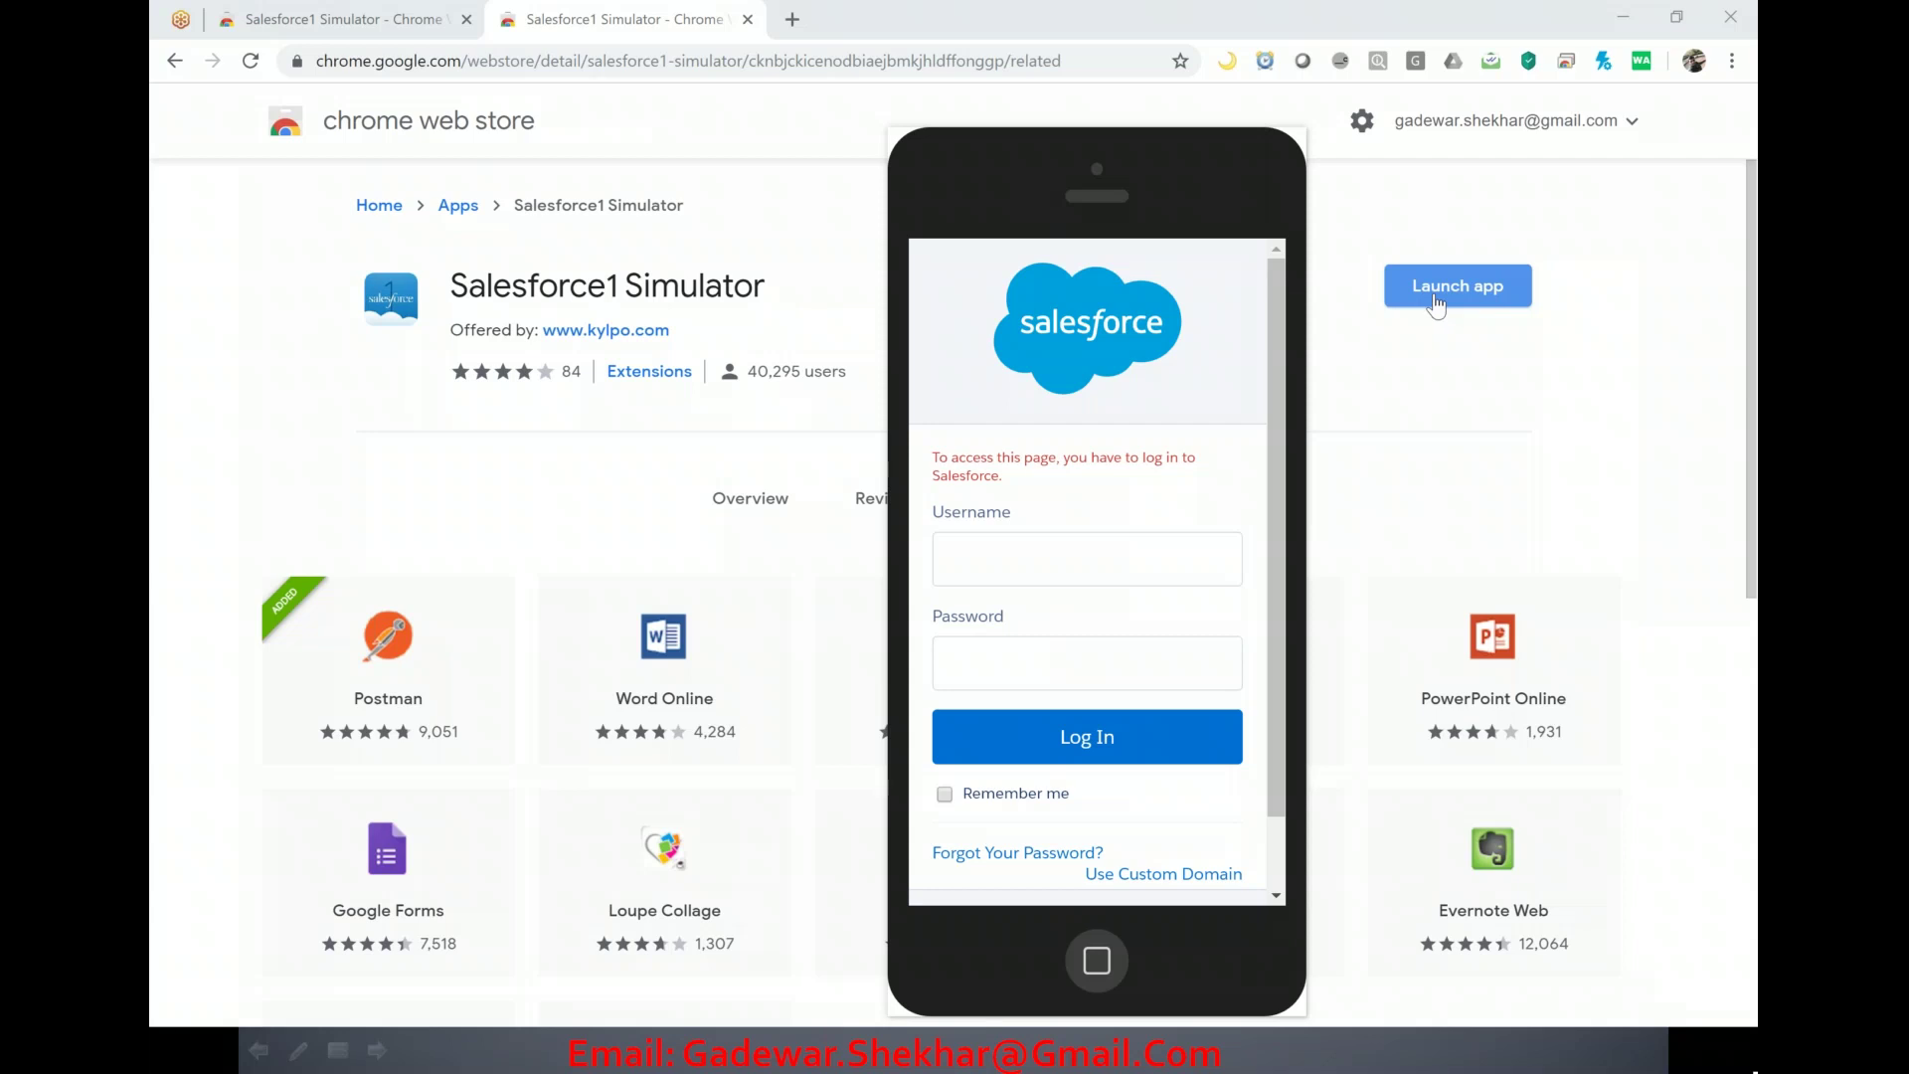
{"action": "mouse_move", "coordinate": [542, 42]}
{"action": "left_mouse_down"}
{"action": "mouse_move", "coordinate": [557, 149]}
{"action": "mouse_move", "coordinate": [447, 125]}
{"action": "left_mouse_up"}
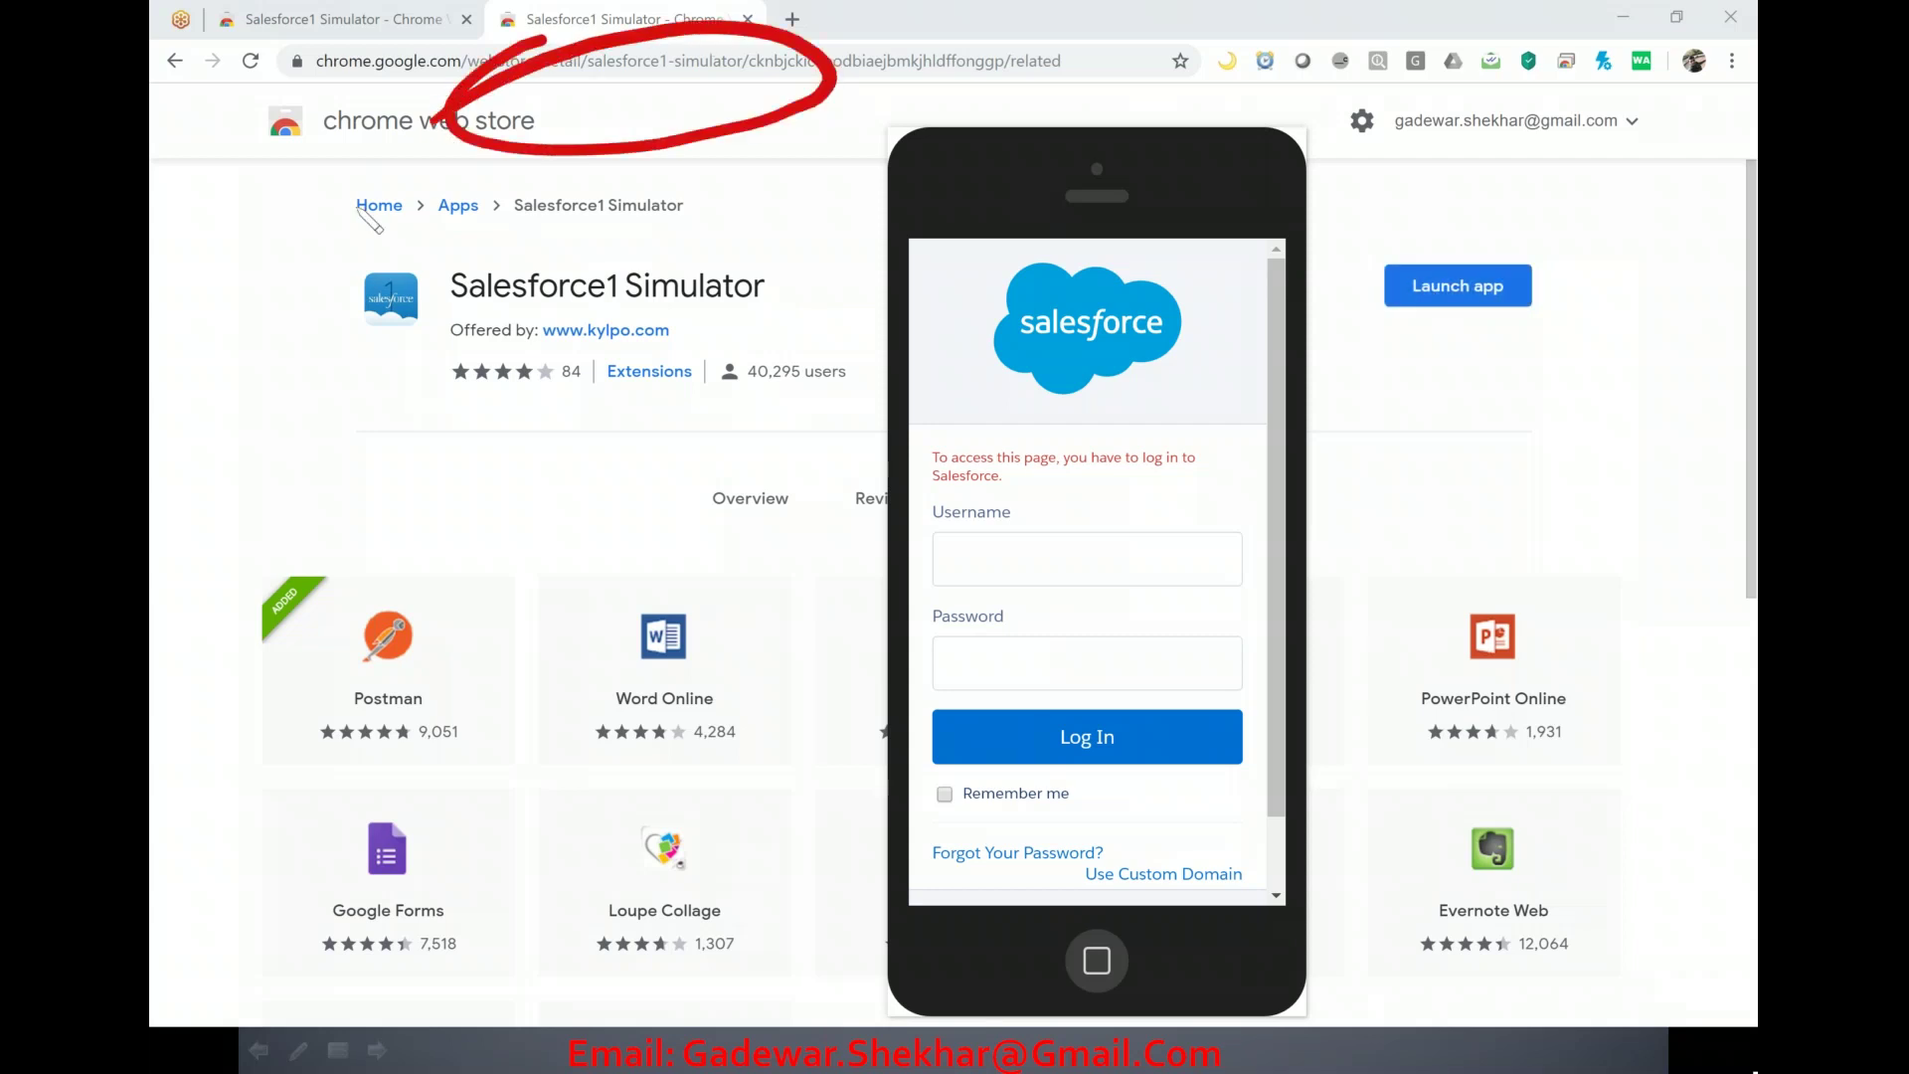
{"action": "left_click_drag", "start_coordinate": [928, 39], "coordinate": [943, 122]}
{"action": "left_click_drag", "start_coordinate": [970, 10], "coordinate": [920, 22]}
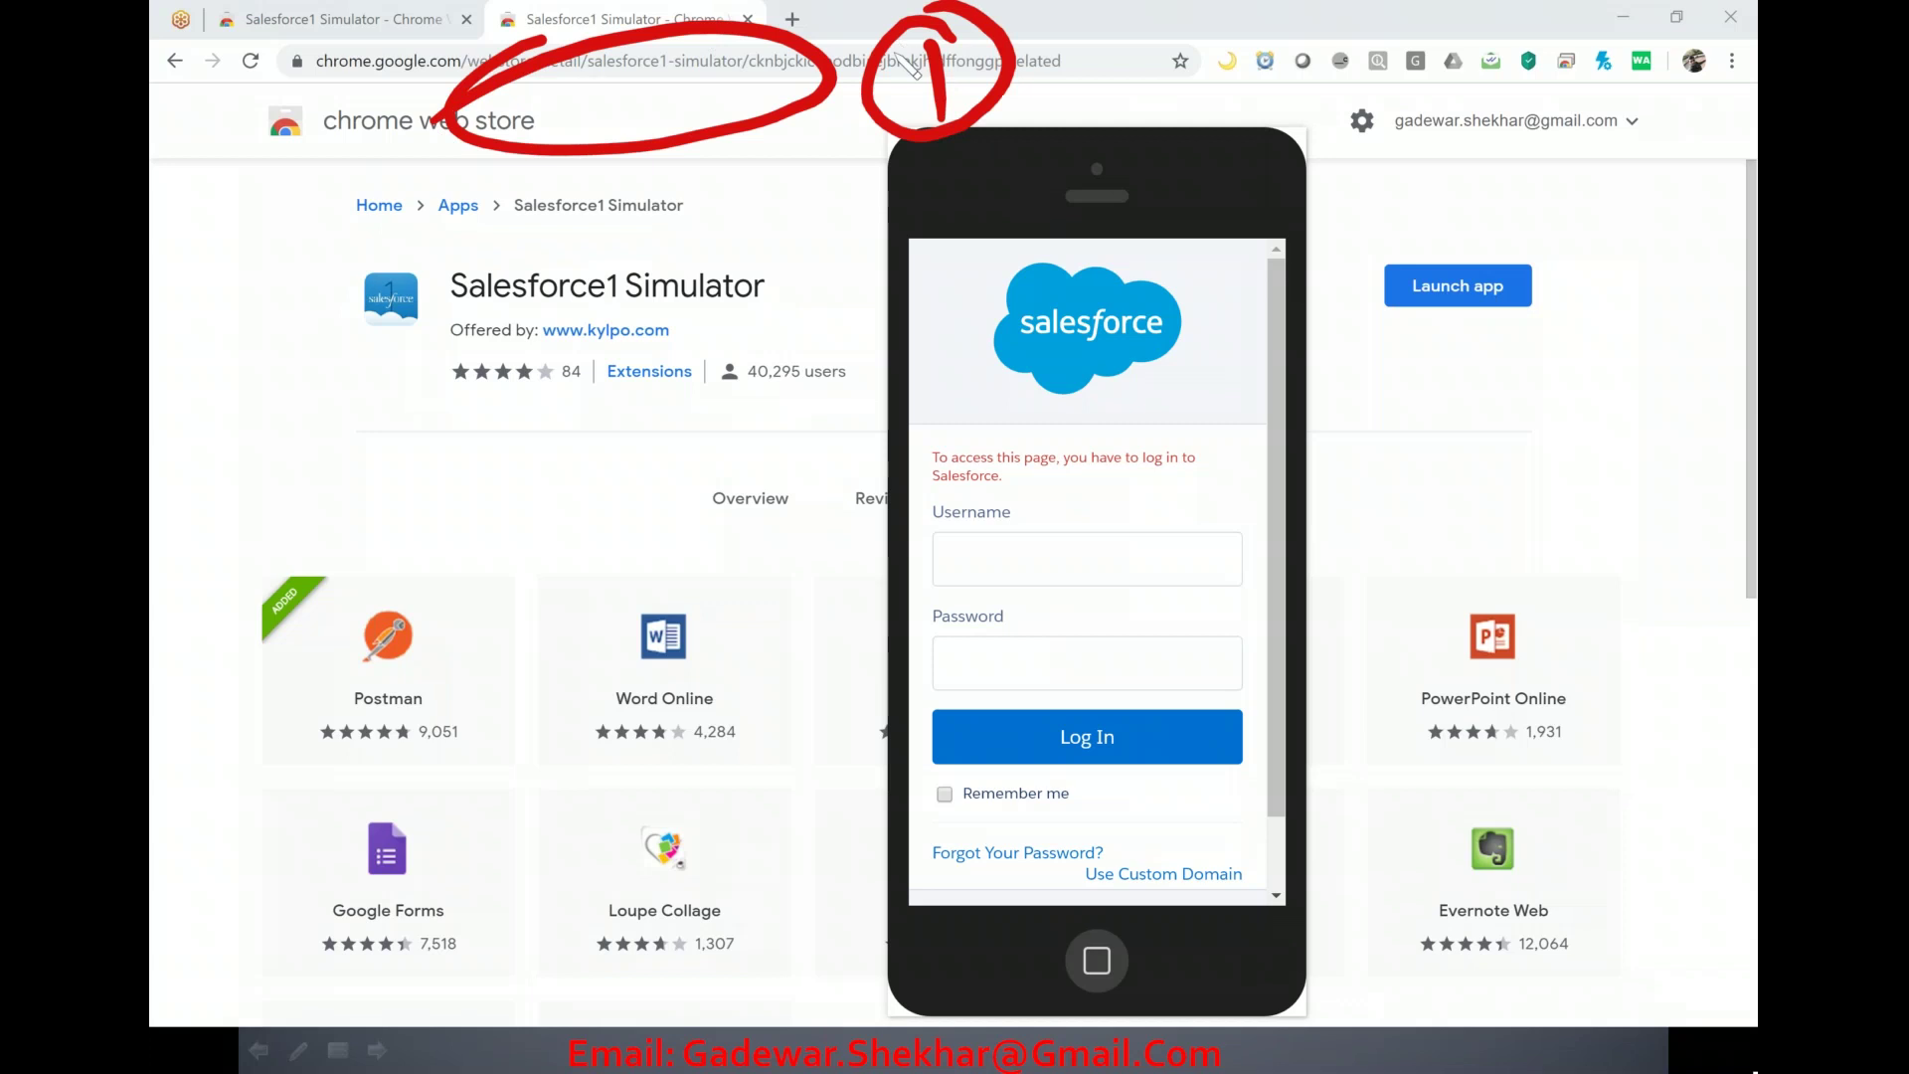
{"action": "mouse_move", "coordinate": [1536, 154]}
{"action": "left_mouse_down"}
{"action": "mouse_move", "coordinate": [1551, 199]}
{"action": "mouse_move", "coordinate": [1616, 204]}
{"action": "left_mouse_up"}
{"action": "mouse_move", "coordinate": [1631, 115]}
{"action": "left_mouse_down"}
{"action": "mouse_move", "coordinate": [1521, 109]}
{"action": "mouse_move", "coordinate": [1482, 184]}
{"action": "left_mouse_up"}
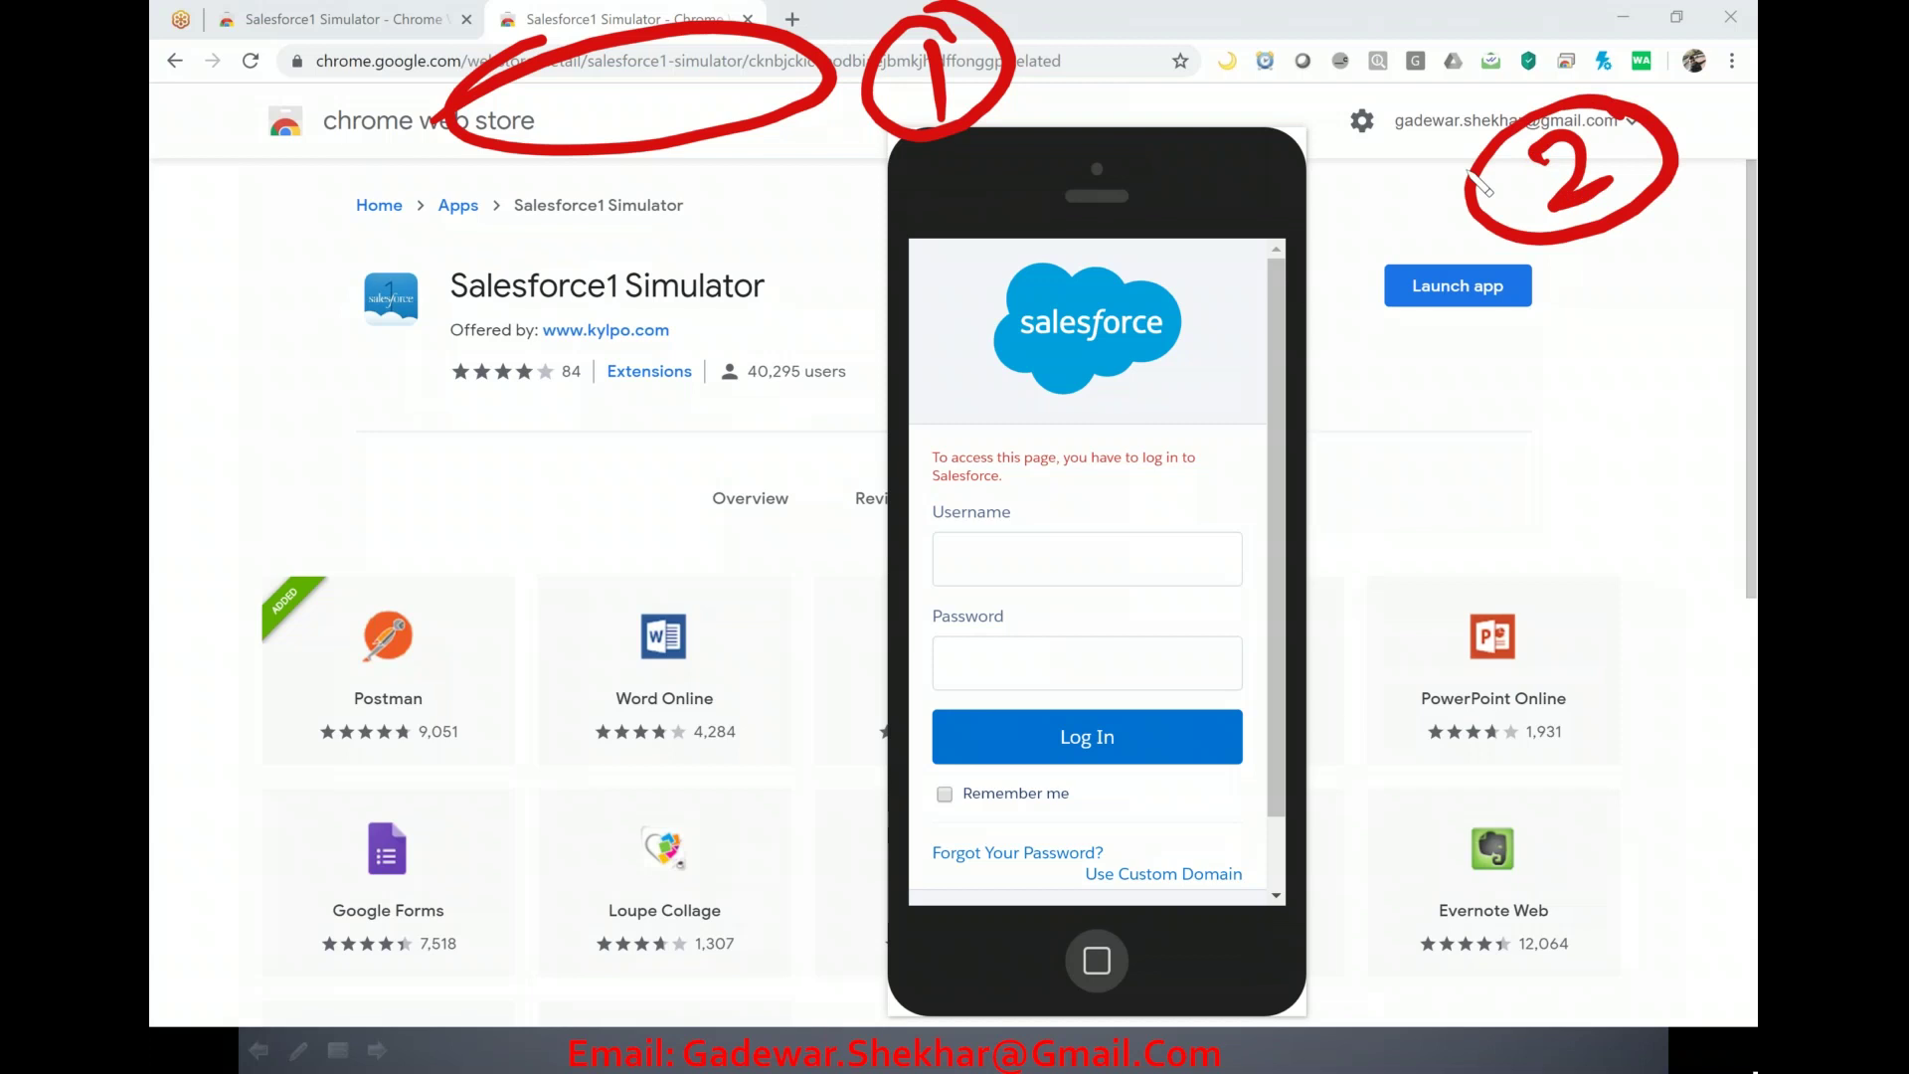
{"action": "mouse_move", "coordinate": [1084, 164]}
{"action": "left_mouse_down"}
{"action": "mouse_move", "coordinate": [841, 796]}
{"action": "mouse_move", "coordinate": [1333, 149]}
{"action": "mouse_move", "coordinate": [1084, 164]}
{"action": "left_mouse_up"}
{"action": "left_click_drag", "start_coordinate": [1148, 542], "coordinate": [1078, 674]}
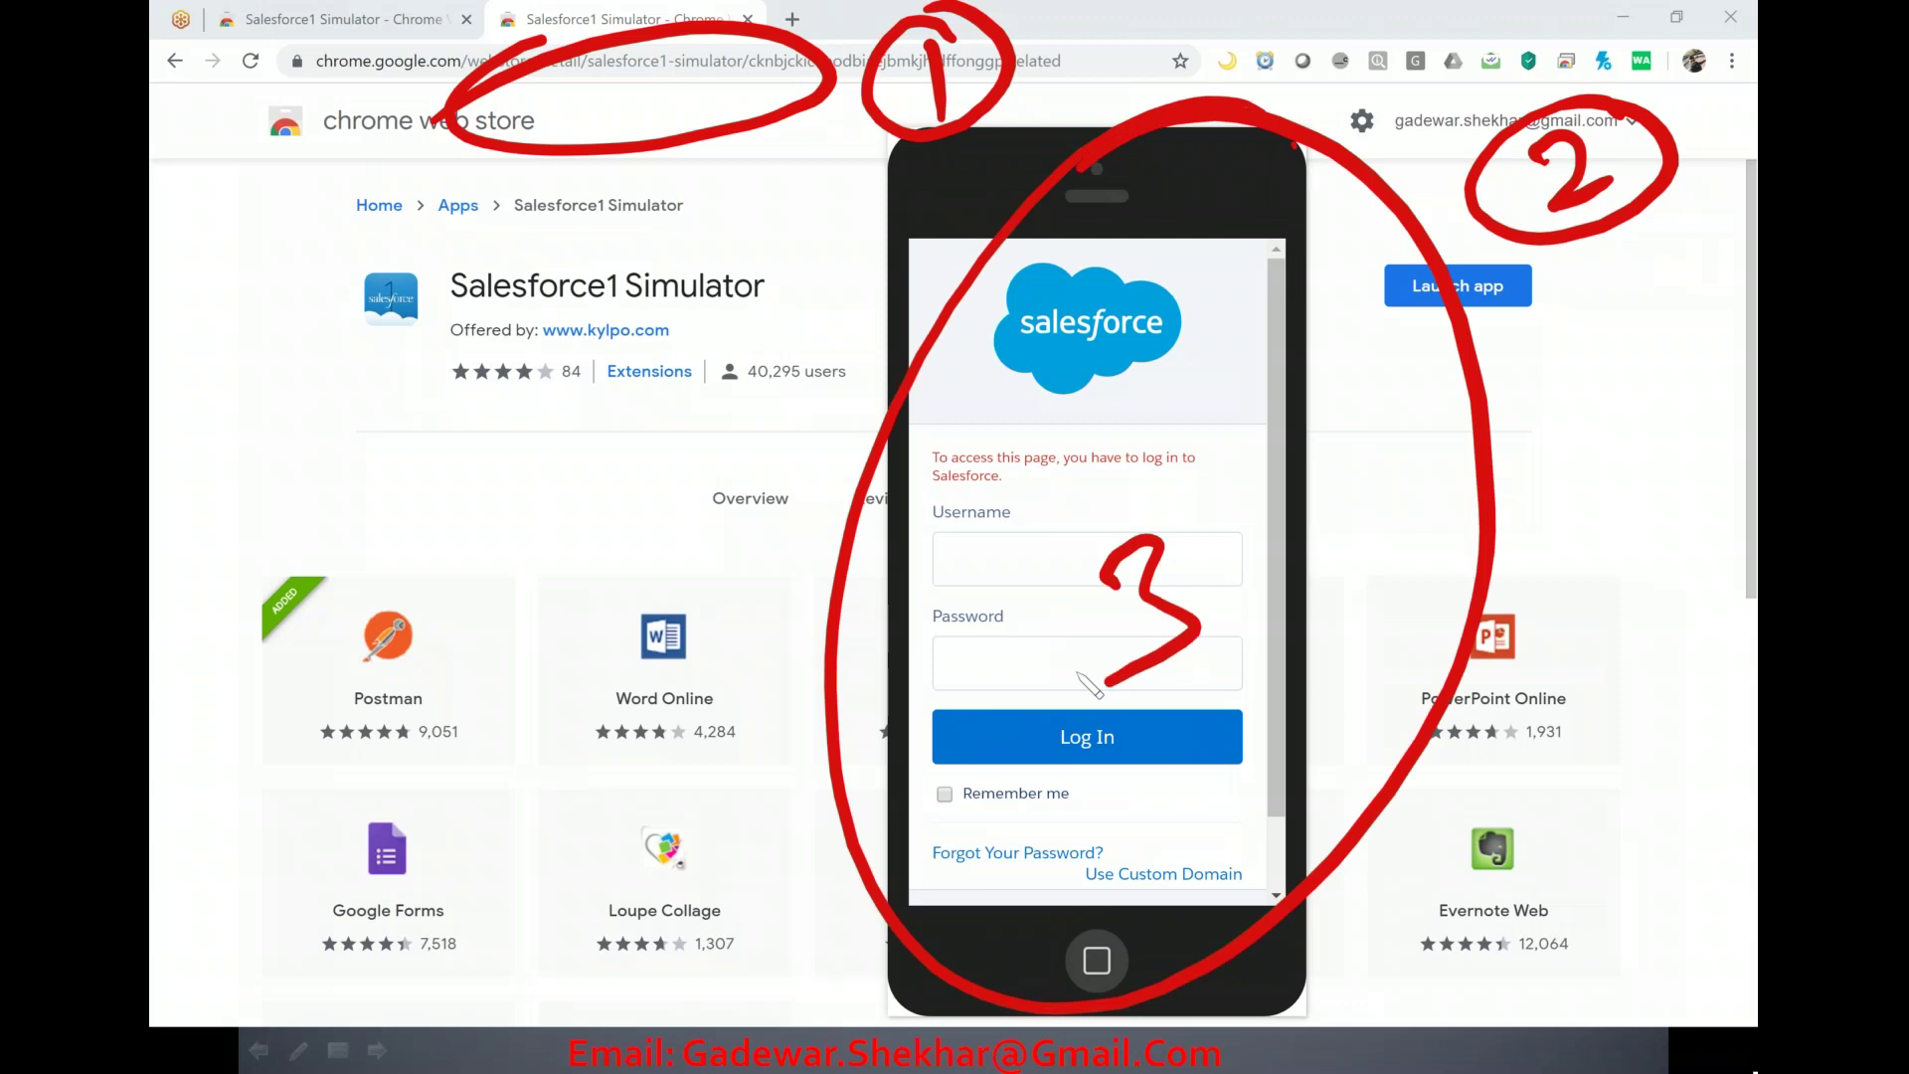
{"action": "key", "text": "e"}
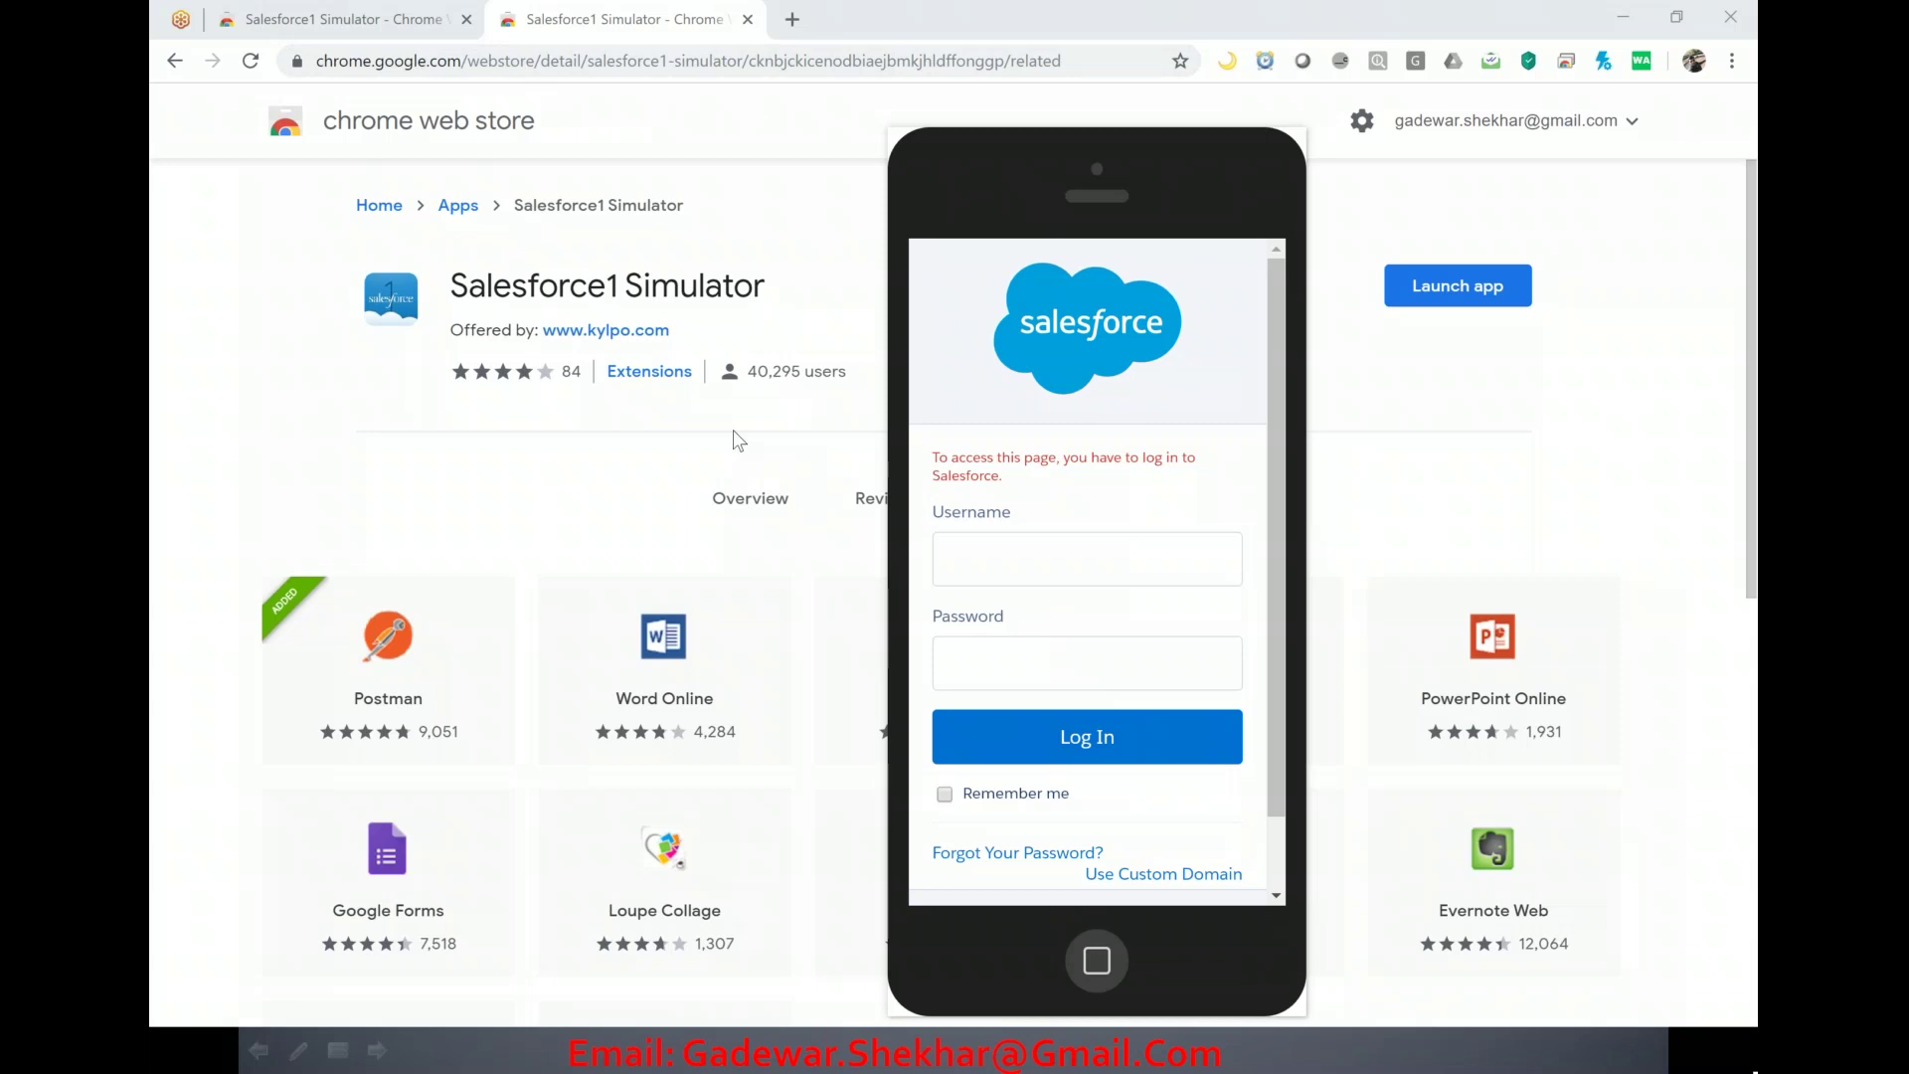
- Log in to the simulator with the account's username and password
{"action": "left_click_drag", "start_coordinate": [1145, 159], "coordinate": [1133, 164]}
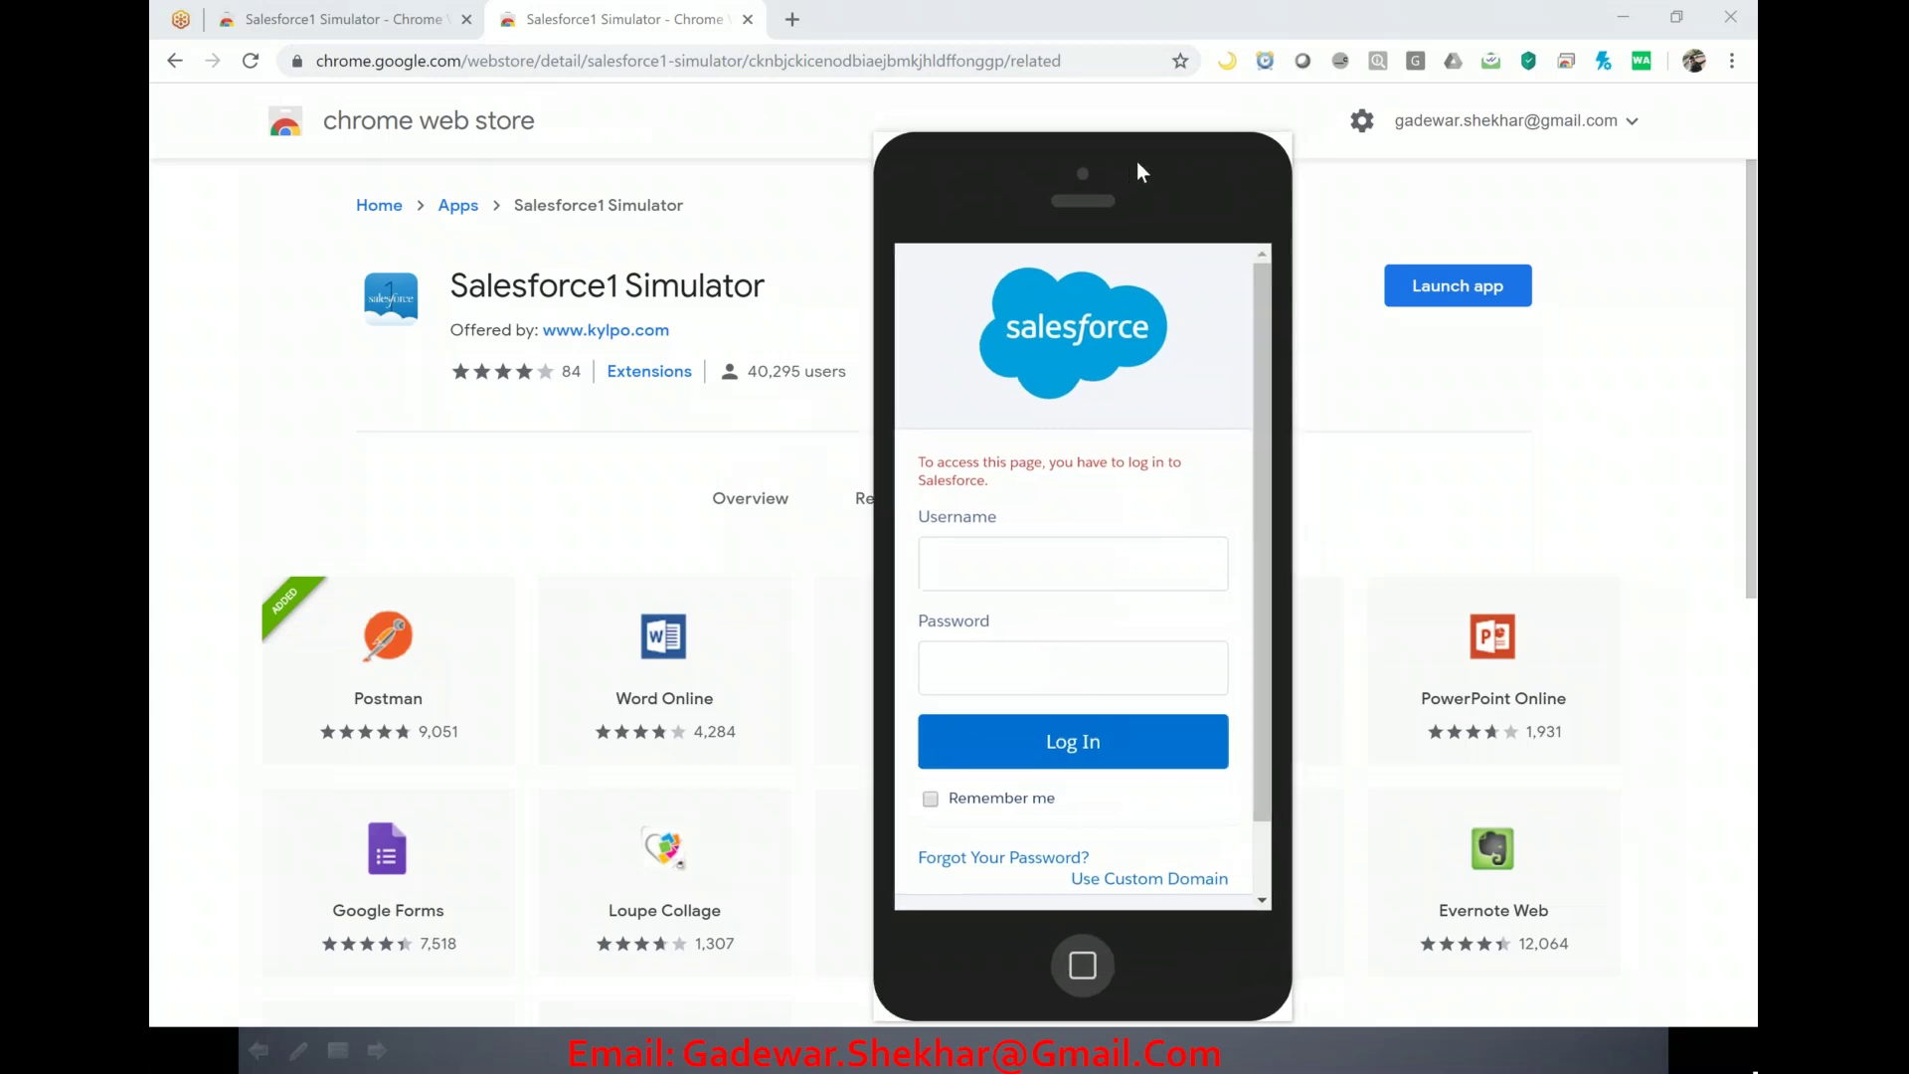
{"action": "left_click", "coordinate": [1481, 298]}
{"action": "left_click", "coordinate": [1060, 560]}
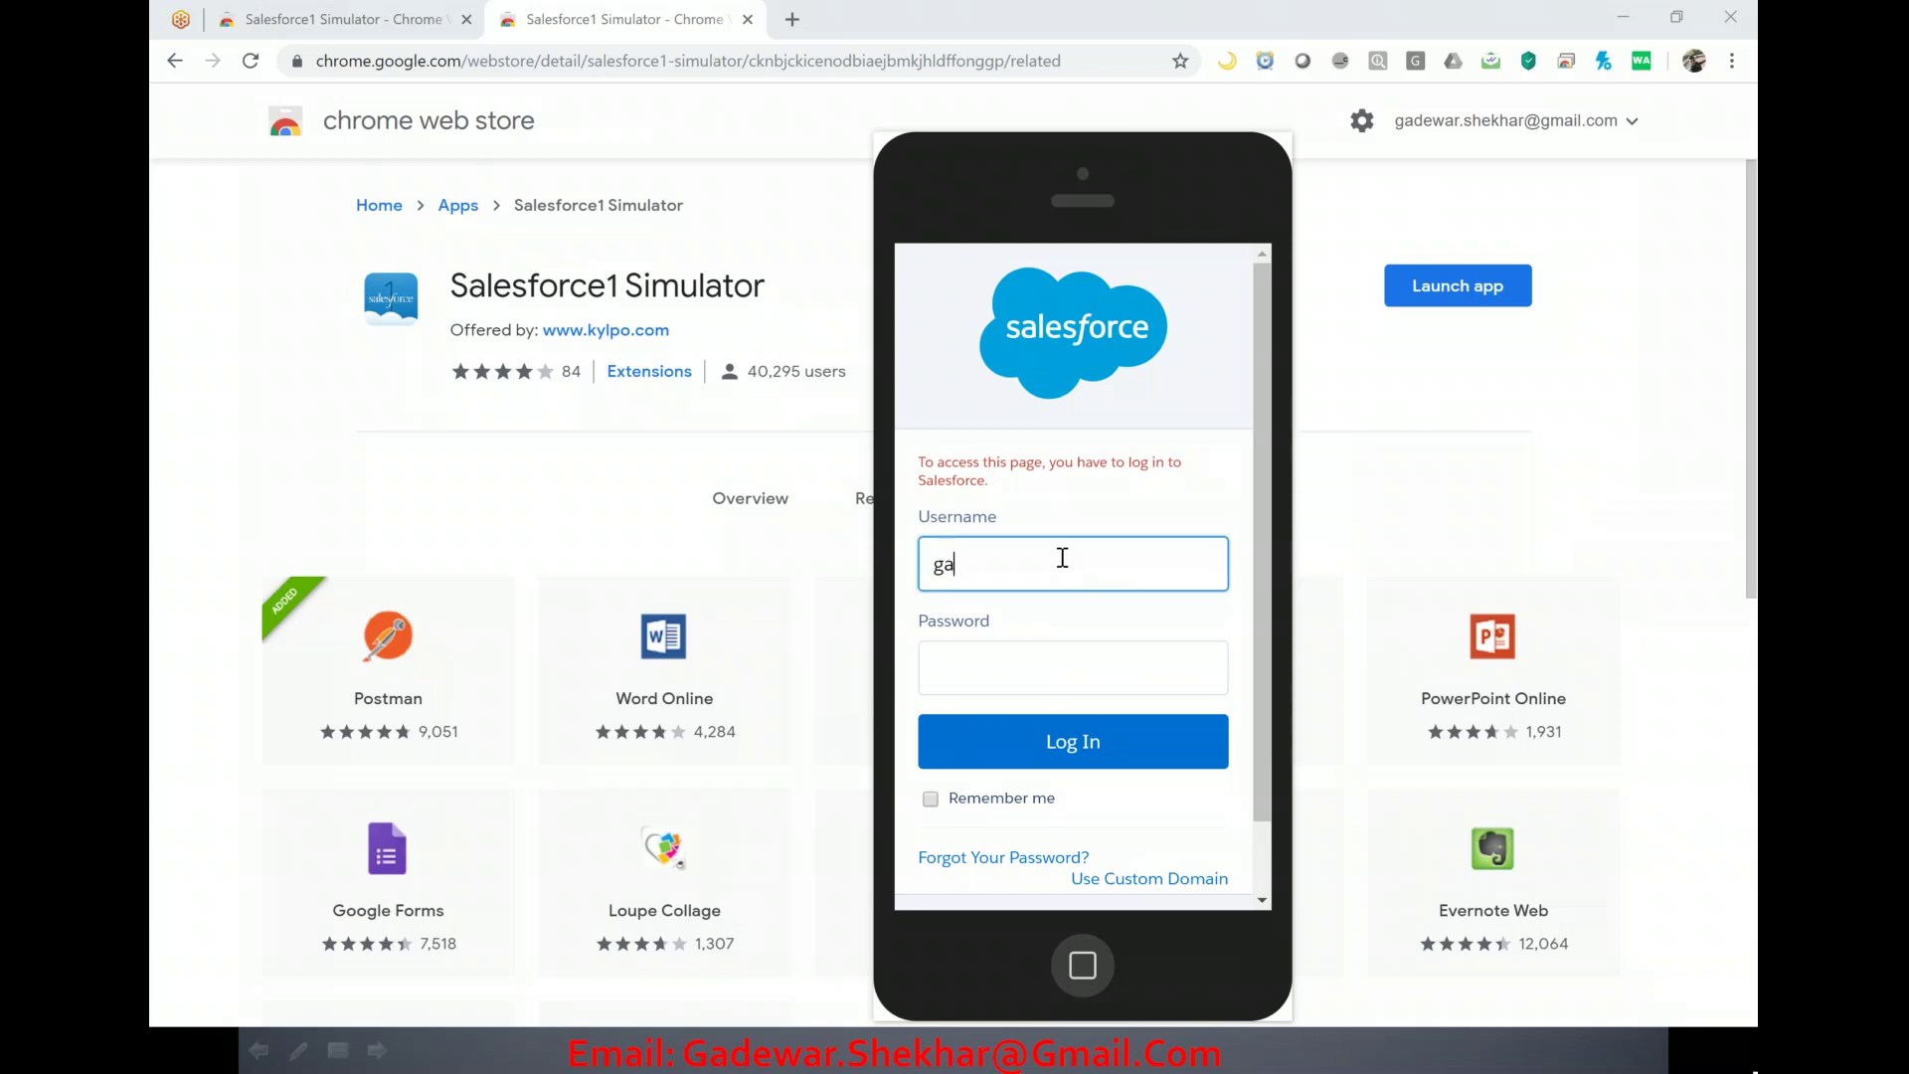
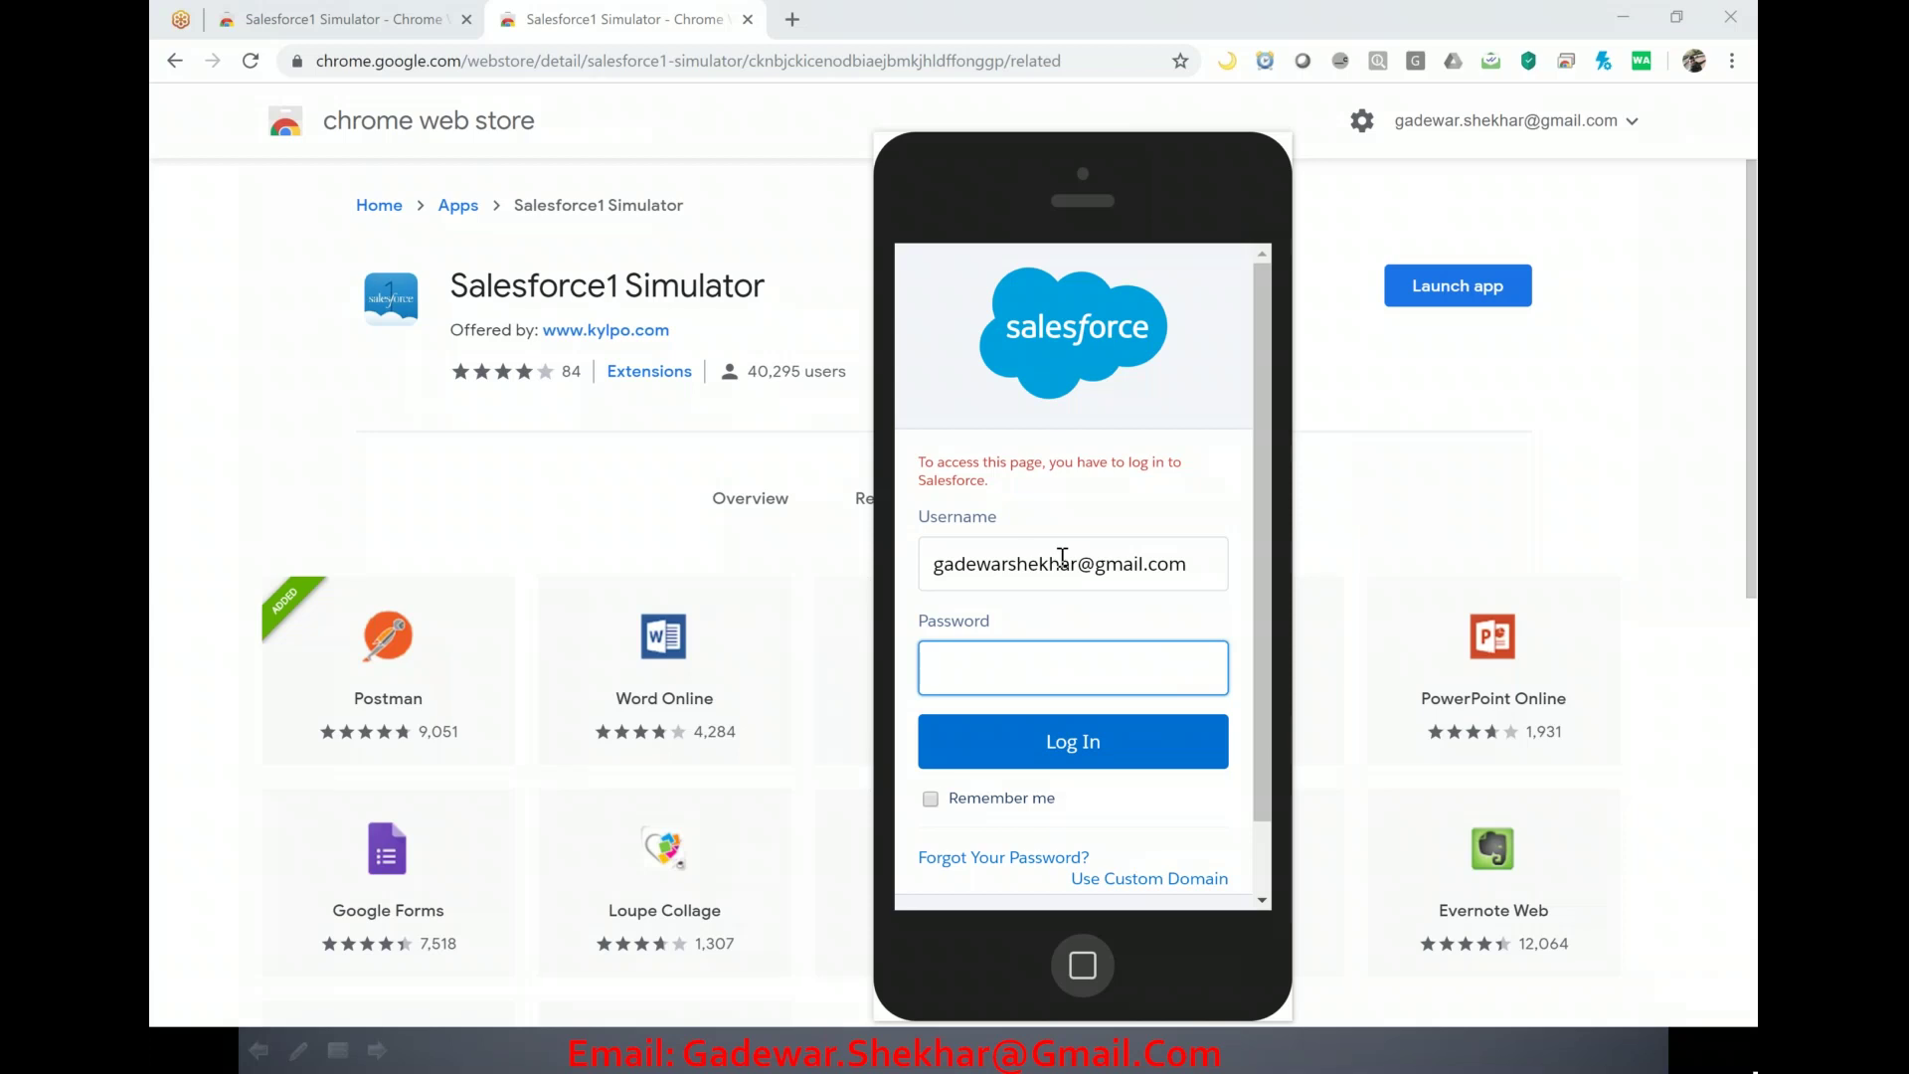
{"action": "type", "text": "•••••••••••"}
{"action": "left_click", "coordinate": [1095, 755]}
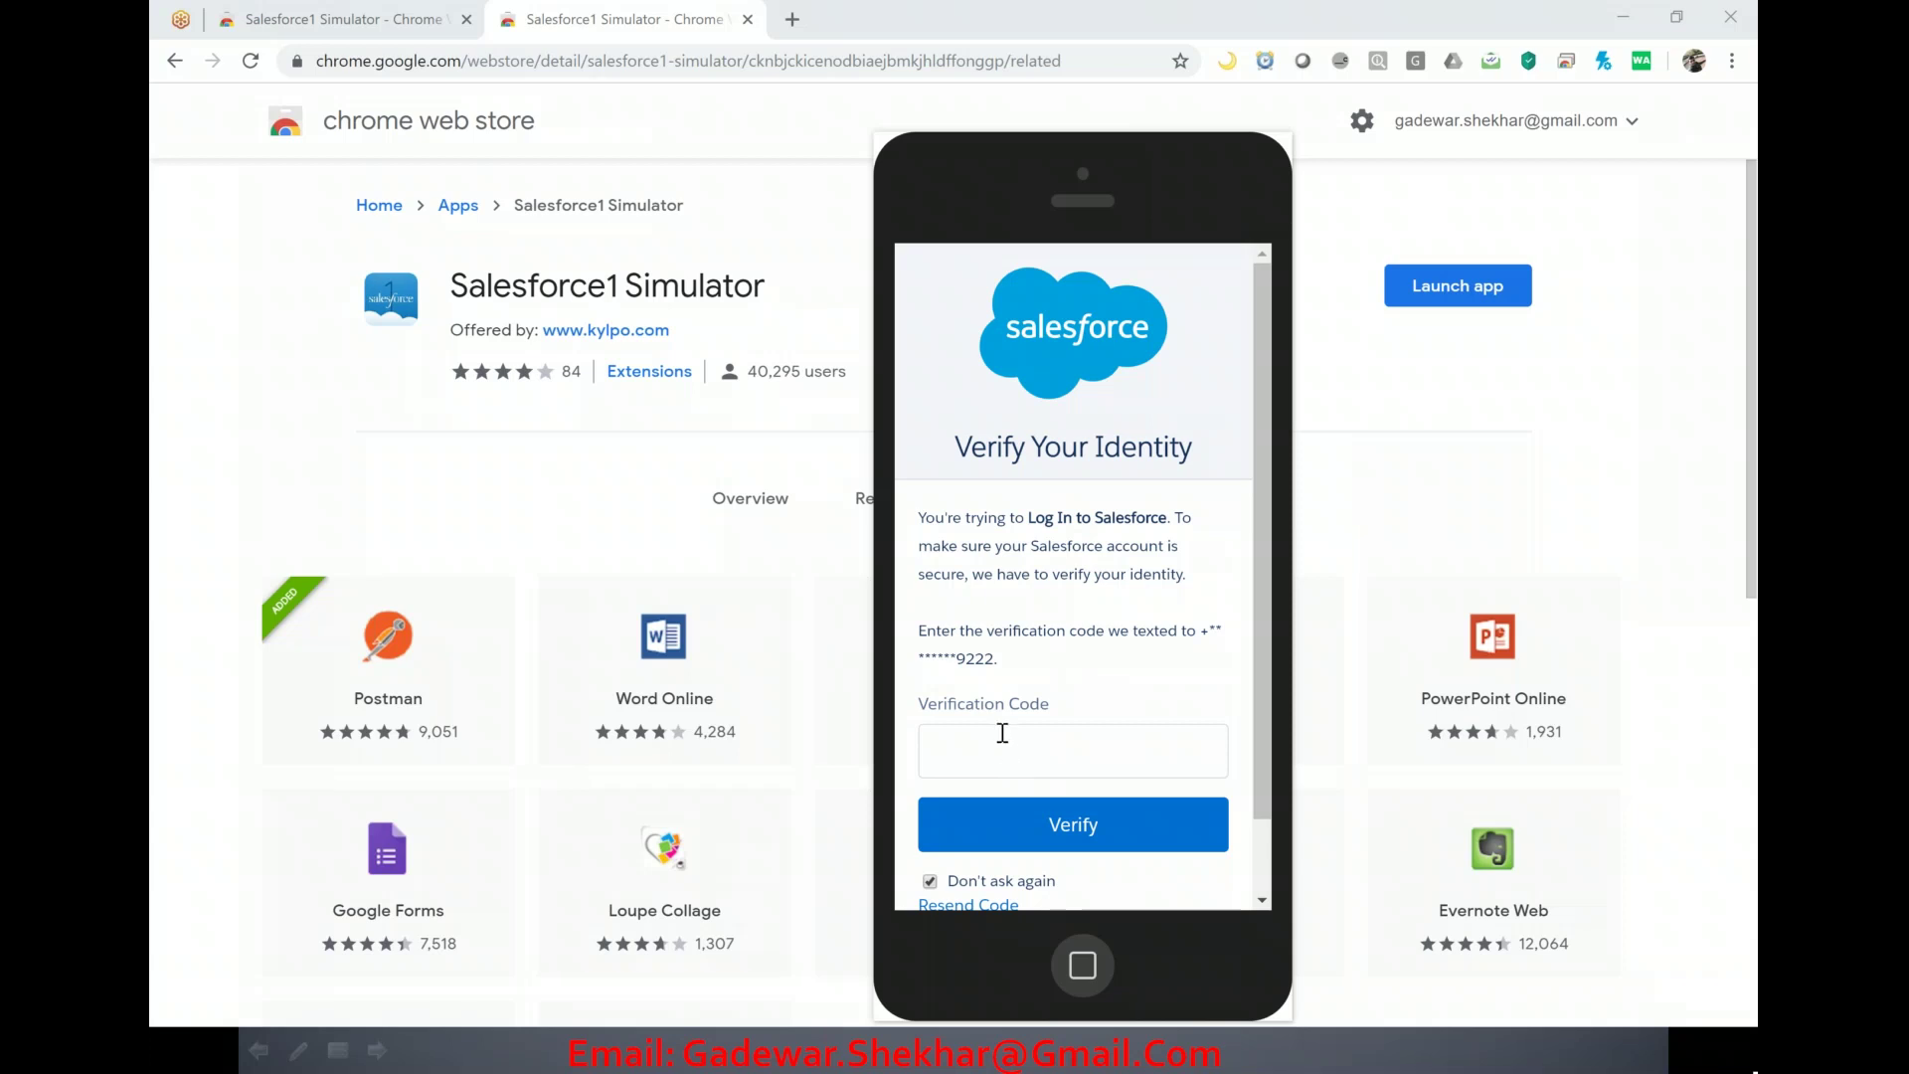
{"action": "left_click", "coordinate": [1505, 304]}
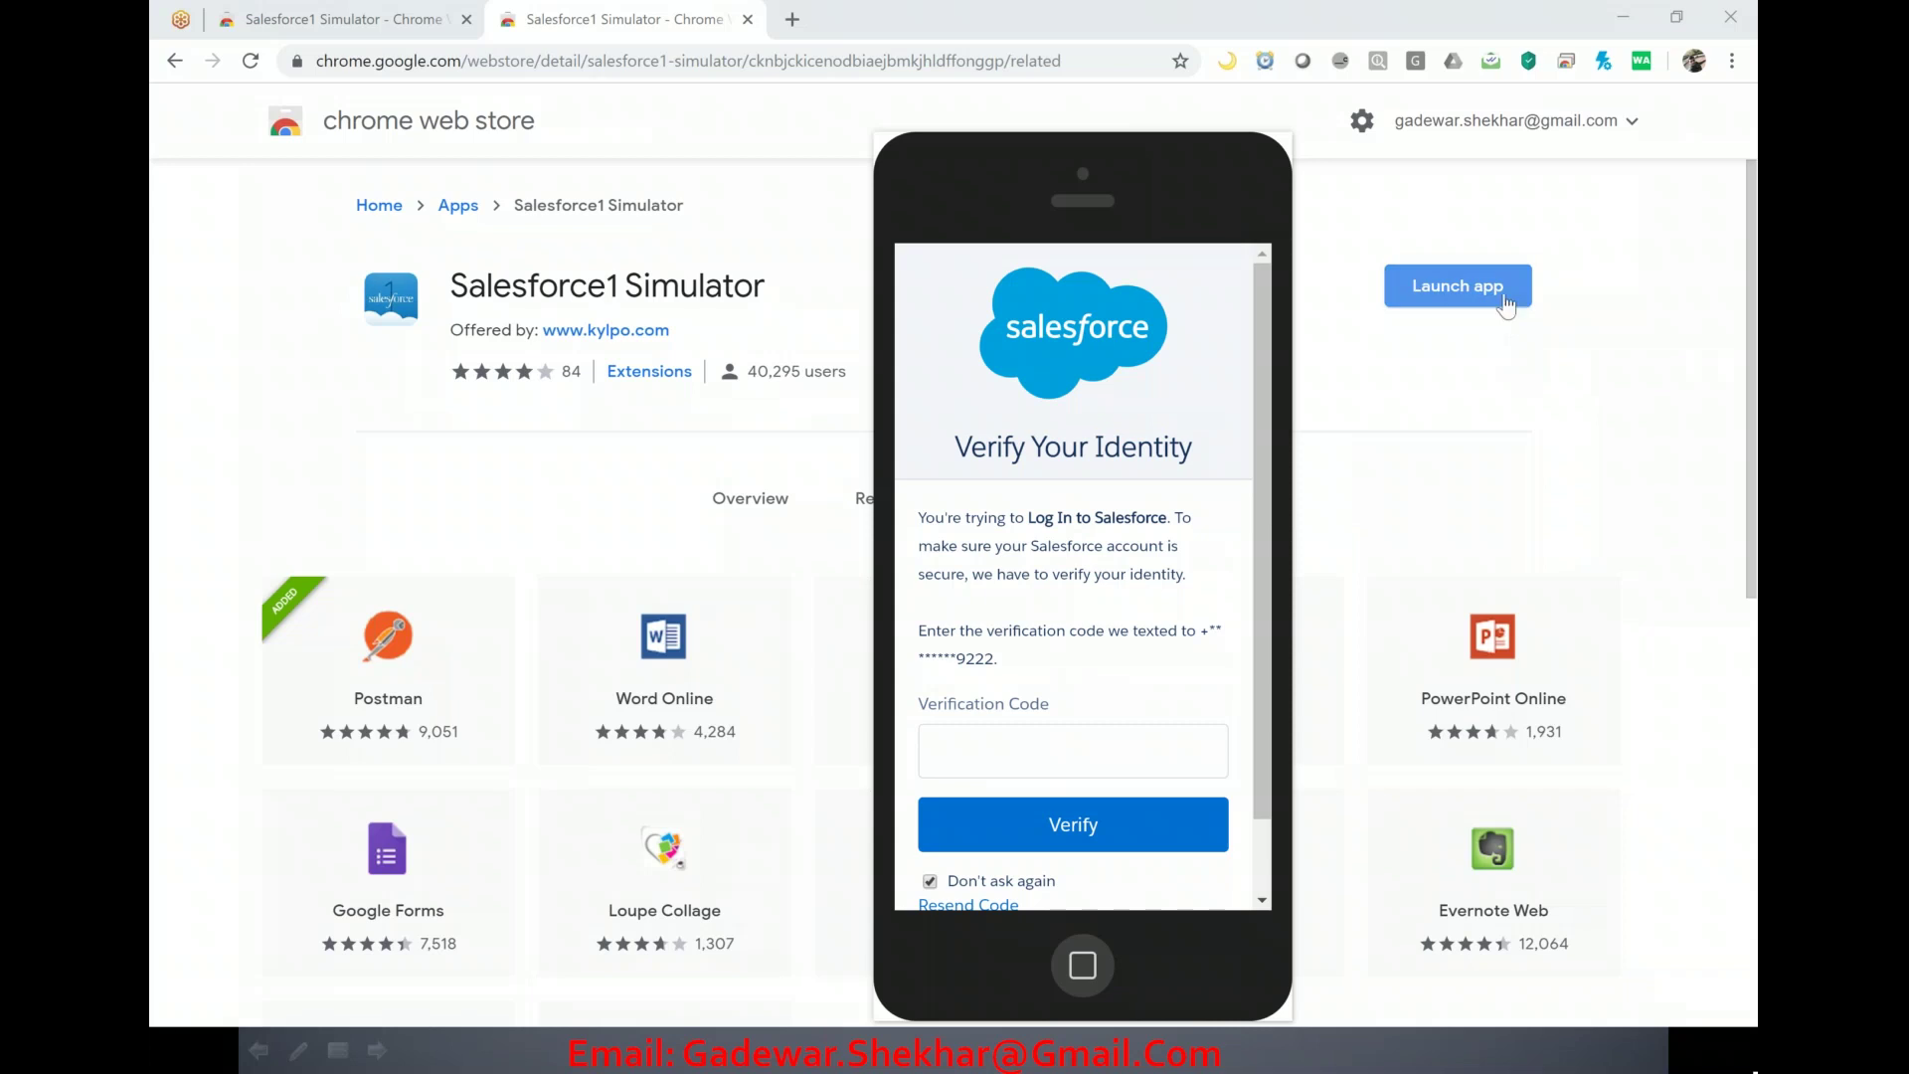
{"action": "mouse_move", "coordinate": [1446, 449]}
{"action": "left_mouse_down"}
{"action": "mouse_move", "coordinate": [1292, 378]}
{"action": "mouse_move", "coordinate": [1357, 415]}
{"action": "left_mouse_up"}
{"action": "mouse_move", "coordinate": [1427, 257]}
{"action": "left_mouse_down"}
{"action": "mouse_move", "coordinate": [1437, 171]}
{"action": "mouse_move", "coordinate": [1482, 234]}
{"action": "mouse_move", "coordinate": [1482, 202]}
{"action": "left_mouse_up"}
{"action": "mouse_move", "coordinate": [1504, 165]}
{"action": "left_mouse_down"}
{"action": "mouse_move", "coordinate": [1512, 236]}
{"action": "mouse_move", "coordinate": [1522, 161]}
{"action": "left_mouse_up"}
{"action": "mouse_move", "coordinate": [1583, 148]}
{"action": "left_mouse_down"}
{"action": "mouse_move", "coordinate": [1563, 161]}
{"action": "mouse_move", "coordinate": [1615, 177]}
{"action": "left_mouse_up"}
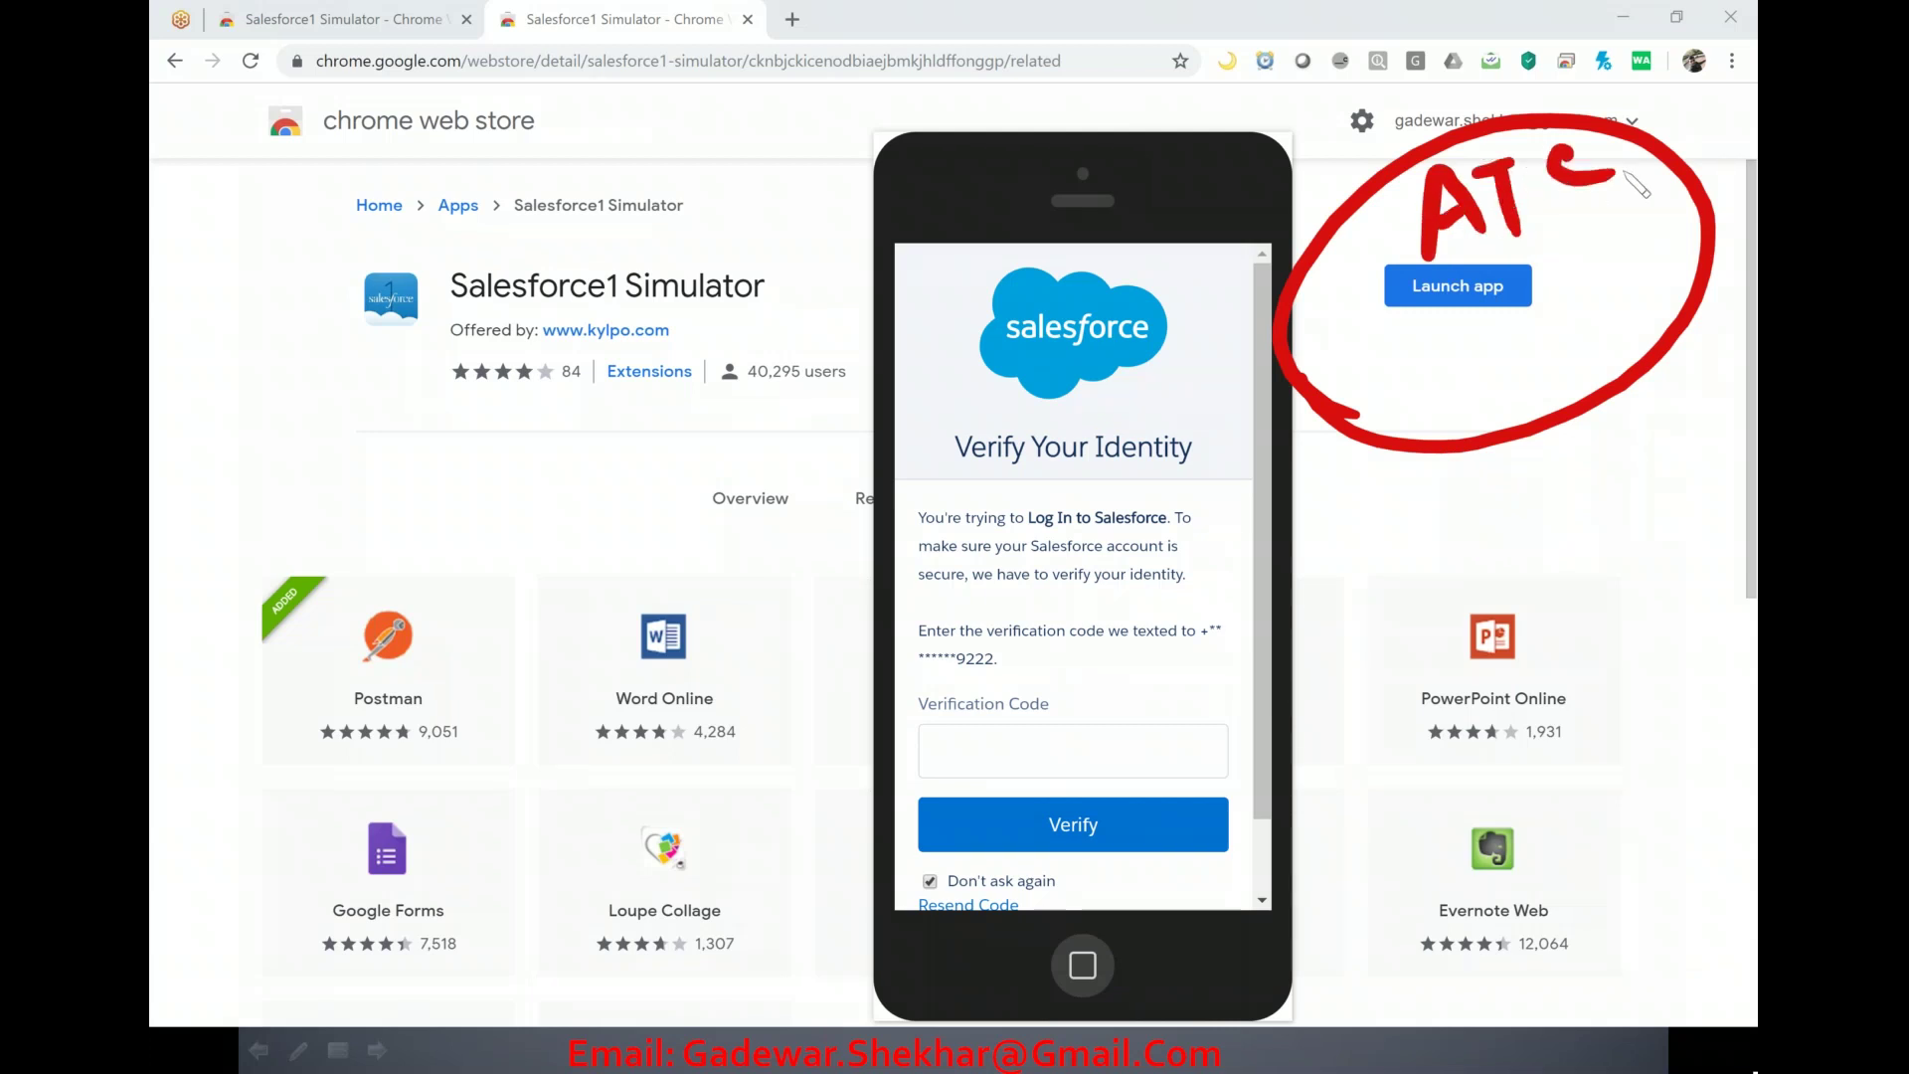
{"action": "mouse_move", "coordinate": [1553, 500]}
{"action": "left_mouse_down"}
{"action": "mouse_move", "coordinate": [1322, 597]}
{"action": "mouse_move", "coordinate": [1437, 321]}
{"action": "left_mouse_up"}
{"action": "left_click_drag", "start_coordinate": [1437, 329], "coordinate": [1437, 418]}
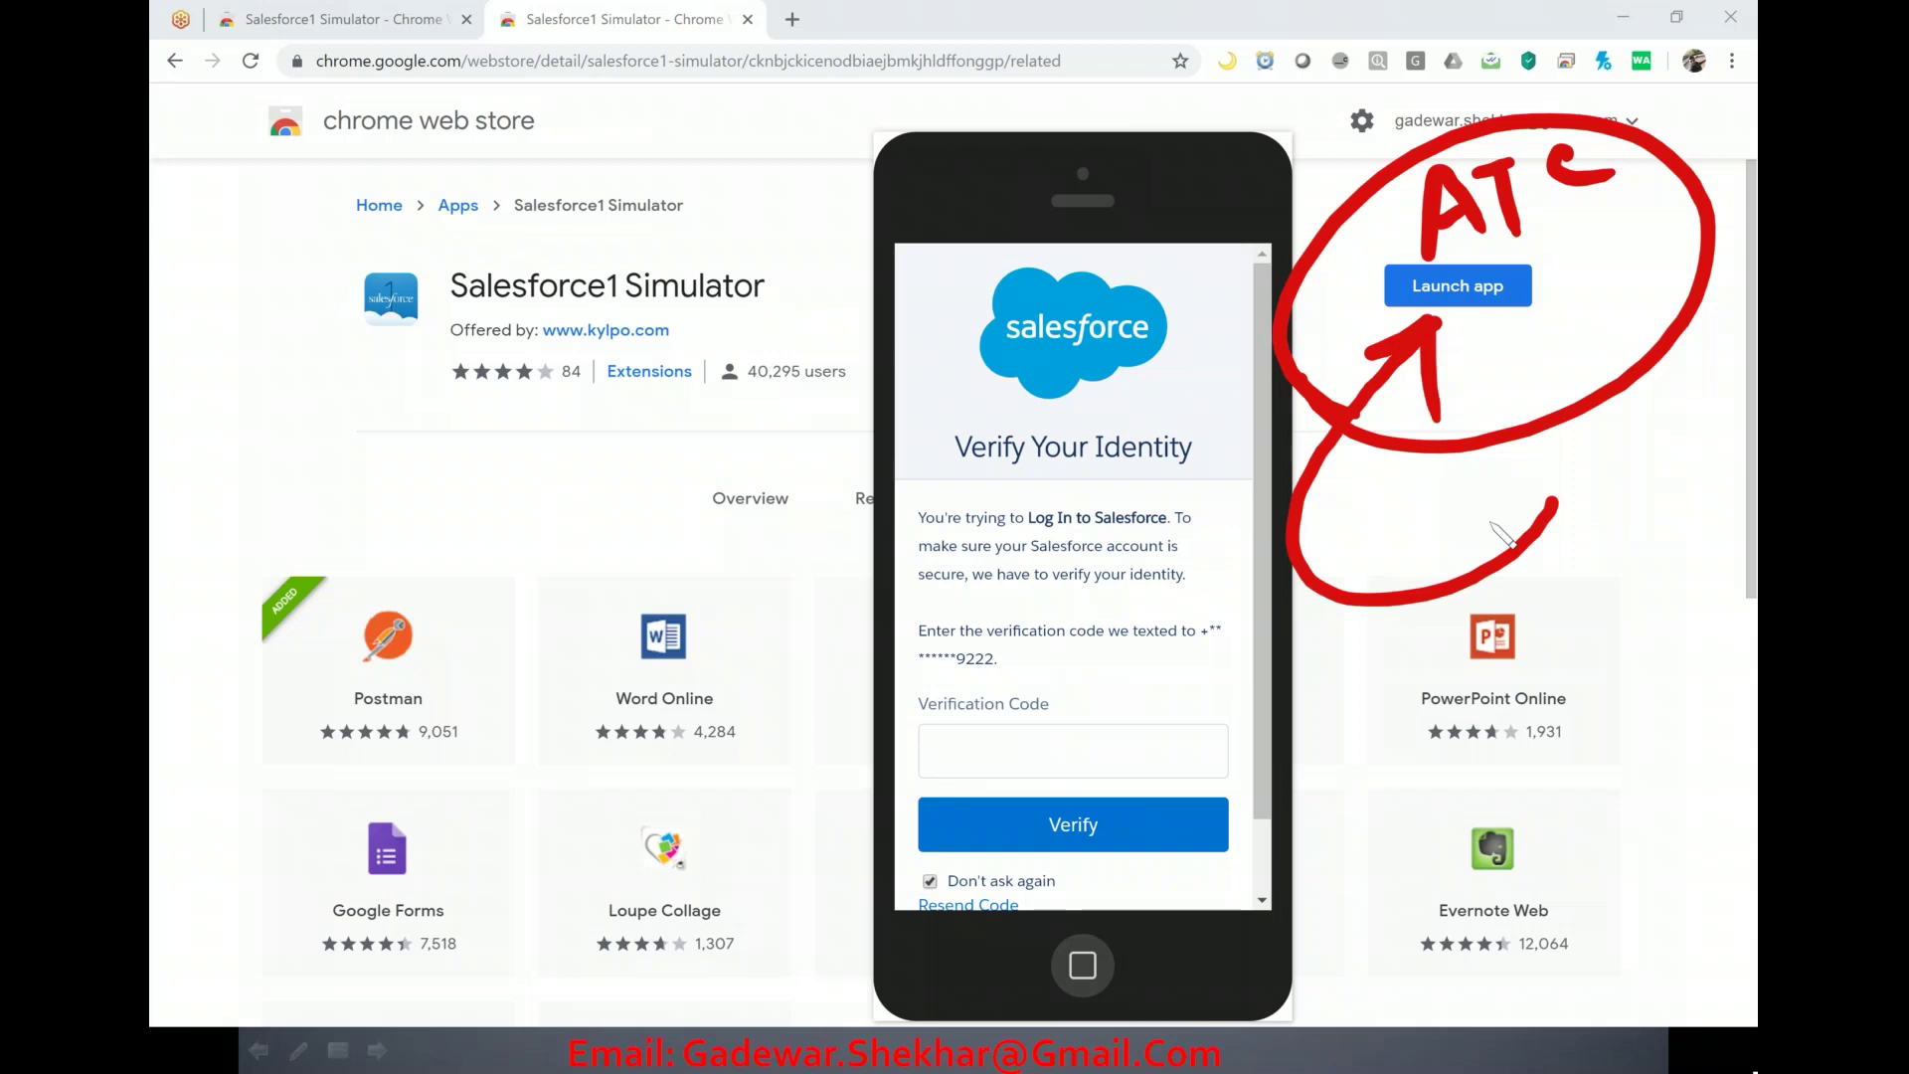
{"action": "key", "text": "e"}
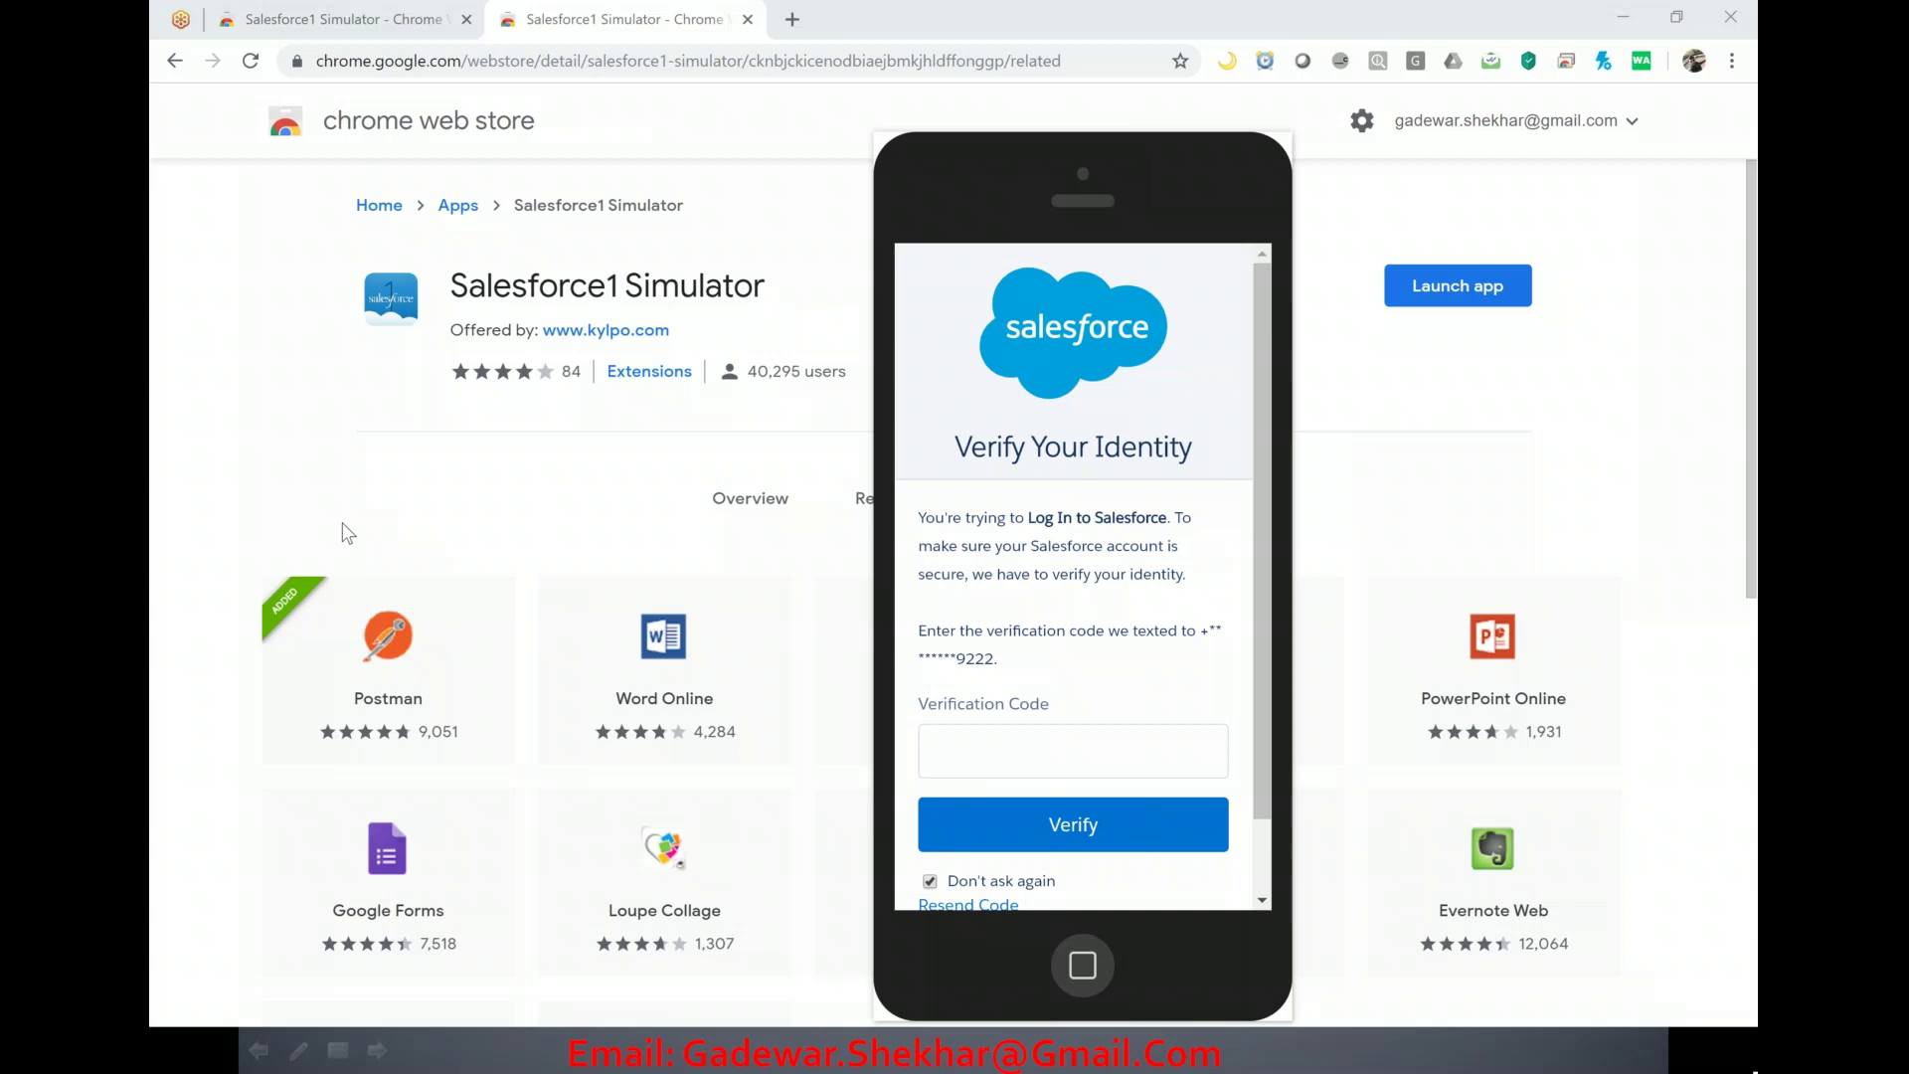
- Add the note 'Step next : If u see button "add to chrome", click on it'
{"action": "left_click", "coordinate": [560, 622]}
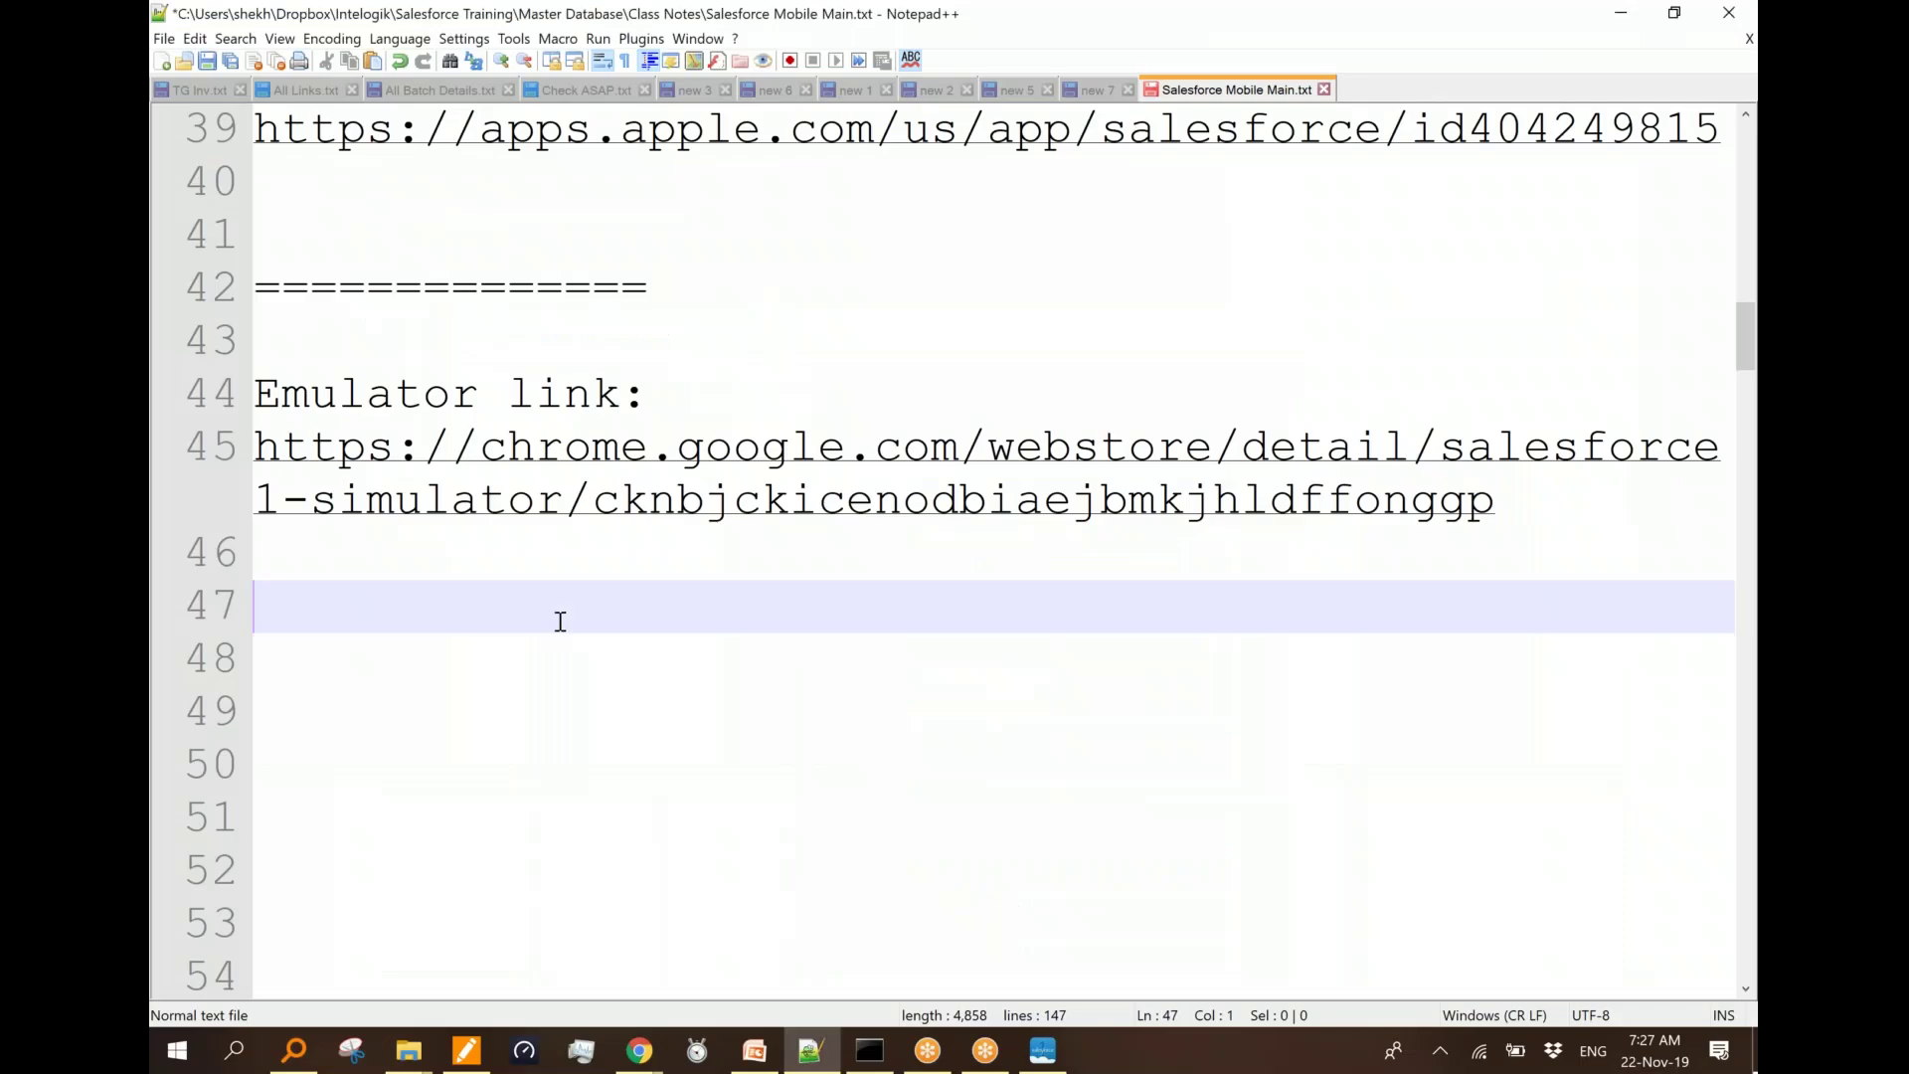
{"action": "type", "text": "Sten"}
{"action": "key", "text": "BackSpace"}
{"action": "type", "text": "p next : "}
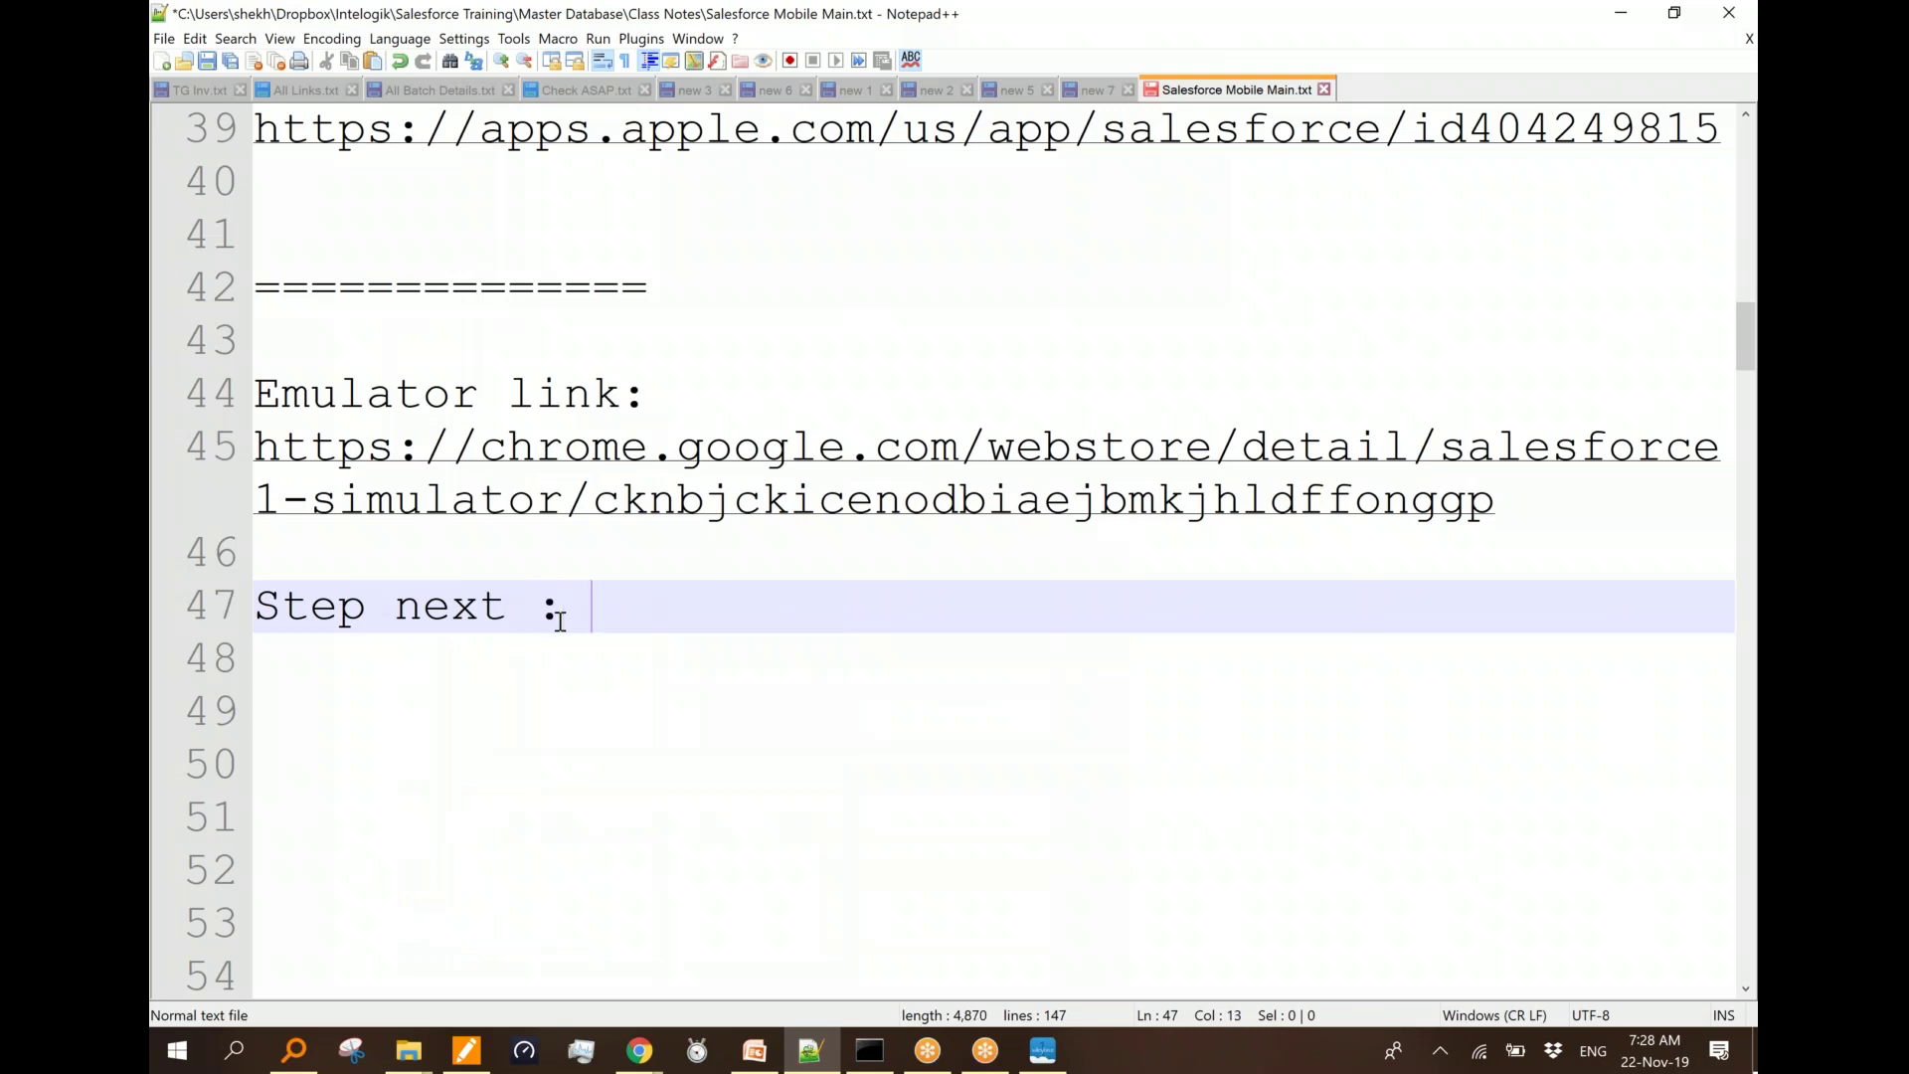
{"action": "type", "text": "If u see but"}
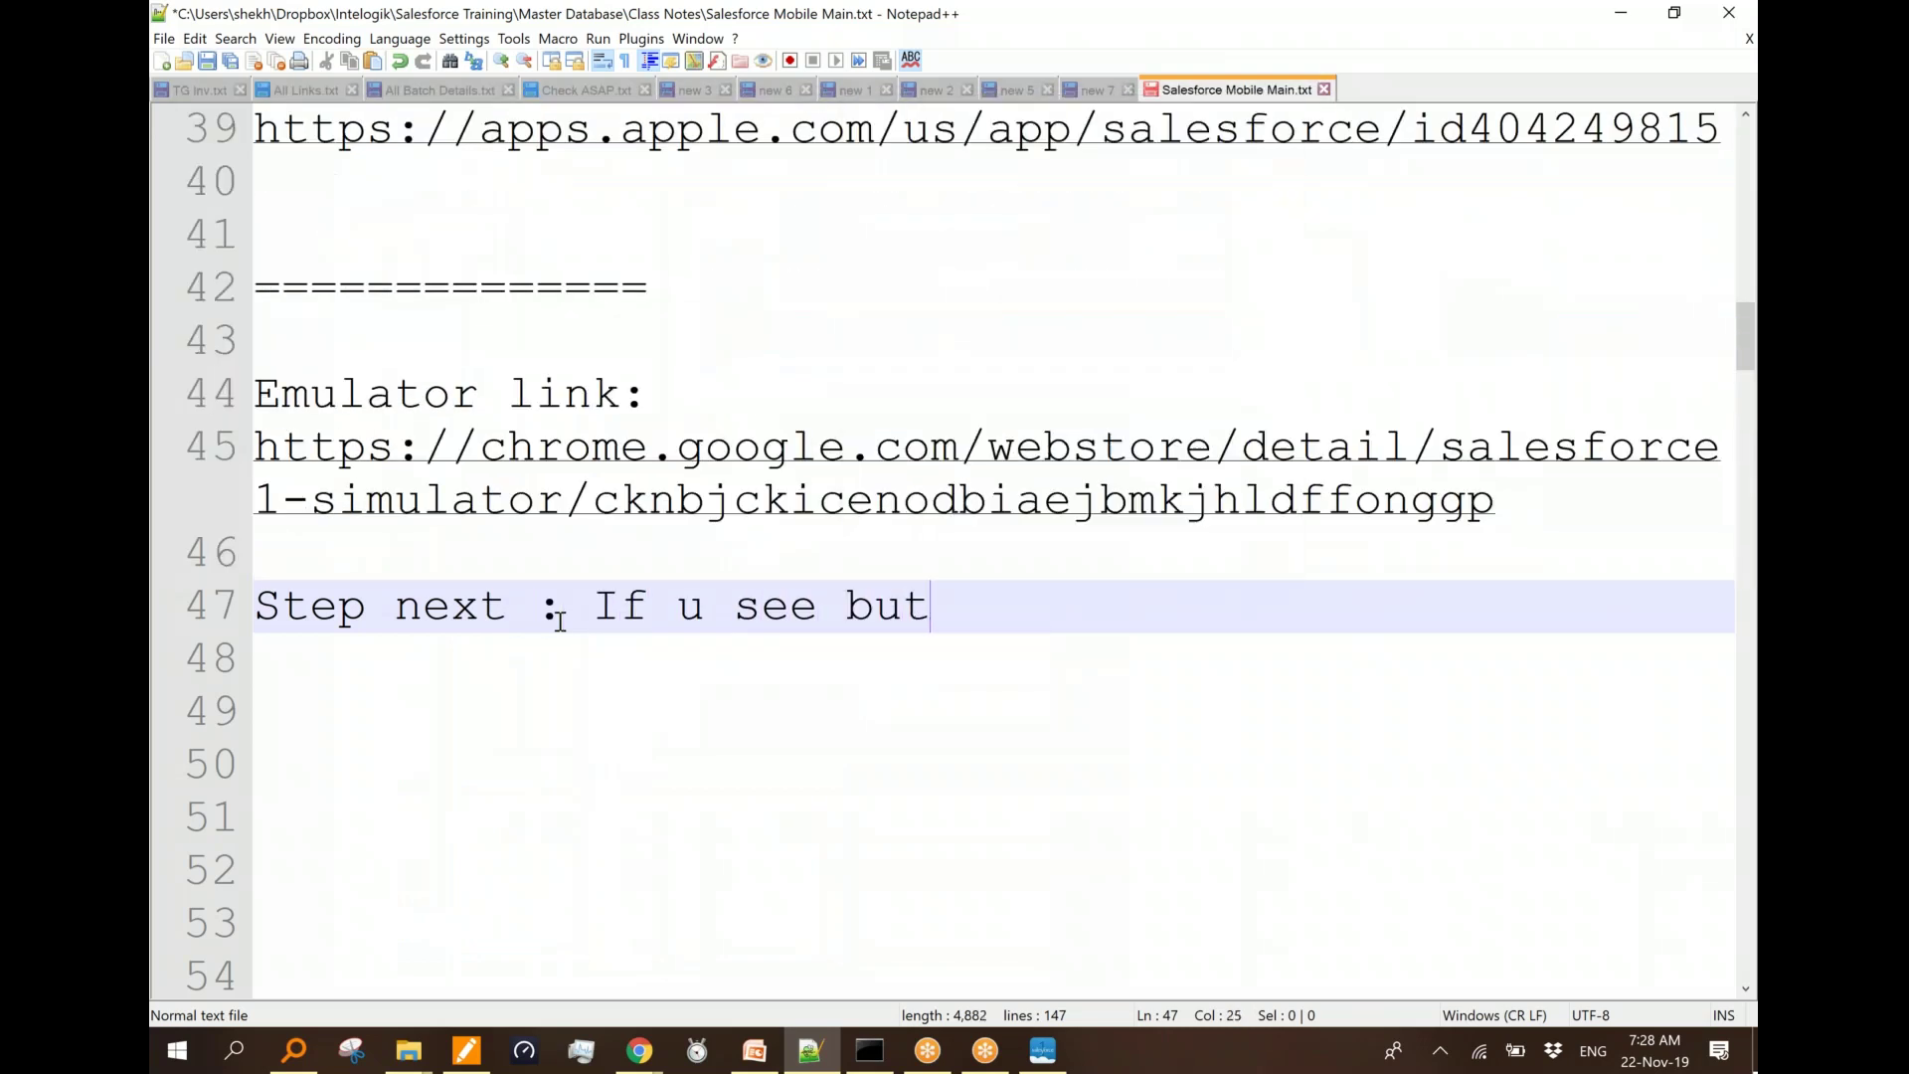
{"action": "type", "text": "ton \"add "}
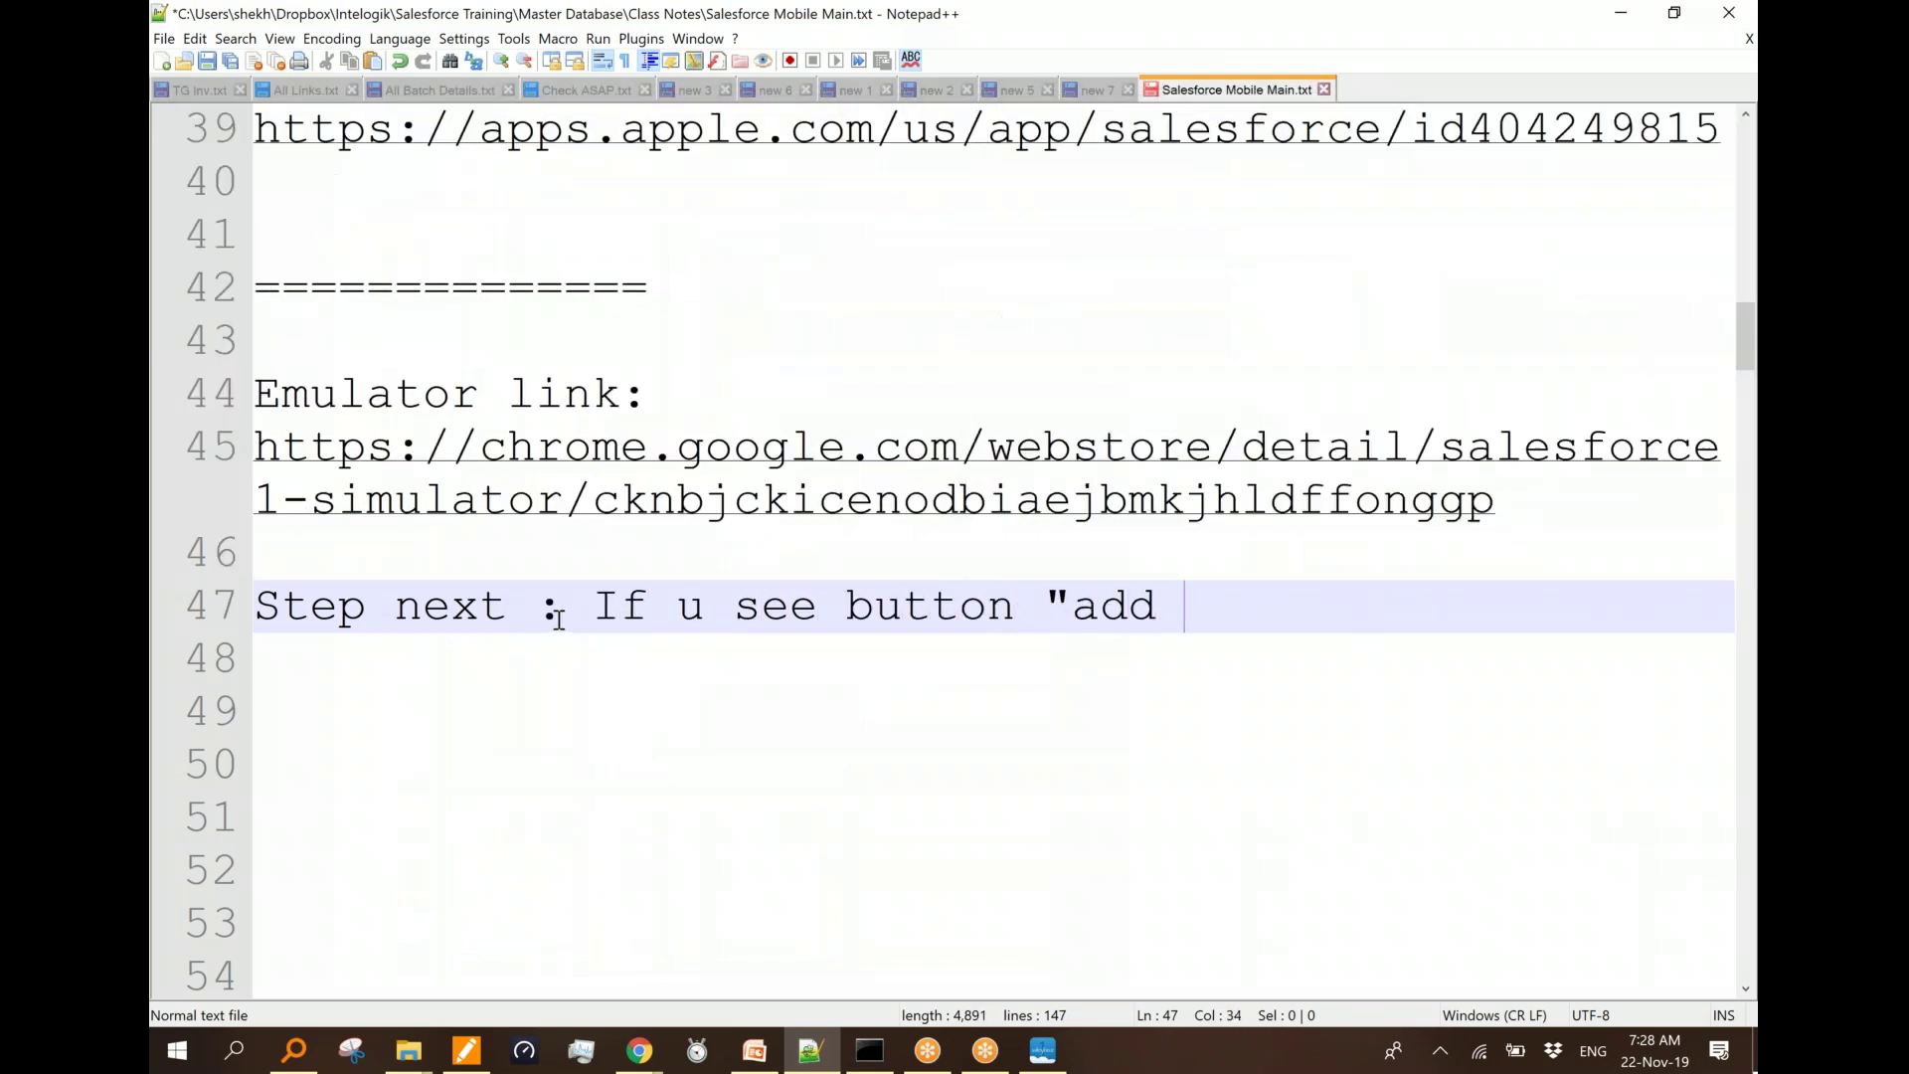
{"action": "type", "text": "to chrome\" c"}
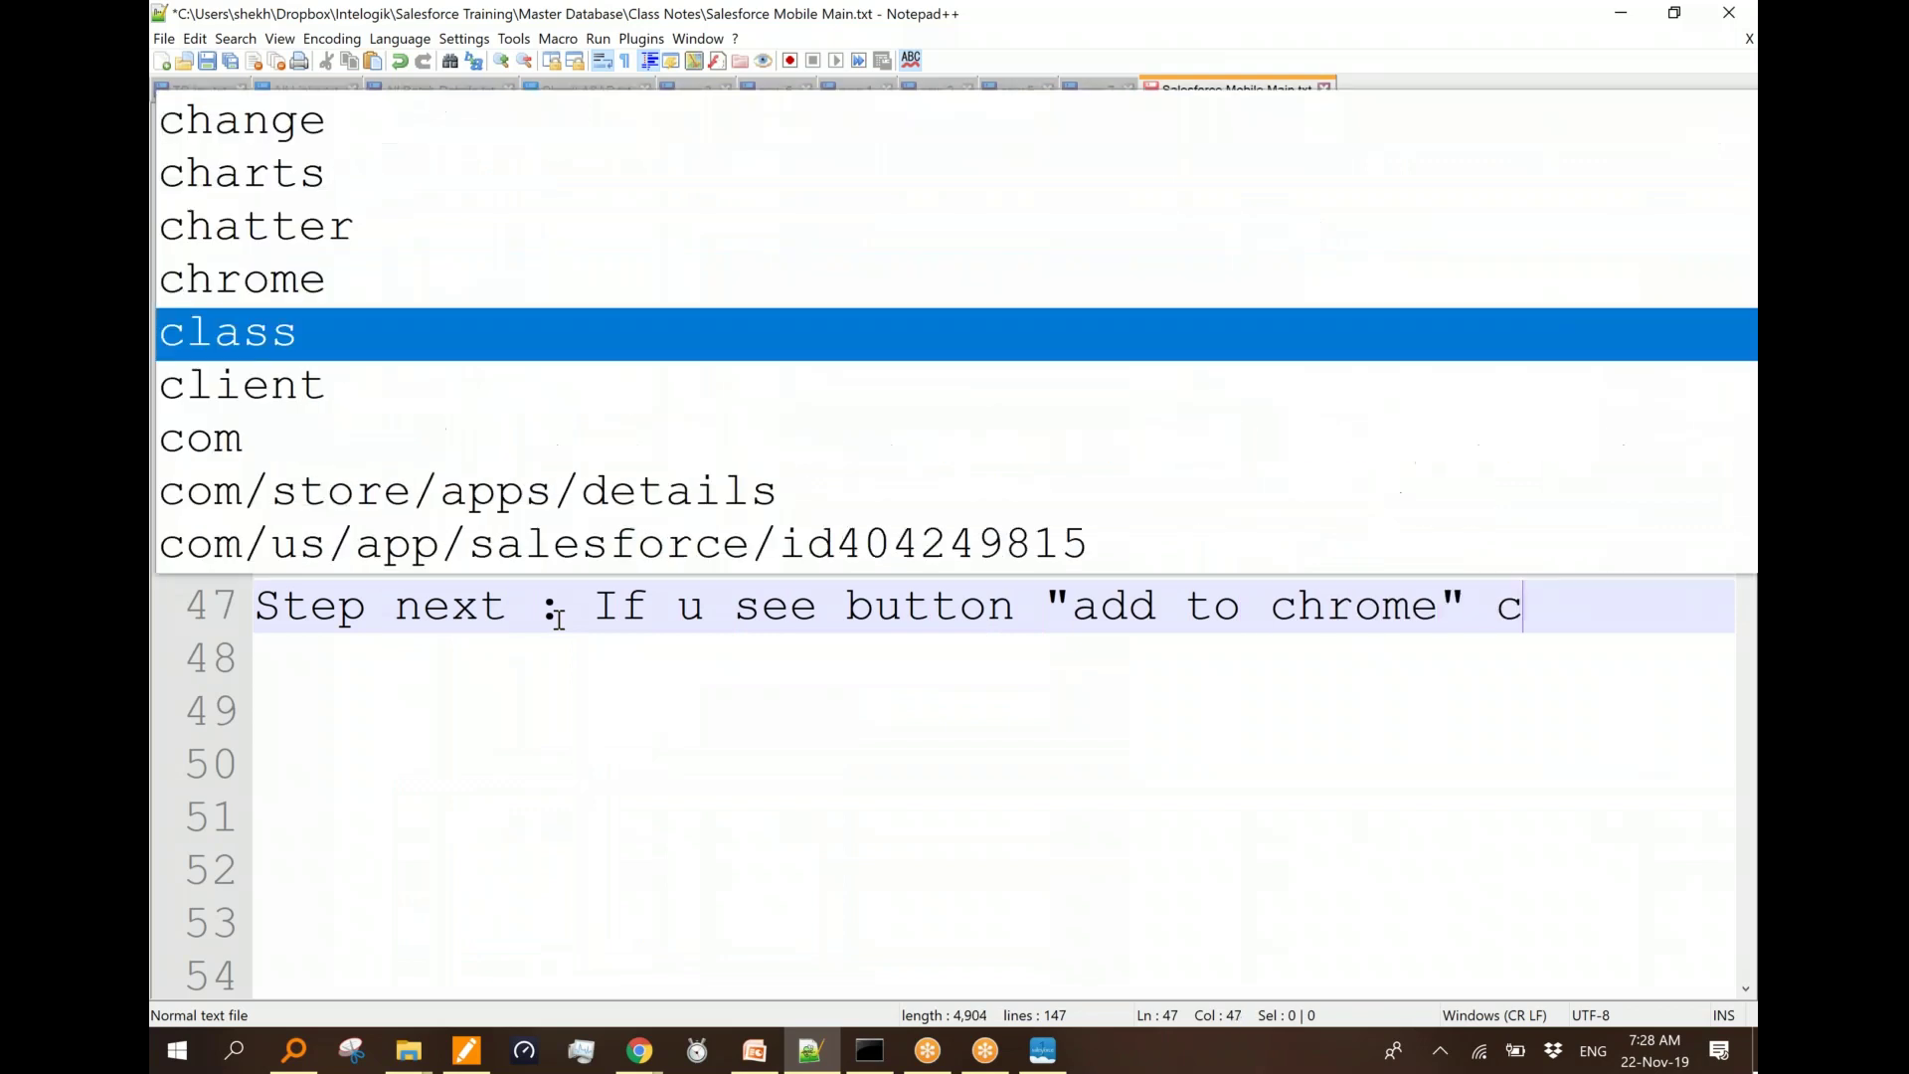
{"action": "type", "text": "lick on it"}
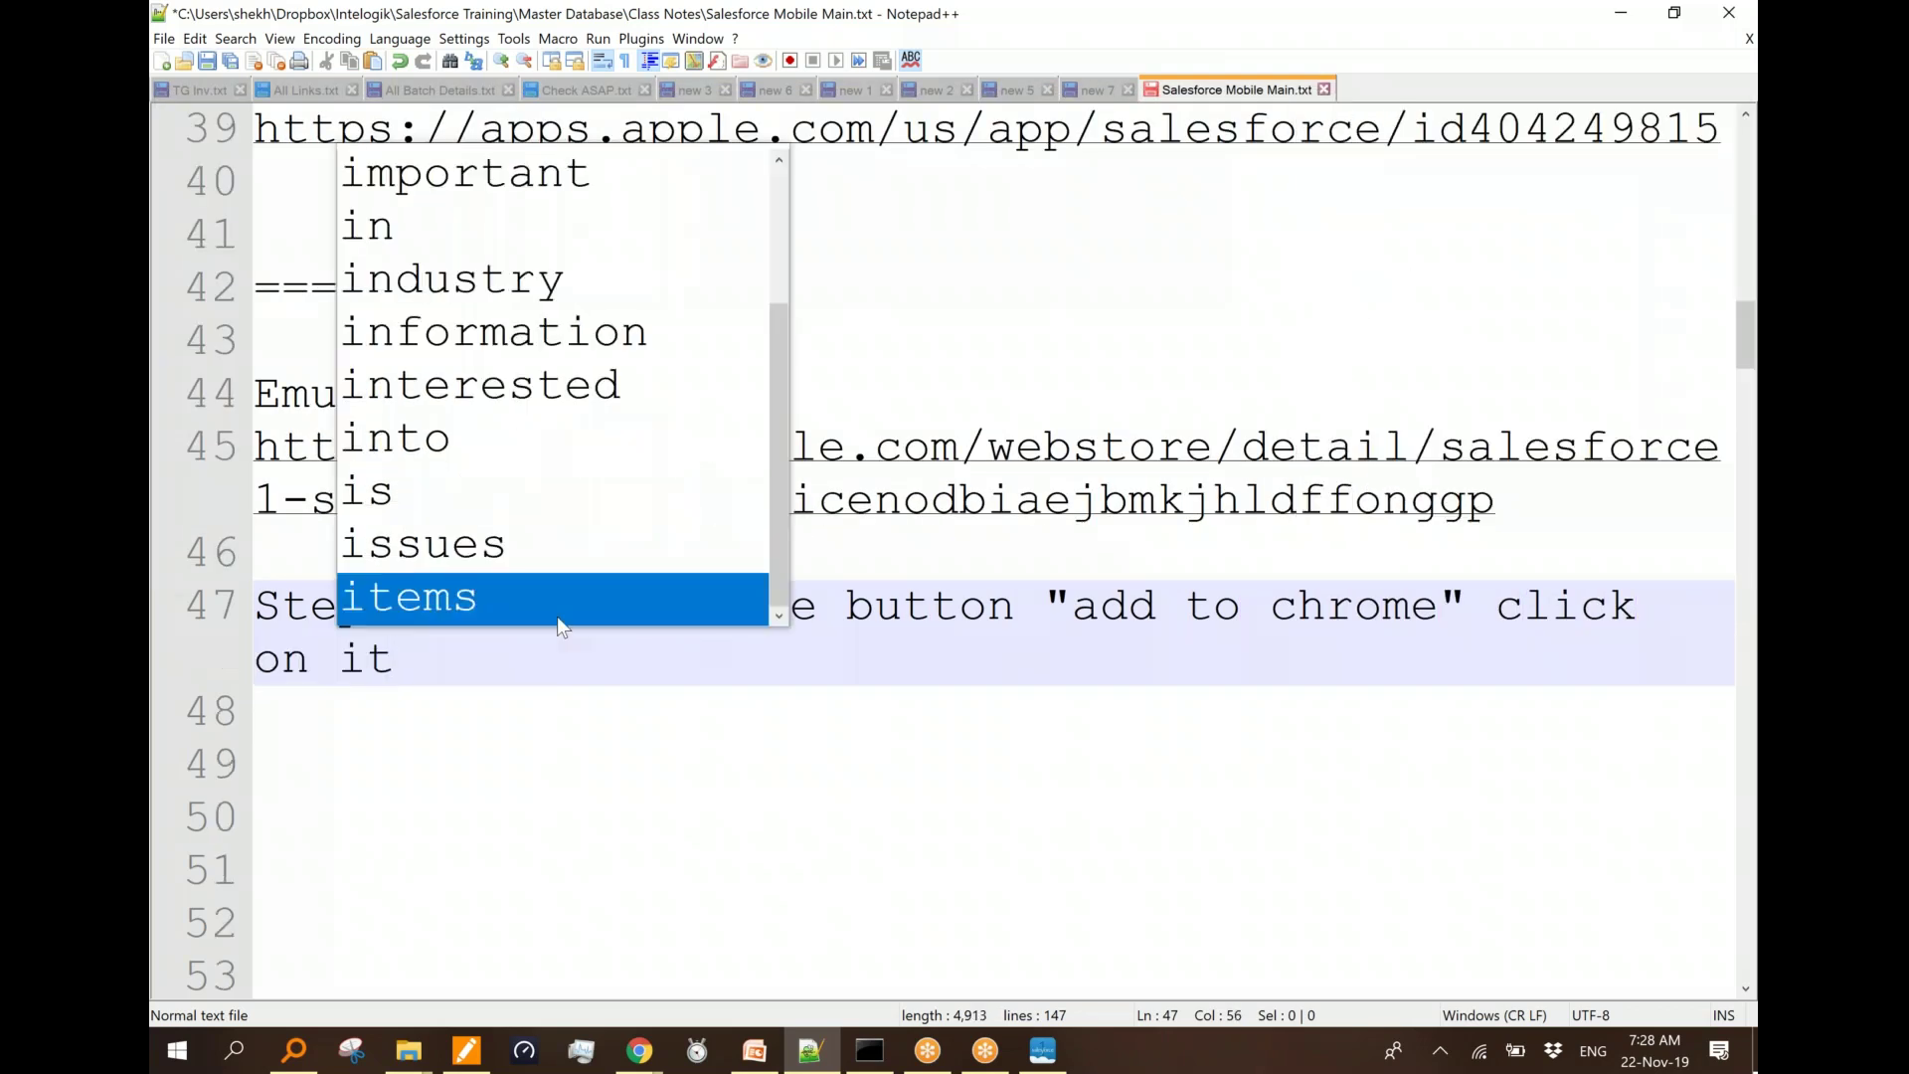
{"action": "left_click", "coordinate": [1470, 609]}
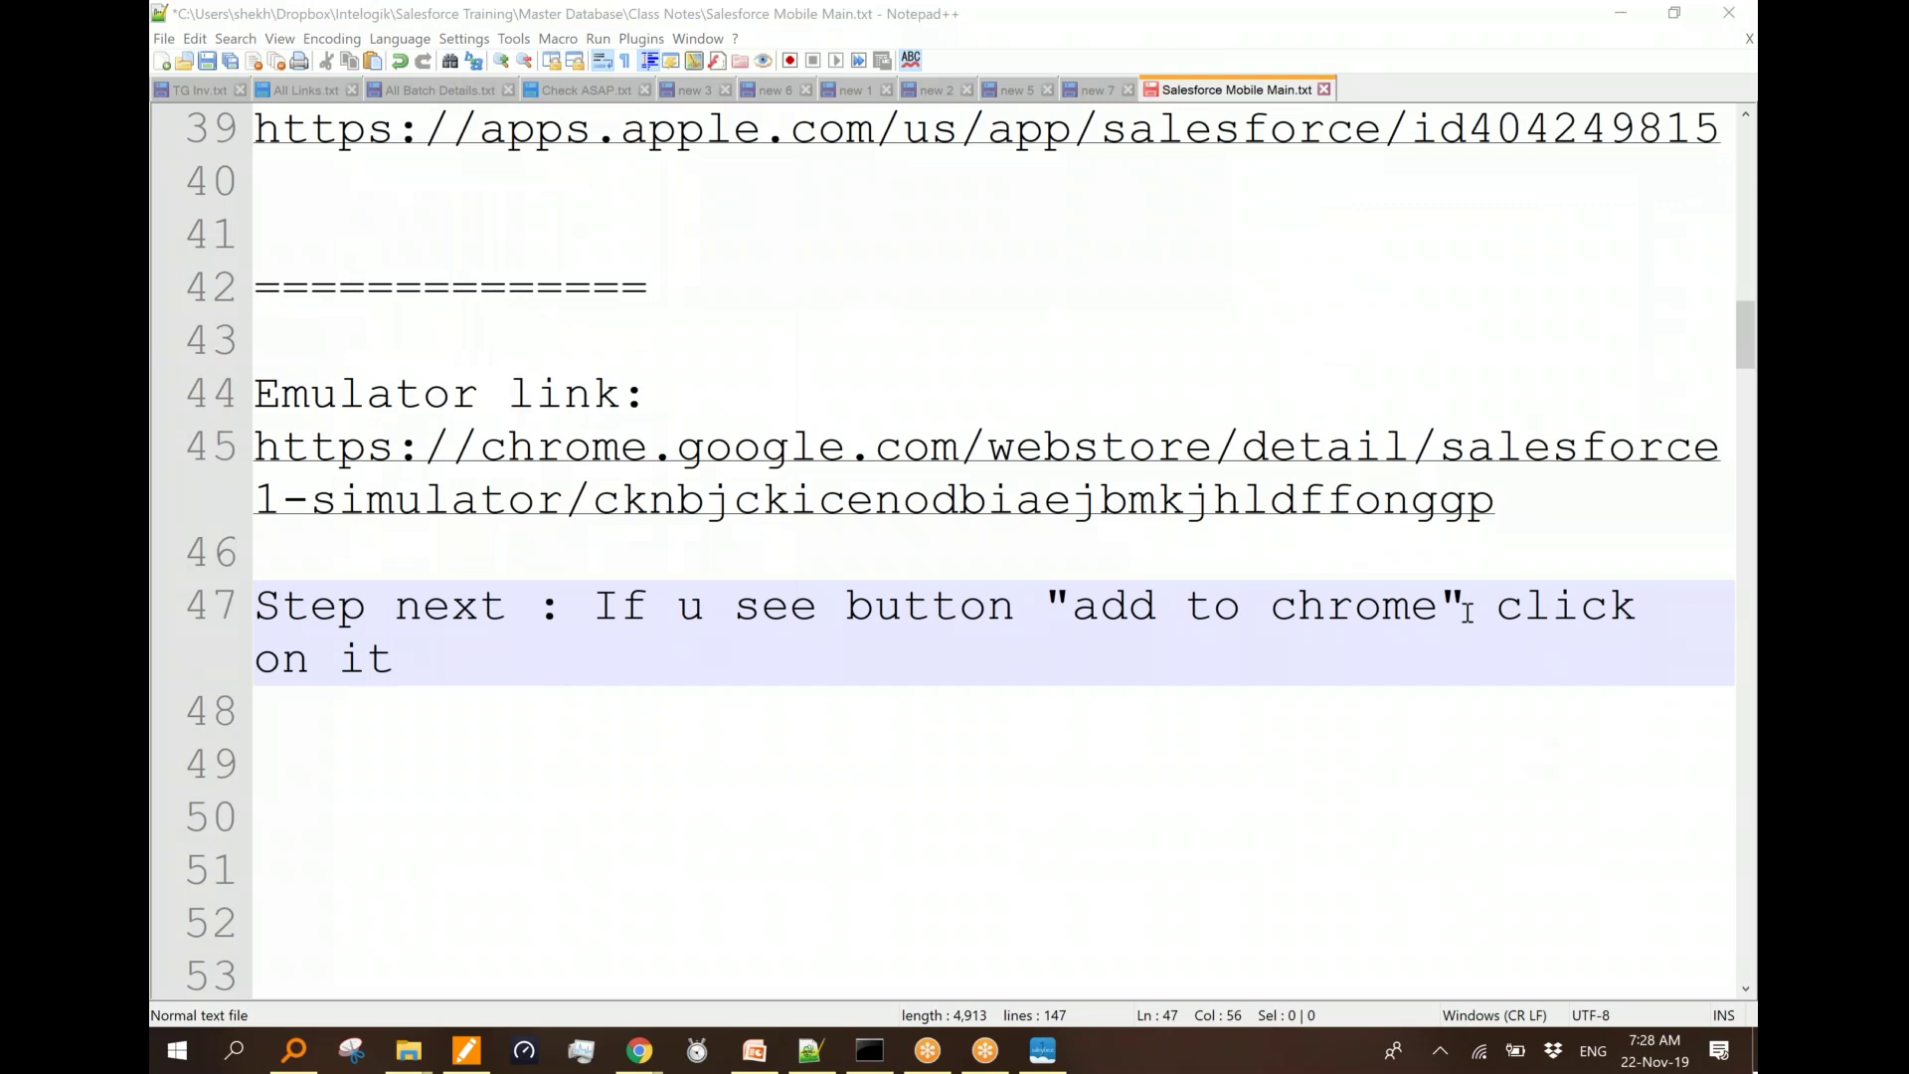
{"action": "type", "text": ","}
{"action": "left_click", "coordinate": [949, 648]}
{"action": "key", "text": "Return"}
{"action": "key", "text": "Return"}
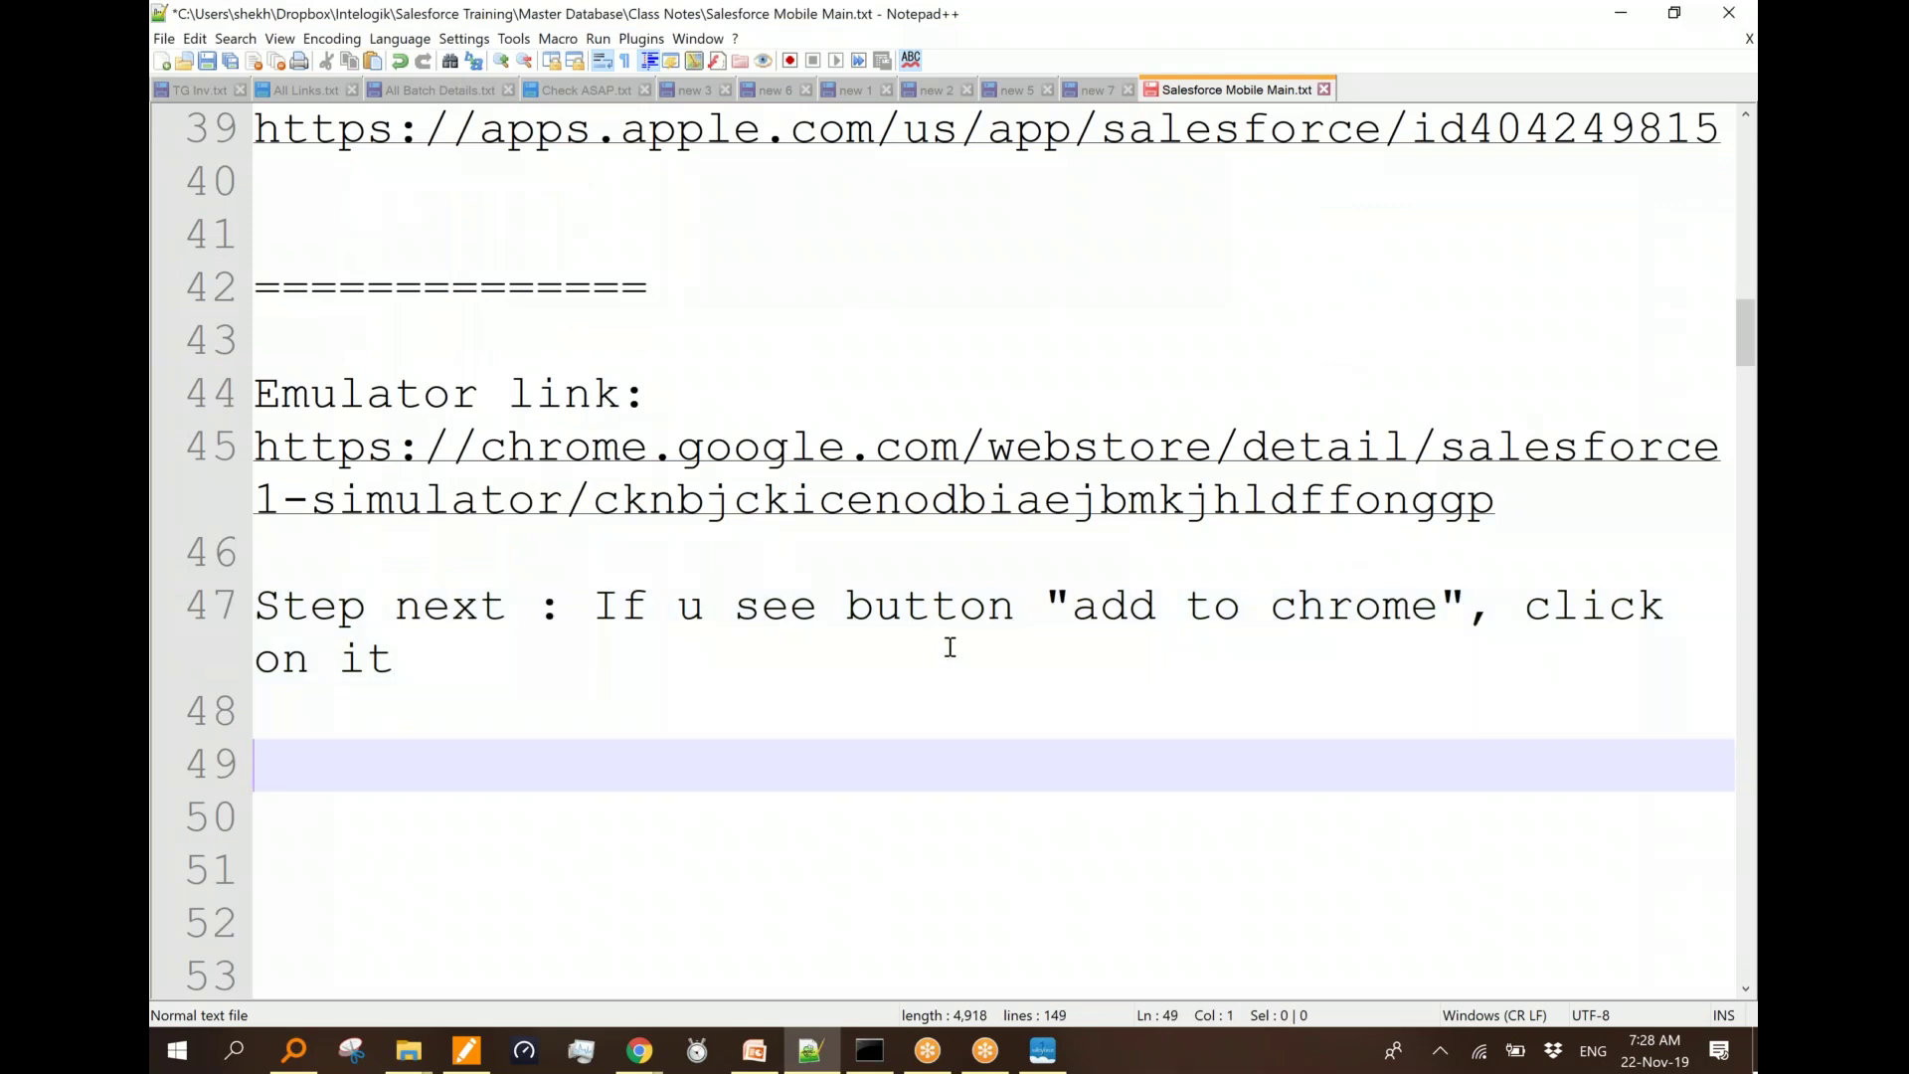
- Add the line 'Next: if u see "Launch App", click on this'
{"action": "type", "text": "Next: if u see"}
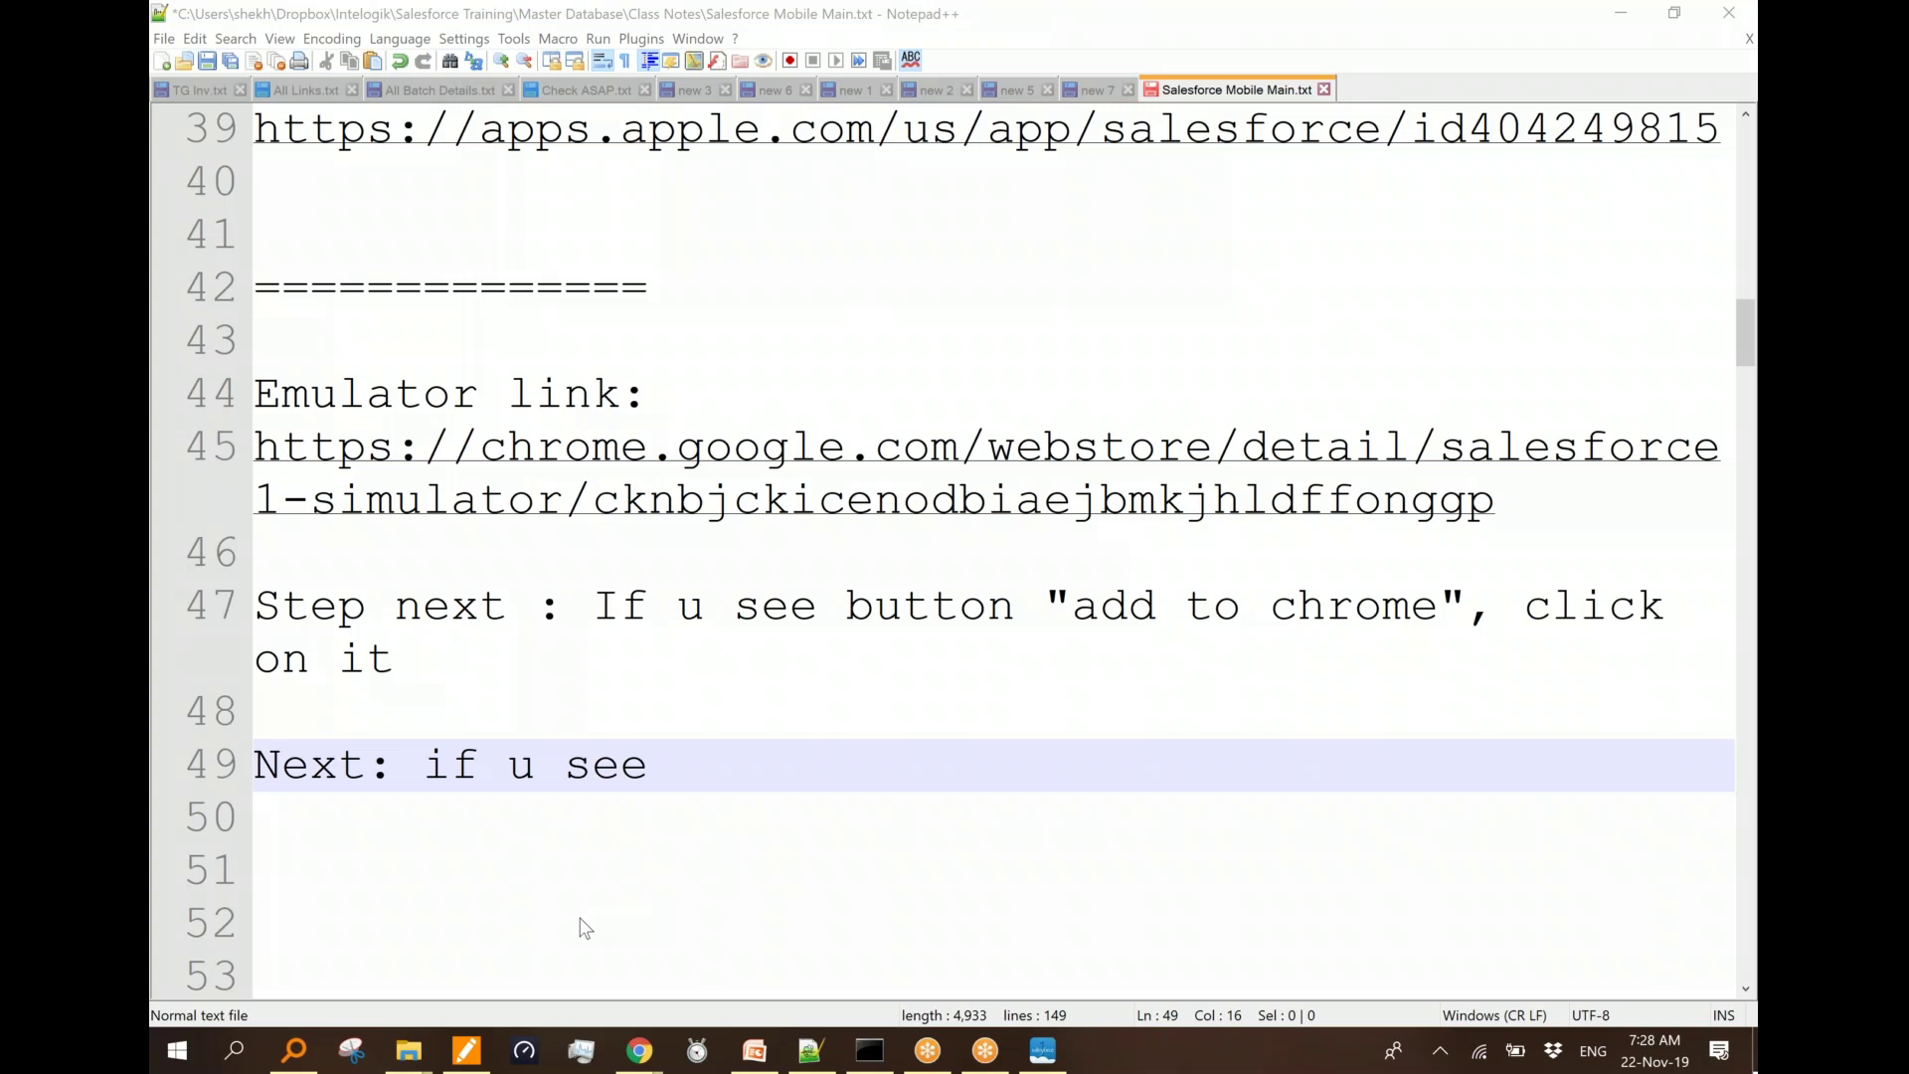
{"action": "key", "text": "Down"}
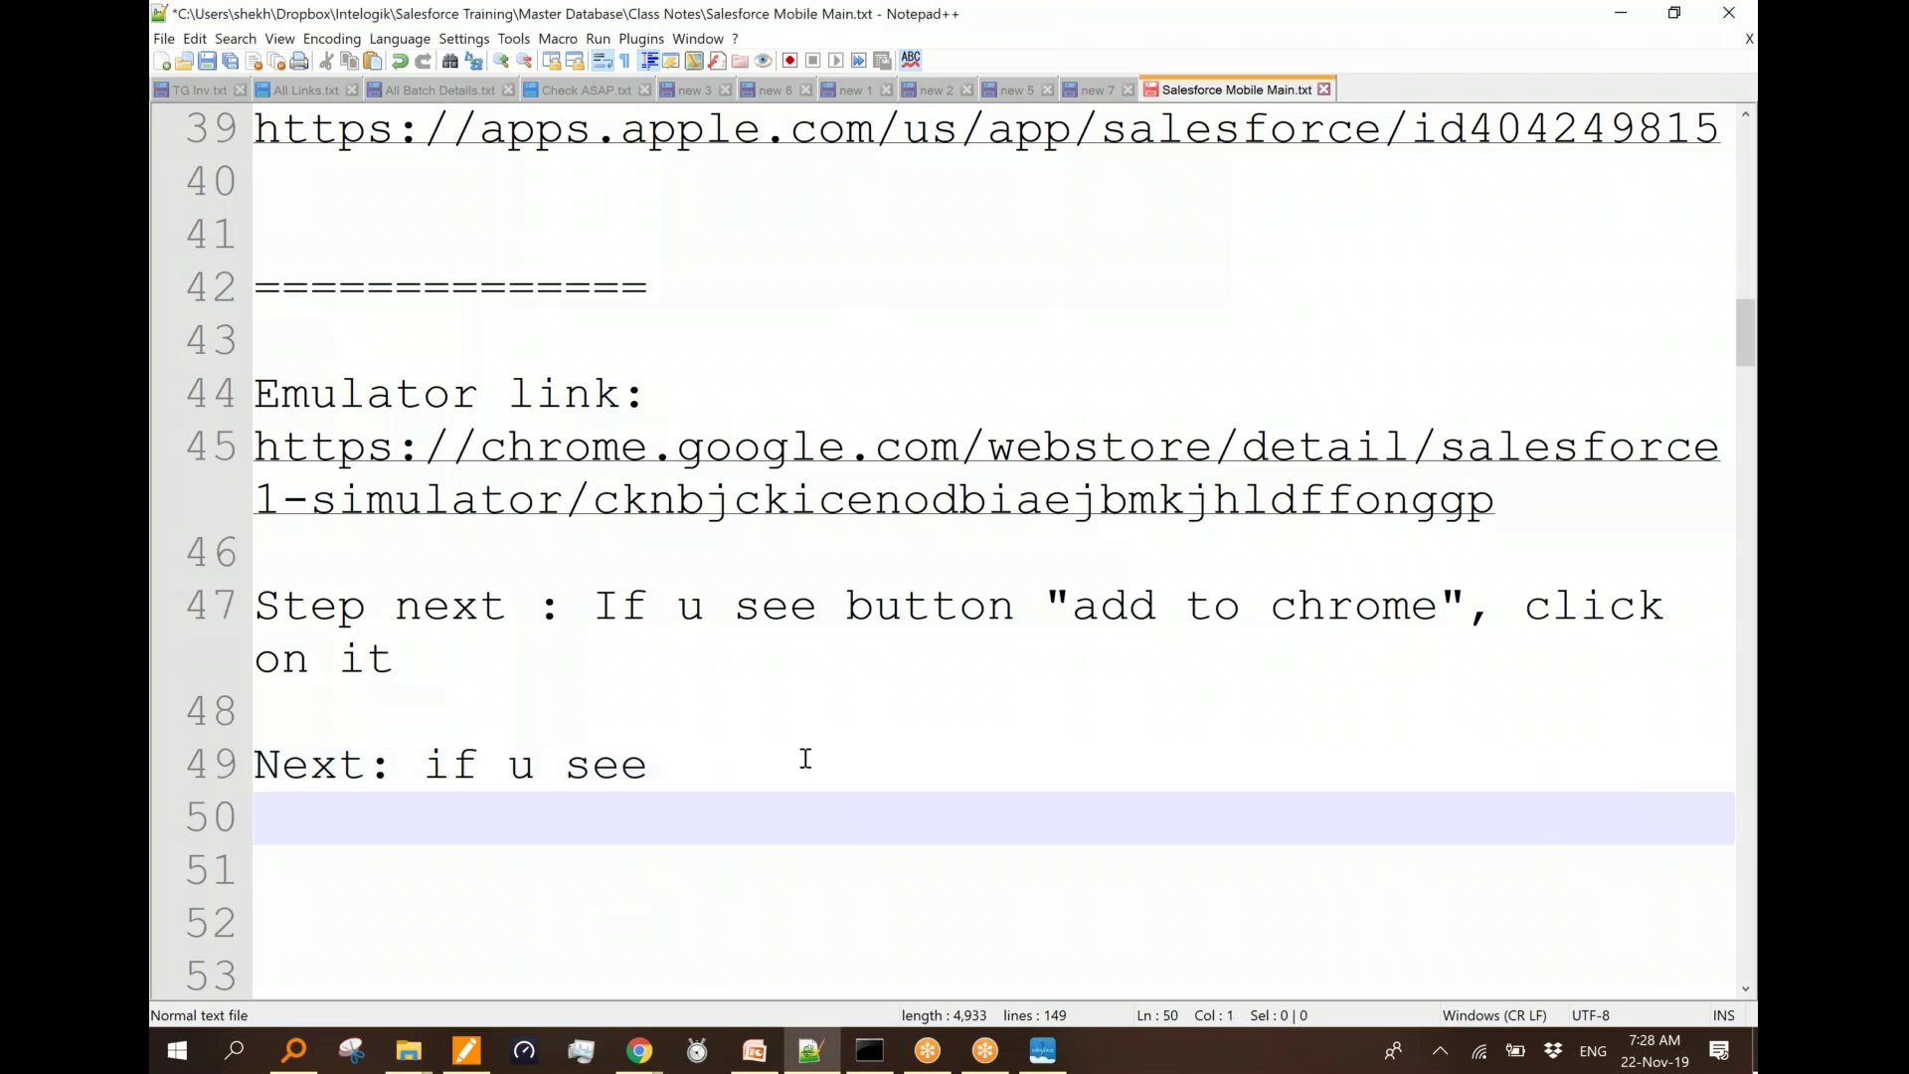
{"action": "left_click", "coordinate": [772, 746]}
{"action": "type", "text": "\"Lau"}
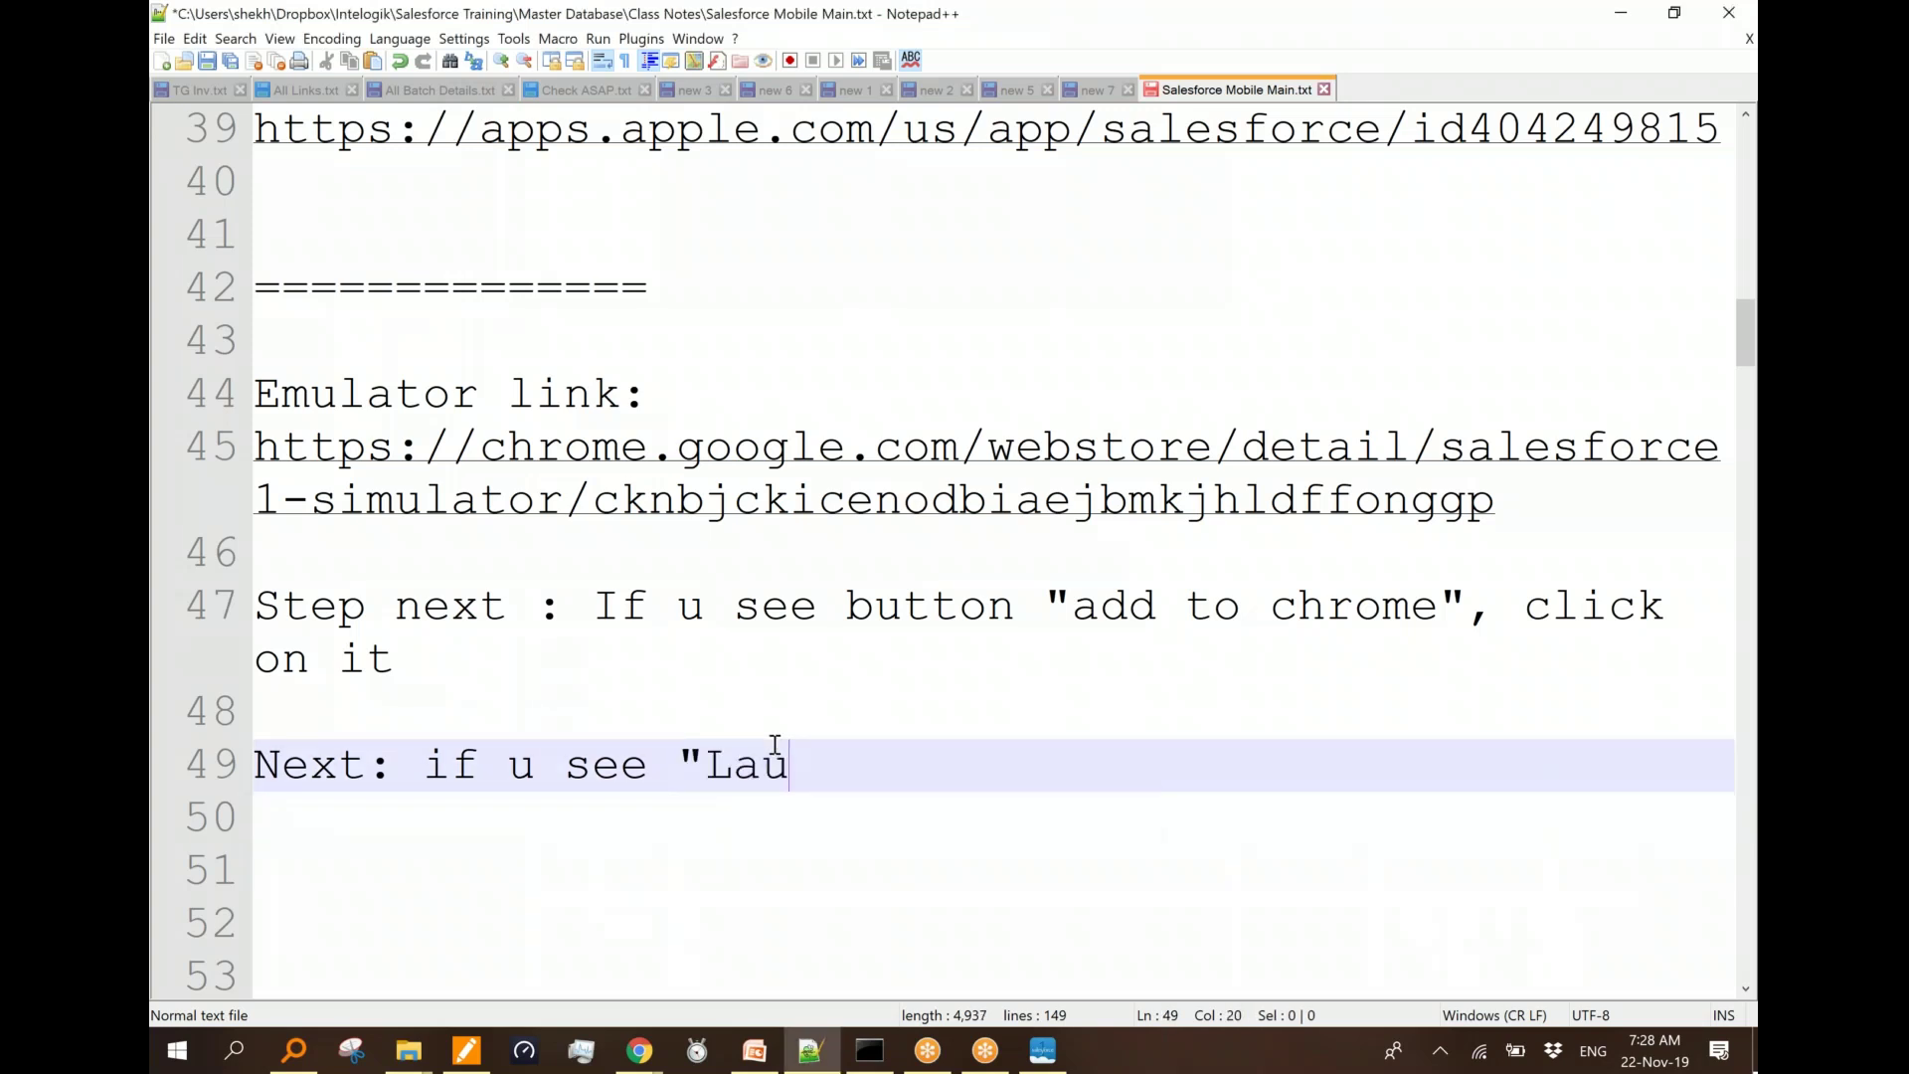
{"action": "type", "text": "nch App\", click on this"}
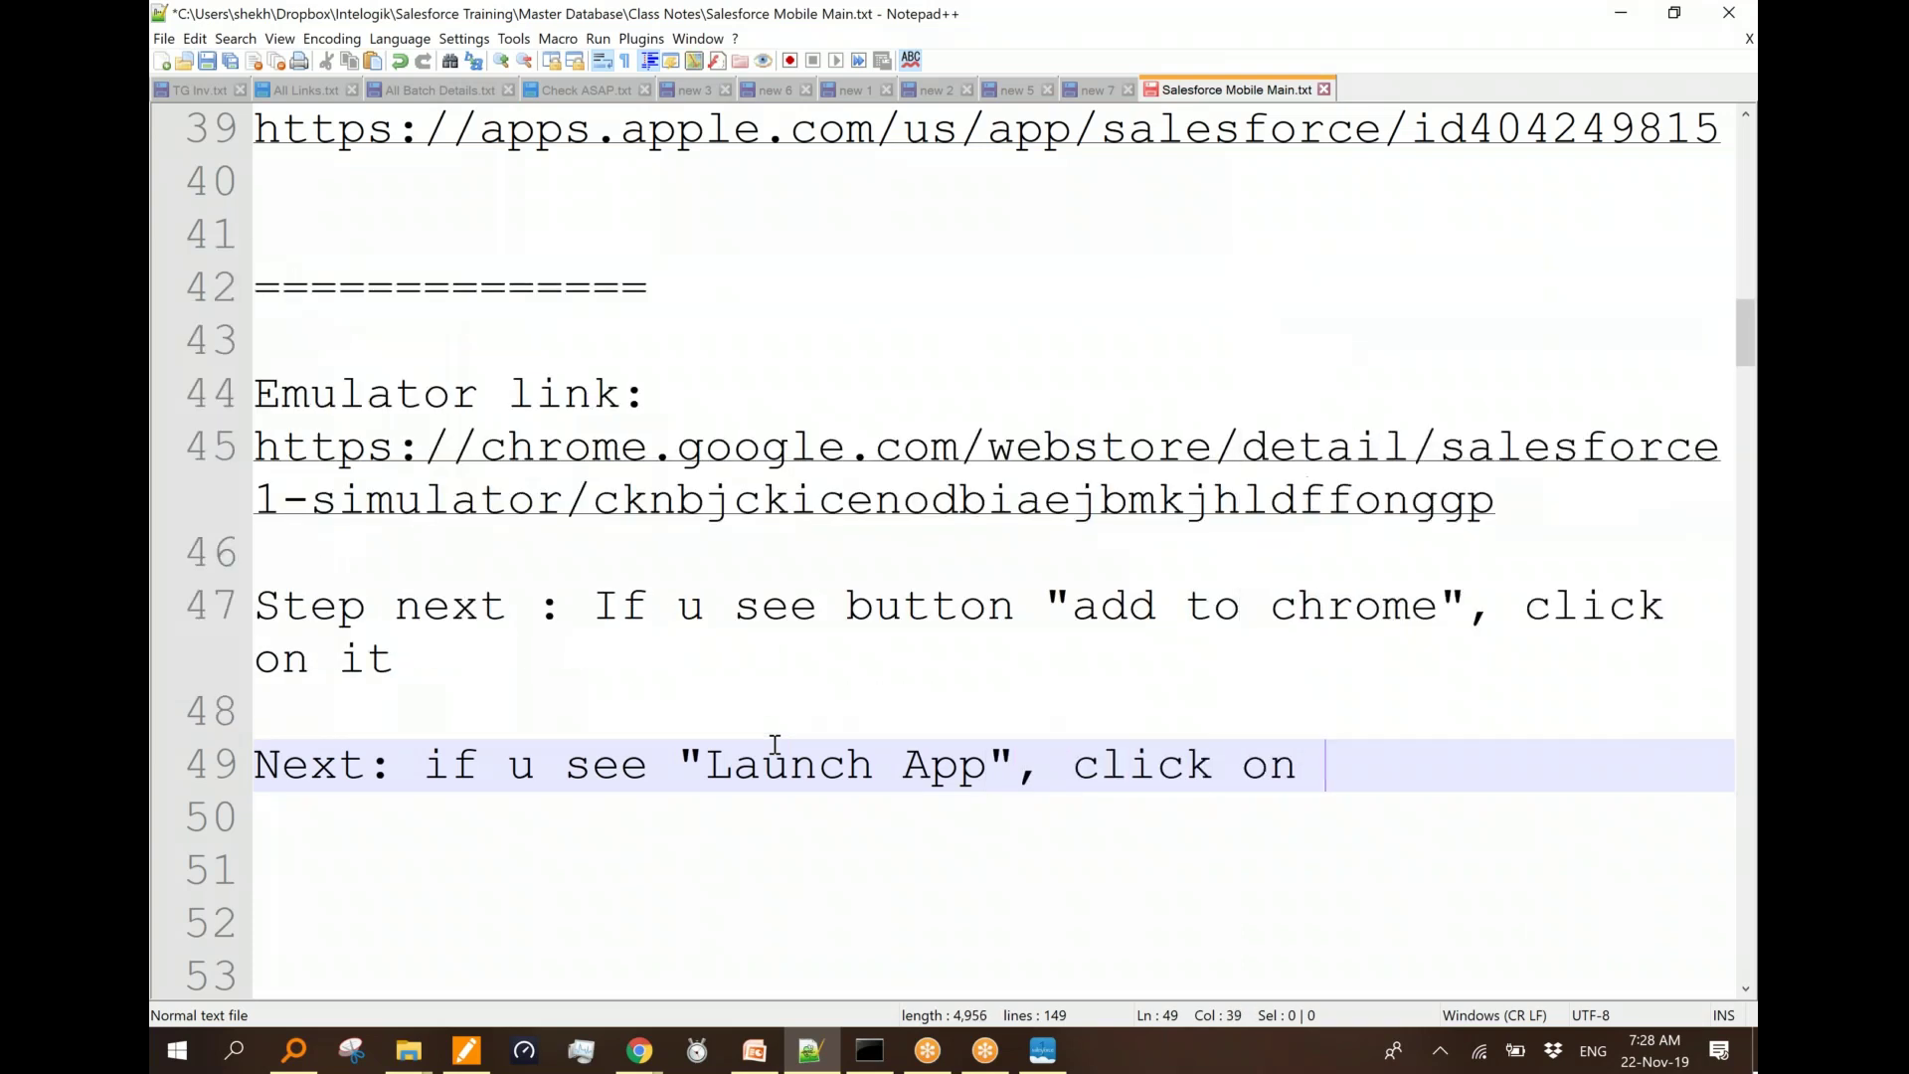
- Add the lines 'Next : Enter login details' and 'Done!'
{"action": "key", "text": "Return"}
{"action": "key", "text": "Return"}
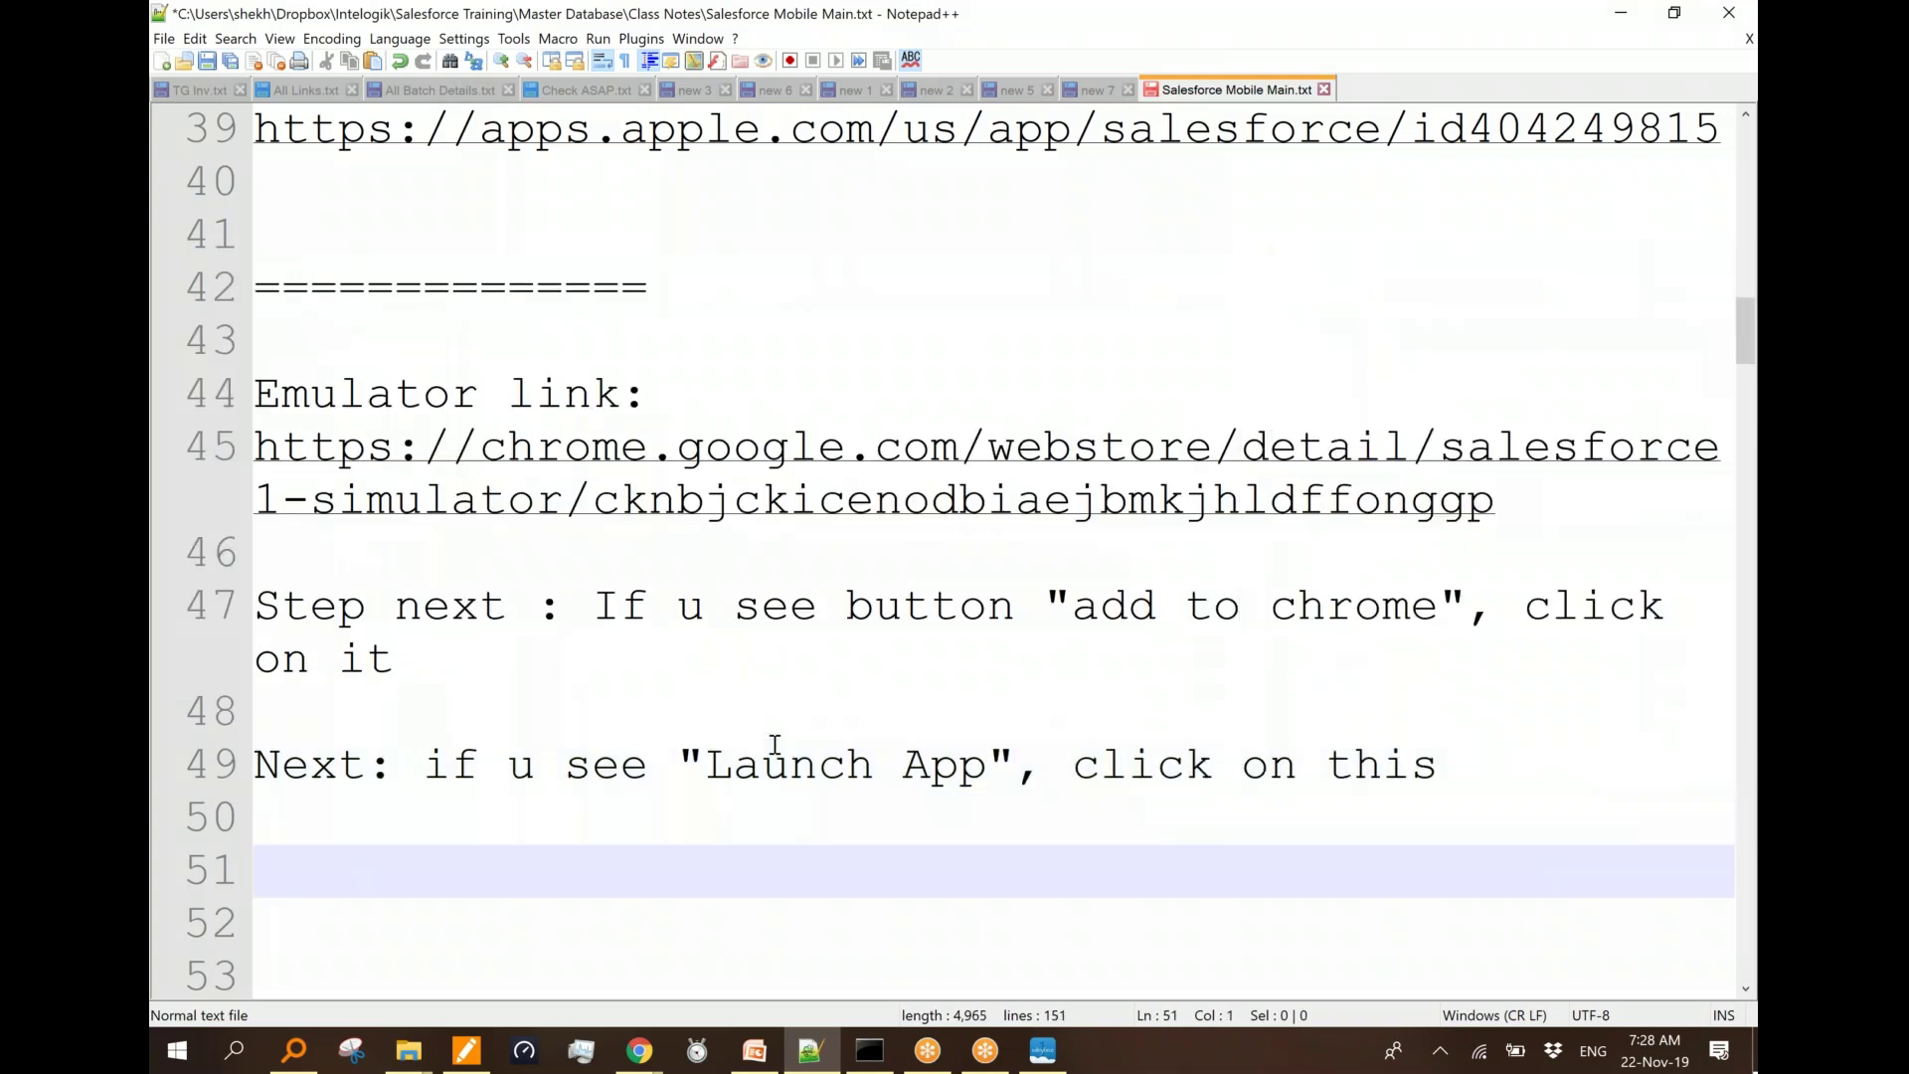
{"action": "type", "text": "Next : ENtire"}
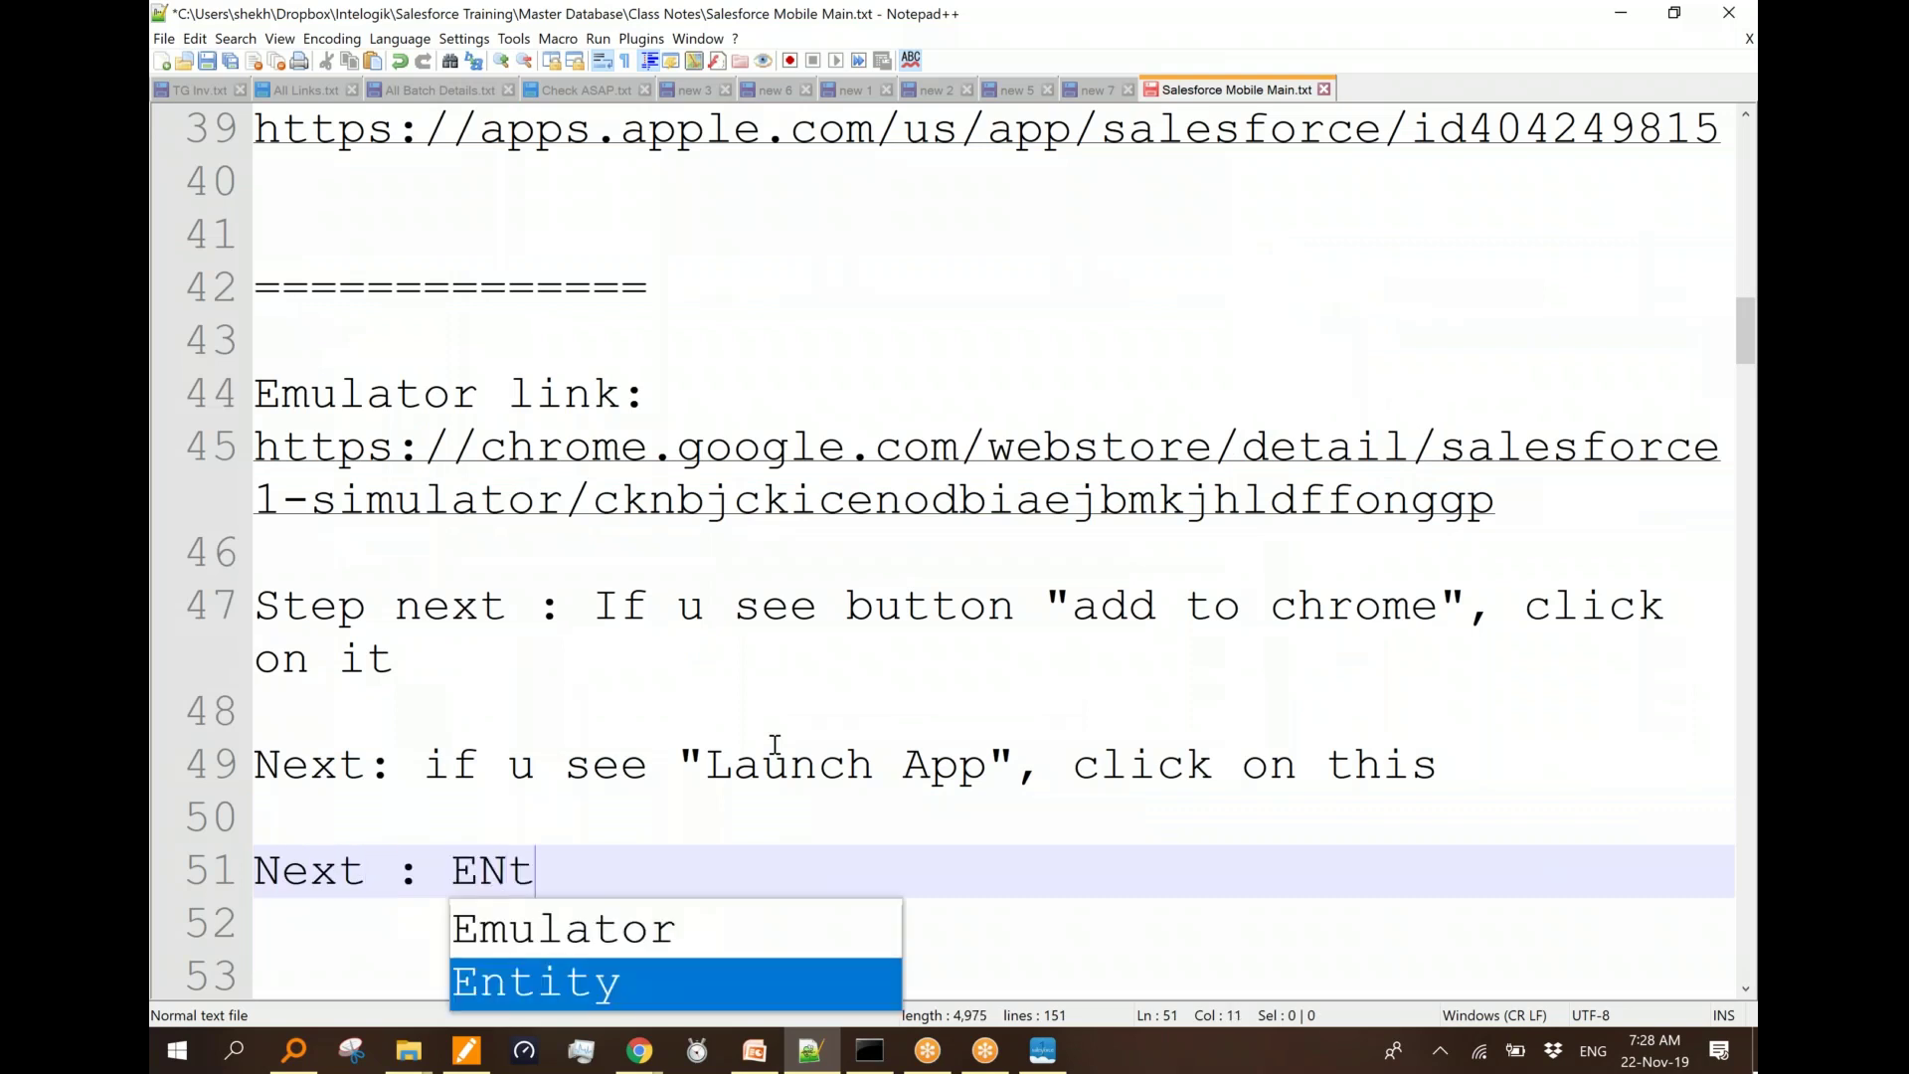
{"action": "key", "text": "BackSpace"}
{"action": "key", "text": "BackSpace"}
{"action": "key", "text": "BackSpace"}
{"action": "key", "text": "BackSpace"}
{"action": "key", "text": "BackSpace"}
{"action": "type", "text": "nt"}
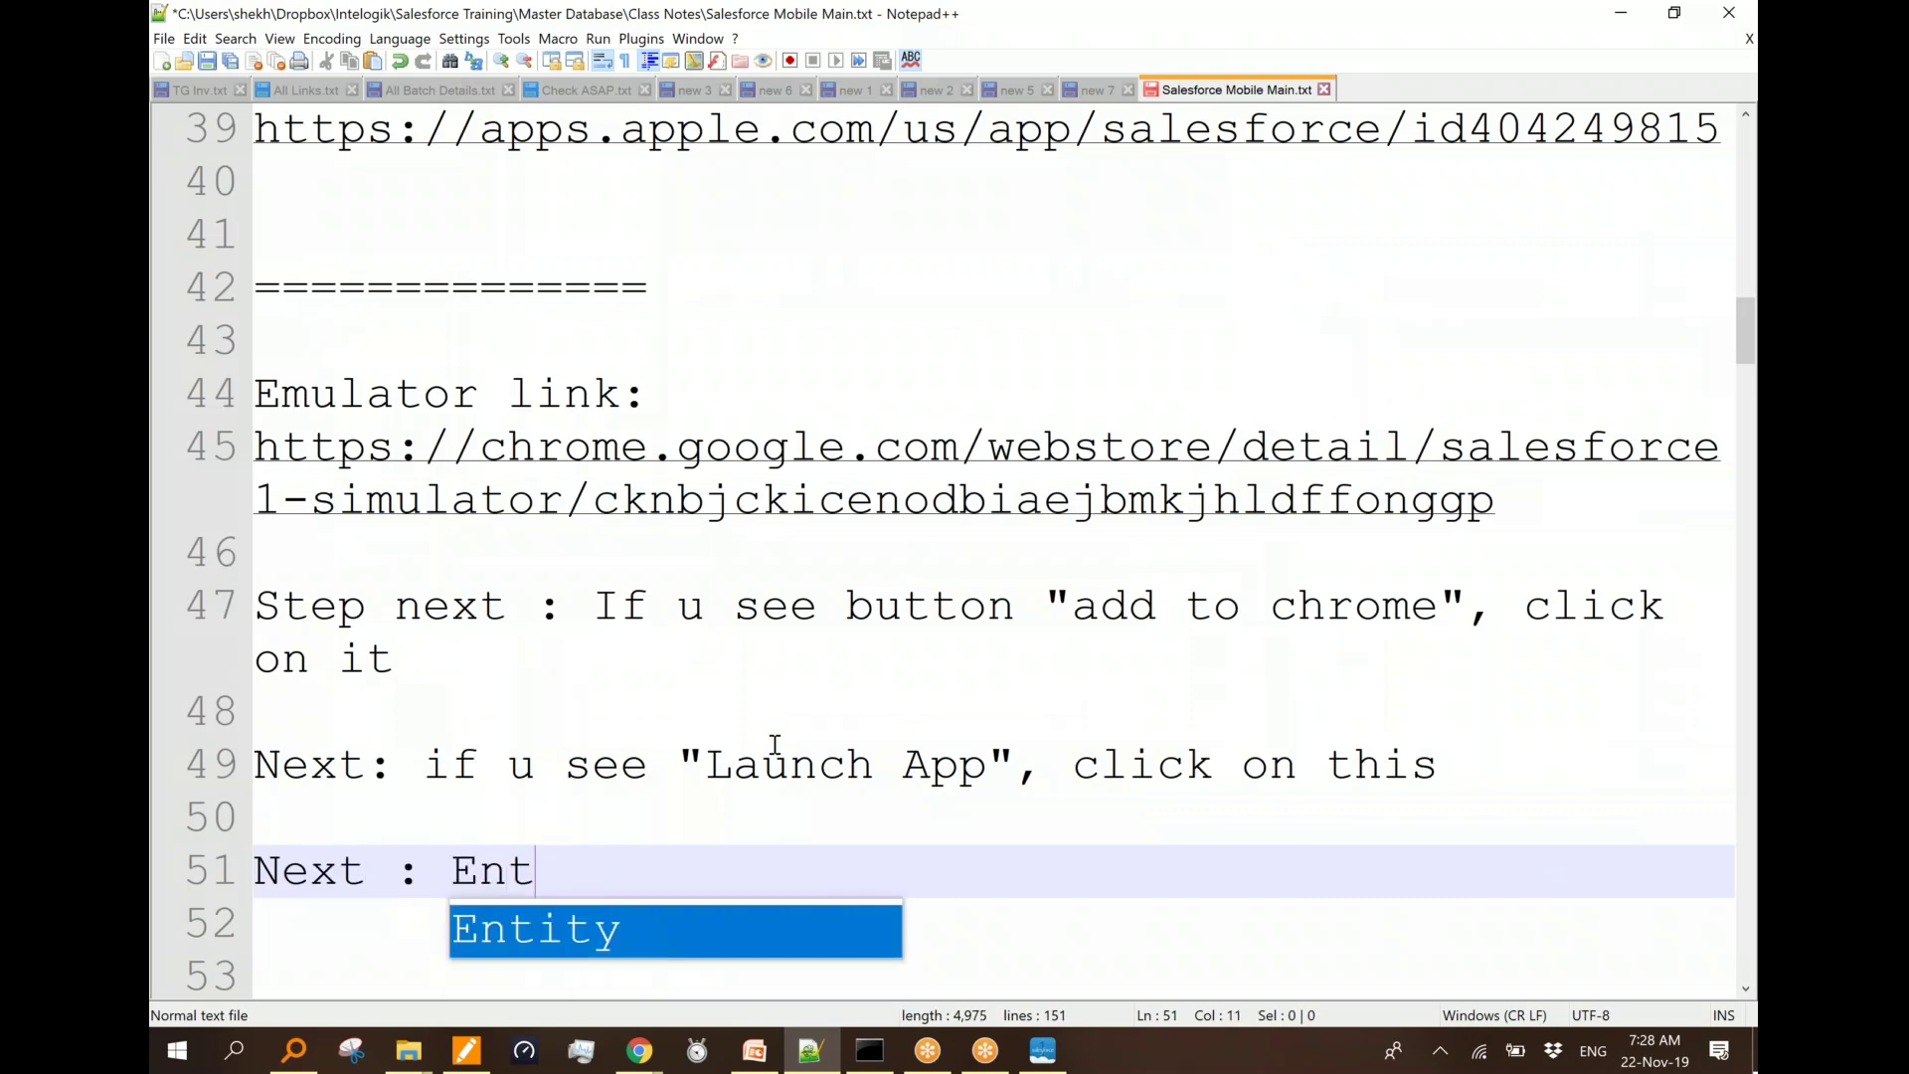
{"action": "type", "text": "er login details"}
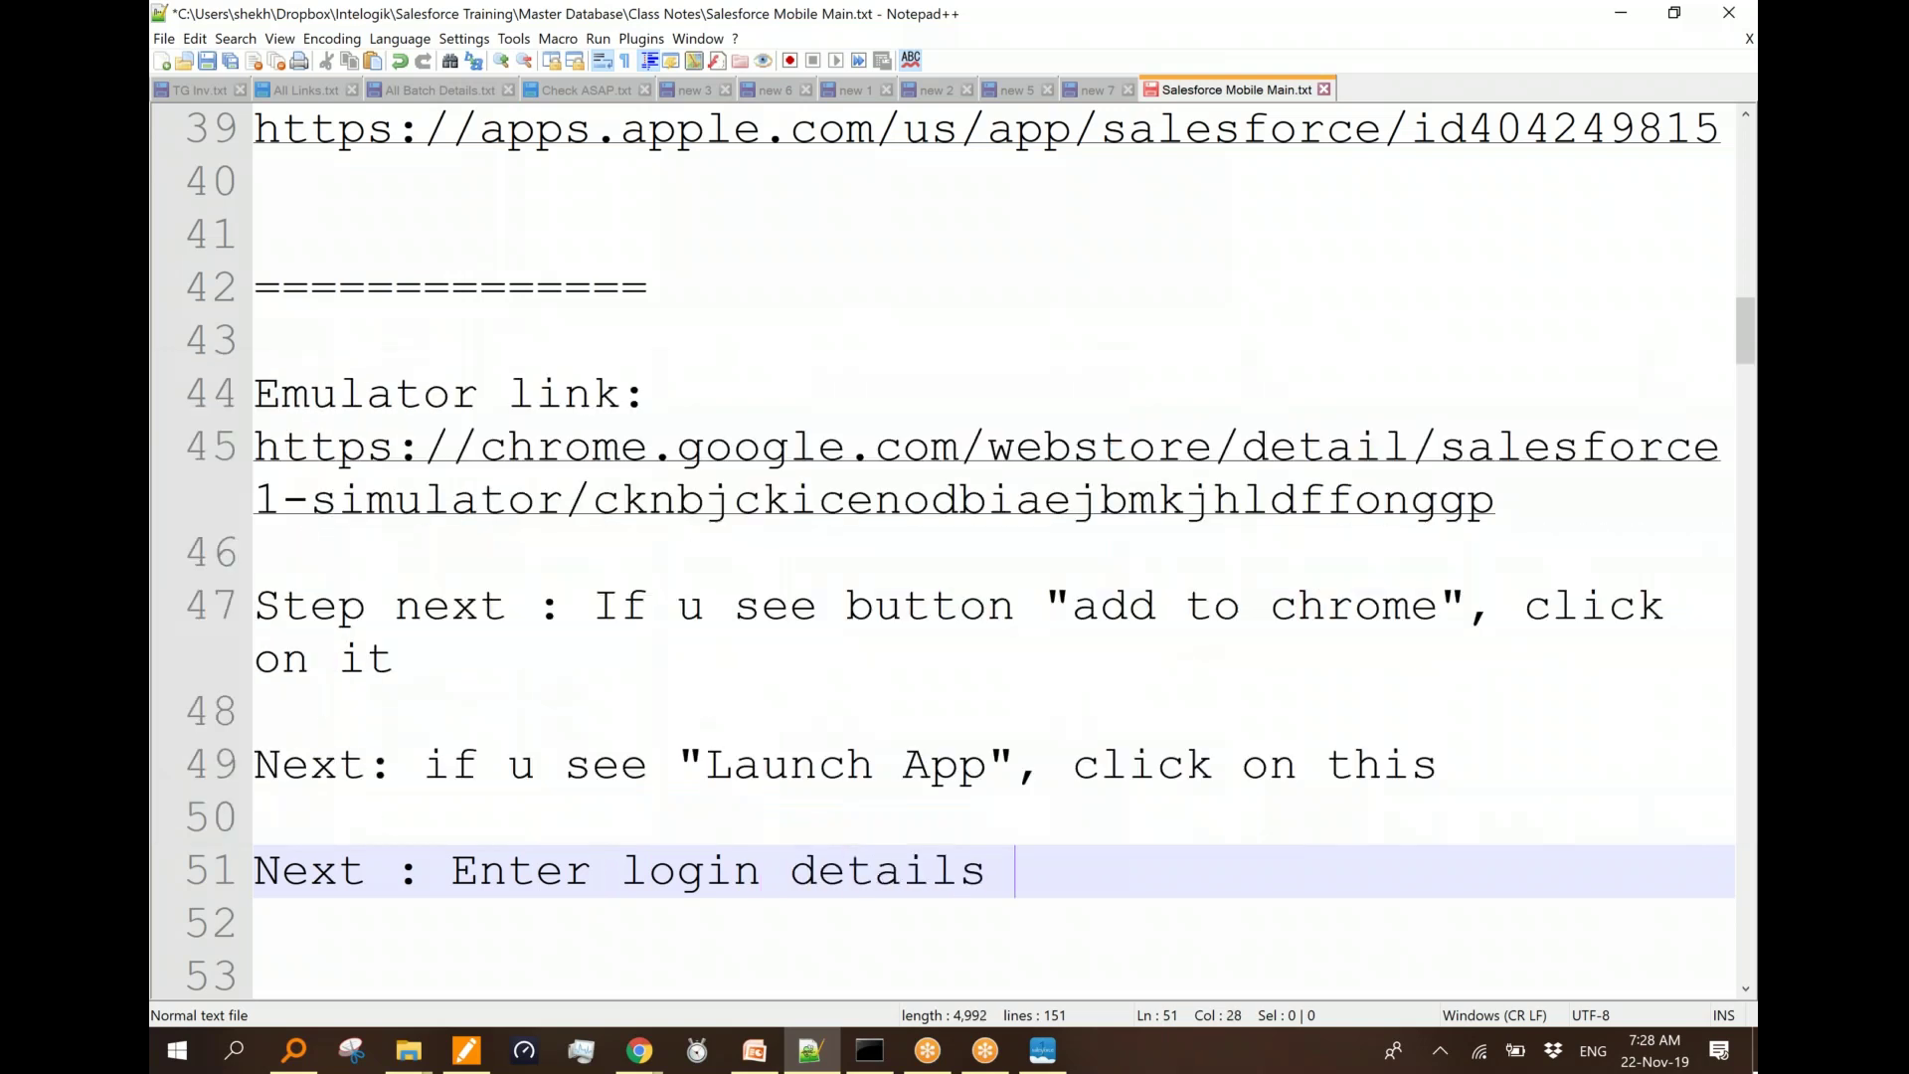
{"action": "key", "text": "Return"}
{"action": "key", "text": "Return"}
{"action": "type", "text": "Done!"}
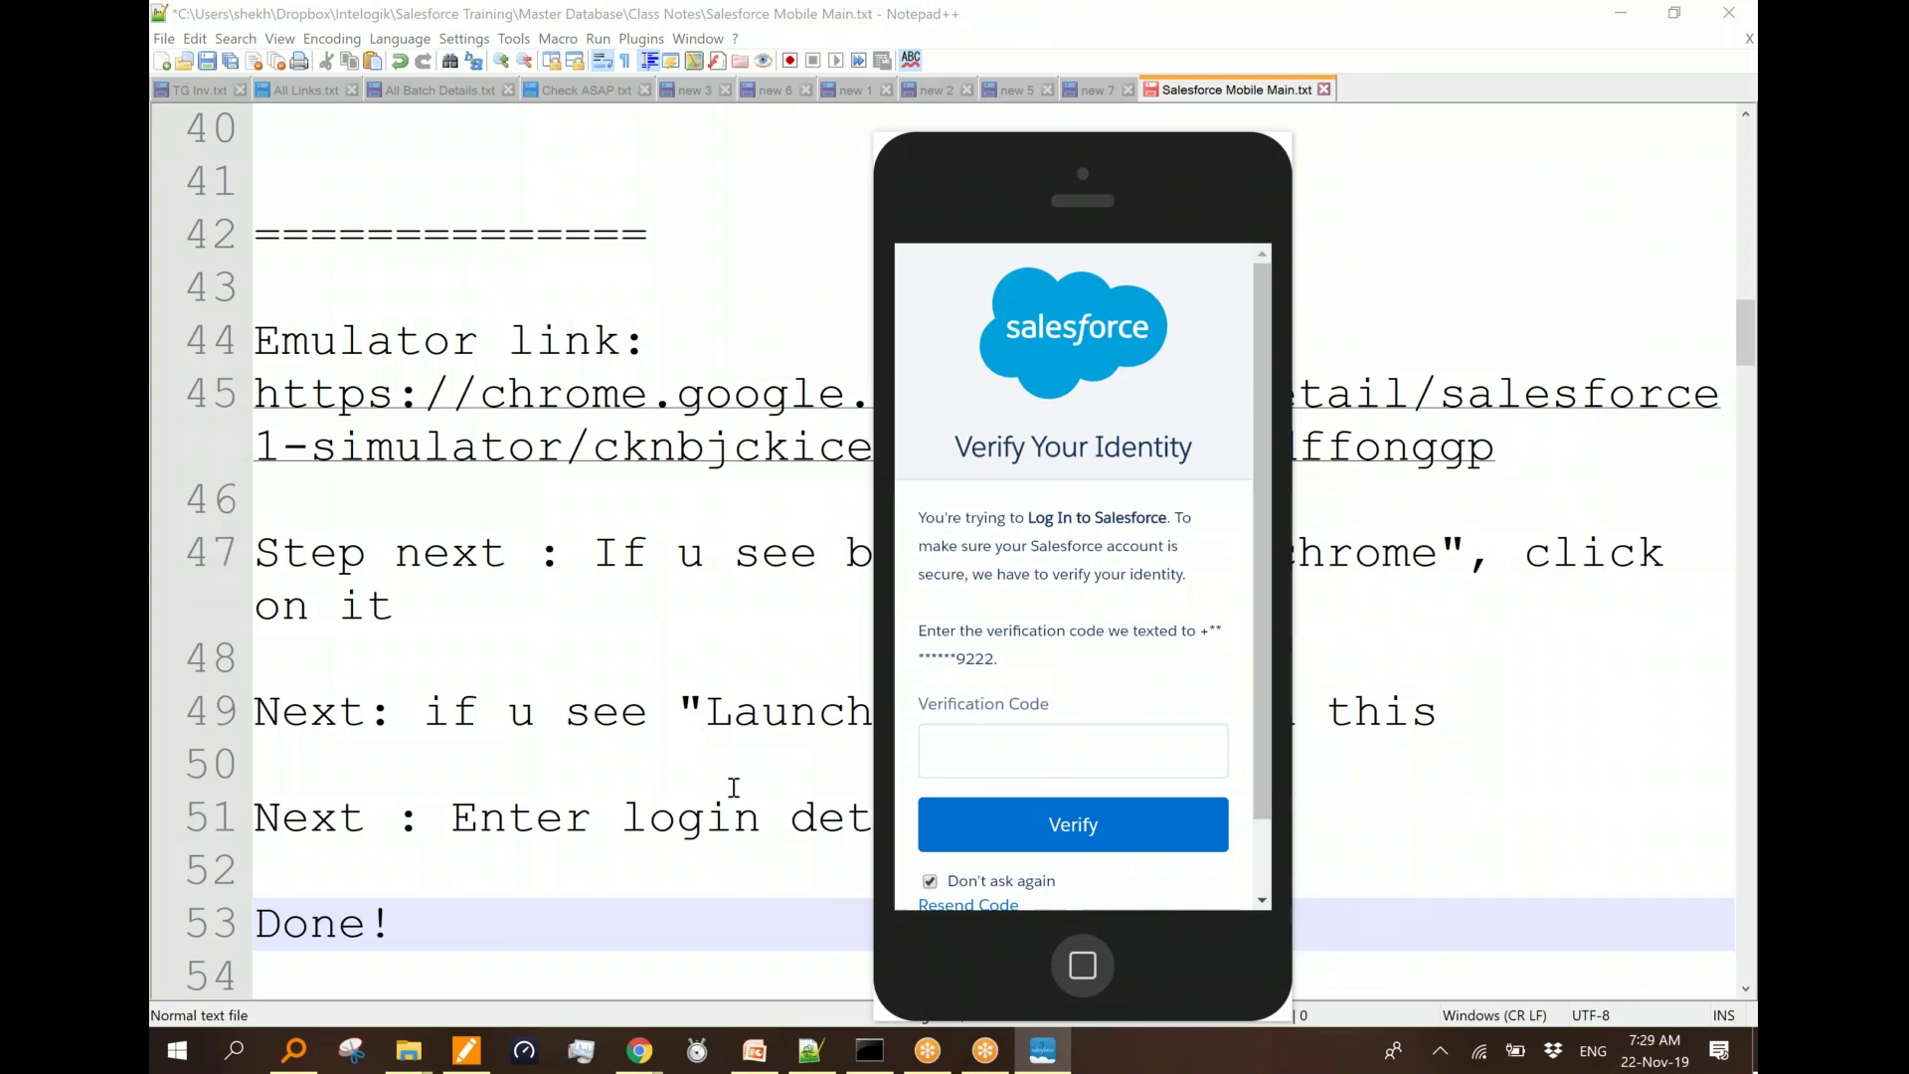
- Enter the texted verification code in the simulator and verify it
{"action": "left_click", "coordinate": [988, 746]}
{"action": "left_click", "coordinate": [1029, 838]}
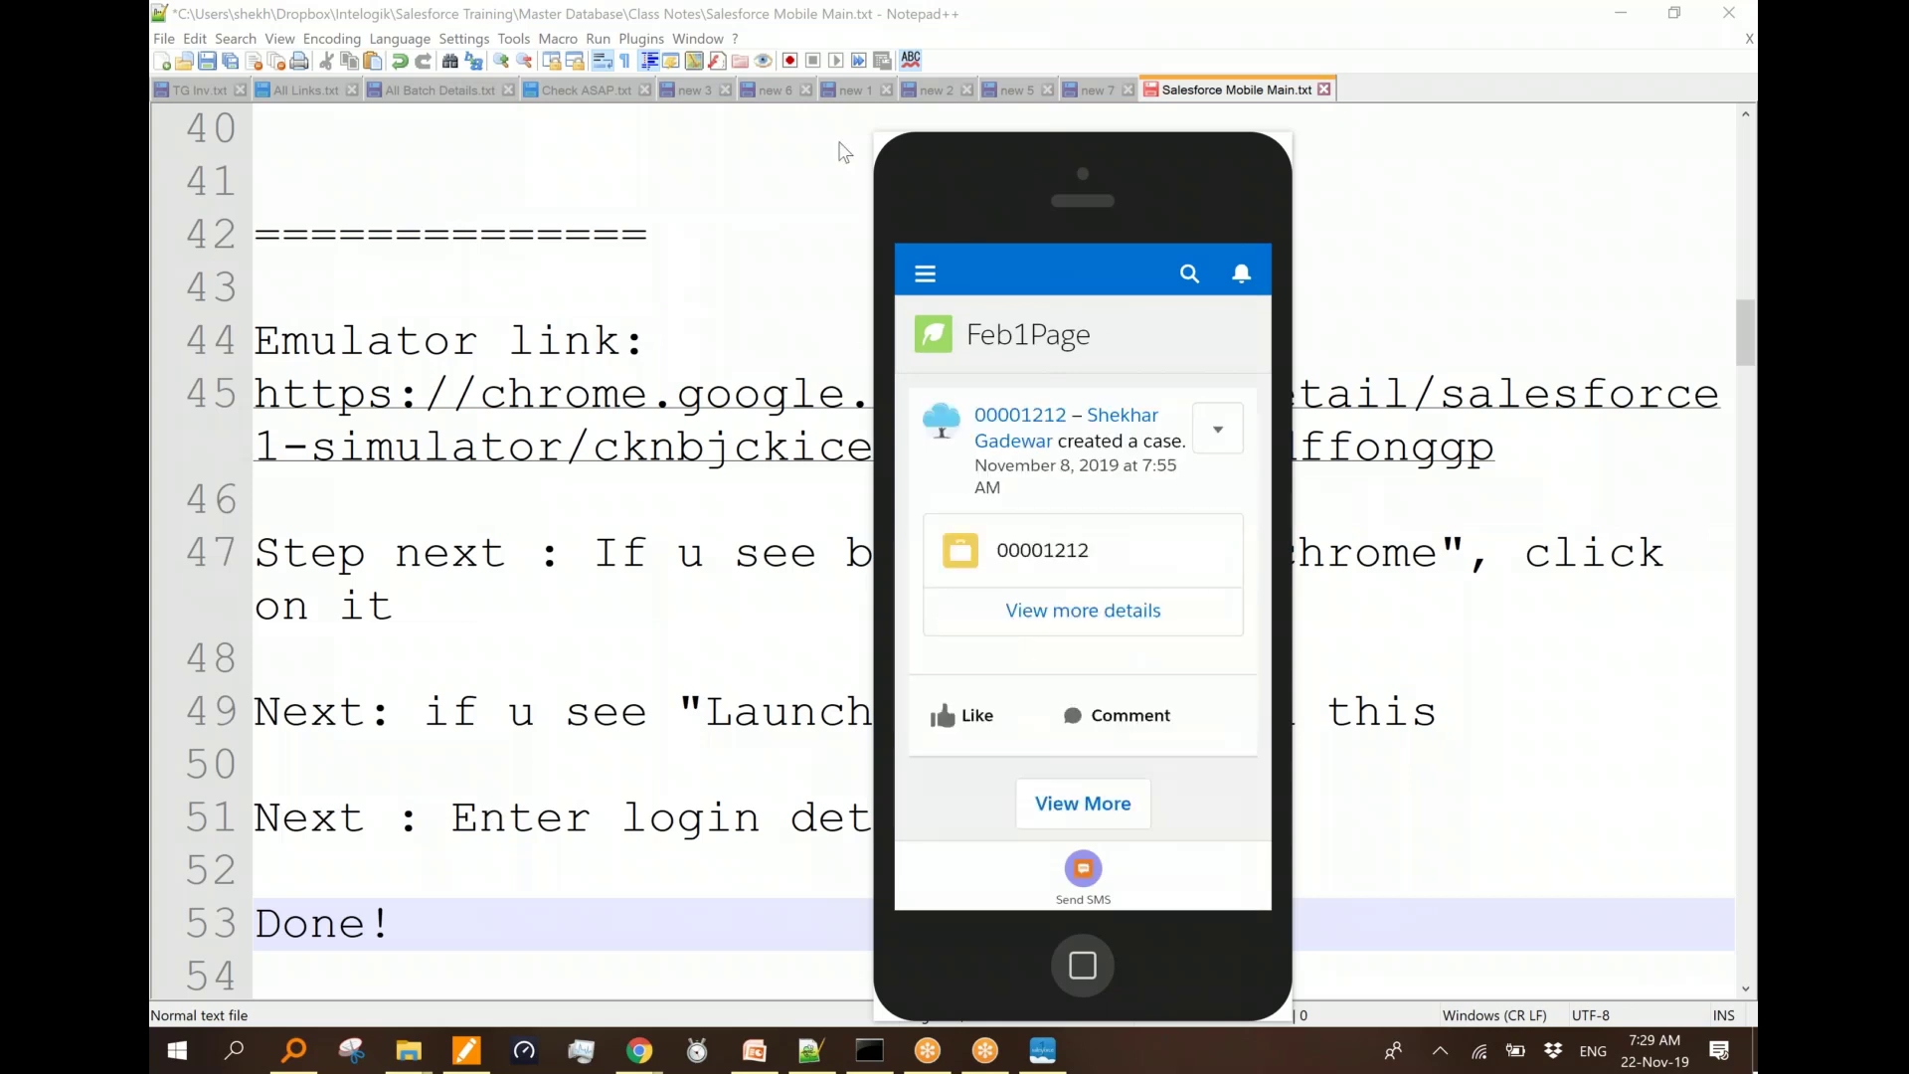
- Browse the app navigation list and the Feb1Page feed, then close the list
{"action": "left_click", "coordinate": [925, 274]}
{"action": "scroll", "coordinate": [1060, 597], "scroll_direction": "down", "scroll_amount": 5}
{"action": "scroll", "coordinate": [1065, 641], "scroll_direction": "up", "scroll_amount": 8}
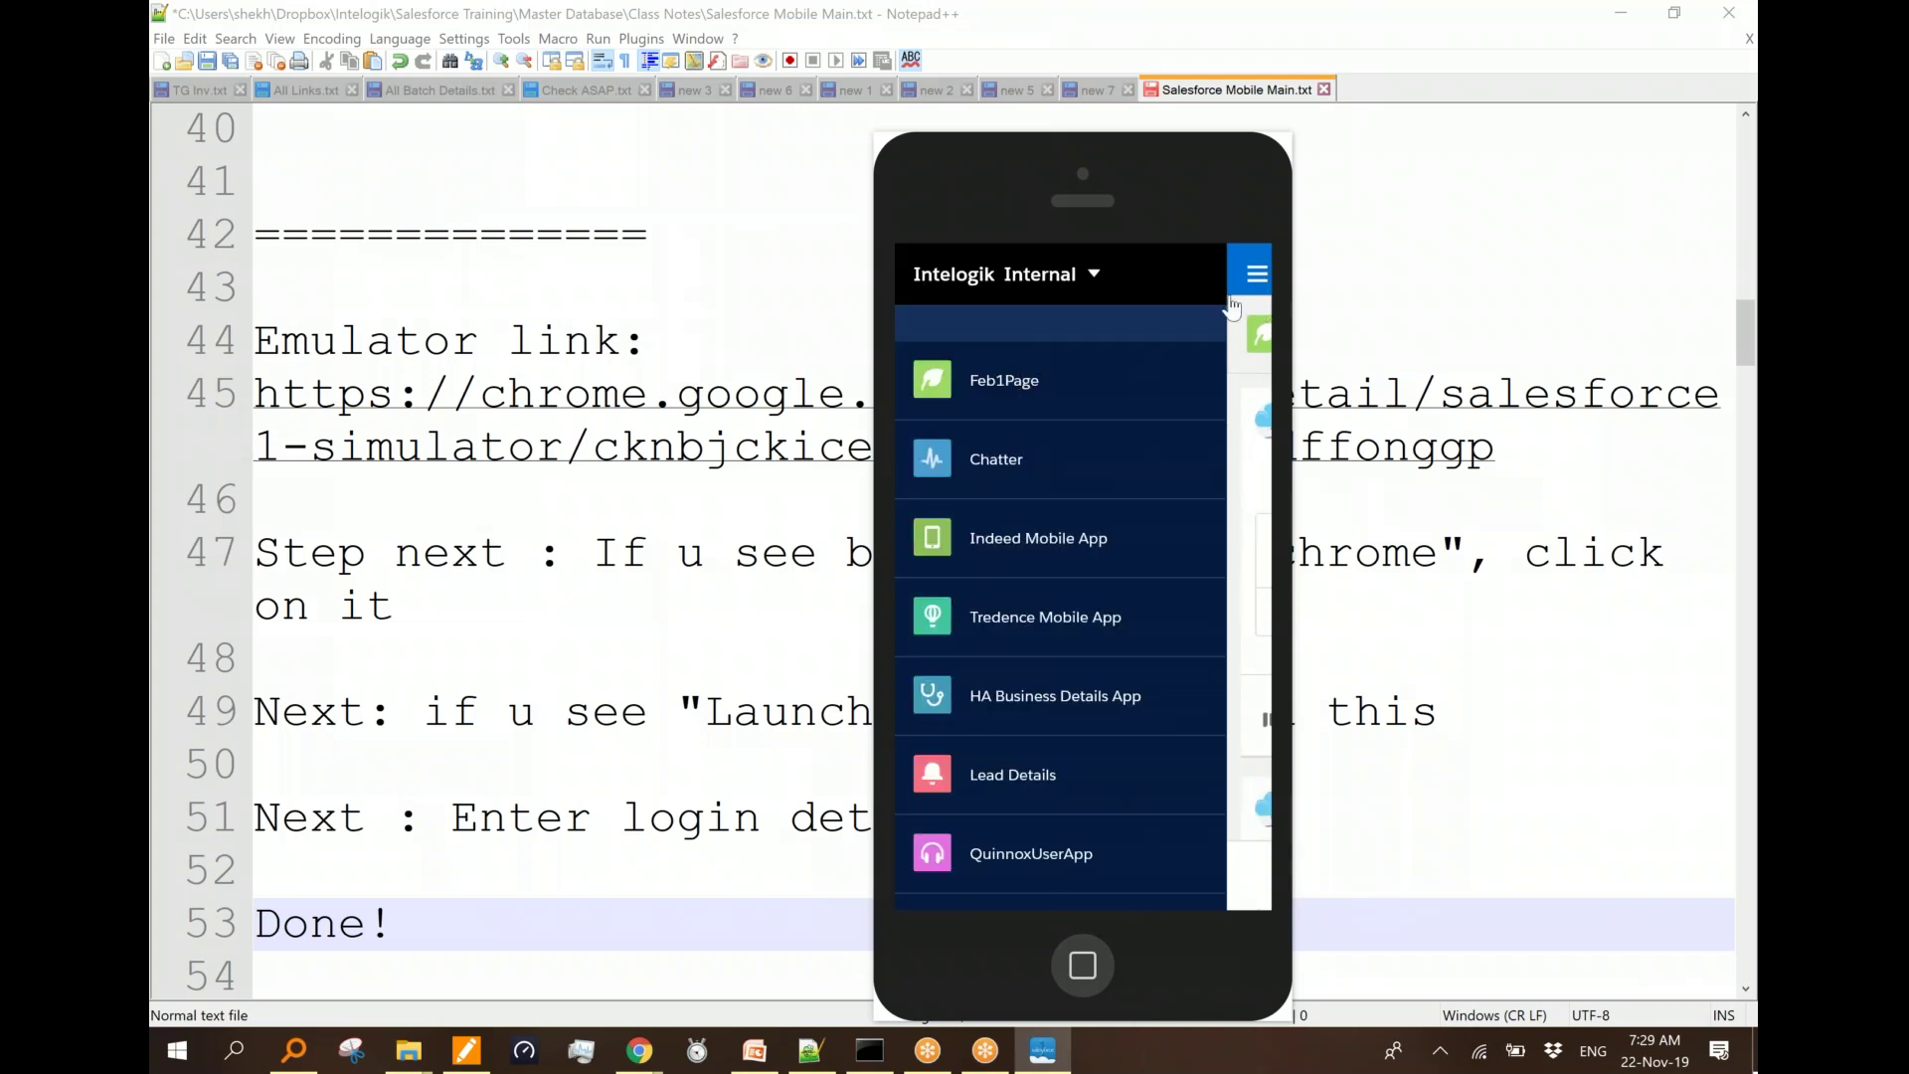
{"action": "left_click", "coordinate": [1234, 299]}
{"action": "scroll", "coordinate": [1095, 547], "scroll_direction": "down", "scroll_amount": 3}
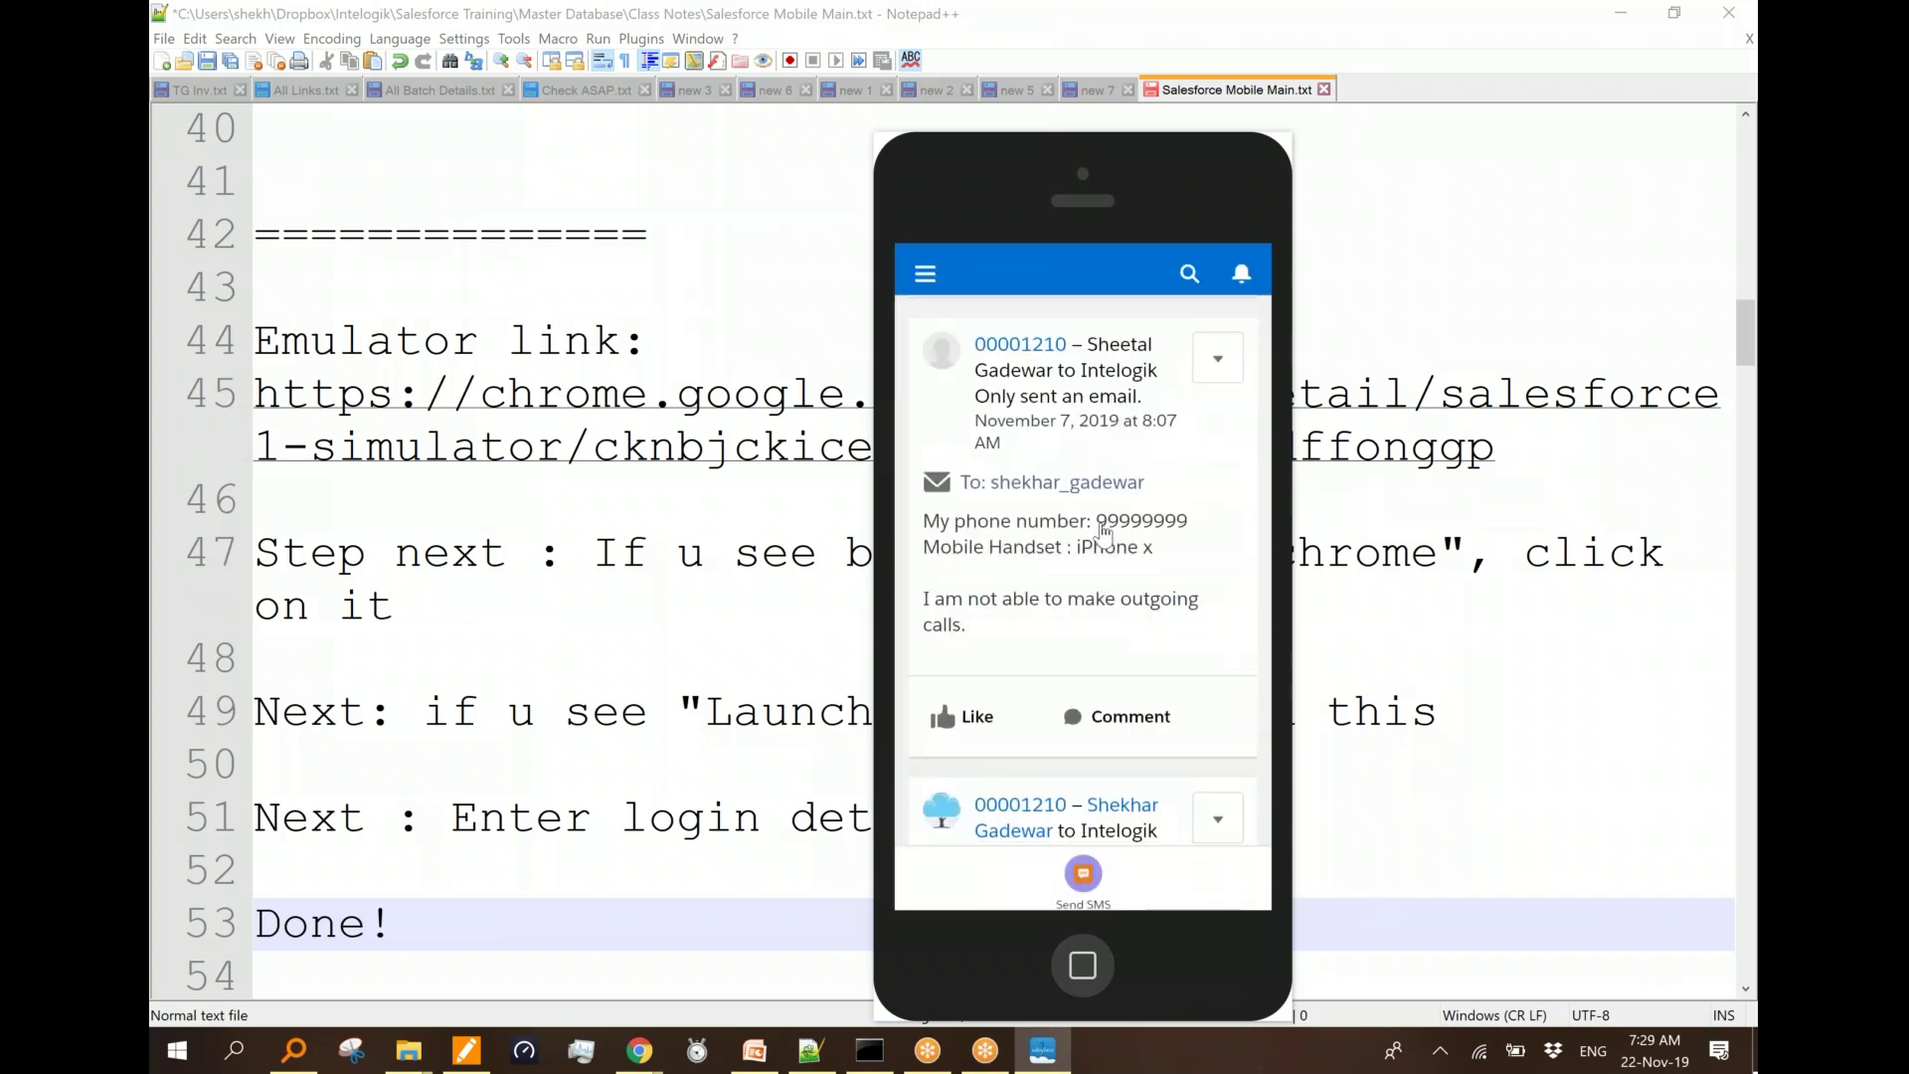
{"action": "scroll", "coordinate": [1095, 557], "scroll_direction": "up", "scroll_amount": 3}
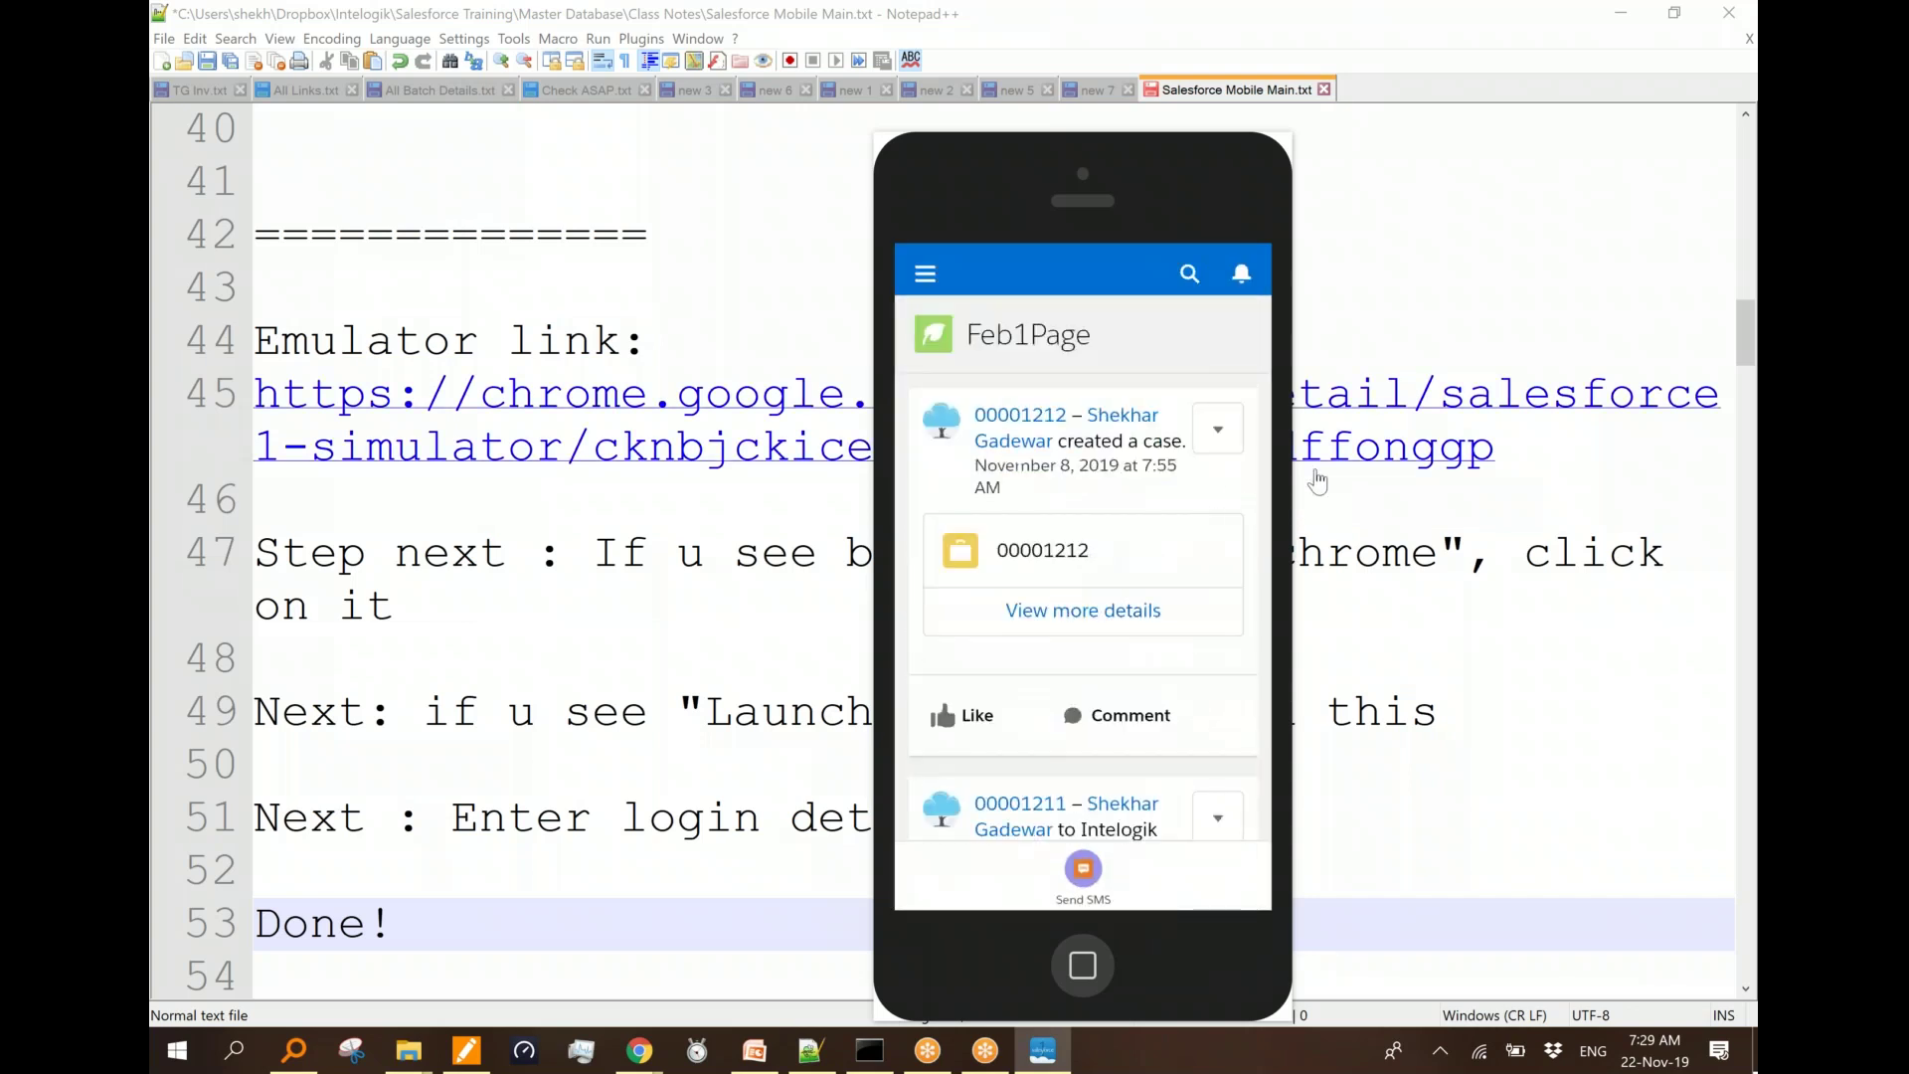
{"action": "left_click", "coordinate": [1317, 481]}
- Below Done!, add the caution '(dont compare my screen of mobile and ur)'
{"action": "left_click", "coordinate": [1316, 512]}
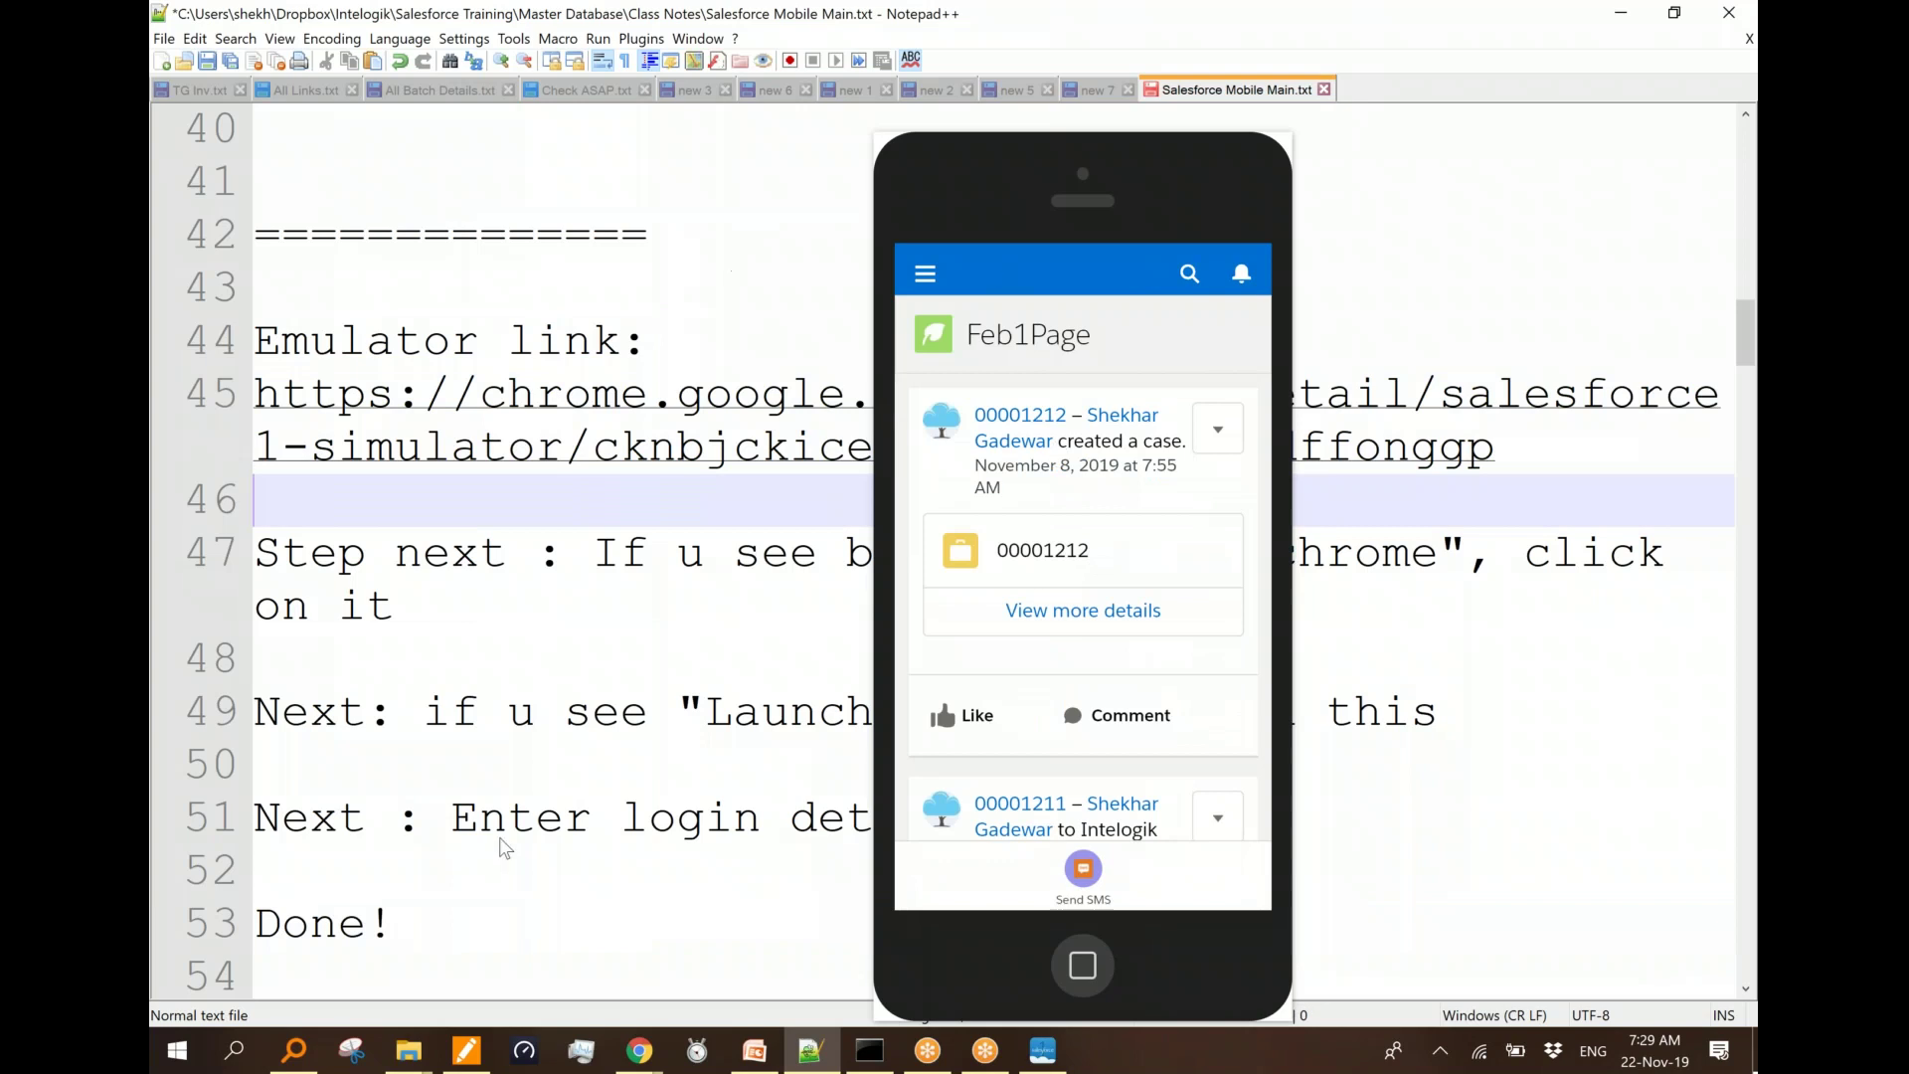
{"action": "key", "text": "alt+Tab"}
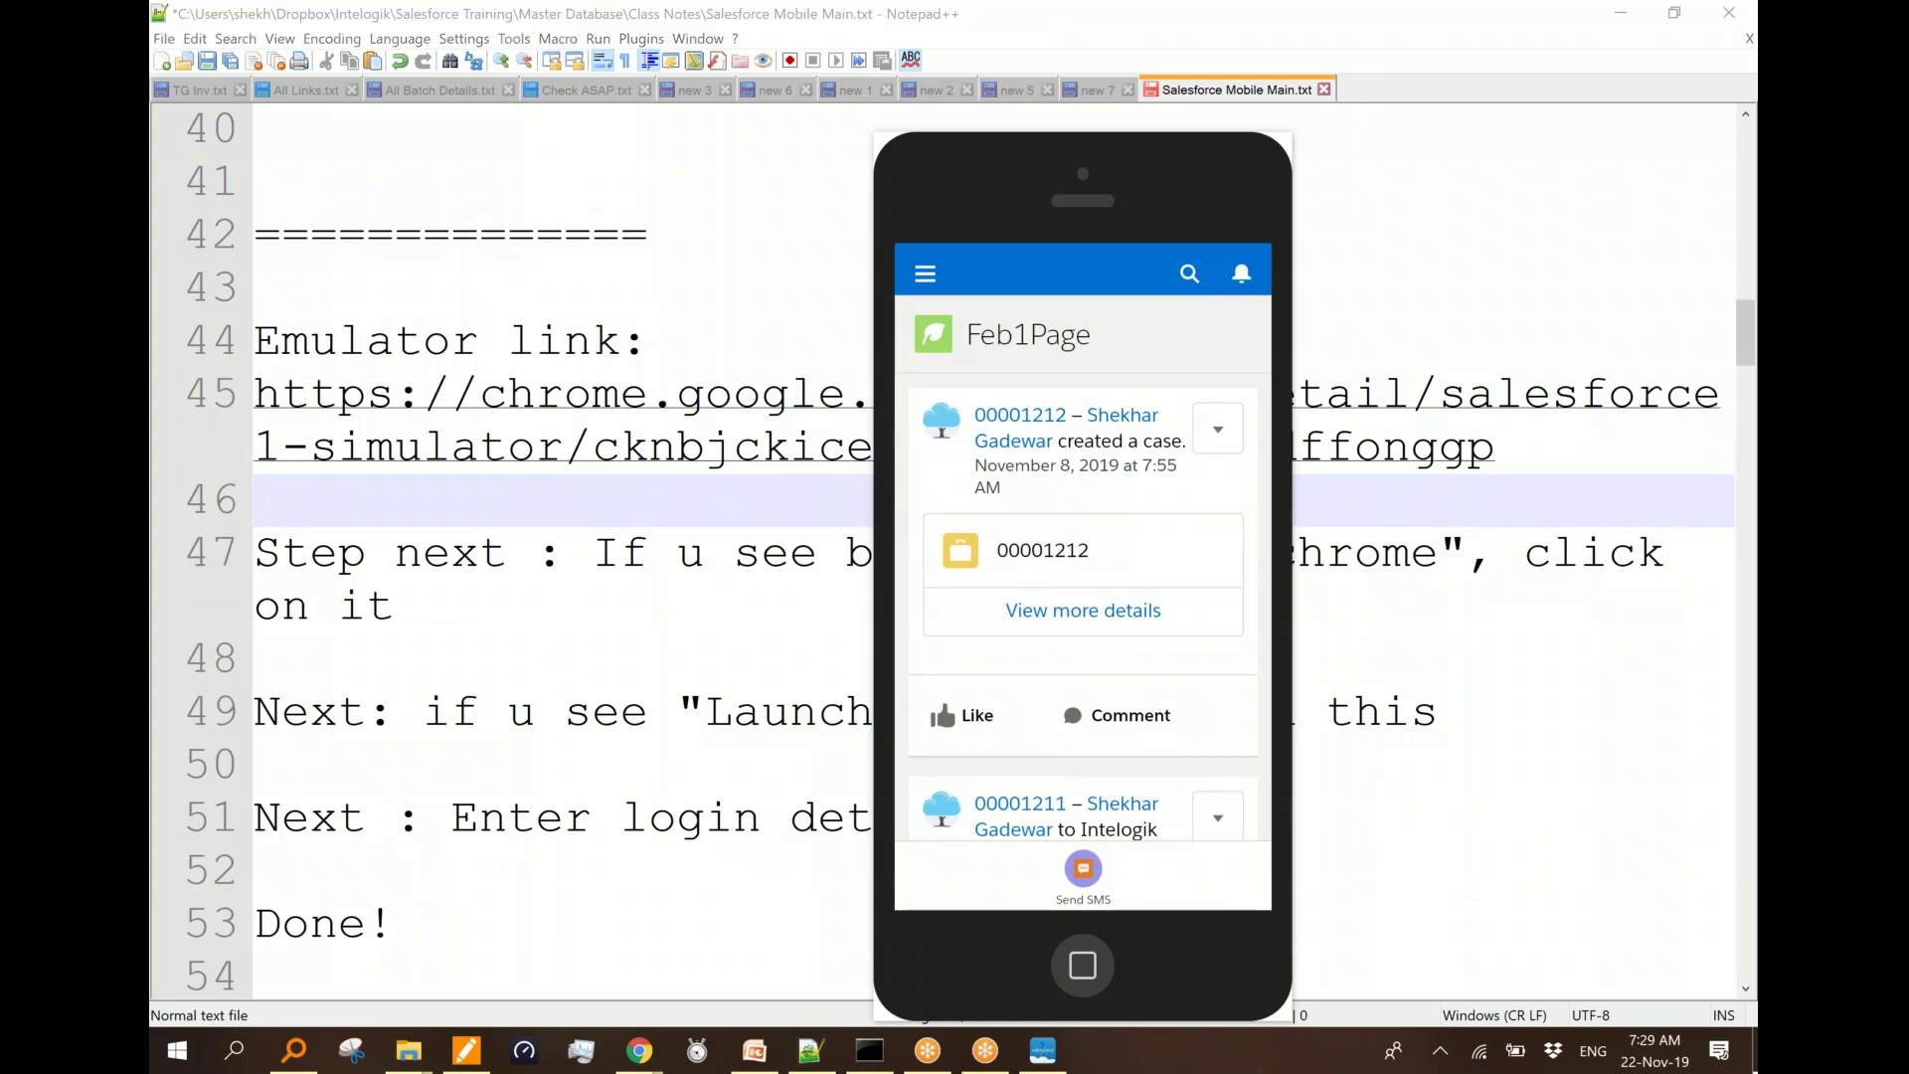
{"action": "key", "text": "alt+Tab"}
{"action": "left_click", "coordinate": [503, 945]}
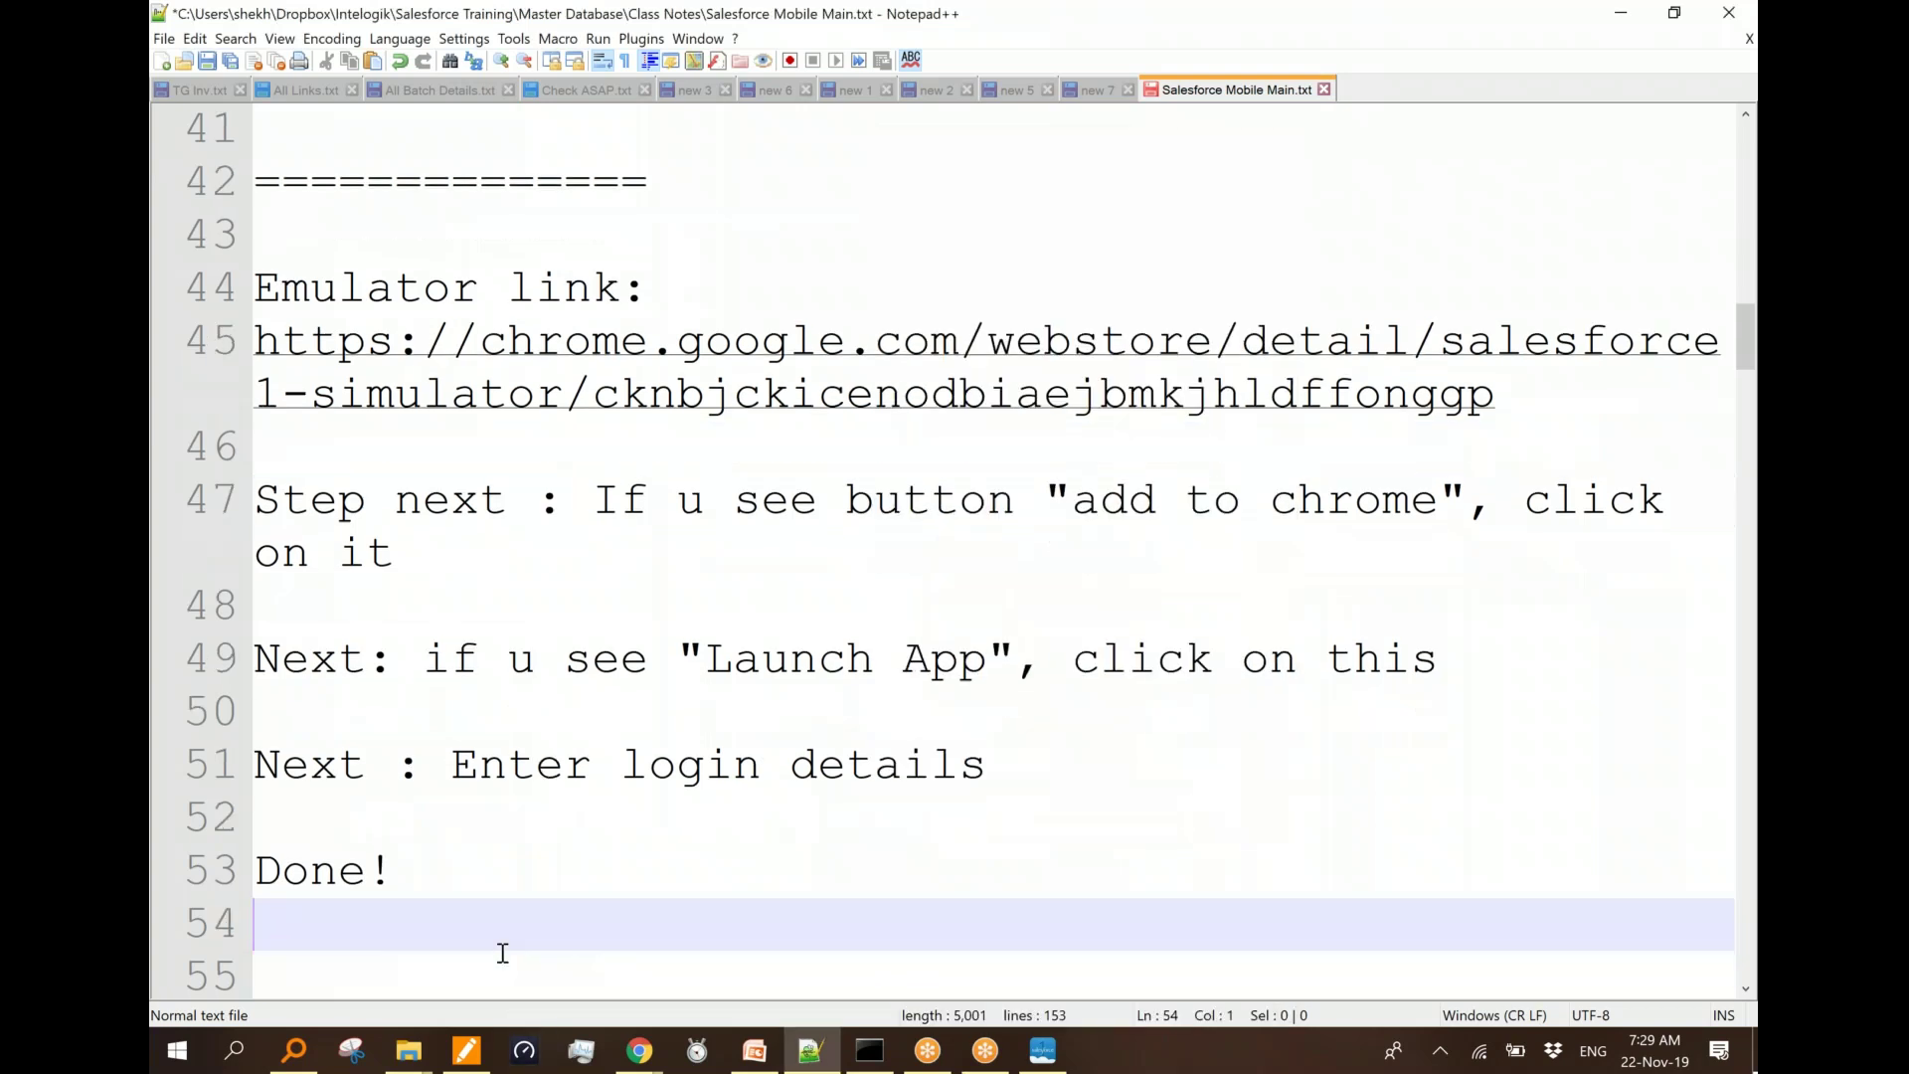
{"action": "key", "text": "Return"}
{"action": "type", "text": "(dont"}
{"action": "type", "text": "compare my "}
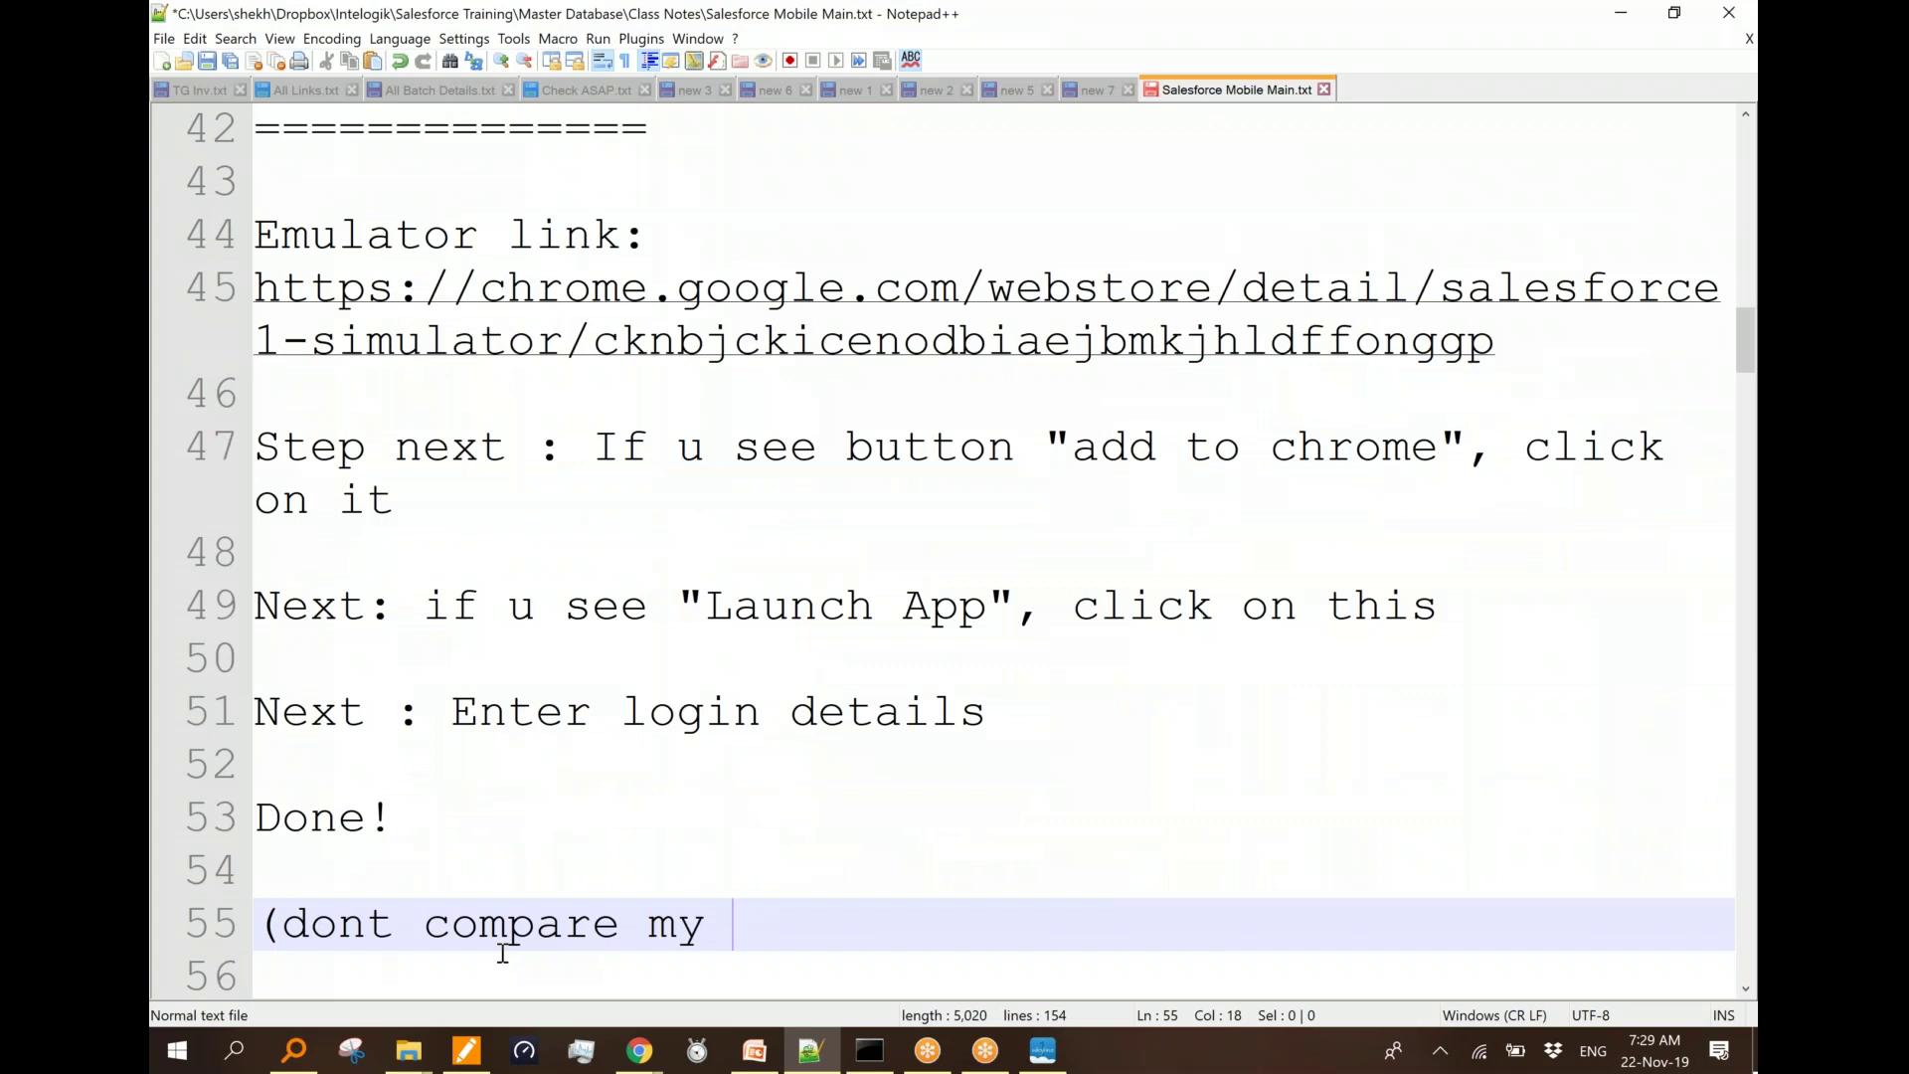
{"action": "type", "text": "screen "}
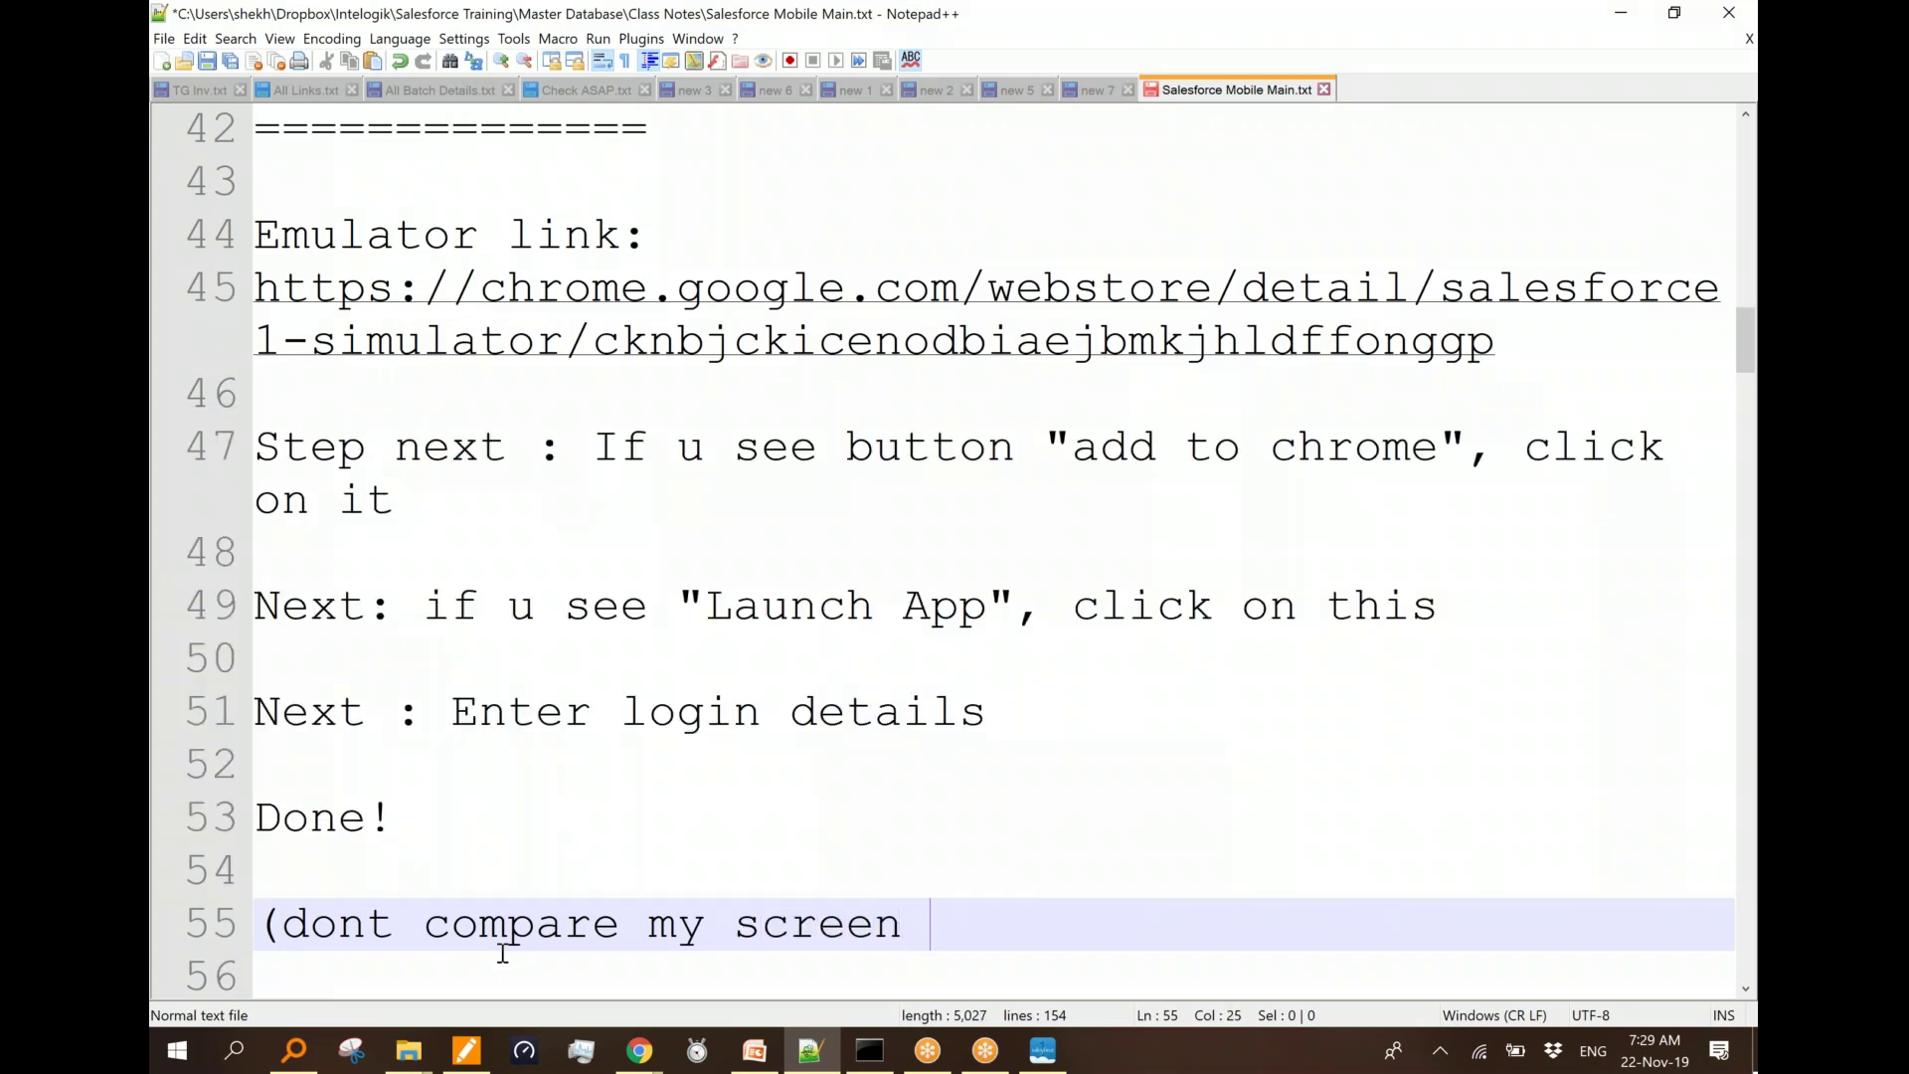
{"action": "type", "text": "of mobile and ur)"}
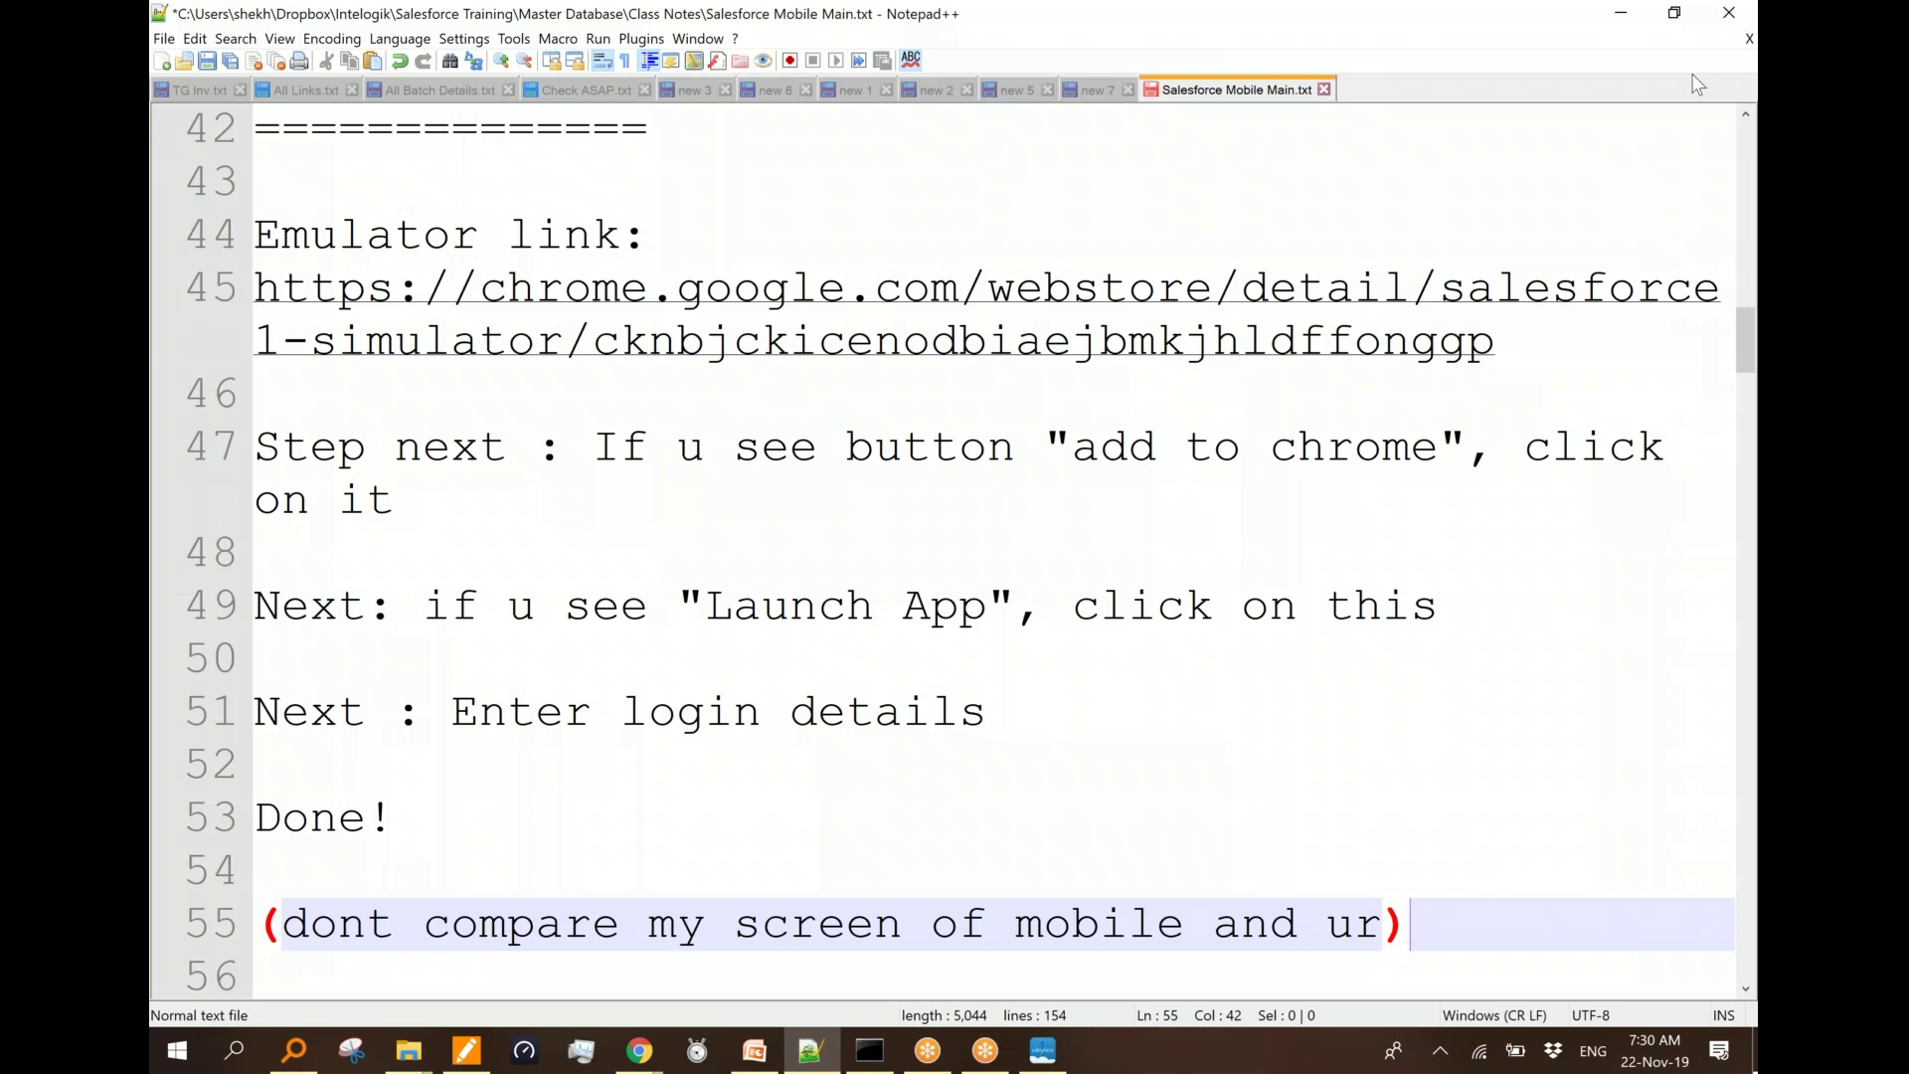
{"action": "left_click", "coordinate": [987, 714]}
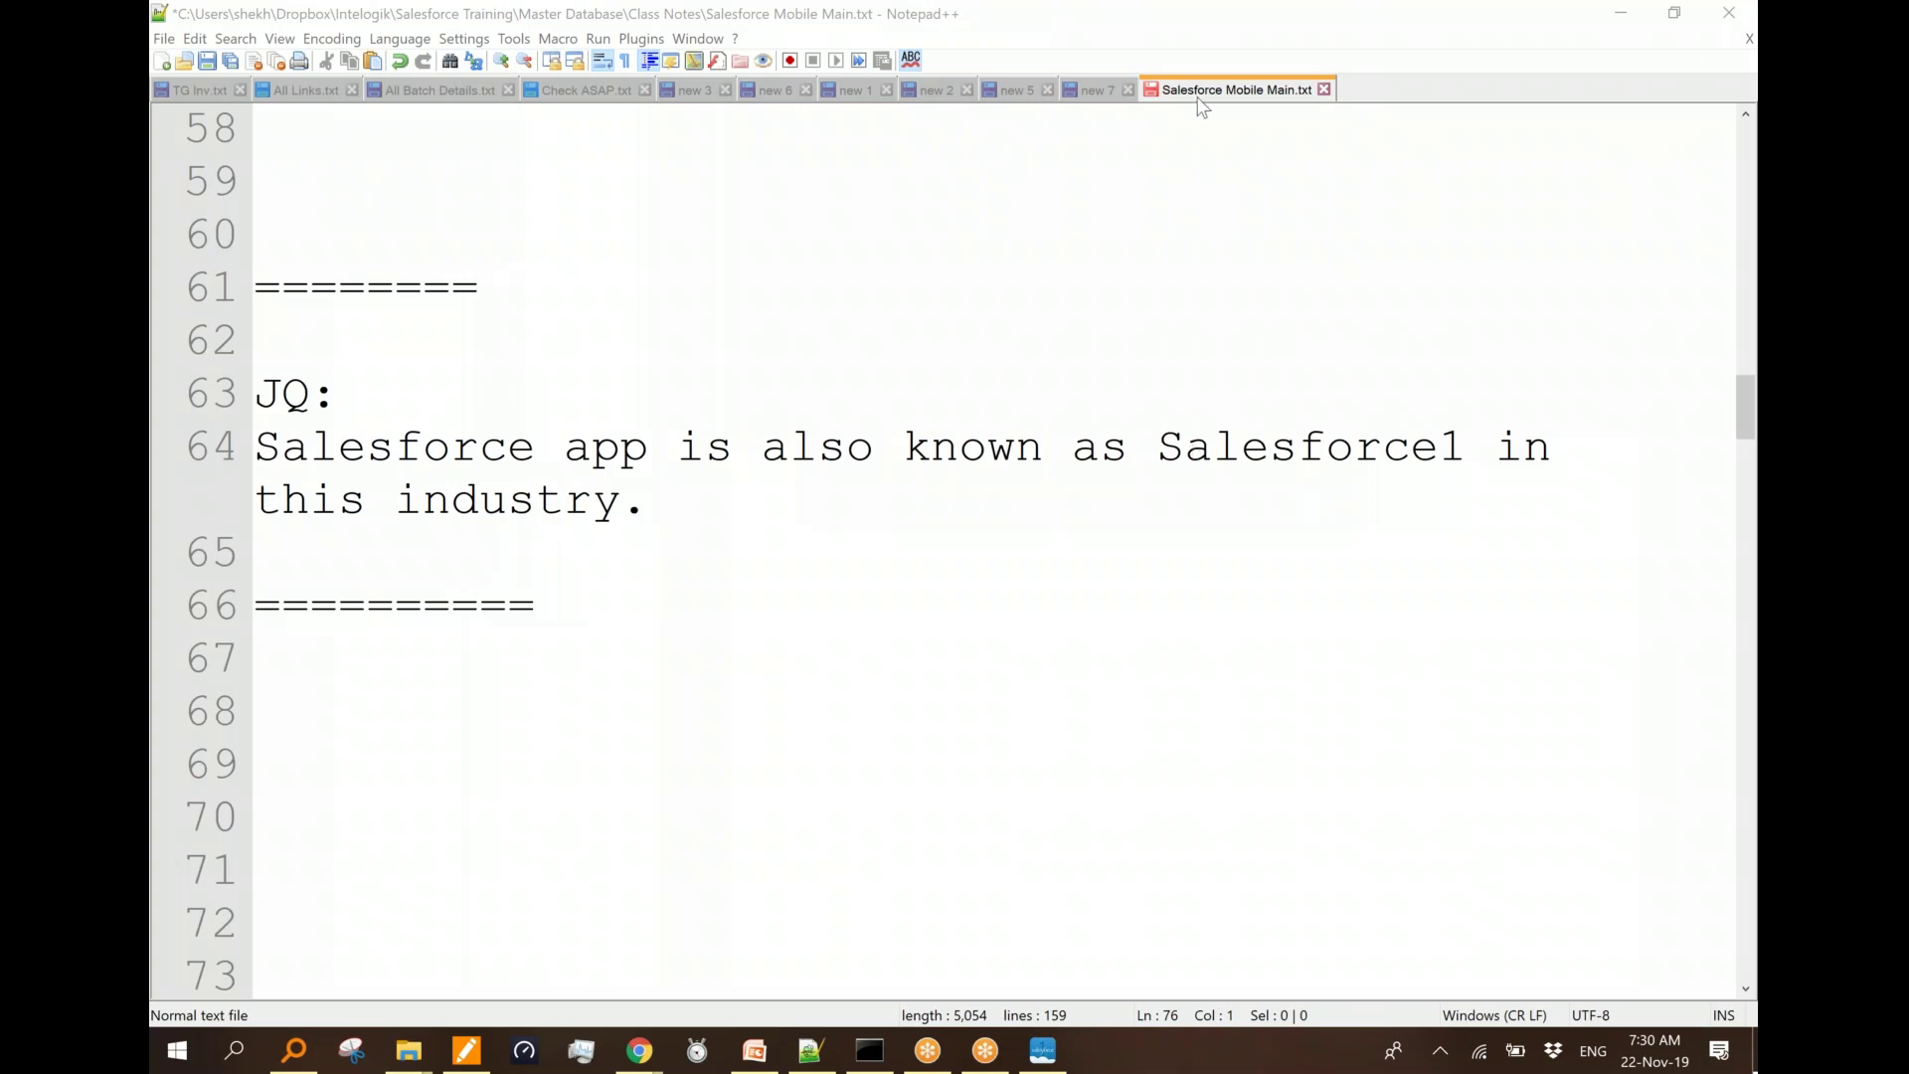
- Wrap Salesforce1 in quotation marks in the JQ answer
{"action": "left_click", "coordinate": [1171, 446]}
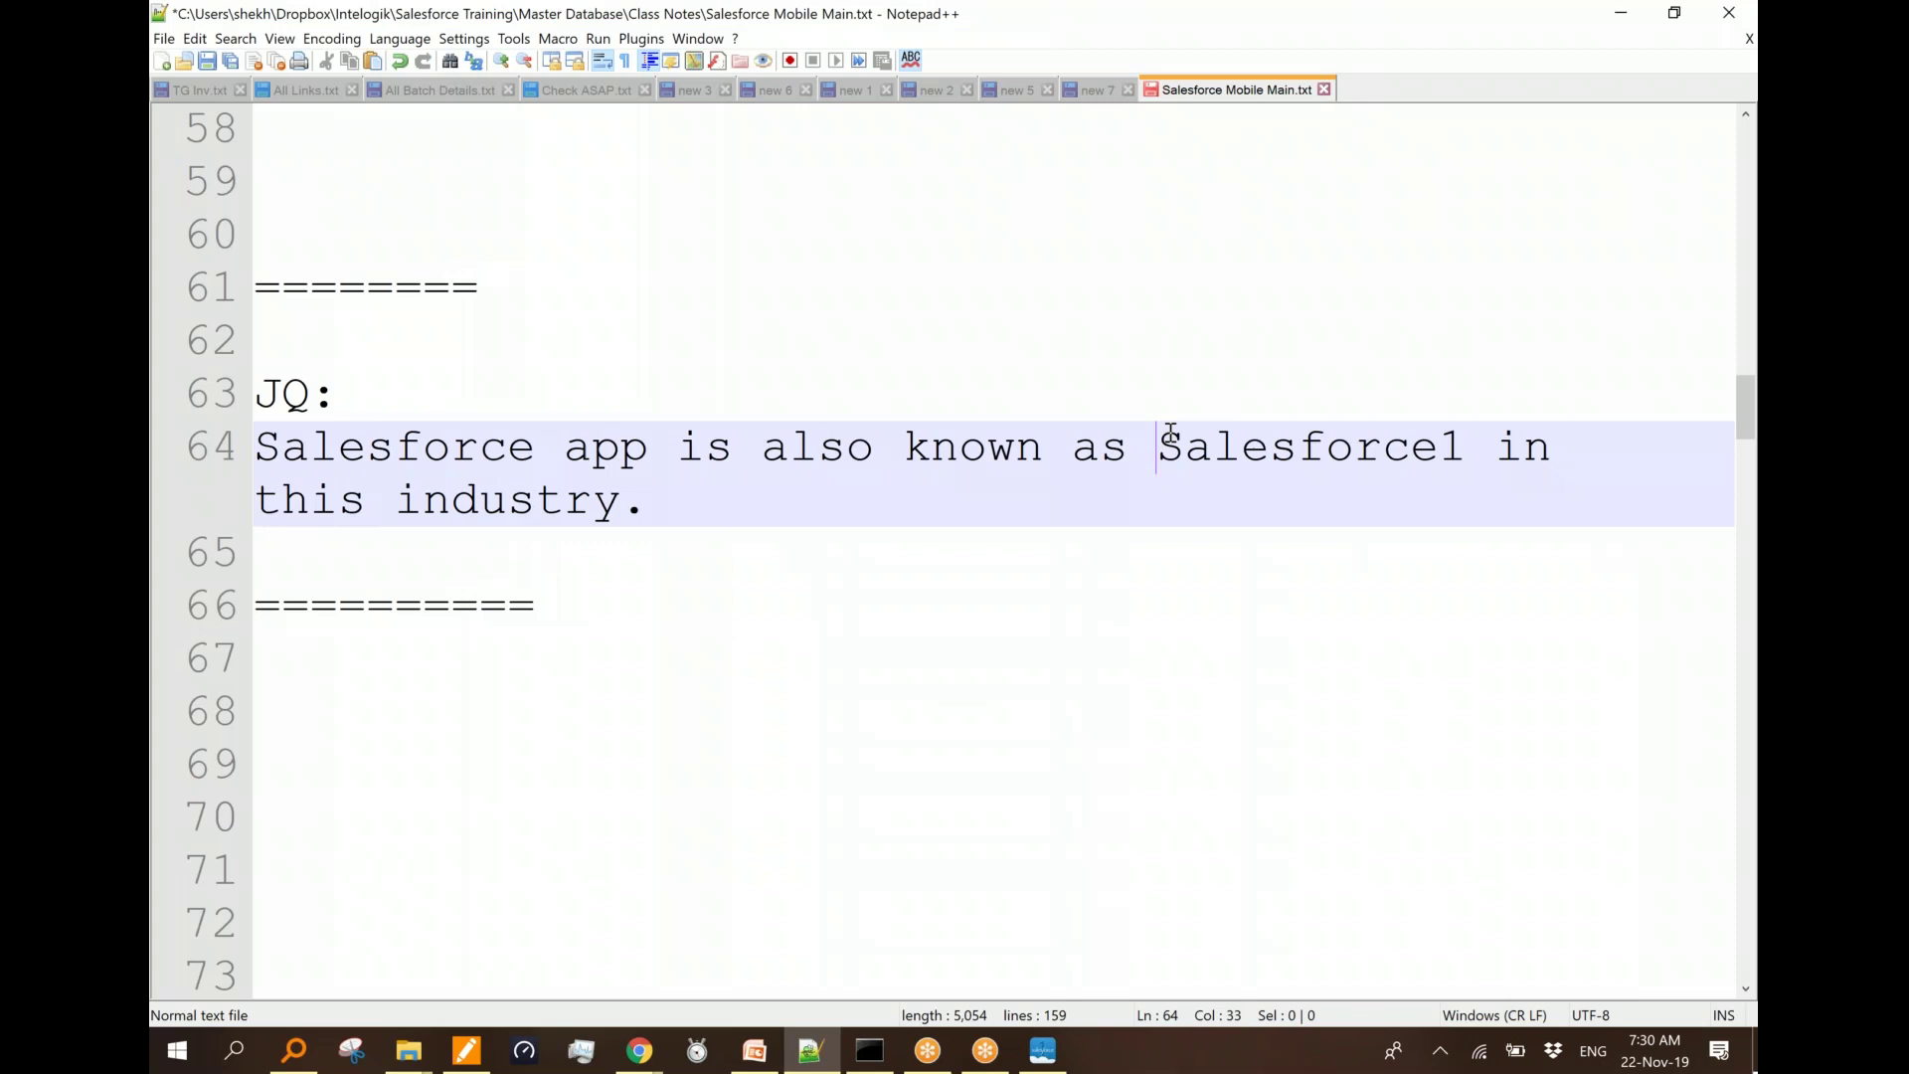
{"action": "type", "text": "\""}
{"action": "left_click", "coordinate": [1492, 445]}
{"action": "type", "text": "\""}
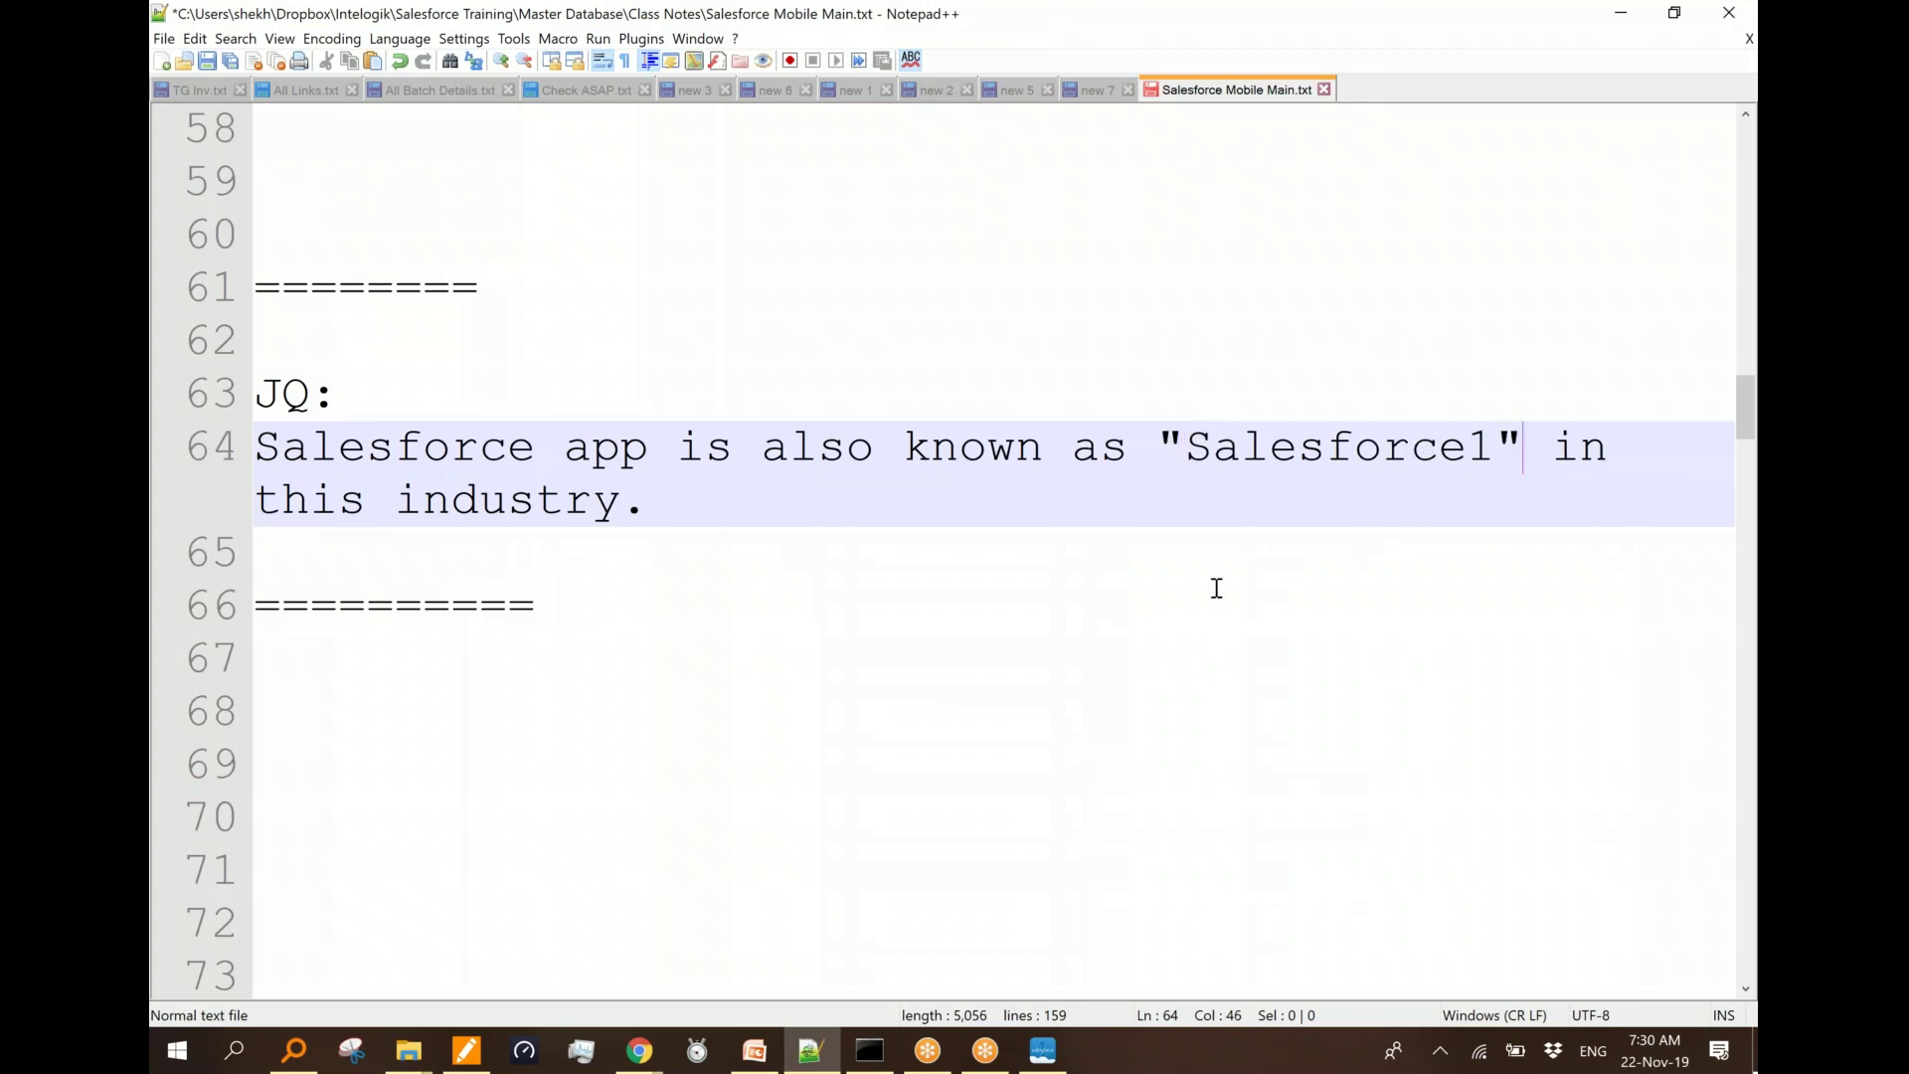
- Start the remark '(which u have' after 'Enter login details'
{"action": "scroll", "coordinate": [822, 707], "scroll_direction": "up", "scroll_amount": 5}
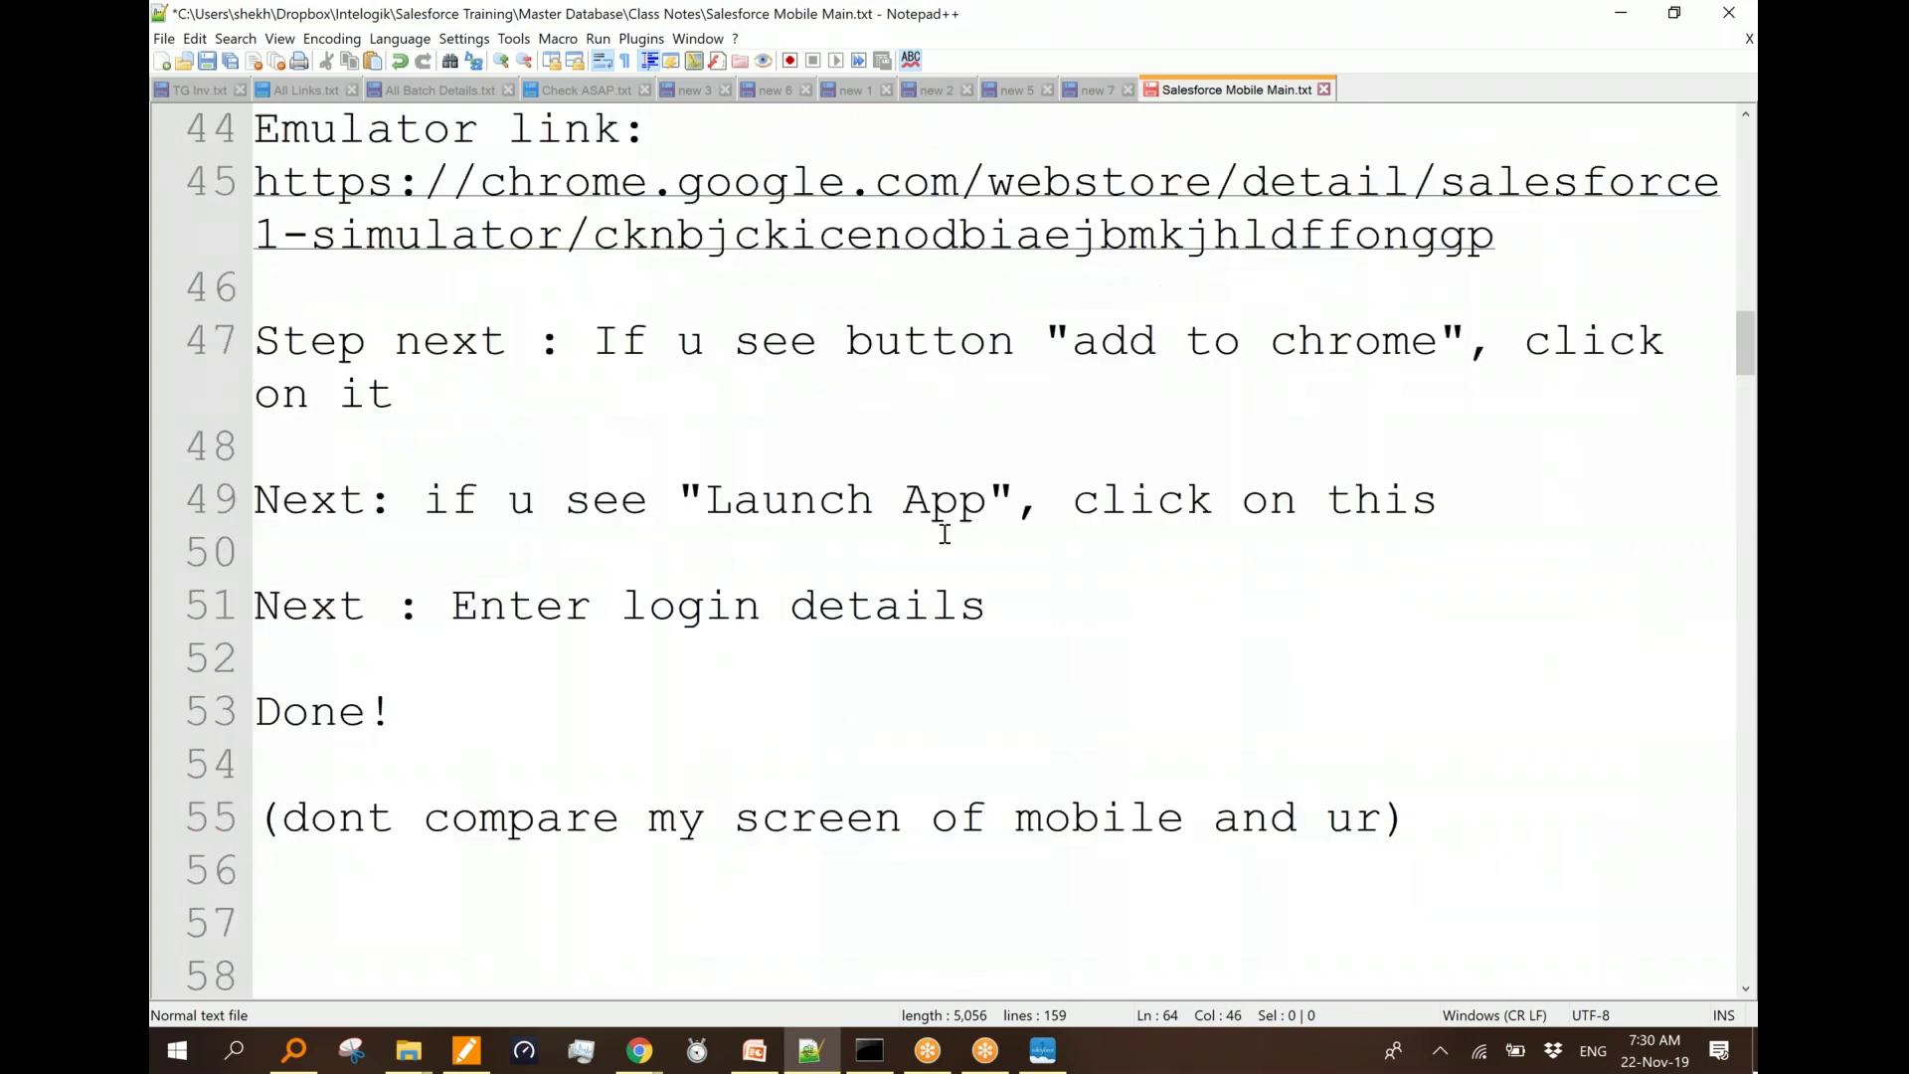
{"action": "left_click", "coordinate": [1045, 635]}
{"action": "left_click", "coordinate": [1018, 607]}
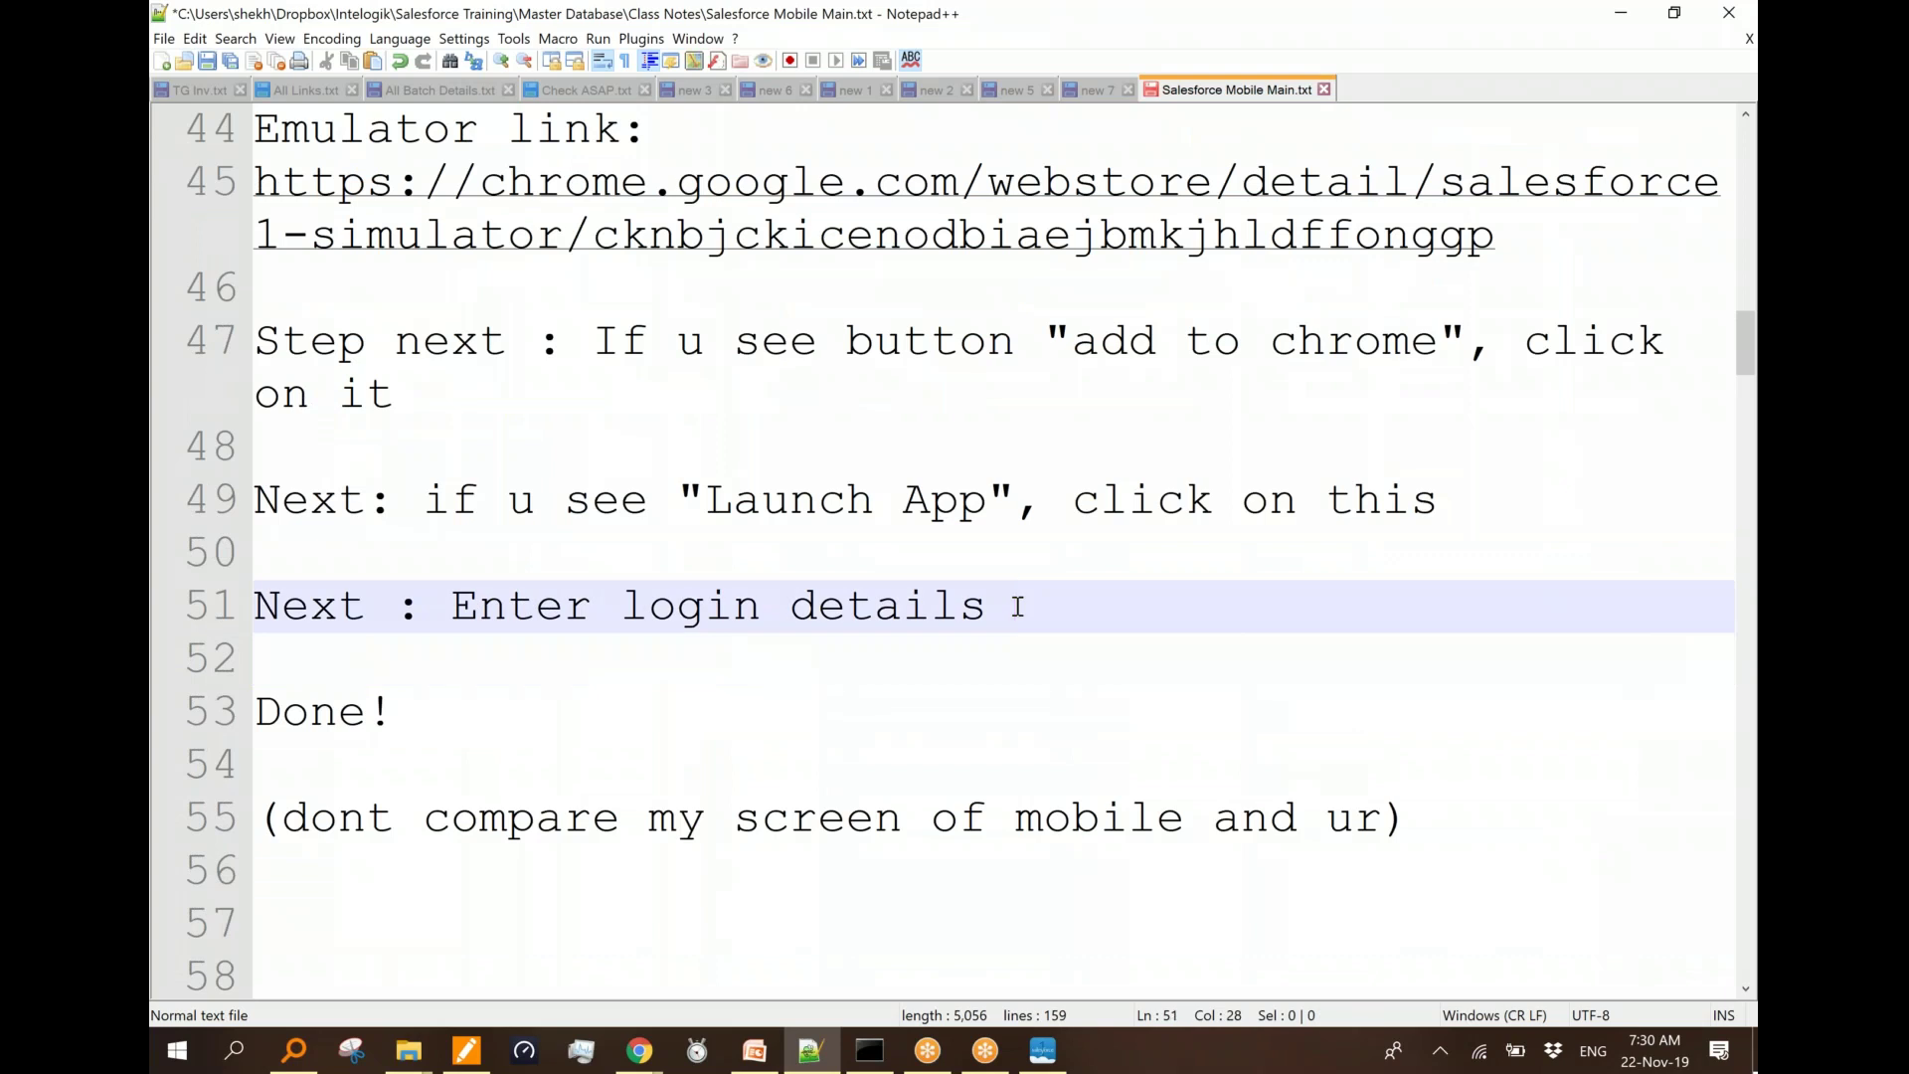
{"action": "type", "text": "(whh"}
{"action": "key", "text": "BackSpace"}
{"action": "type", "text": "ich u have"}
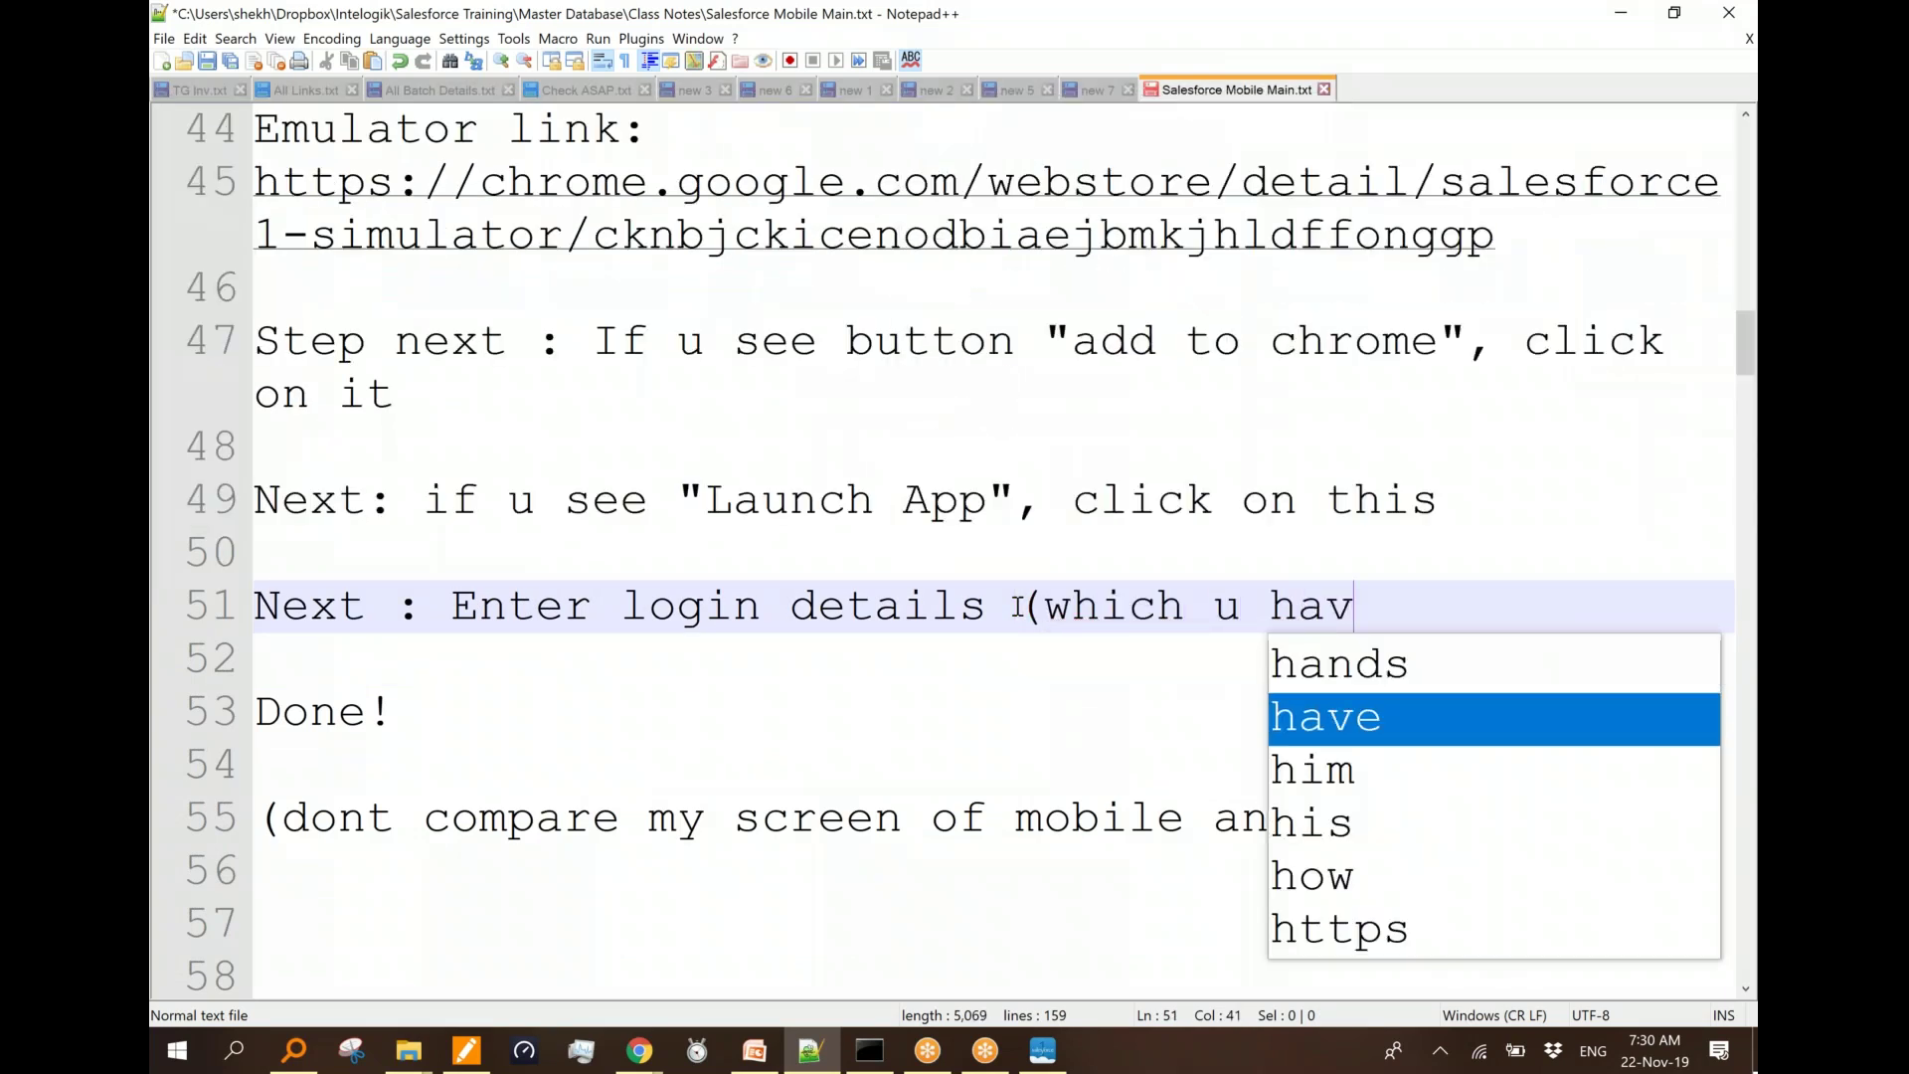
- Complete the remark as '(which u had in demo)' and scroll to the IQ / CQ answer
{"action": "key", "text": "BackSpace"}
{"action": "key", "text": "BackSpace"}
{"action": "key", "text": "BackSpace"}
{"action": "type", "text": "ad "}
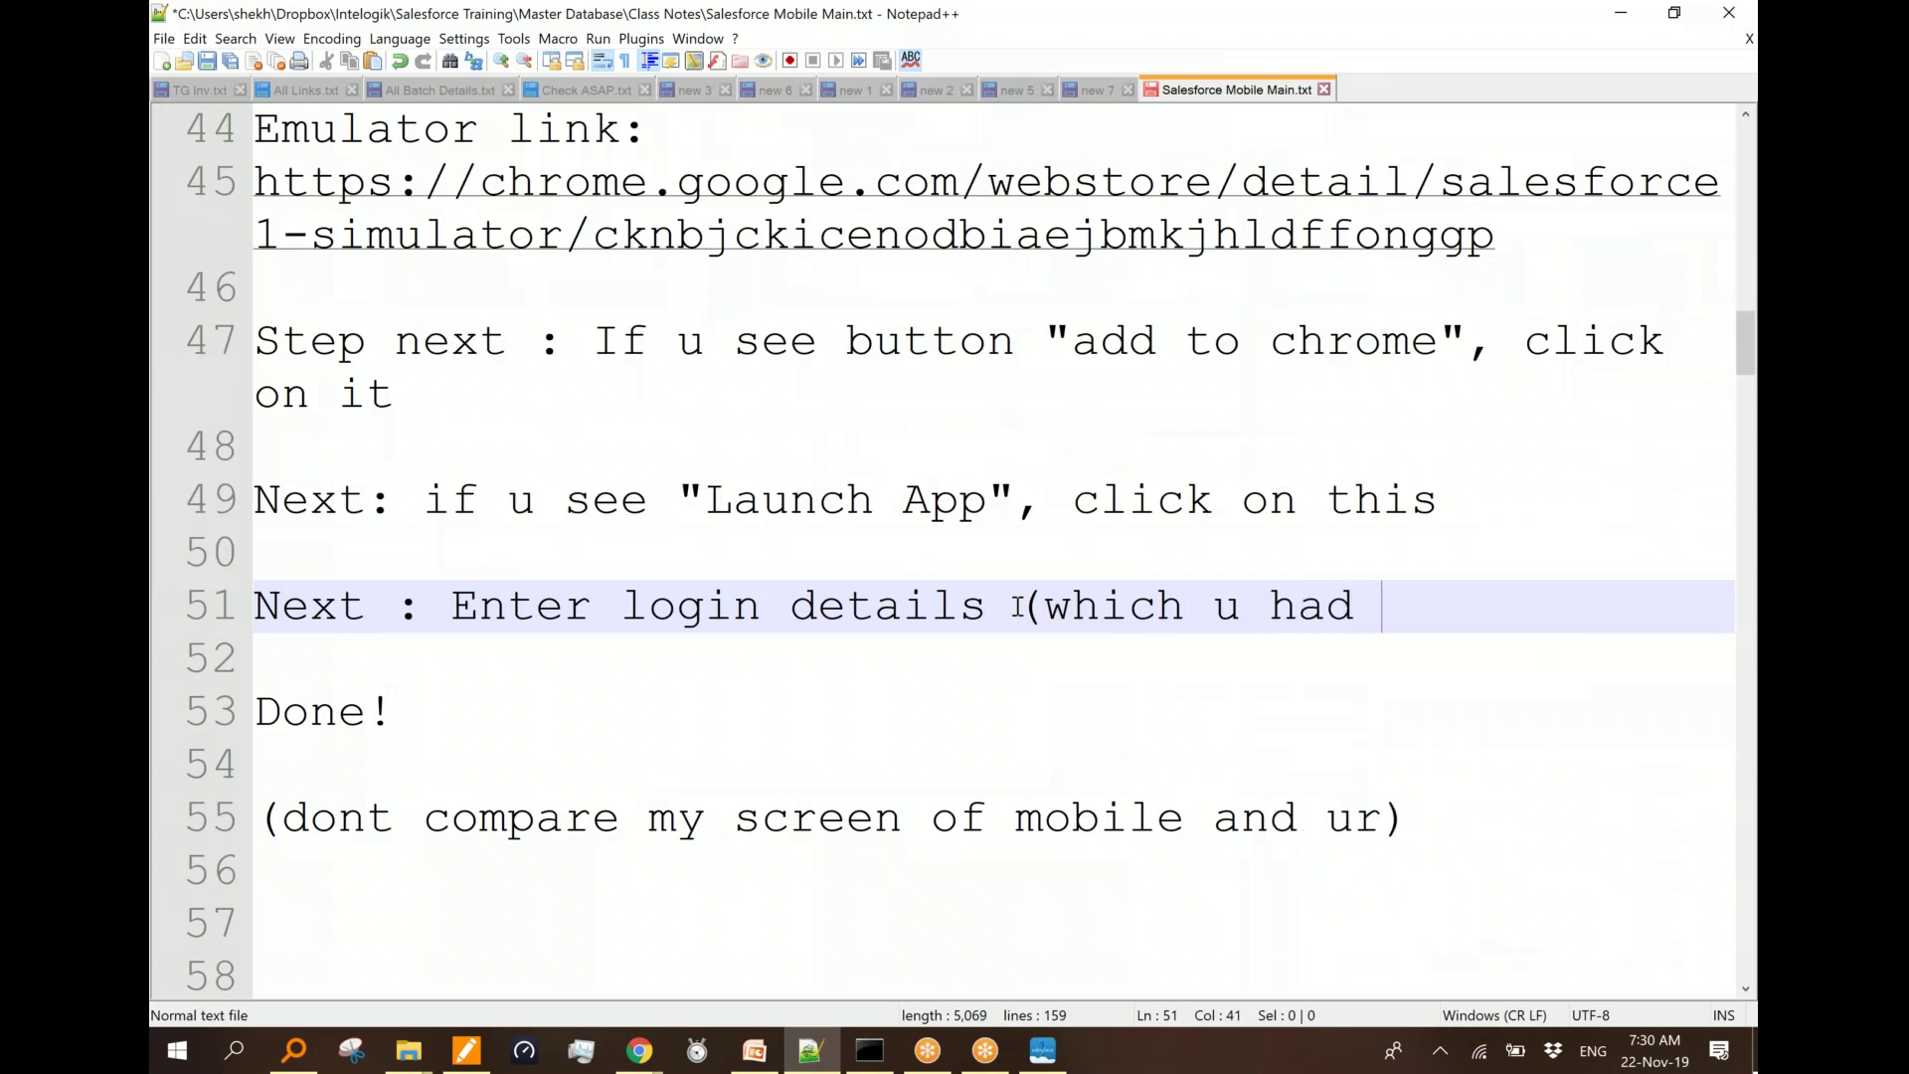
{"action": "type", "text": "in demo)"}
{"action": "scroll", "coordinate": [1208, 609], "scroll_direction": "down", "scroll_amount": 7}
{"action": "scroll", "coordinate": [1204, 610], "scroll_direction": "up", "scroll_amount": 3}
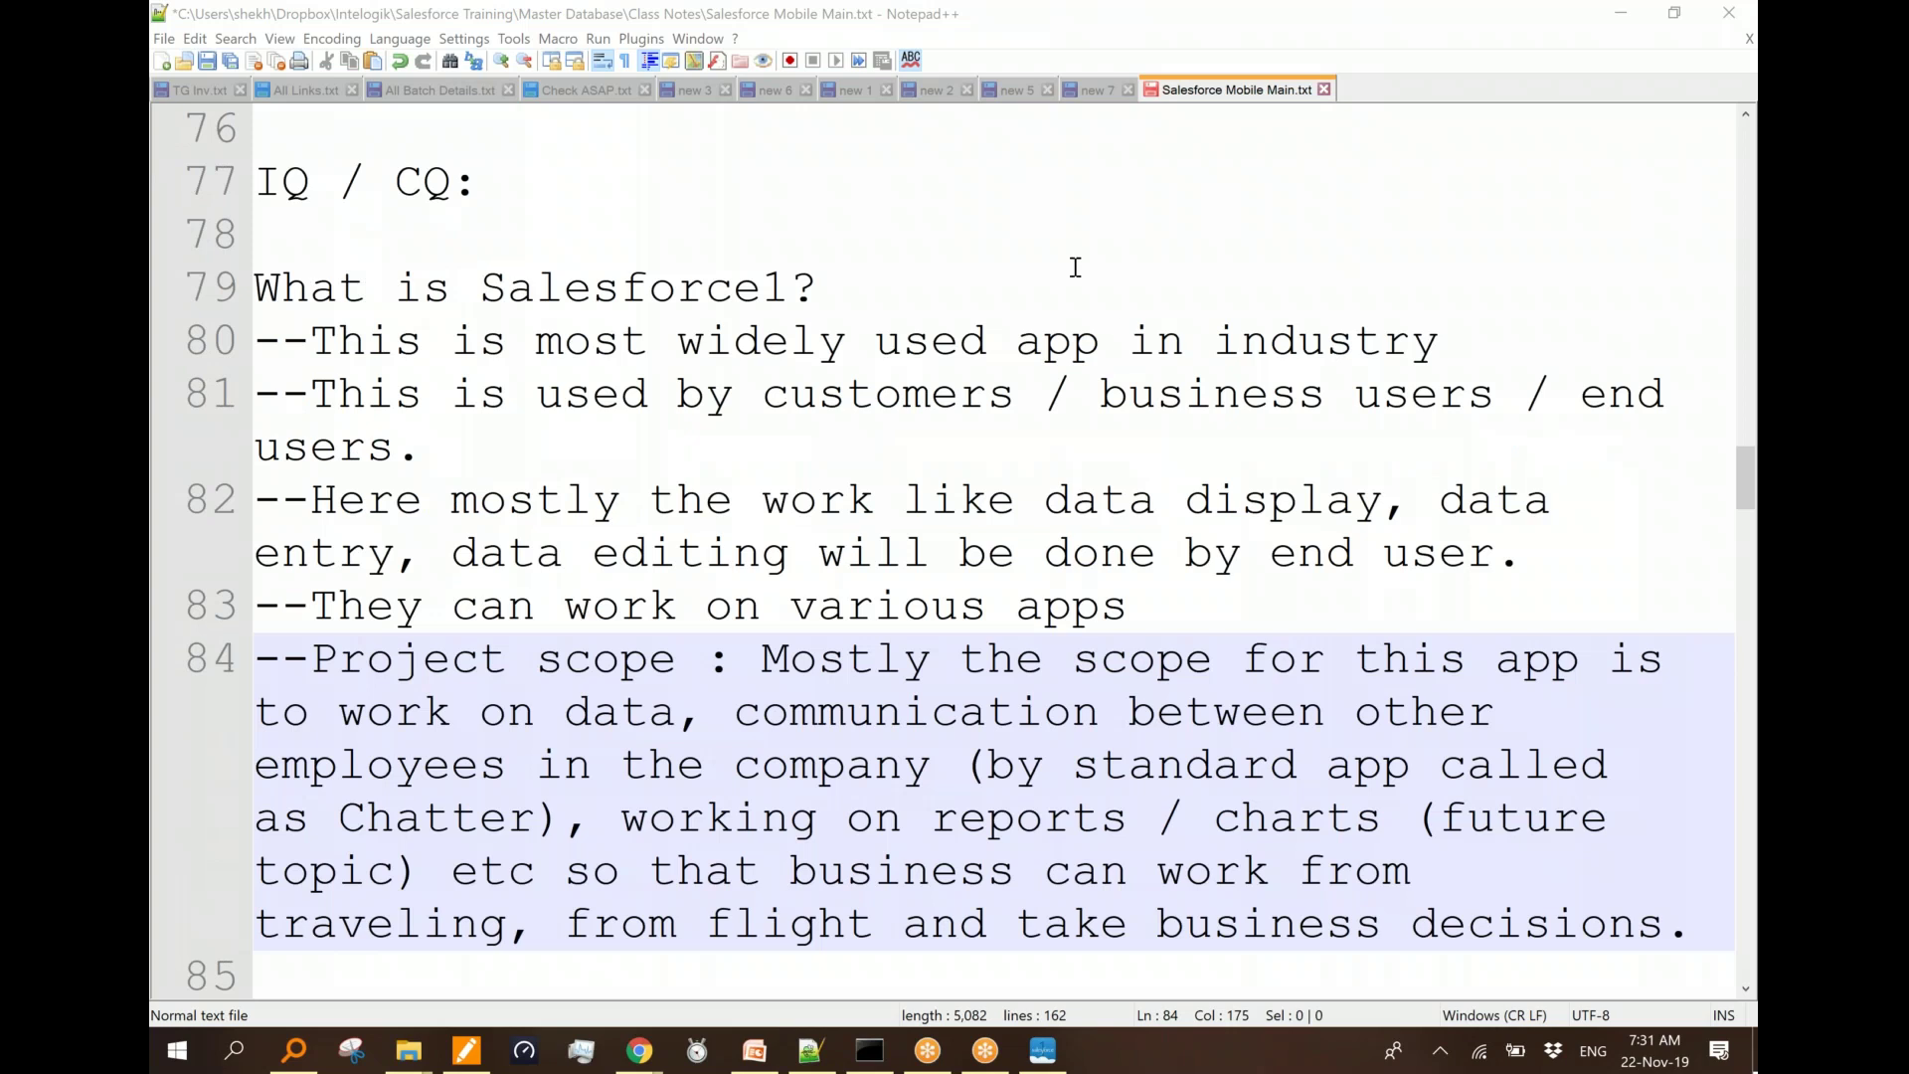
- Insert 'SF' before 'industry' in the answer to 'What is Salesforce1?'
{"action": "left_click", "coordinate": [1072, 236]}
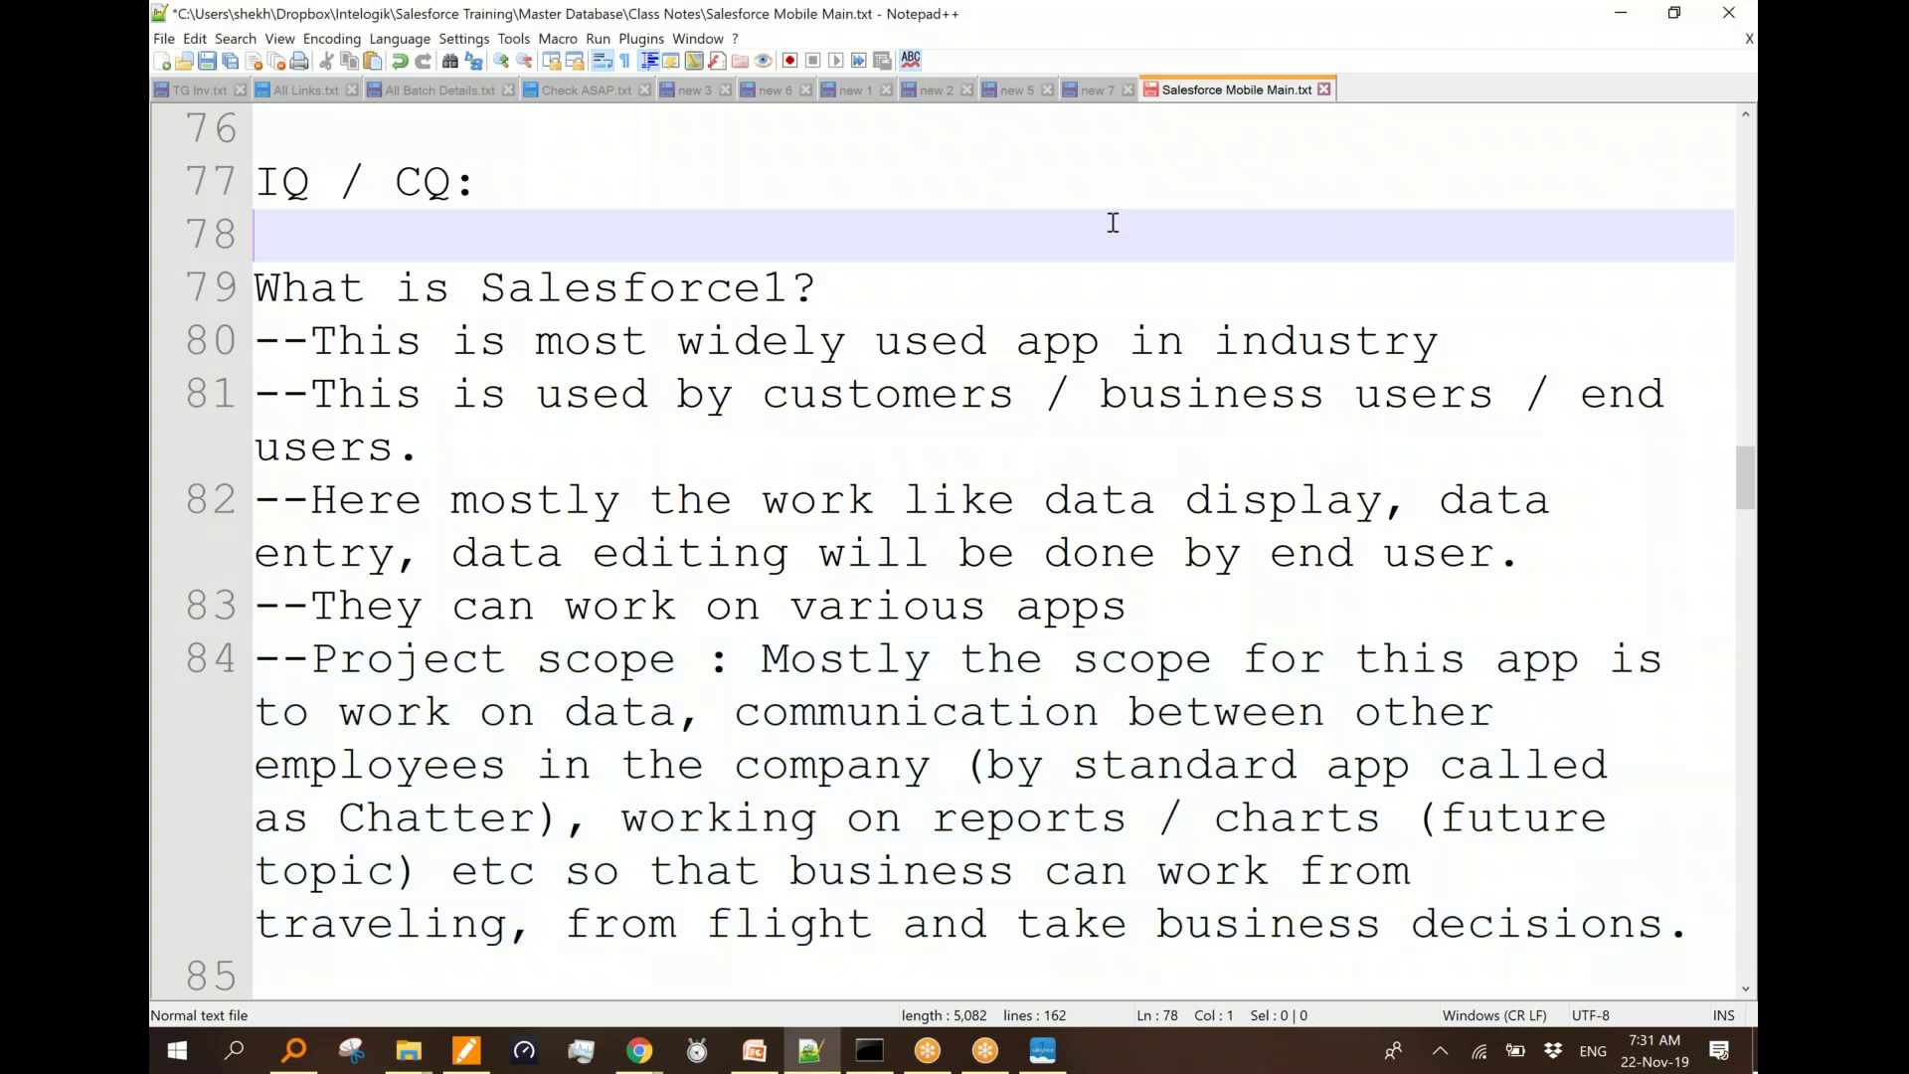
{"action": "left_click", "coordinate": [1211, 342]}
{"action": "type", "text": "SF"}
{"action": "left_click", "coordinate": [1204, 273]}
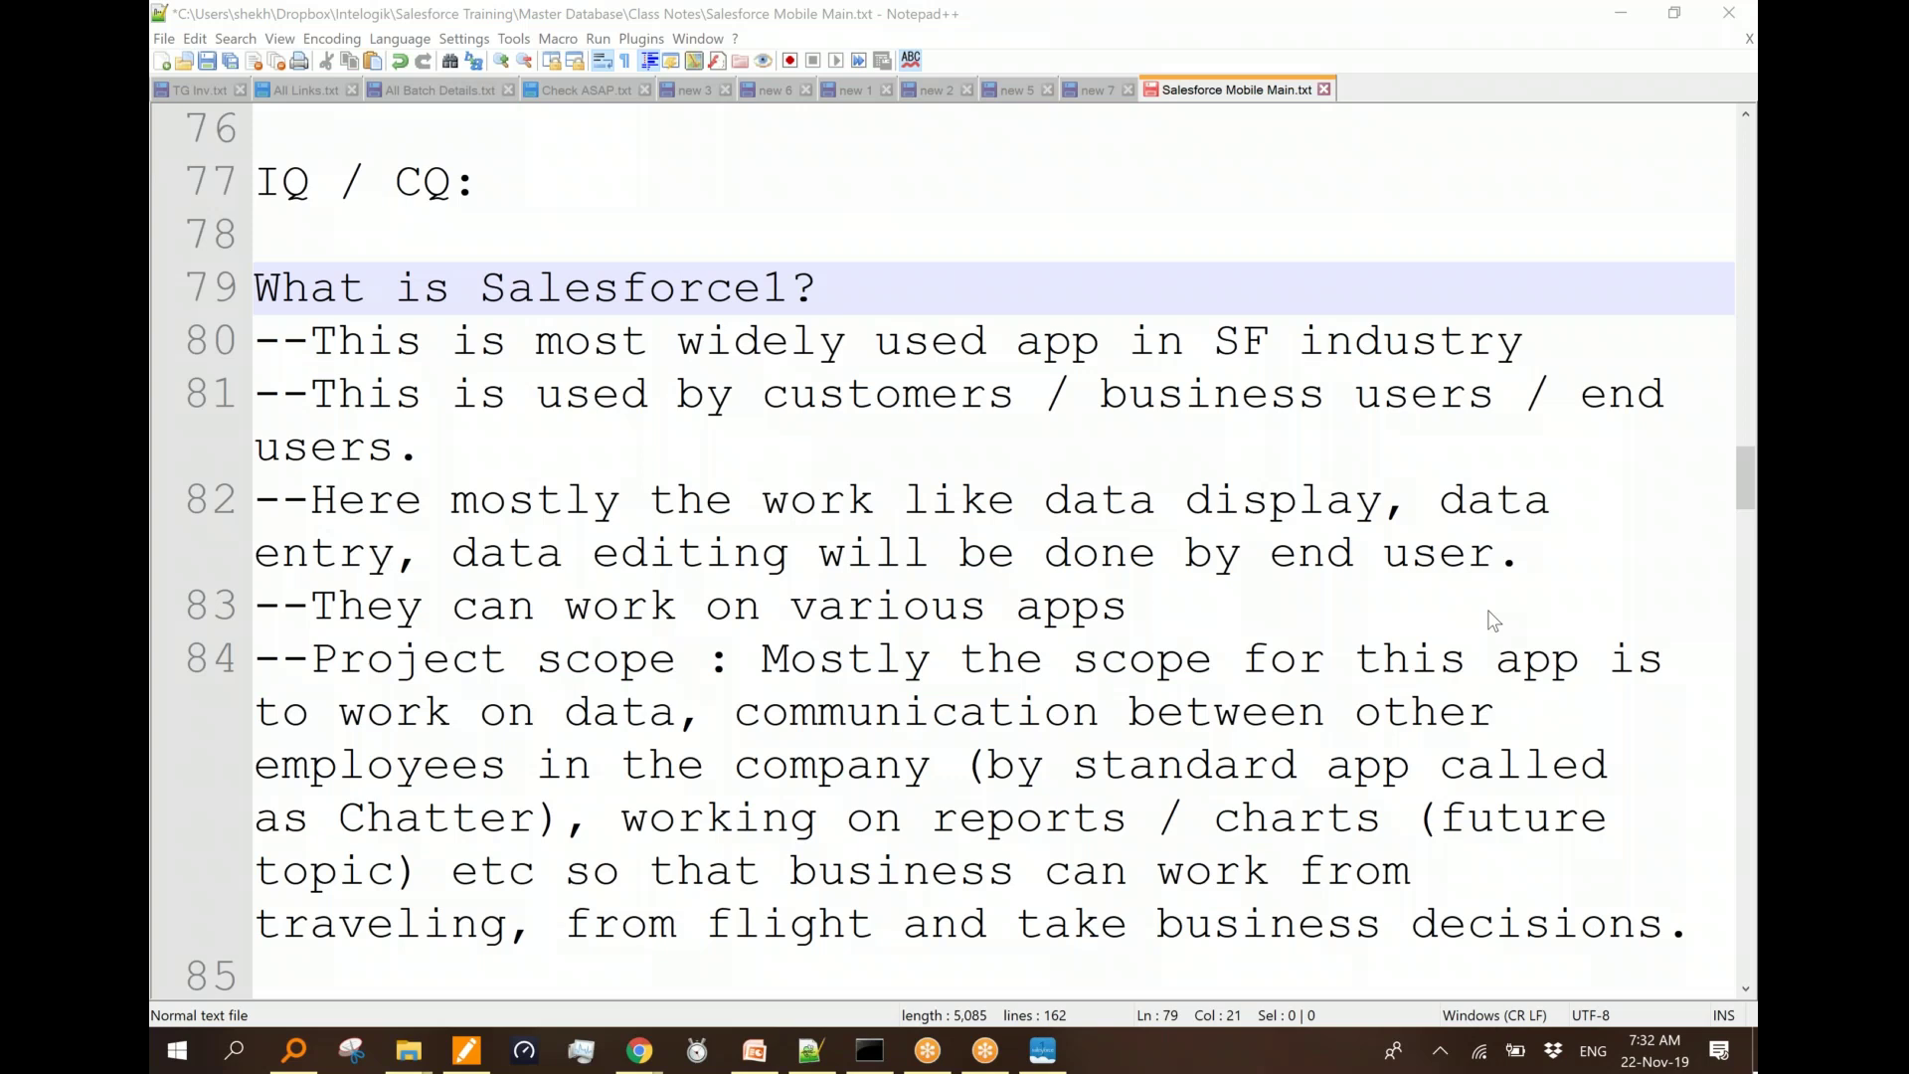
- Replace 'topic' with 'workshop scenario' so the note reads '(future workshop scenario)'
{"action": "left_click", "coordinate": [395, 871]}
{"action": "key", "text": "ctrl+shift+Left"}
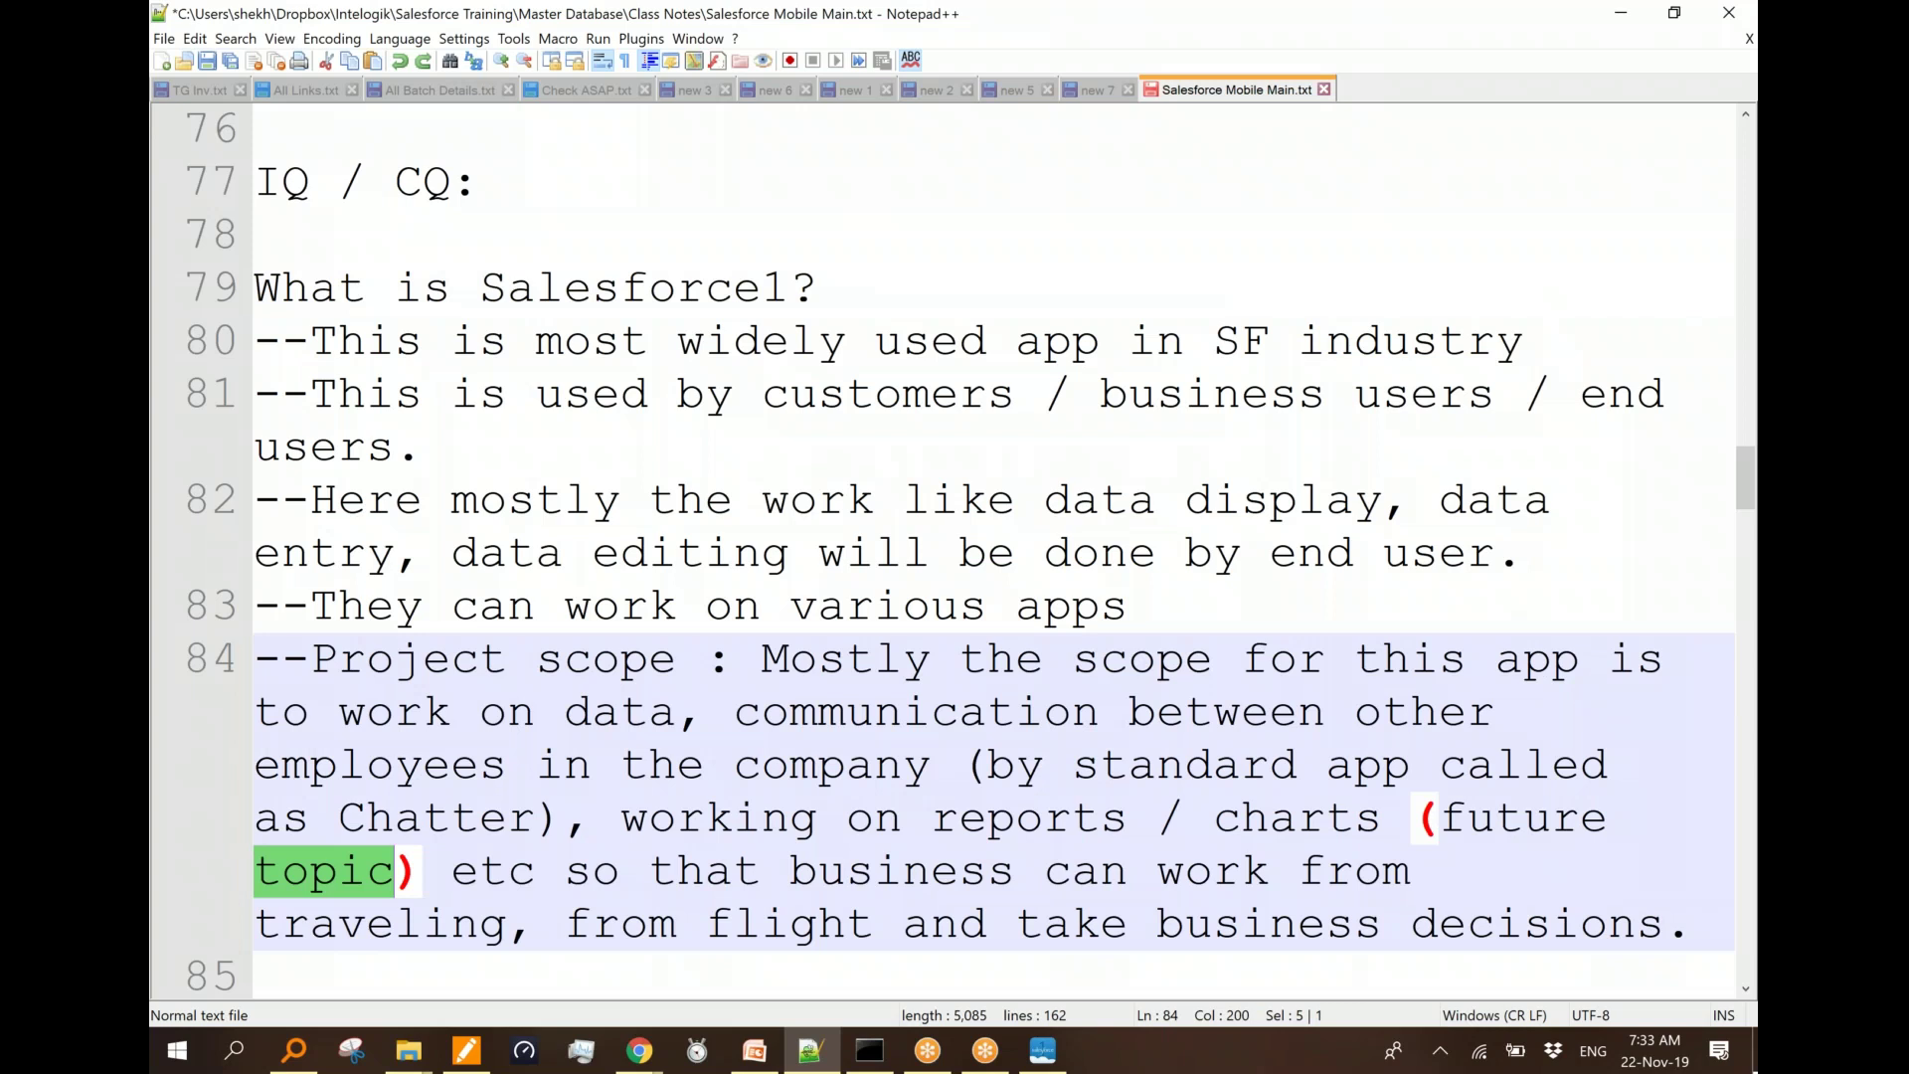
{"action": "type", "text": "workshop scenario"}
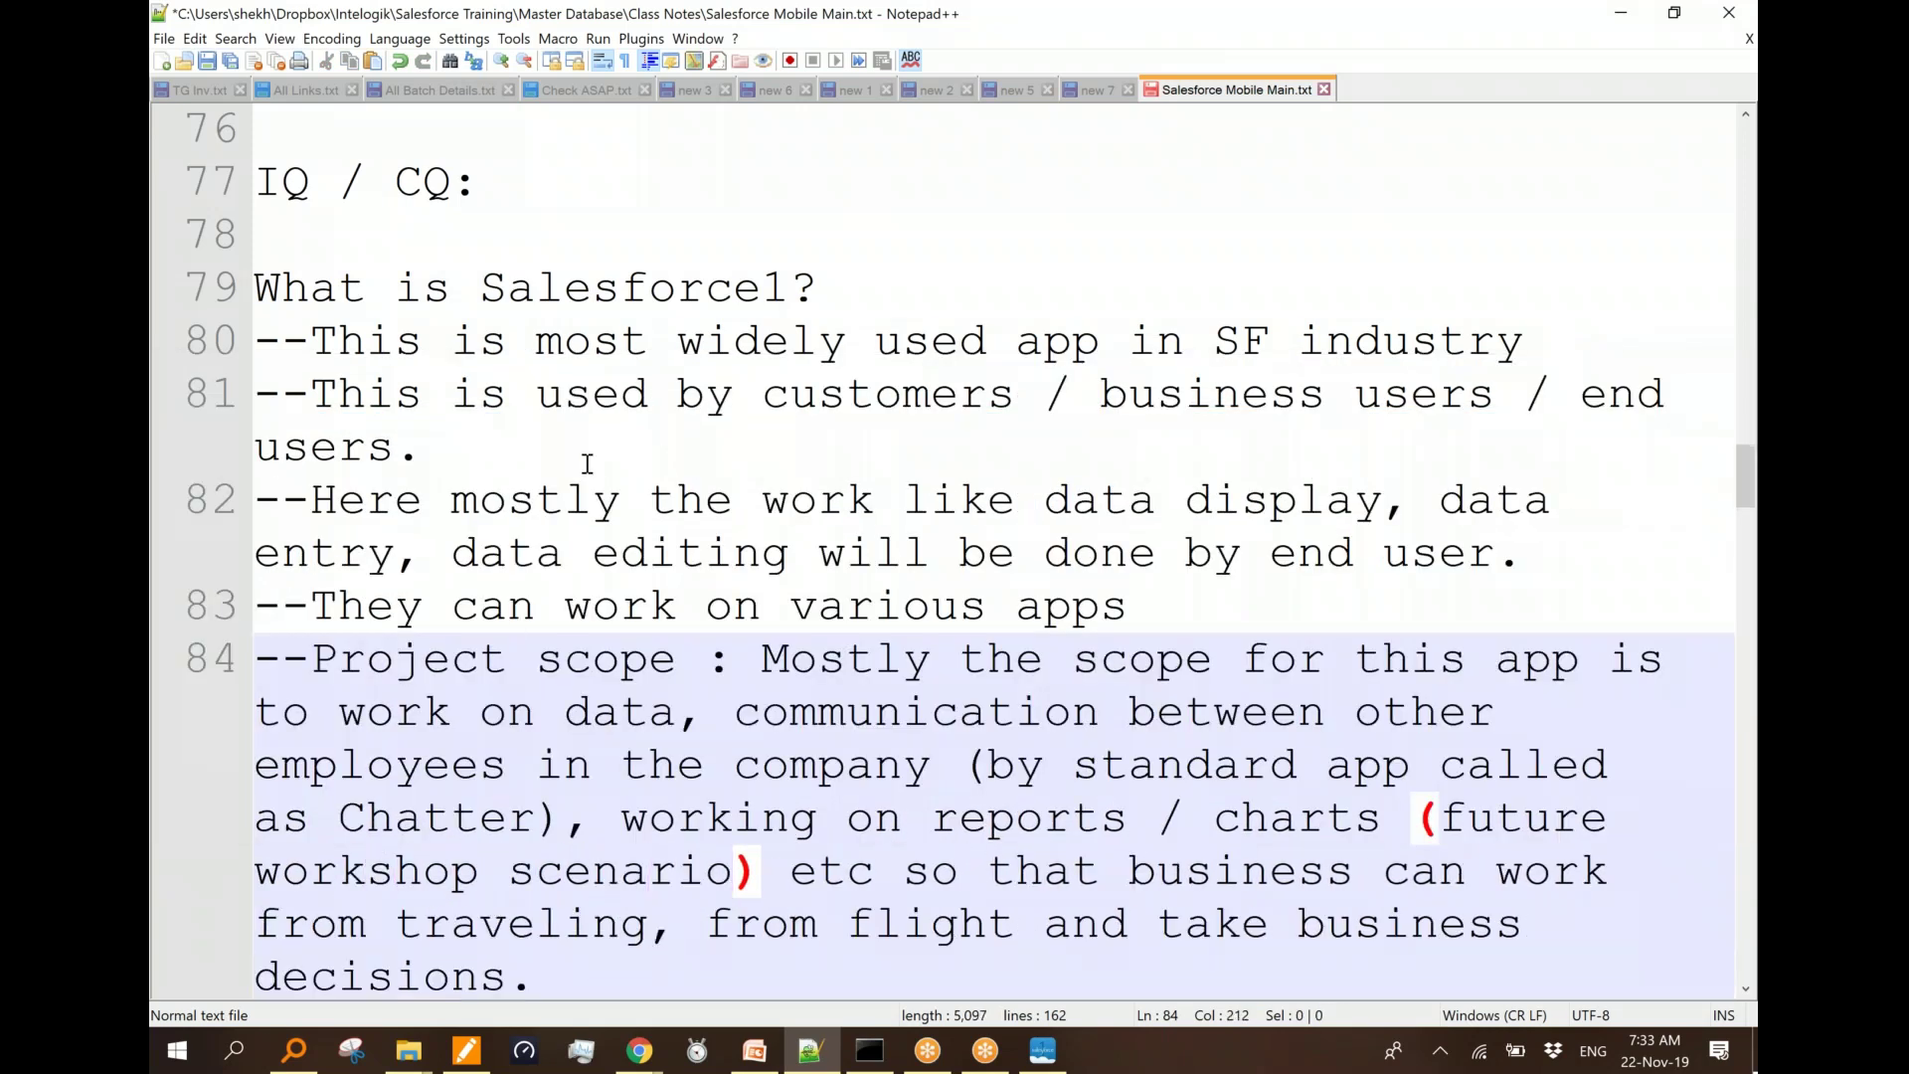
{"action": "left_click", "coordinate": [1014, 553]}
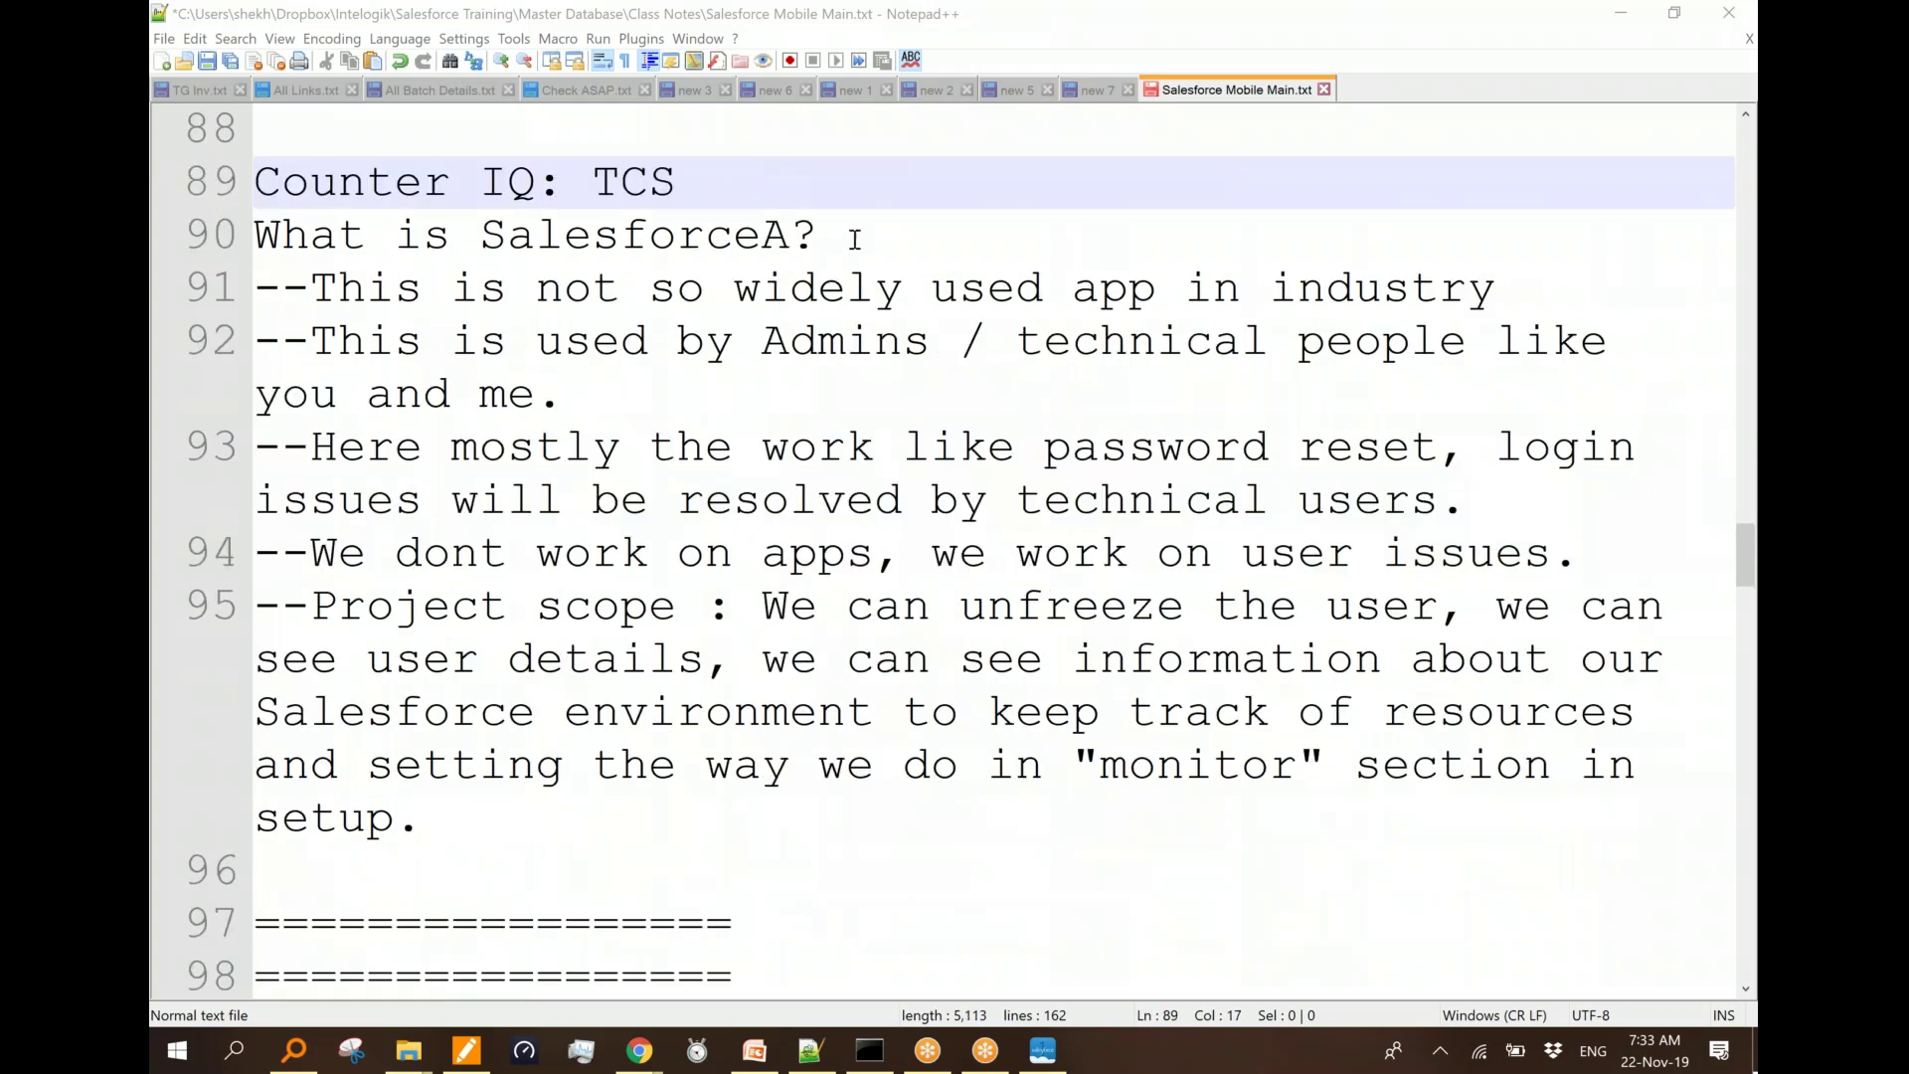
- Select the Counter IQ and SalesforceA question lines, then open a new empty tab 'new 4'
{"action": "left_click_drag", "start_coordinate": [830, 236], "coordinate": [256, 183]}
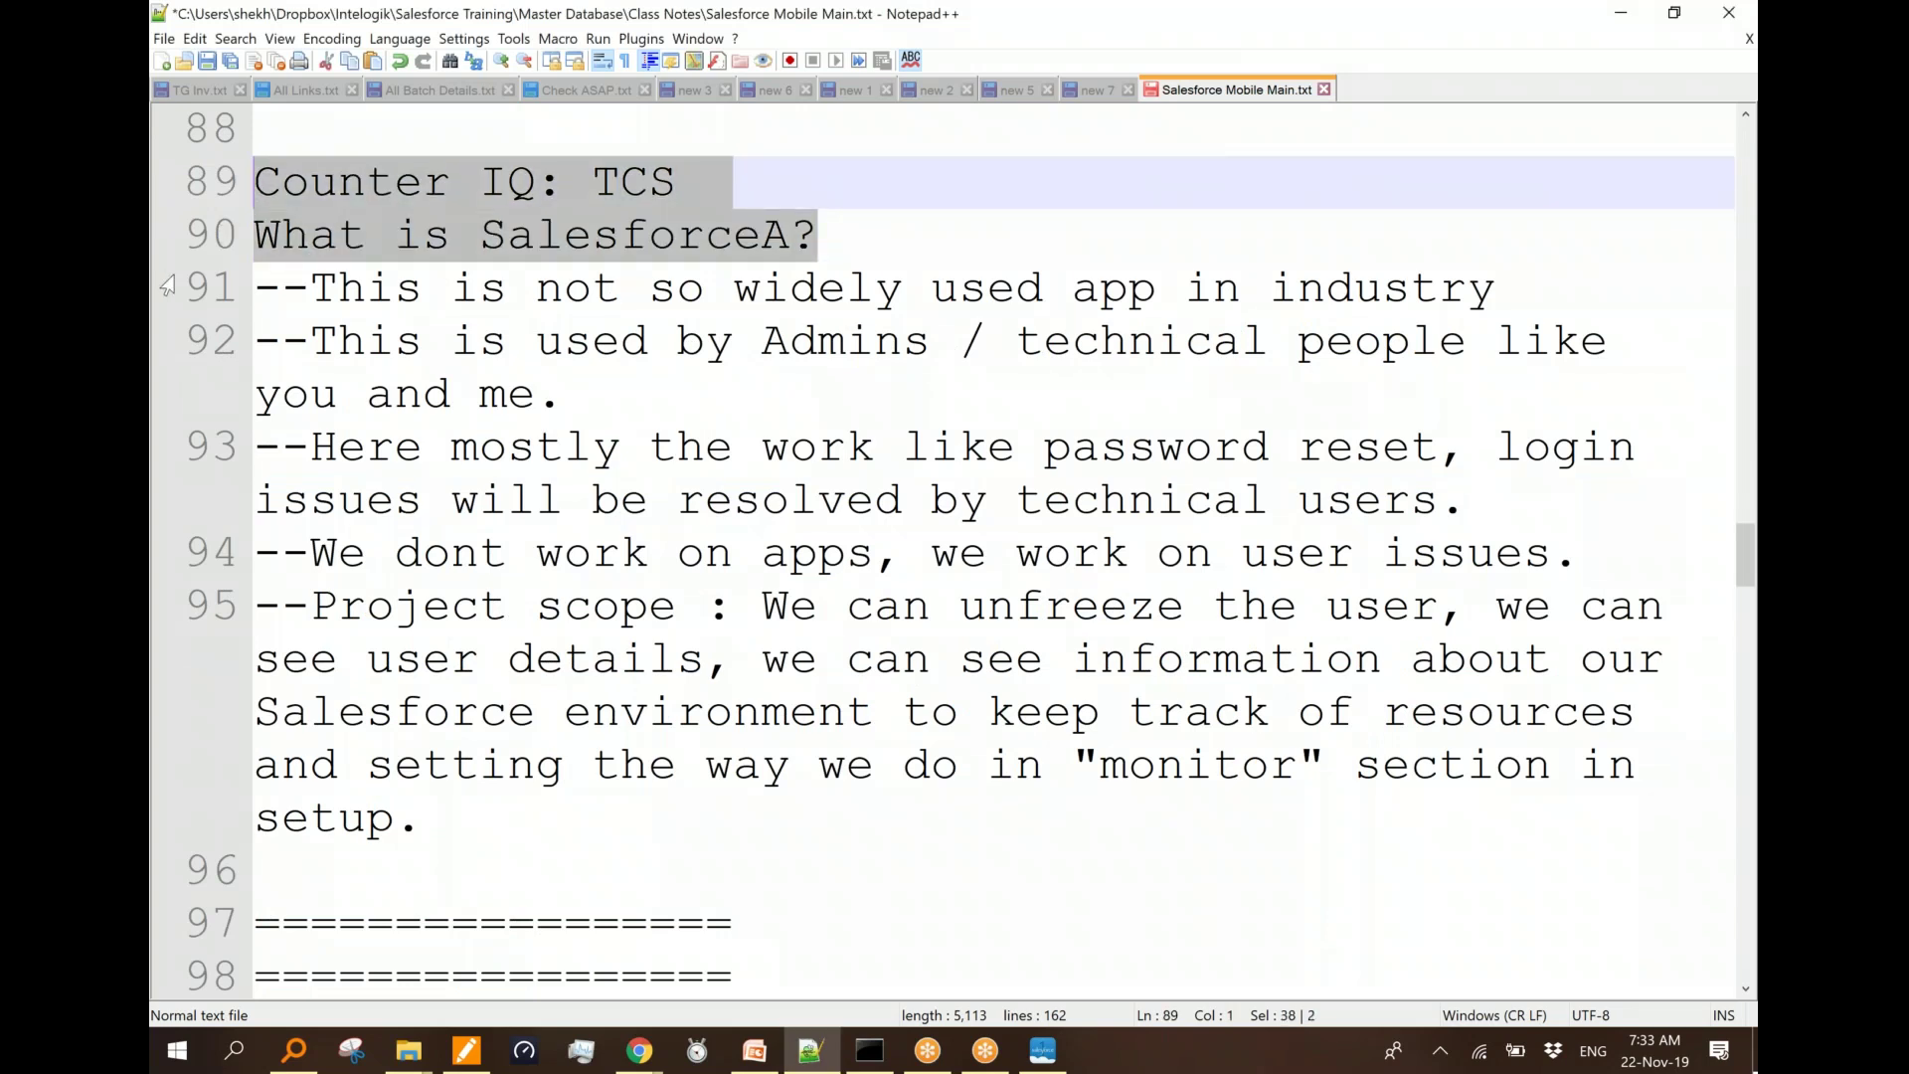
{"action": "key", "text": "ctrl+n"}
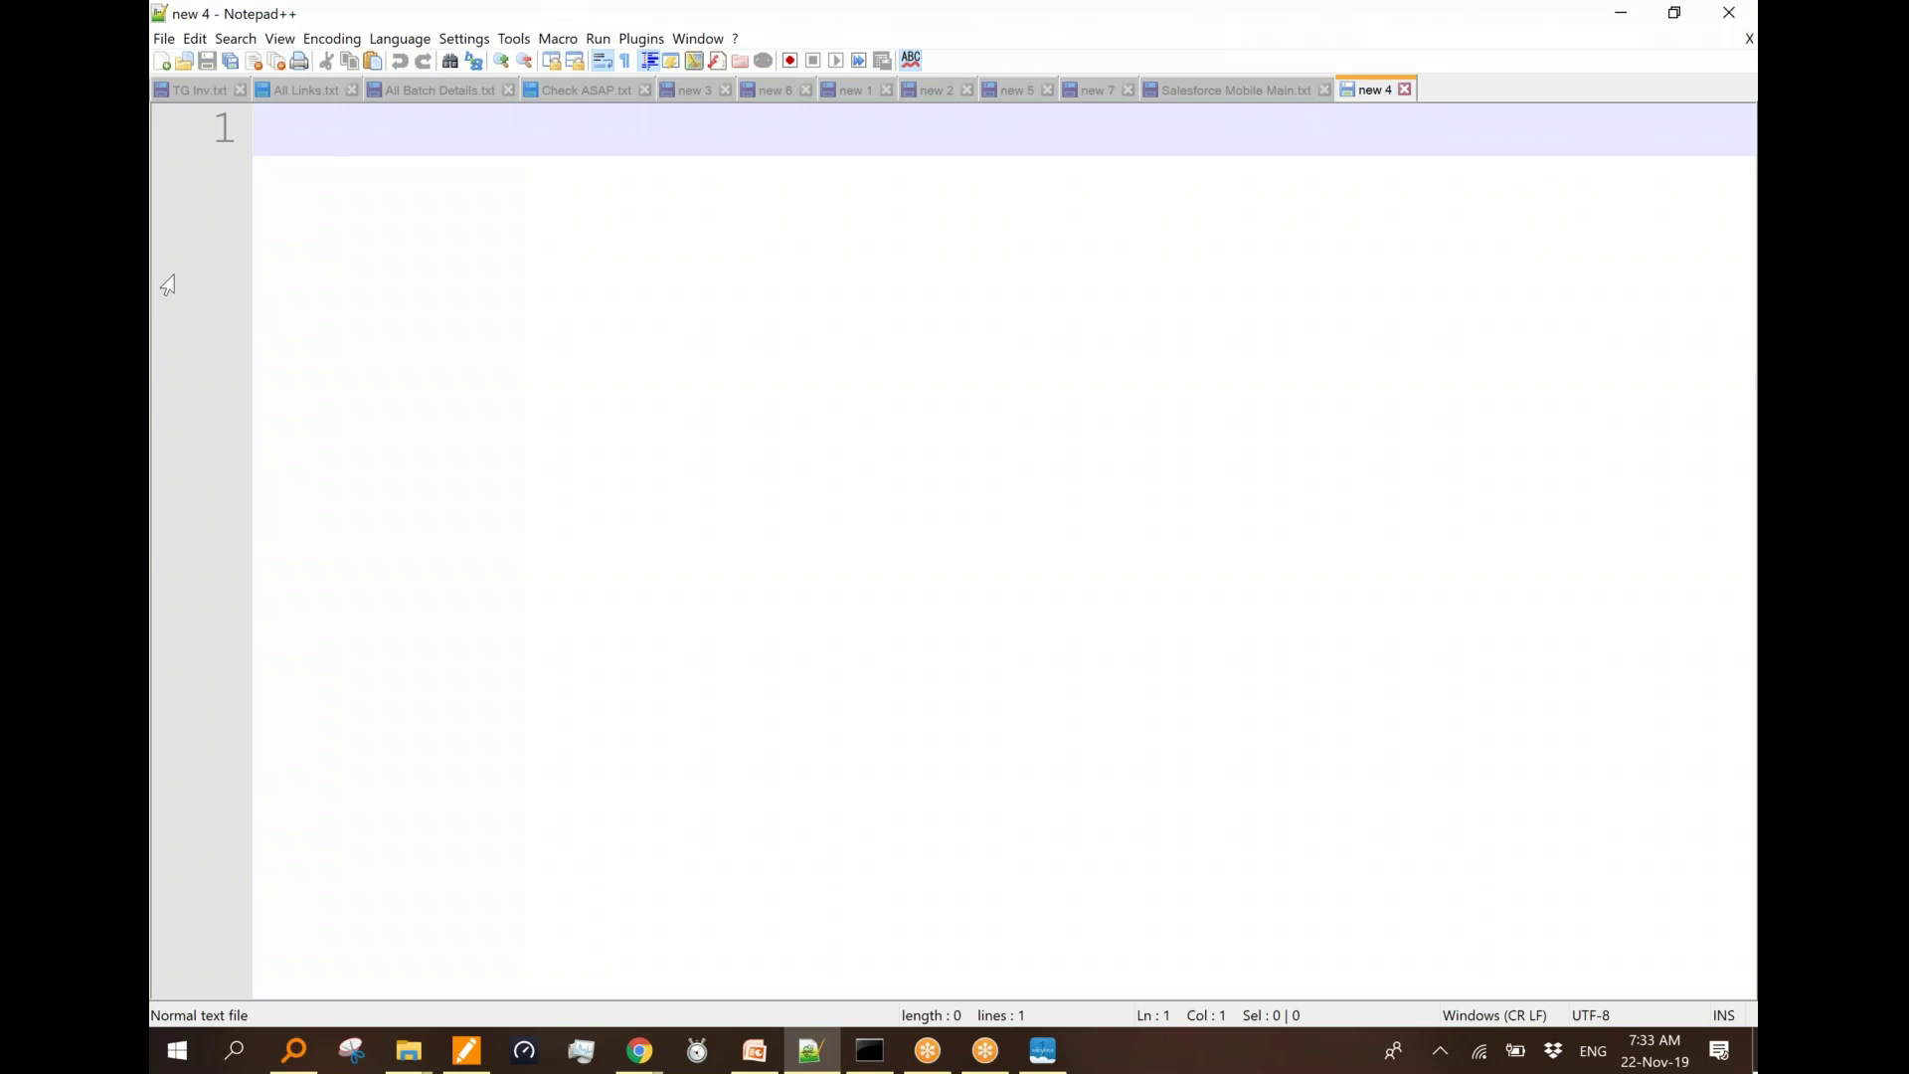
- Switch from 'new 4' back to the Salesforce Mobile Main.txt notes
{"action": "left_click", "coordinate": [1500, 628]}
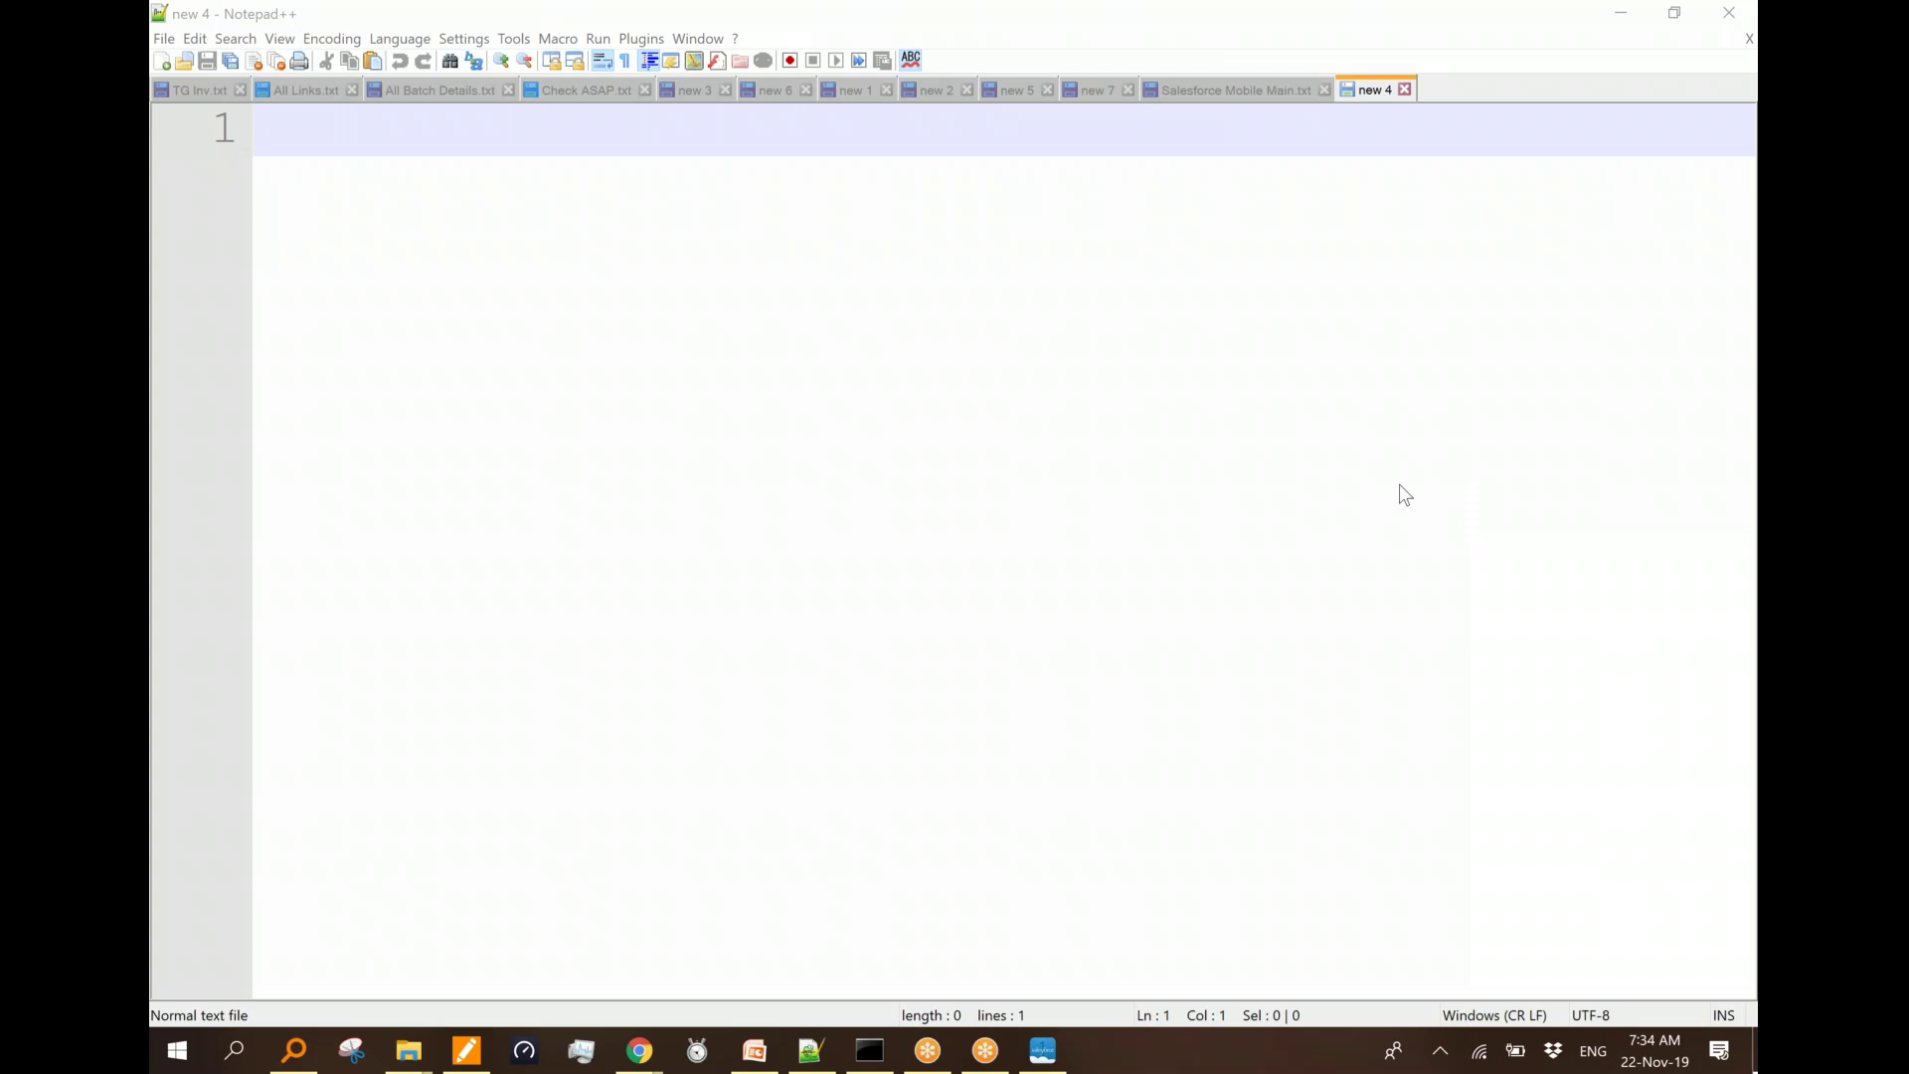
- Add a full stop after 'industry' in line 91's 'not so widely used' answer
{"action": "left_click", "coordinate": [1236, 90]}
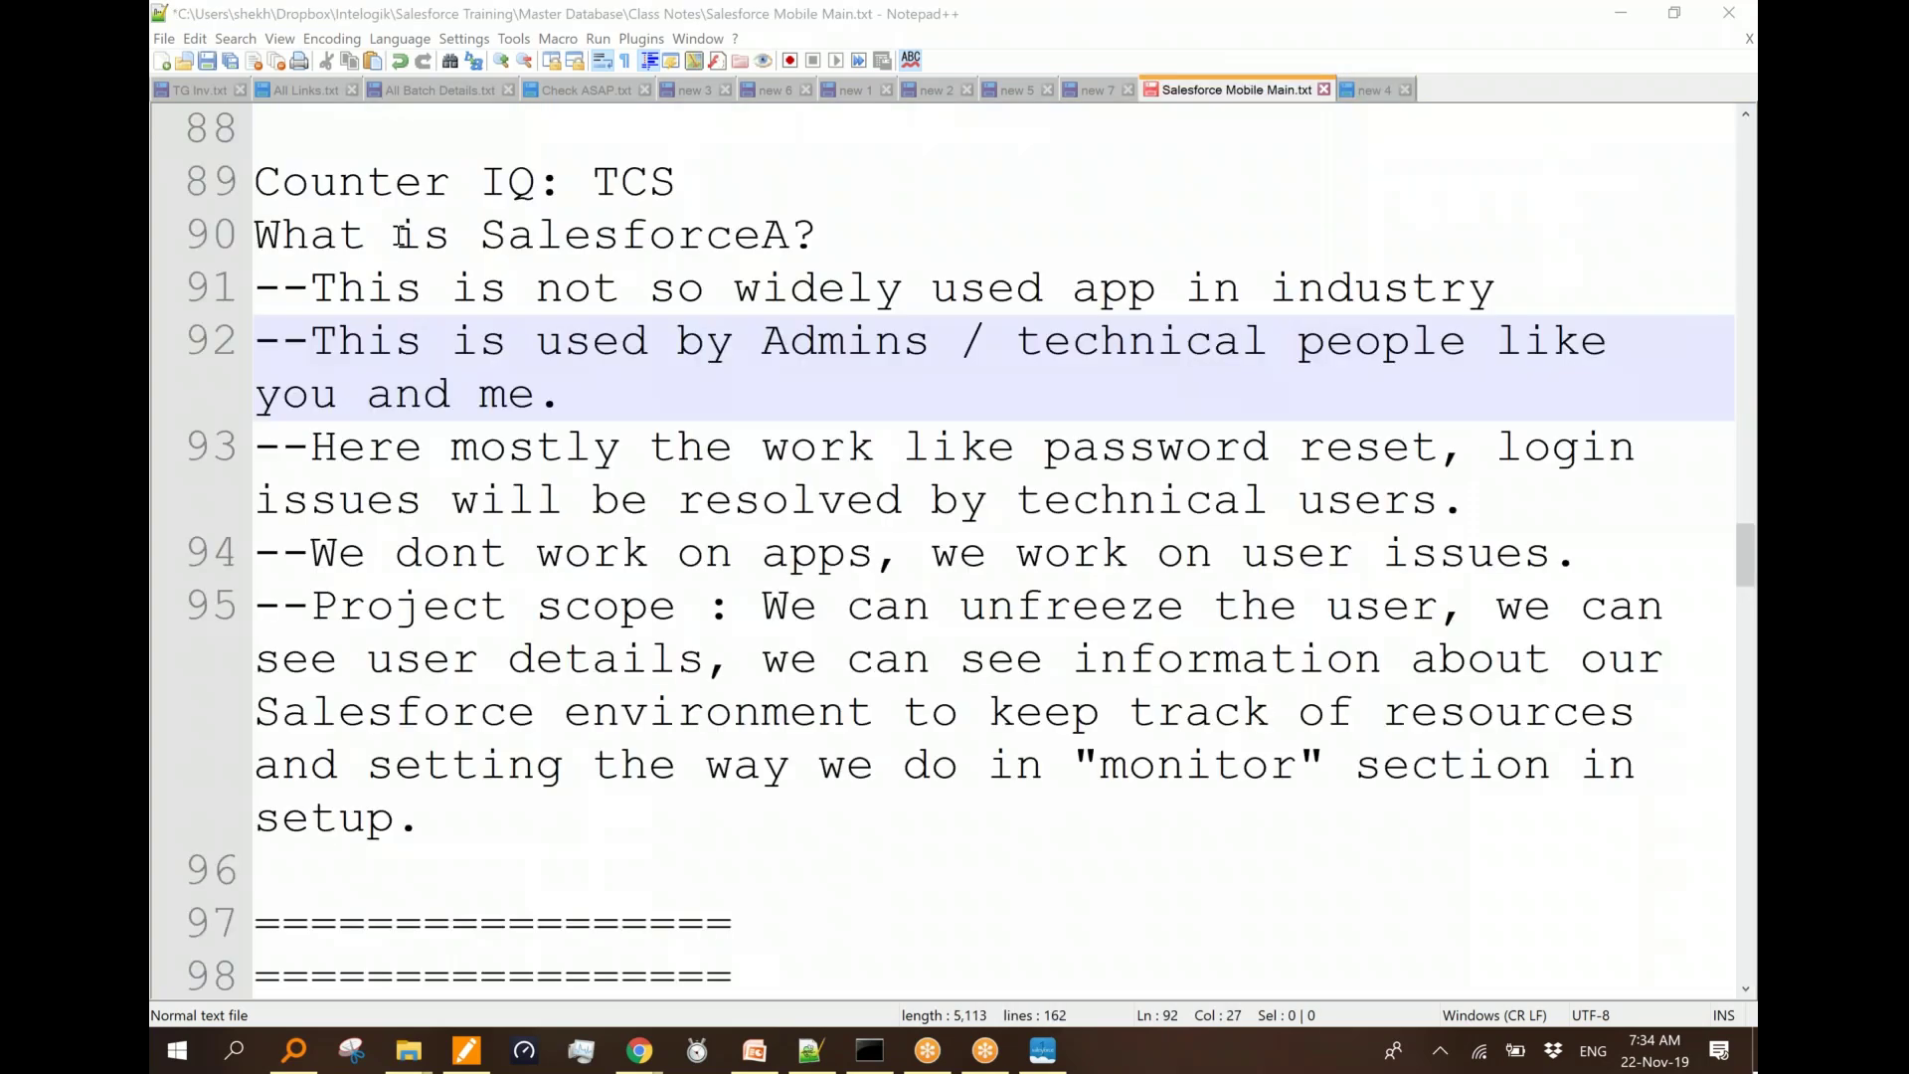
{"action": "left_click_drag", "start_coordinate": [817, 234], "coordinate": [197, 205]}
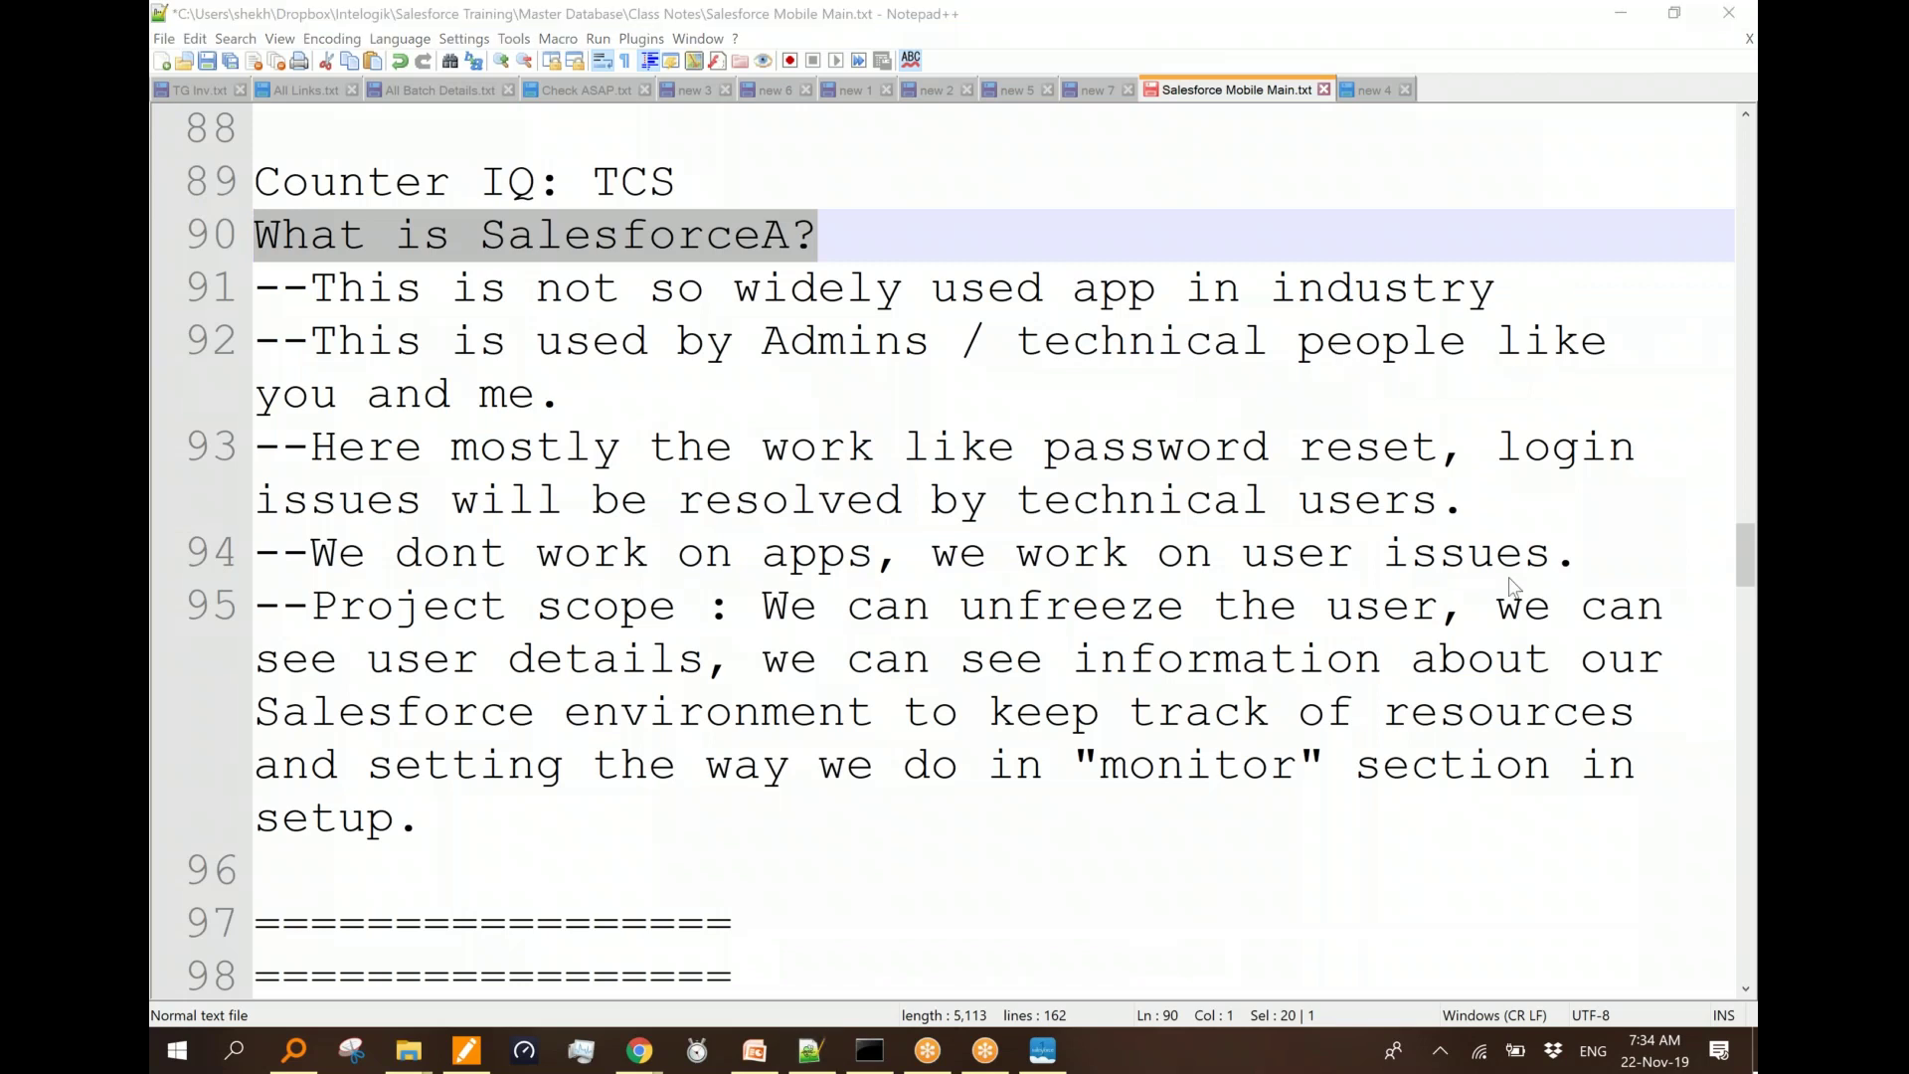
{"action": "left_click_drag", "start_coordinate": [314, 288], "coordinate": [1550, 300]}
{"action": "left_click", "coordinate": [1496, 290]}
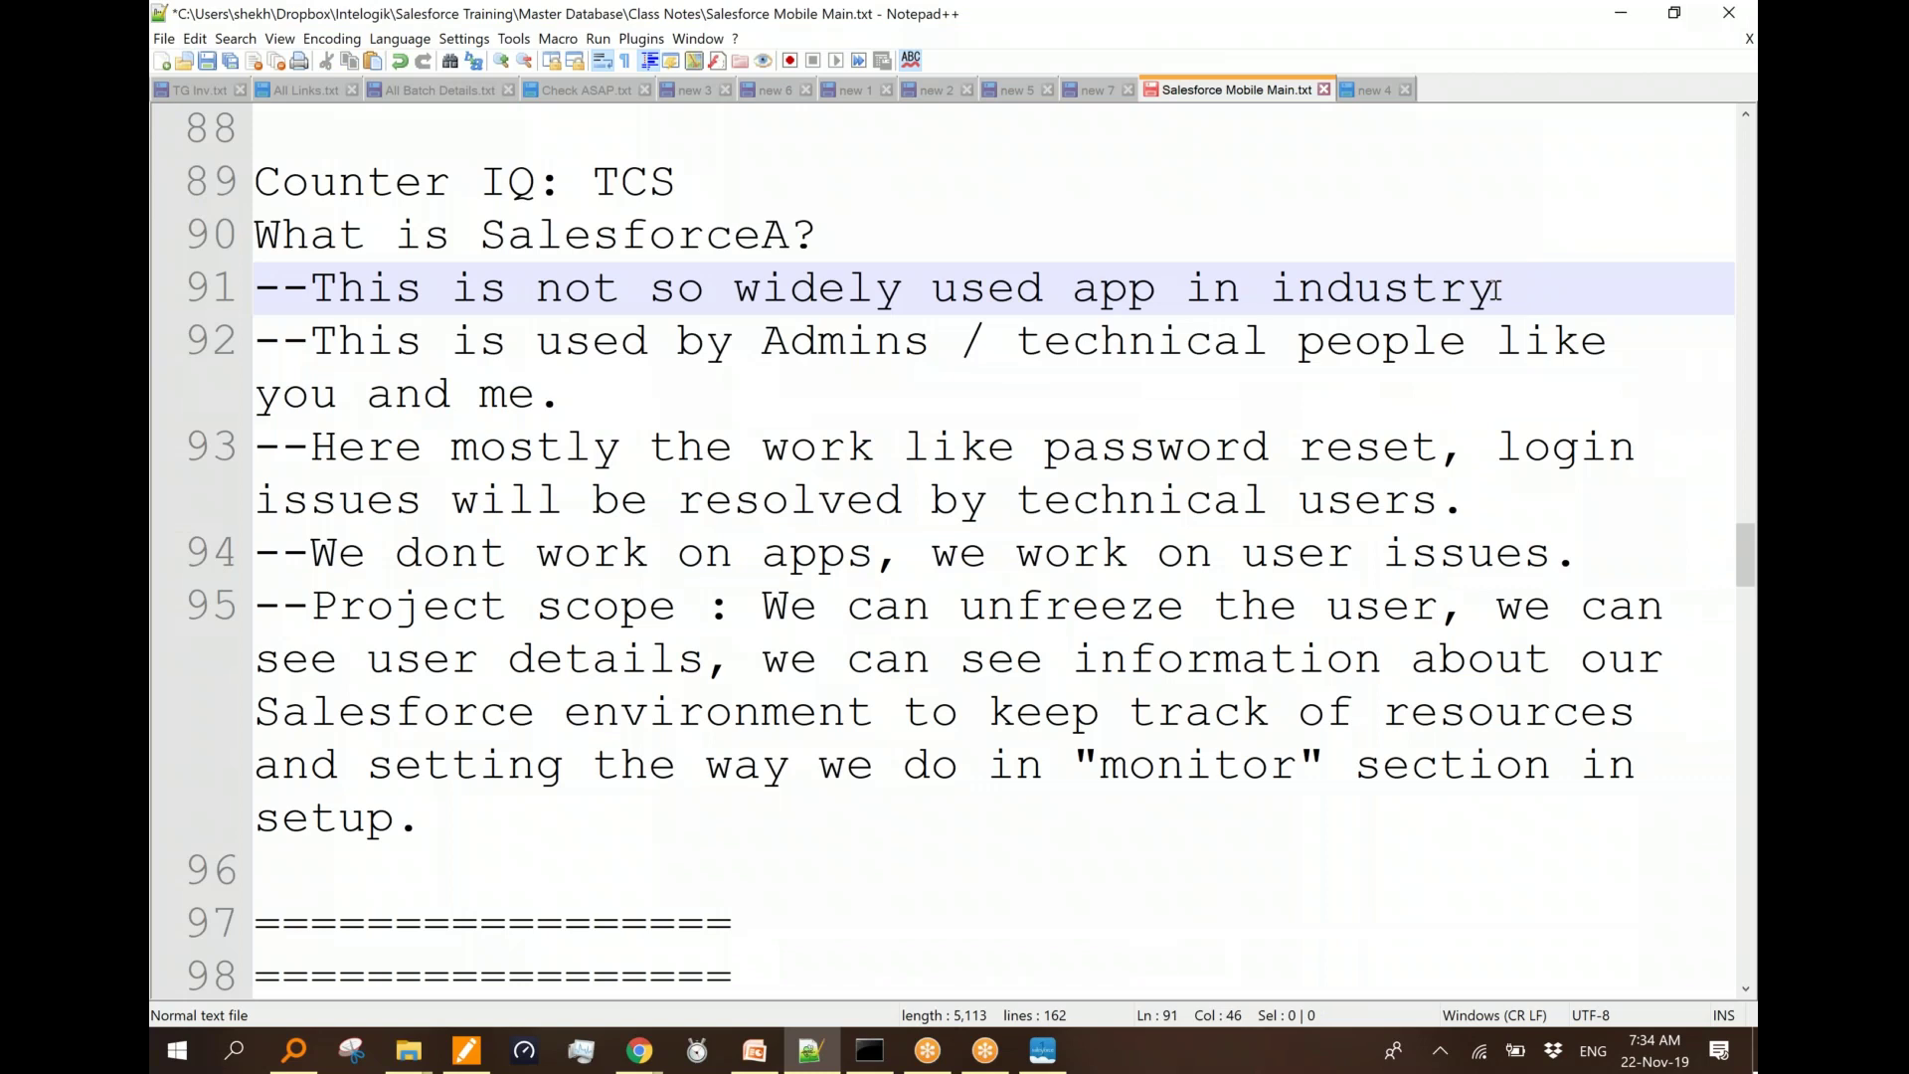
{"action": "type", "text": "."}
- Highlight the admins/technical people answer and the password reset answer on line 93
{"action": "left_click_drag", "start_coordinate": [311, 348], "coordinate": [930, 348]}
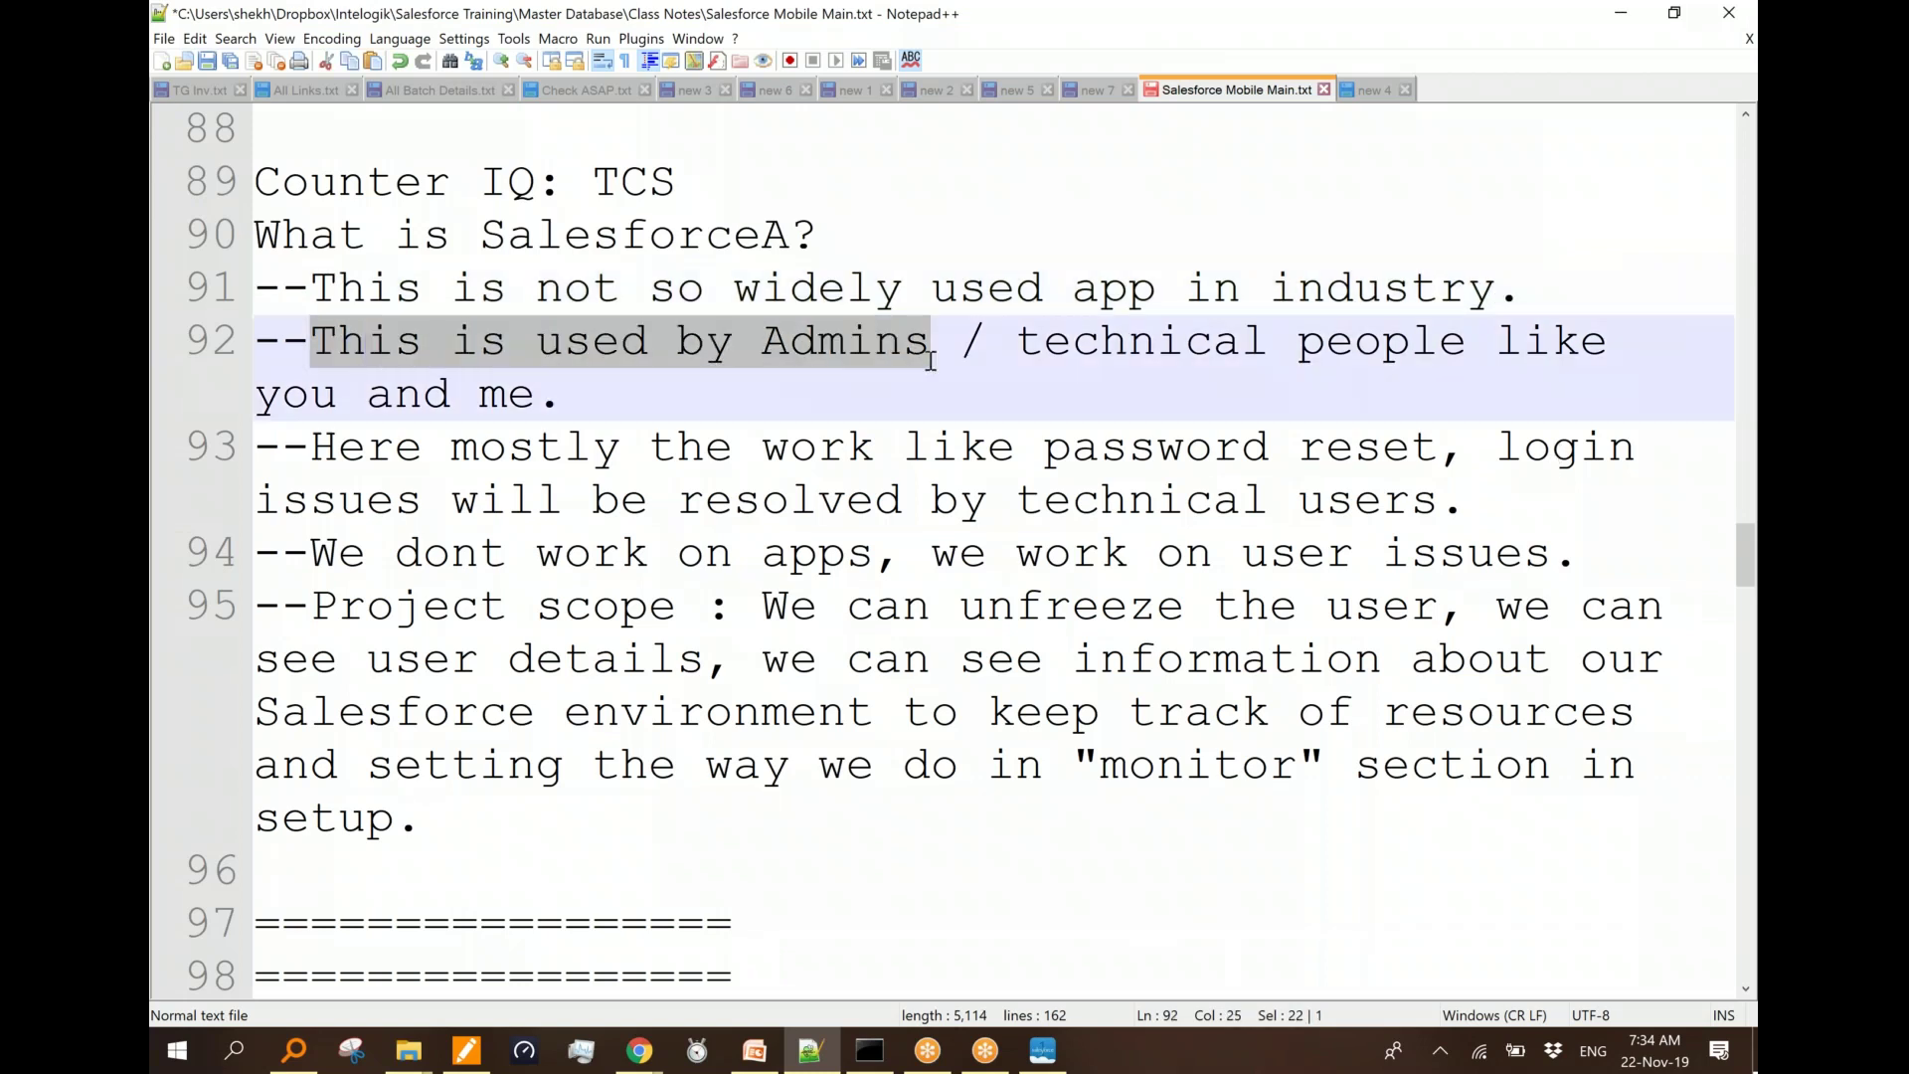
{"action": "left_click", "coordinate": [1409, 353], "text": "shift"}
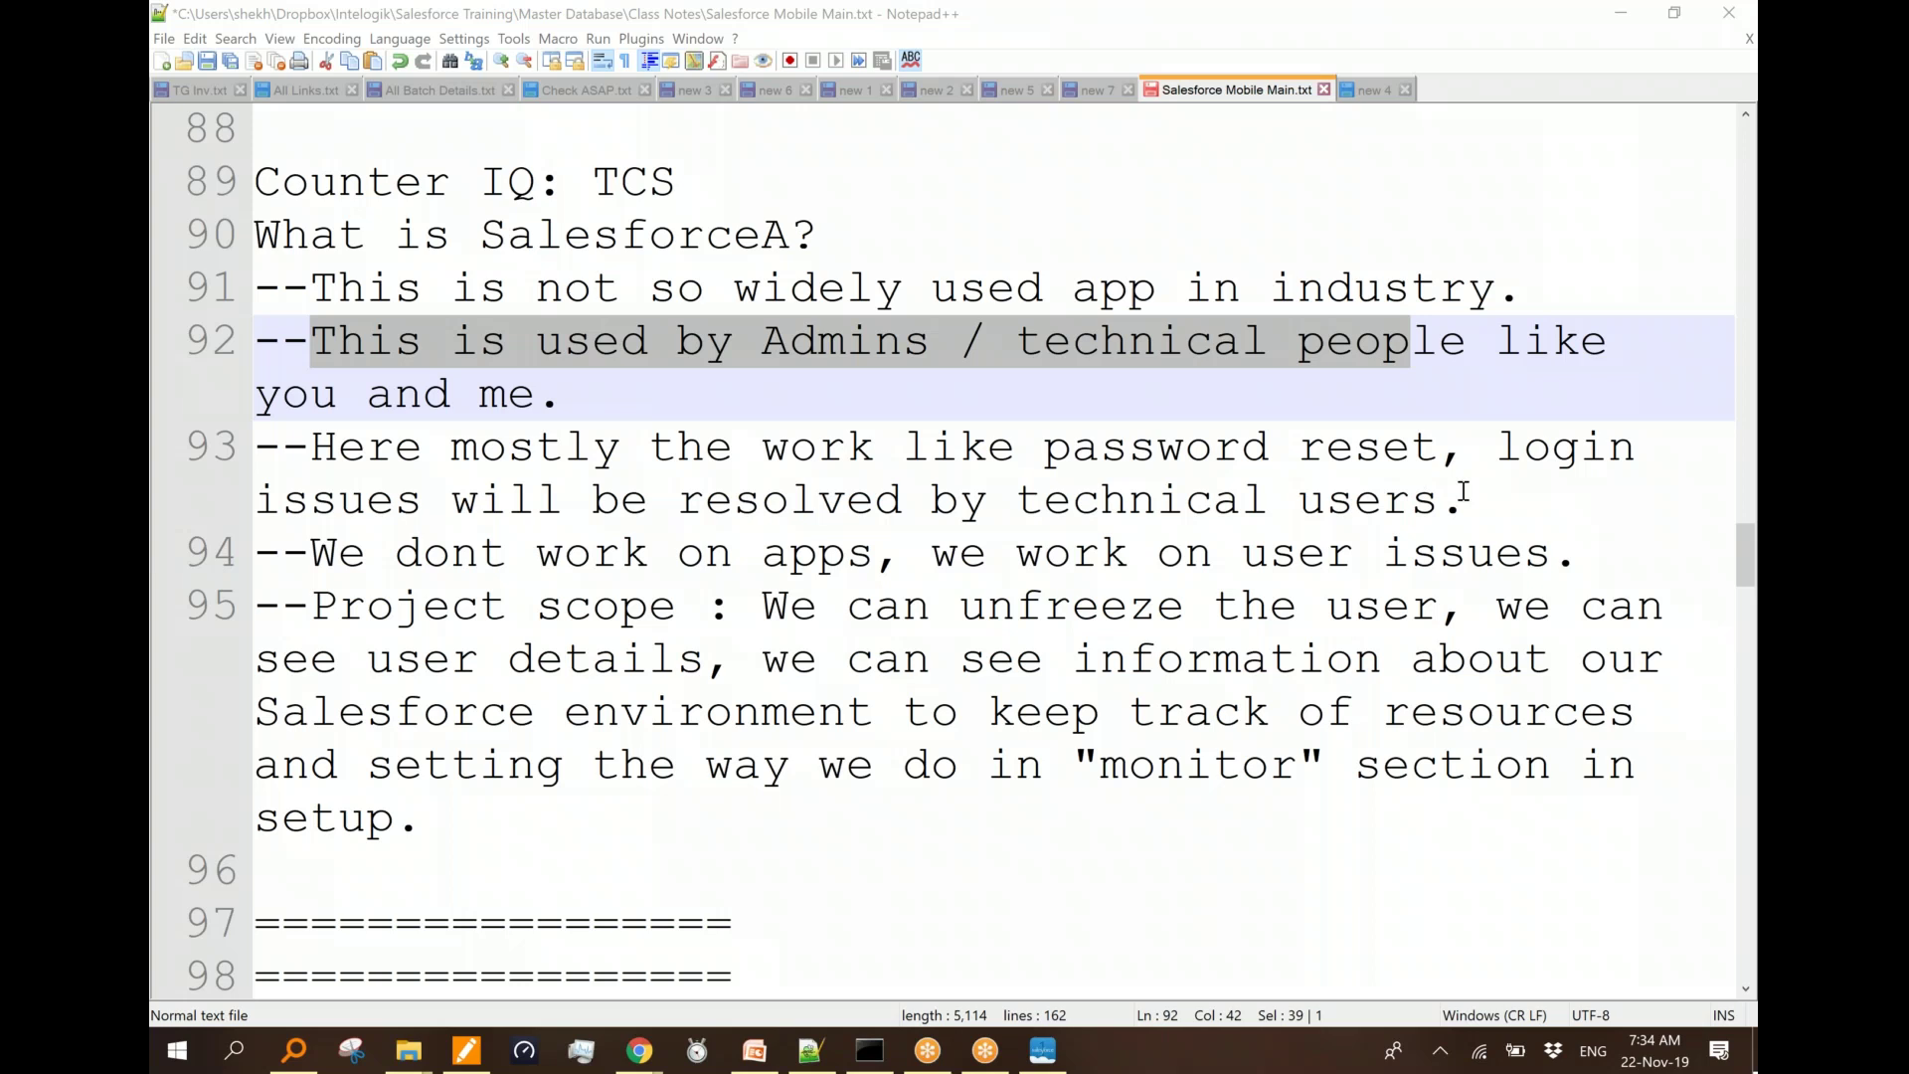
{"action": "left_click_drag", "start_coordinate": [1462, 502], "coordinate": [175, 445]}
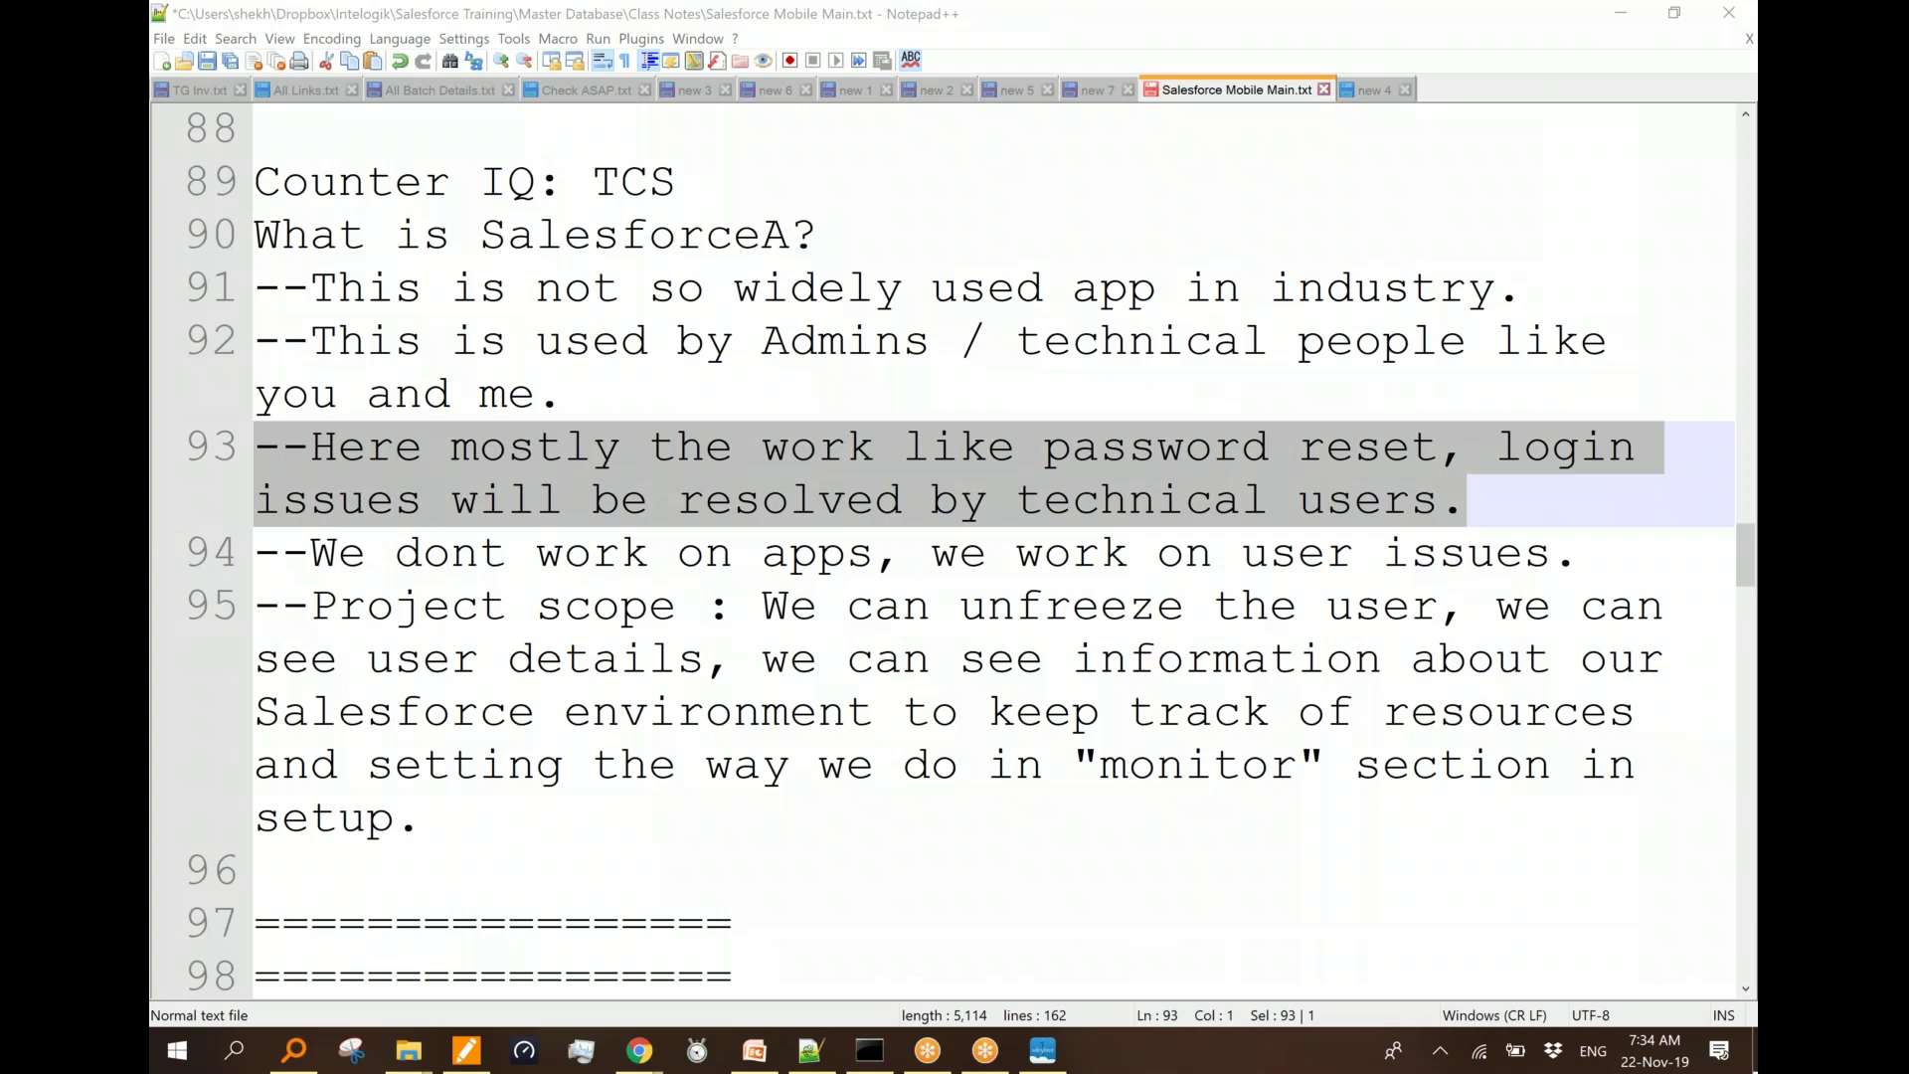
- Replace 'work on apps' on line 94 with 'use this app like Salesforce1', then highlight line 95's project scope
{"action": "left_click", "coordinate": [874, 605]}
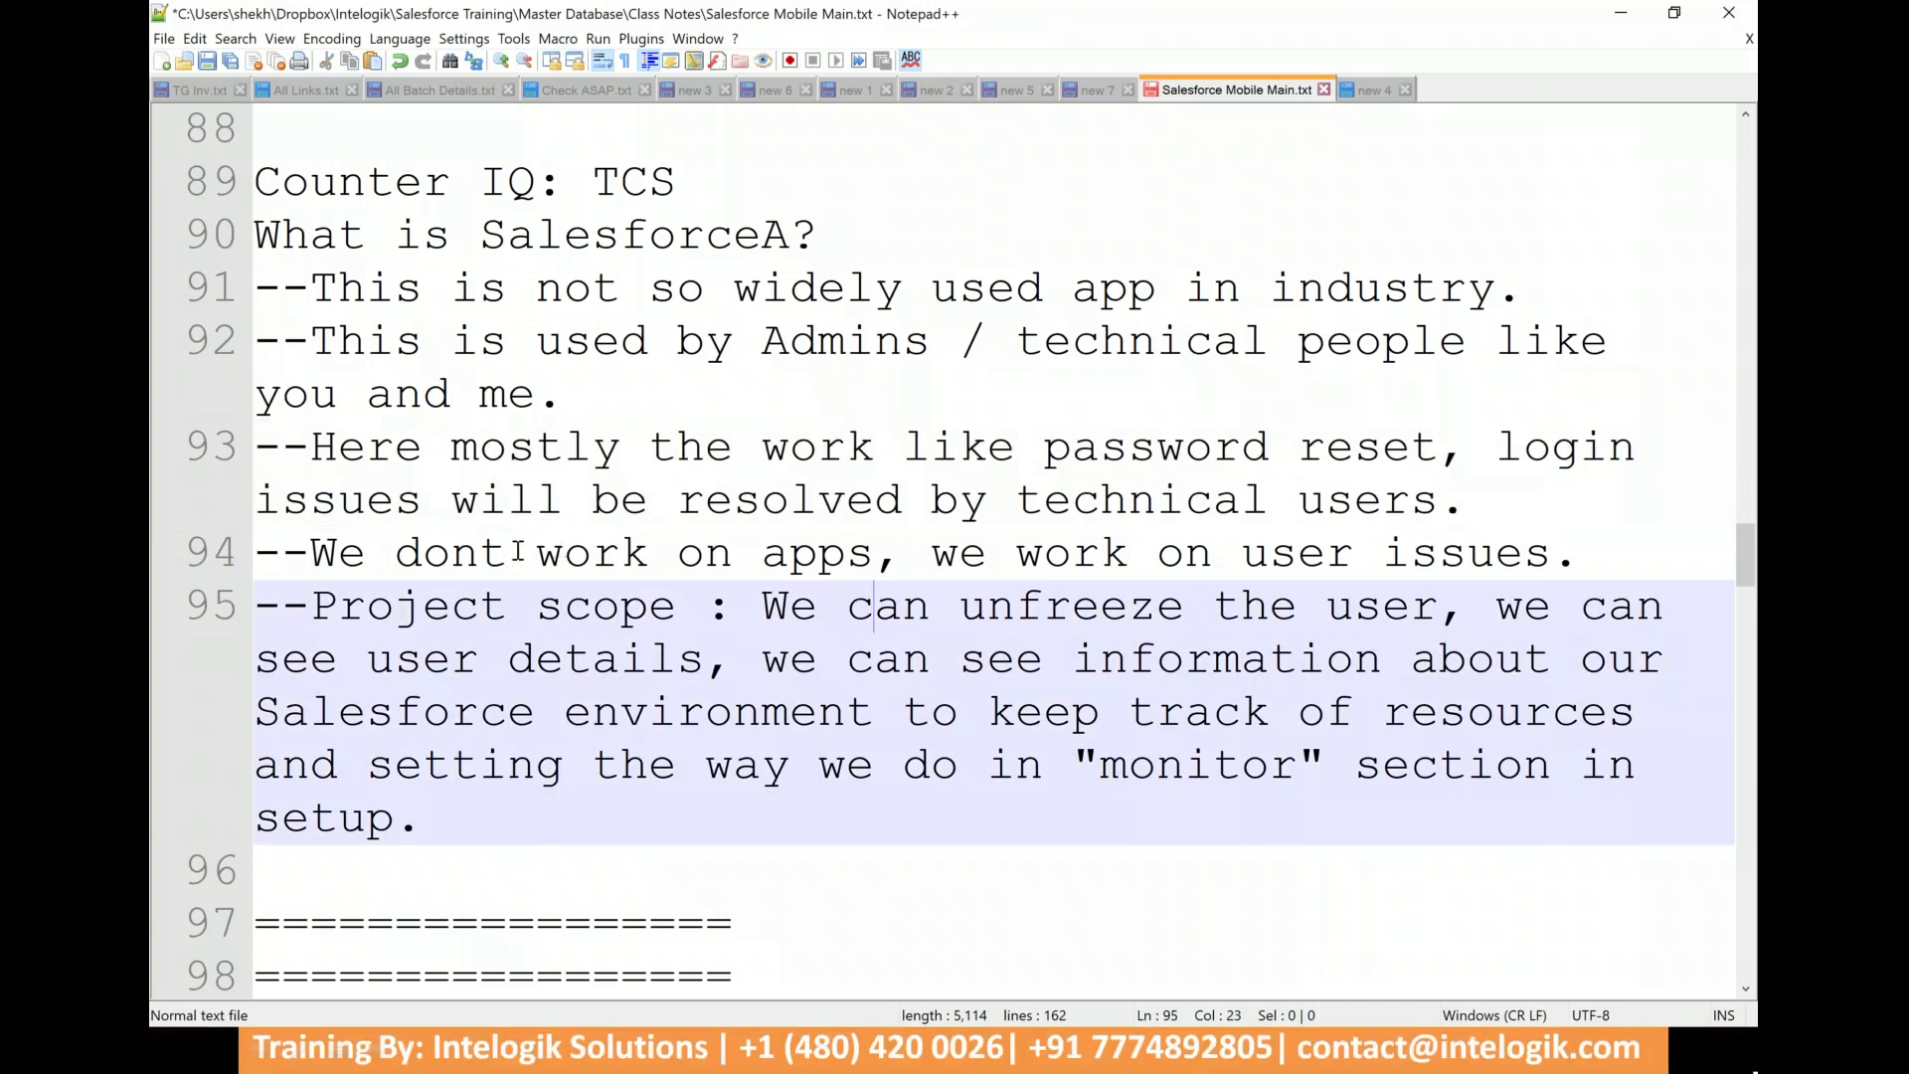
{"action": "left_click_drag", "start_coordinate": [509, 552], "coordinate": [648, 553]}
{"action": "left_click_drag", "start_coordinate": [801, 555], "coordinate": [537, 555]}
{"action": "type", "text": "use this app"}
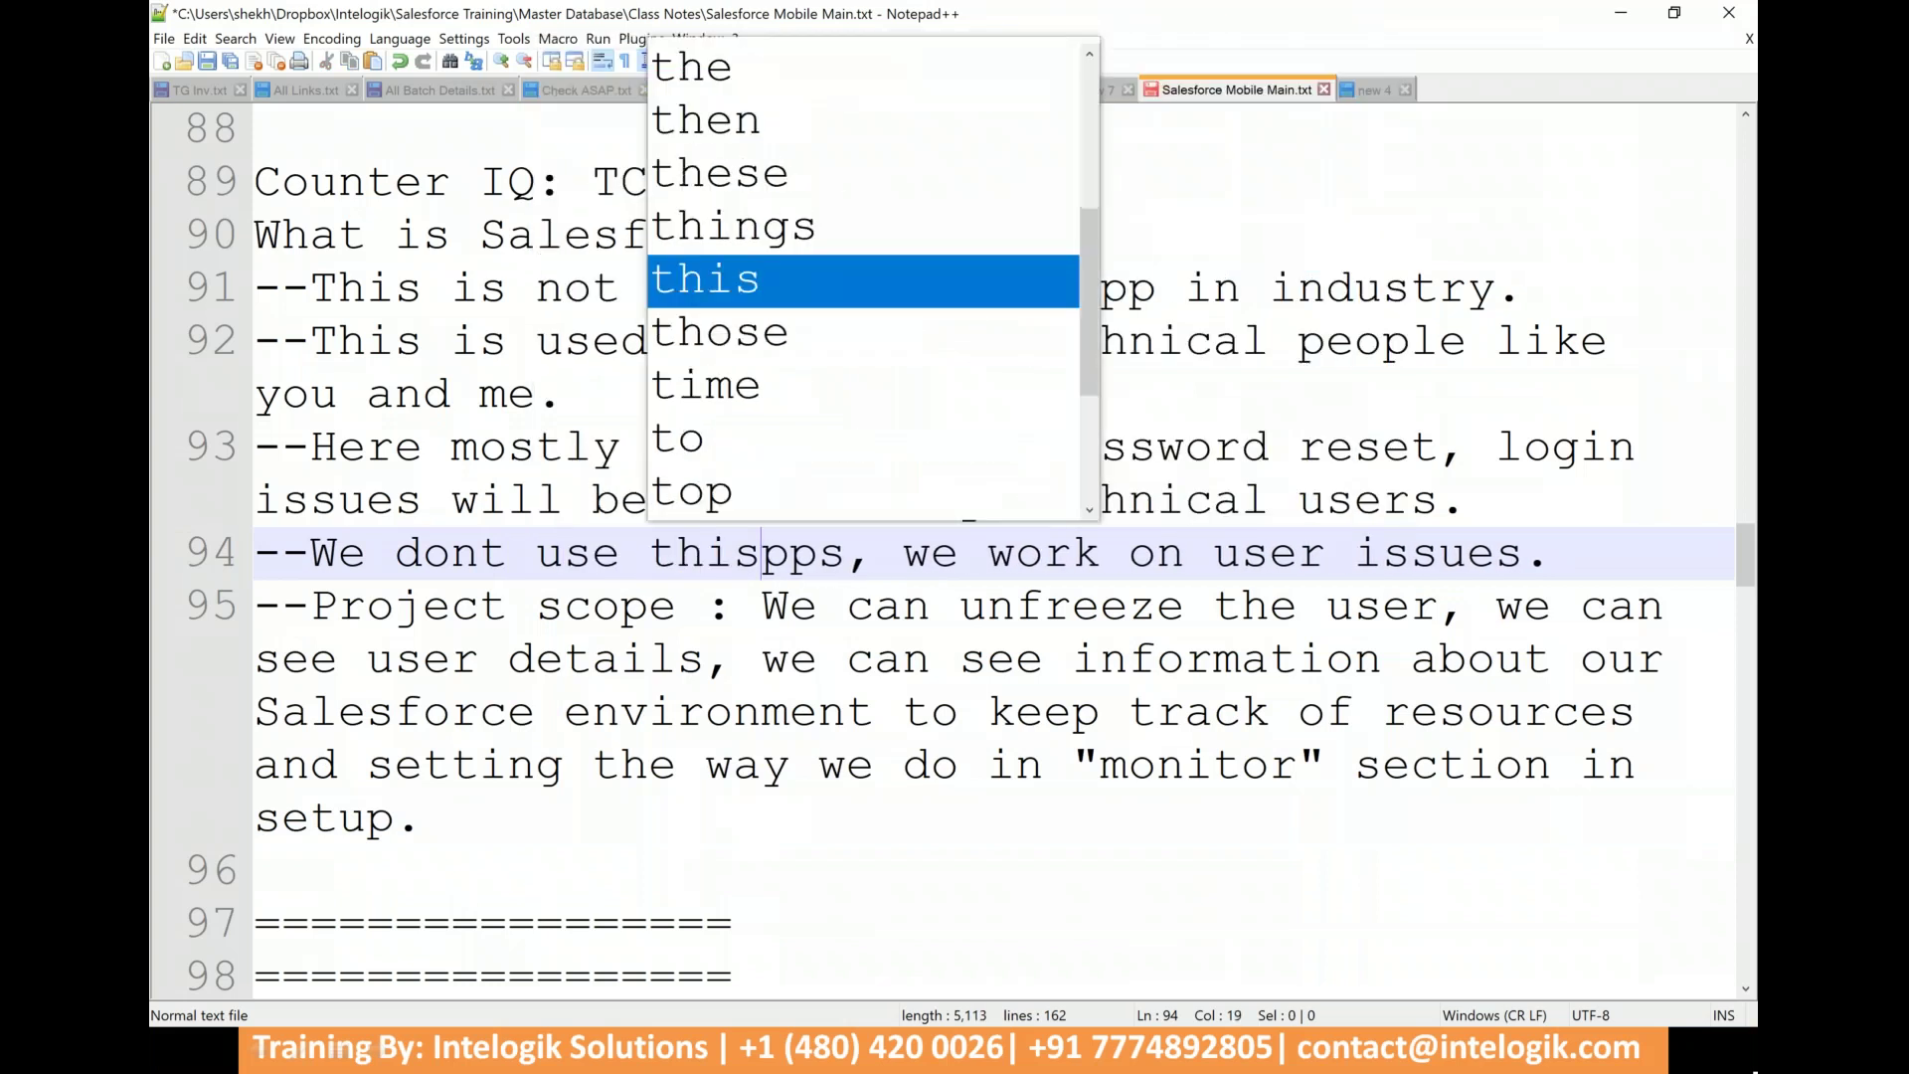
{"action": "key", "text": "shift+Right"}
{"action": "key", "text": "shift+Right"}
{"action": "key", "text": "shift+Right"}
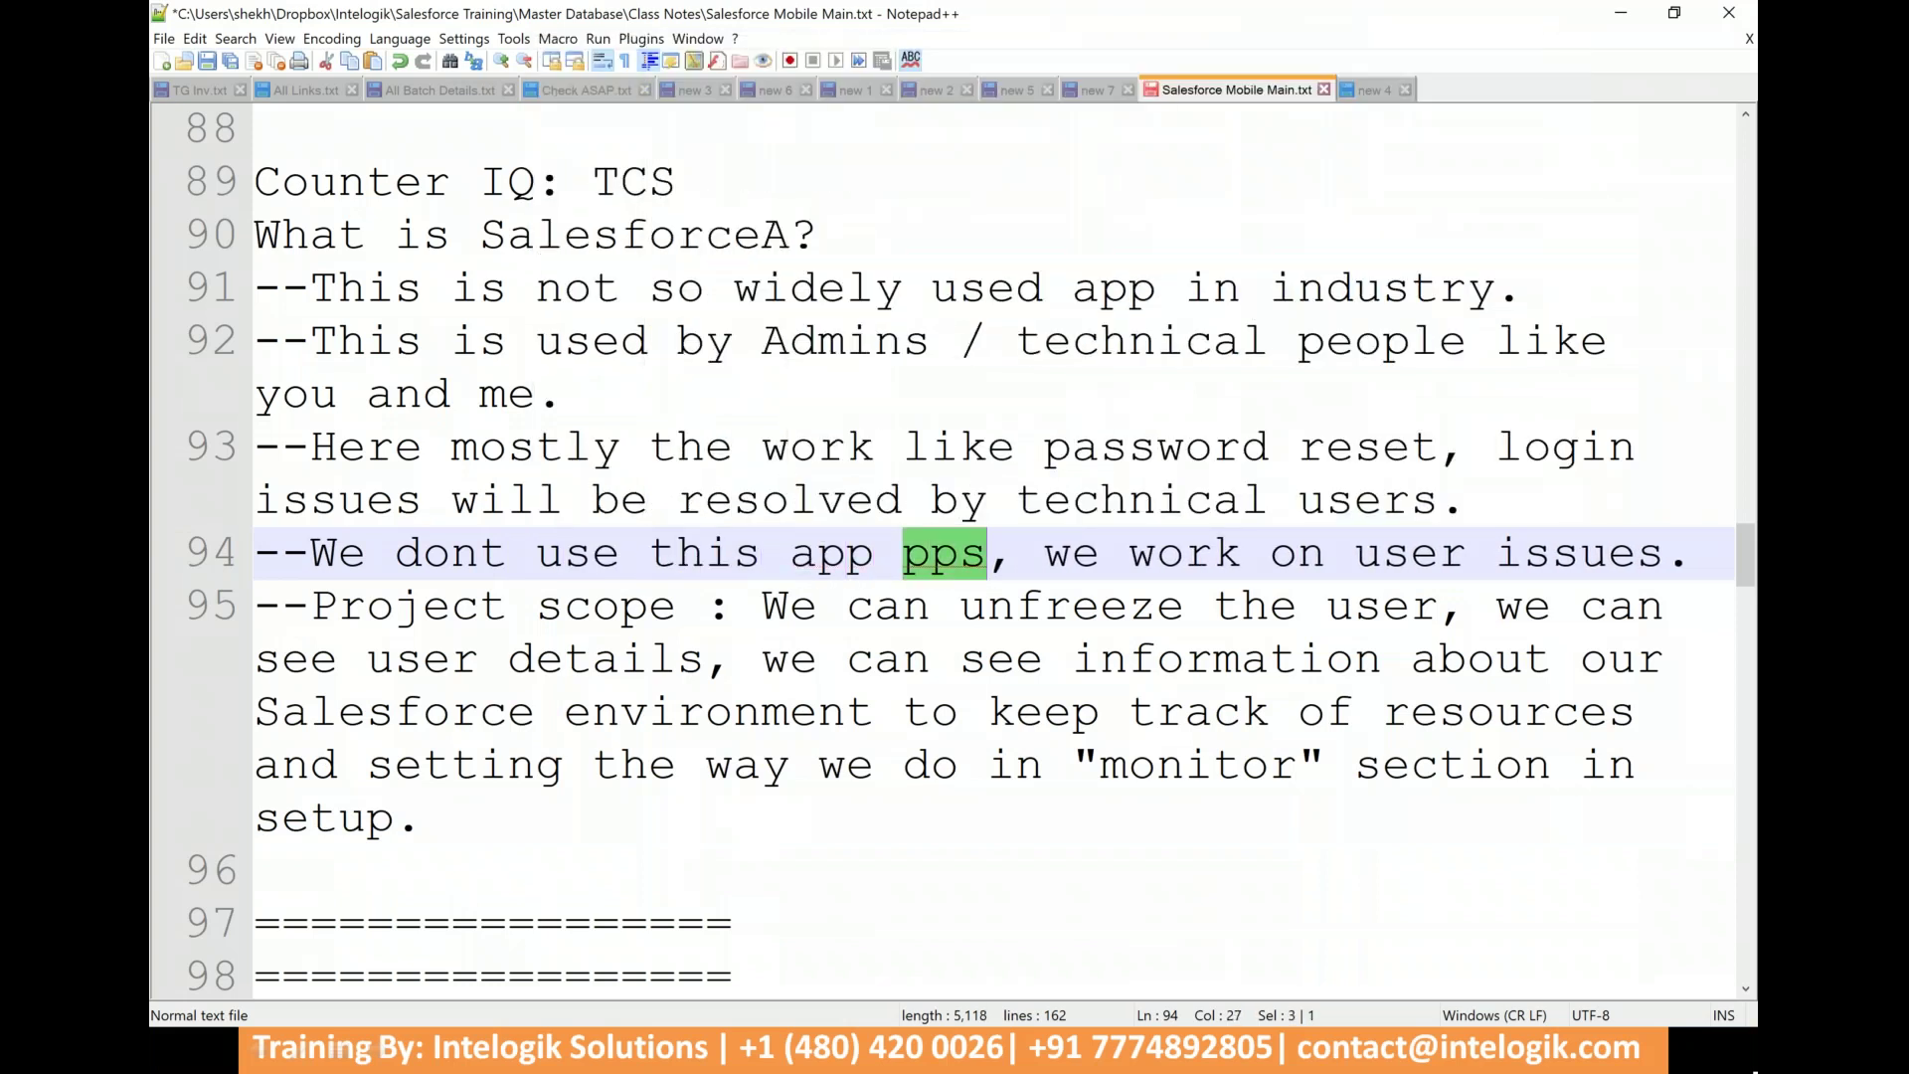
{"action": "type", "text": "like Salesforce1"}
{"action": "key", "text": "Right"}
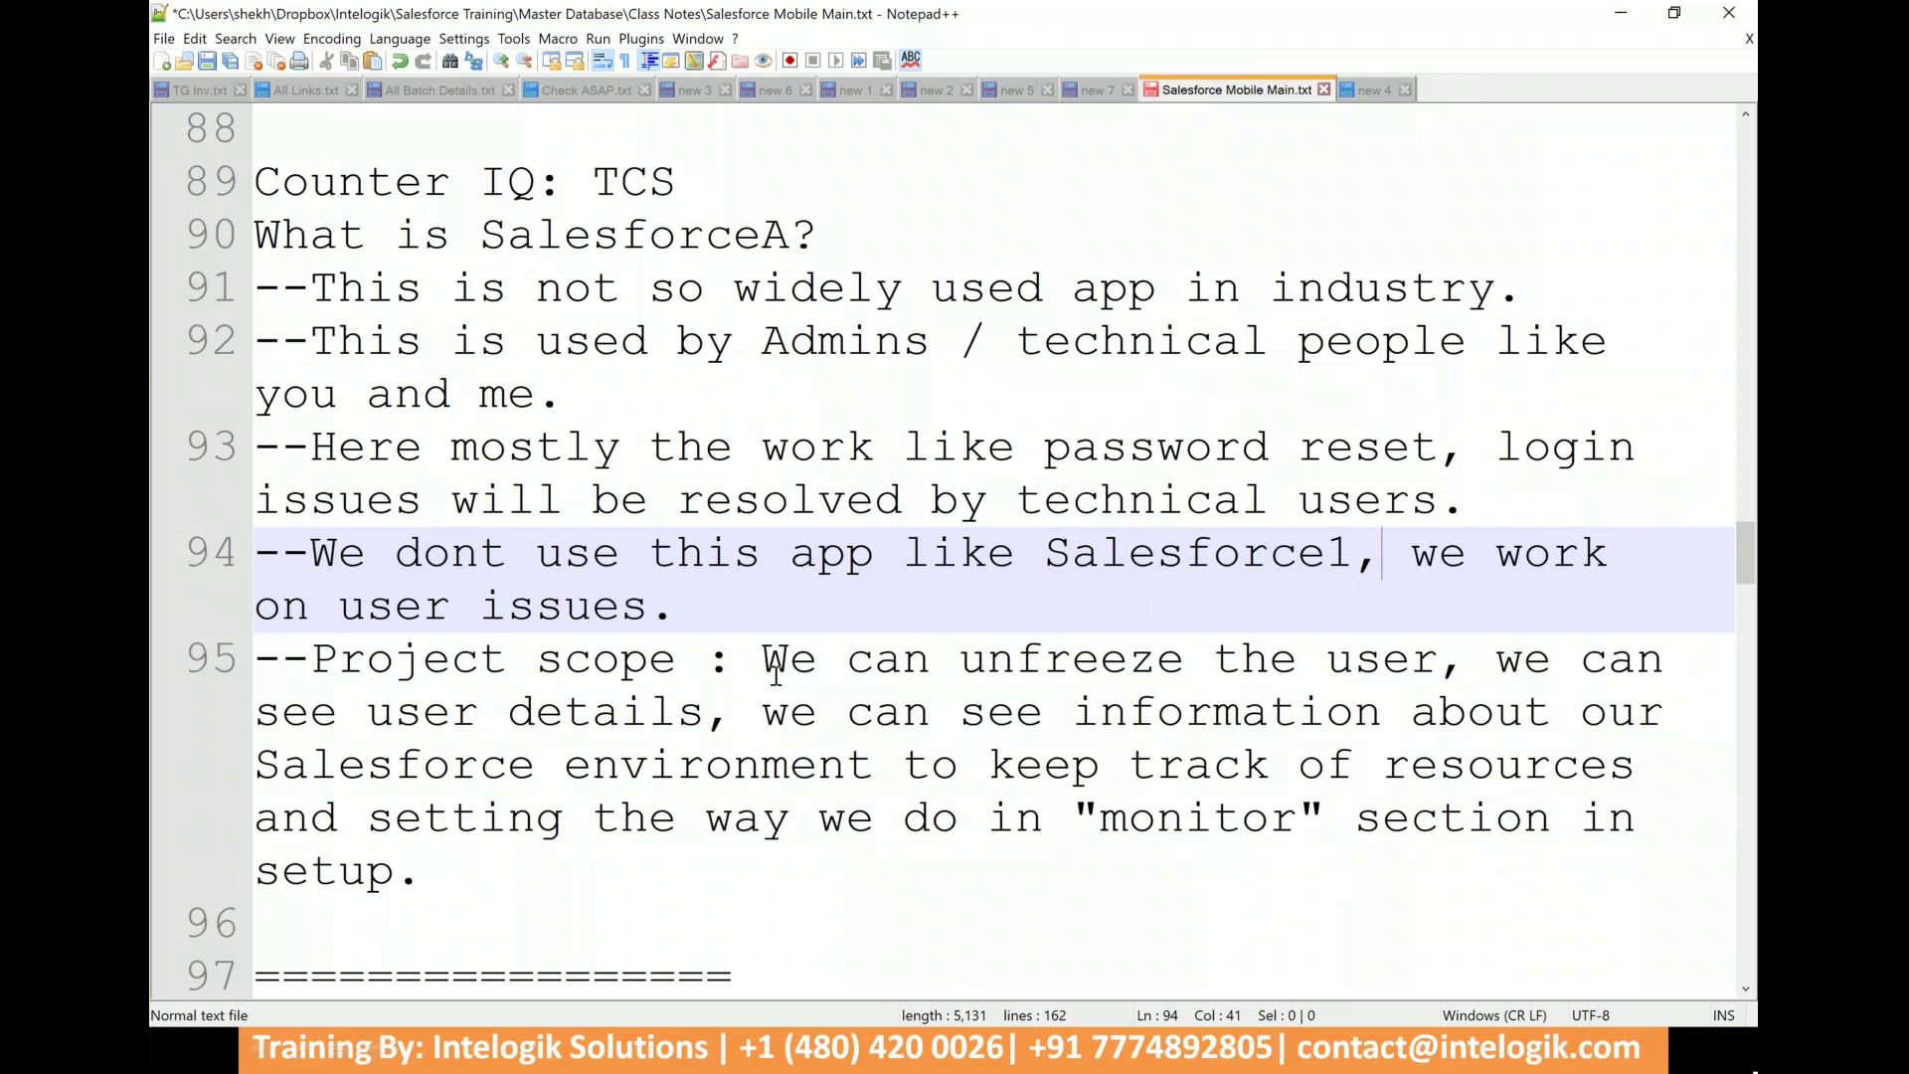
{"action": "left_click_drag", "start_coordinate": [762, 662], "coordinate": [838, 855]}
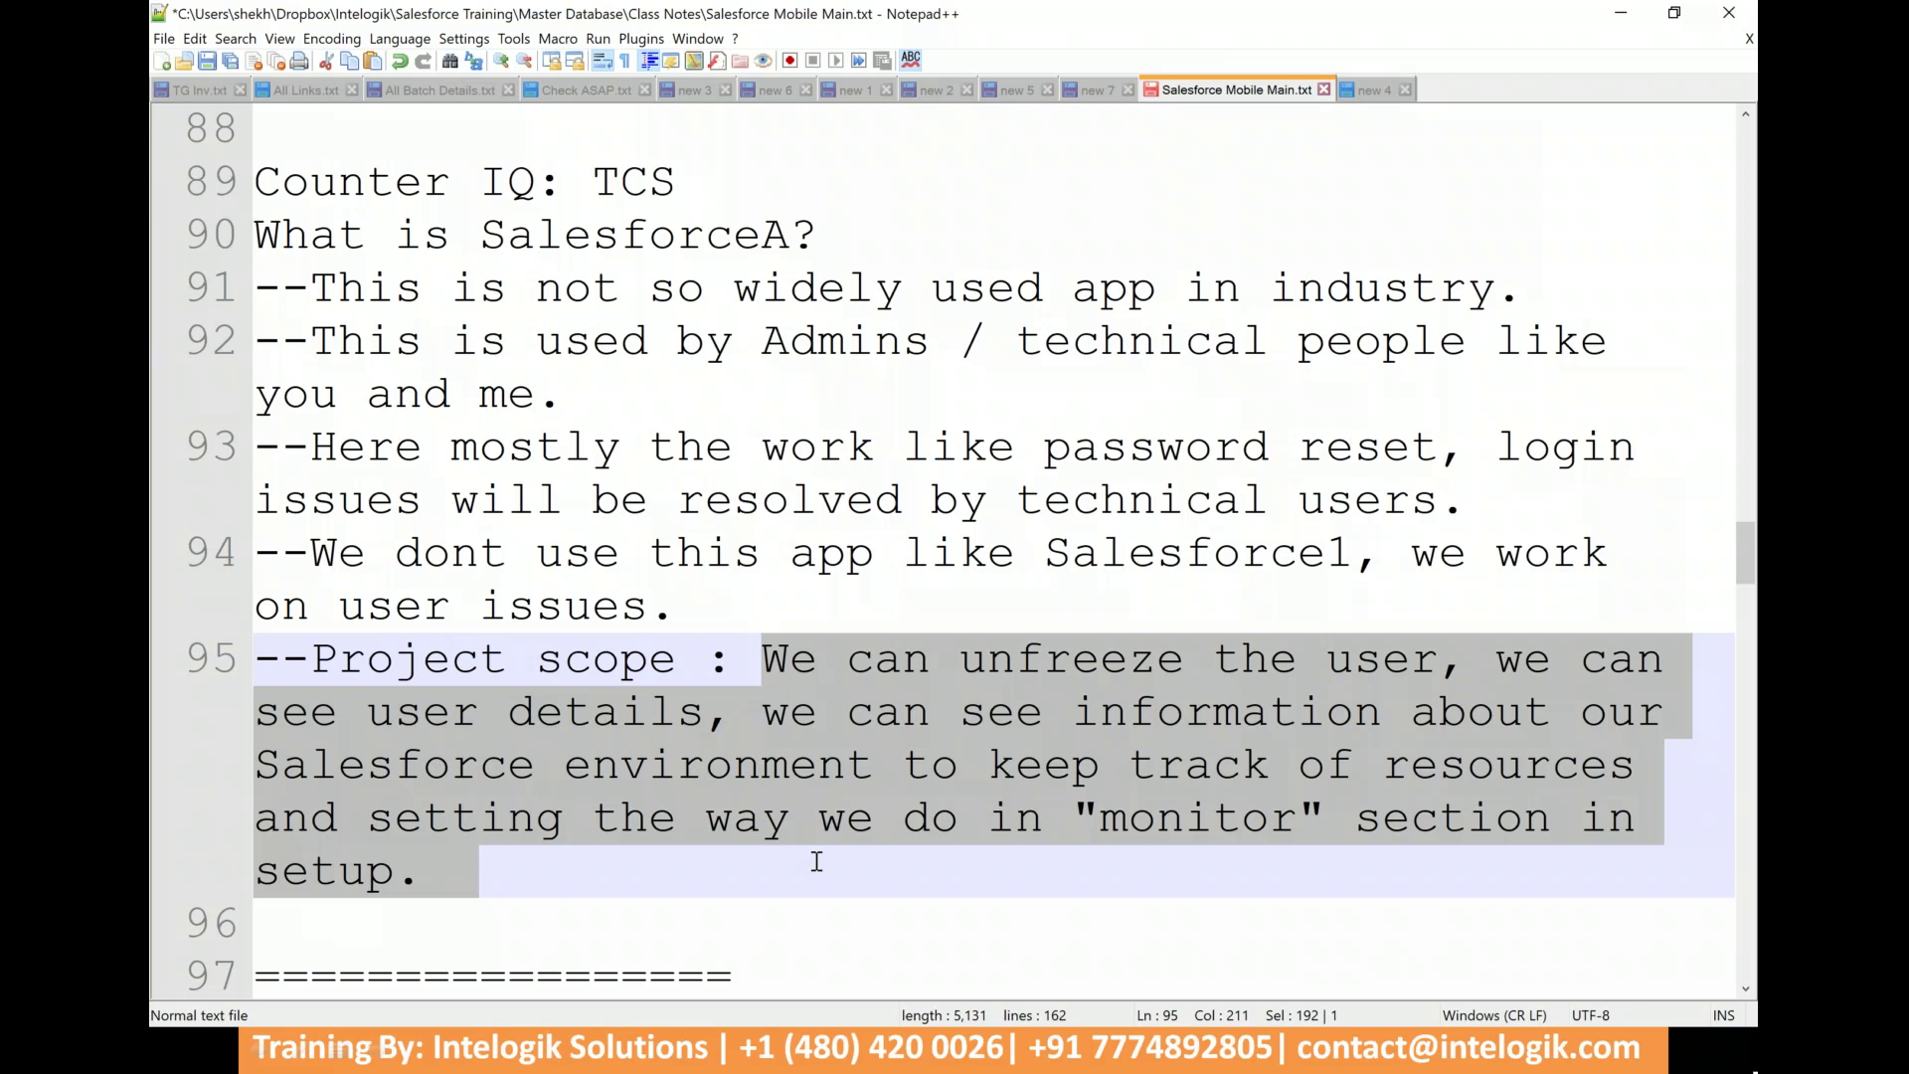
{"action": "left_click", "coordinate": [817, 861]}
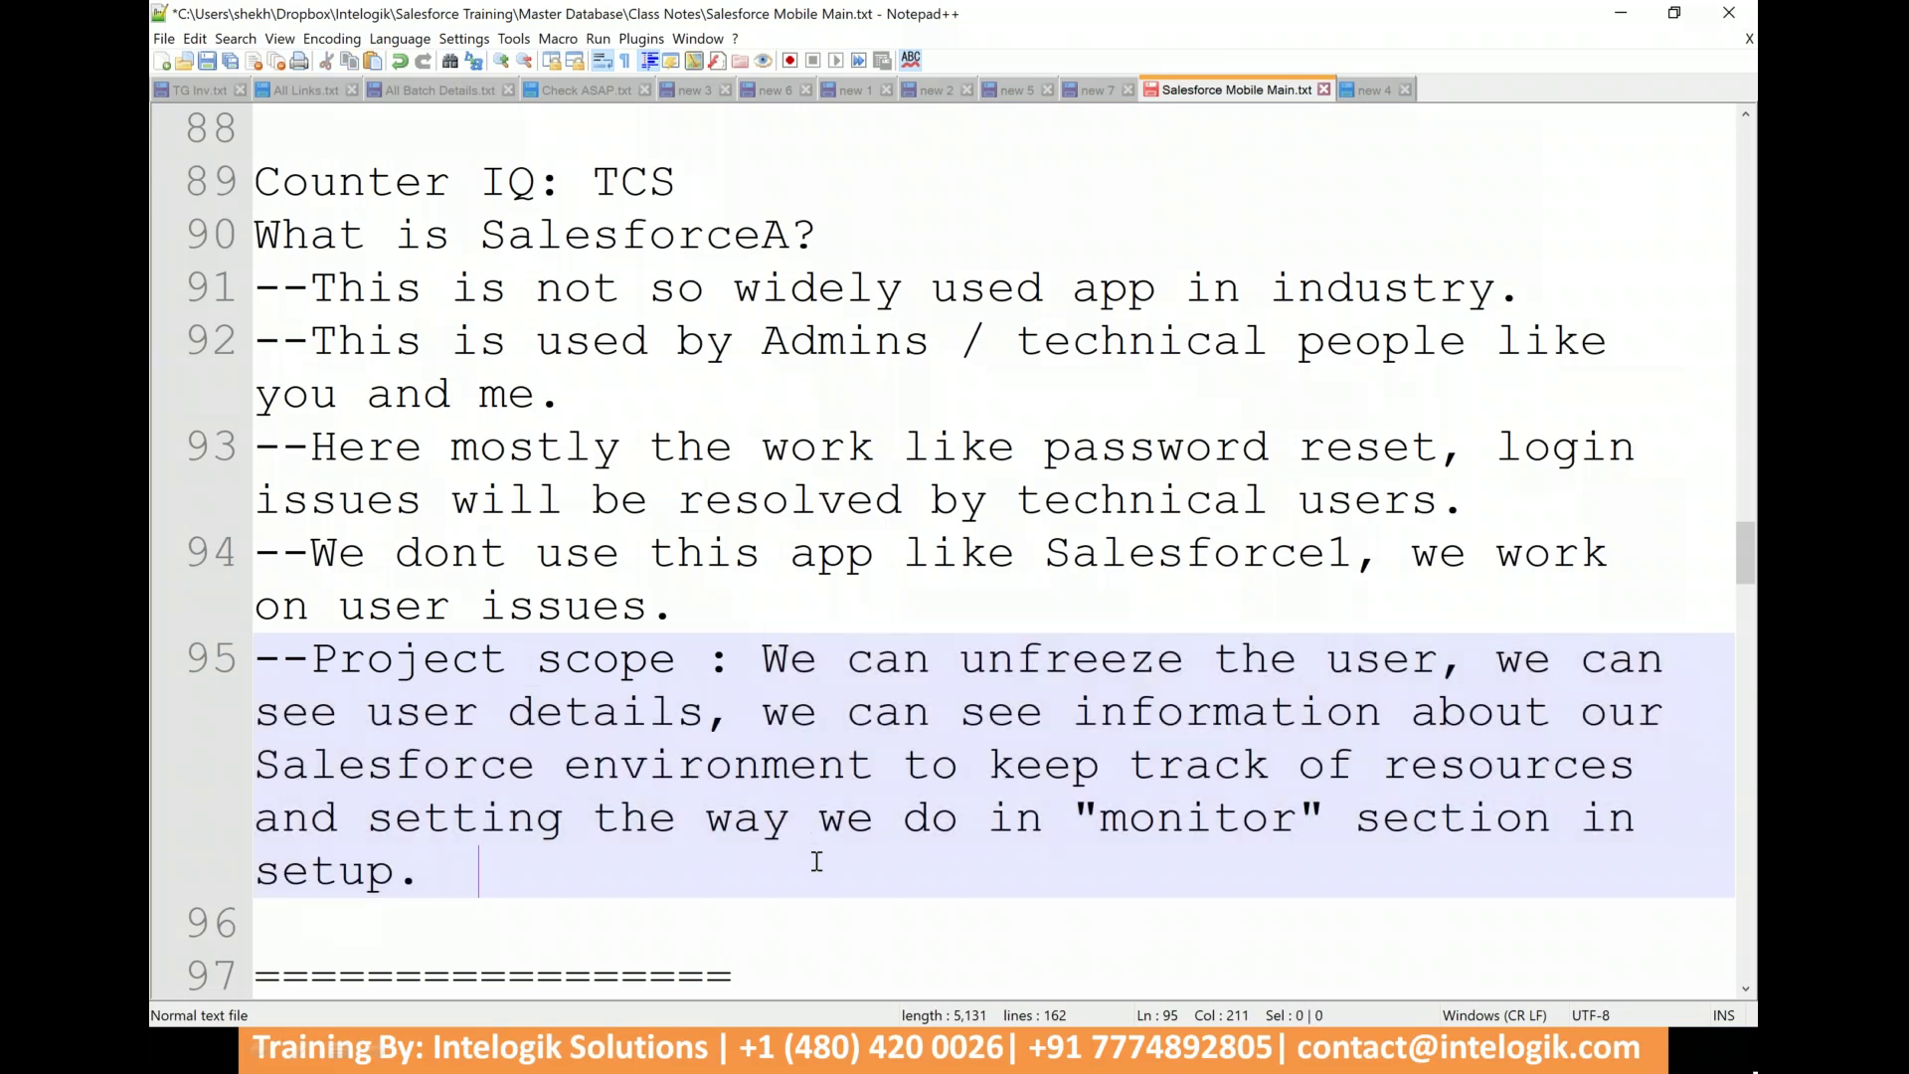
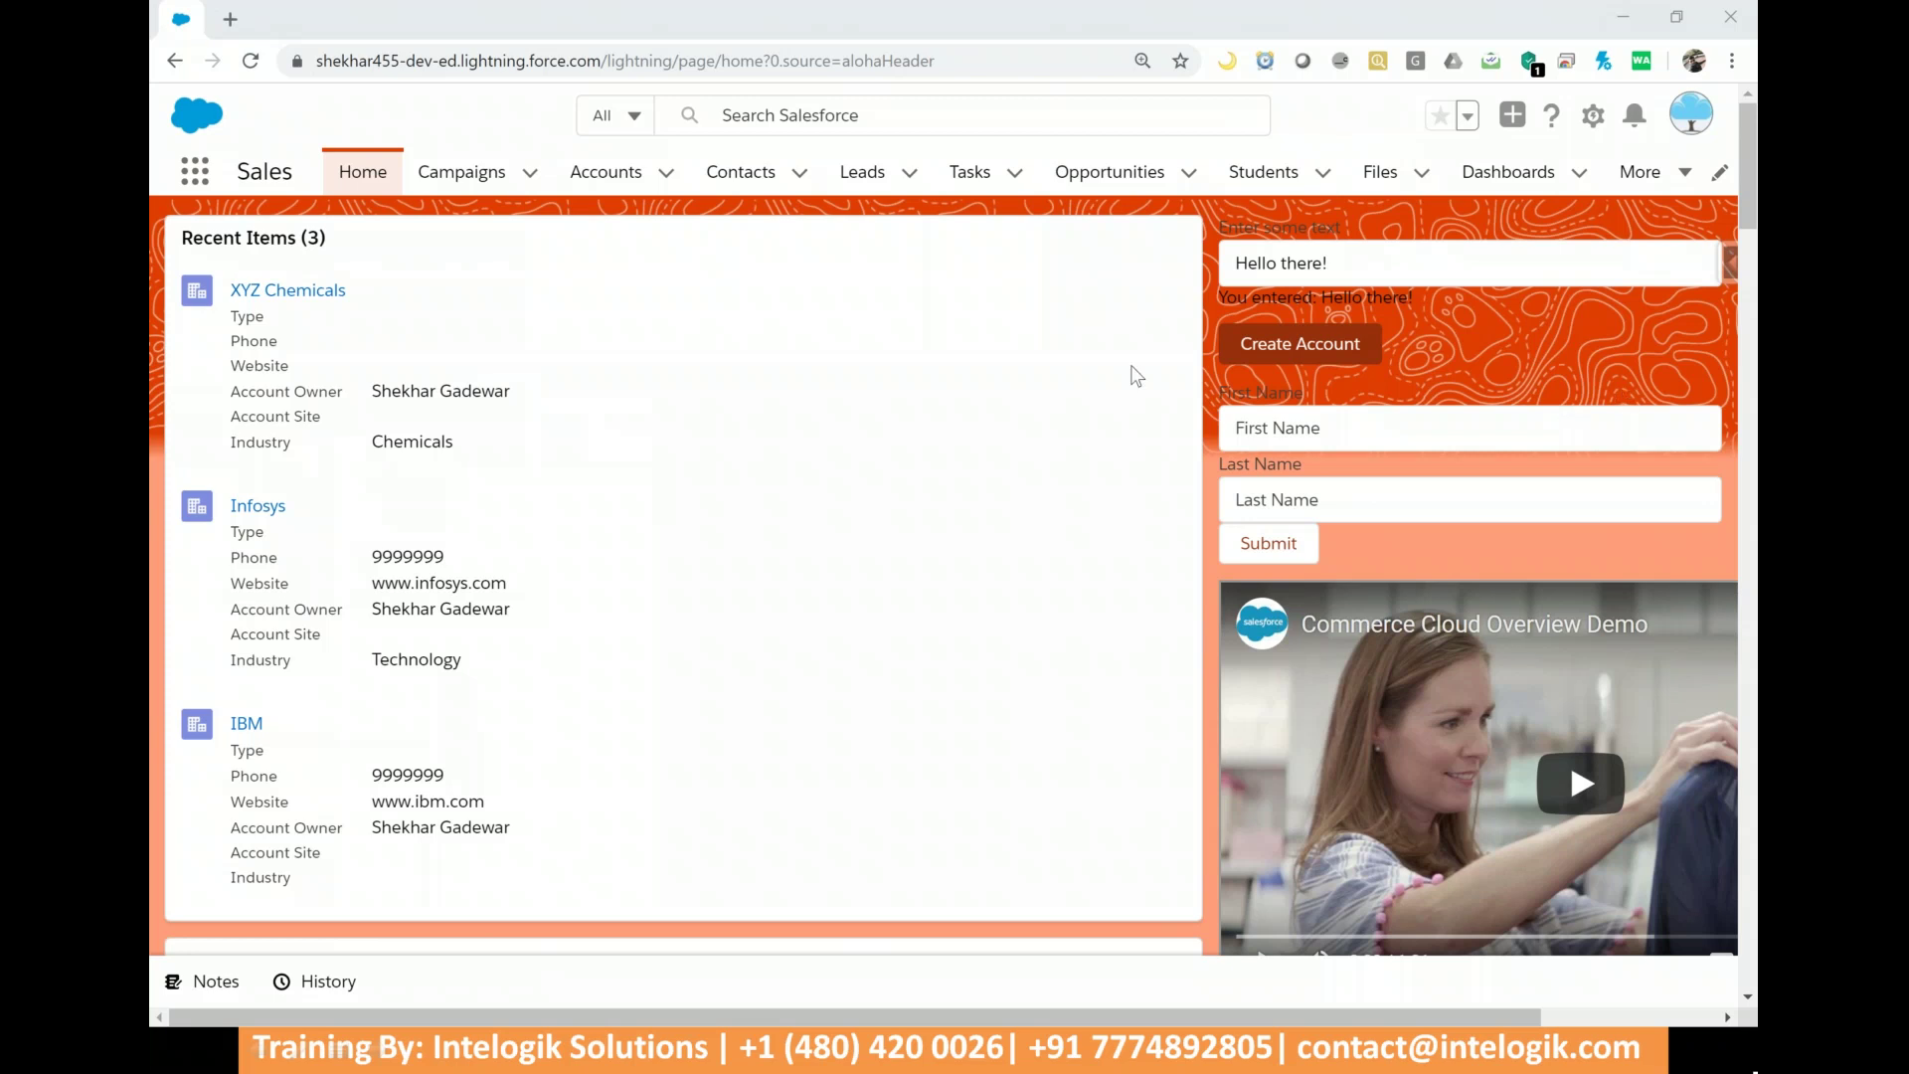
- Go from the Sales Home page to Setup Home via the gear menu
{"action": "left_click_drag", "start_coordinate": [1646, 84], "coordinate": [1581, 80]}
{"action": "left_click_drag", "start_coordinate": [1149, 242], "coordinate": [1184, 388]}
{"action": "left_click_drag", "start_coordinate": [1193, 308], "coordinate": [1362, 184]}
{"action": "left_click_drag", "start_coordinate": [418, 427], "coordinate": [457, 572]}
{"action": "mouse_move", "coordinate": [447, 463]}
{"action": "left_mouse_down"}
{"action": "mouse_move", "coordinate": [597, 363]}
{"action": "mouse_move", "coordinate": [701, 251]}
{"action": "left_mouse_up"}
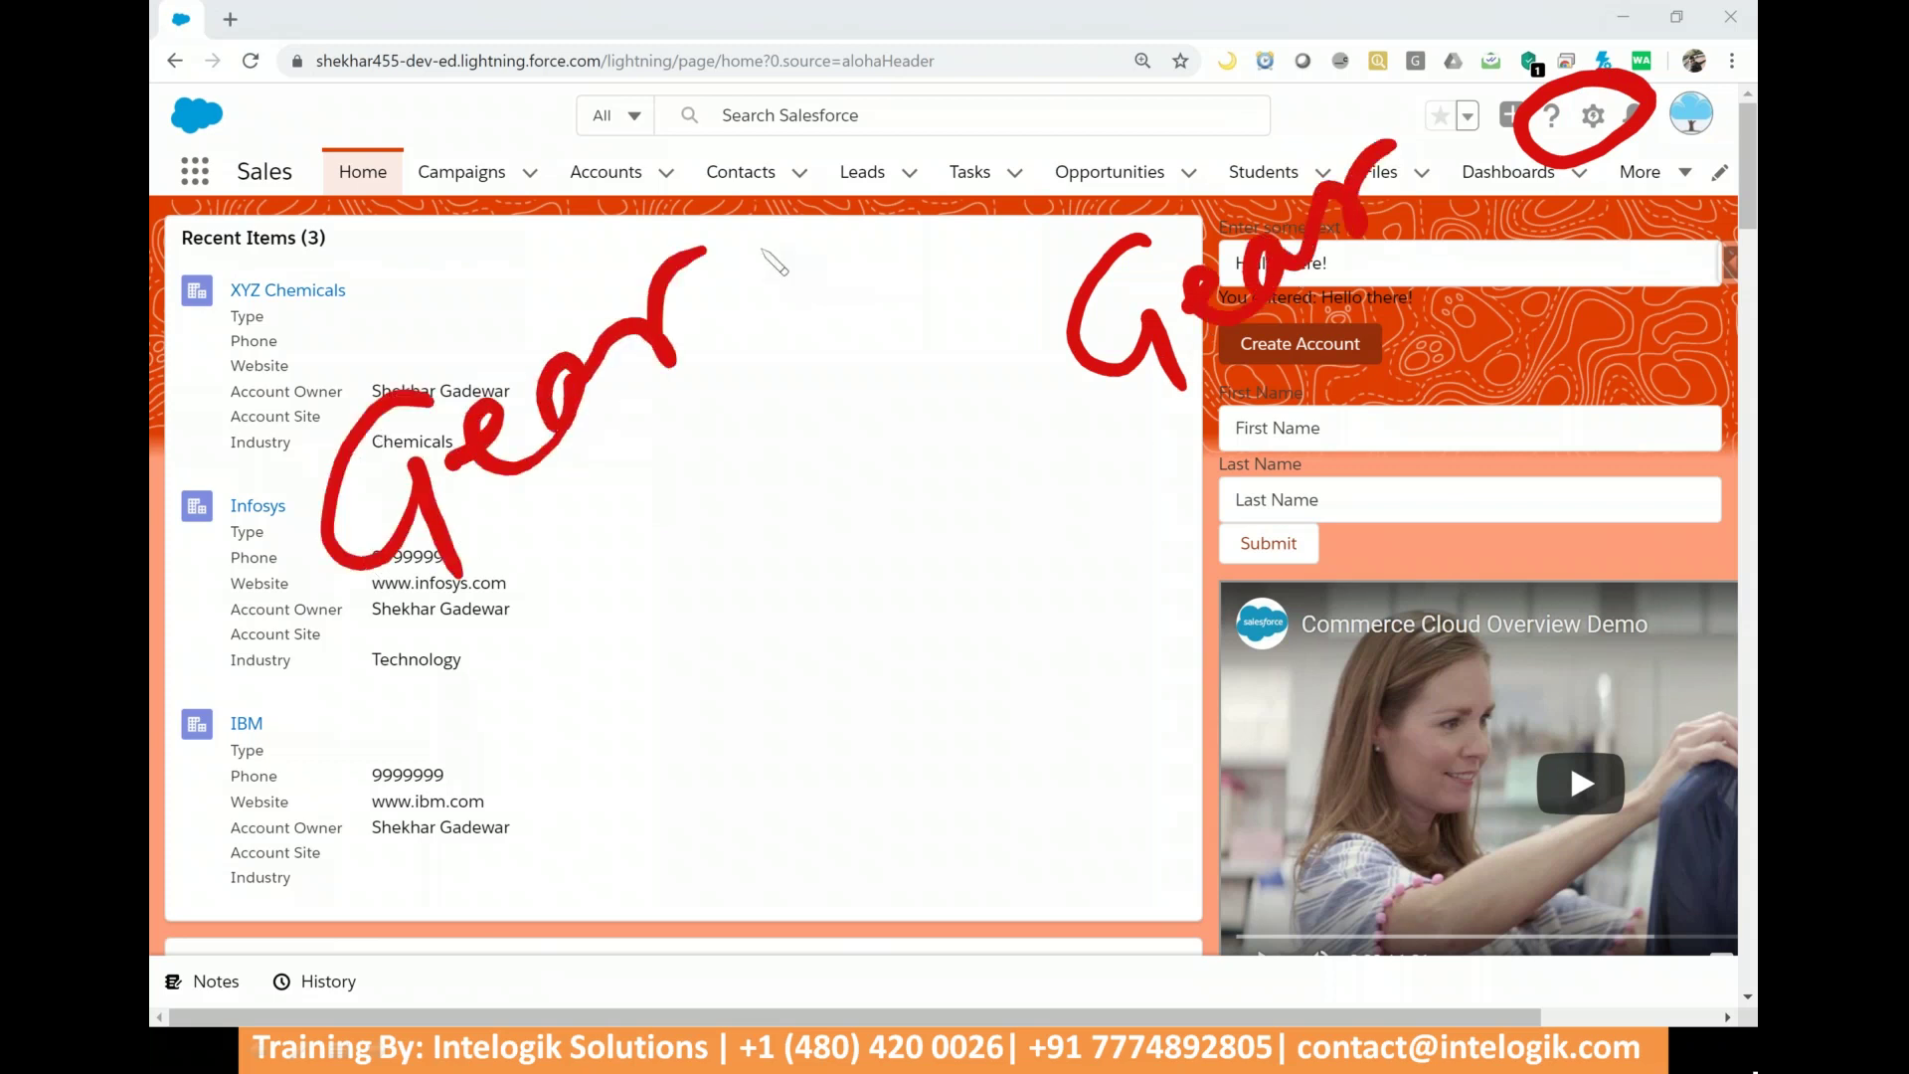
{"action": "key", "text": "e"}
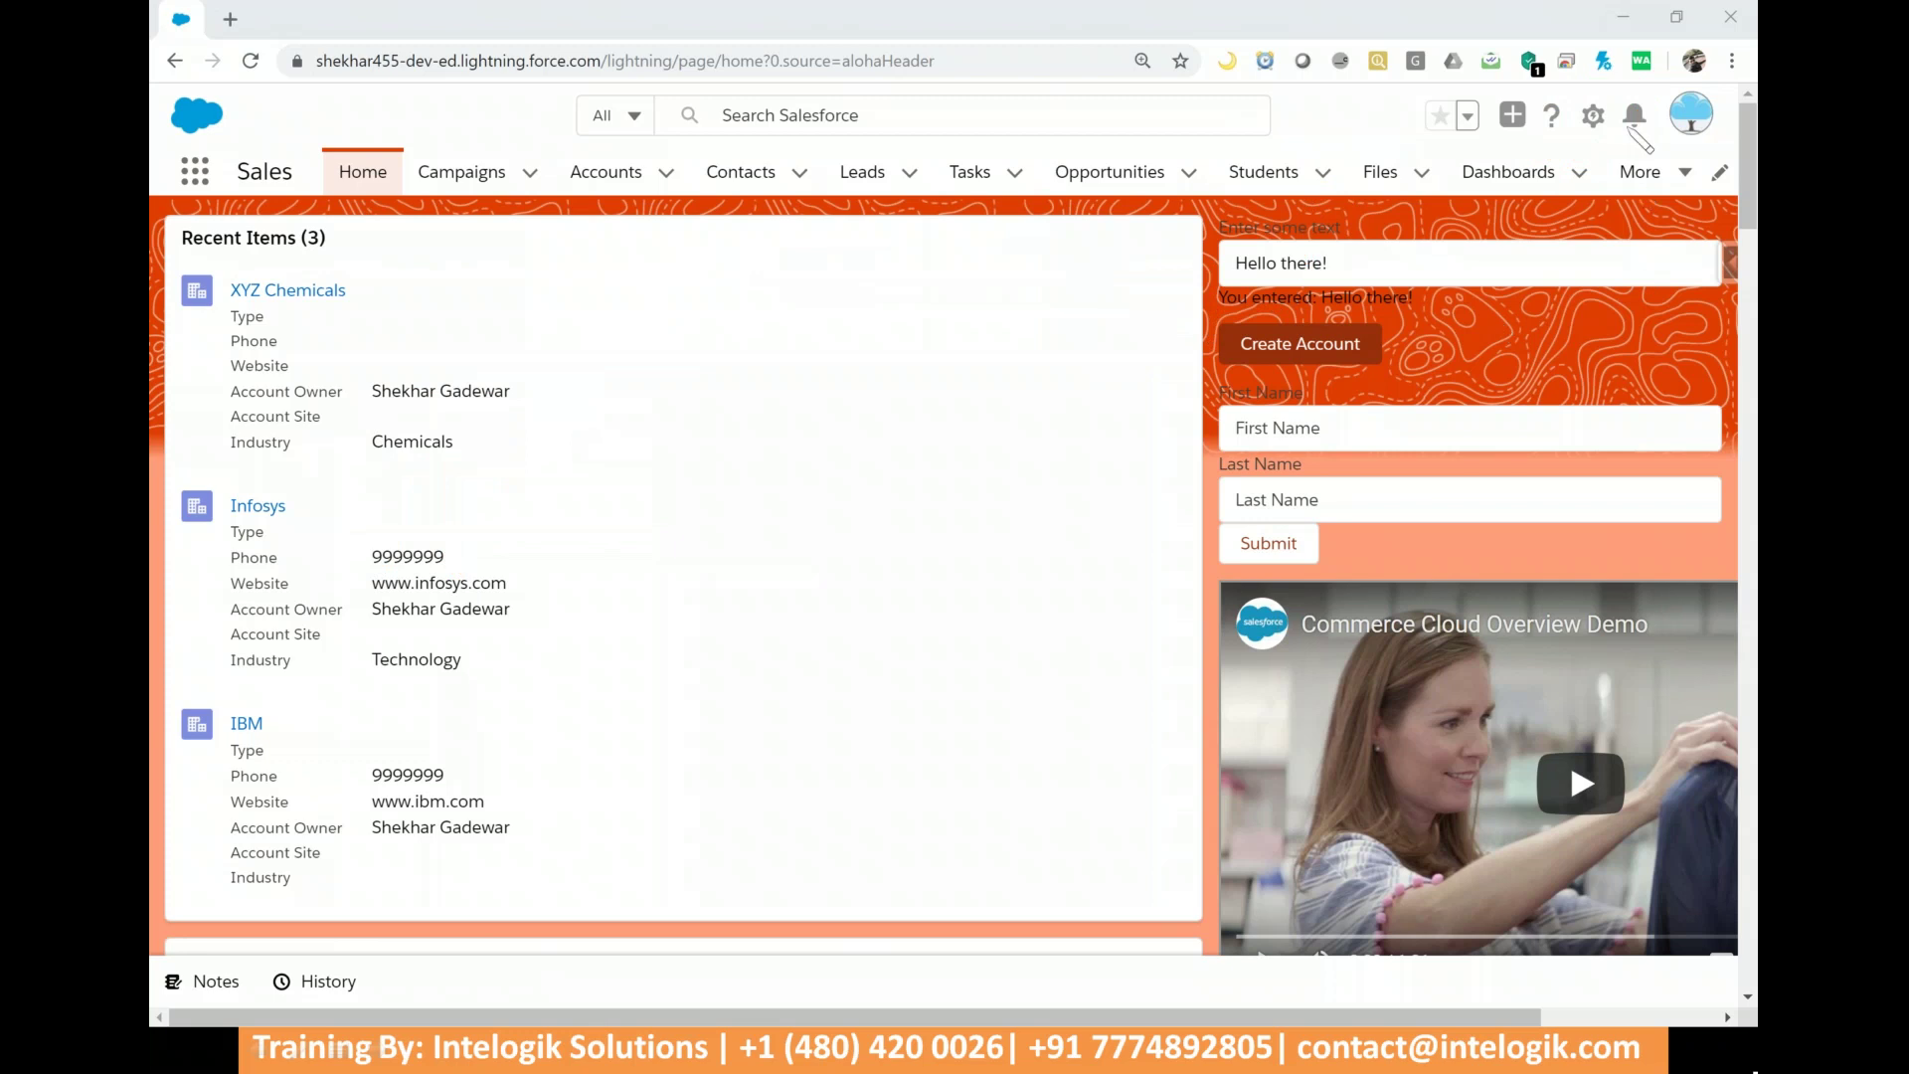
{"action": "left_click", "coordinate": [1595, 116]}
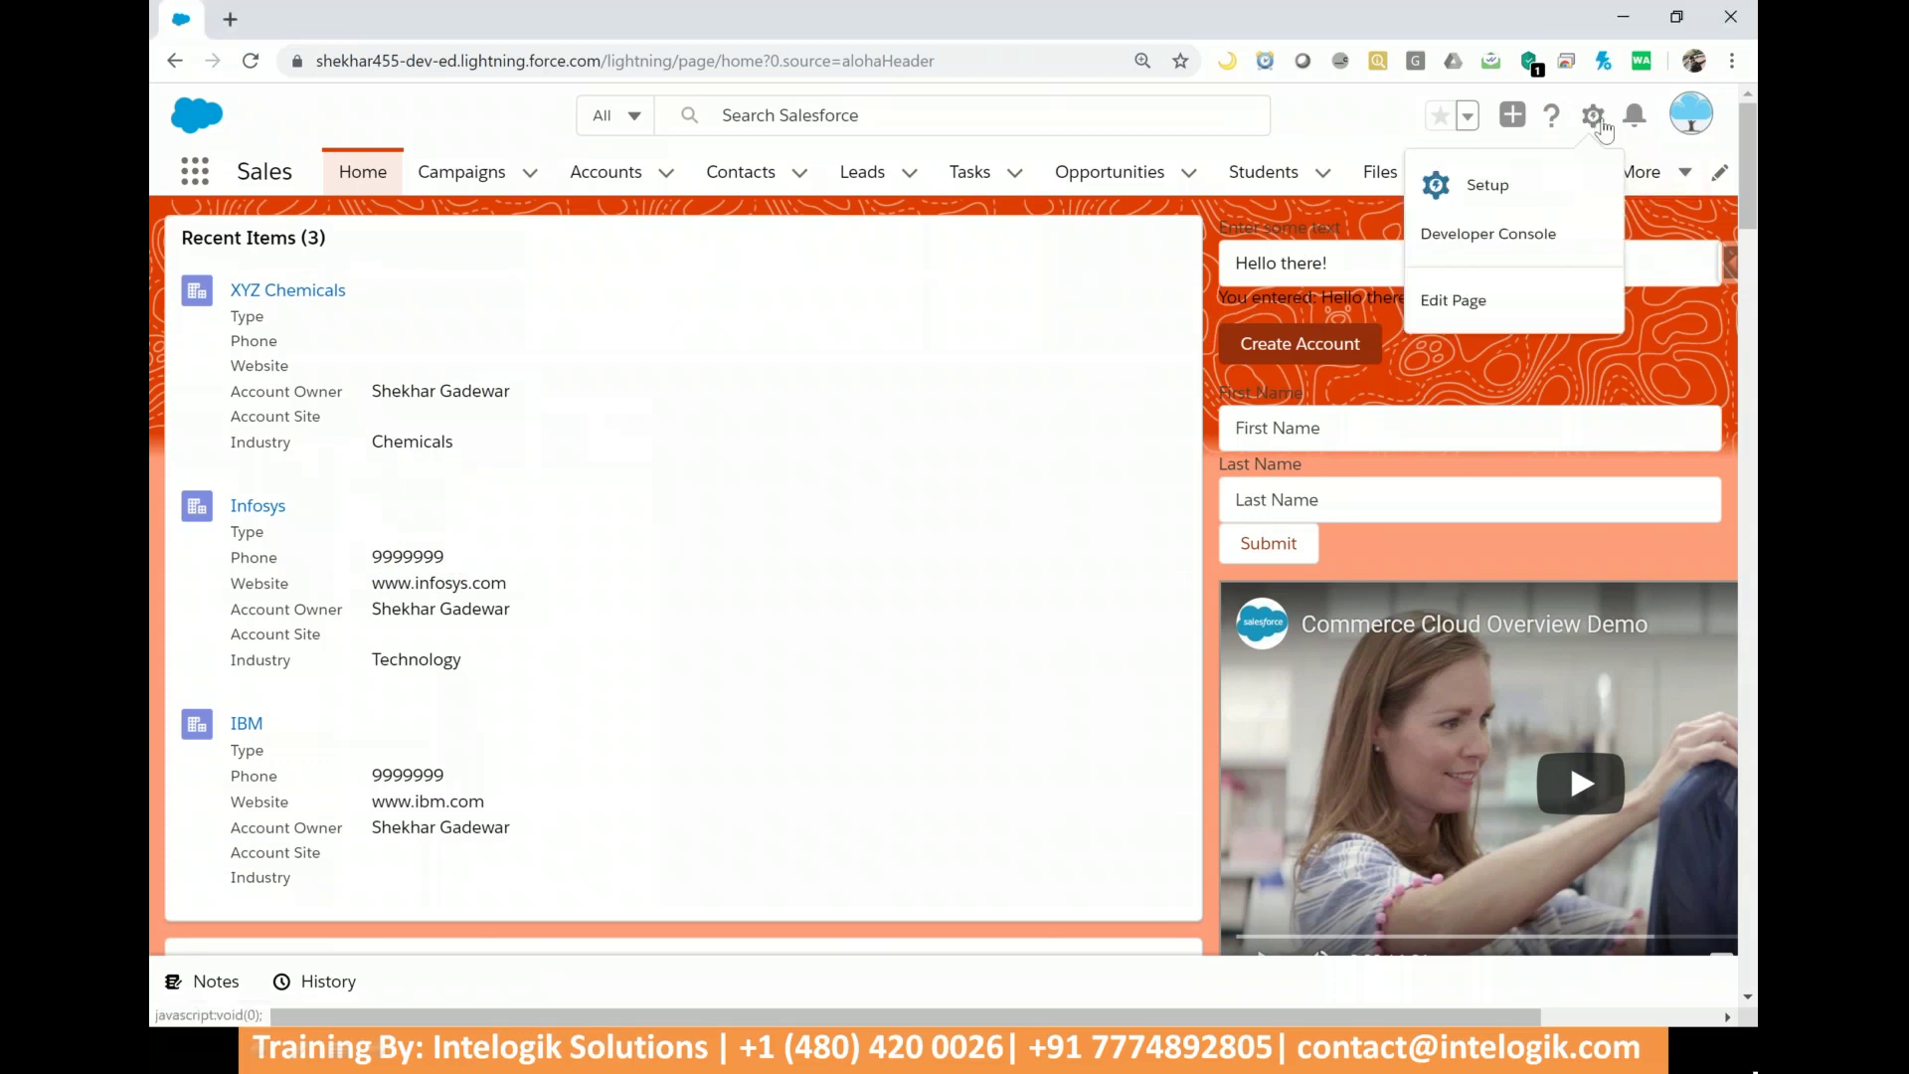
{"action": "left_click", "coordinate": [1553, 198]}
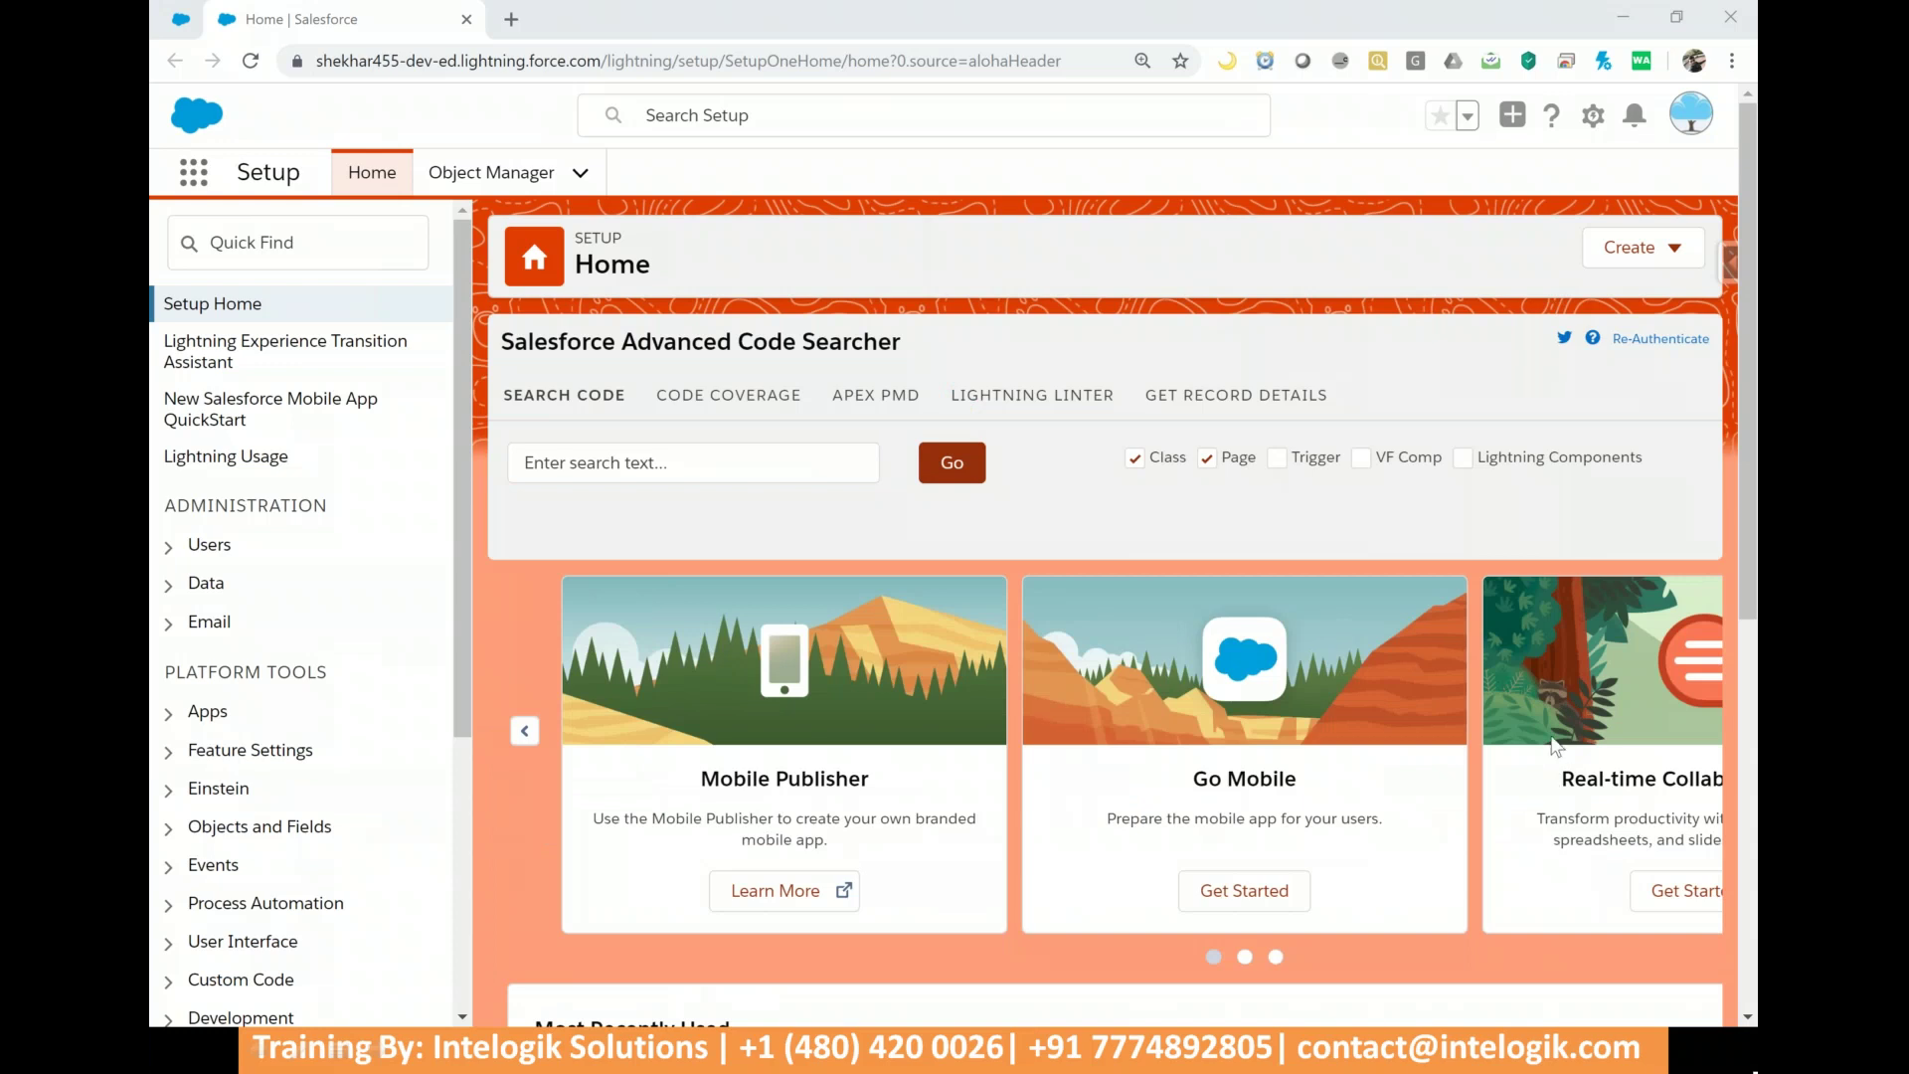
- Search Setup Quick Find for 'app bu' and open Lightning App Builder
{"action": "left_click", "coordinate": [382, 234]}
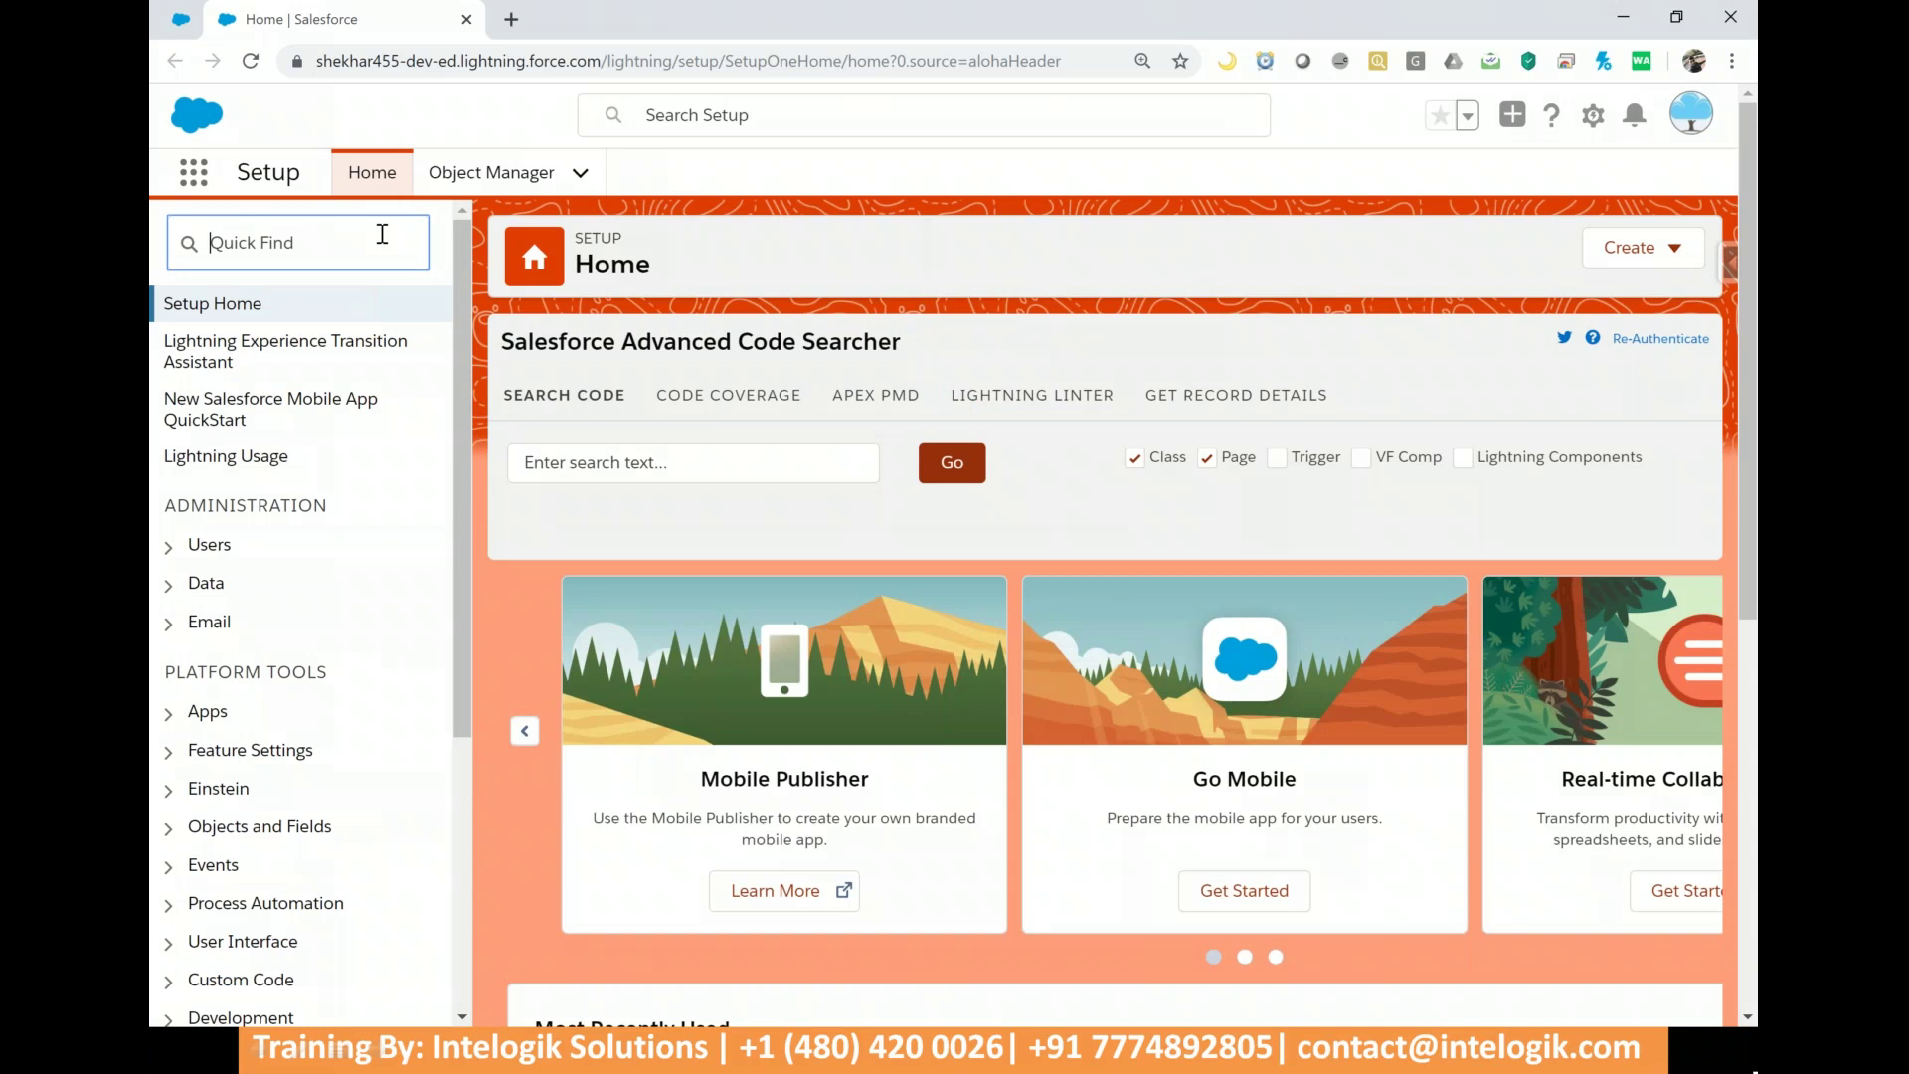
{"action": "type", "text": "a"}
{"action": "type", "text": "pp bu"}
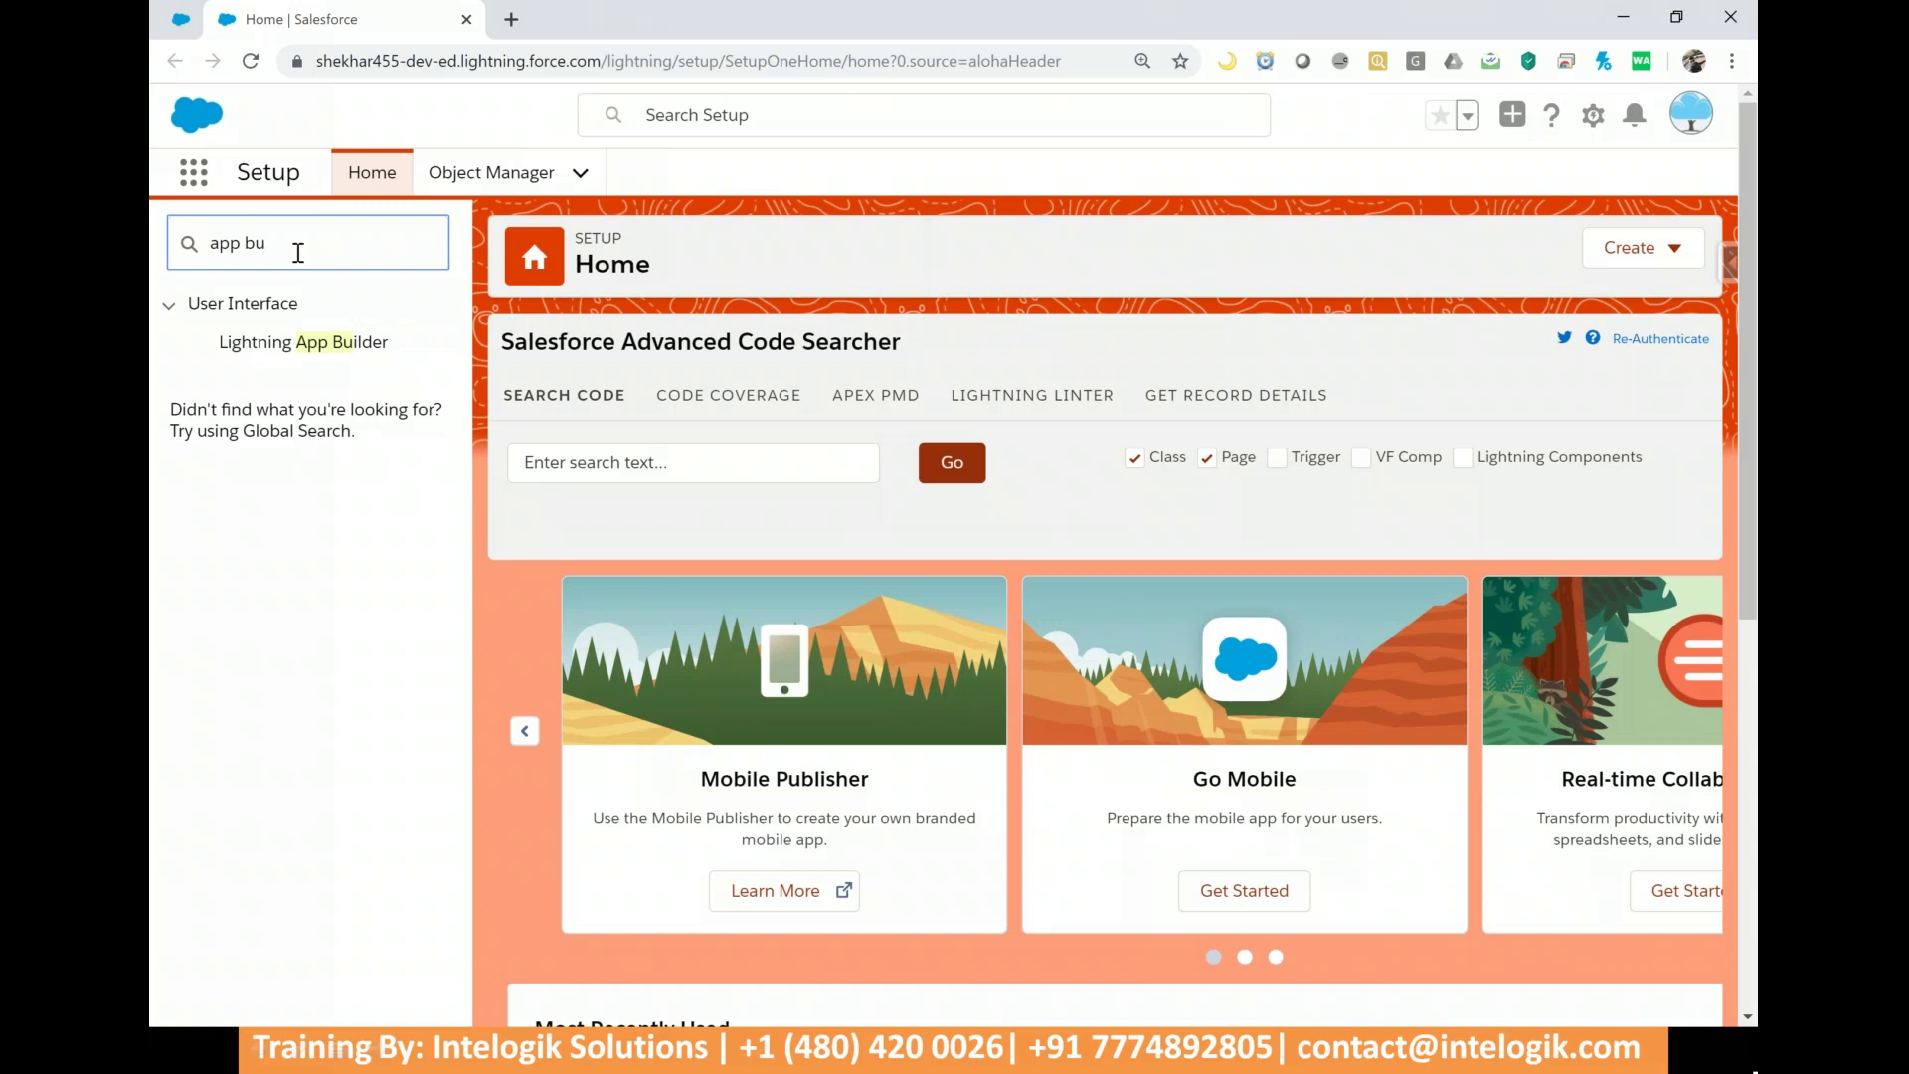
{"action": "left_click", "coordinate": [293, 350]}
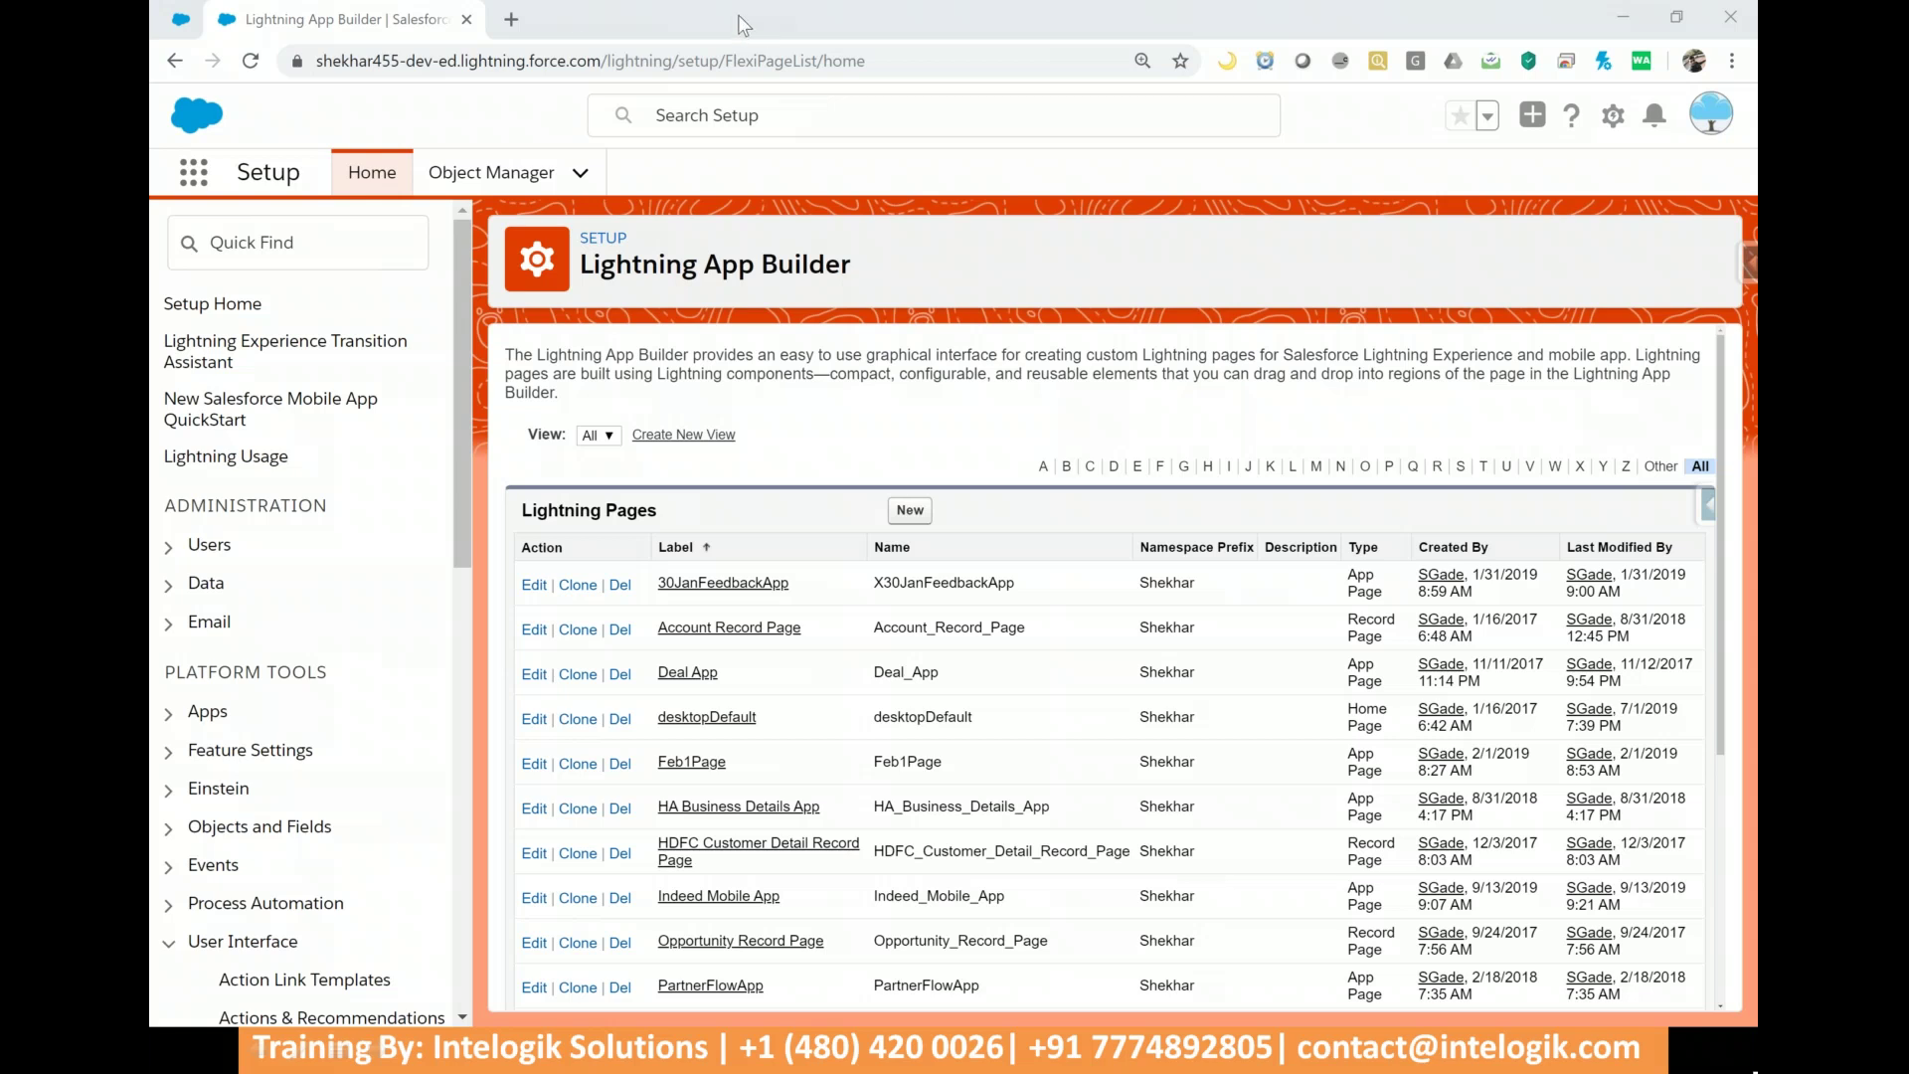
- Start a new Lightning page with the New button above the Lightning Pages list
{"action": "left_click", "coordinate": [910, 510]}
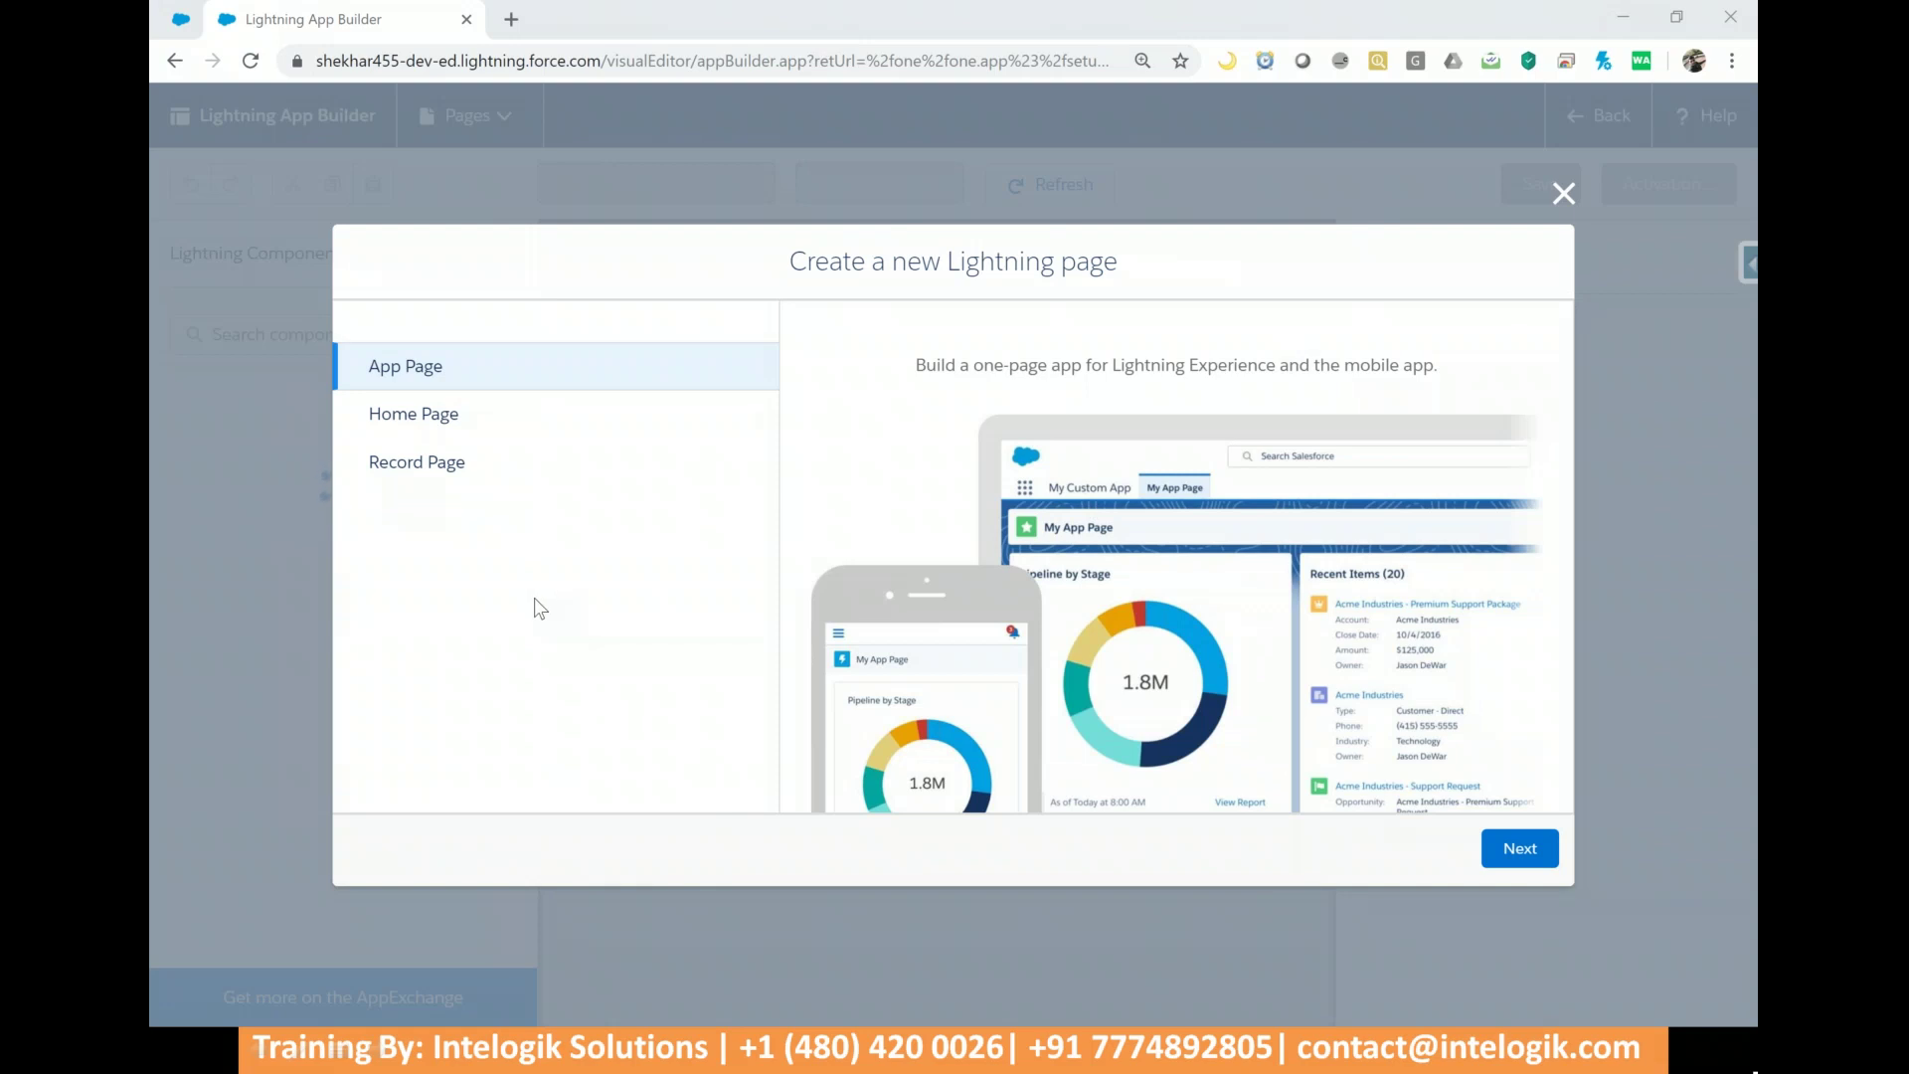
- Look over the App Page type in the new-page wizard
{"action": "mouse_move", "coordinate": [545, 343]}
{"action": "left_mouse_down"}
{"action": "mouse_move", "coordinate": [595, 370]}
{"action": "mouse_move", "coordinate": [736, 253]}
{"action": "left_mouse_up"}
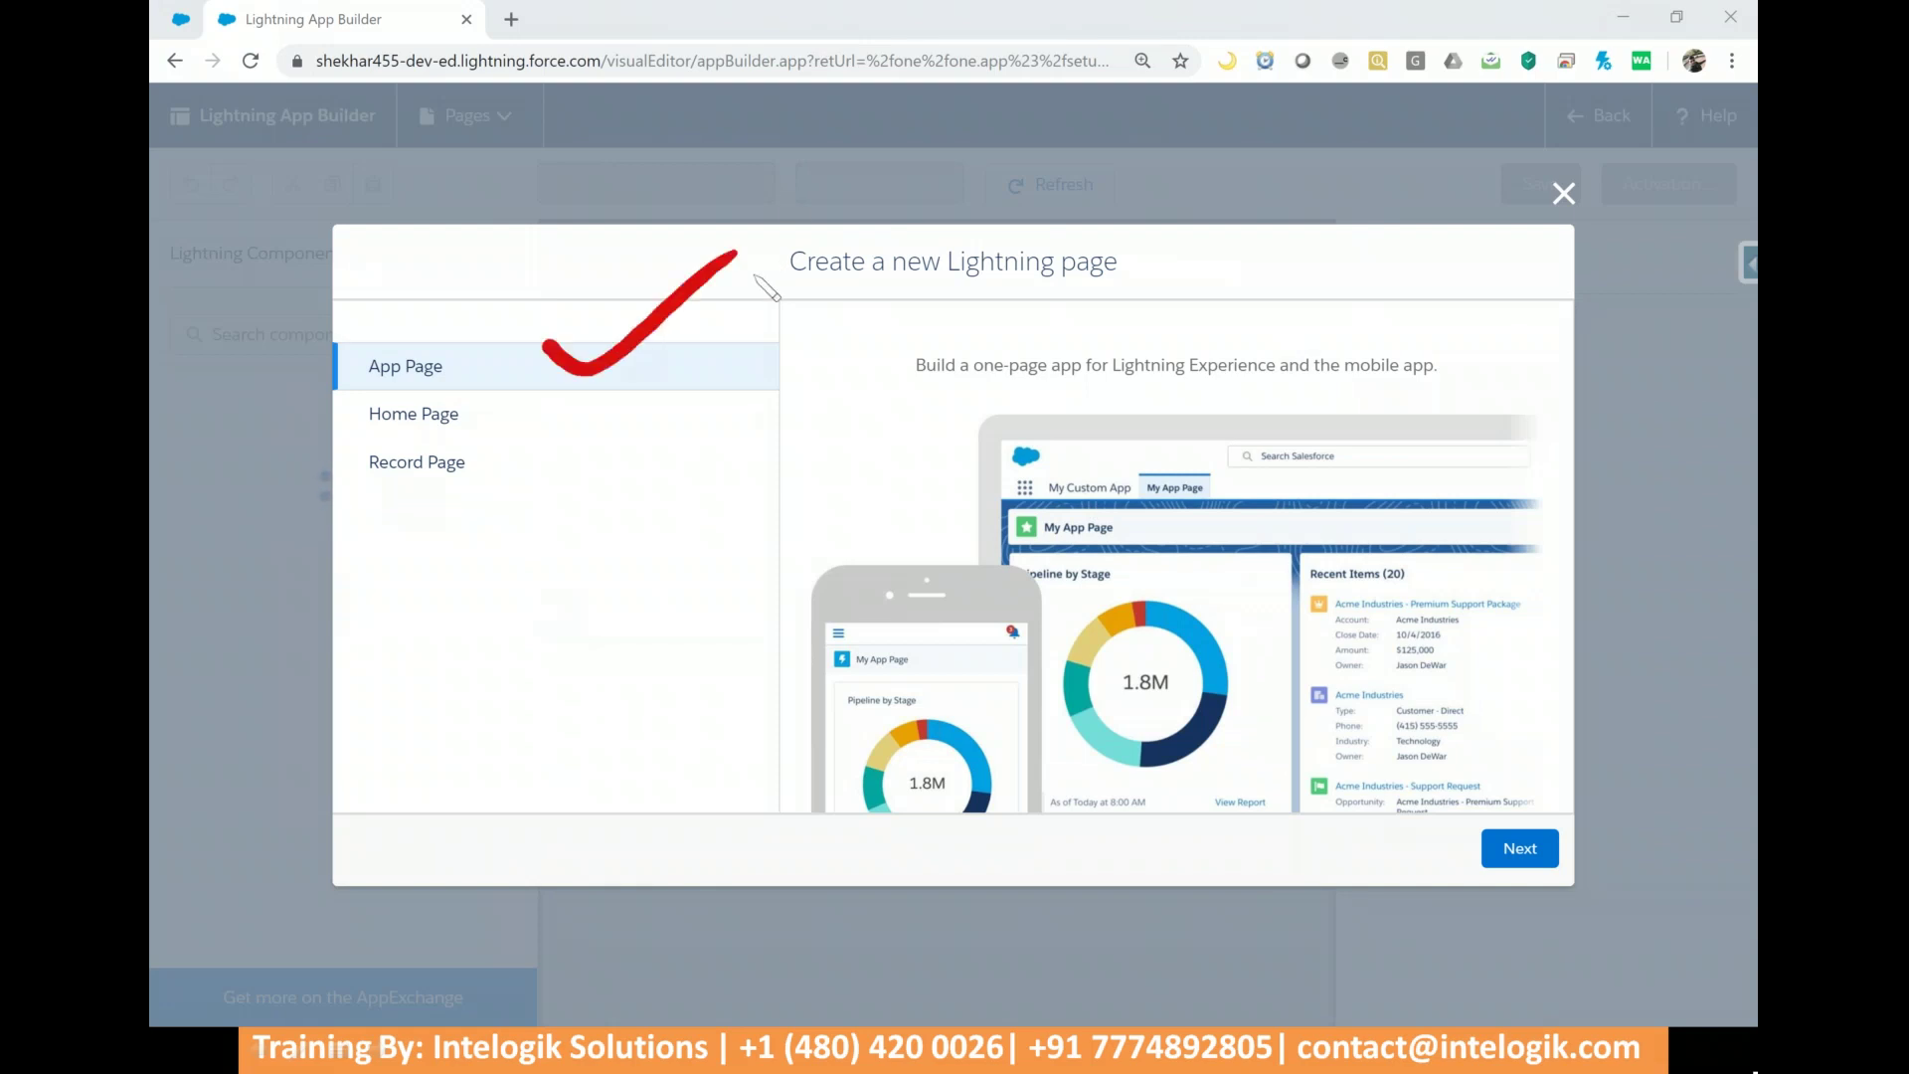
{"action": "mouse_move", "coordinate": [527, 403]}
{"action": "left_mouse_down"}
{"action": "mouse_move", "coordinate": [552, 425]}
{"action": "mouse_move", "coordinate": [691, 353]}
{"action": "left_mouse_up"}
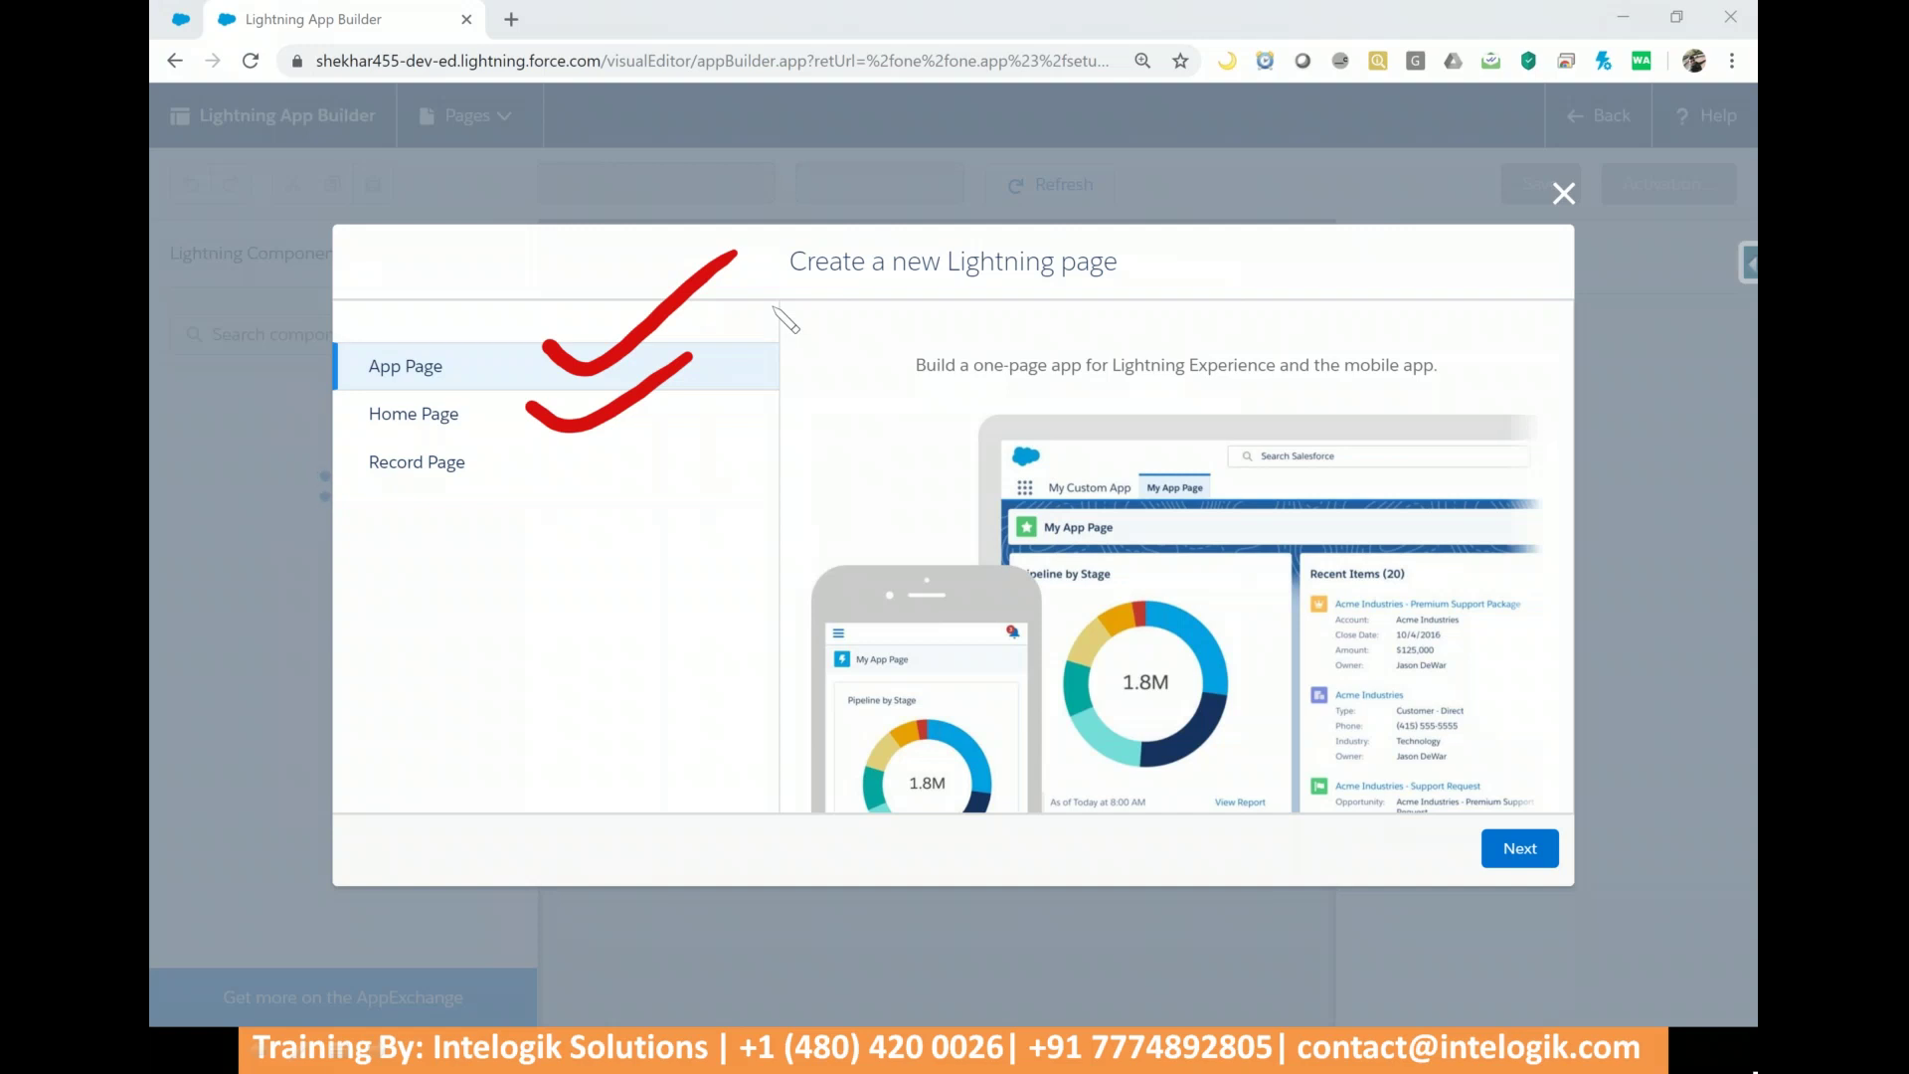
{"action": "mouse_move", "coordinate": [779, 444]}
{"action": "left_mouse_down"}
{"action": "mouse_move", "coordinate": [437, 606]}
{"action": "mouse_move", "coordinate": [538, 545]}
{"action": "left_mouse_up"}
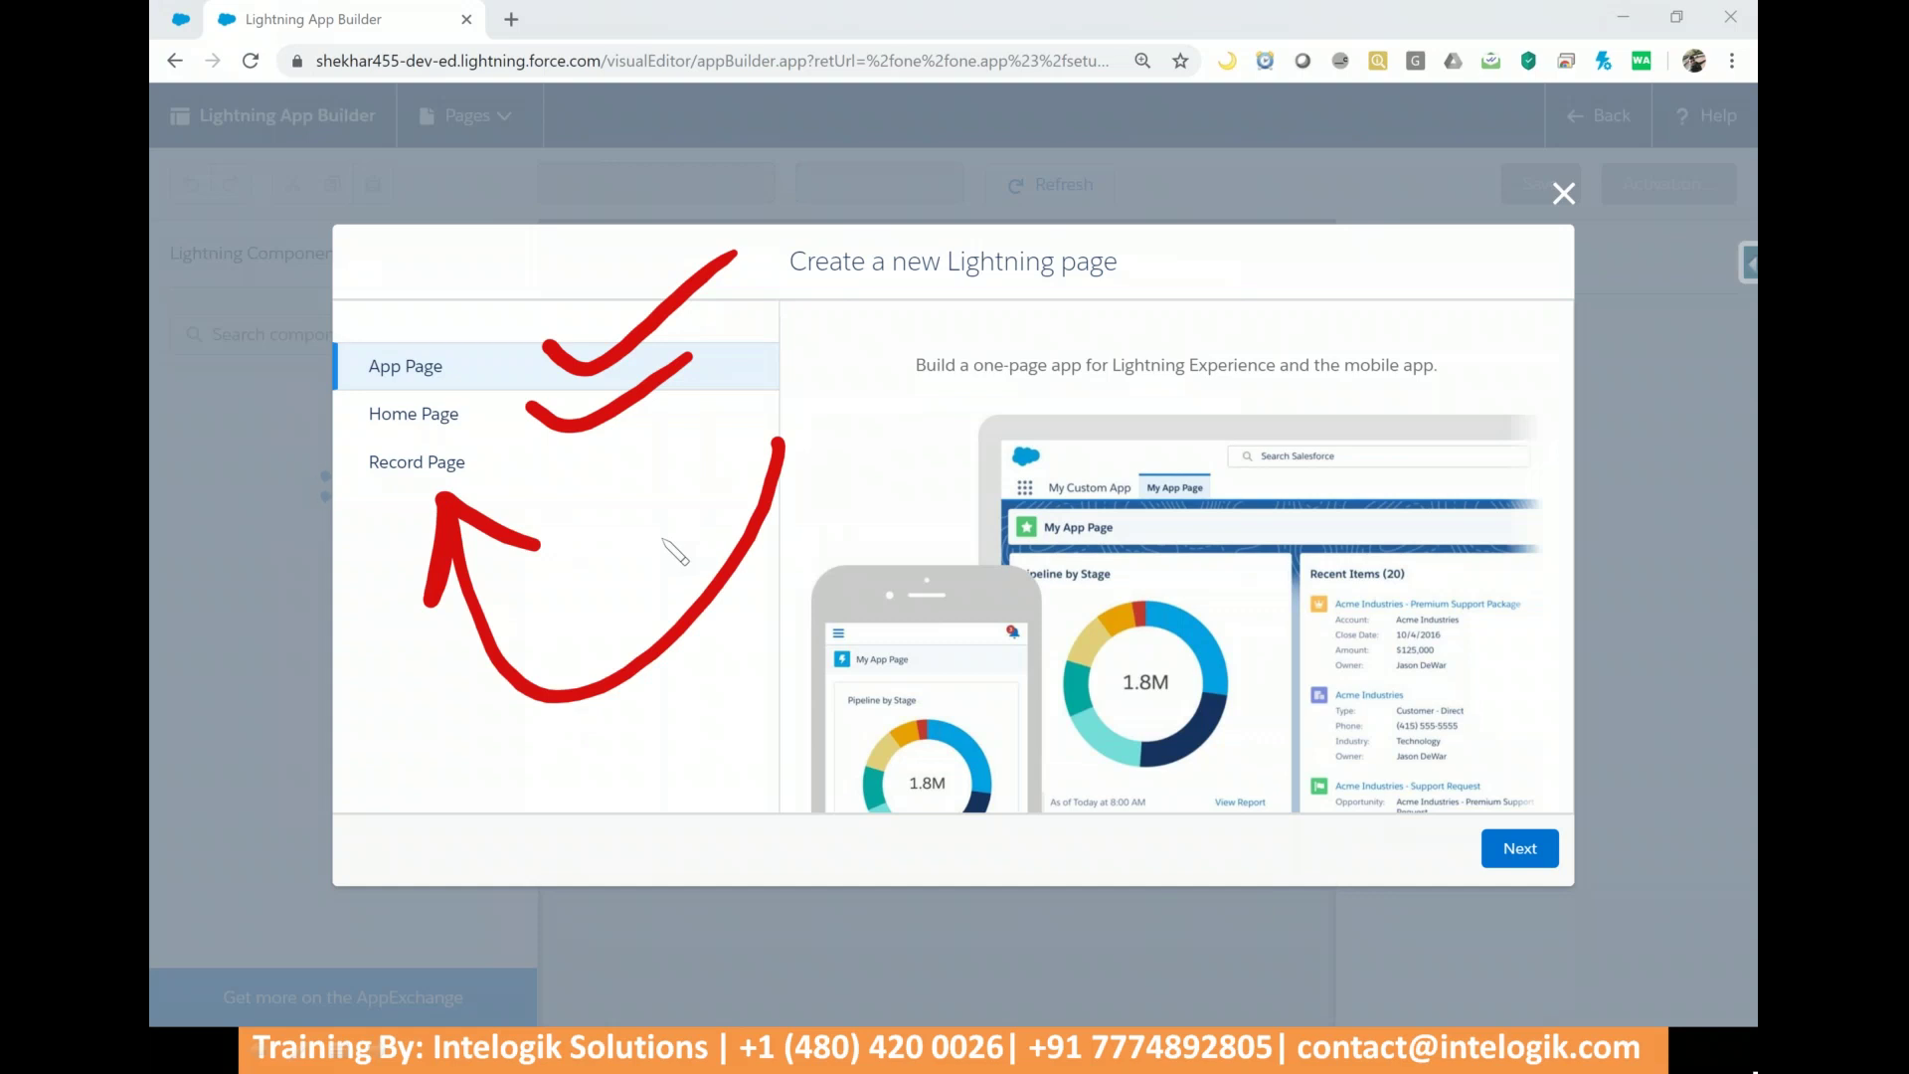
{"action": "key", "text": "e"}
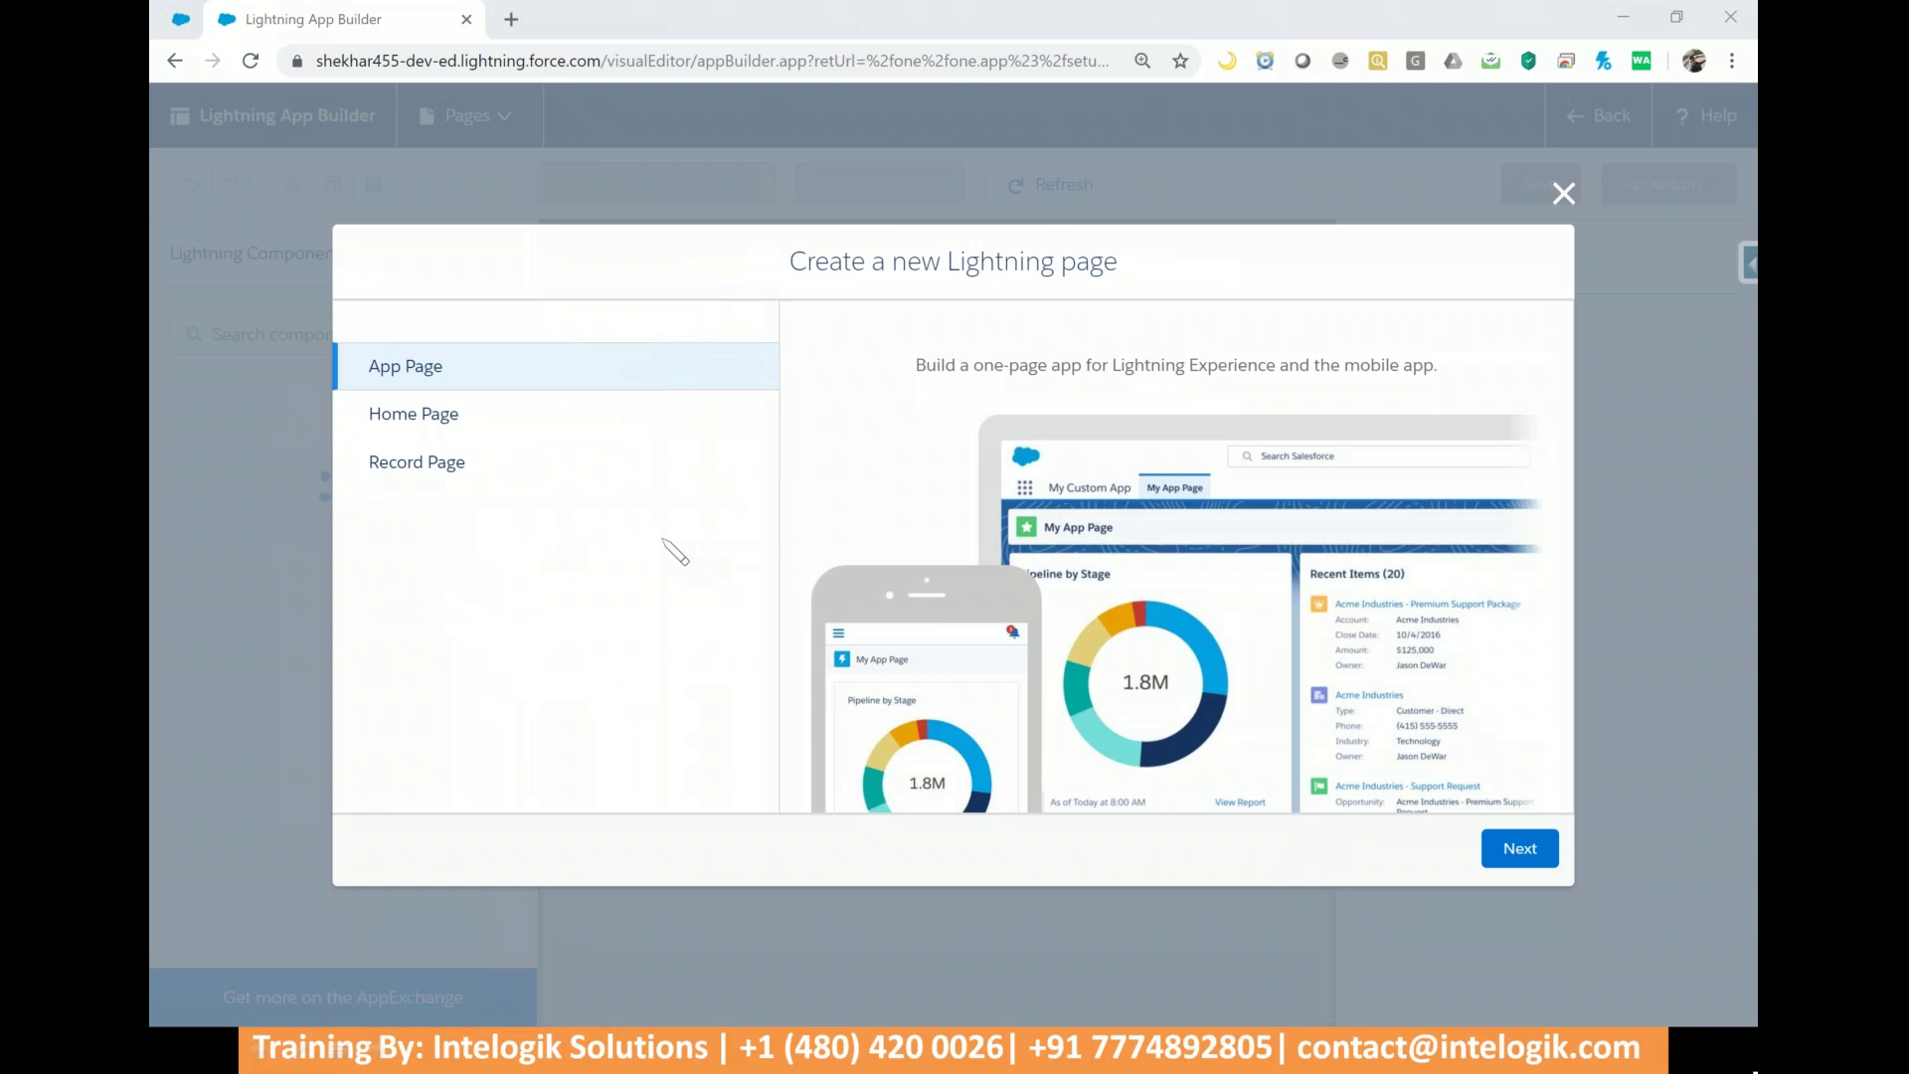
{"action": "left_click", "coordinate": [452, 370]}
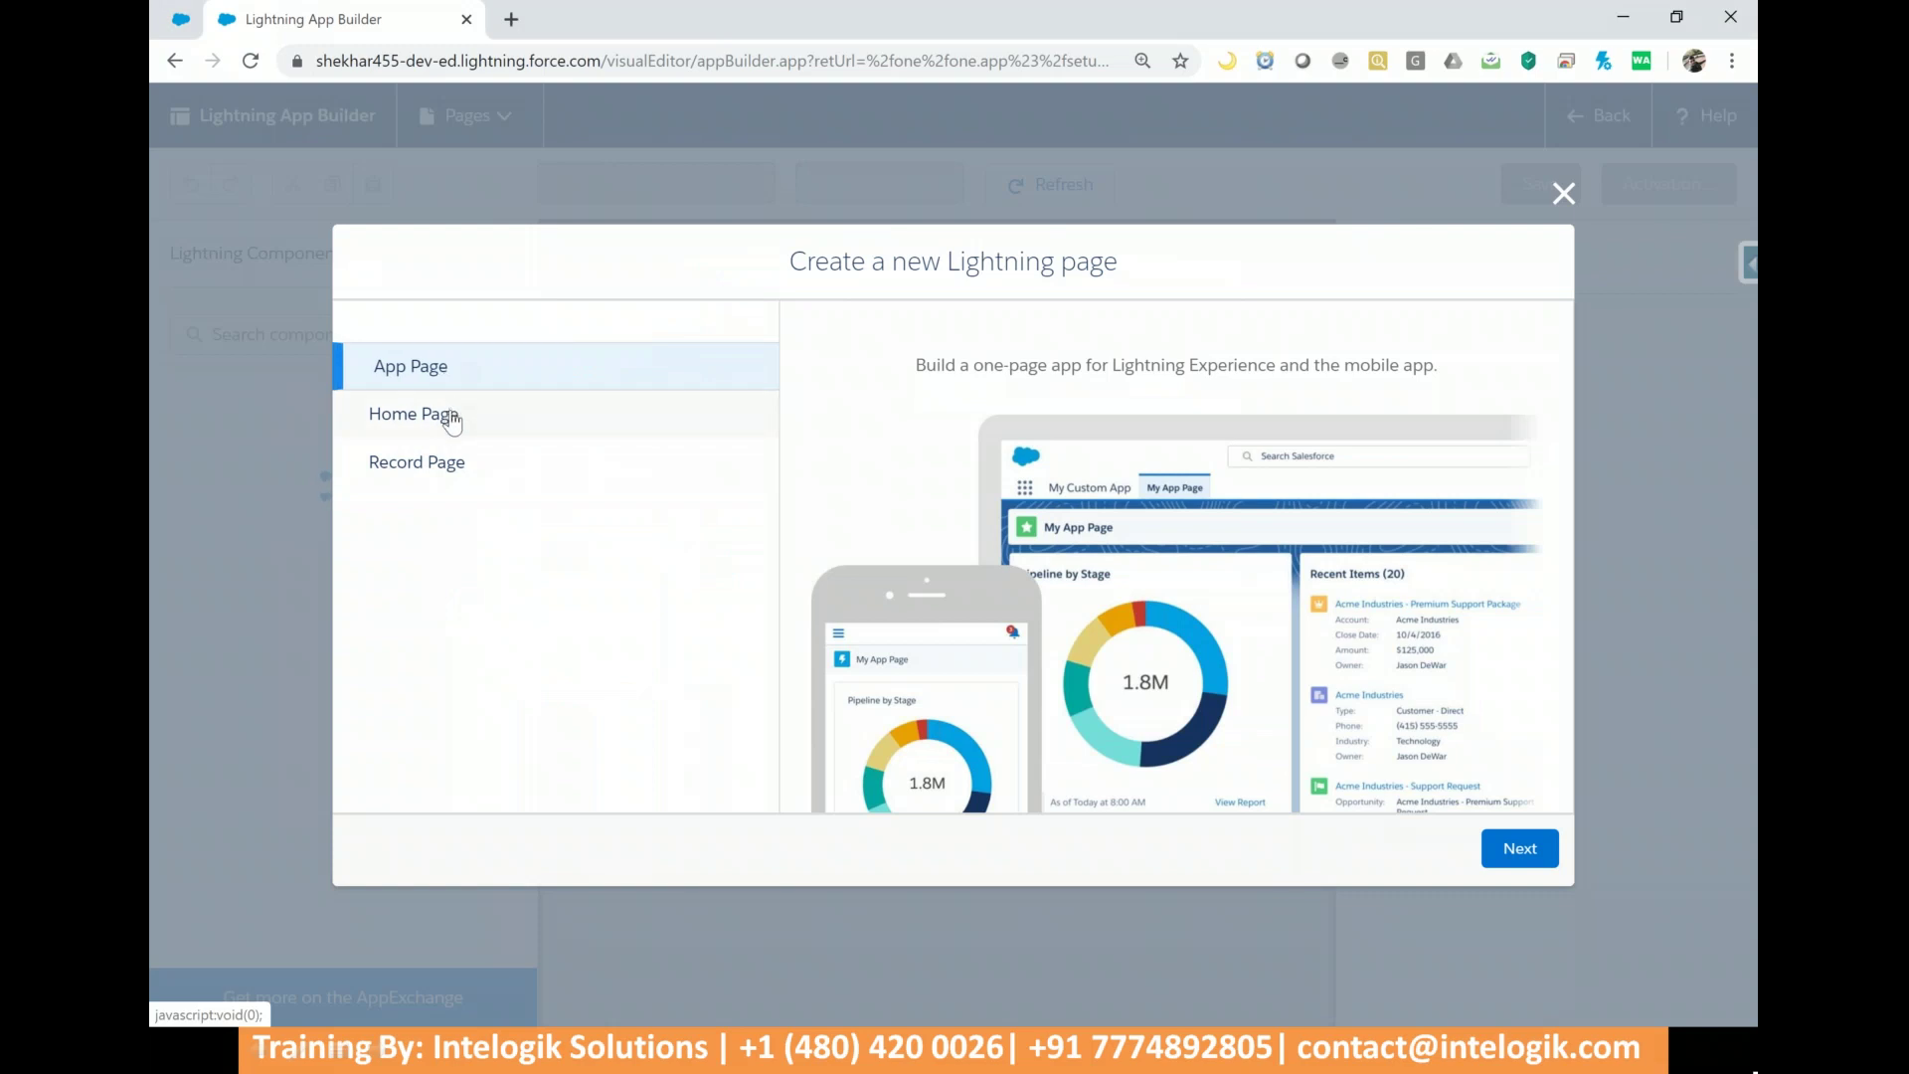
{"action": "mouse_move", "coordinate": [1249, 448]}
{"action": "left_mouse_down"}
{"action": "mouse_move", "coordinate": [1084, 497]}
{"action": "mouse_move", "coordinate": [1059, 527]}
{"action": "left_mouse_up"}
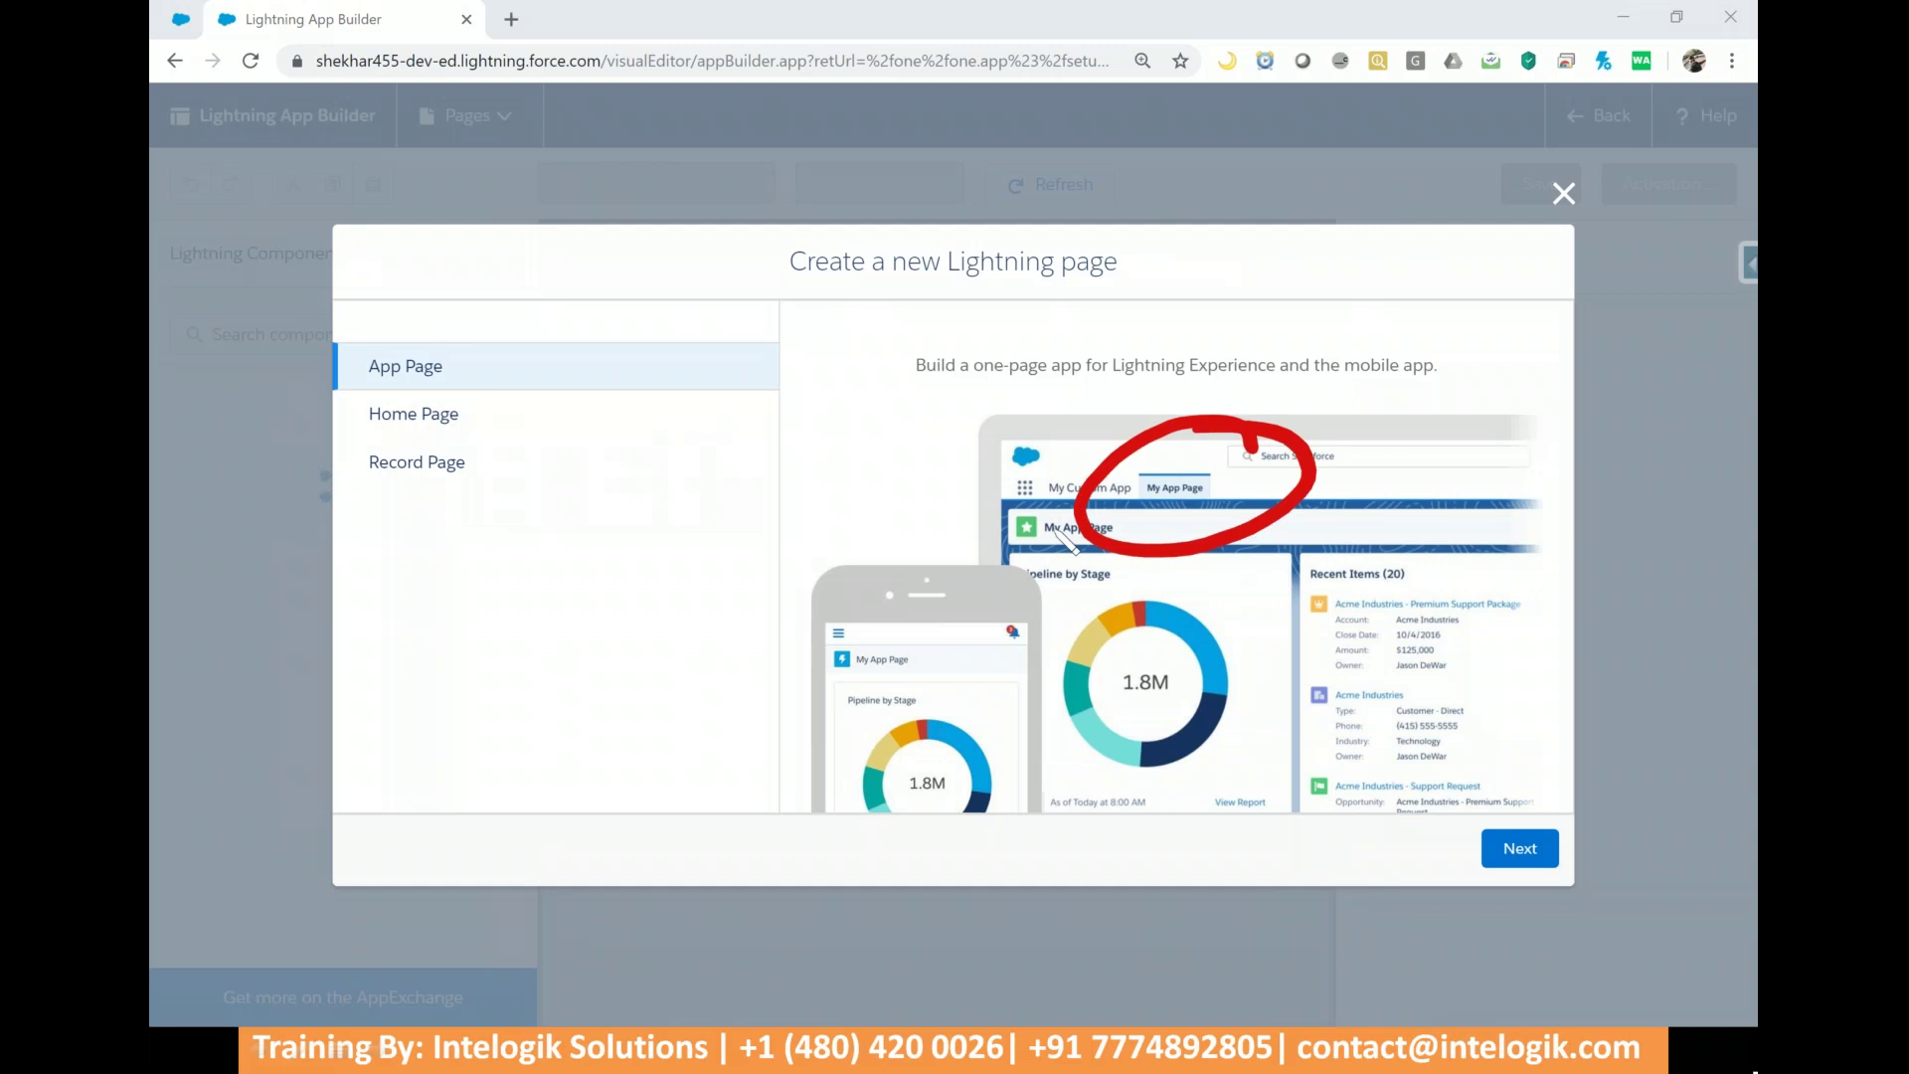
{"action": "key", "text": "Escape"}
- Preview Home Page and Record Page, then go ahead with App Page as the type
{"action": "left_click", "coordinate": [420, 426]}
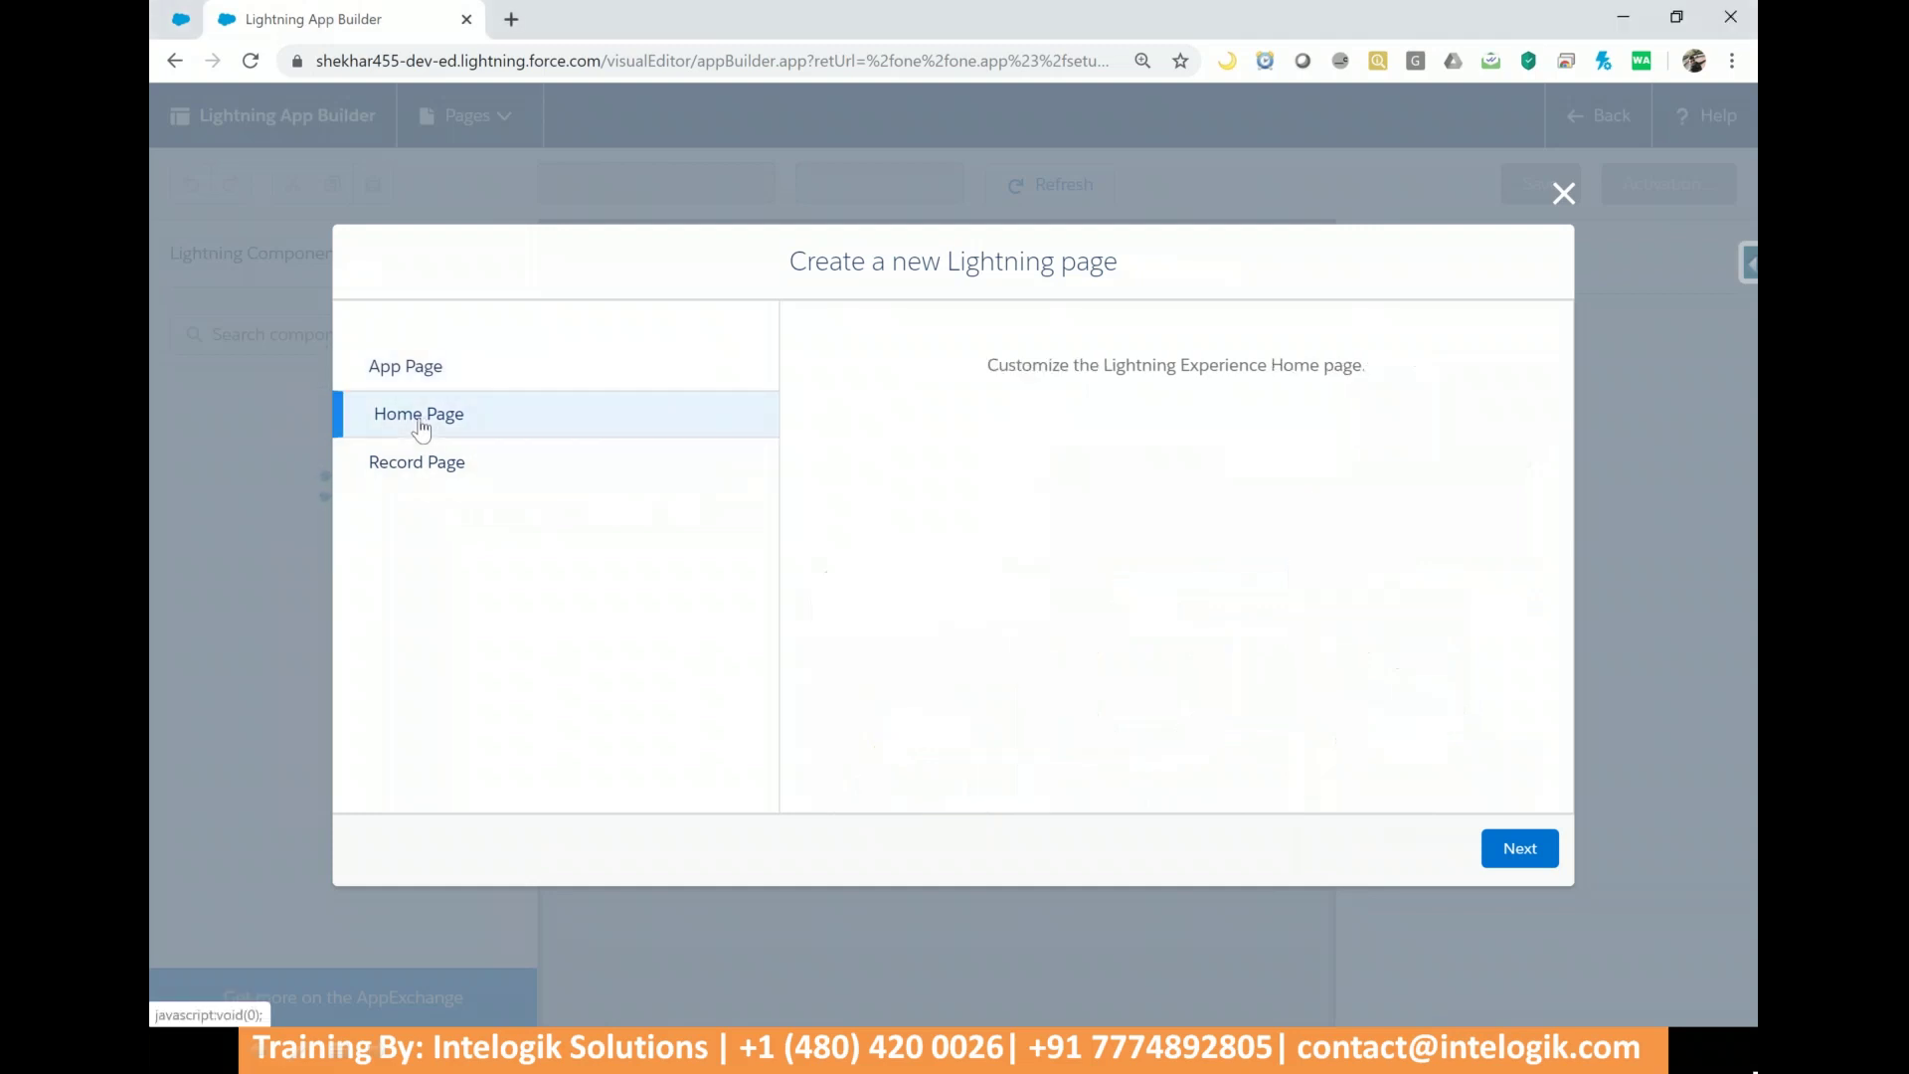
{"action": "mouse_move", "coordinate": [1469, 408]}
{"action": "left_mouse_down"}
{"action": "mouse_move", "coordinate": [1372, 328]}
{"action": "mouse_move", "coordinate": [1651, 427]}
{"action": "mouse_move", "coordinate": [1437, 343]}
{"action": "left_mouse_up"}
{"action": "left_click_drag", "start_coordinate": [975, 438], "coordinate": [920, 548]}
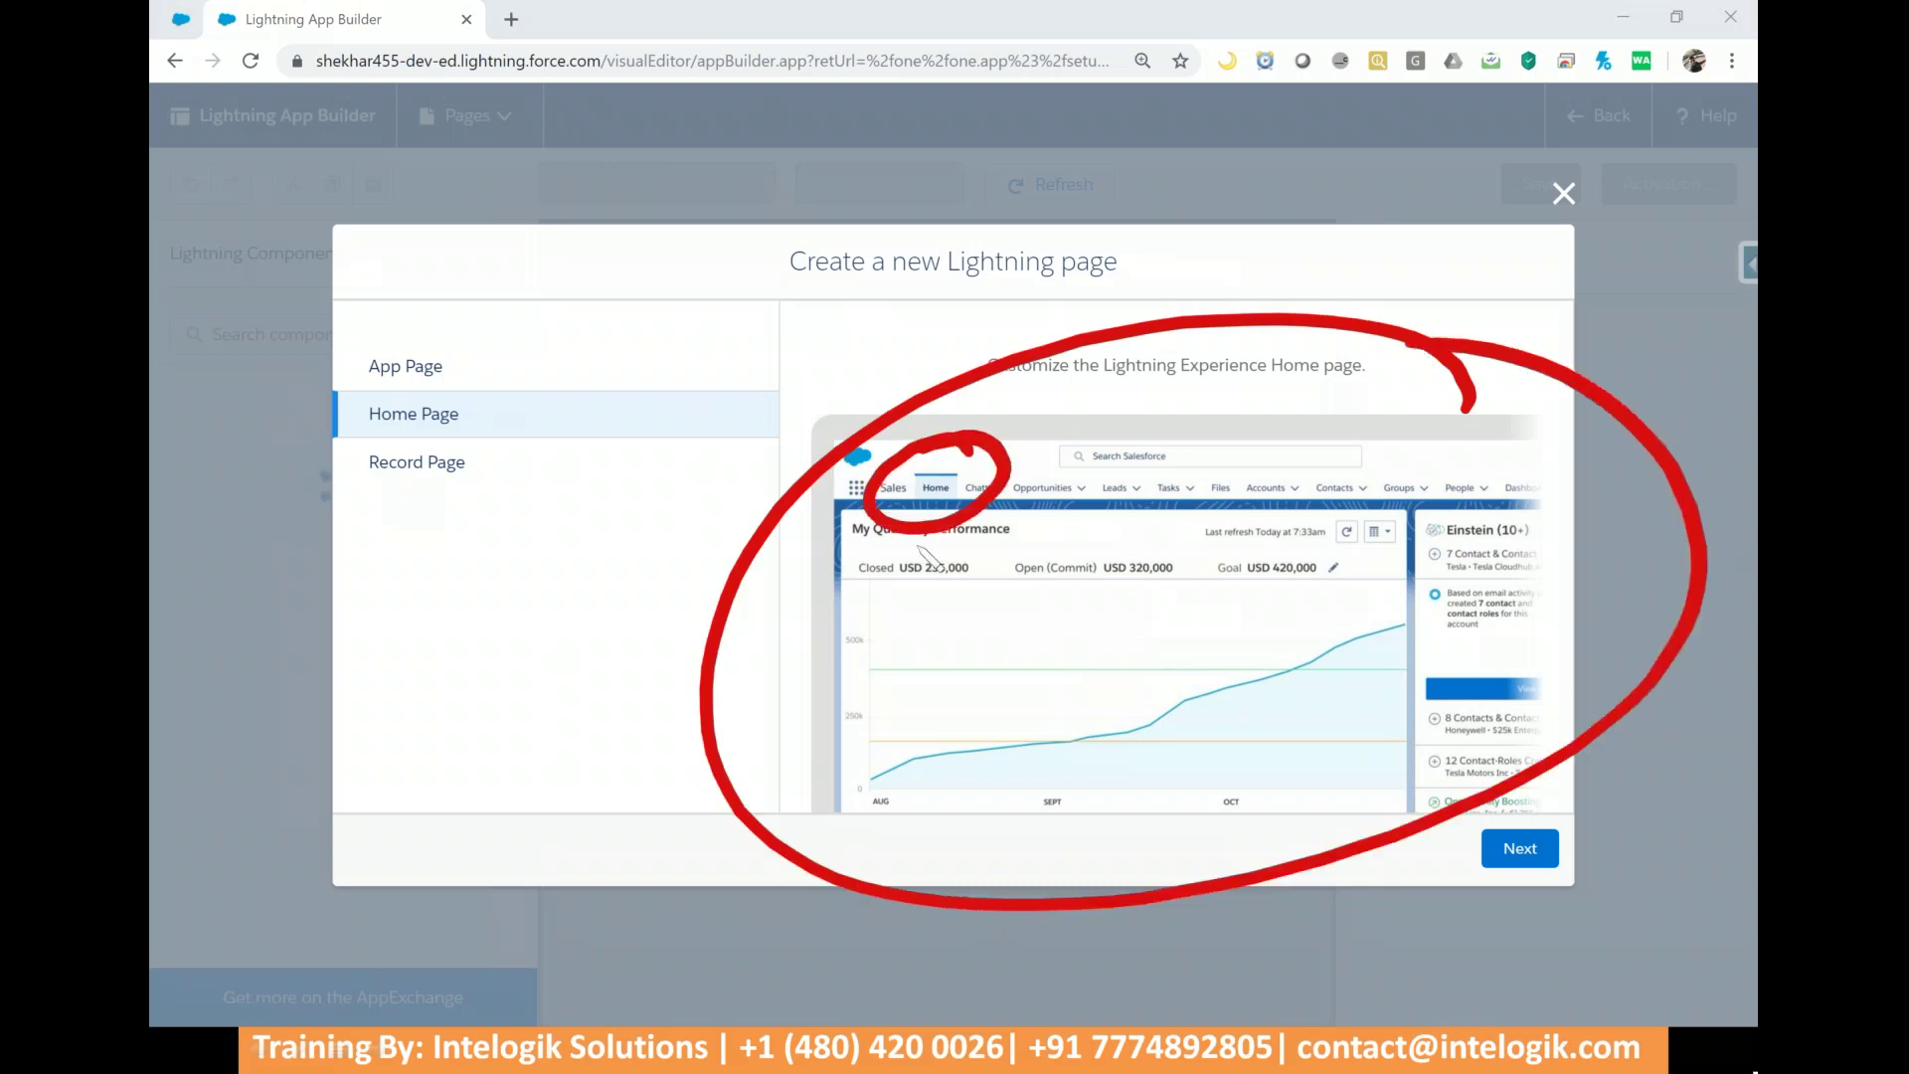
{"action": "key", "text": "Escape"}
{"action": "left_click", "coordinate": [396, 464]}
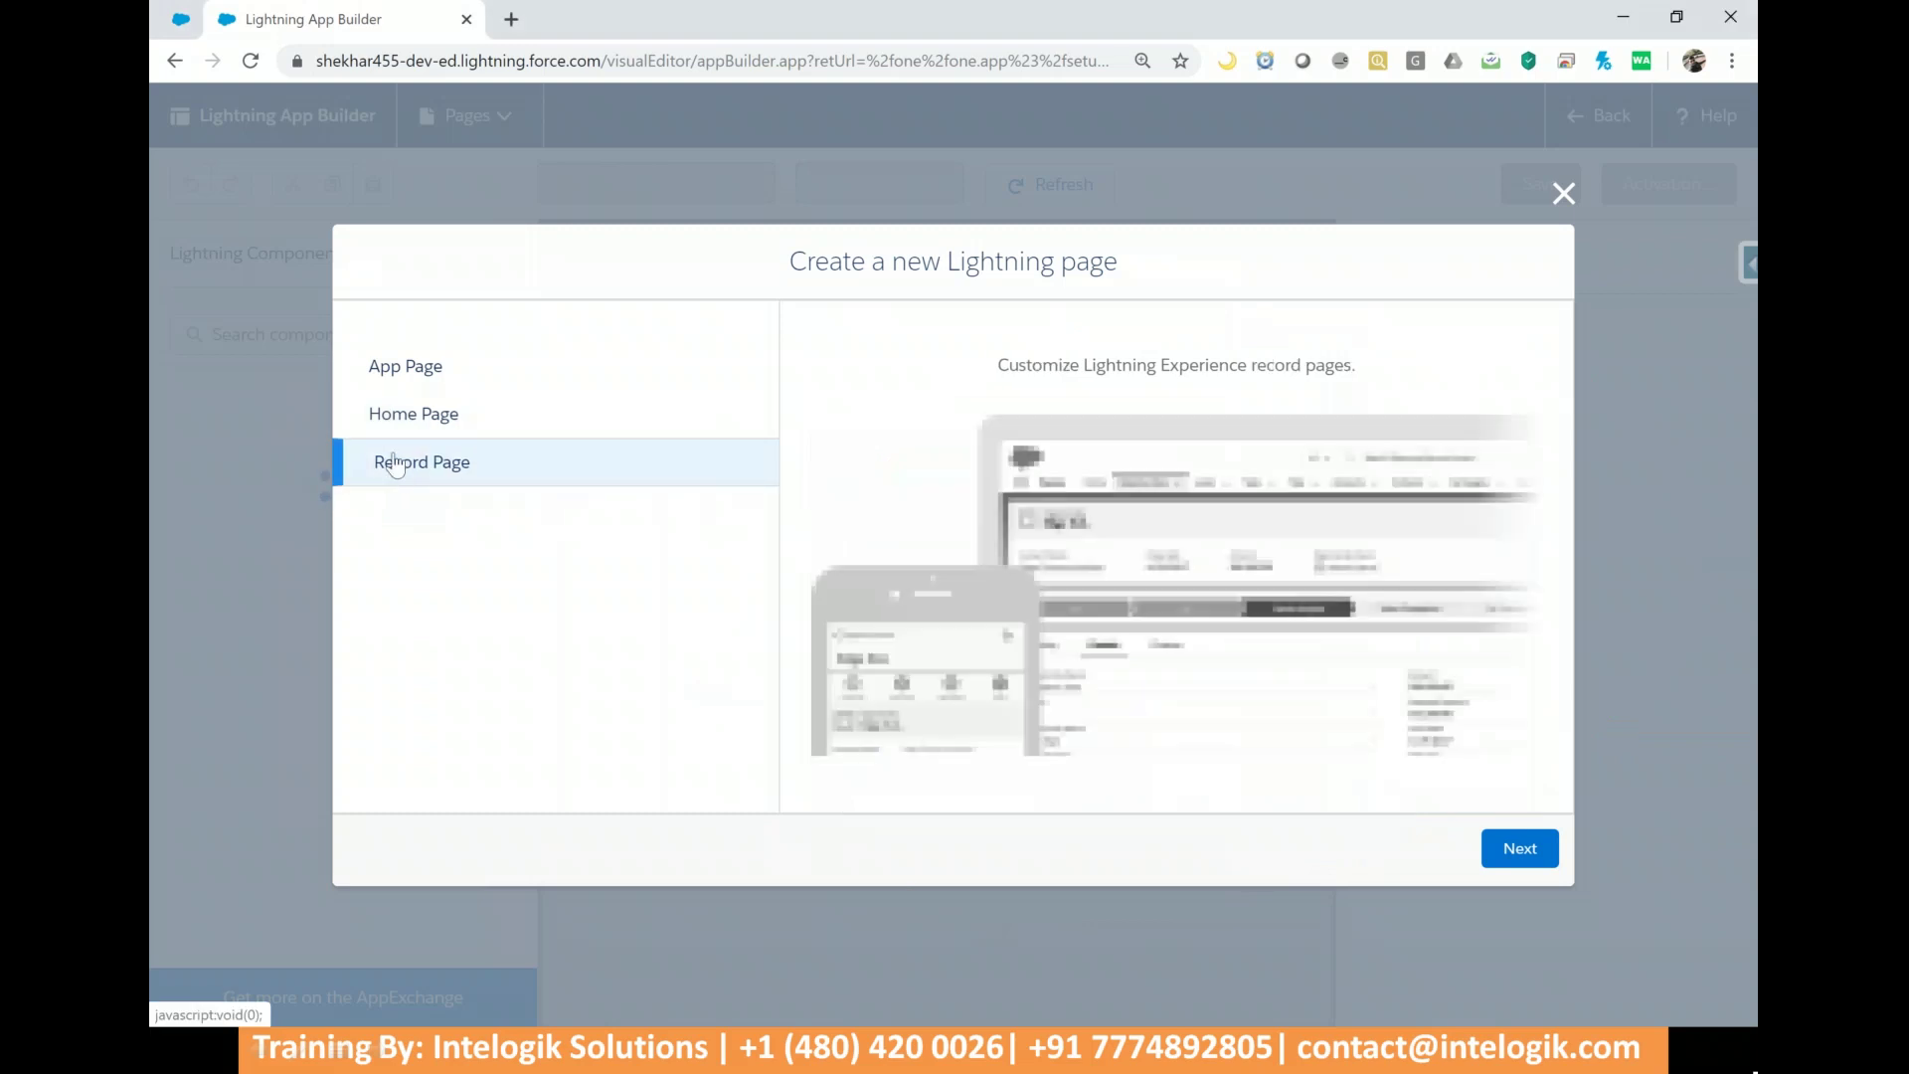
{"action": "mouse_move", "coordinate": [1482, 470]}
{"action": "left_mouse_down"}
{"action": "mouse_move", "coordinate": [1007, 505]}
{"action": "mouse_move", "coordinate": [1392, 429]}
{"action": "left_mouse_up"}
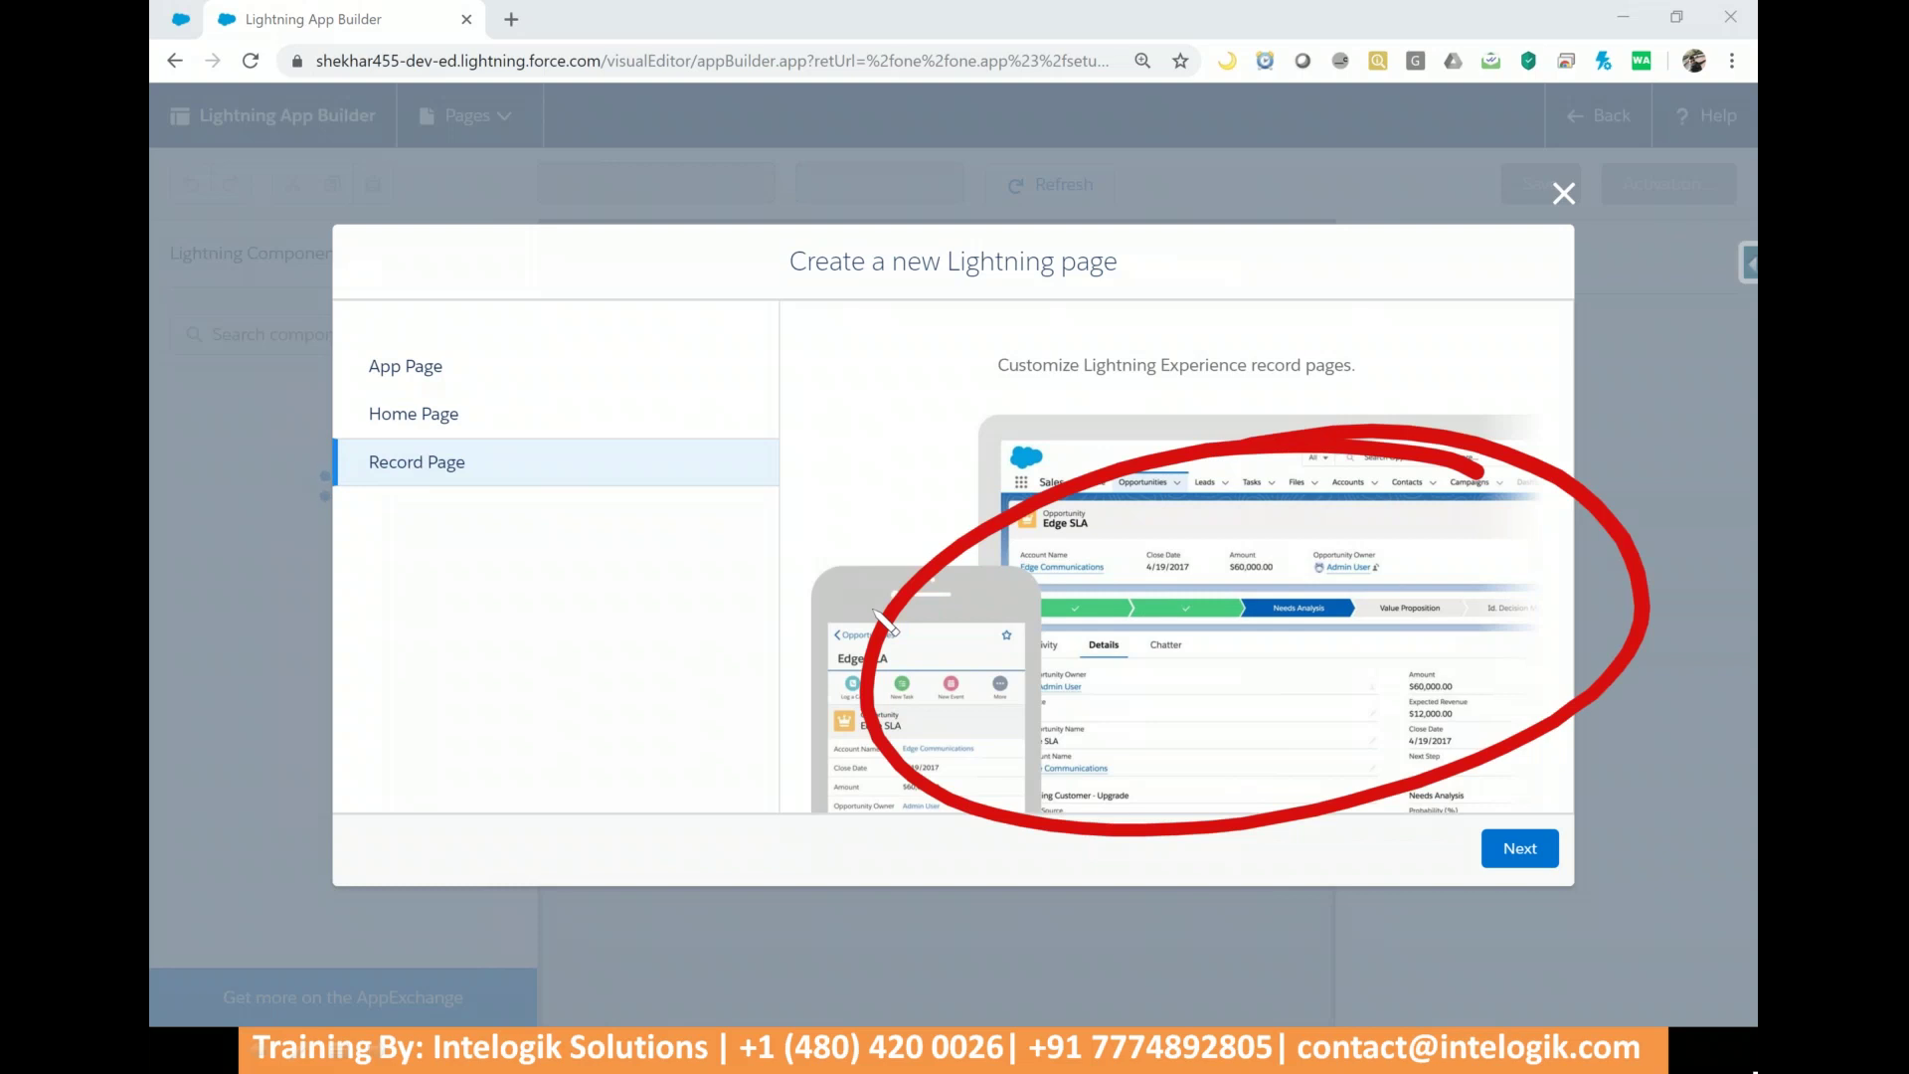
{"action": "key", "text": "Escape"}
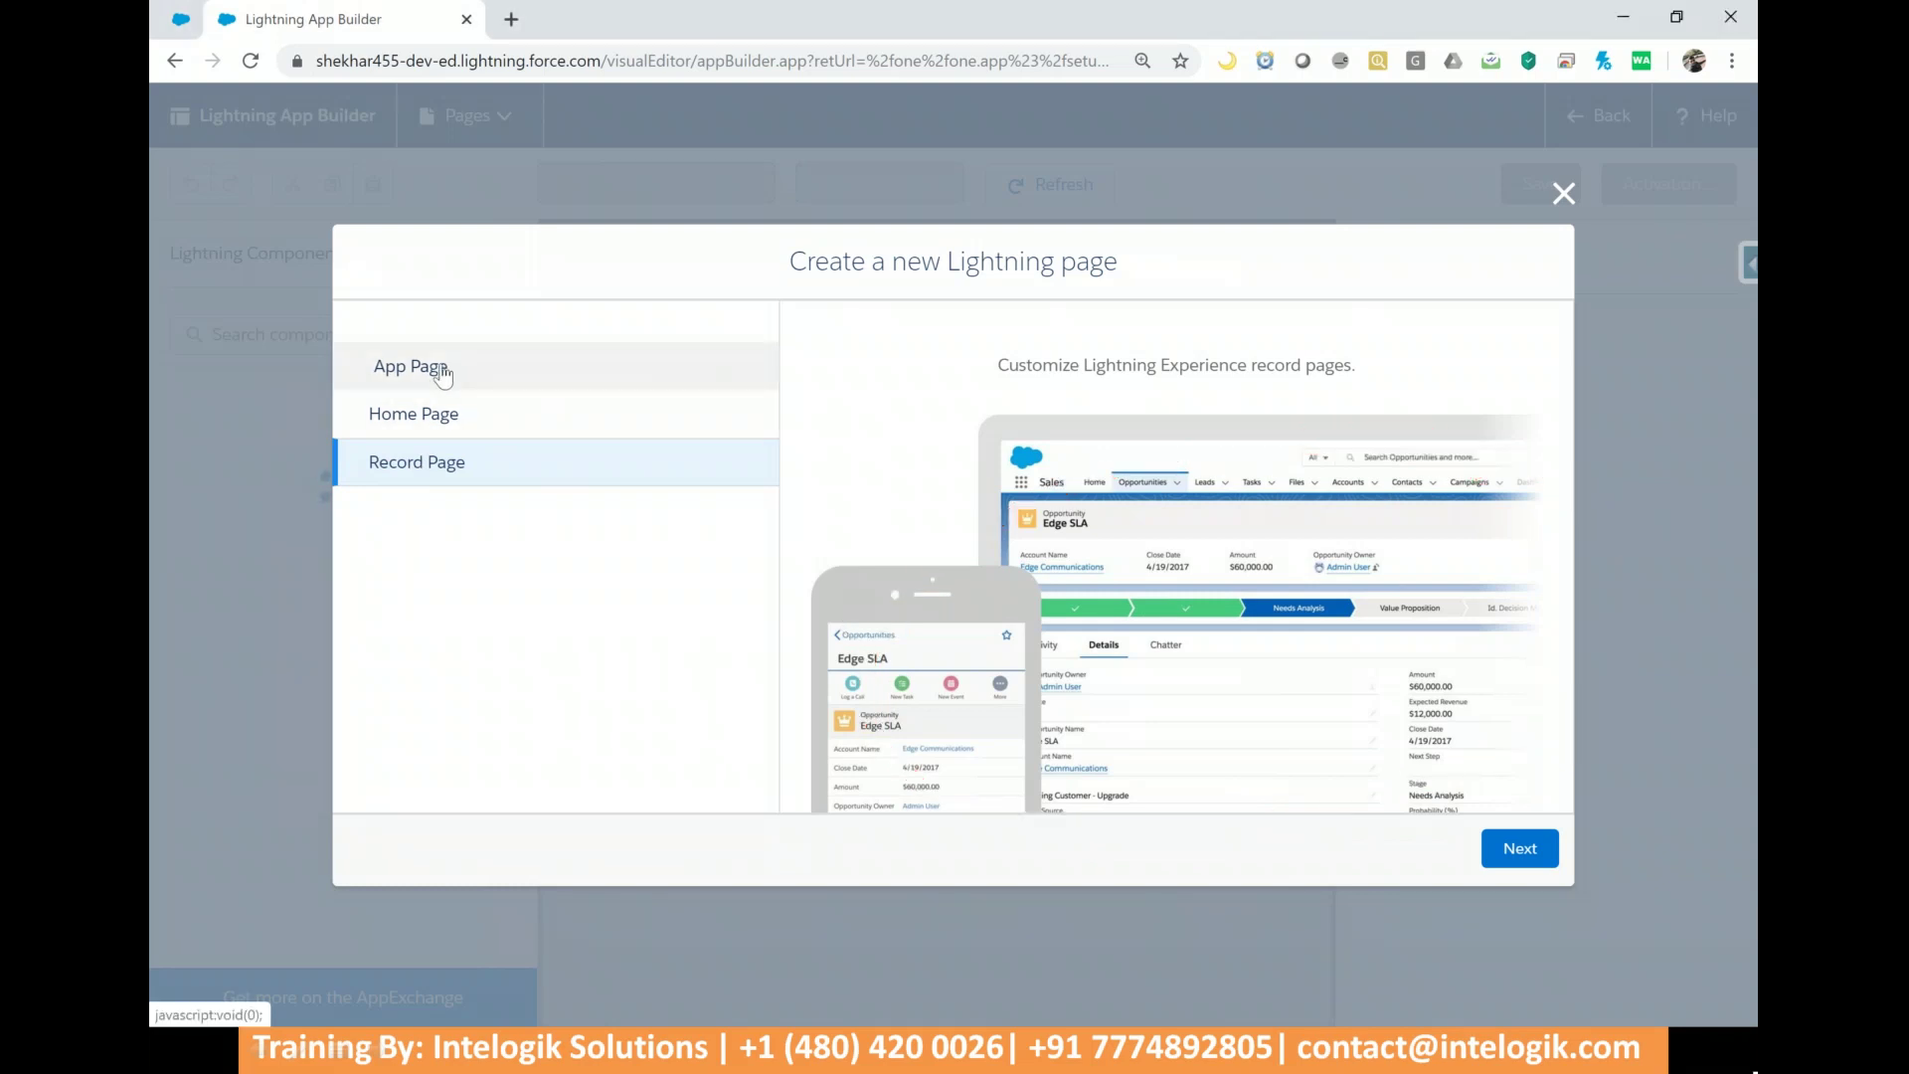
{"action": "left_click", "coordinate": [443, 375]}
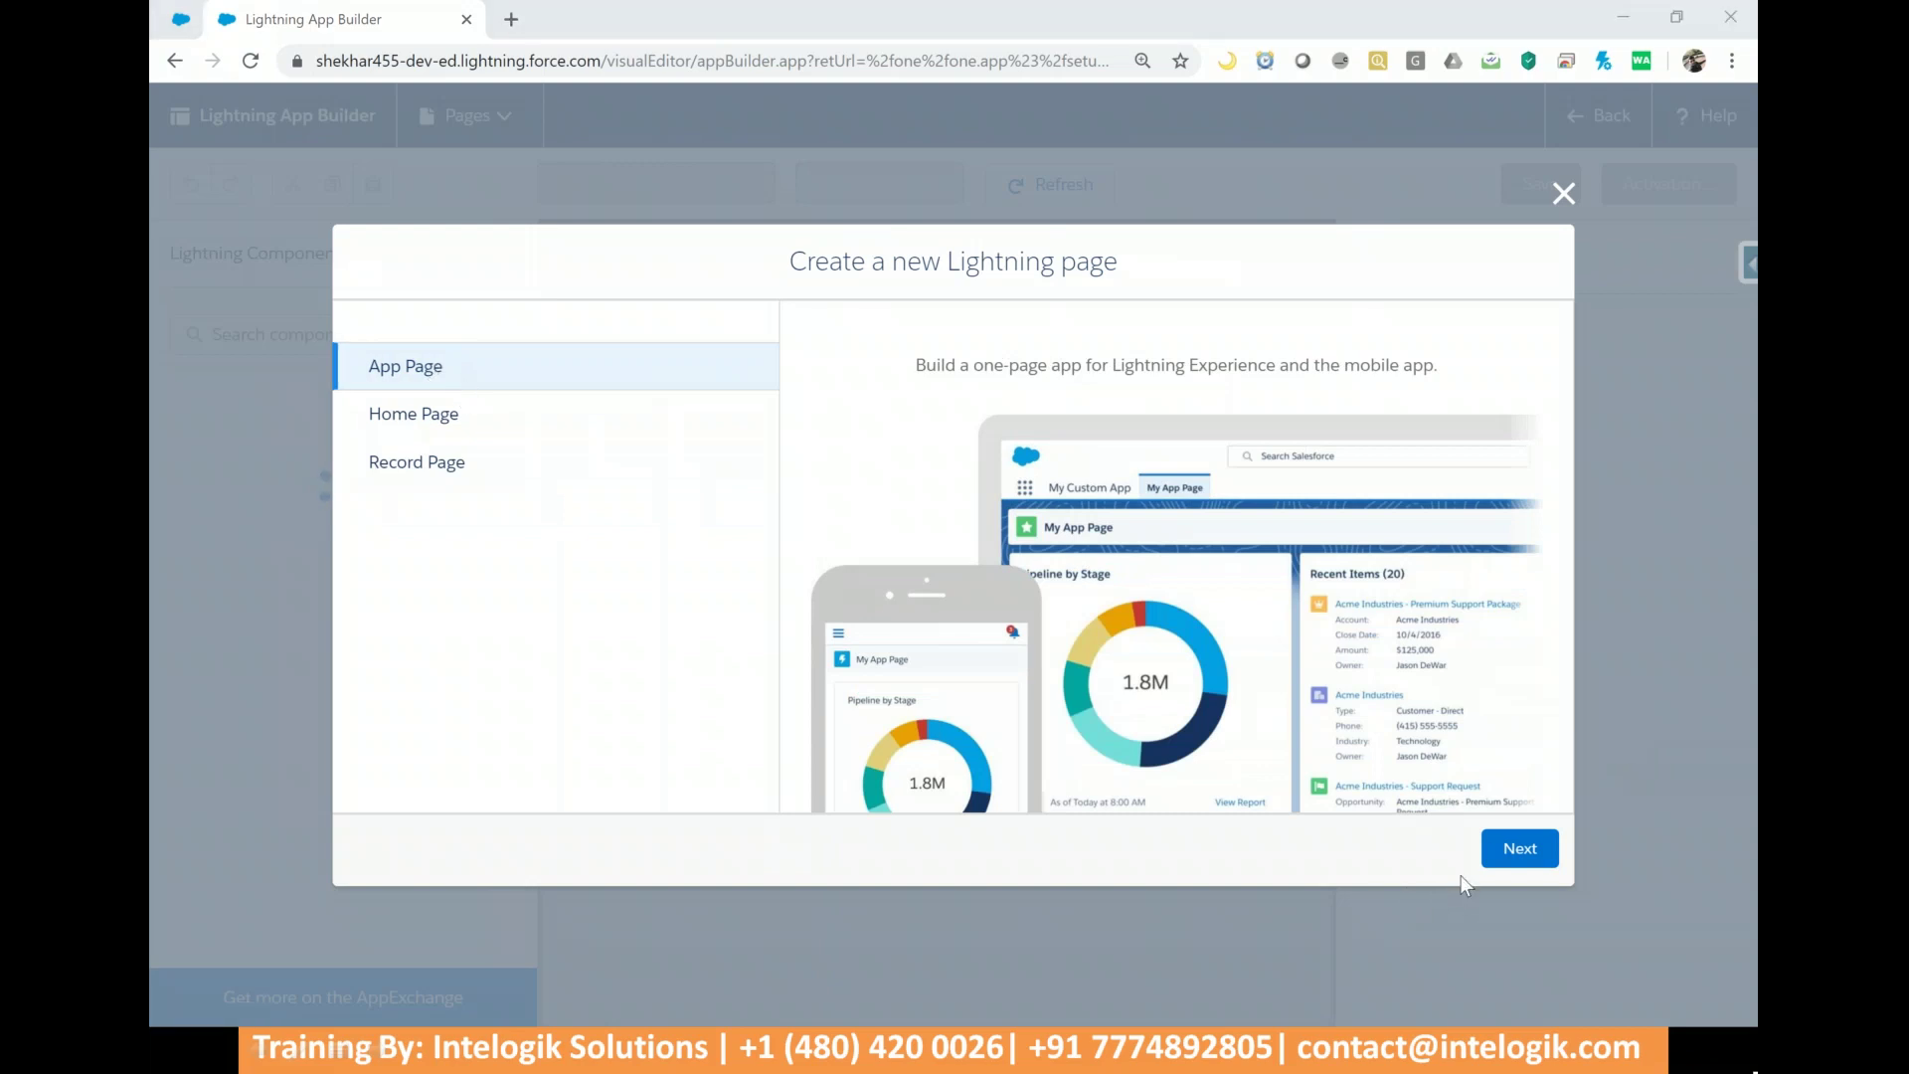
{"action": "left_click", "coordinate": [1491, 851]}
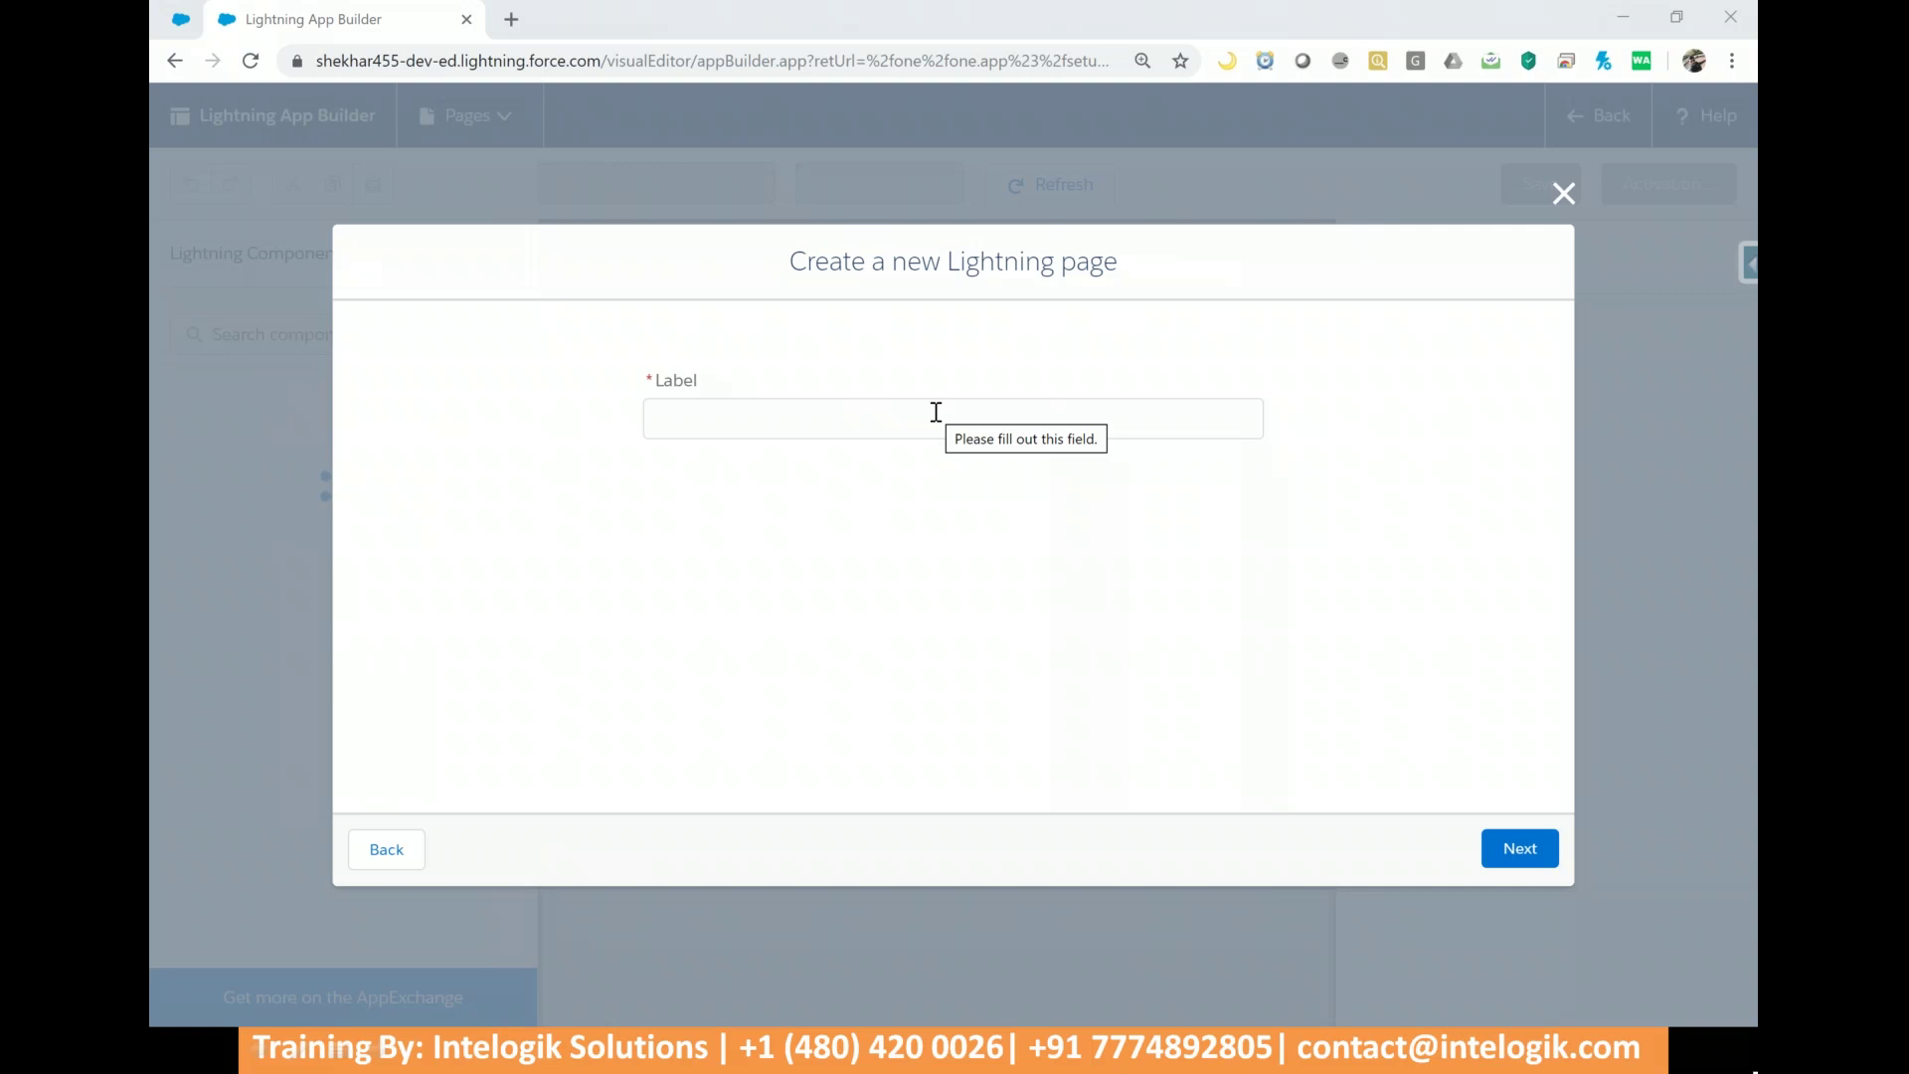
- Label the new page 'Coca Cola App' and continue to templates
{"action": "left_click", "coordinate": [935, 411]}
{"action": "type", "text": "Cocal"}
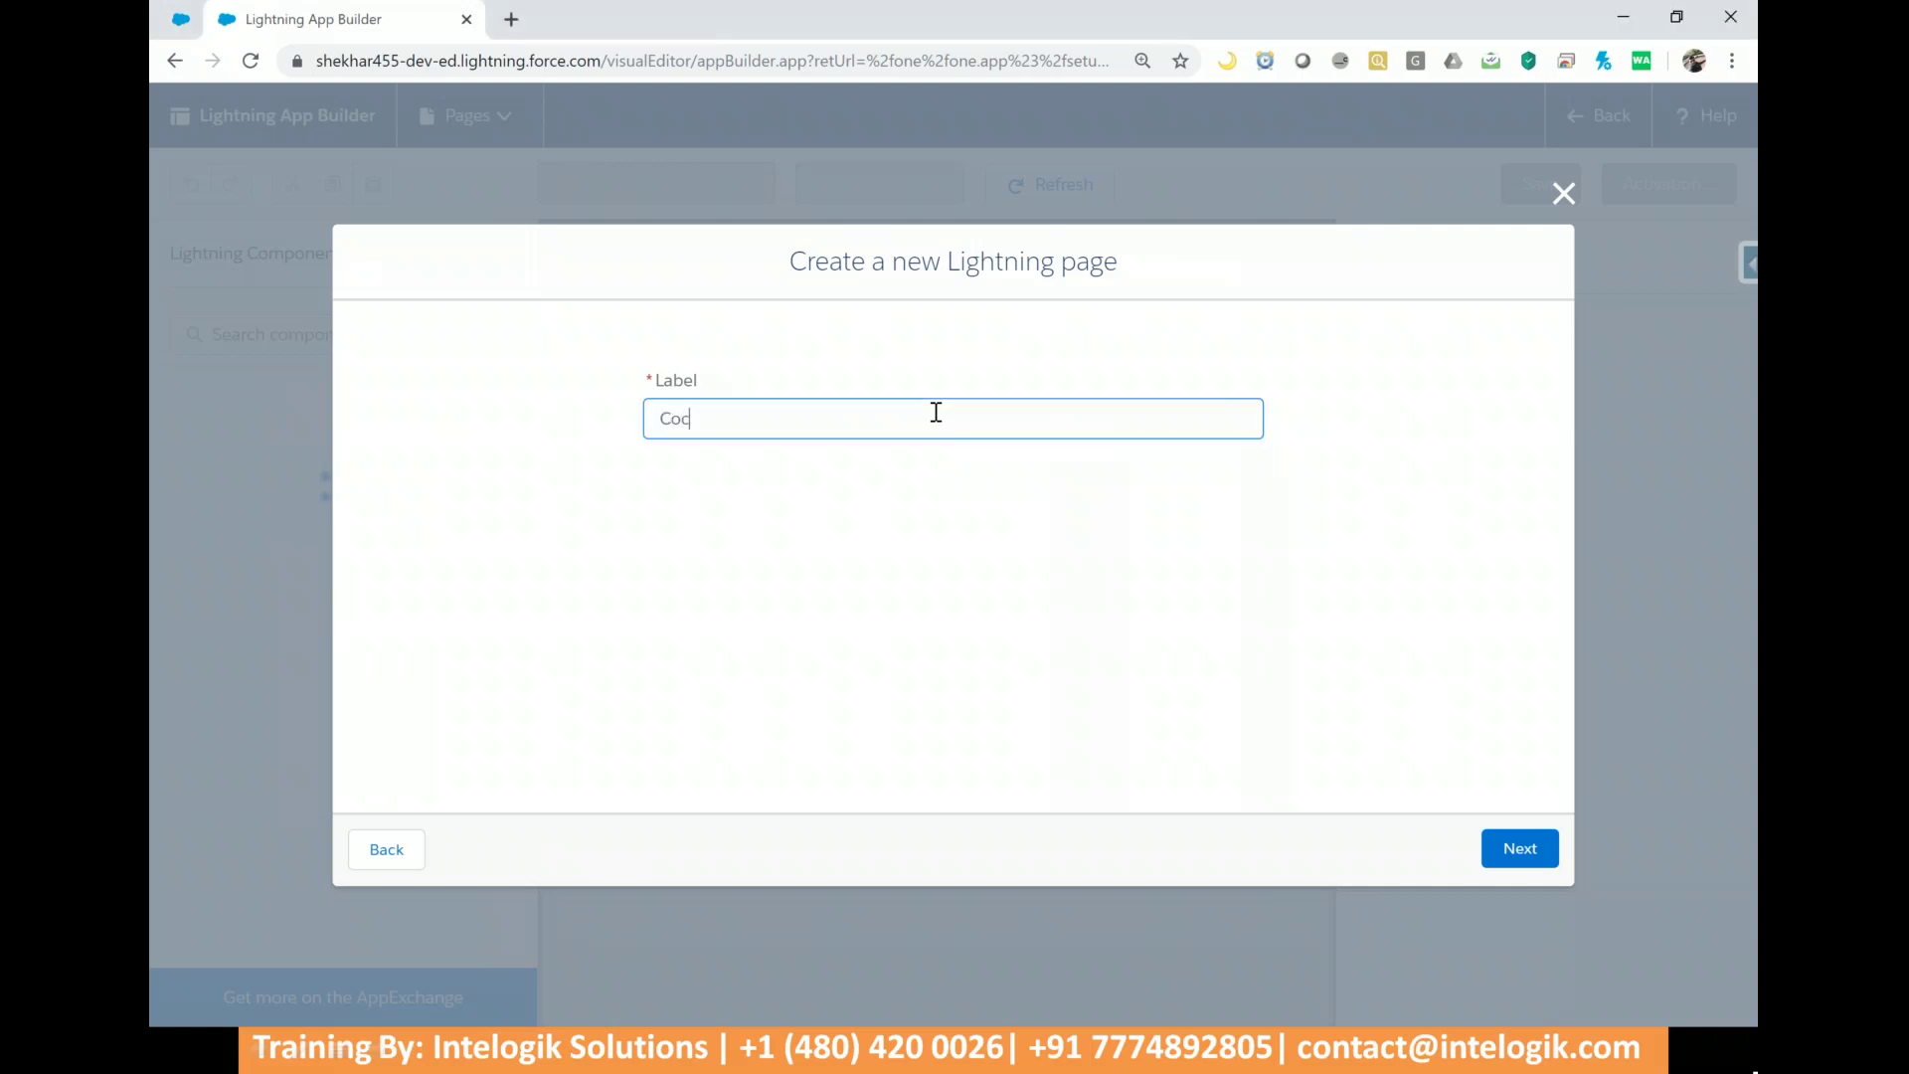
{"action": "key", "text": "BackSpace"}
{"action": "key", "text": "BackSpace"}
{"action": "type", "text": "Cola App"}
{"action": "left_click", "coordinate": [1540, 849]}
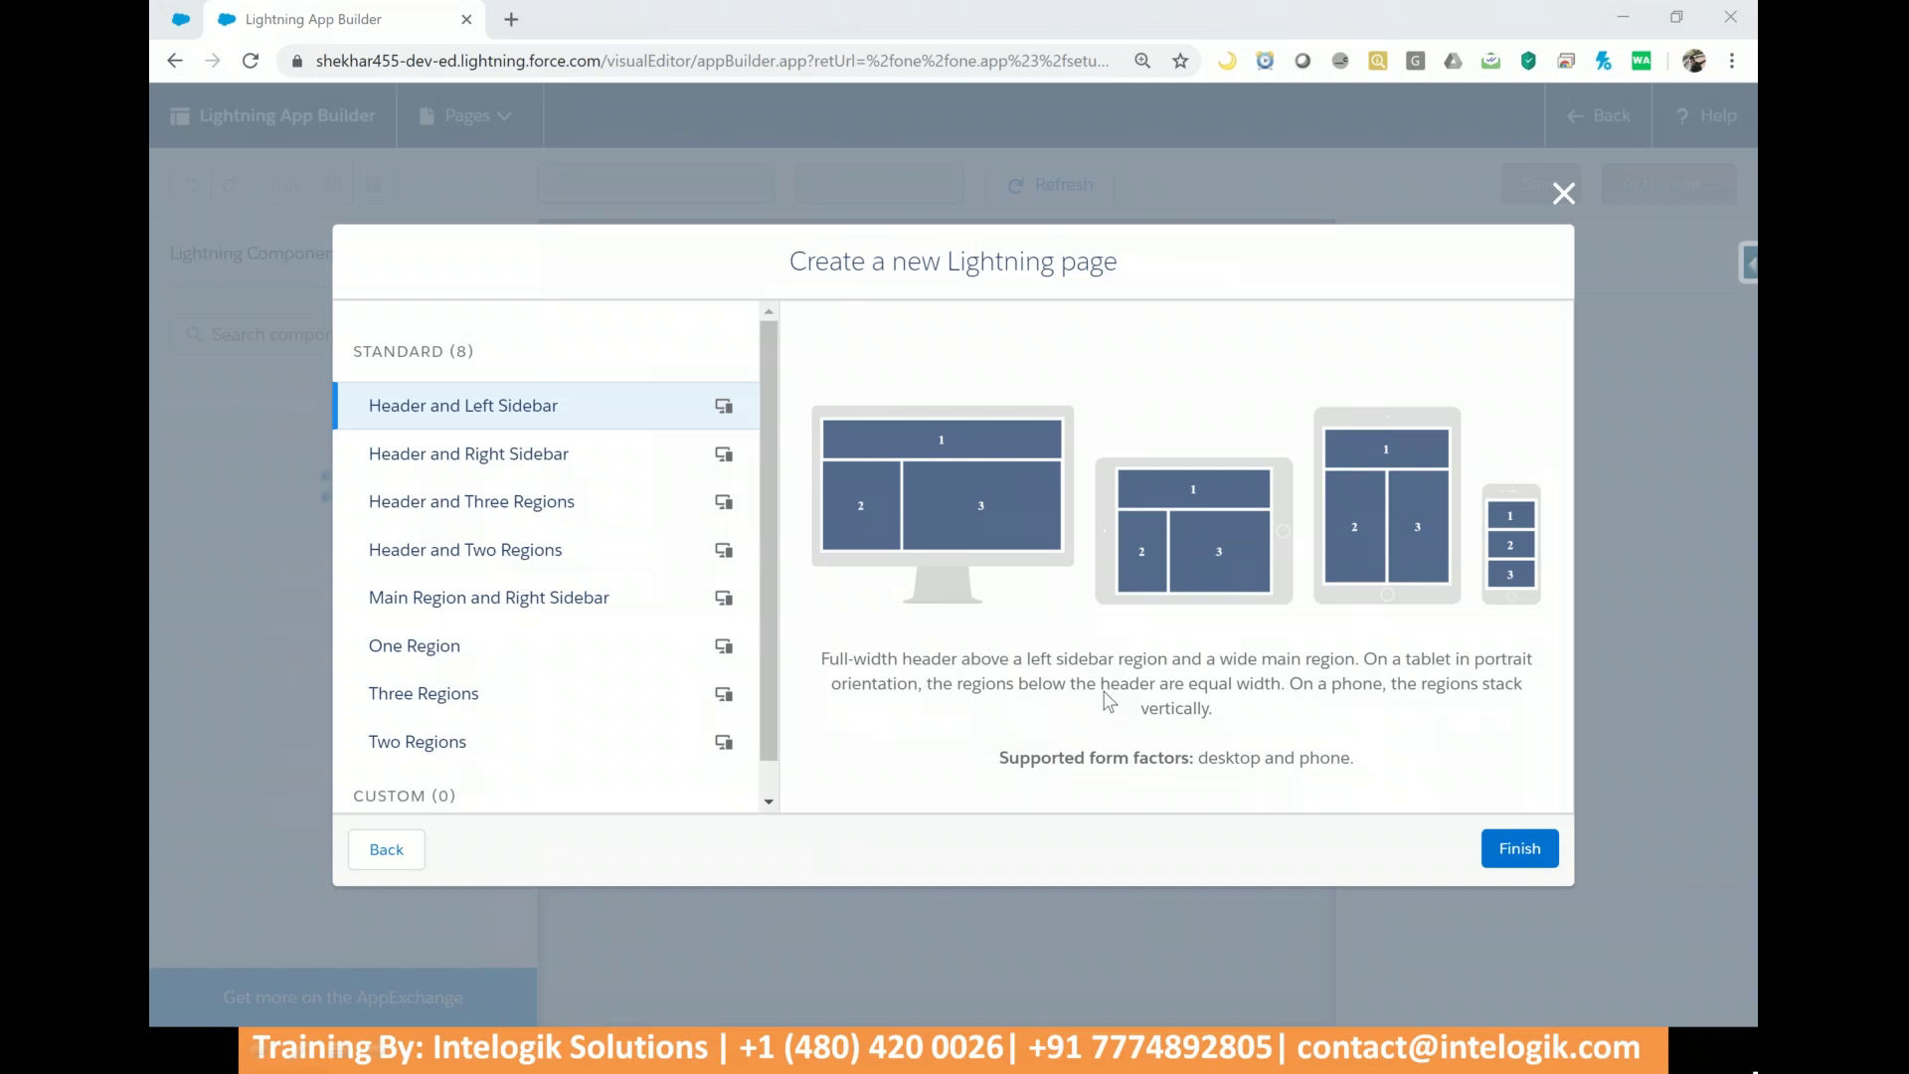
- Compare Right Sidebar, Three Regions and Two Regions templates, then create it with Header and Left Sidebar
{"action": "mouse_move", "coordinate": [994, 343]}
{"action": "left_mouse_down"}
{"action": "mouse_move", "coordinate": [796, 557]}
{"action": "mouse_move", "coordinate": [1034, 372]}
{"action": "left_mouse_up"}
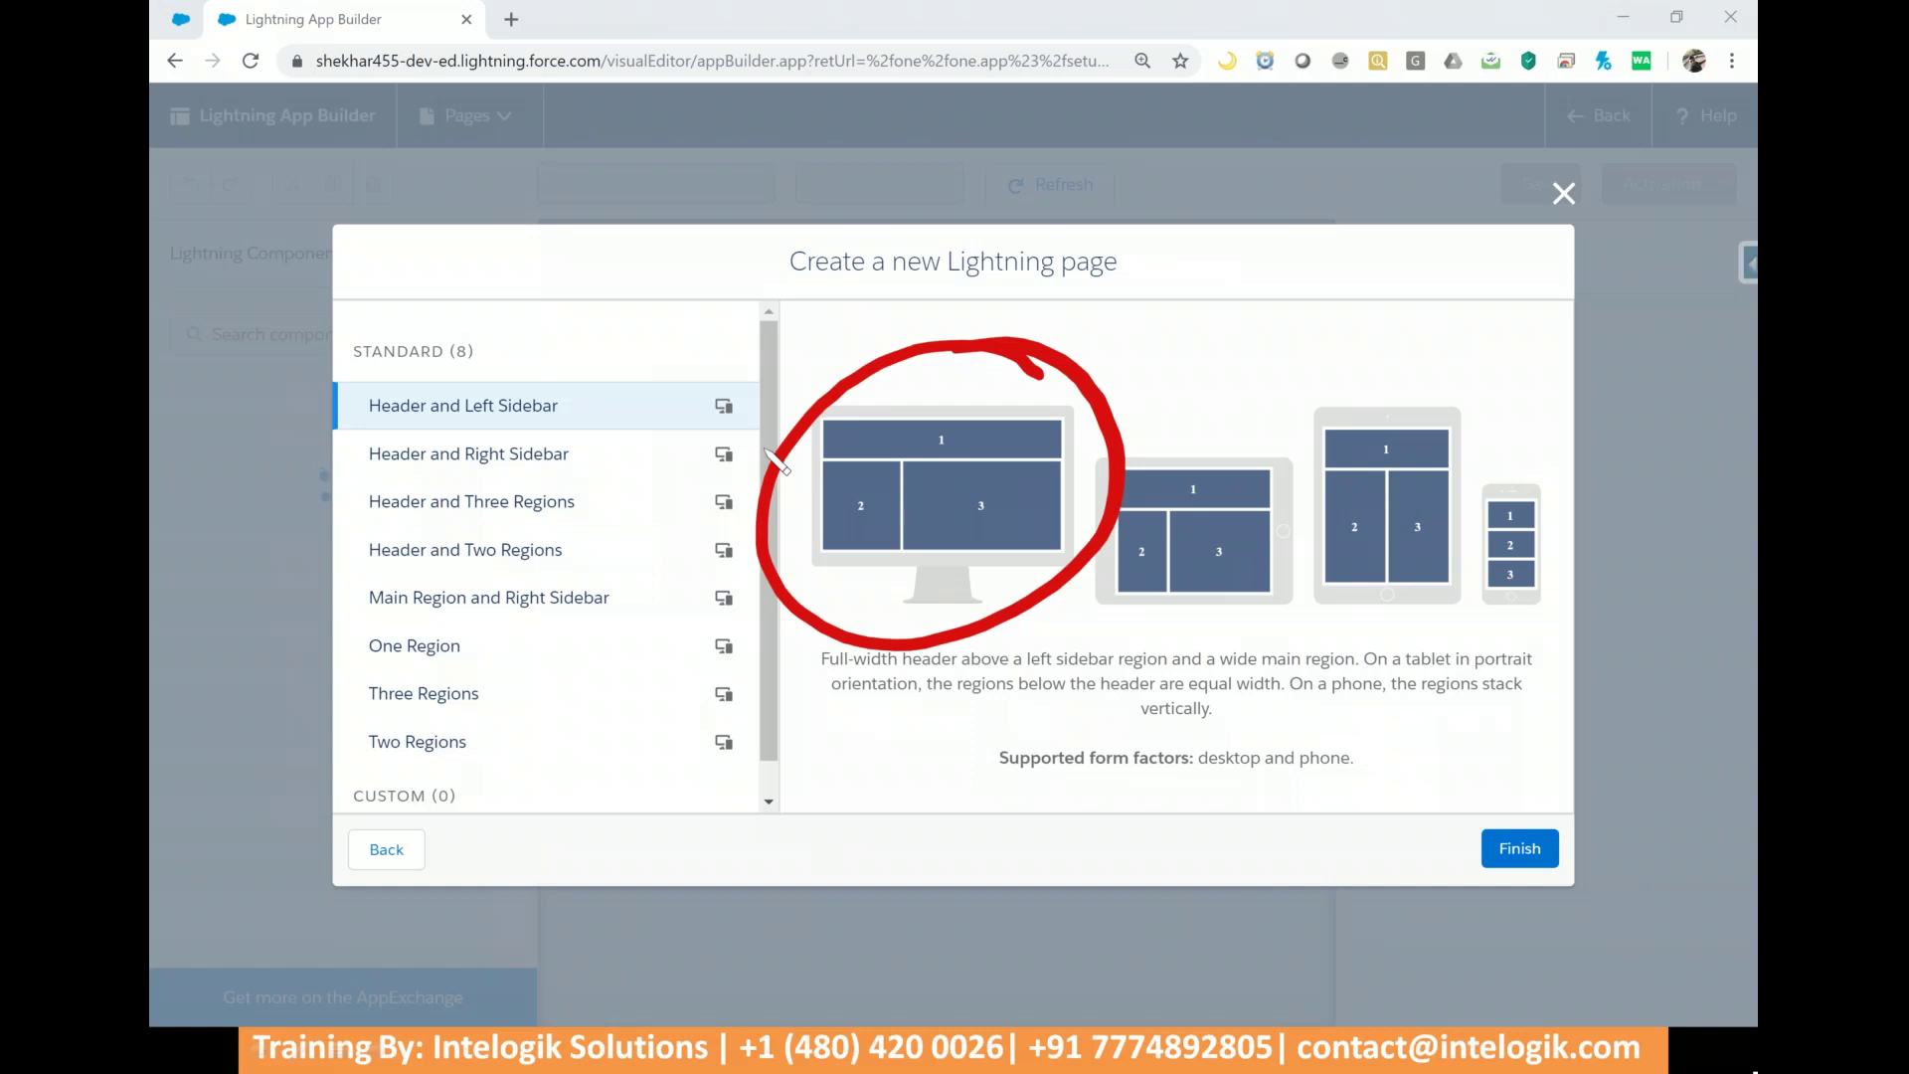
{"action": "mouse_move", "coordinate": [1412, 363]}
{"action": "left_mouse_down"}
{"action": "mouse_move", "coordinate": [1193, 417]}
{"action": "mouse_move", "coordinate": [1412, 497]}
{"action": "mouse_move", "coordinate": [1432, 376]}
{"action": "left_mouse_up"}
{"action": "mouse_move", "coordinate": [1581, 449]}
{"action": "left_mouse_down"}
{"action": "mouse_move", "coordinate": [1618, 533]}
{"action": "mouse_move", "coordinate": [1589, 457]}
{"action": "left_mouse_up"}
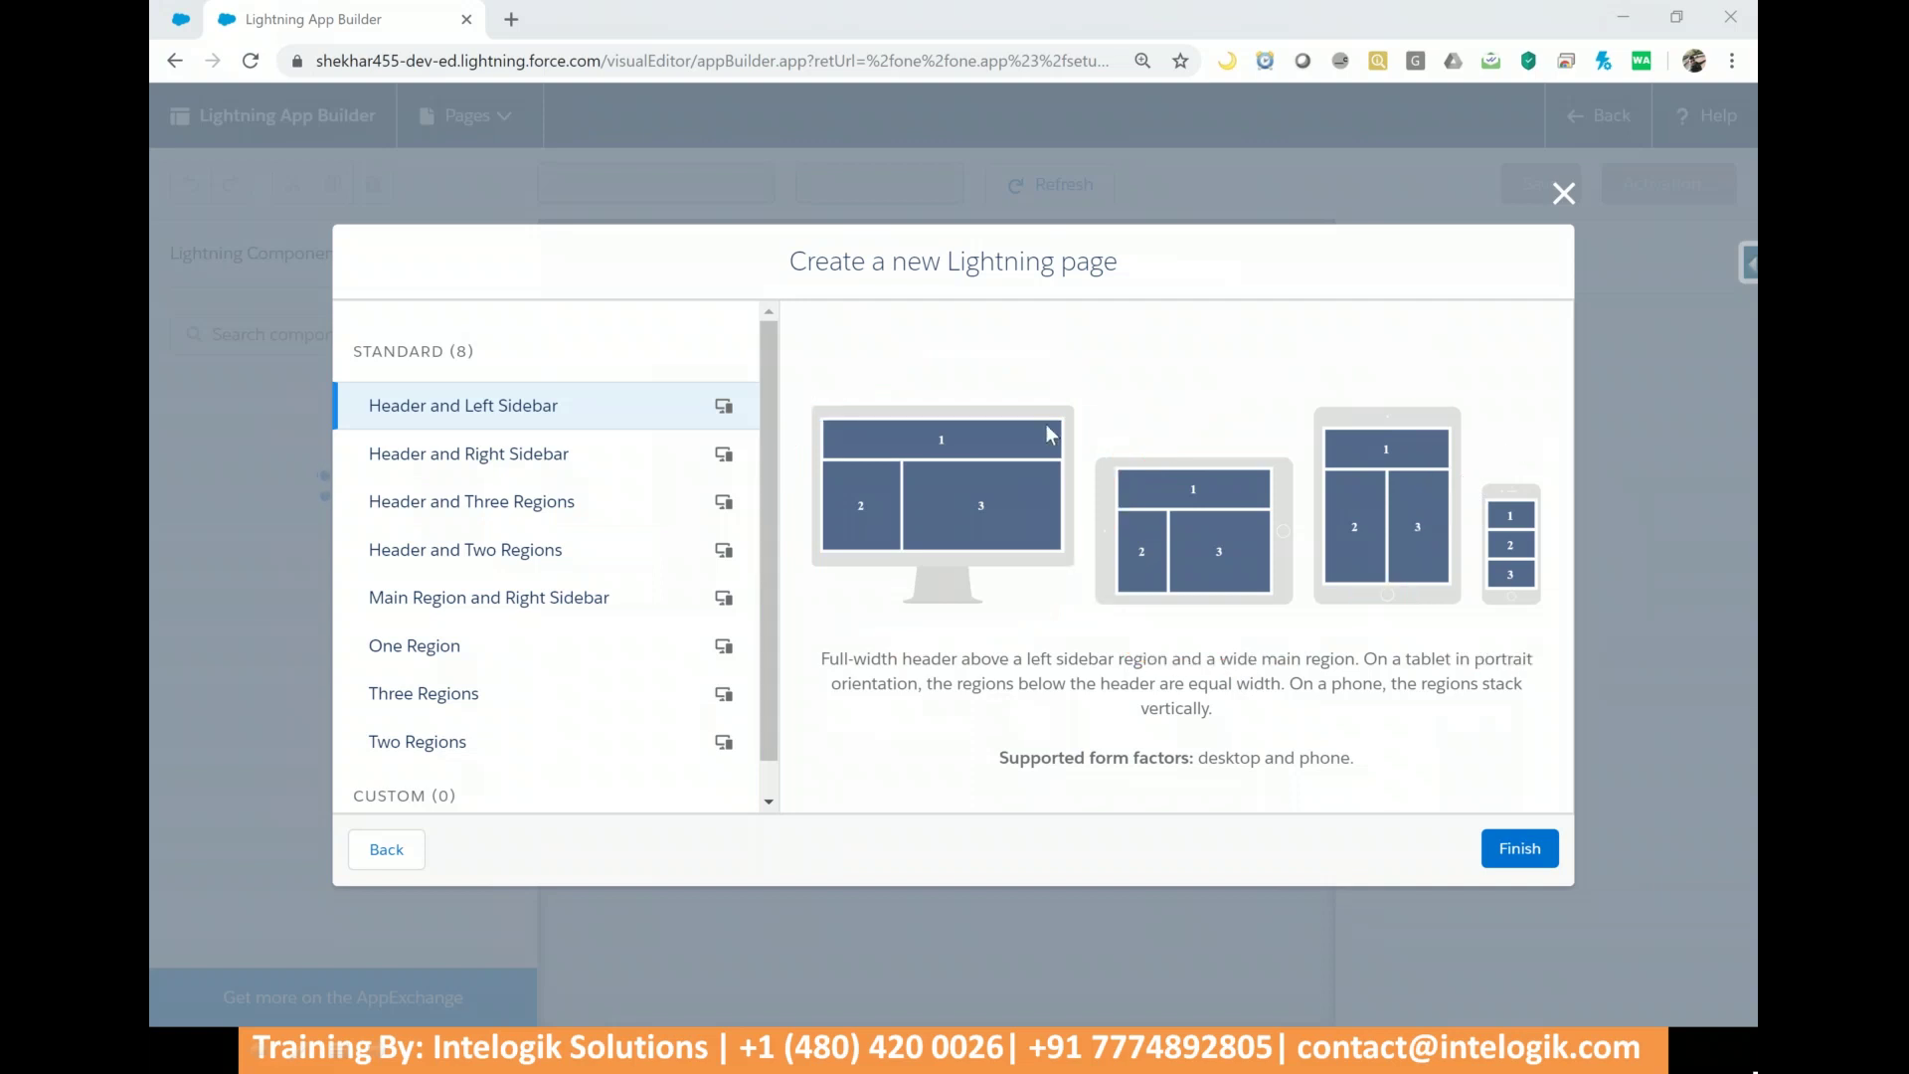
{"action": "left_click", "coordinate": [563, 464]}
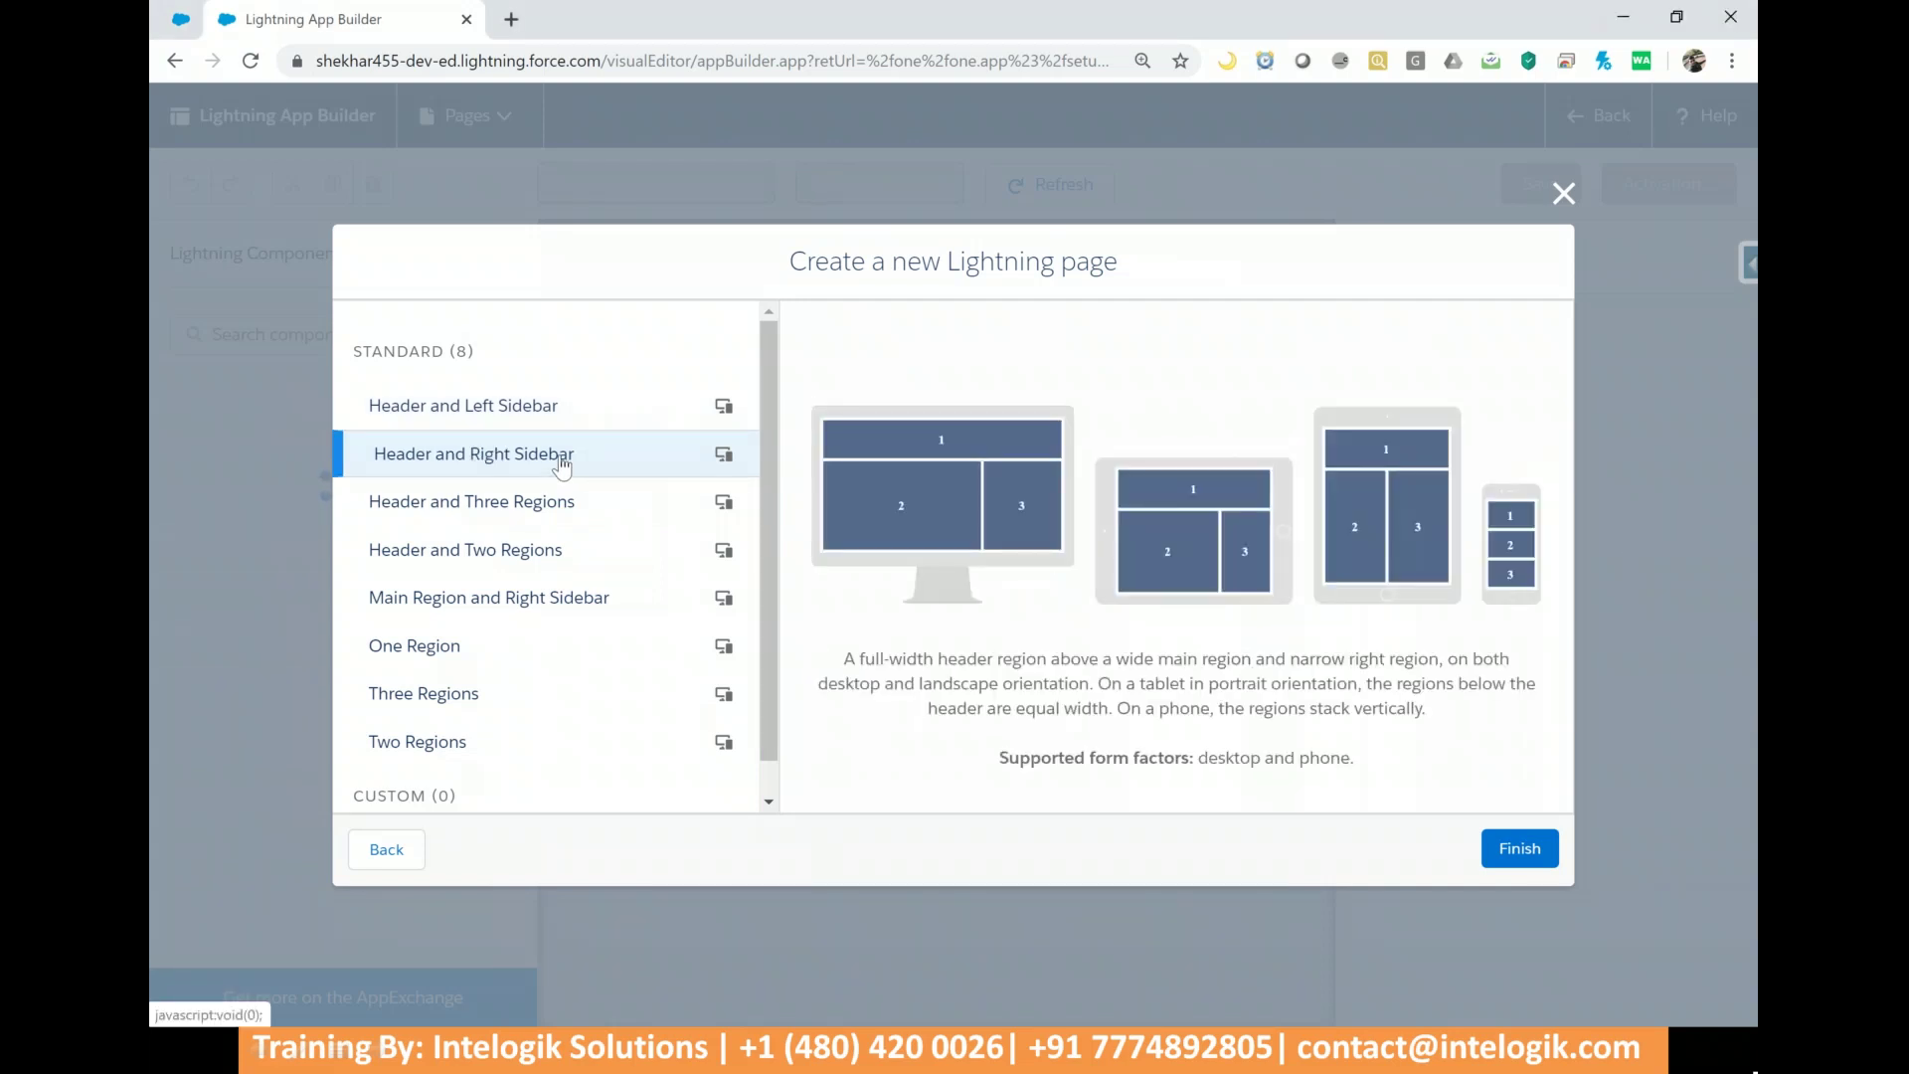
{"action": "left_click", "coordinate": [538, 515]}
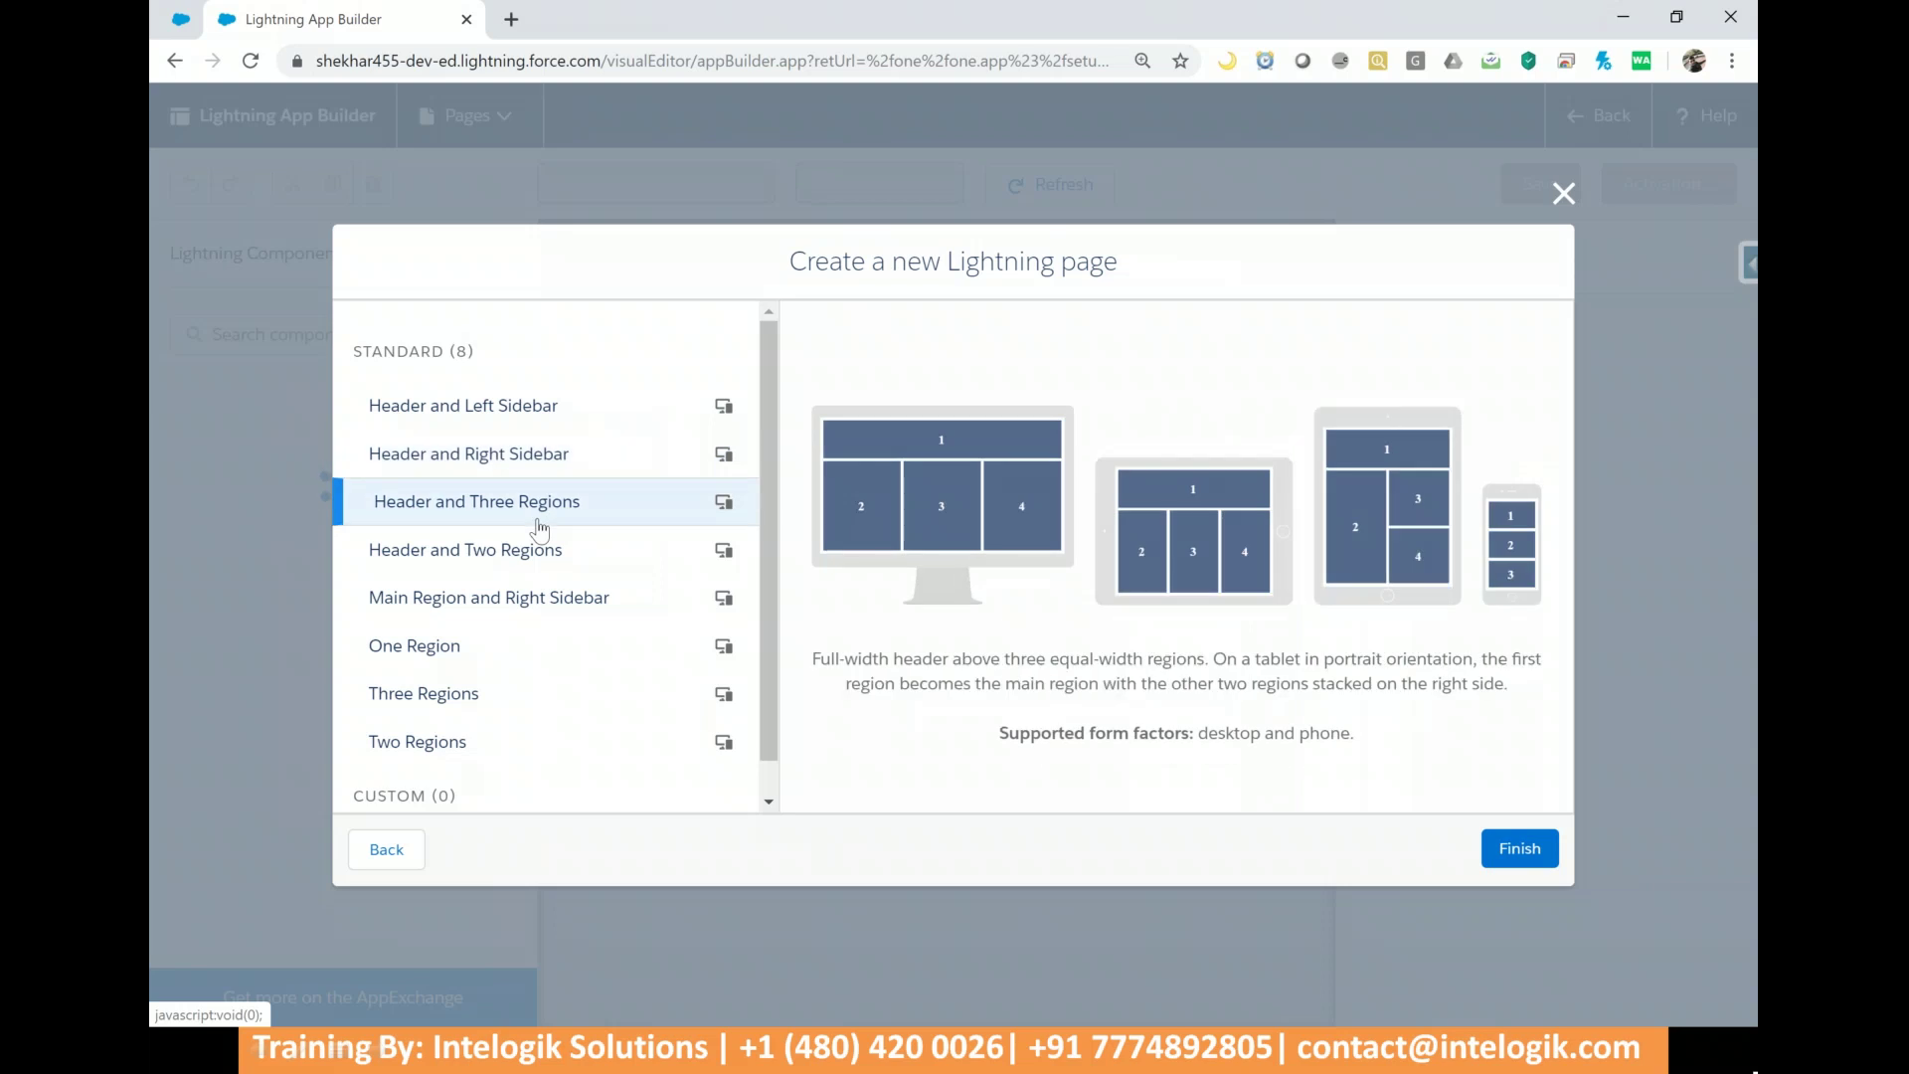
{"action": "left_click", "coordinate": [532, 559]}
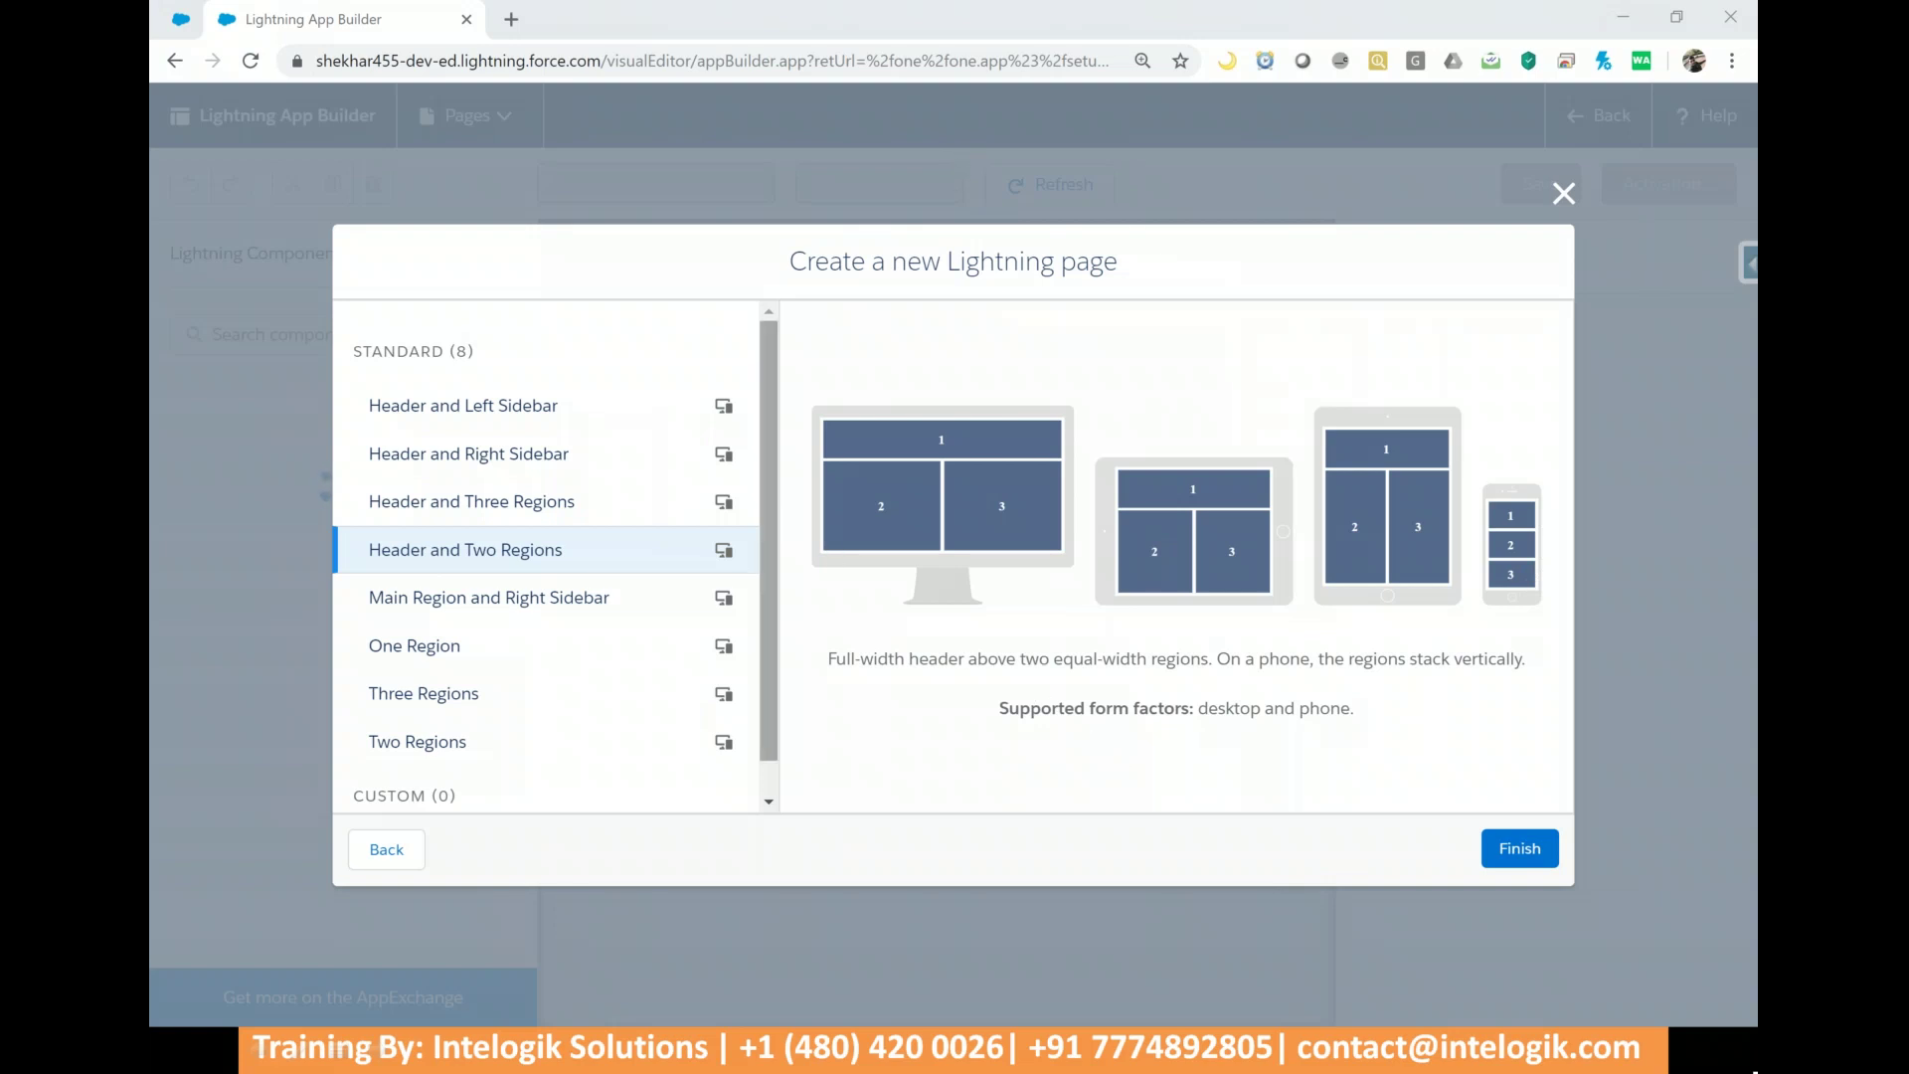
{"action": "left_click", "coordinate": [508, 412]}
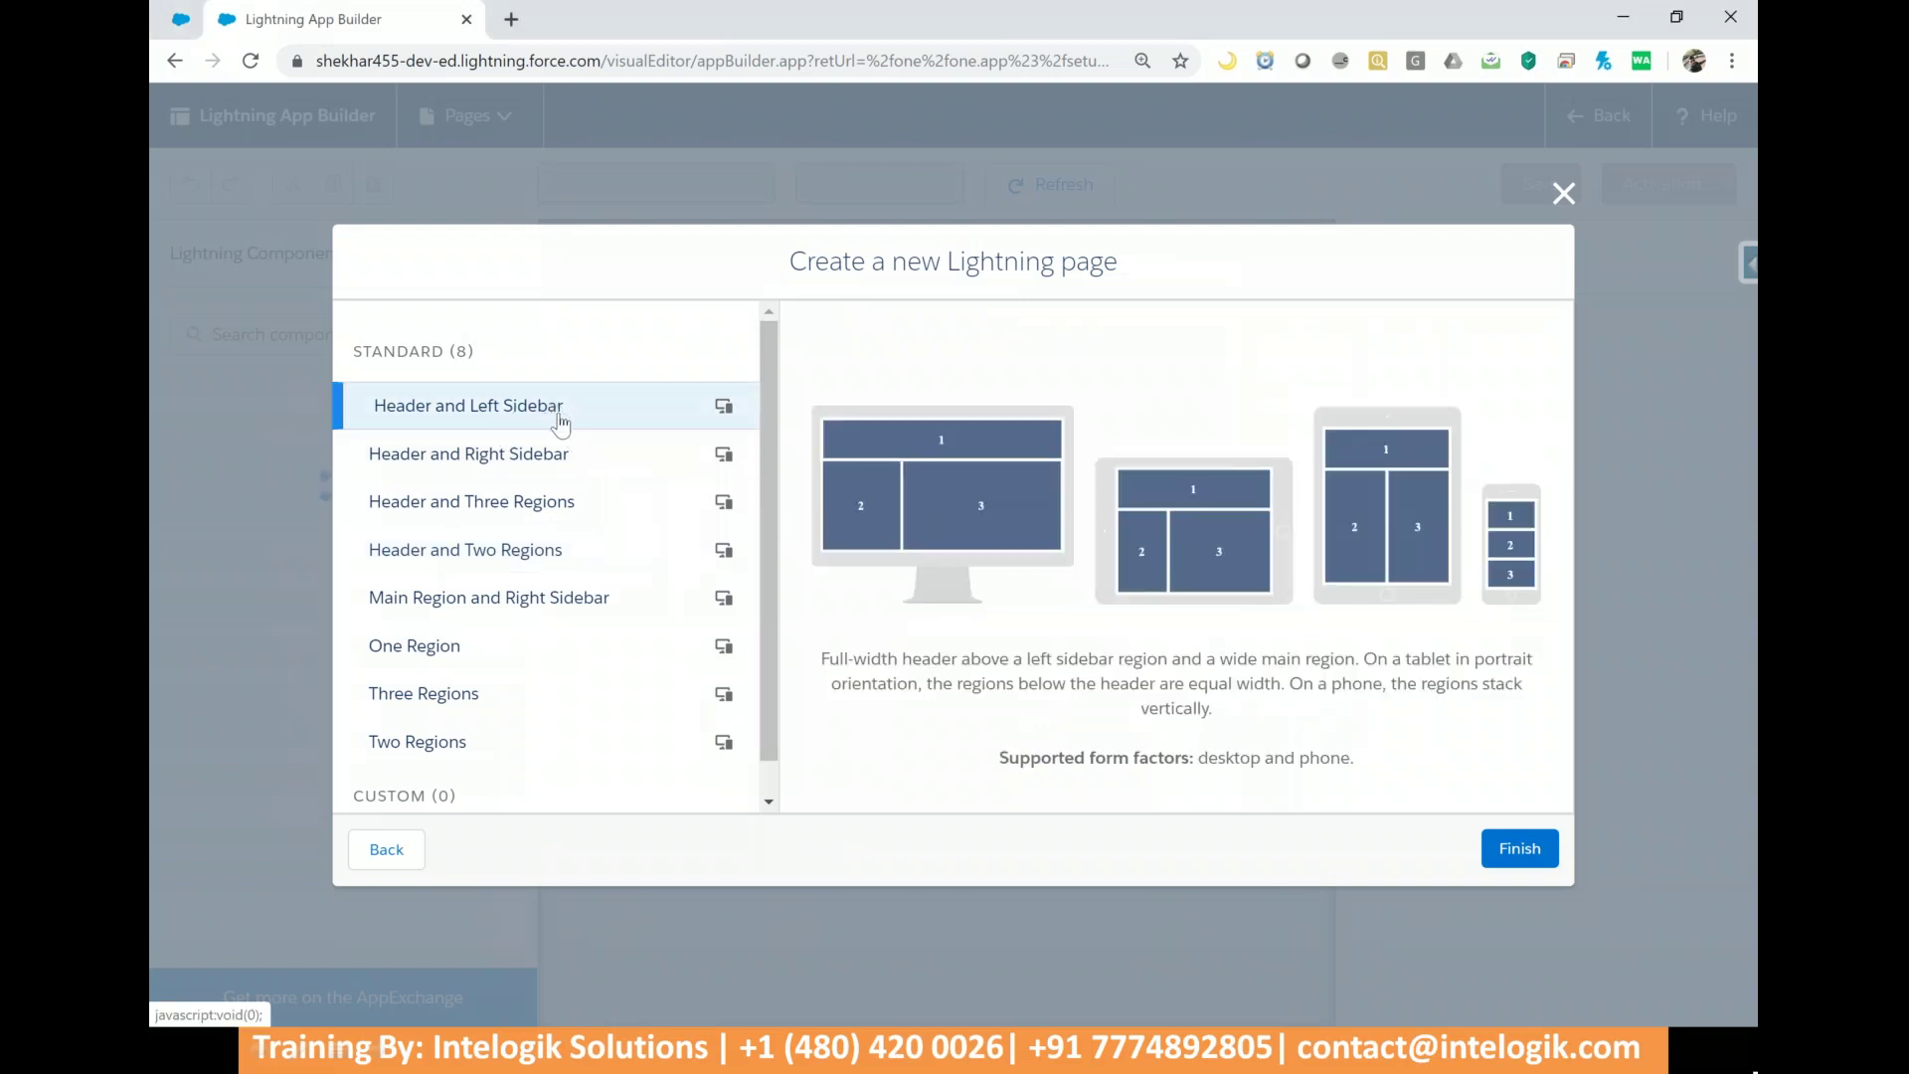
{"action": "left_click", "coordinate": [1519, 848]}
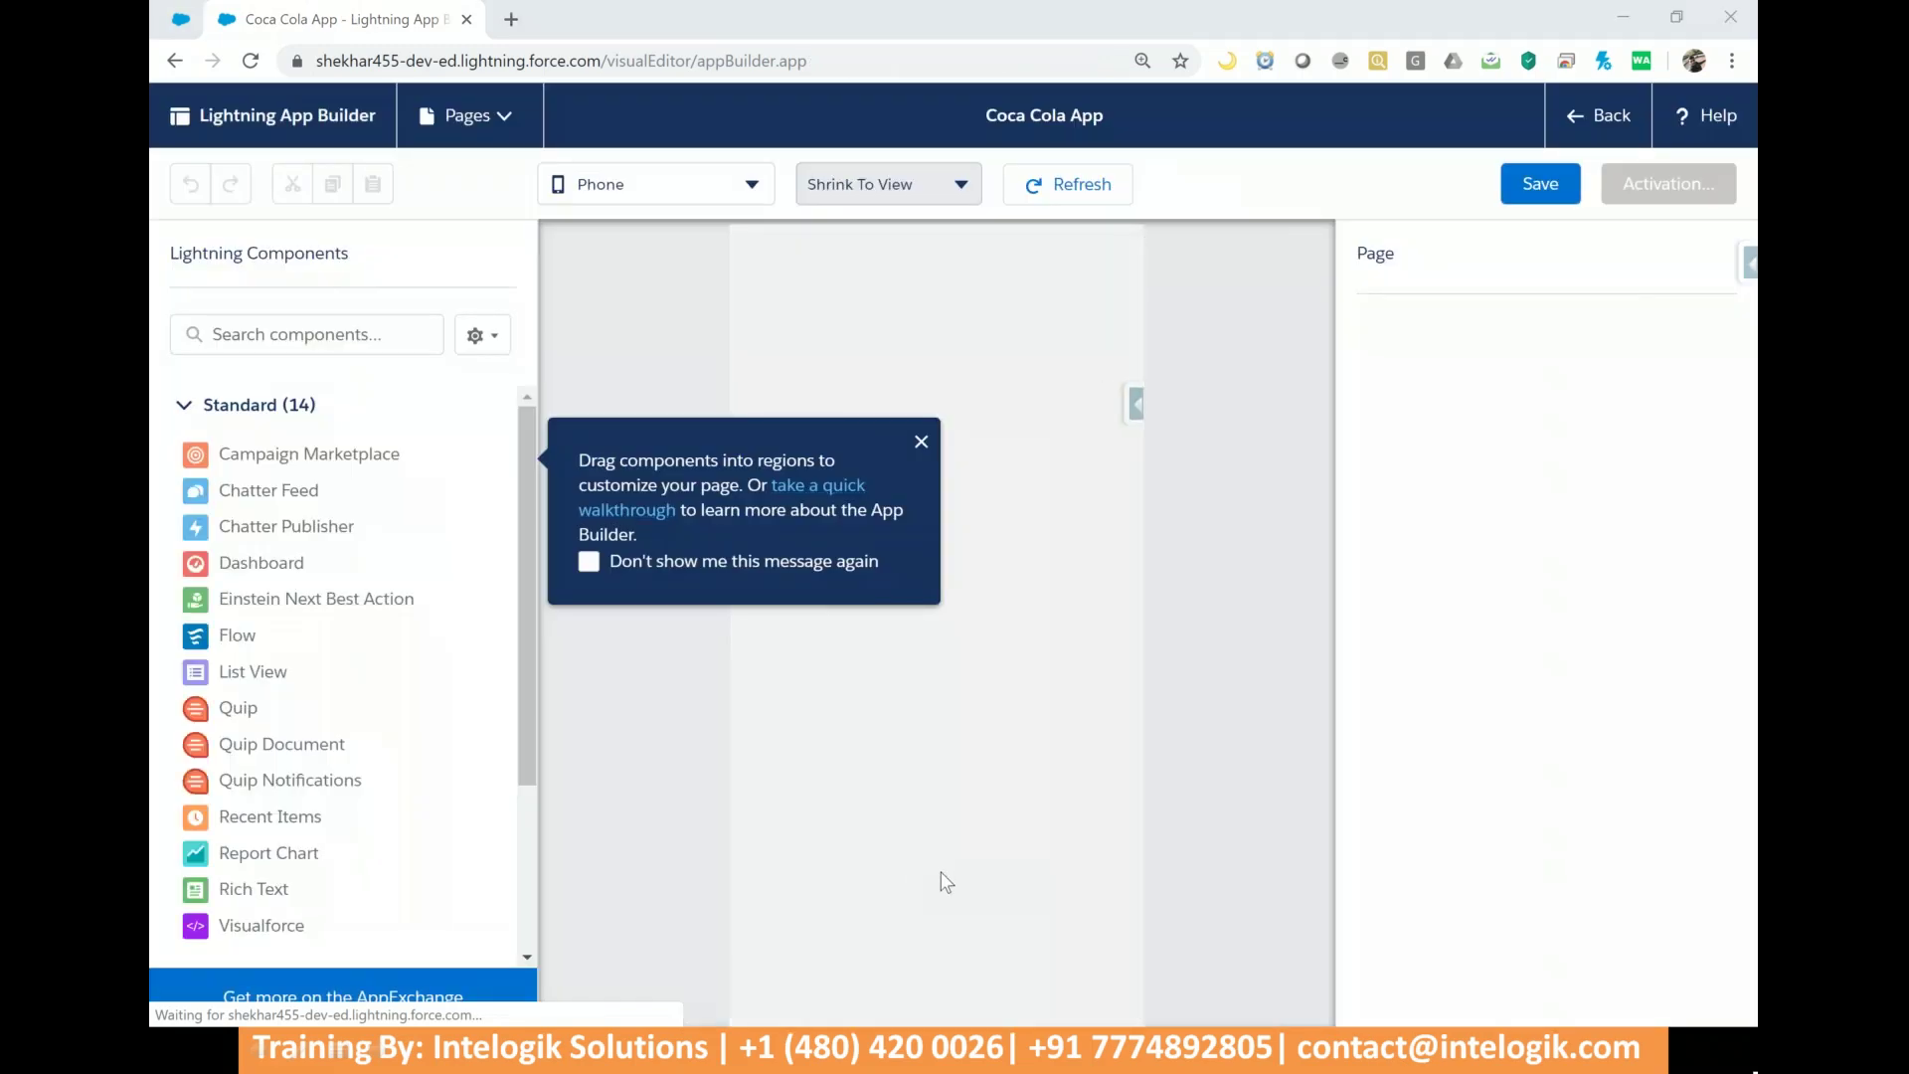
- Dismiss the 'Drag components into regions' tip on the Coca Cola App canvas
{"action": "left_click", "coordinate": [921, 442]}
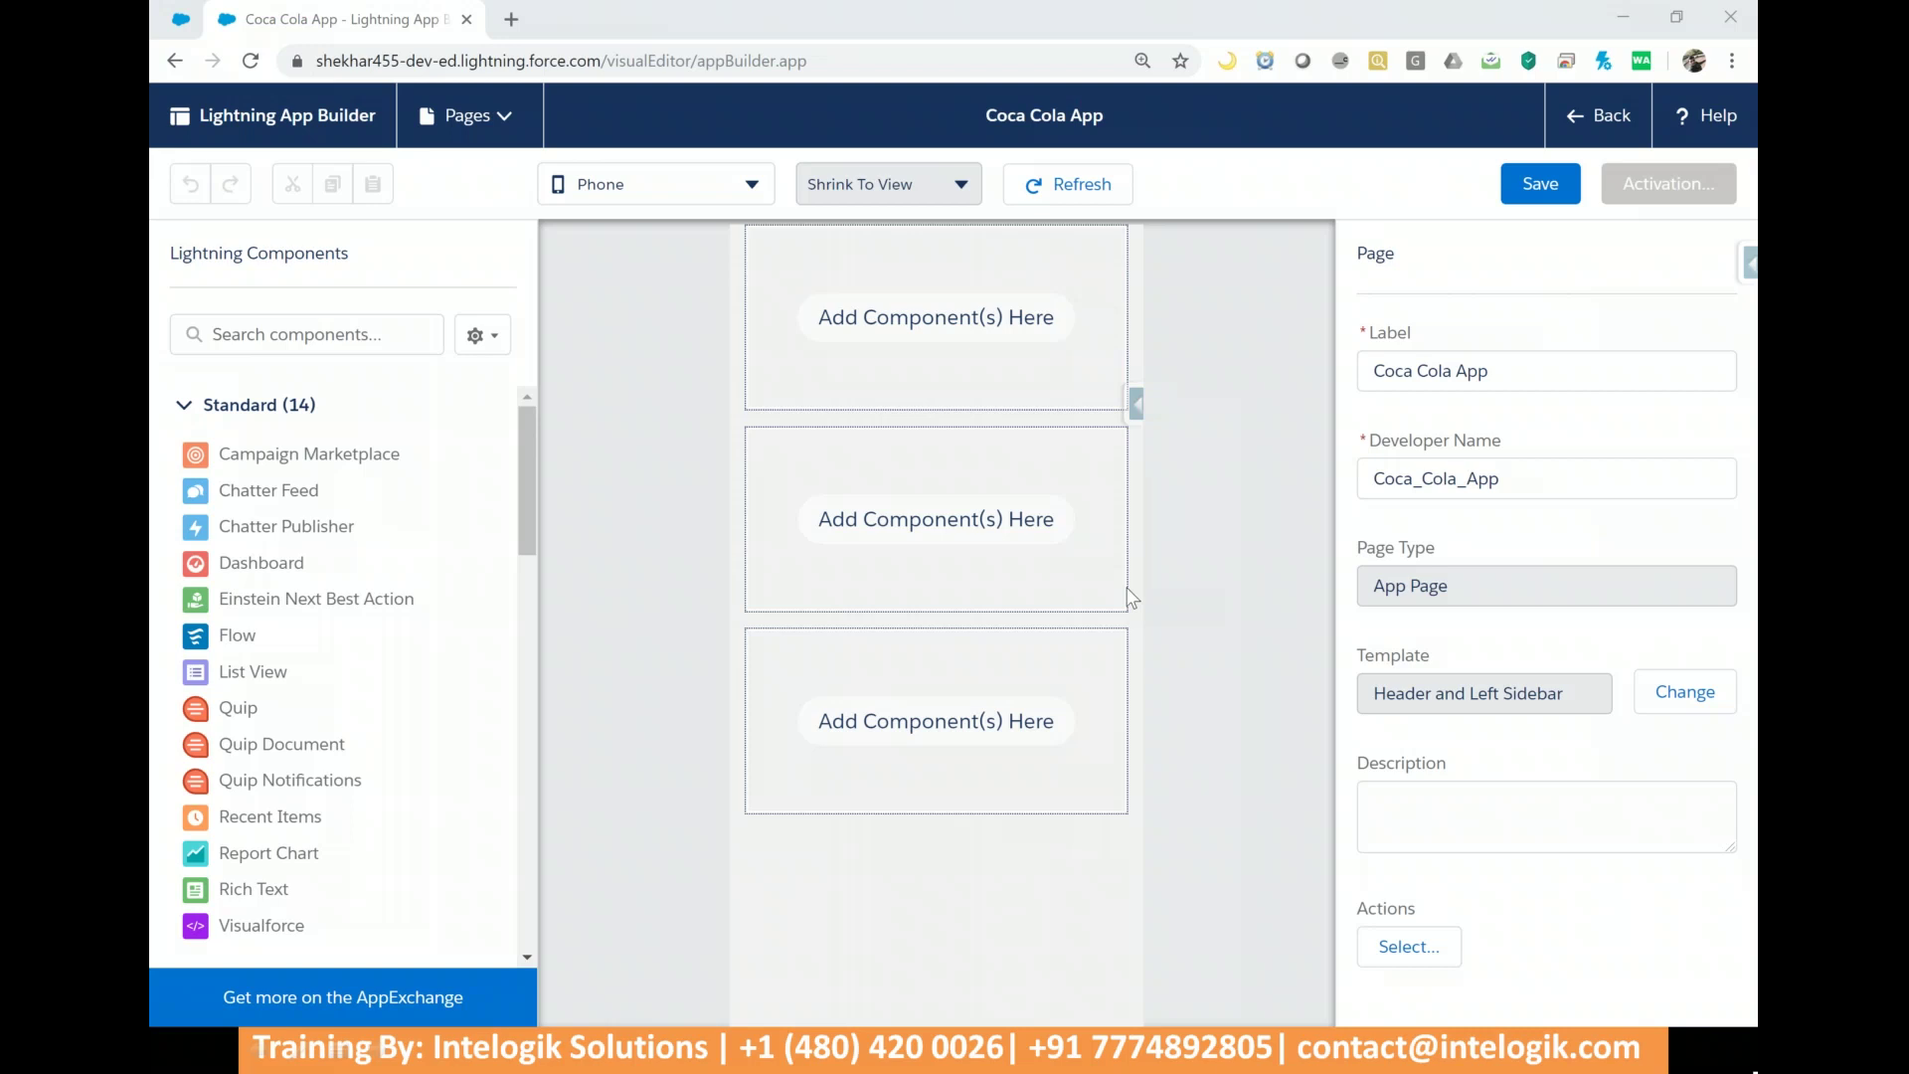
{"action": "mouse_move", "coordinate": [1599, 169]}
{"action": "left_mouse_down"}
{"action": "mouse_move", "coordinate": [328, 935]}
{"action": "mouse_move", "coordinate": [1591, 125]}
{"action": "mouse_move", "coordinate": [1377, 100]}
{"action": "left_mouse_up"}
{"action": "left_click", "coordinate": [665, 580]}
{"action": "mouse_move", "coordinate": [686, 724]}
{"action": "left_mouse_down"}
{"action": "mouse_move", "coordinate": [781, 637]}
{"action": "mouse_move", "coordinate": [771, 596]}
{"action": "left_mouse_up"}
{"action": "left_click_drag", "start_coordinate": [796, 492], "coordinate": [850, 614]}
{"action": "left_click_drag", "start_coordinate": [844, 465], "coordinate": [875, 572]}
{"action": "mouse_move", "coordinate": [1083, 383]}
{"action": "left_mouse_down"}
{"action": "mouse_move", "coordinate": [991, 522]}
{"action": "mouse_move", "coordinate": [1082, 383]}
{"action": "left_mouse_up"}
{"action": "mouse_move", "coordinate": [1119, 333]}
{"action": "left_mouse_down"}
{"action": "mouse_move", "coordinate": [1158, 452]}
{"action": "mouse_move", "coordinate": [1118, 378]}
{"action": "left_mouse_up"}
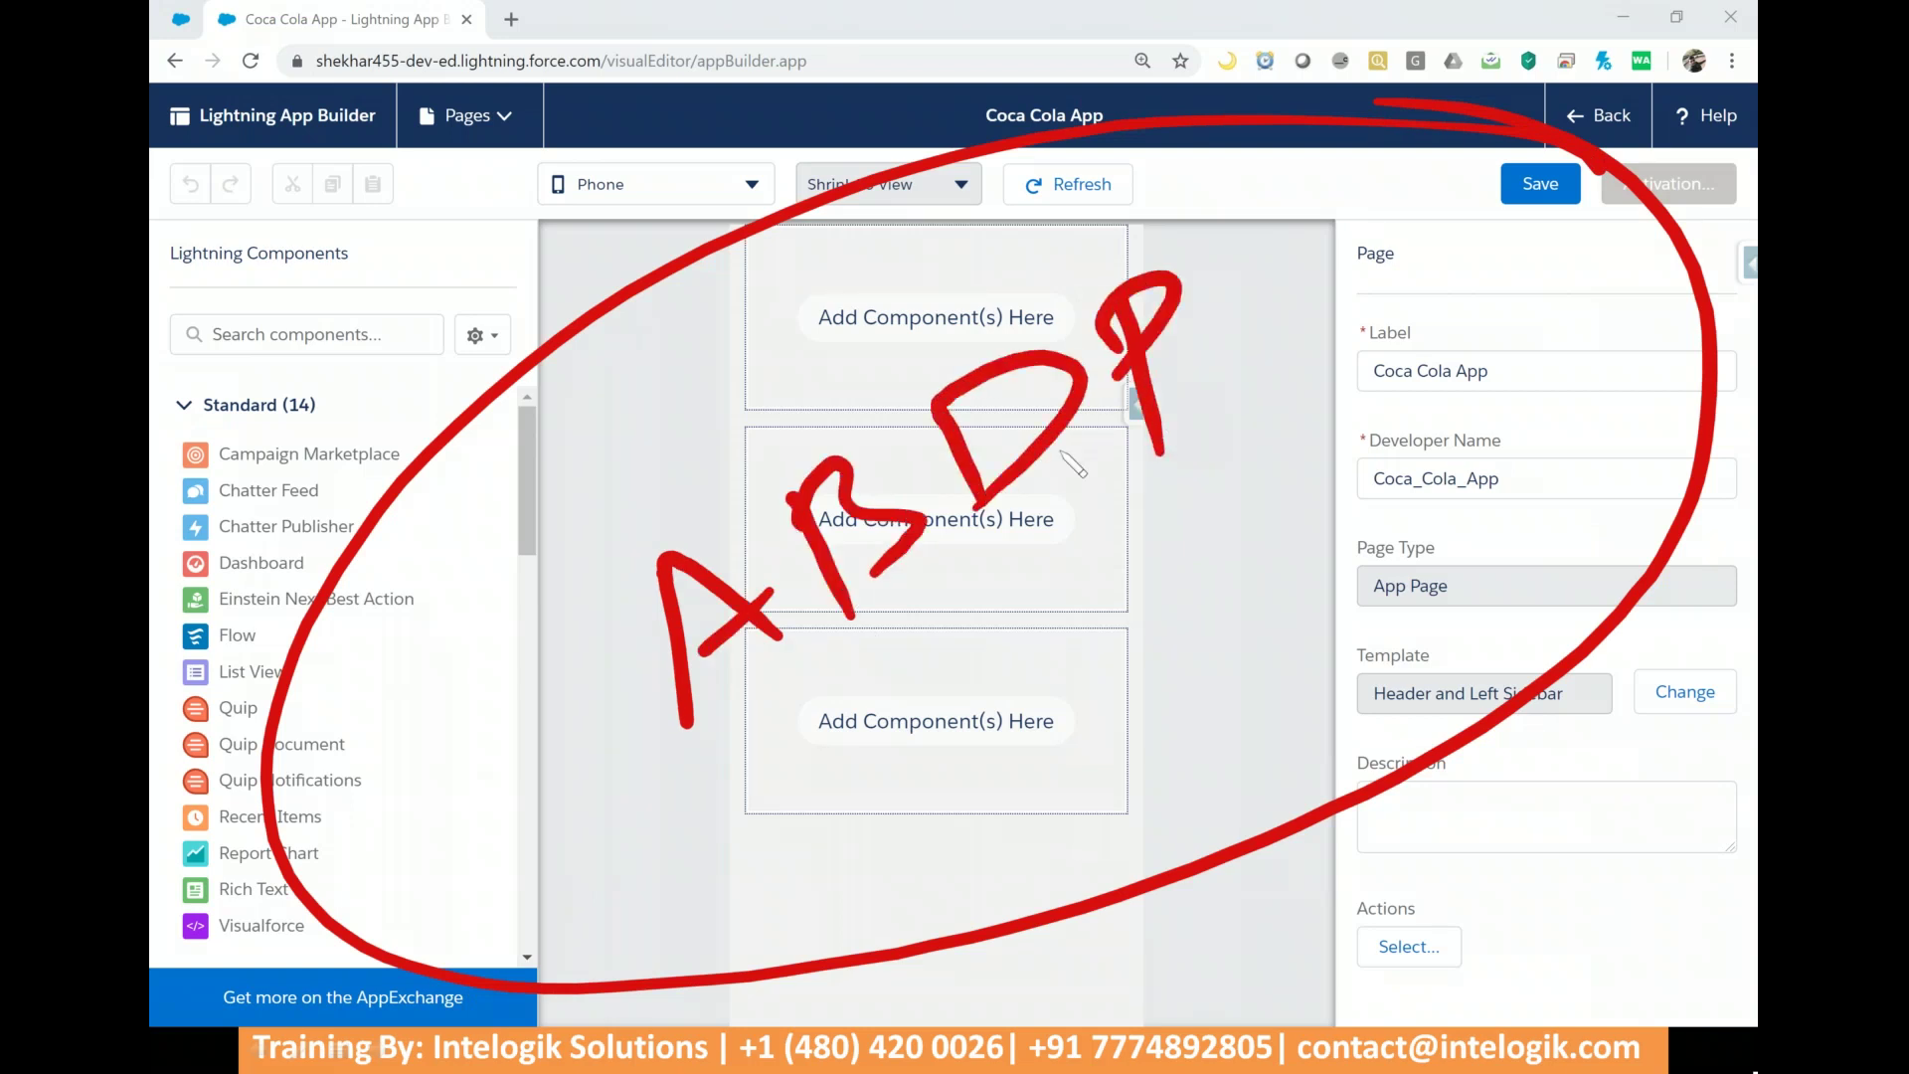
- Mark up the component panel and the three empty page regions
{"action": "key", "text": "e"}
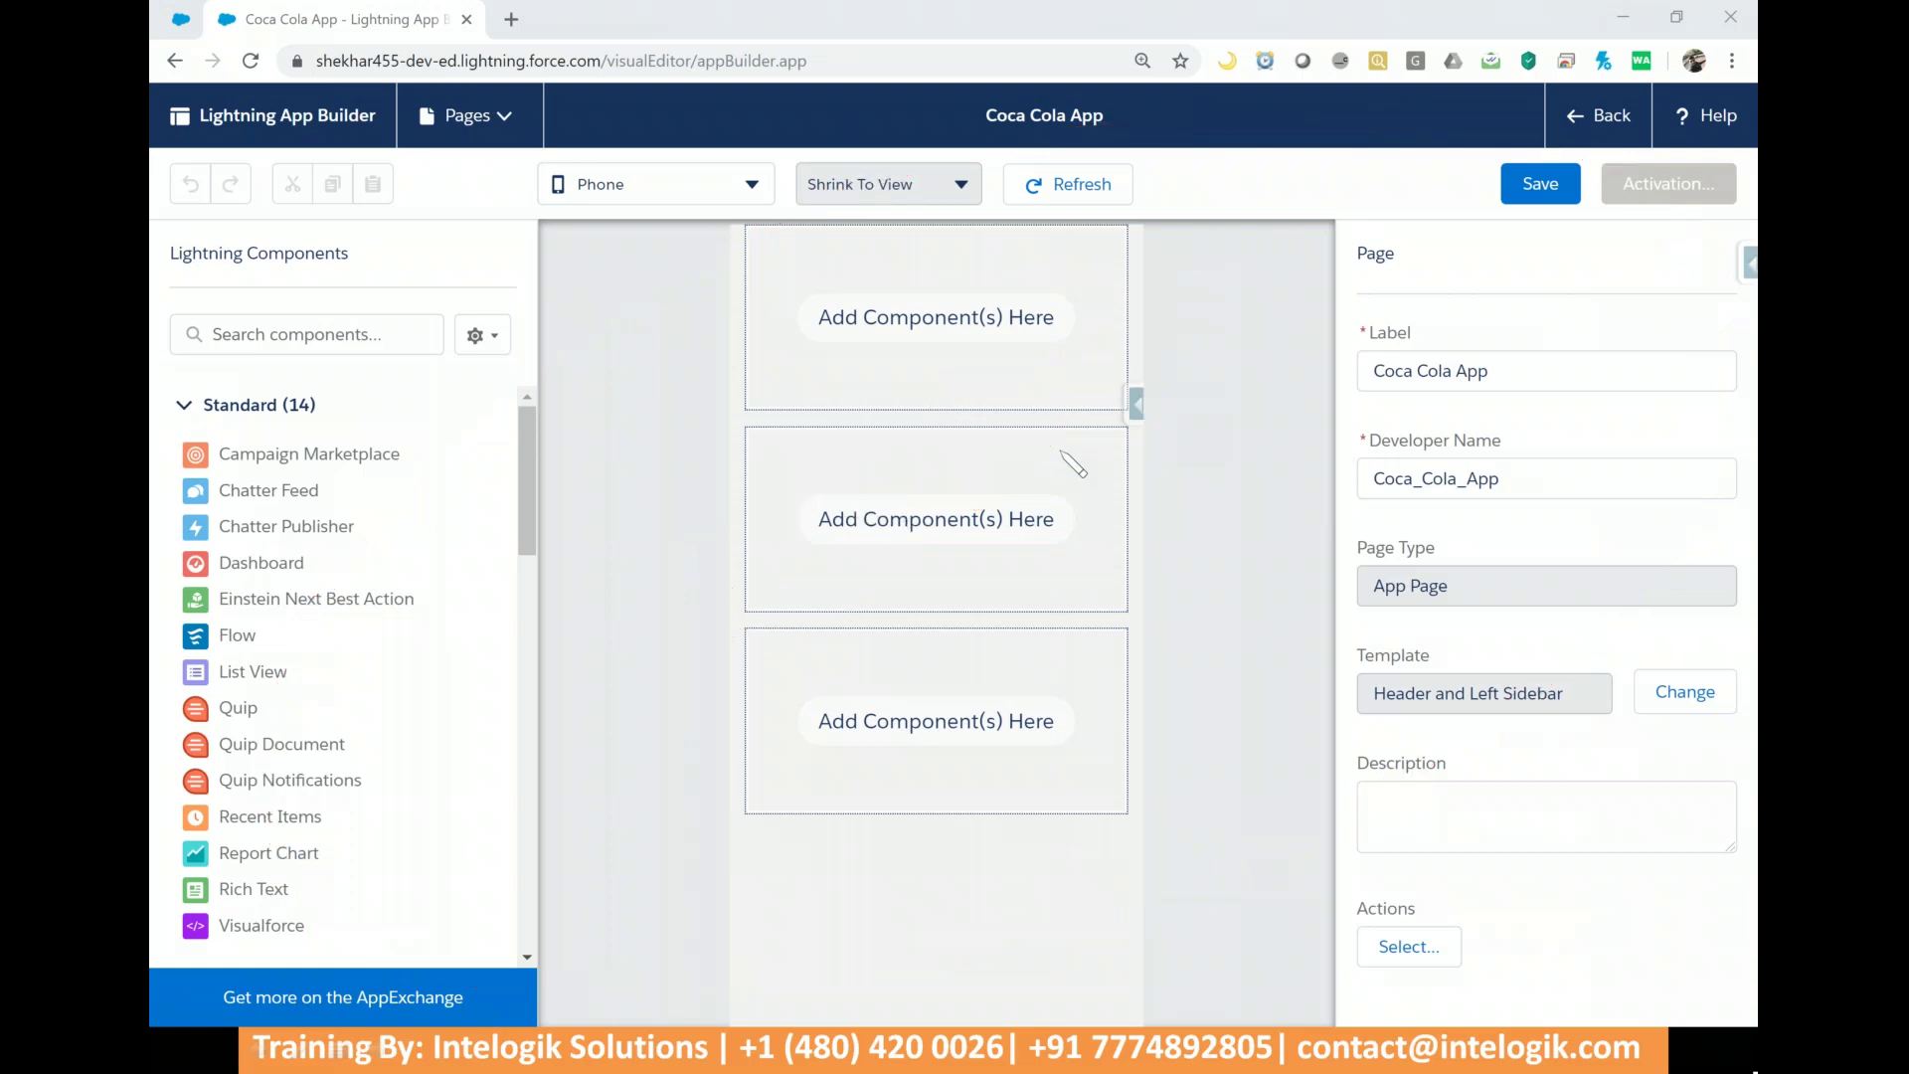
{"action": "left_click_drag", "start_coordinate": [323, 552], "coordinate": [368, 666]}
{"action": "mouse_move", "coordinate": [333, 487]}
{"action": "left_mouse_down"}
{"action": "mouse_move", "coordinate": [414, 716]}
{"action": "mouse_move", "coordinate": [328, 482]}
{"action": "left_mouse_up"}
{"action": "mouse_move", "coordinate": [900, 502]}
{"action": "left_mouse_down"}
{"action": "mouse_move", "coordinate": [911, 575]}
{"action": "mouse_move", "coordinate": [1016, 500]}
{"action": "left_mouse_up"}
{"action": "mouse_move", "coordinate": [1044, 408]}
{"action": "left_mouse_down"}
{"action": "mouse_move", "coordinate": [785, 637]}
{"action": "mouse_move", "coordinate": [995, 393]}
{"action": "left_mouse_up"}
{"action": "left_click_drag", "start_coordinate": [1442, 463], "coordinate": [1442, 569]}
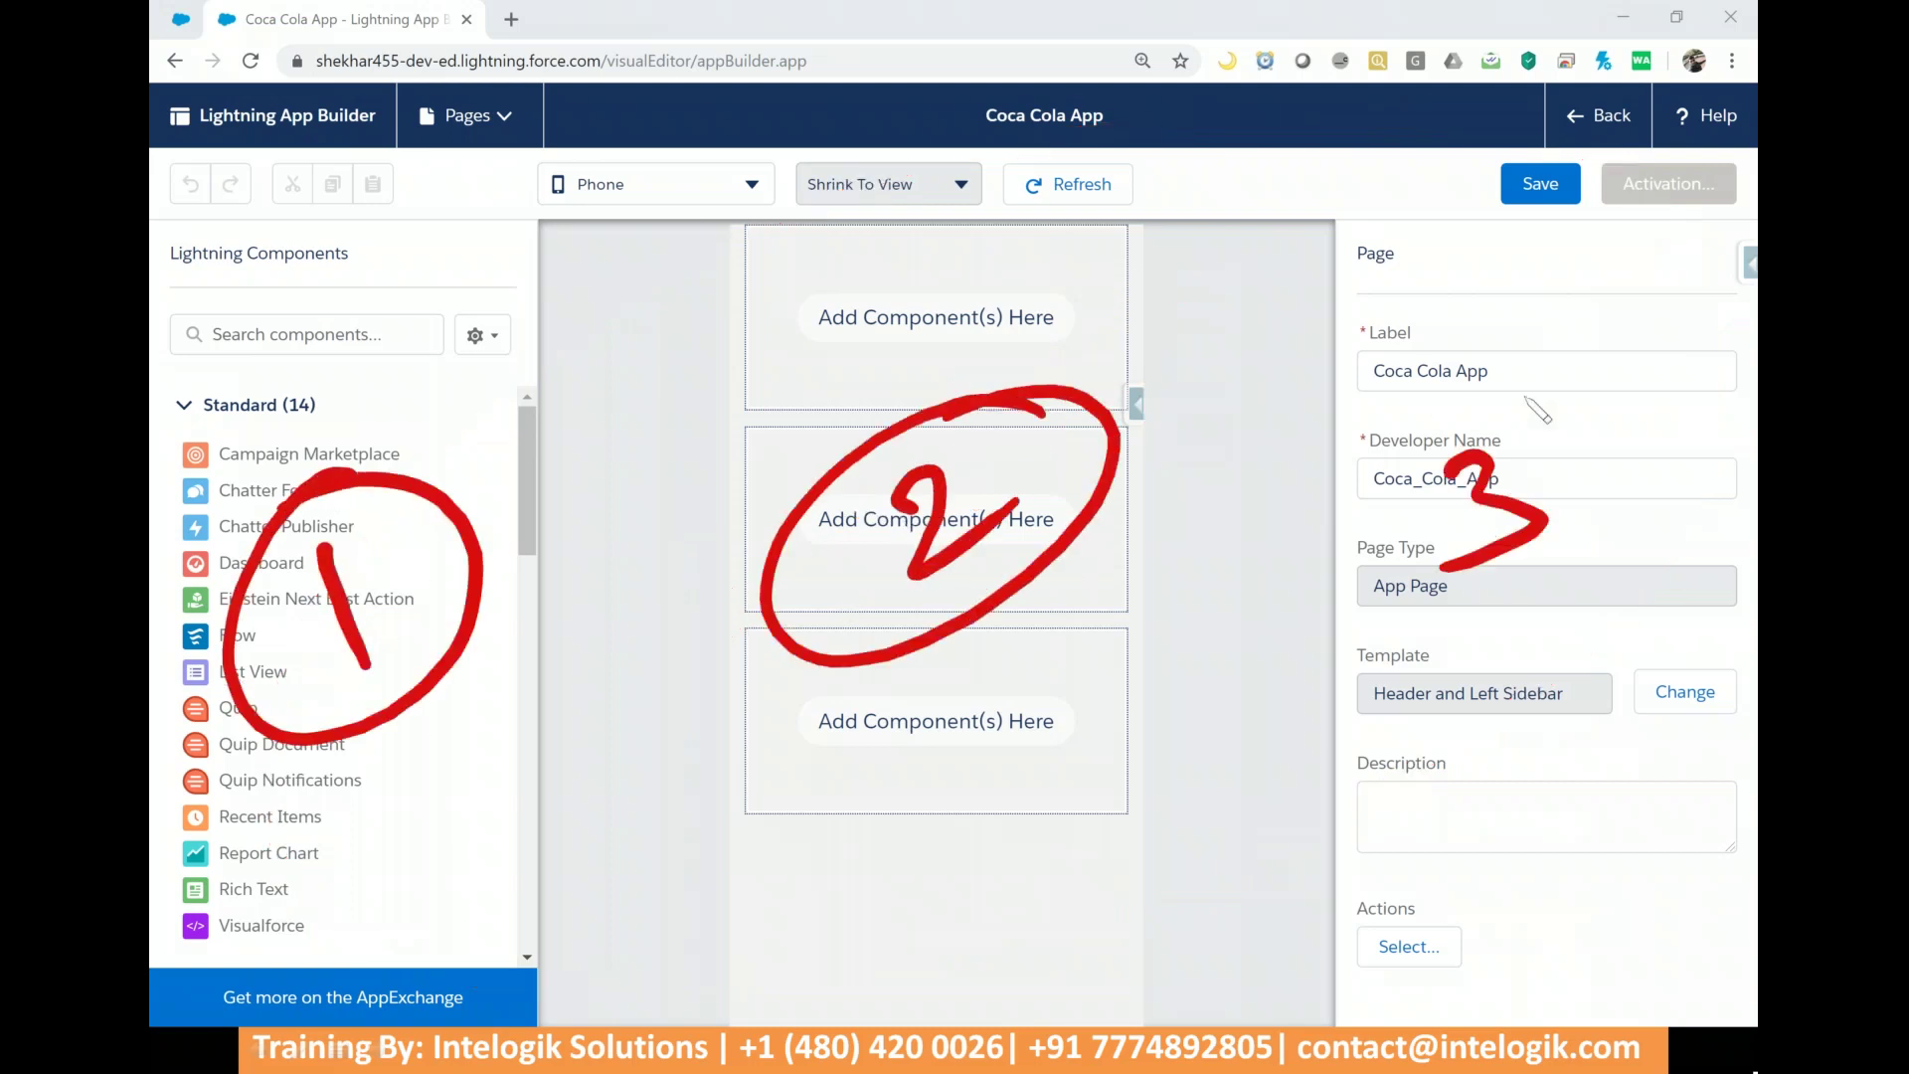
{"action": "left_click_drag", "start_coordinate": [1566, 413], "coordinate": [1596, 562]}
{"action": "left_click_drag", "start_coordinate": [1476, 373], "coordinate": [1522, 617]}
{"action": "mouse_move", "coordinate": [761, 87]}
{"action": "left_mouse_down"}
{"action": "mouse_move", "coordinate": [348, 298]}
{"action": "mouse_move", "coordinate": [475, 303]}
{"action": "left_mouse_up"}
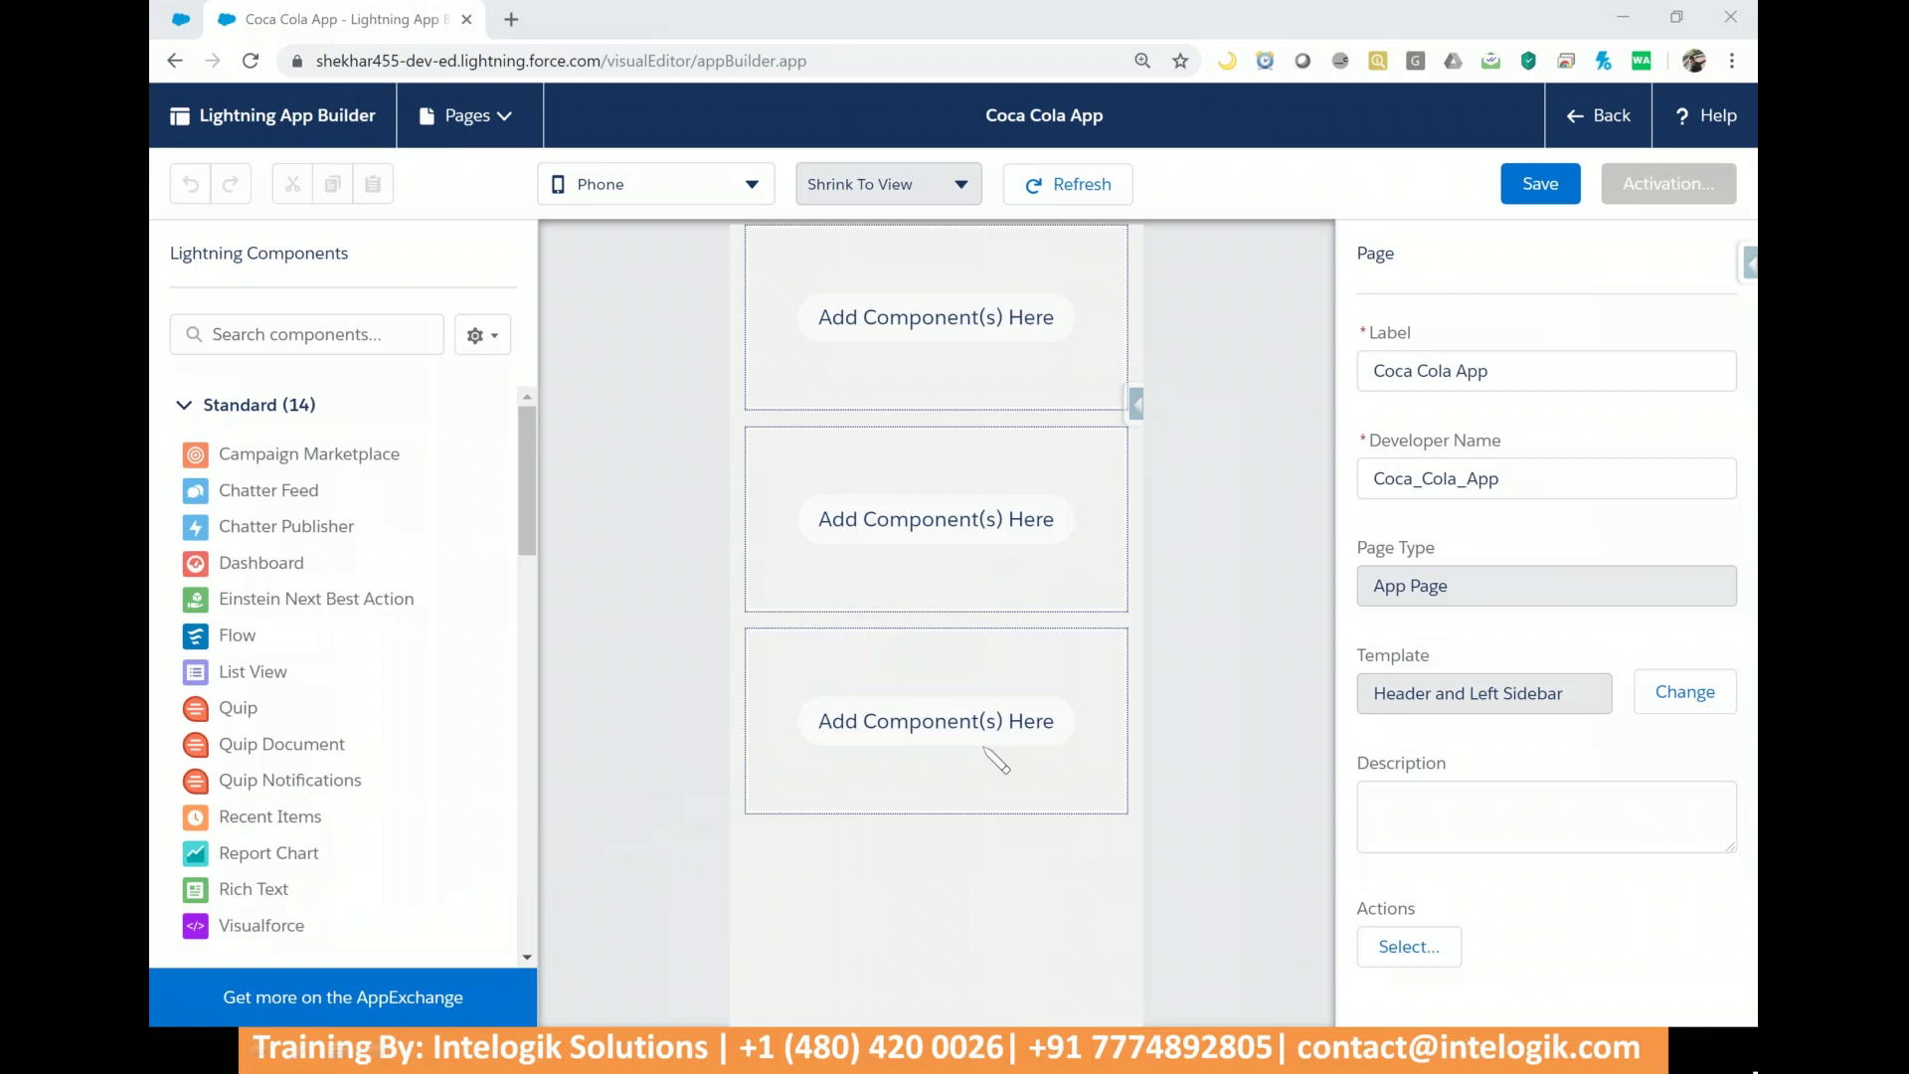
- Collapse the Standard (14), Custom (34) and Custom - Managed (3) component groups
{"action": "left_click", "coordinate": [186, 405]}
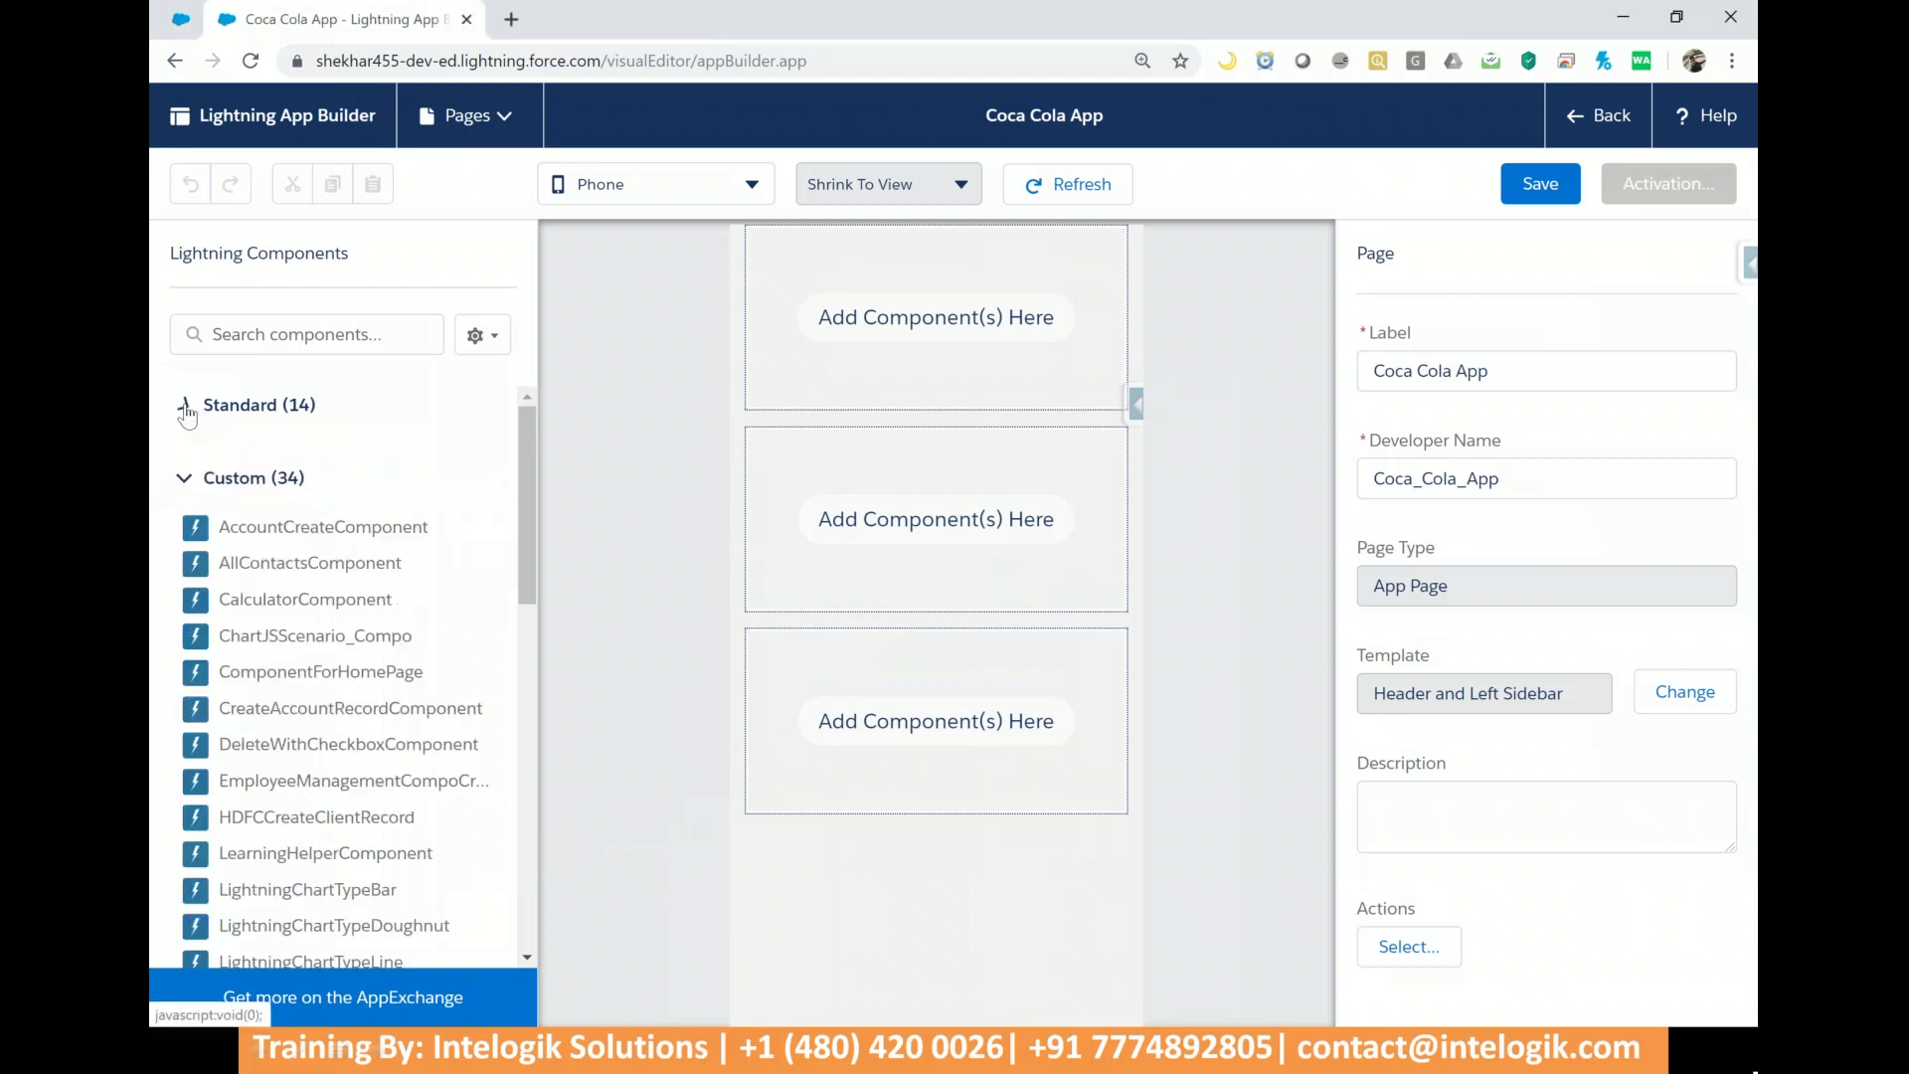
{"action": "left_click", "coordinate": [184, 477]}
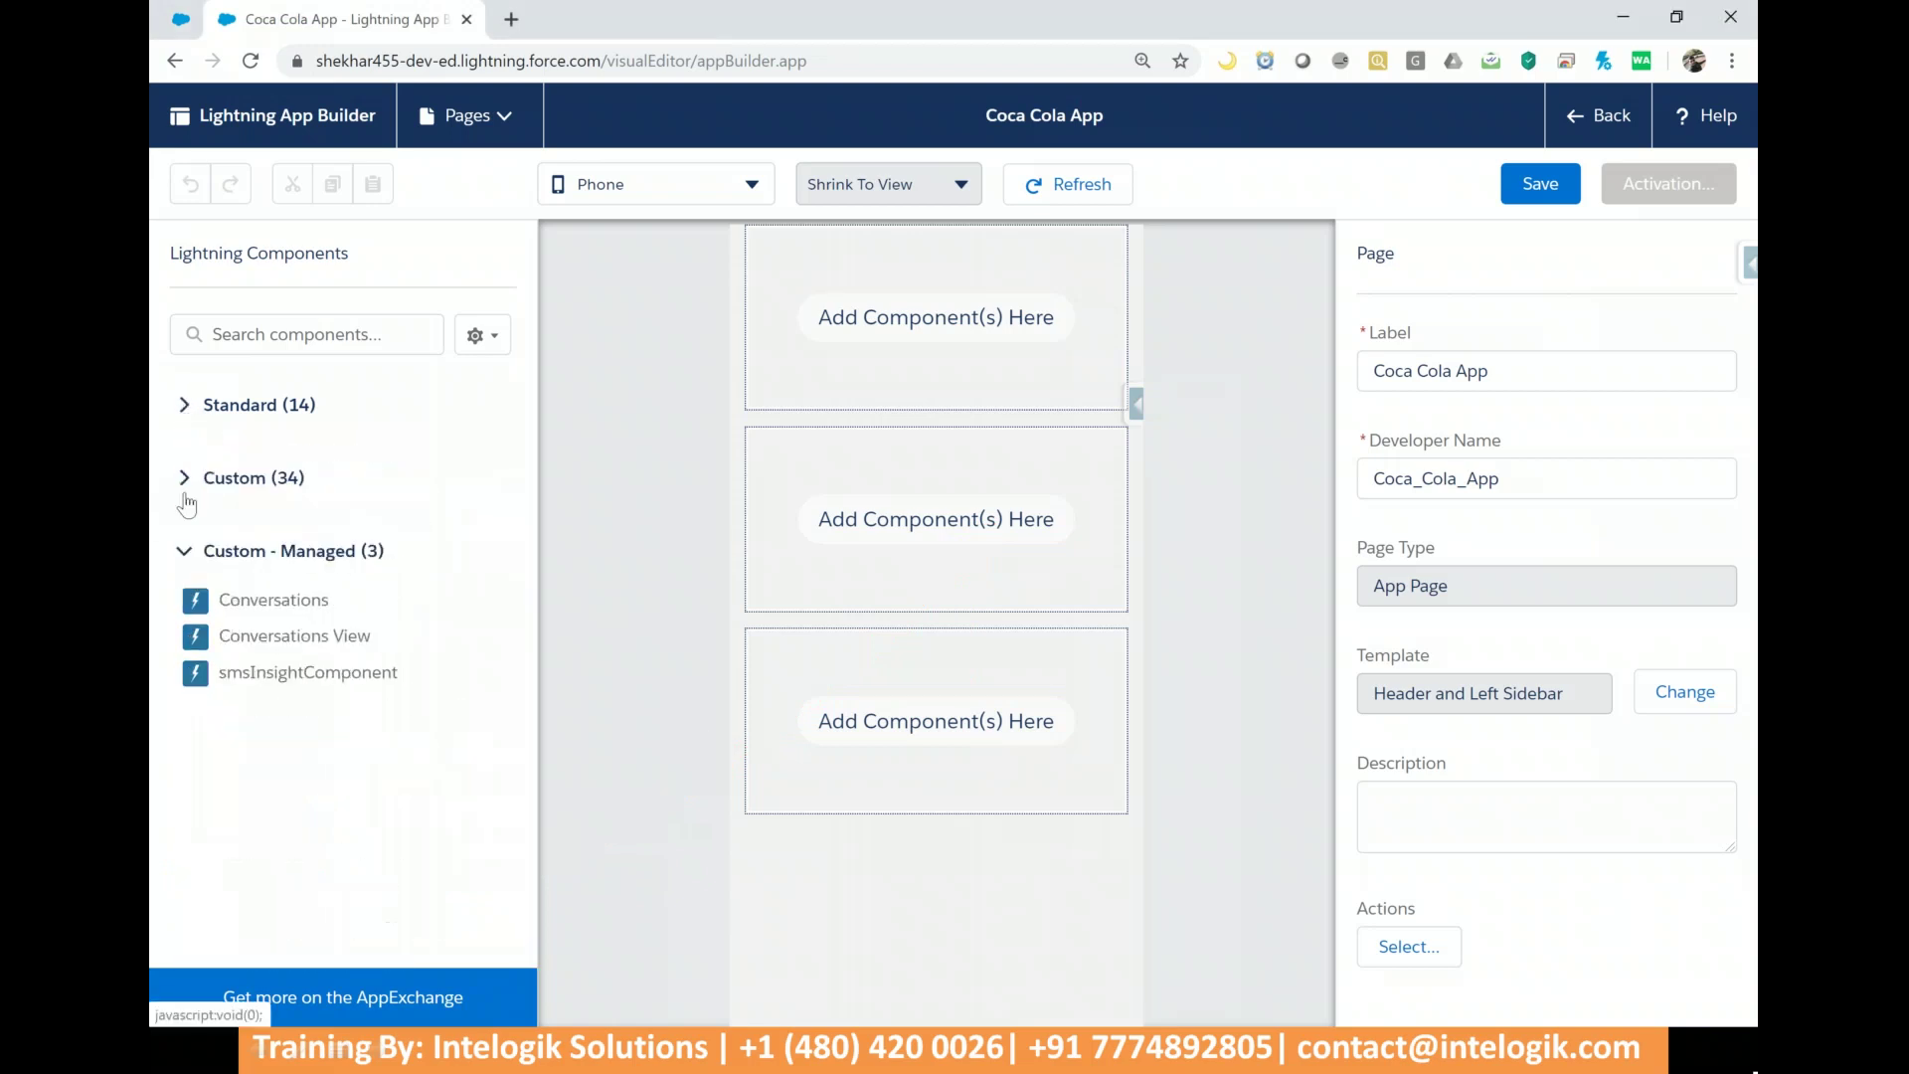
{"action": "left_click", "coordinate": [184, 551]}
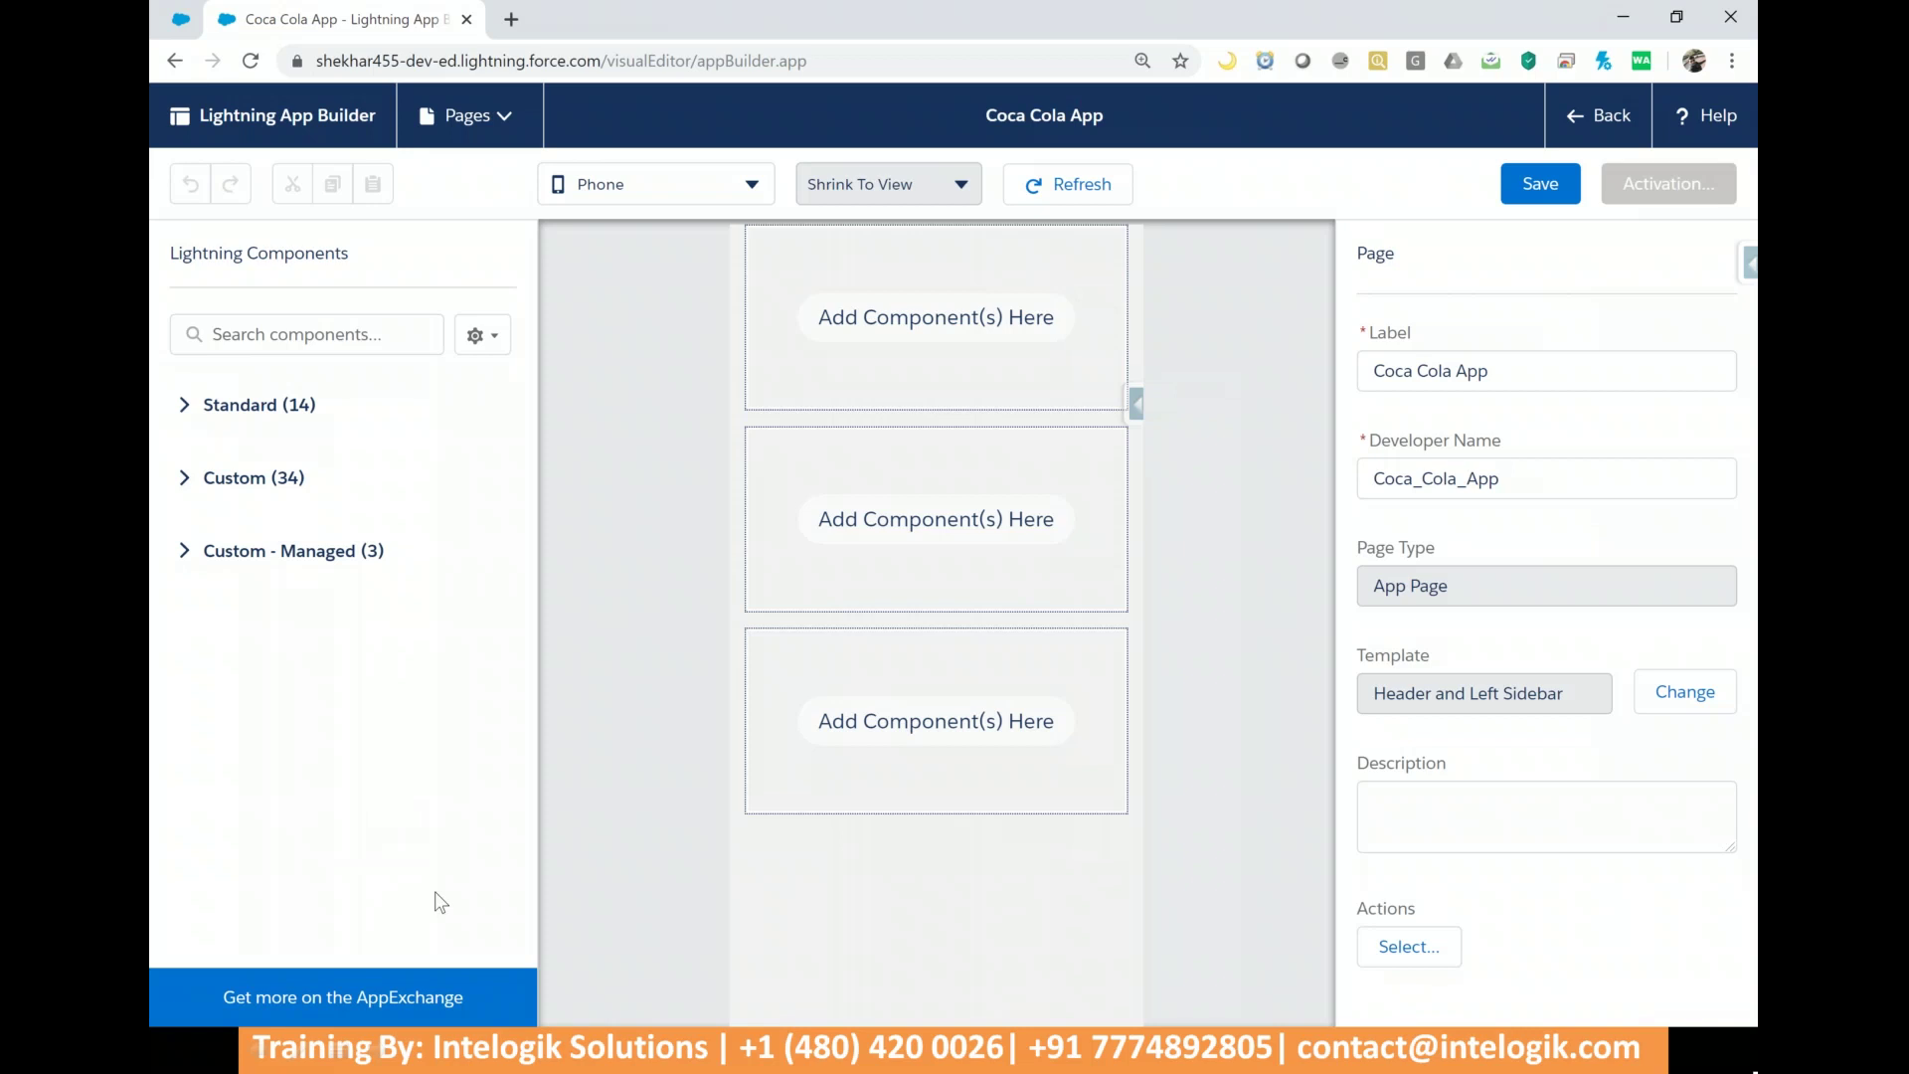
{"action": "left_click_drag", "start_coordinate": [343, 391], "coordinate": [507, 312]}
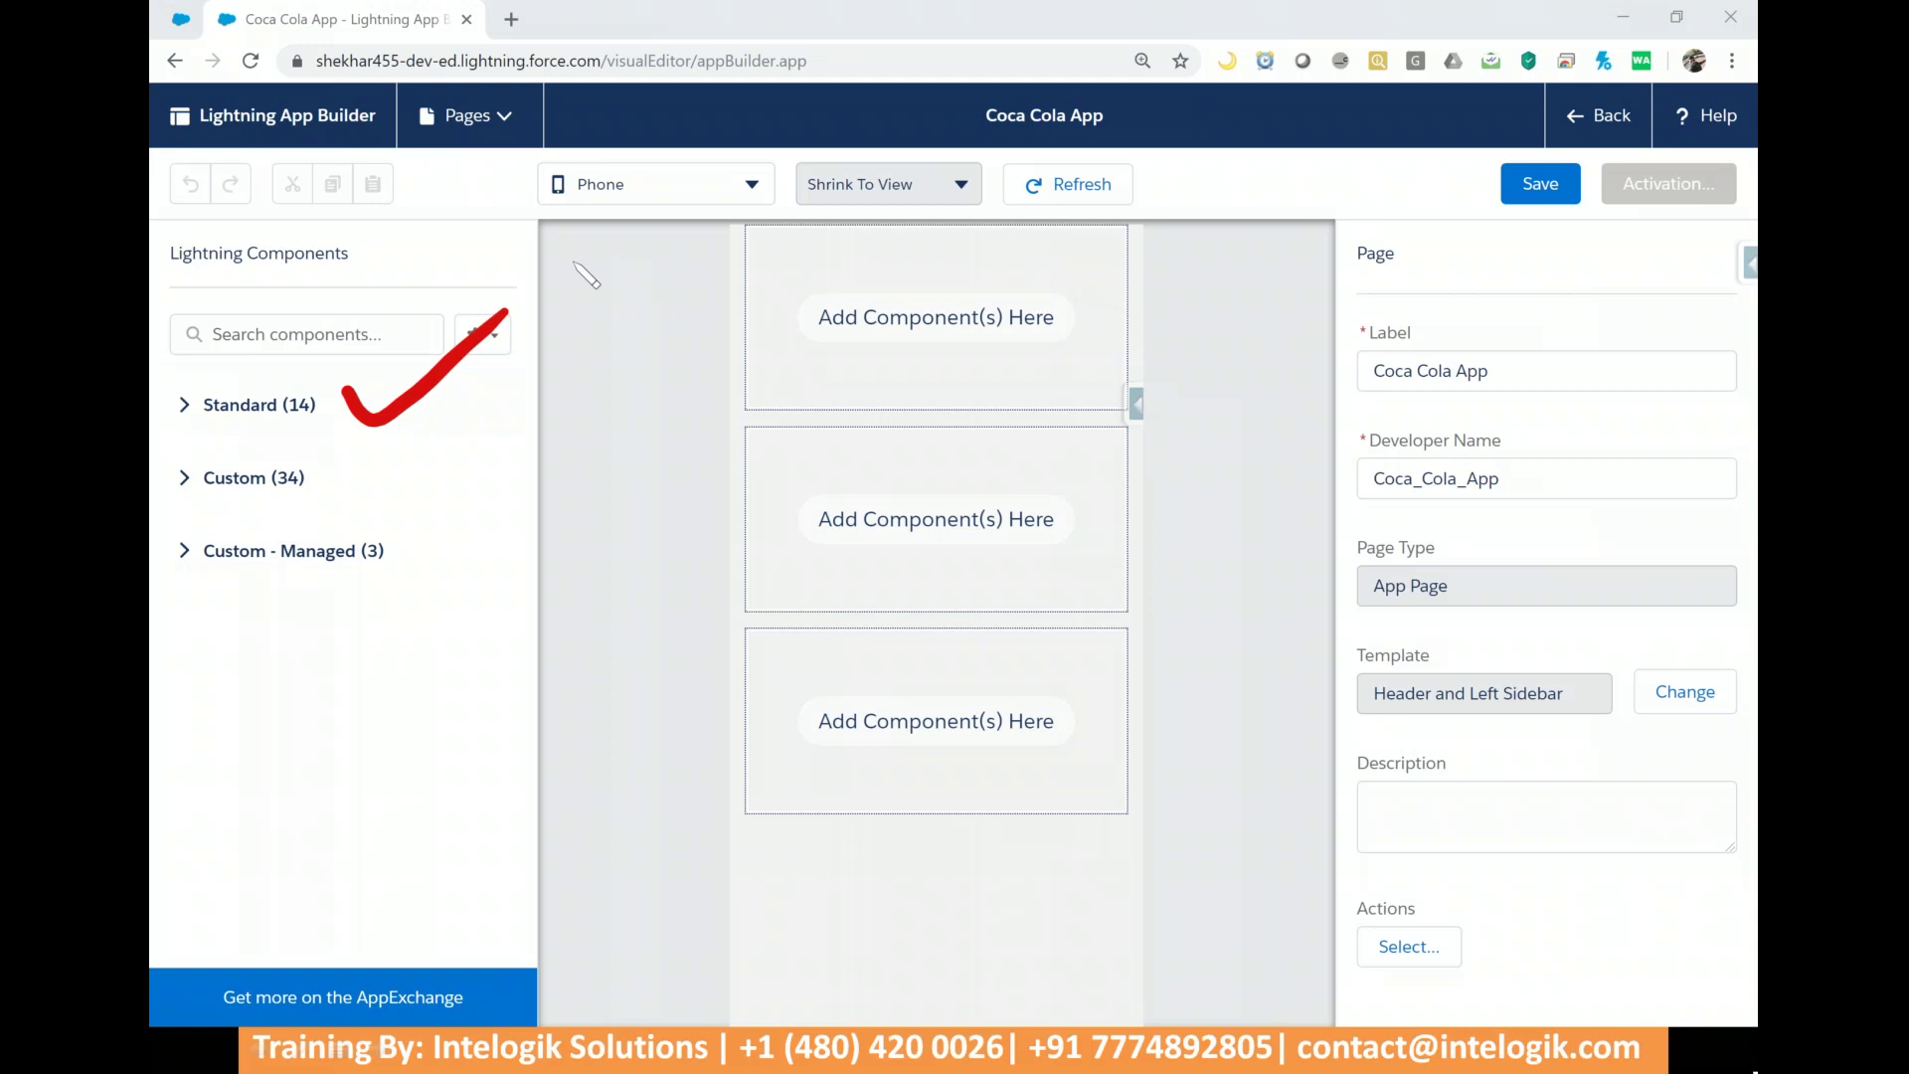
{"action": "mouse_move", "coordinate": [377, 199]}
{"action": "left_mouse_down"}
{"action": "mouse_move", "coordinate": [363, 171]}
{"action": "mouse_move", "coordinate": [287, 181]}
{"action": "left_mouse_up"}
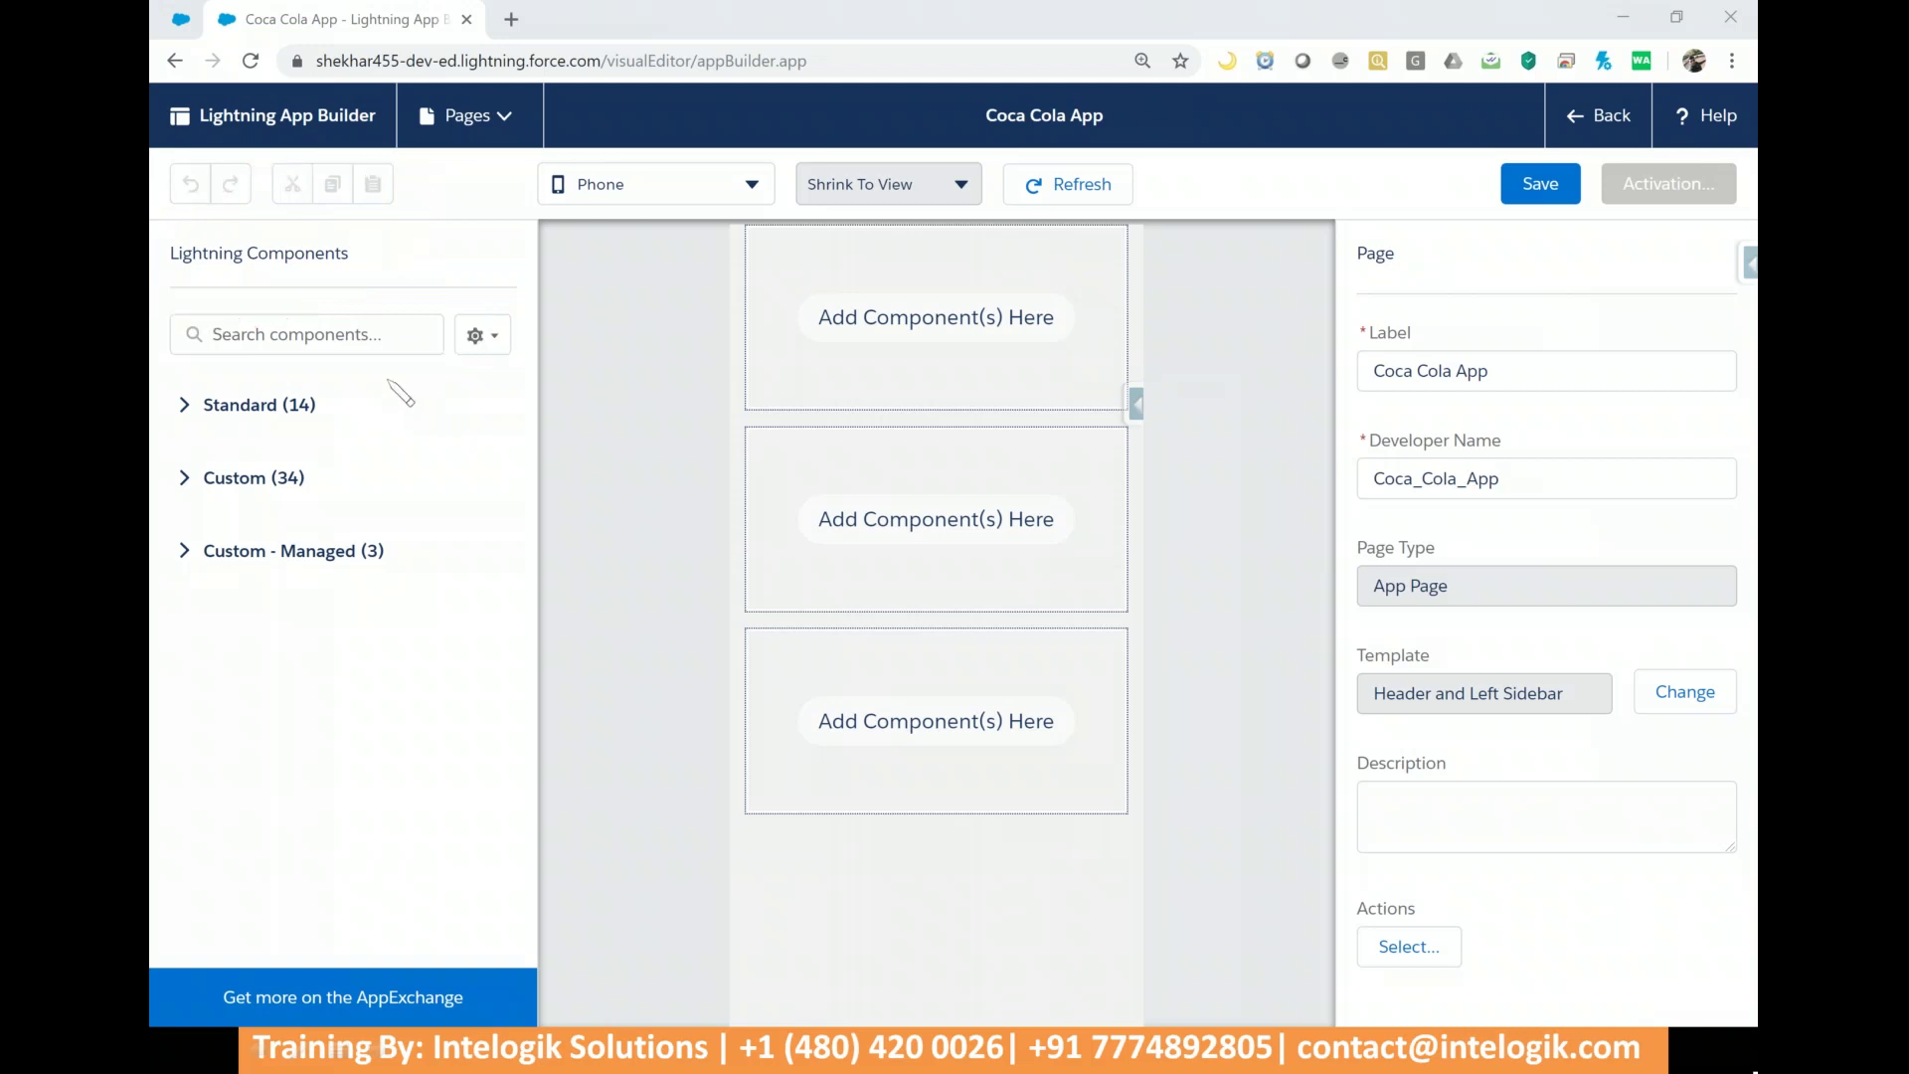
{"action": "left_click_drag", "start_coordinate": [355, 372], "coordinate": [569, 227]}
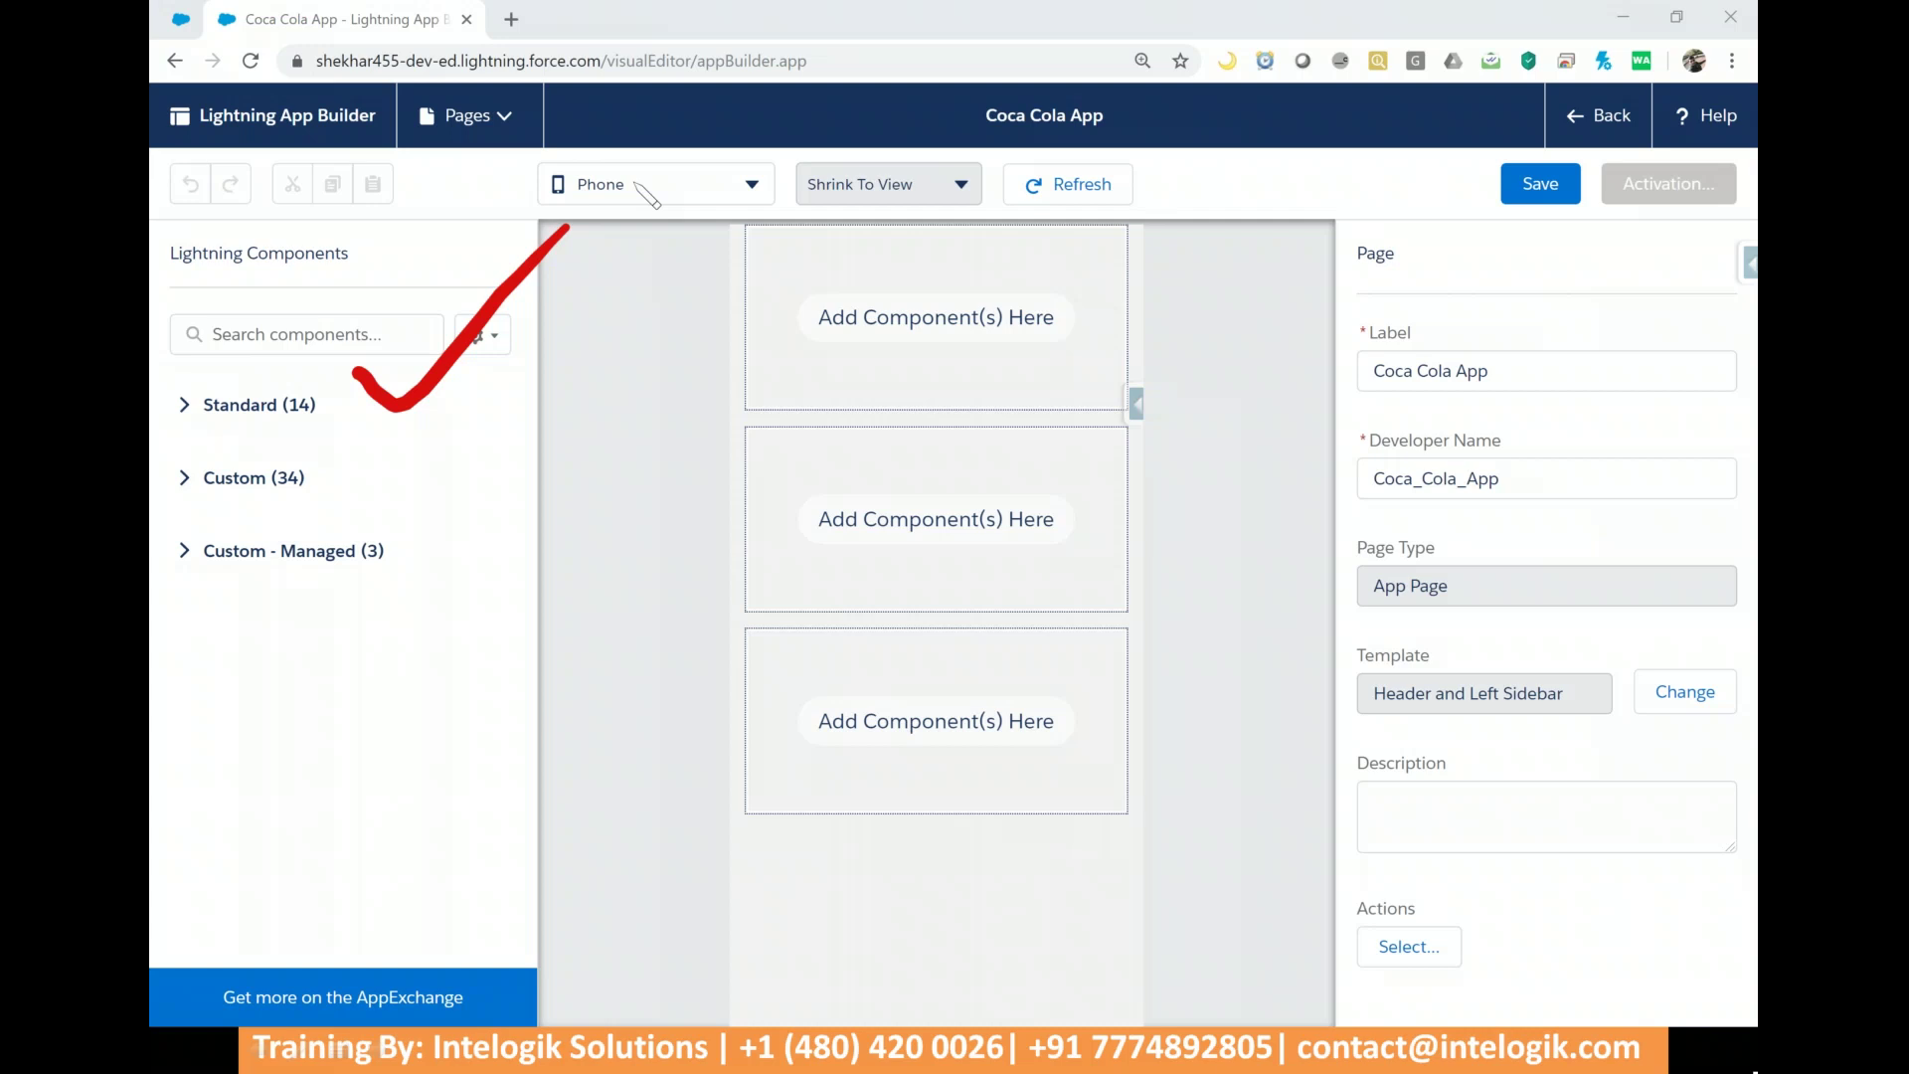
{"action": "left_click_drag", "start_coordinate": [364, 443], "coordinate": [524, 338]}
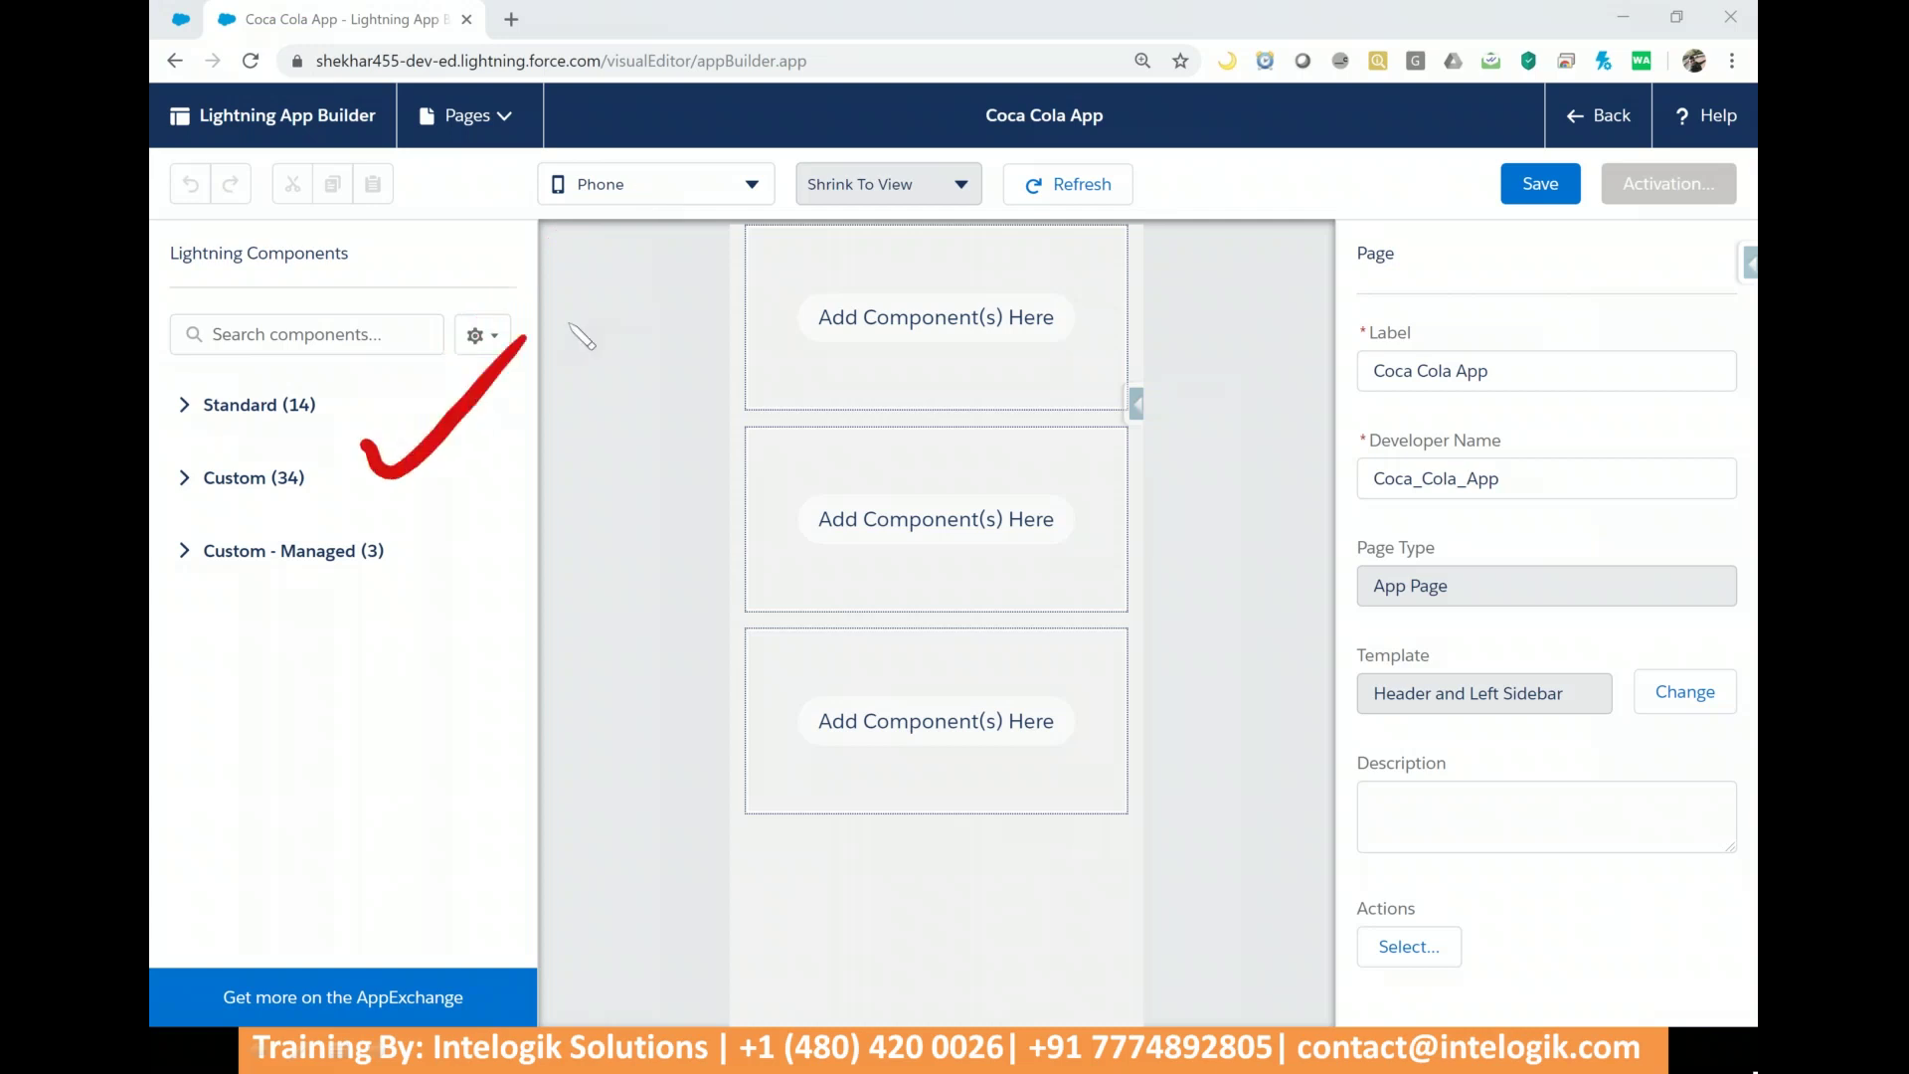
{"action": "left_click_drag", "start_coordinate": [373, 585], "coordinate": [570, 497]}
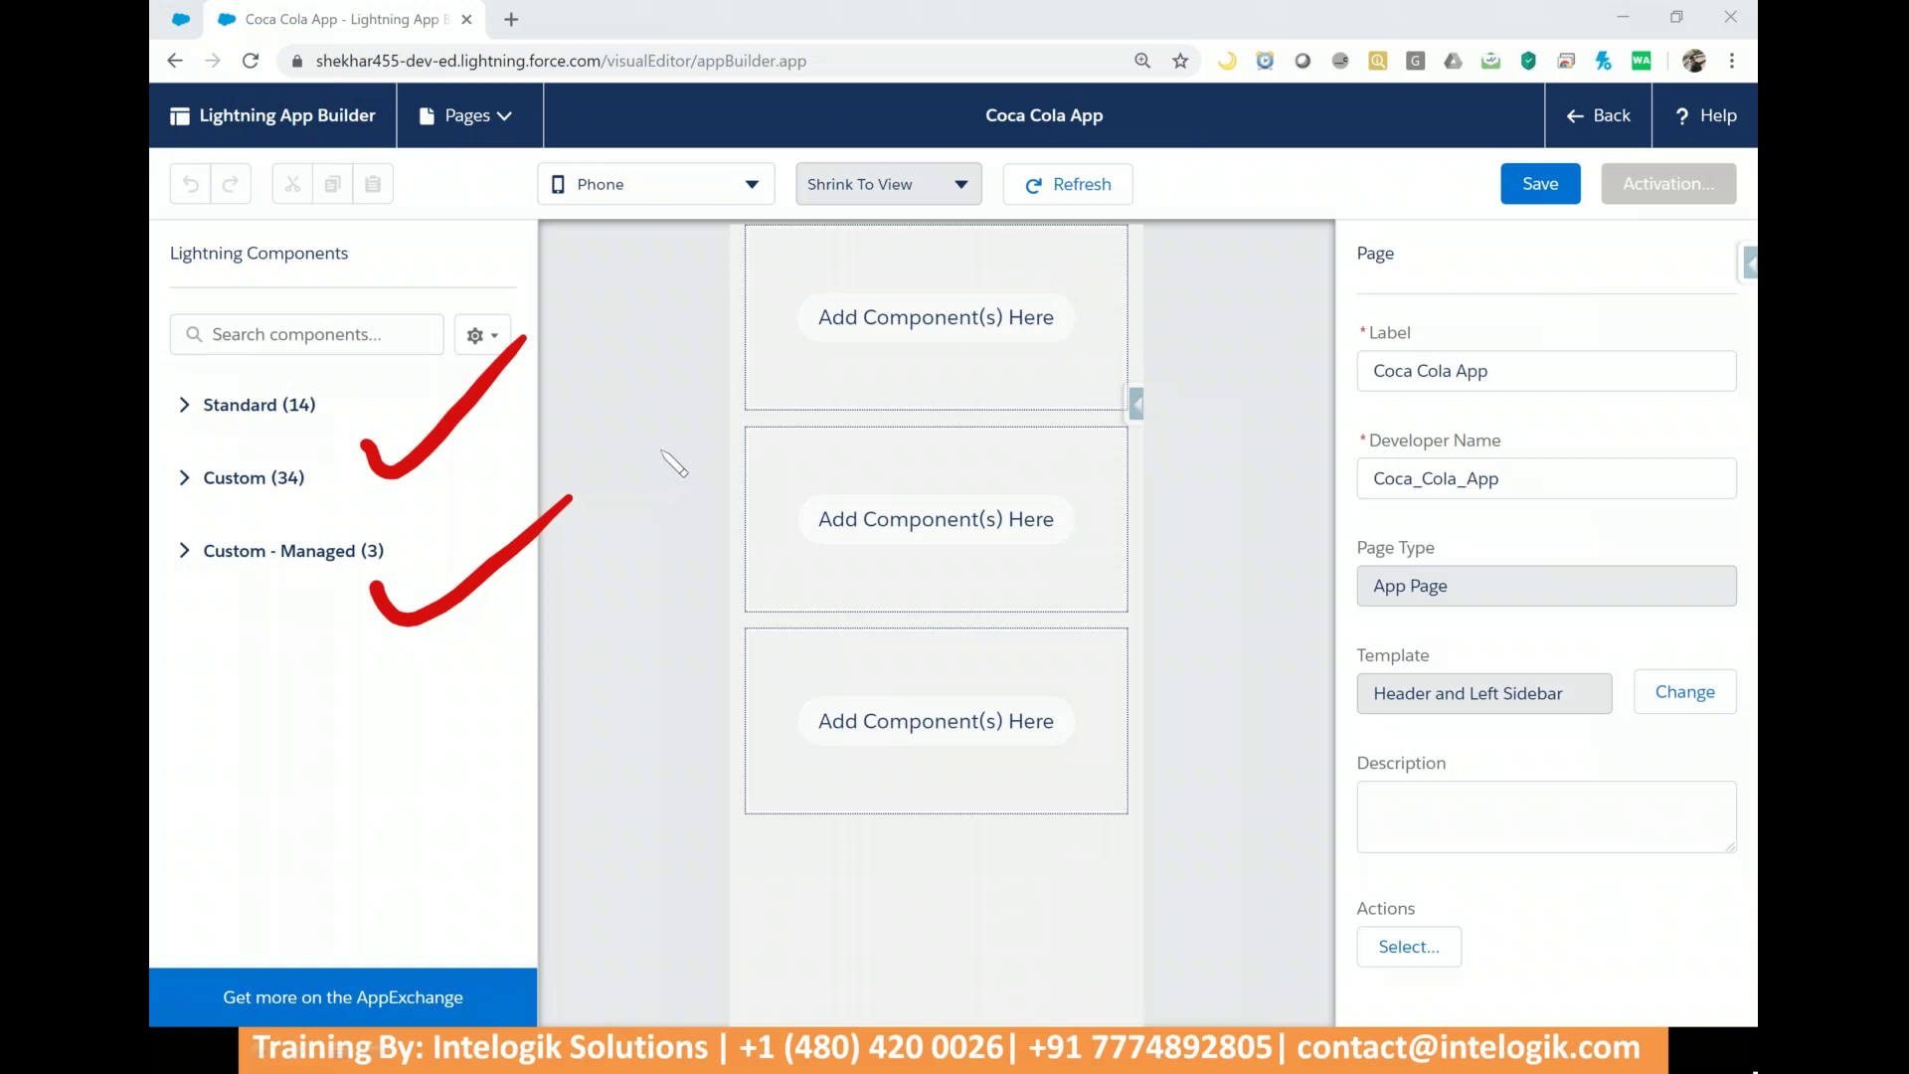
{"action": "key", "text": "e"}
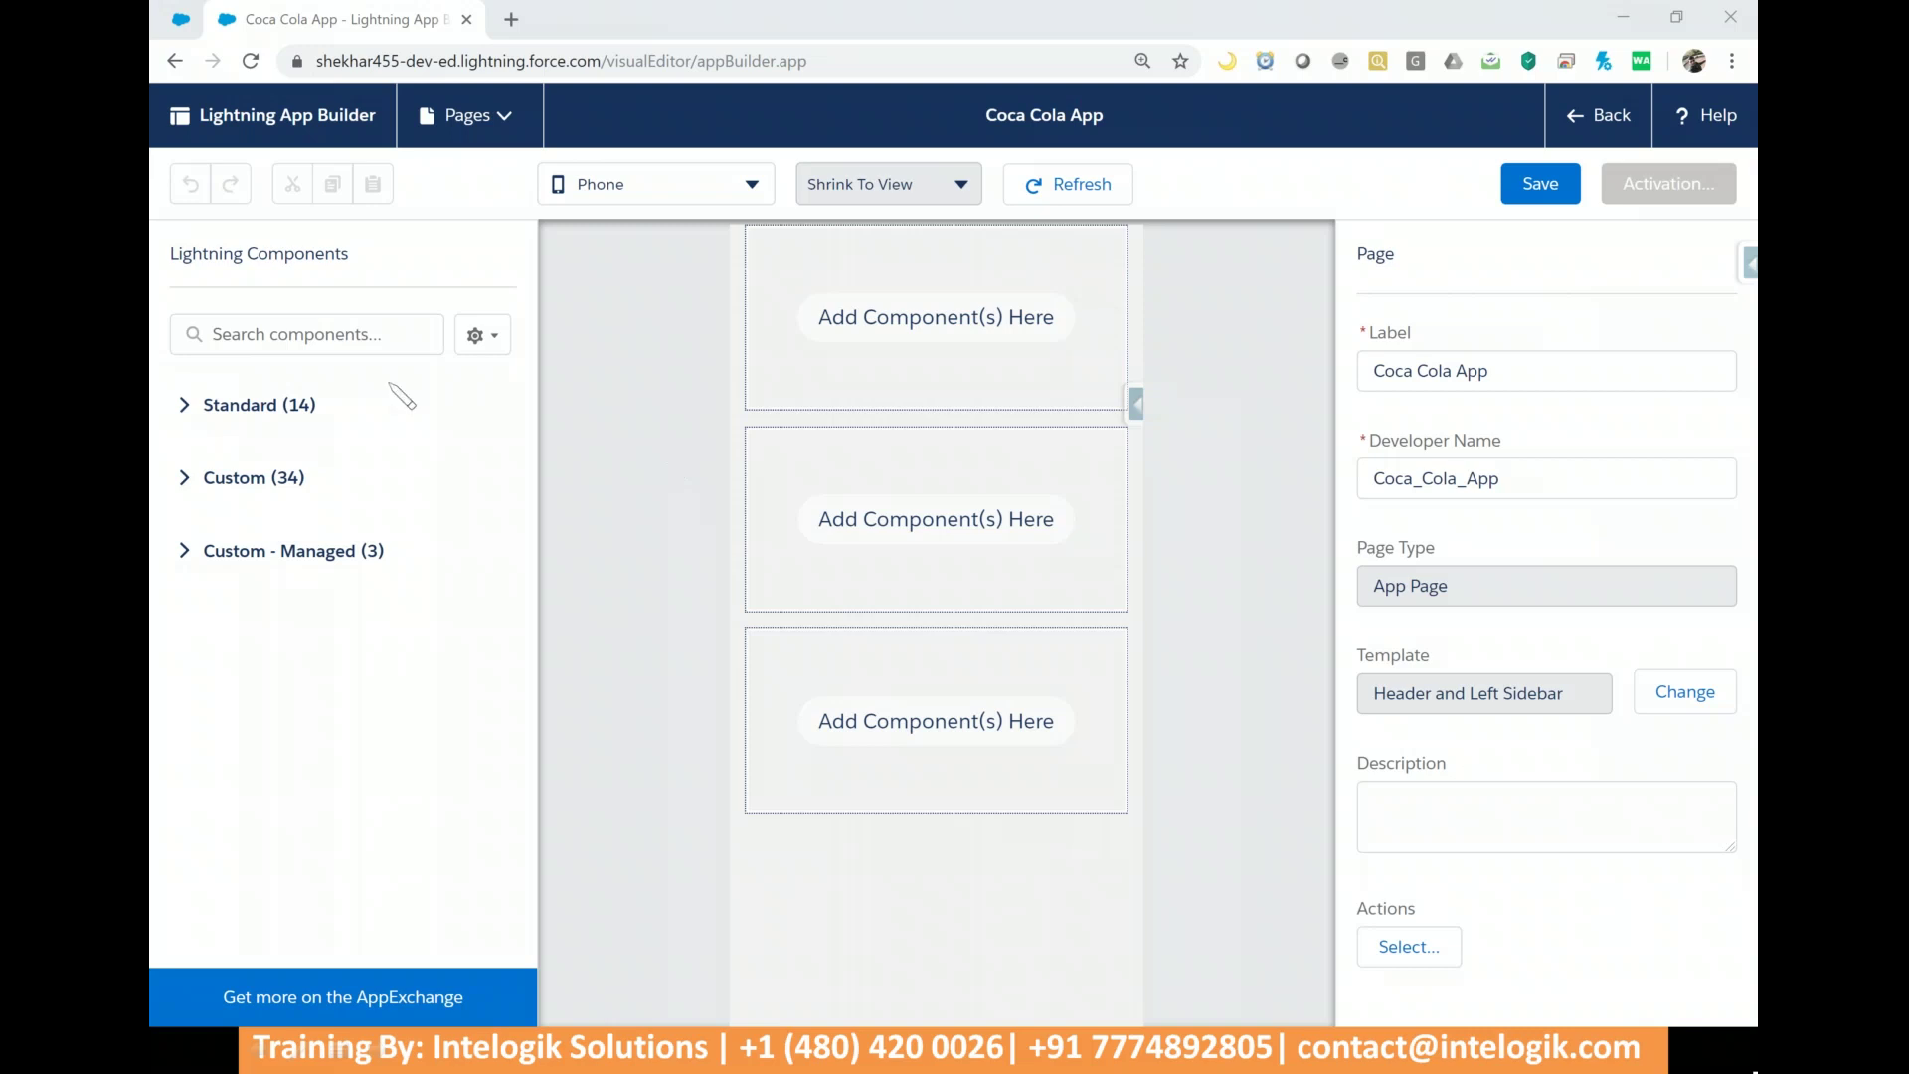
{"action": "left_click_drag", "start_coordinate": [370, 376], "coordinate": [587, 241]}
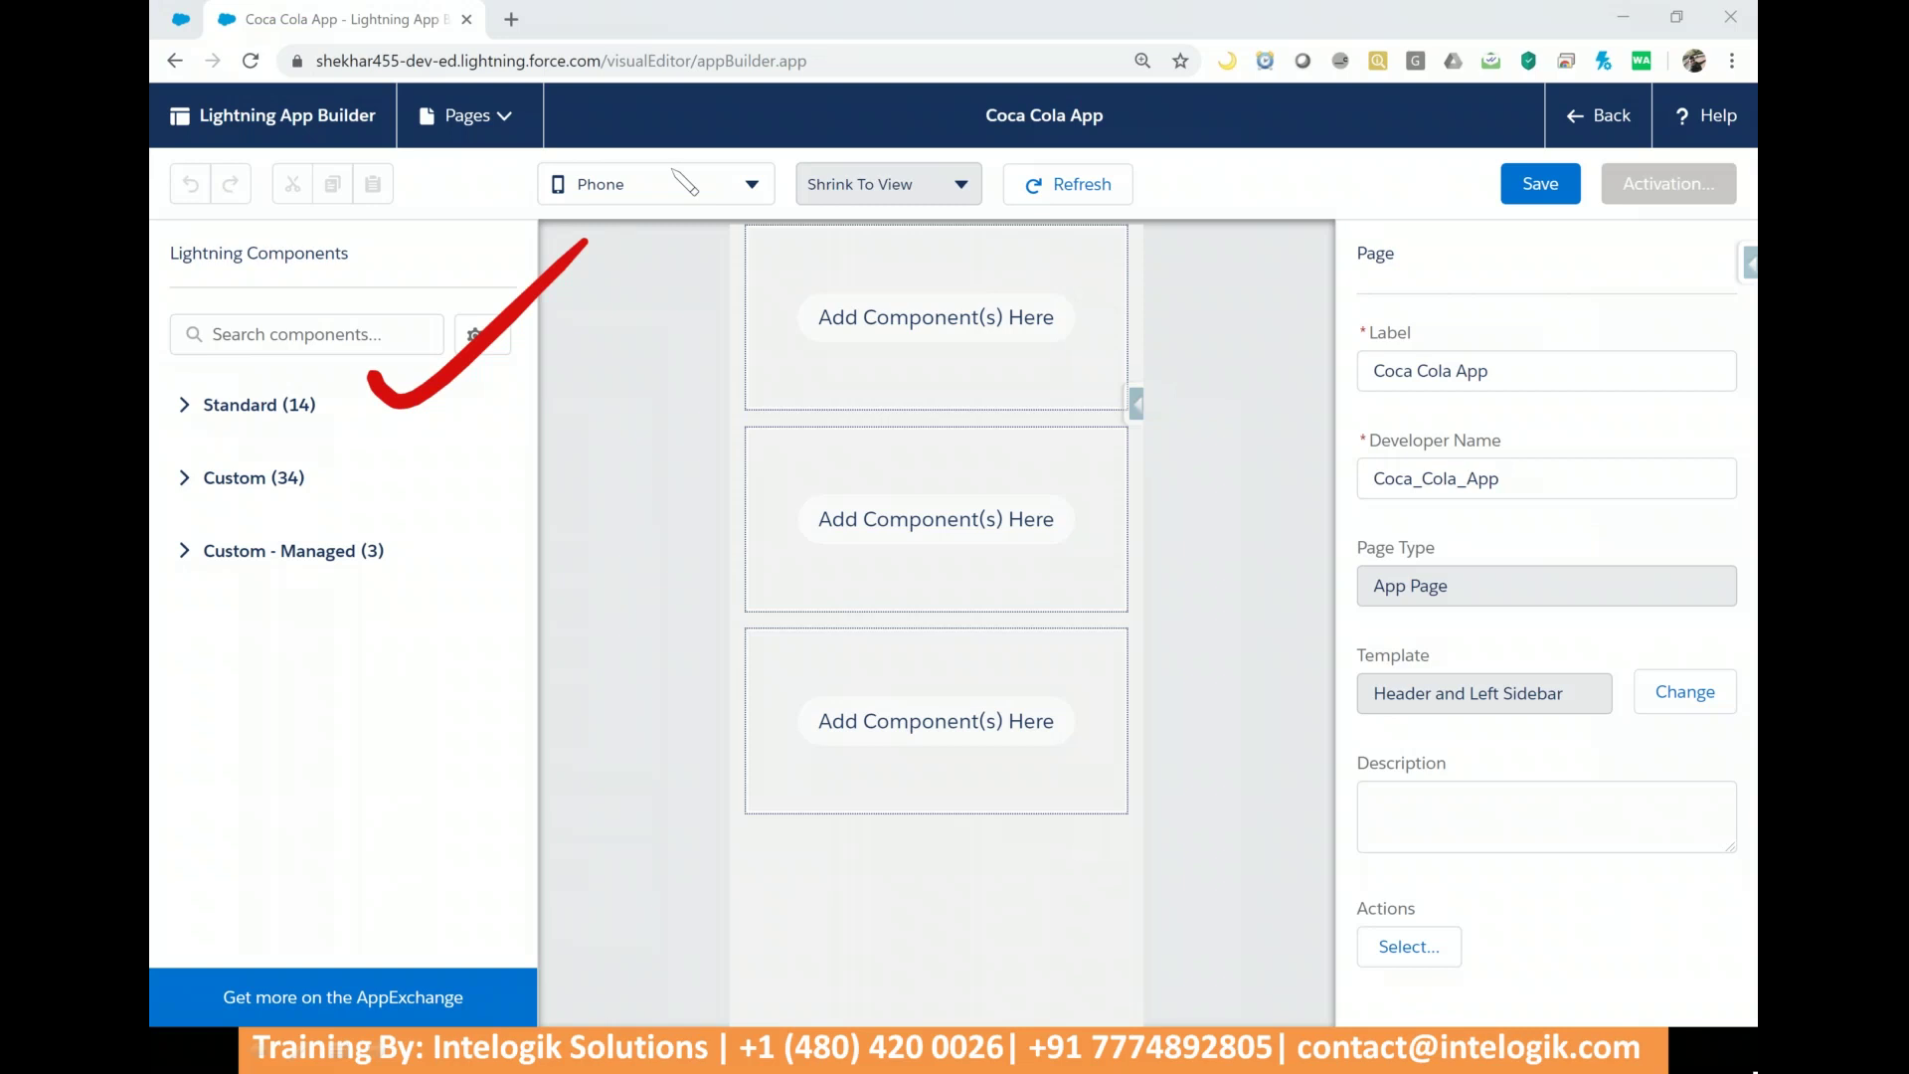
{"action": "left_click_drag", "start_coordinate": [348, 464], "coordinate": [519, 400]}
{"action": "left_click_drag", "start_coordinate": [684, 355], "coordinate": [709, 457]}
{"action": "mouse_move", "coordinate": [795, 350]}
{"action": "left_mouse_down"}
{"action": "mouse_move", "coordinate": [968, 264]}
{"action": "mouse_move", "coordinate": [1086, 143]}
{"action": "mouse_move", "coordinate": [892, 152]}
{"action": "mouse_move", "coordinate": [1094, 100]}
{"action": "left_mouse_up"}
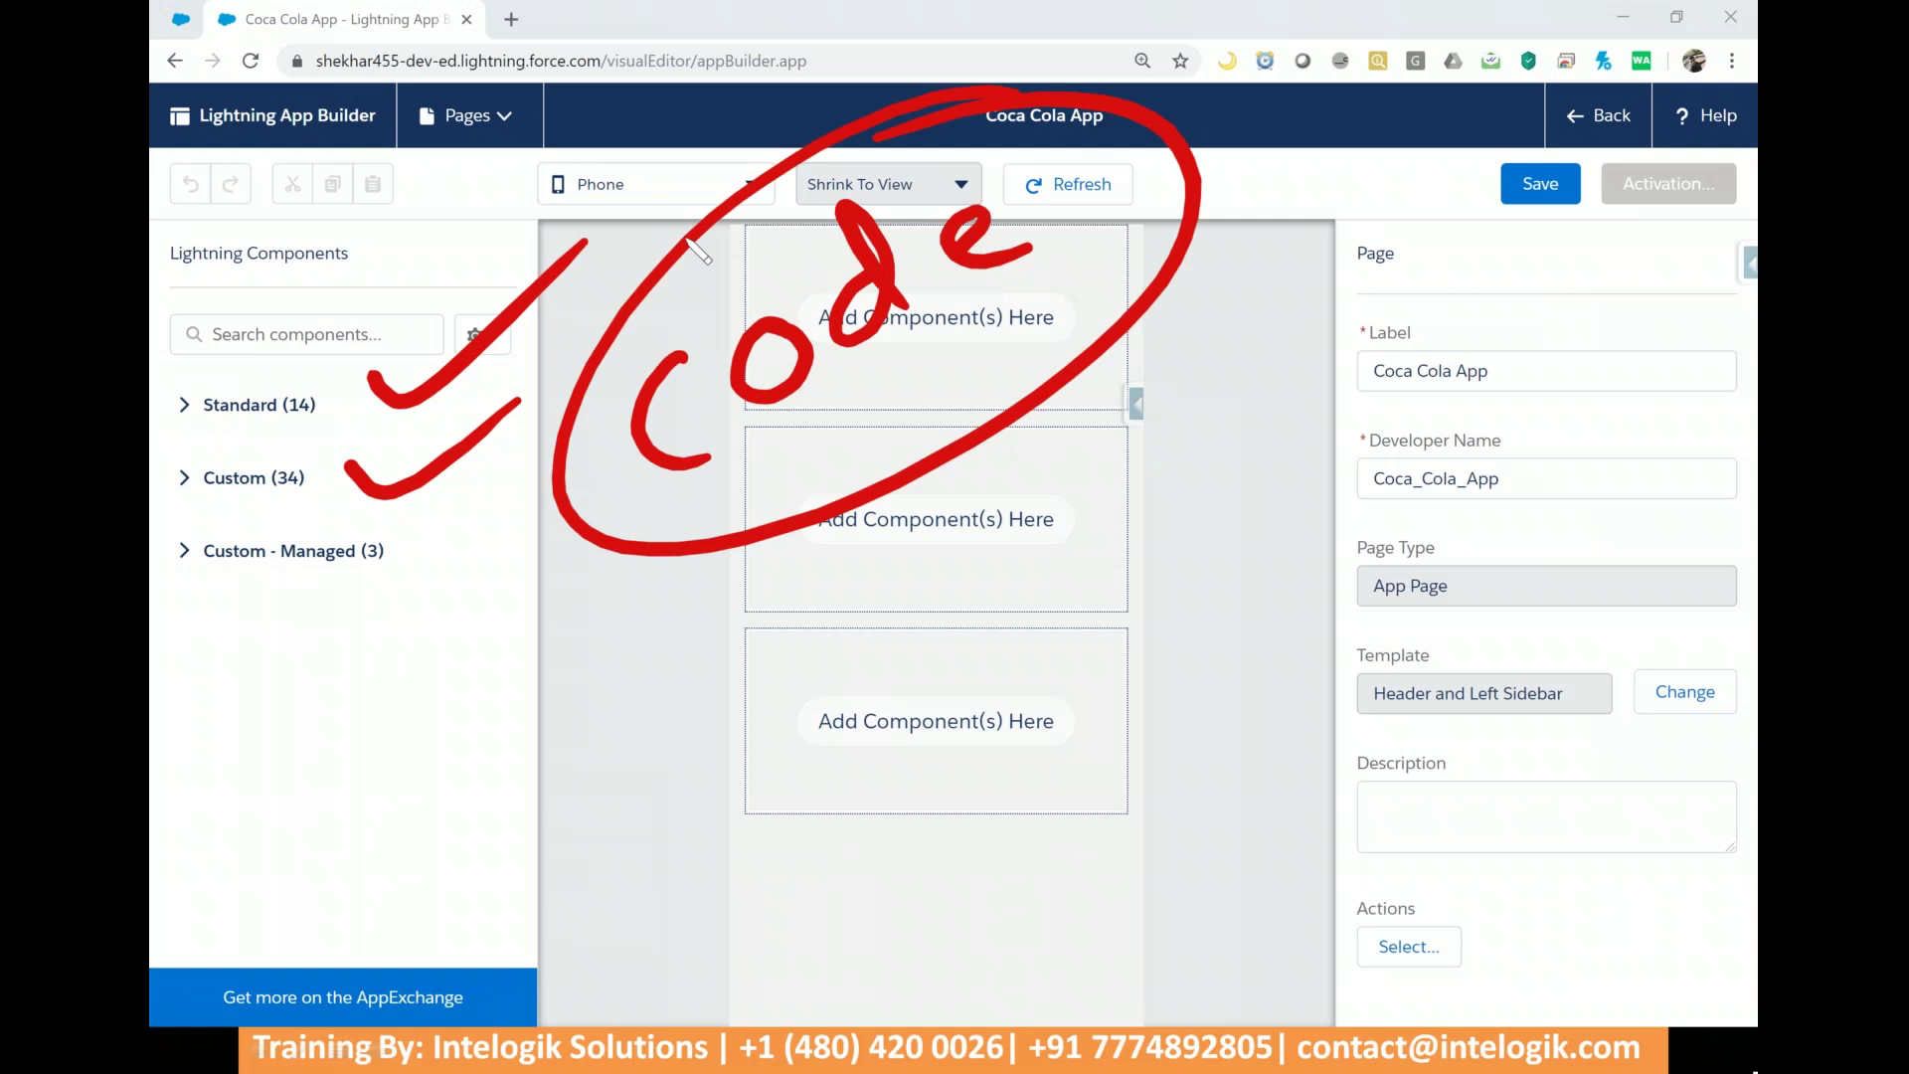
{"action": "left_click_drag", "start_coordinate": [888, 545], "coordinate": [1030, 612]}
{"action": "left_click_drag", "start_coordinate": [1029, 482], "coordinate": [1079, 582]}
{"action": "mouse_move", "coordinate": [1006, 552]}
{"action": "left_mouse_down"}
{"action": "mouse_move", "coordinate": [1072, 495]}
{"action": "mouse_move", "coordinate": [1193, 477]}
{"action": "left_mouse_up"}
{"action": "left_click_drag", "start_coordinate": [1268, 392], "coordinate": [1243, 572]}
{"action": "mouse_move", "coordinate": [1300, 346]}
{"action": "left_mouse_down"}
{"action": "mouse_move", "coordinate": [806, 686]}
{"action": "mouse_move", "coordinate": [865, 522]}
{"action": "left_mouse_up"}
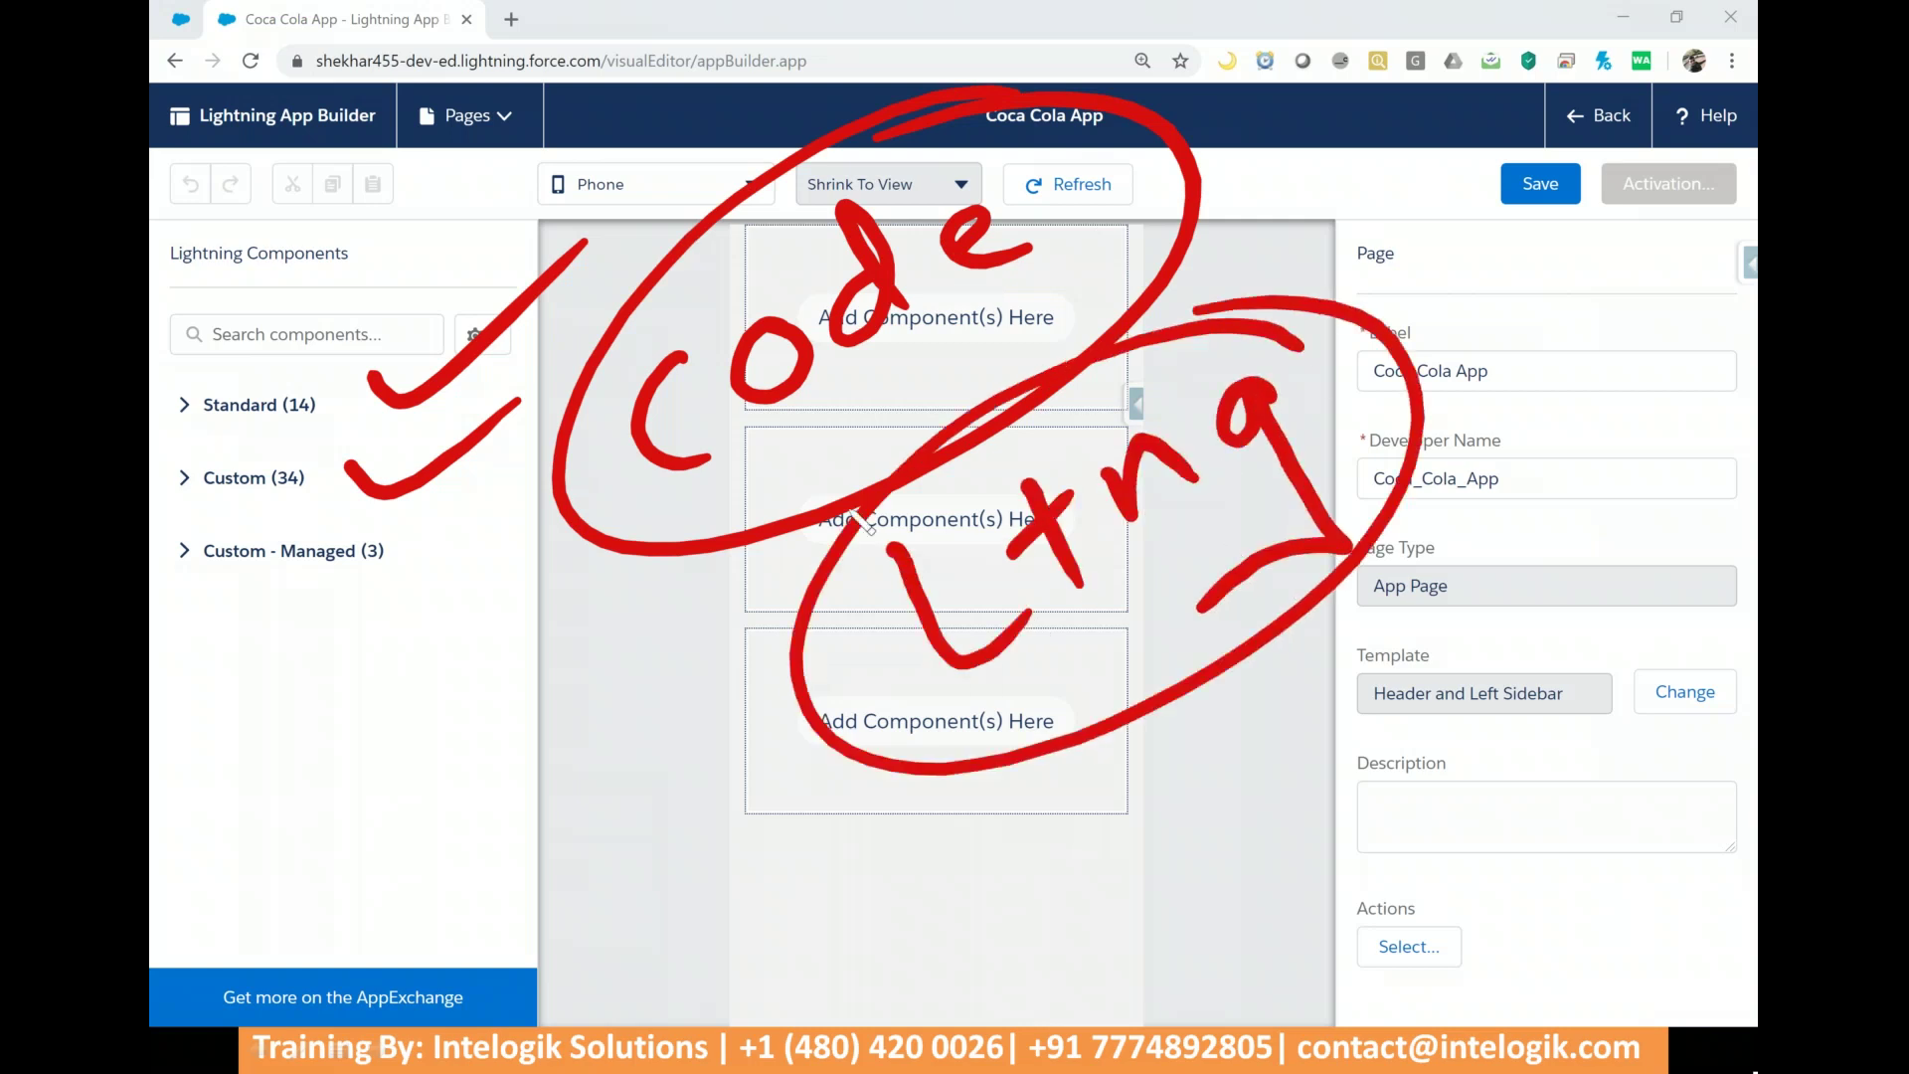
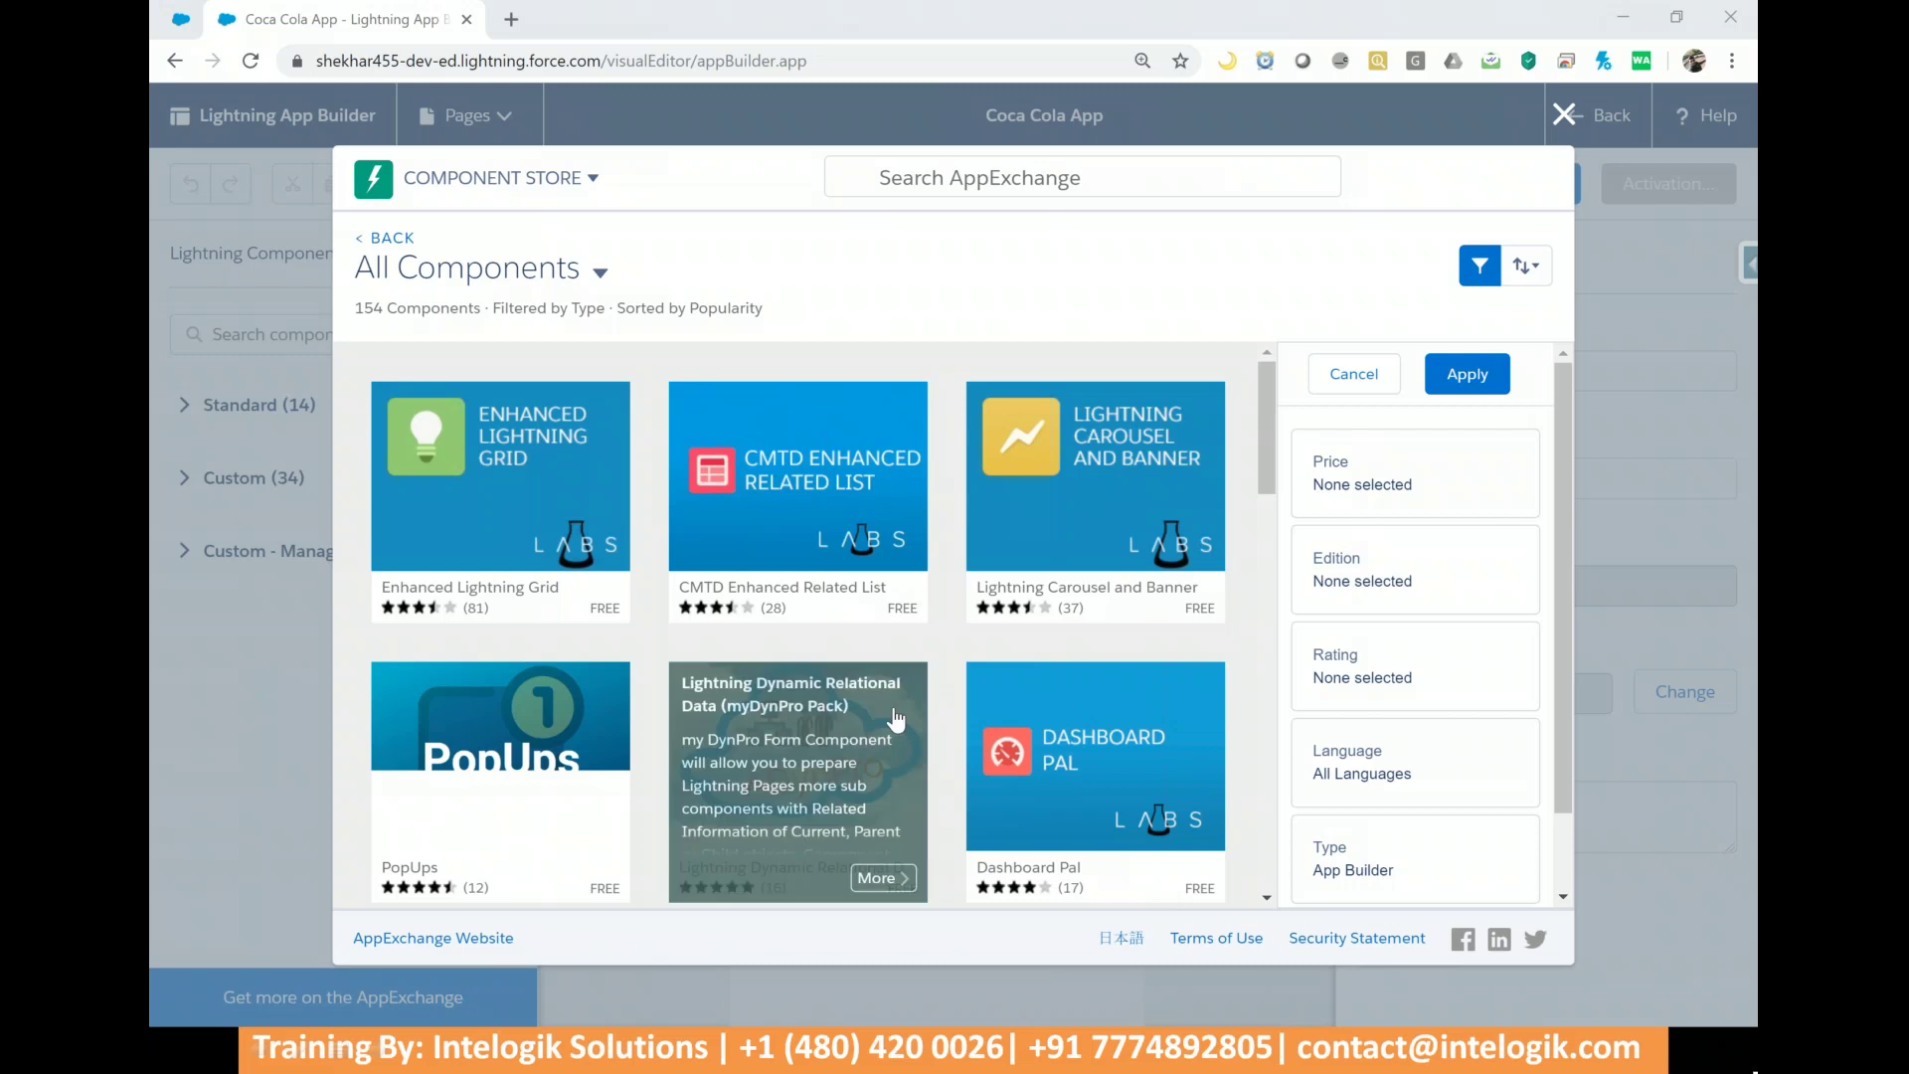
- Scroll through the AppExchange Component Store listings, then close the store to return to the editor
{"action": "scroll", "coordinate": [891, 718], "scroll_direction": "down", "scroll_amount": 5}
{"action": "scroll", "coordinate": [900, 738], "scroll_direction": "down", "scroll_amount": 5}
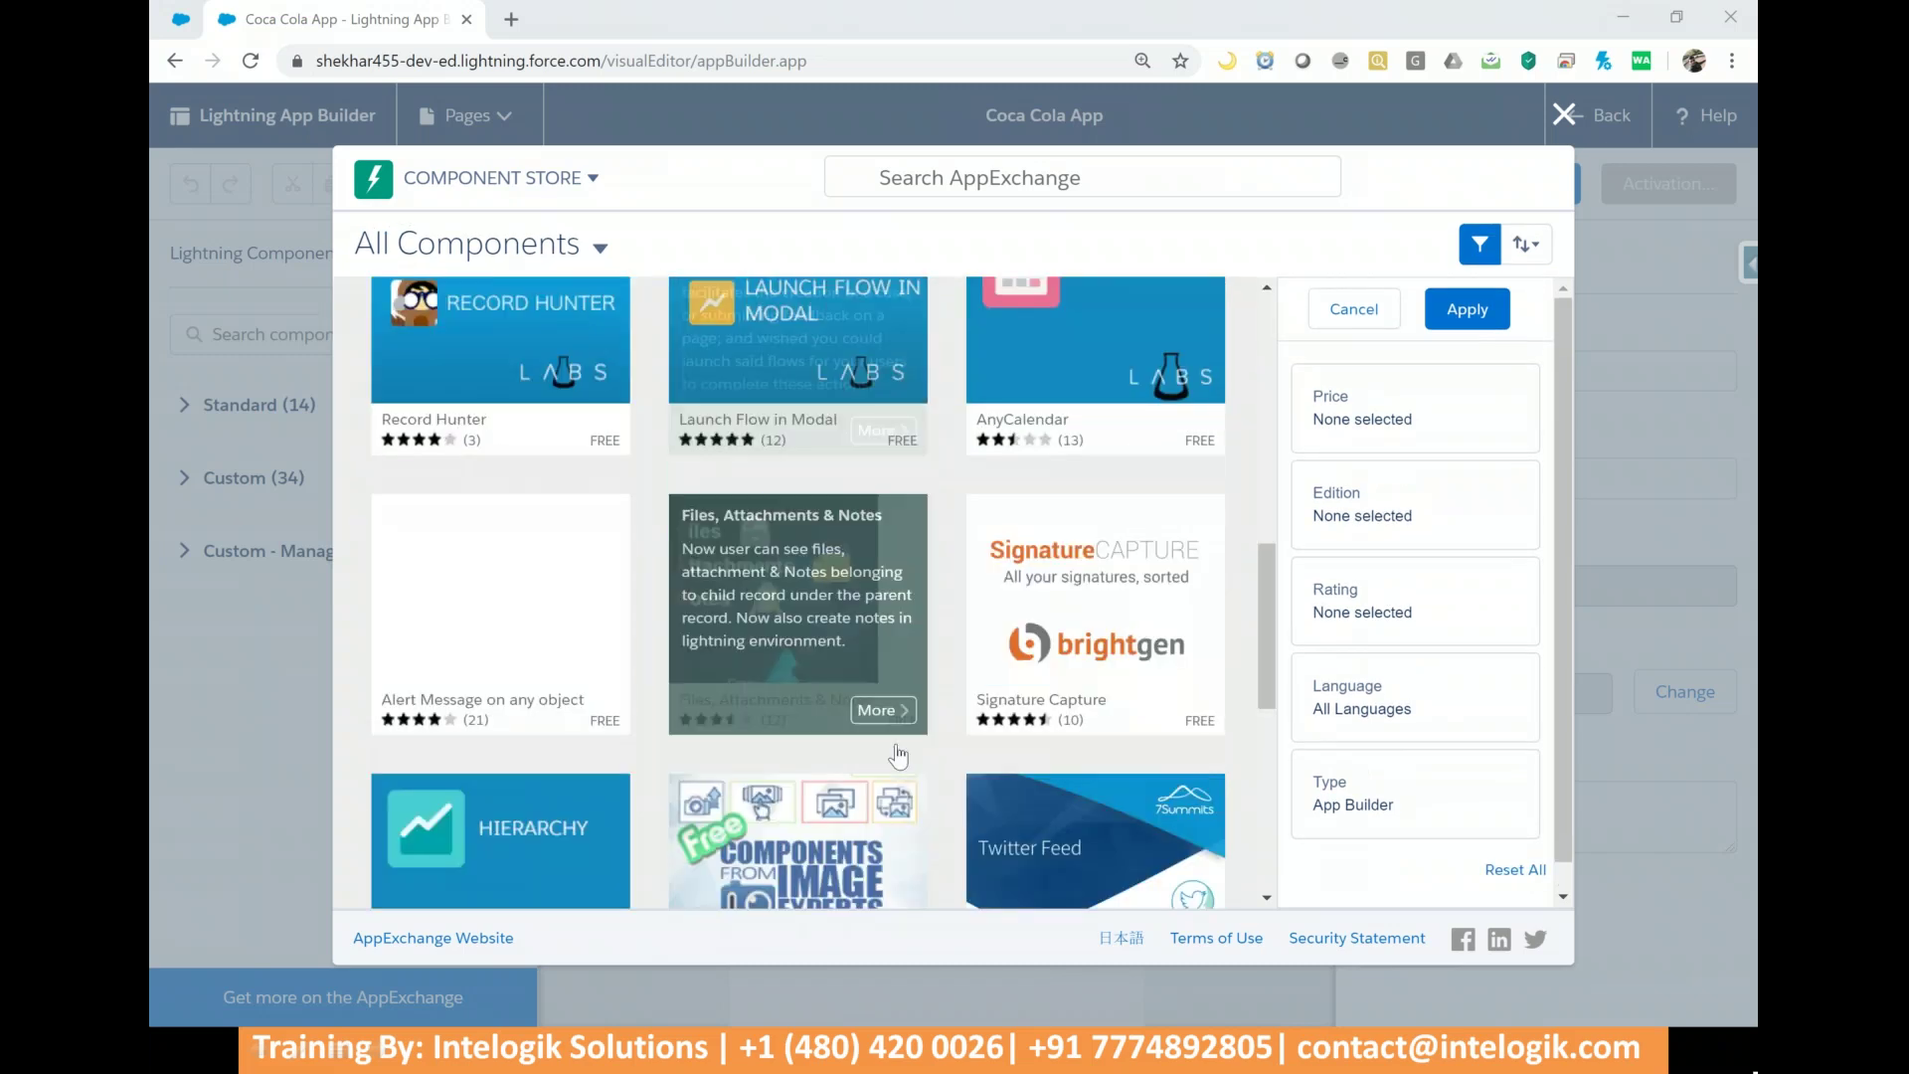
{"action": "scroll", "coordinate": [895, 646], "scroll_direction": "up", "scroll_amount": 10}
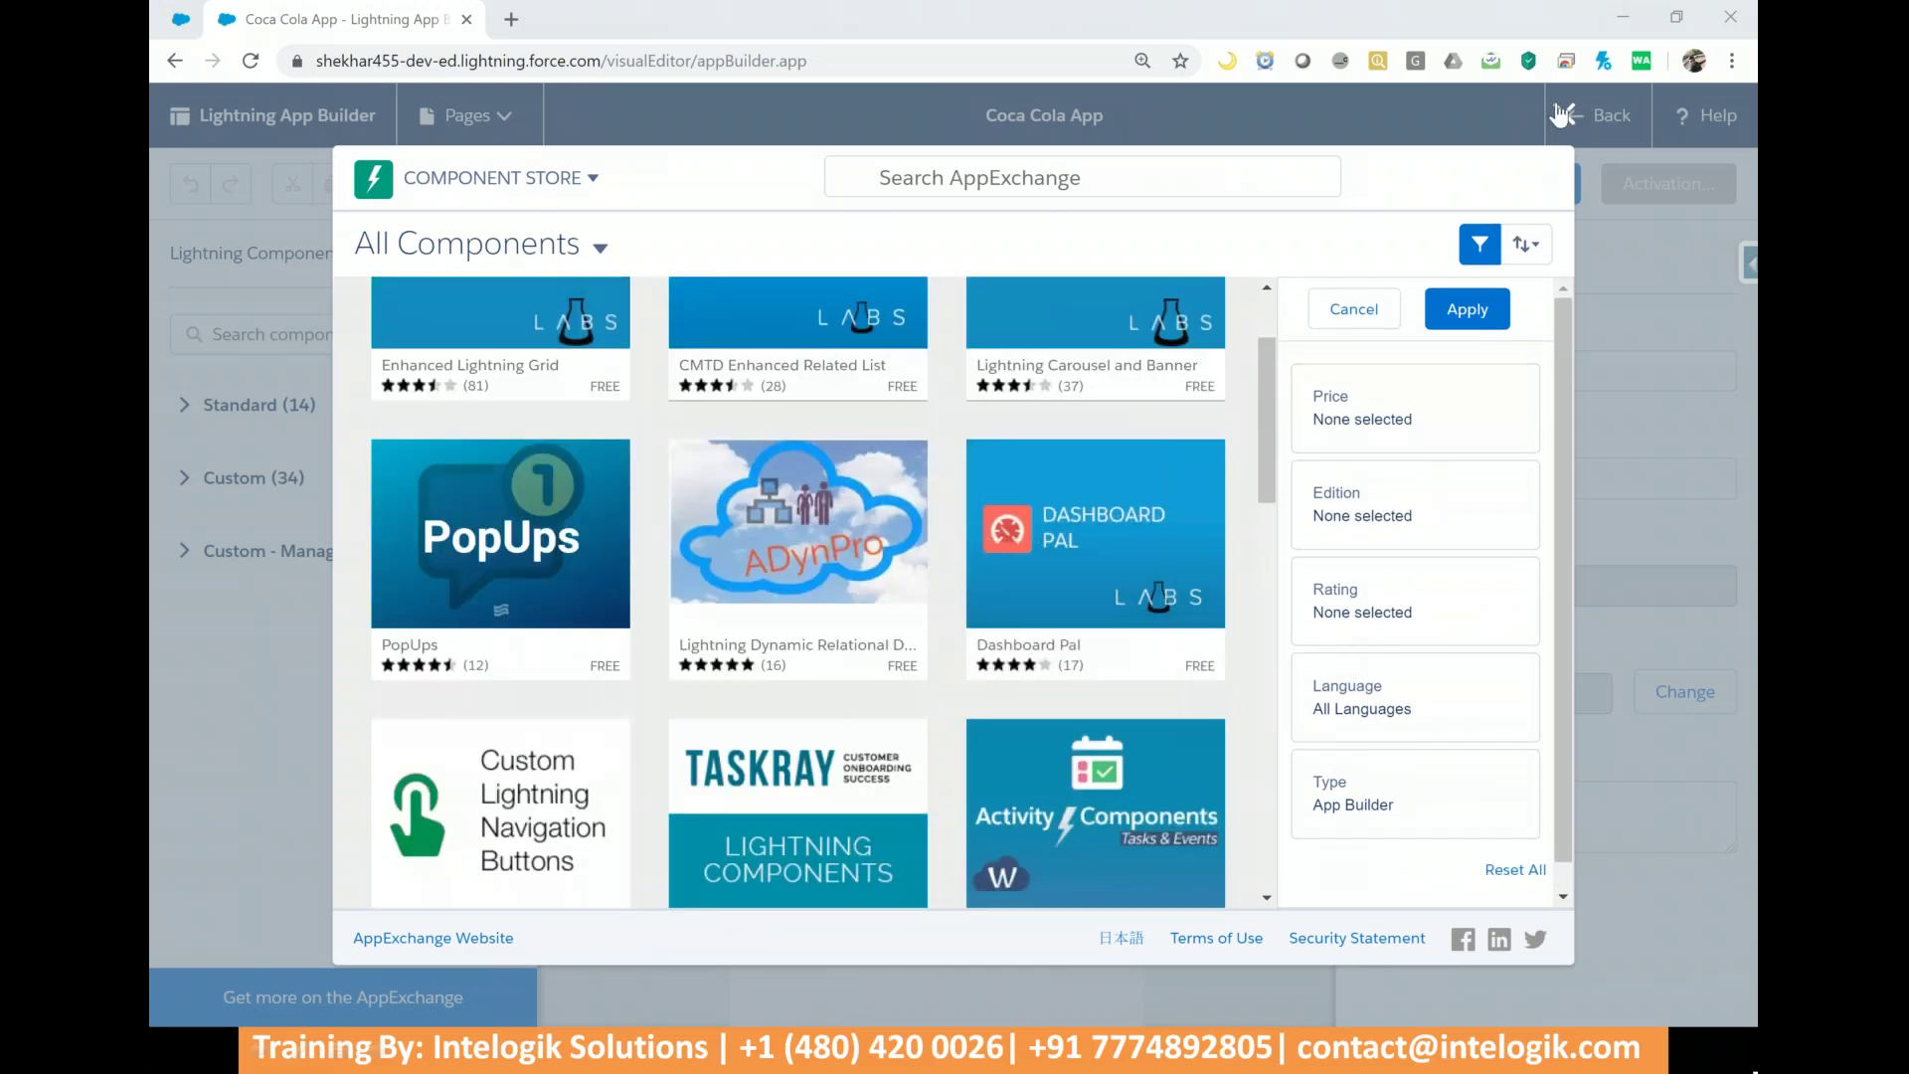
{"action": "left_click", "coordinate": [1564, 115]}
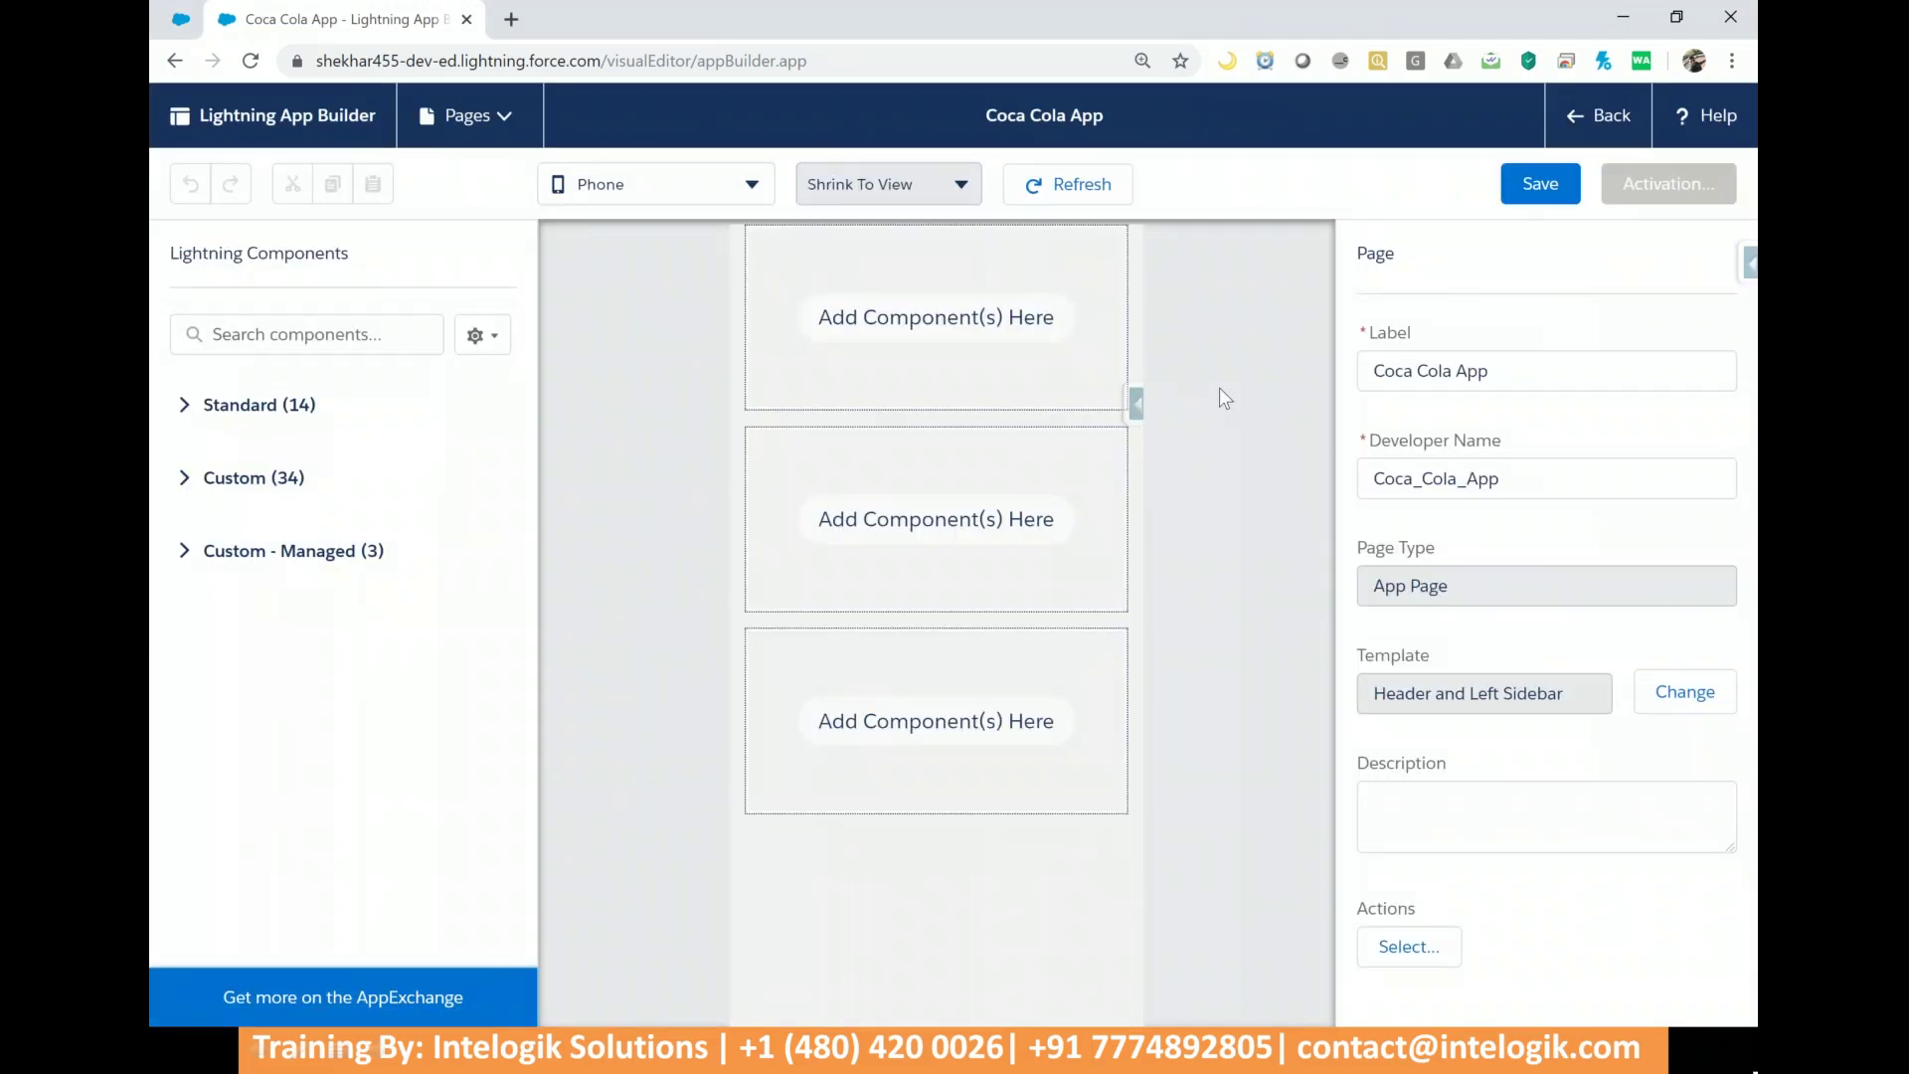
{"action": "mouse_move", "coordinate": [396, 487]}
{"action": "left_mouse_down"}
{"action": "mouse_move", "coordinate": [468, 637]}
{"action": "mouse_move", "coordinate": [303, 502]}
{"action": "left_mouse_up"}
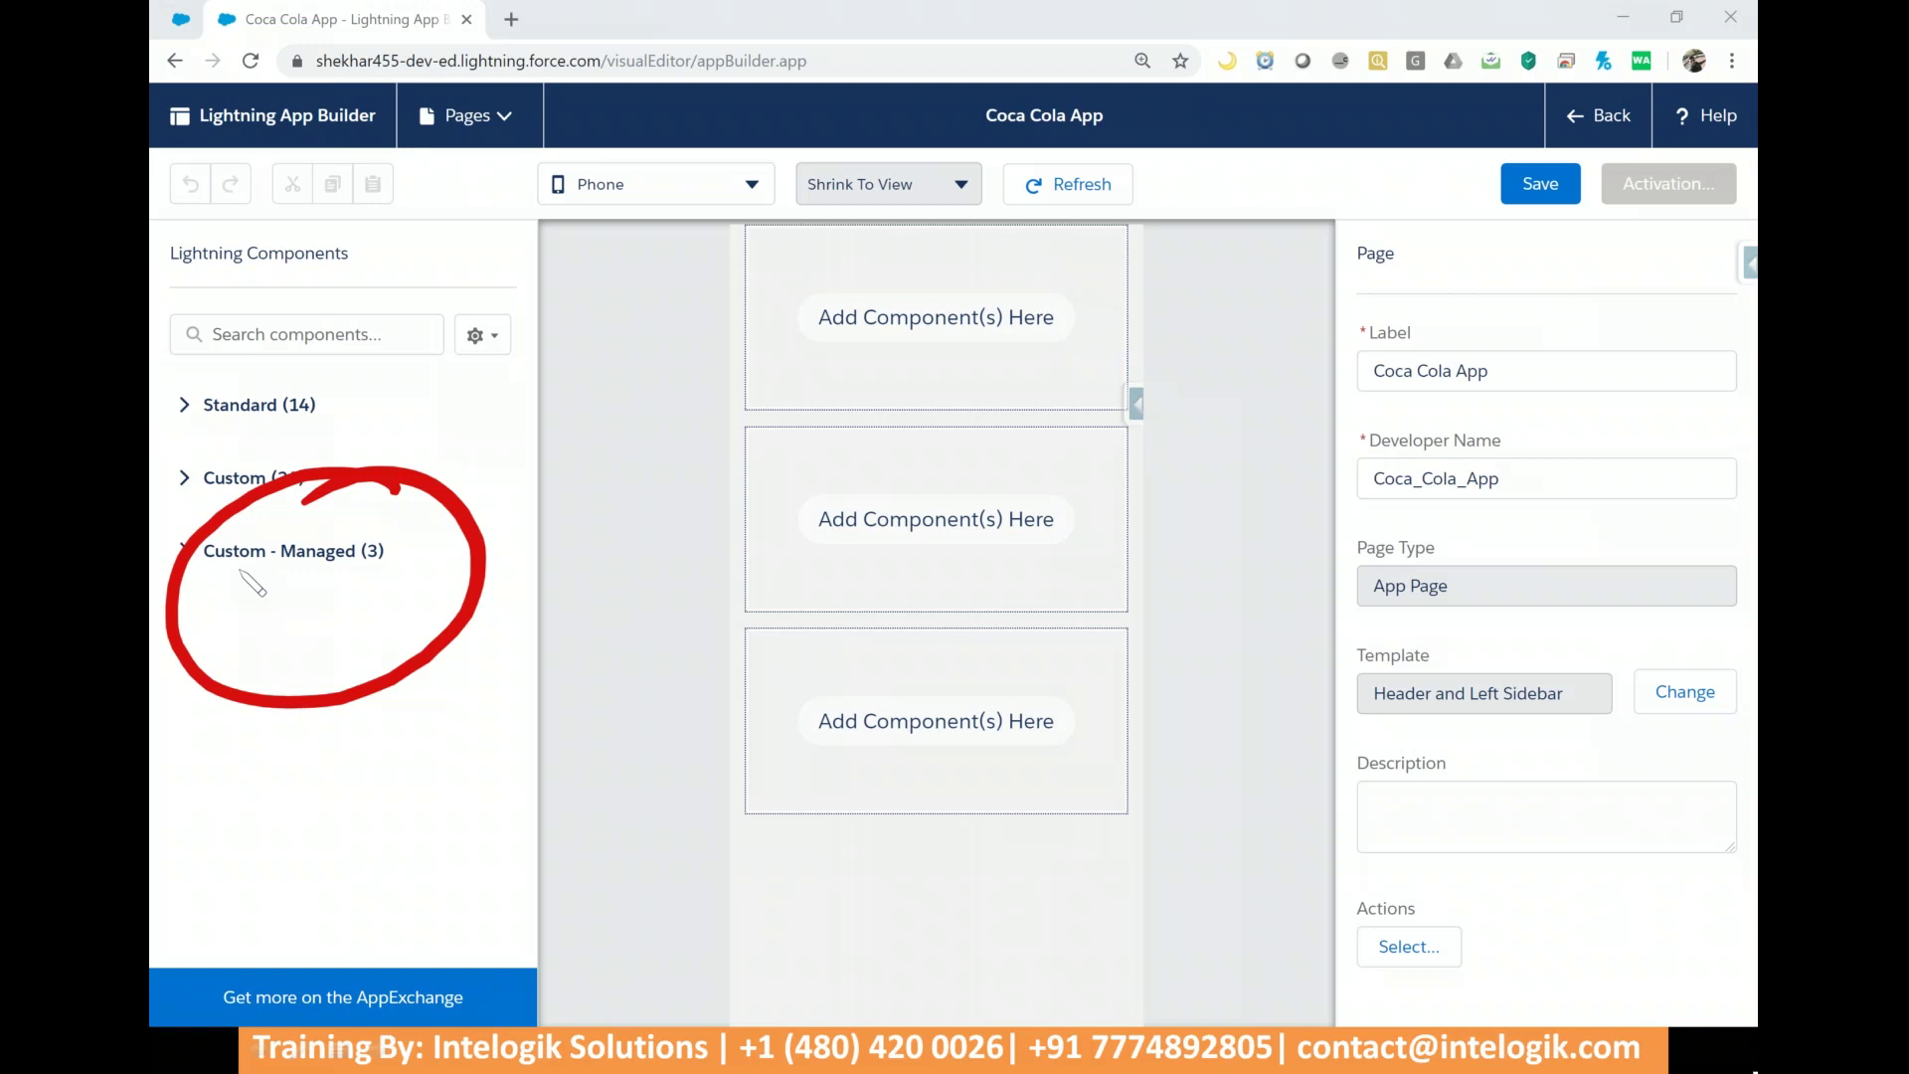
{"action": "mouse_move", "coordinate": [299, 569]}
{"action": "left_mouse_down"}
{"action": "mouse_move", "coordinate": [274, 508]}
{"action": "mouse_move", "coordinate": [274, 620]}
{"action": "mouse_move", "coordinate": [465, 554]}
{"action": "left_mouse_up"}
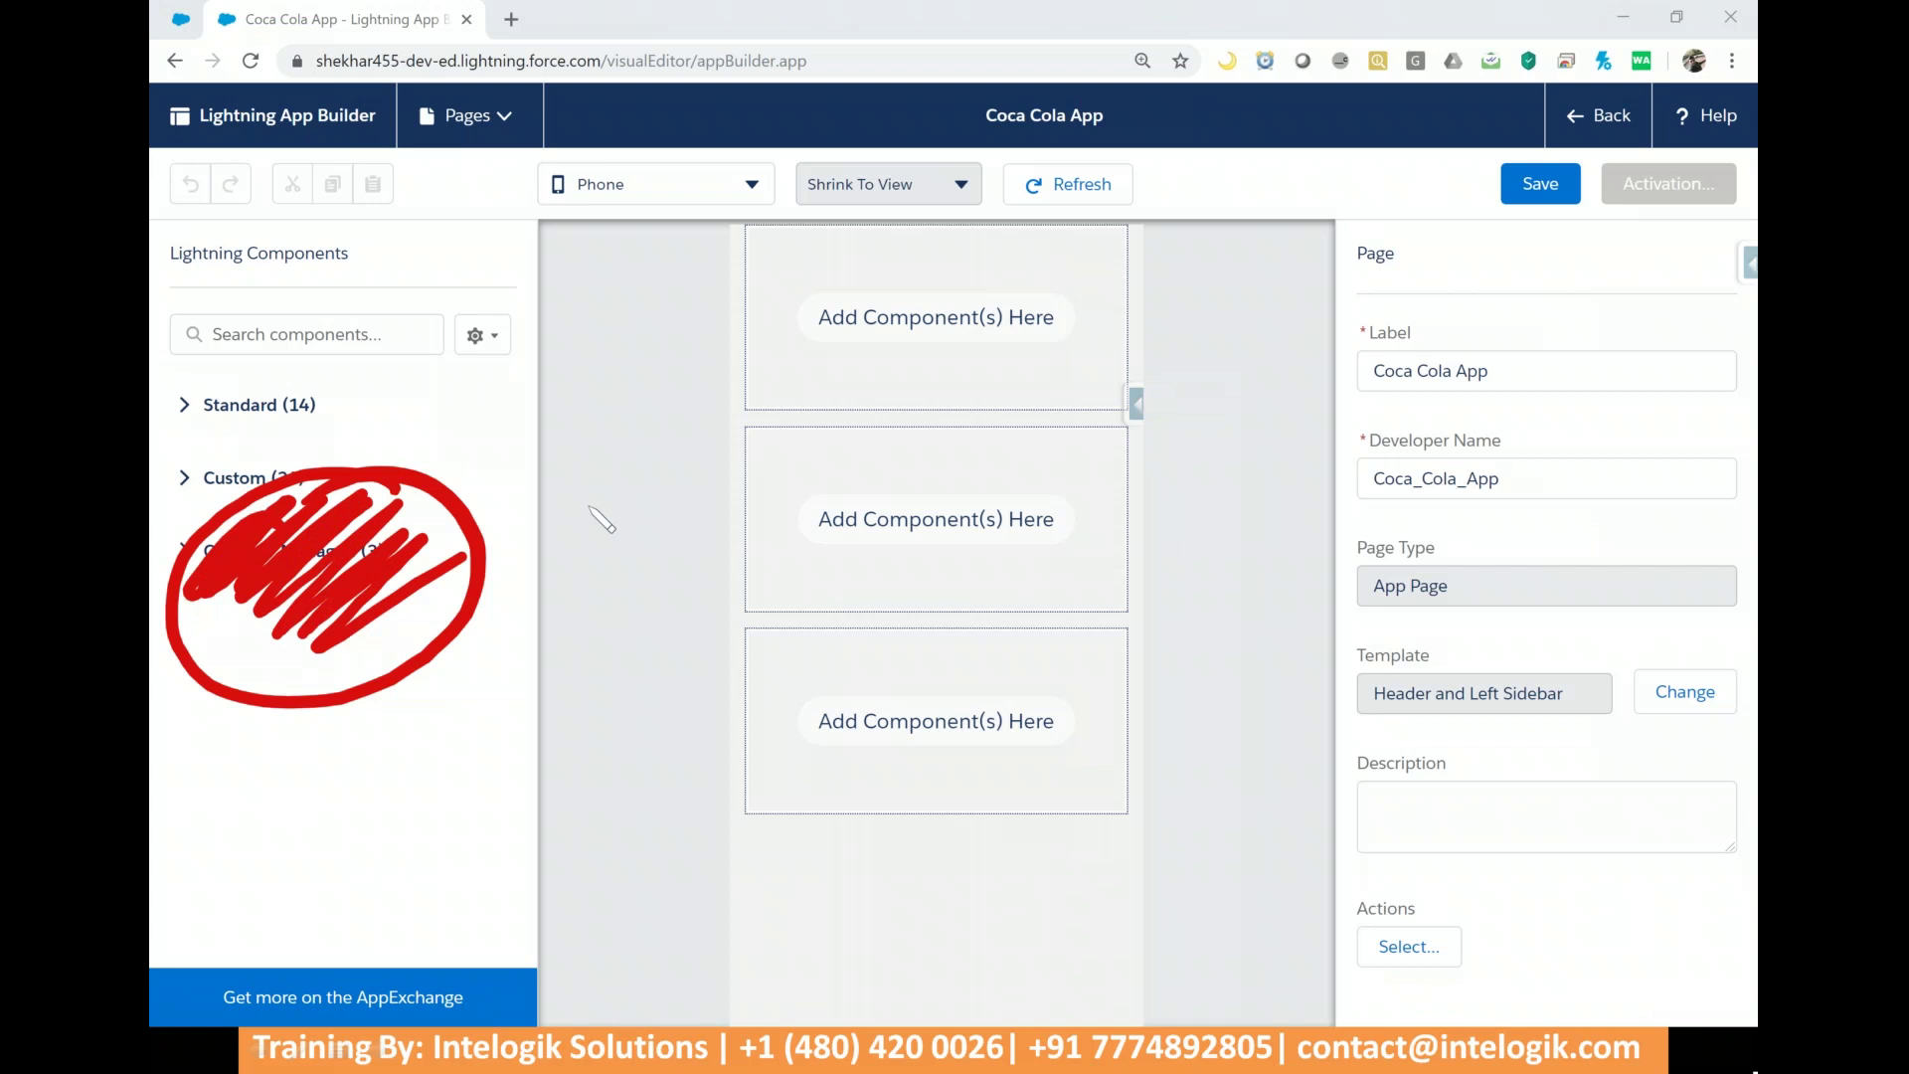
{"action": "key", "text": "e"}
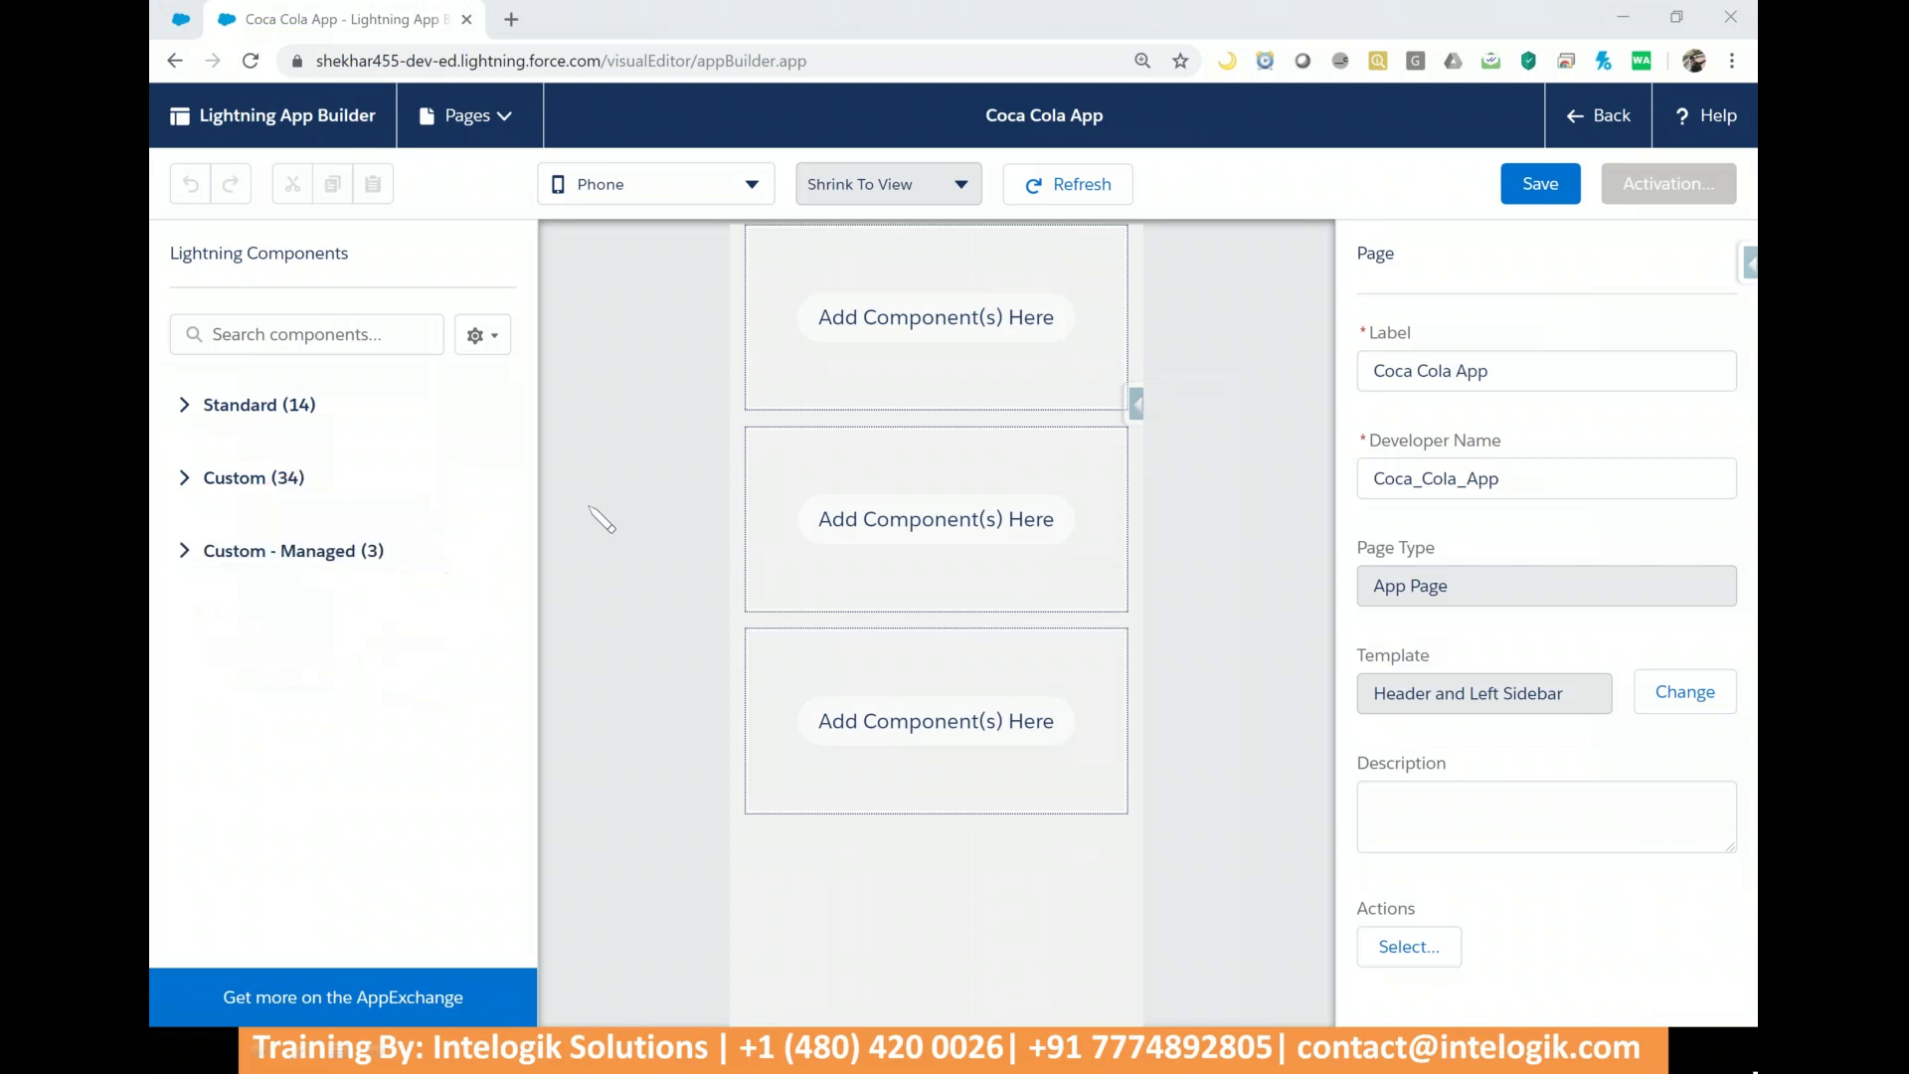
{"action": "left_click_drag", "start_coordinate": [348, 398], "coordinate": [540, 260]}
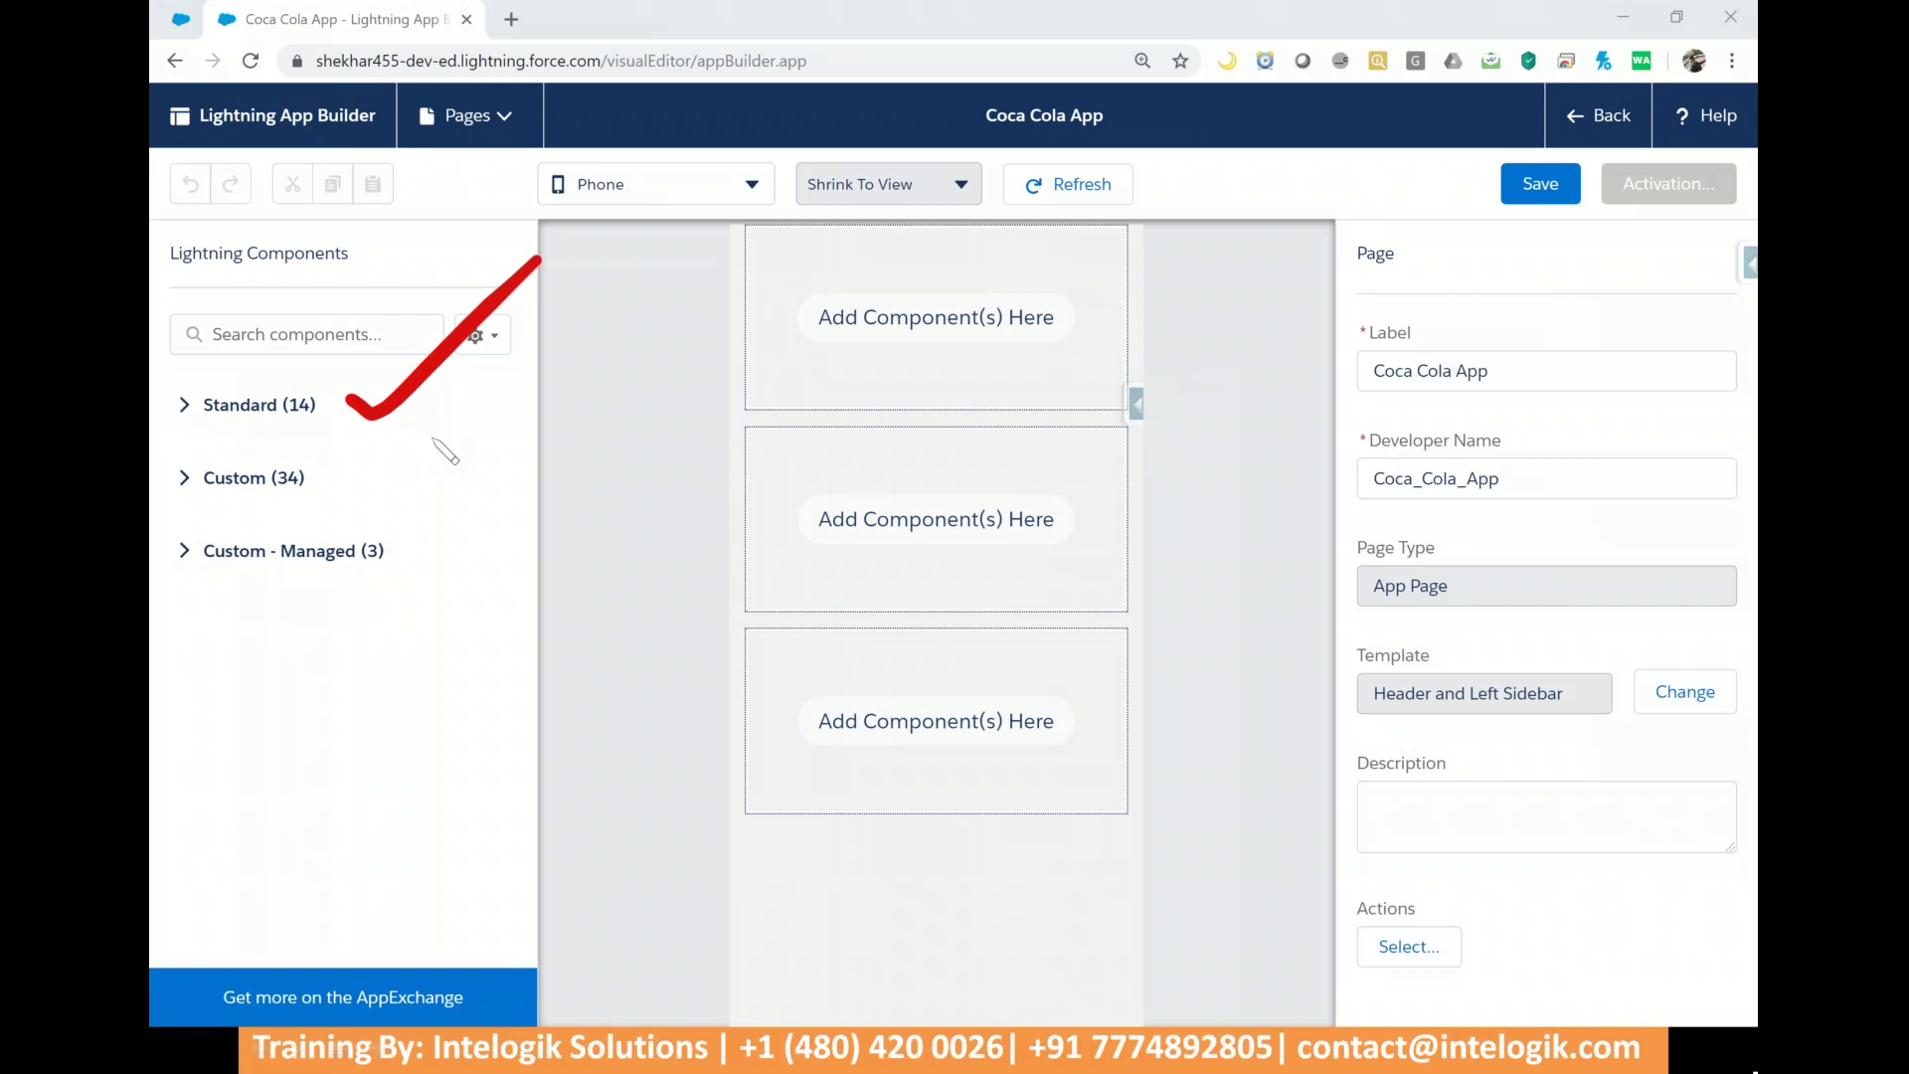
{"action": "left_click_drag", "start_coordinate": [429, 418], "coordinate": [403, 509]}
{"action": "left_click_drag", "start_coordinate": [353, 432], "coordinate": [447, 487]}
{"action": "mouse_move", "coordinate": [517, 586]}
{"action": "left_mouse_down"}
{"action": "mouse_move", "coordinate": [316, 656]}
{"action": "mouse_move", "coordinate": [387, 599]}
{"action": "left_mouse_up"}
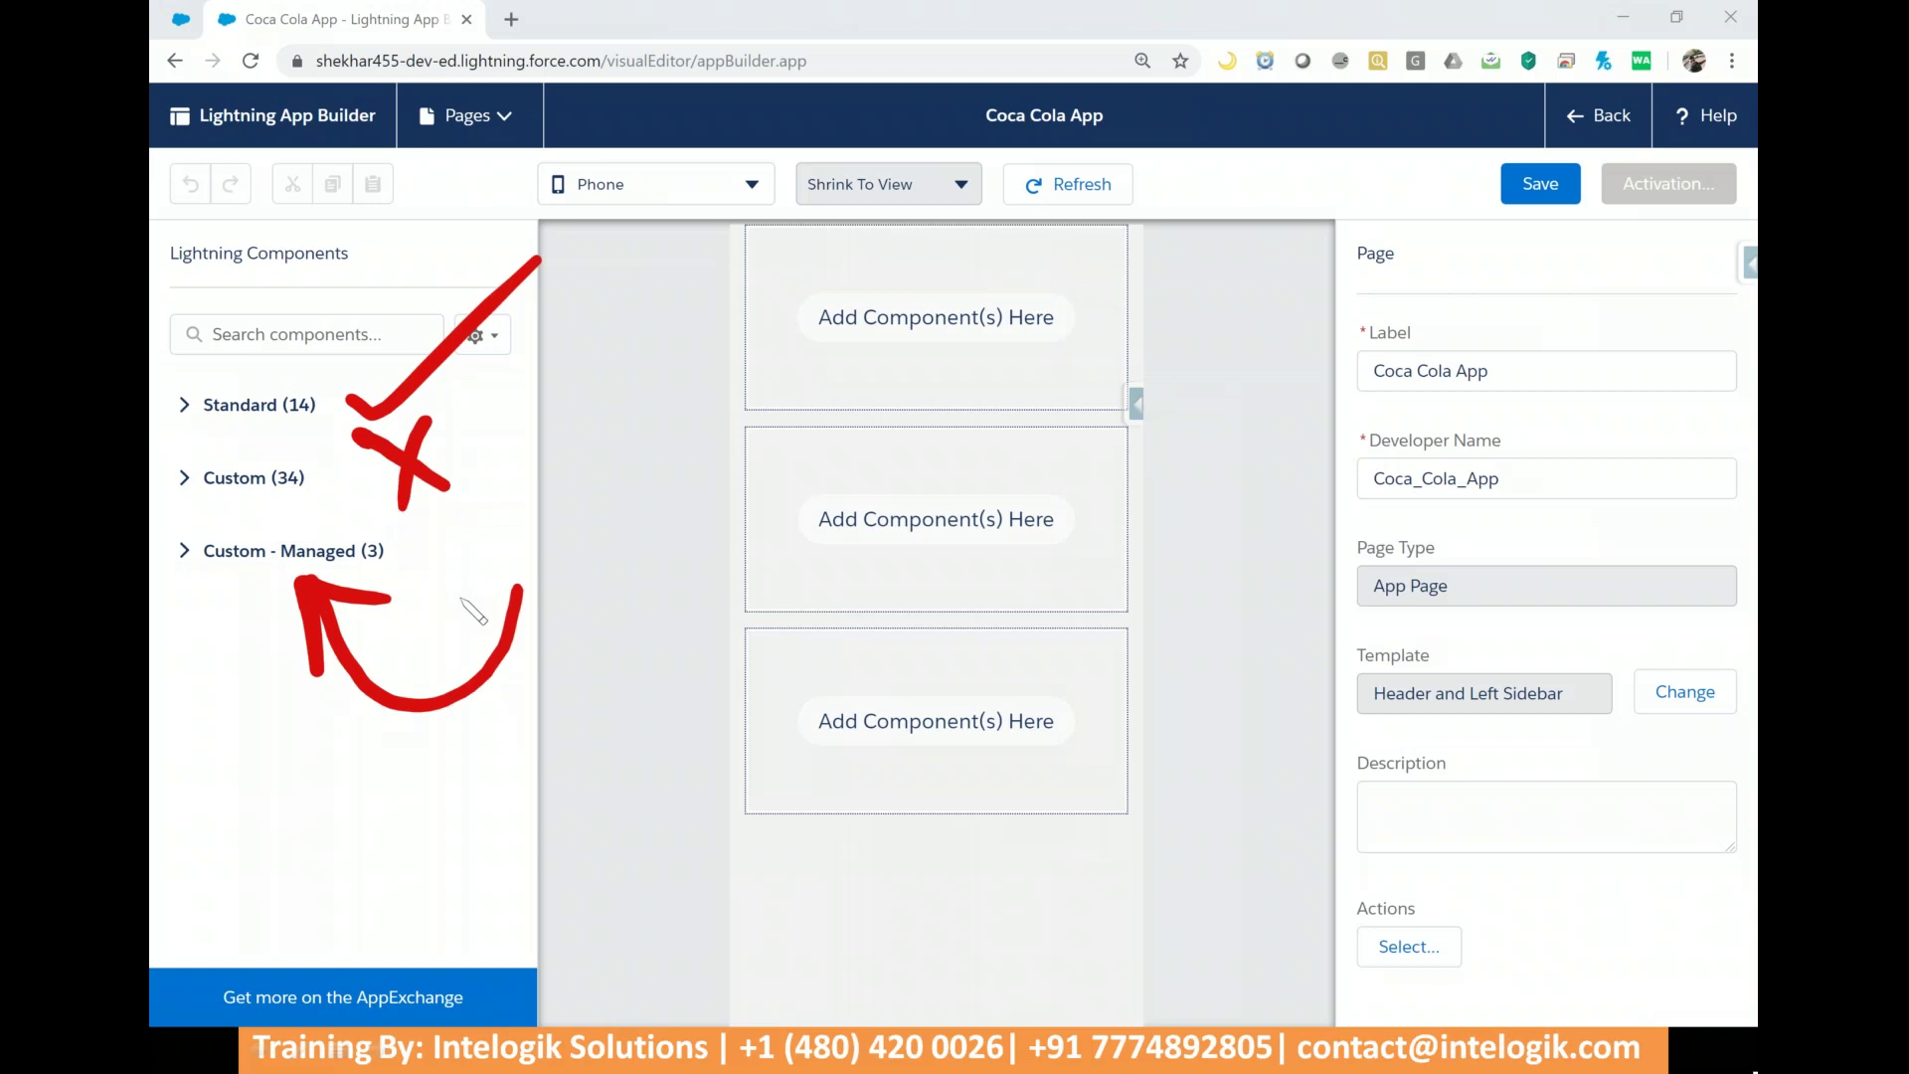
{"action": "key", "text": "e"}
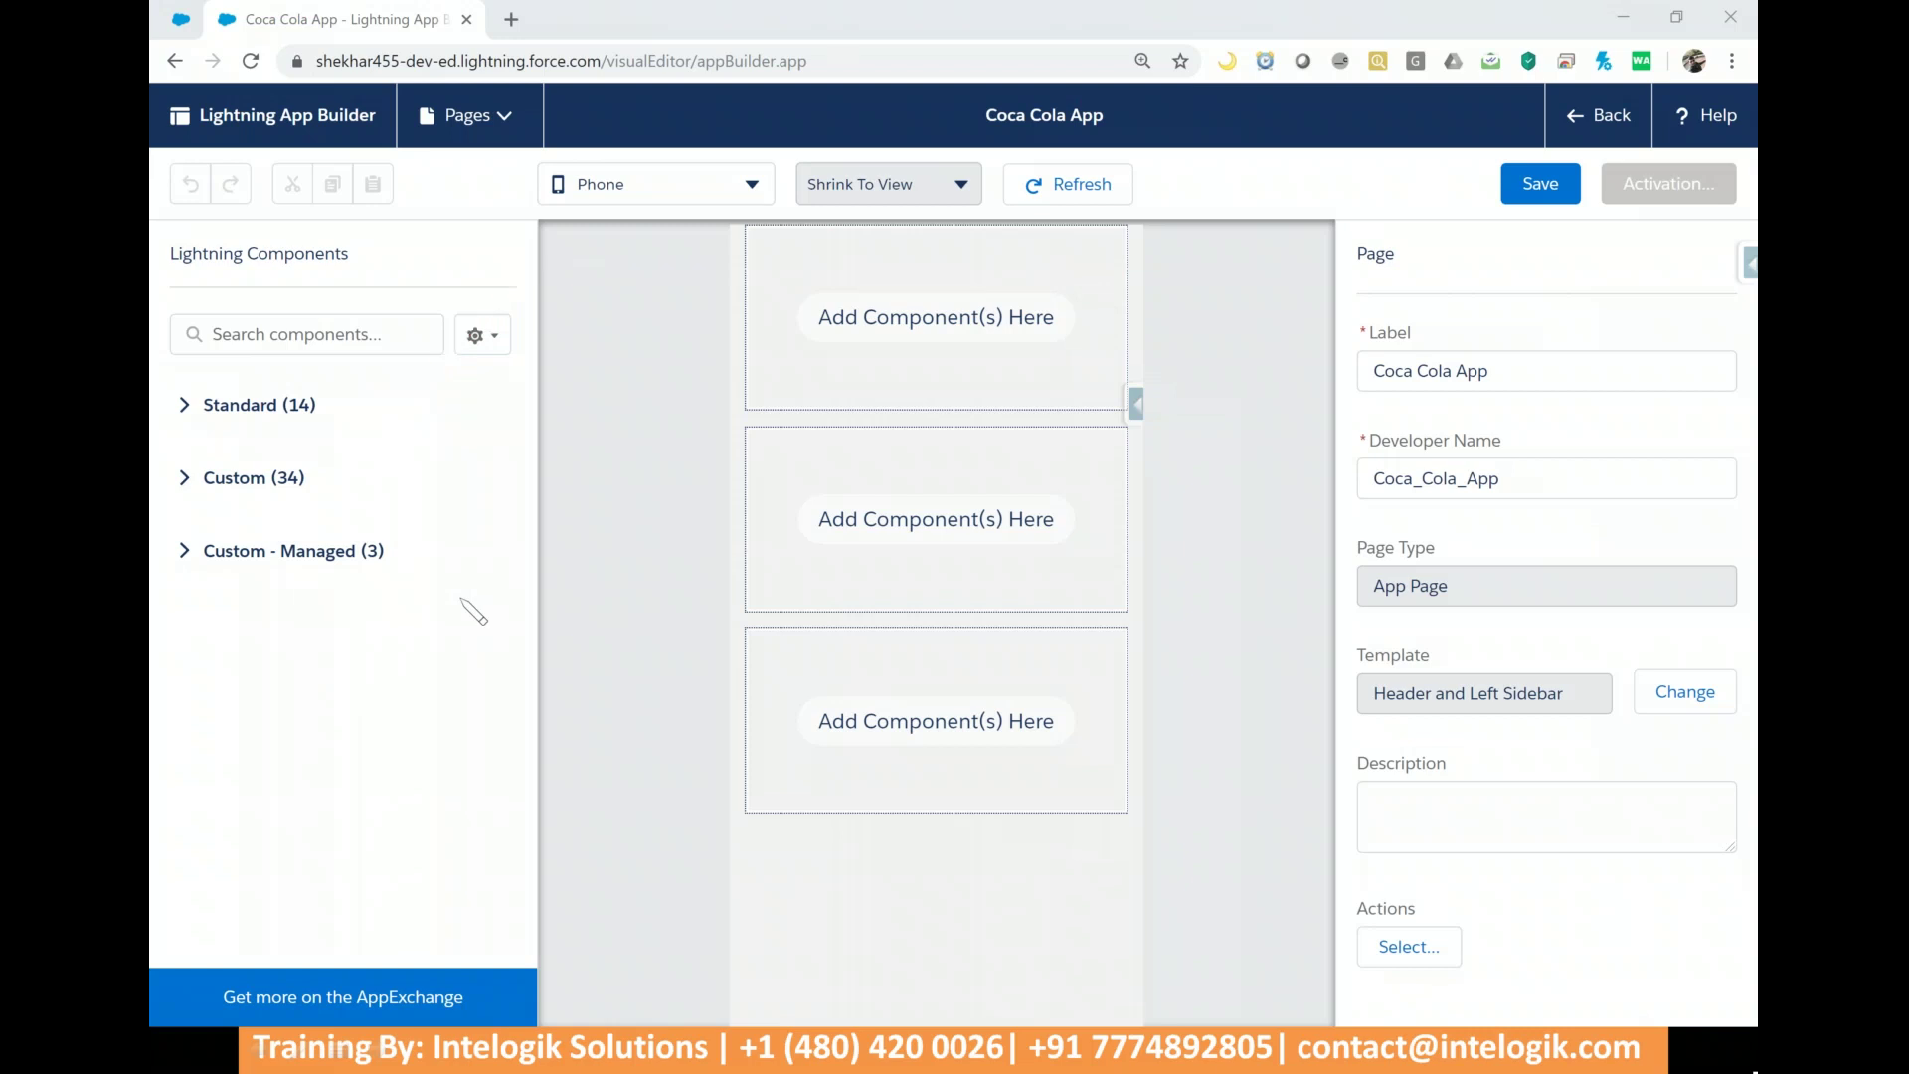
{"action": "mouse_move", "coordinate": [681, 181]}
{"action": "left_mouse_down"}
{"action": "mouse_move", "coordinate": [364, 233]}
{"action": "mouse_move", "coordinate": [257, 350]}
{"action": "left_mouse_up"}
{"action": "mouse_move", "coordinate": [249, 269]}
{"action": "left_mouse_down"}
{"action": "mouse_move", "coordinate": [341, 314]}
{"action": "mouse_move", "coordinate": [402, 295]}
{"action": "left_mouse_up"}
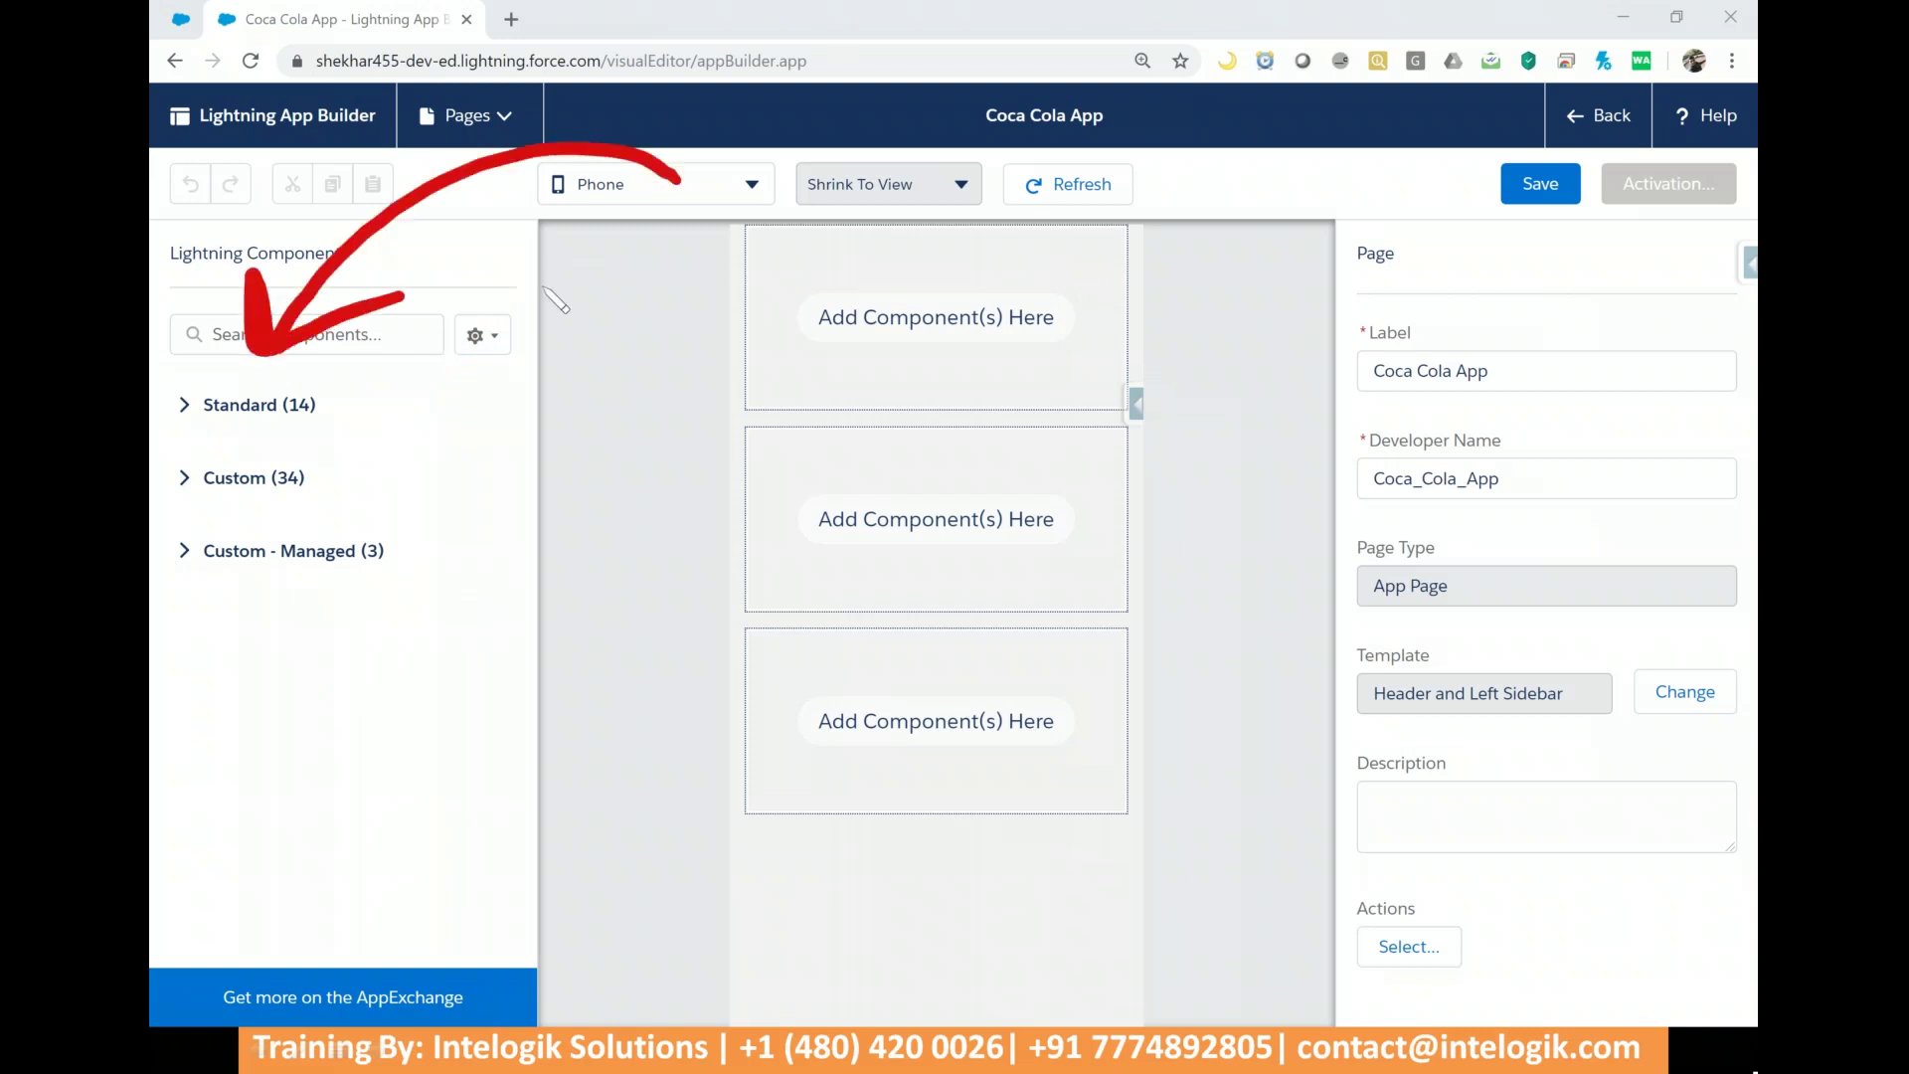
{"action": "key", "text": "e"}
{"action": "mouse_move", "coordinate": [1178, 150]}
{"action": "left_mouse_down"}
{"action": "mouse_move", "coordinate": [1143, 123]}
{"action": "mouse_move", "coordinate": [1312, 757]}
{"action": "mouse_move", "coordinate": [989, 120]}
{"action": "left_mouse_up"}
{"action": "left_click_drag", "start_coordinate": [771, 562], "coordinate": [825, 651]}
{"action": "mouse_move", "coordinate": [912, 519]}
{"action": "left_mouse_down"}
{"action": "mouse_move", "coordinate": [910, 539]}
{"action": "mouse_move", "coordinate": [1218, 348]}
{"action": "mouse_move", "coordinate": [1253, 363]}
{"action": "mouse_move", "coordinate": [1278, 328]}
{"action": "left_mouse_up"}
{"action": "left_click_drag", "start_coordinate": [736, 808], "coordinate": [1275, 415]}
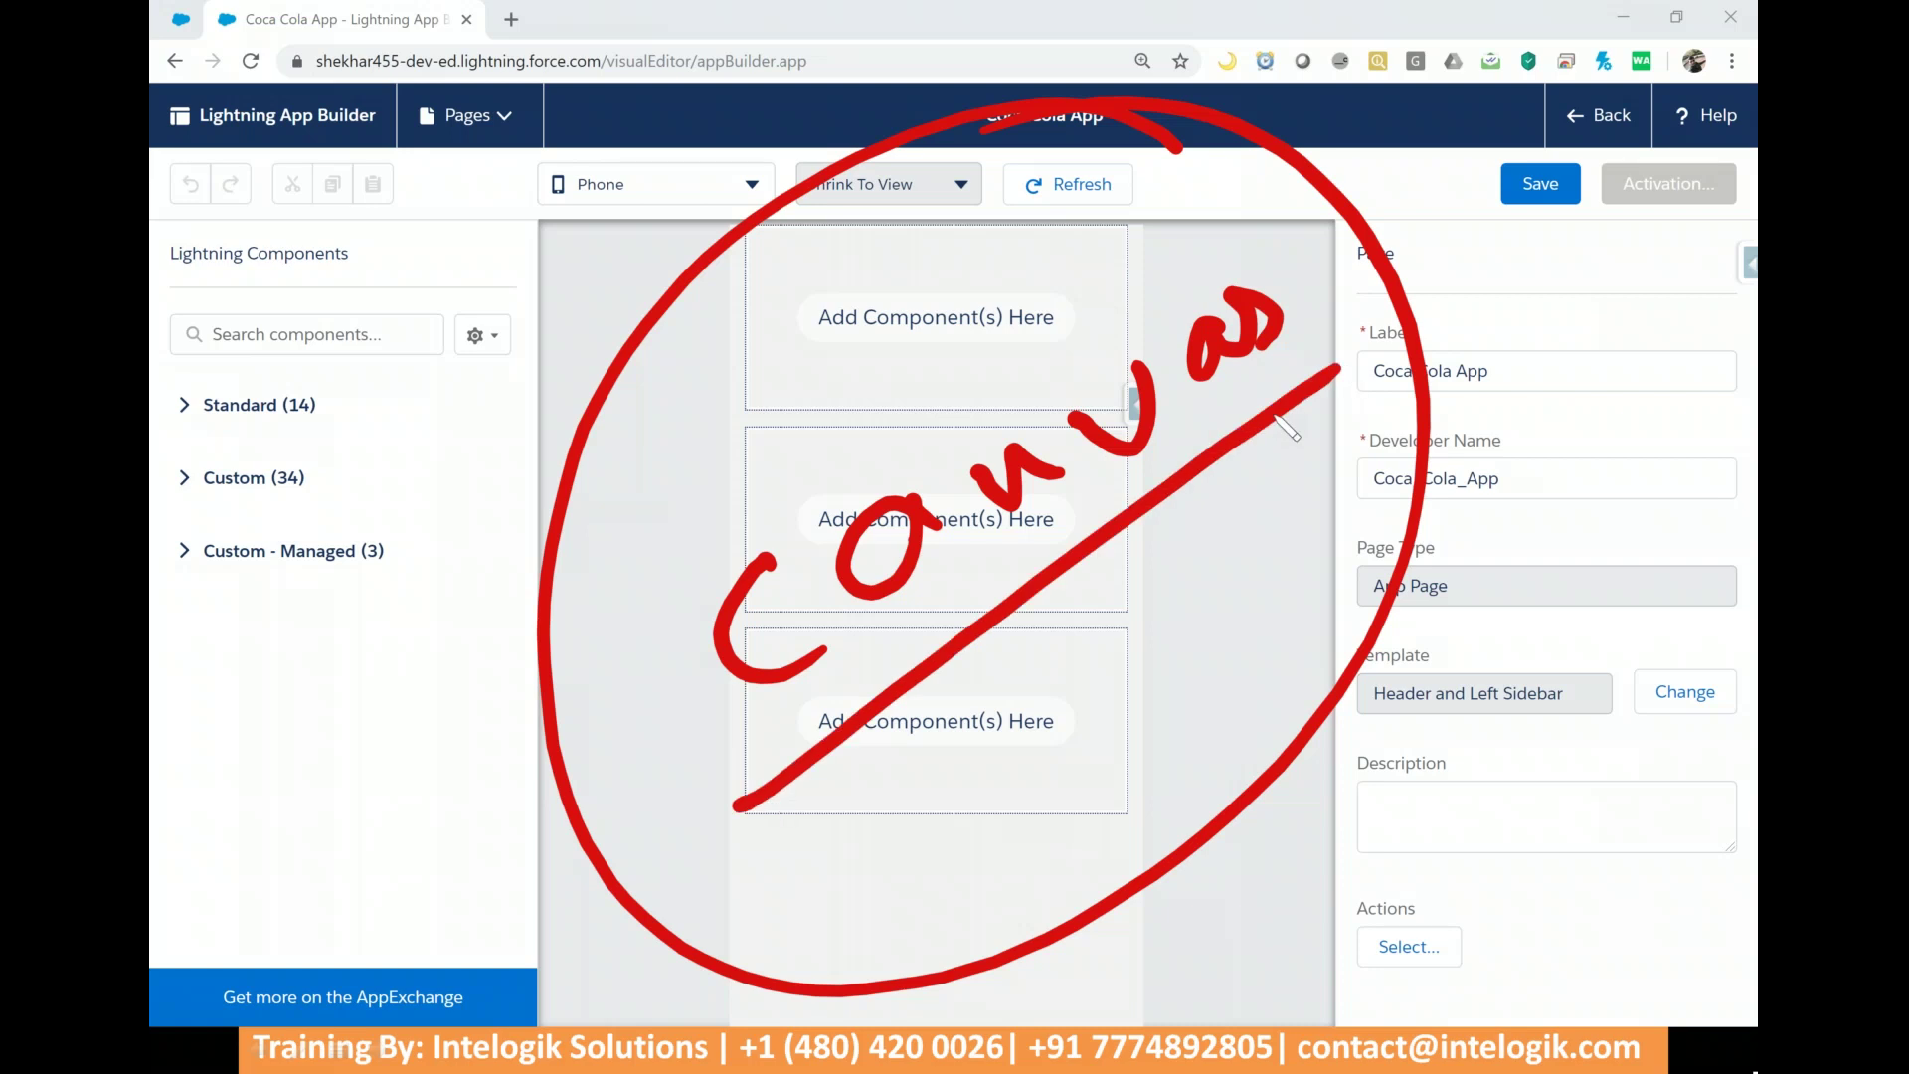
{"action": "key", "text": "e"}
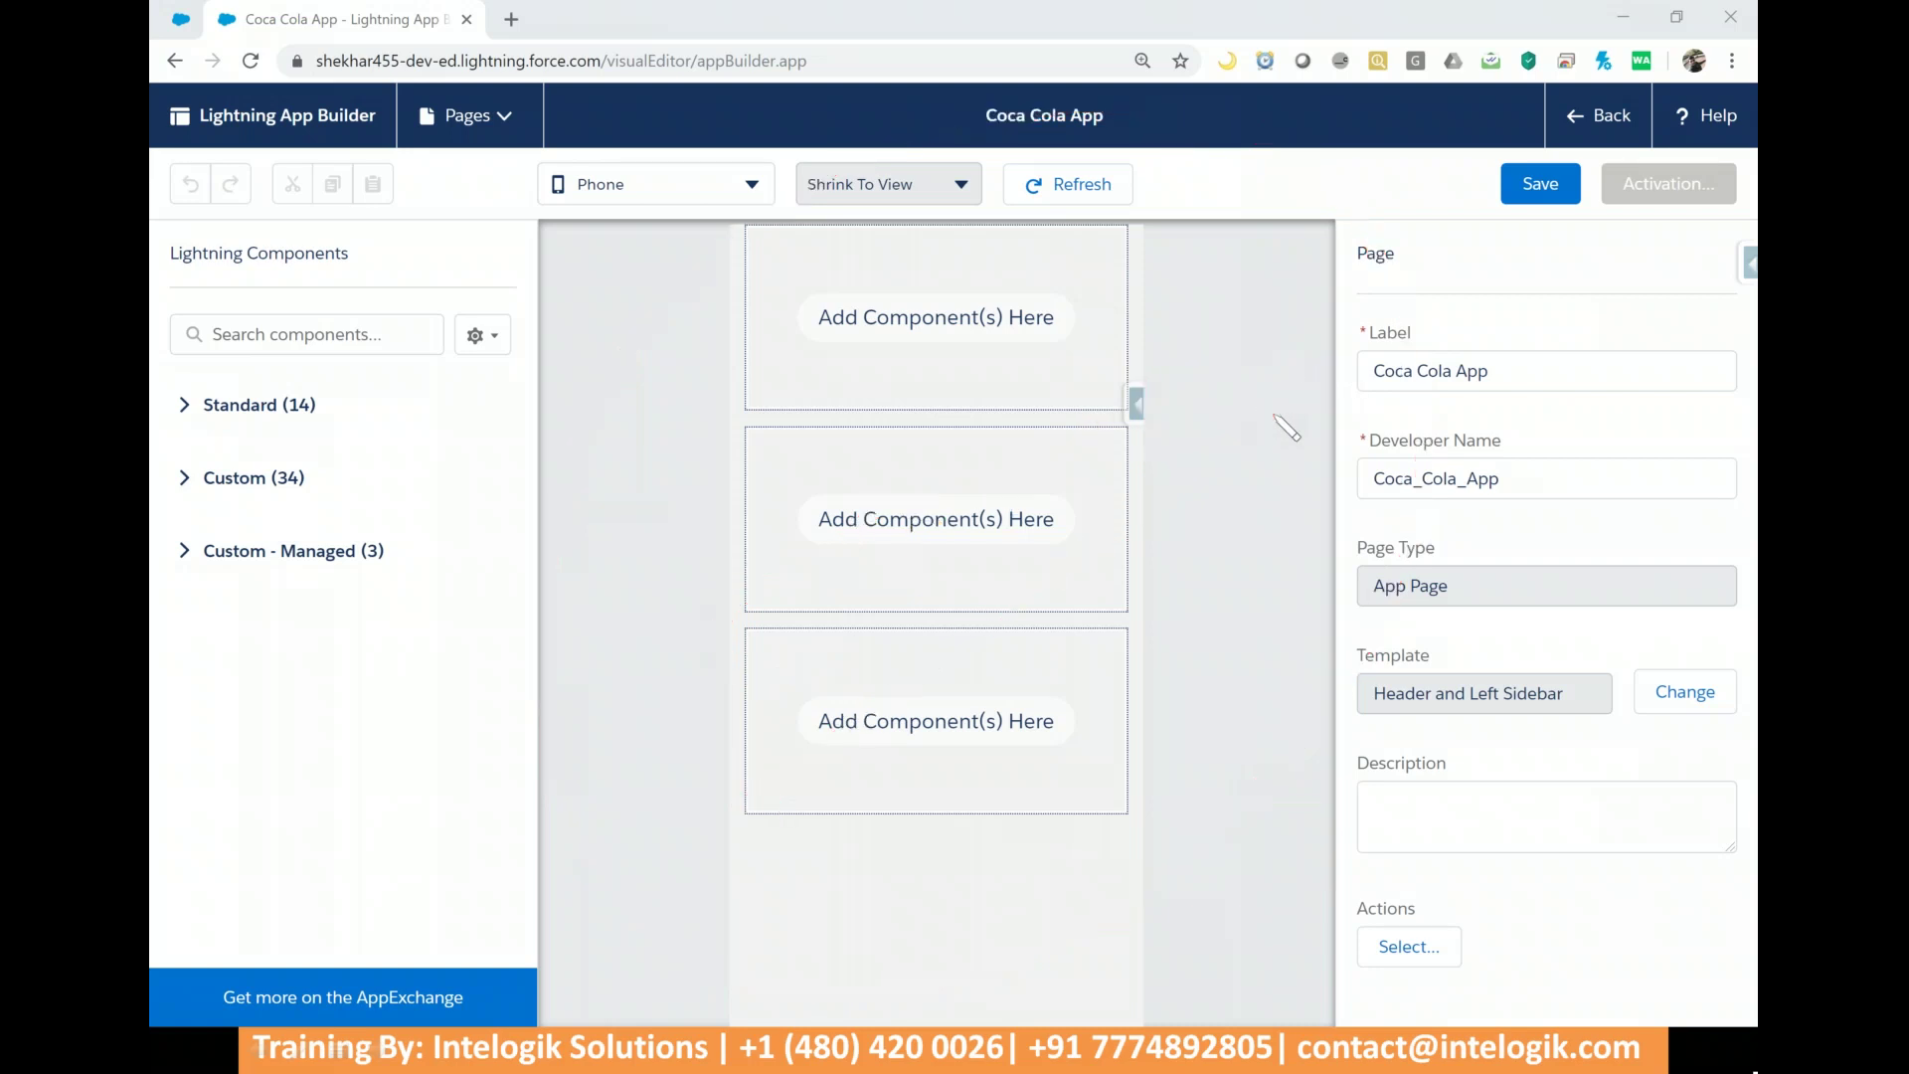
{"action": "mouse_move", "coordinate": [350, 356]}
{"action": "left_mouse_down"}
{"action": "mouse_move", "coordinate": [154, 487]}
{"action": "mouse_move", "coordinate": [448, 438]}
{"action": "mouse_move", "coordinate": [547, 442]}
{"action": "mouse_move", "coordinate": [1044, 280]}
{"action": "mouse_move", "coordinate": [1094, 221]}
{"action": "left_mouse_up"}
{"action": "mouse_move", "coordinate": [229, 575]}
{"action": "left_mouse_down"}
{"action": "mouse_move", "coordinate": [656, 517]}
{"action": "mouse_move", "coordinate": [959, 532]}
{"action": "left_mouse_up"}
{"action": "left_click_drag", "start_coordinate": [182, 603], "coordinate": [991, 711]}
{"action": "left_click_drag", "start_coordinate": [888, 676], "coordinate": [990, 708]}
{"action": "left_click_drag", "start_coordinate": [1006, 641], "coordinate": [994, 708]}
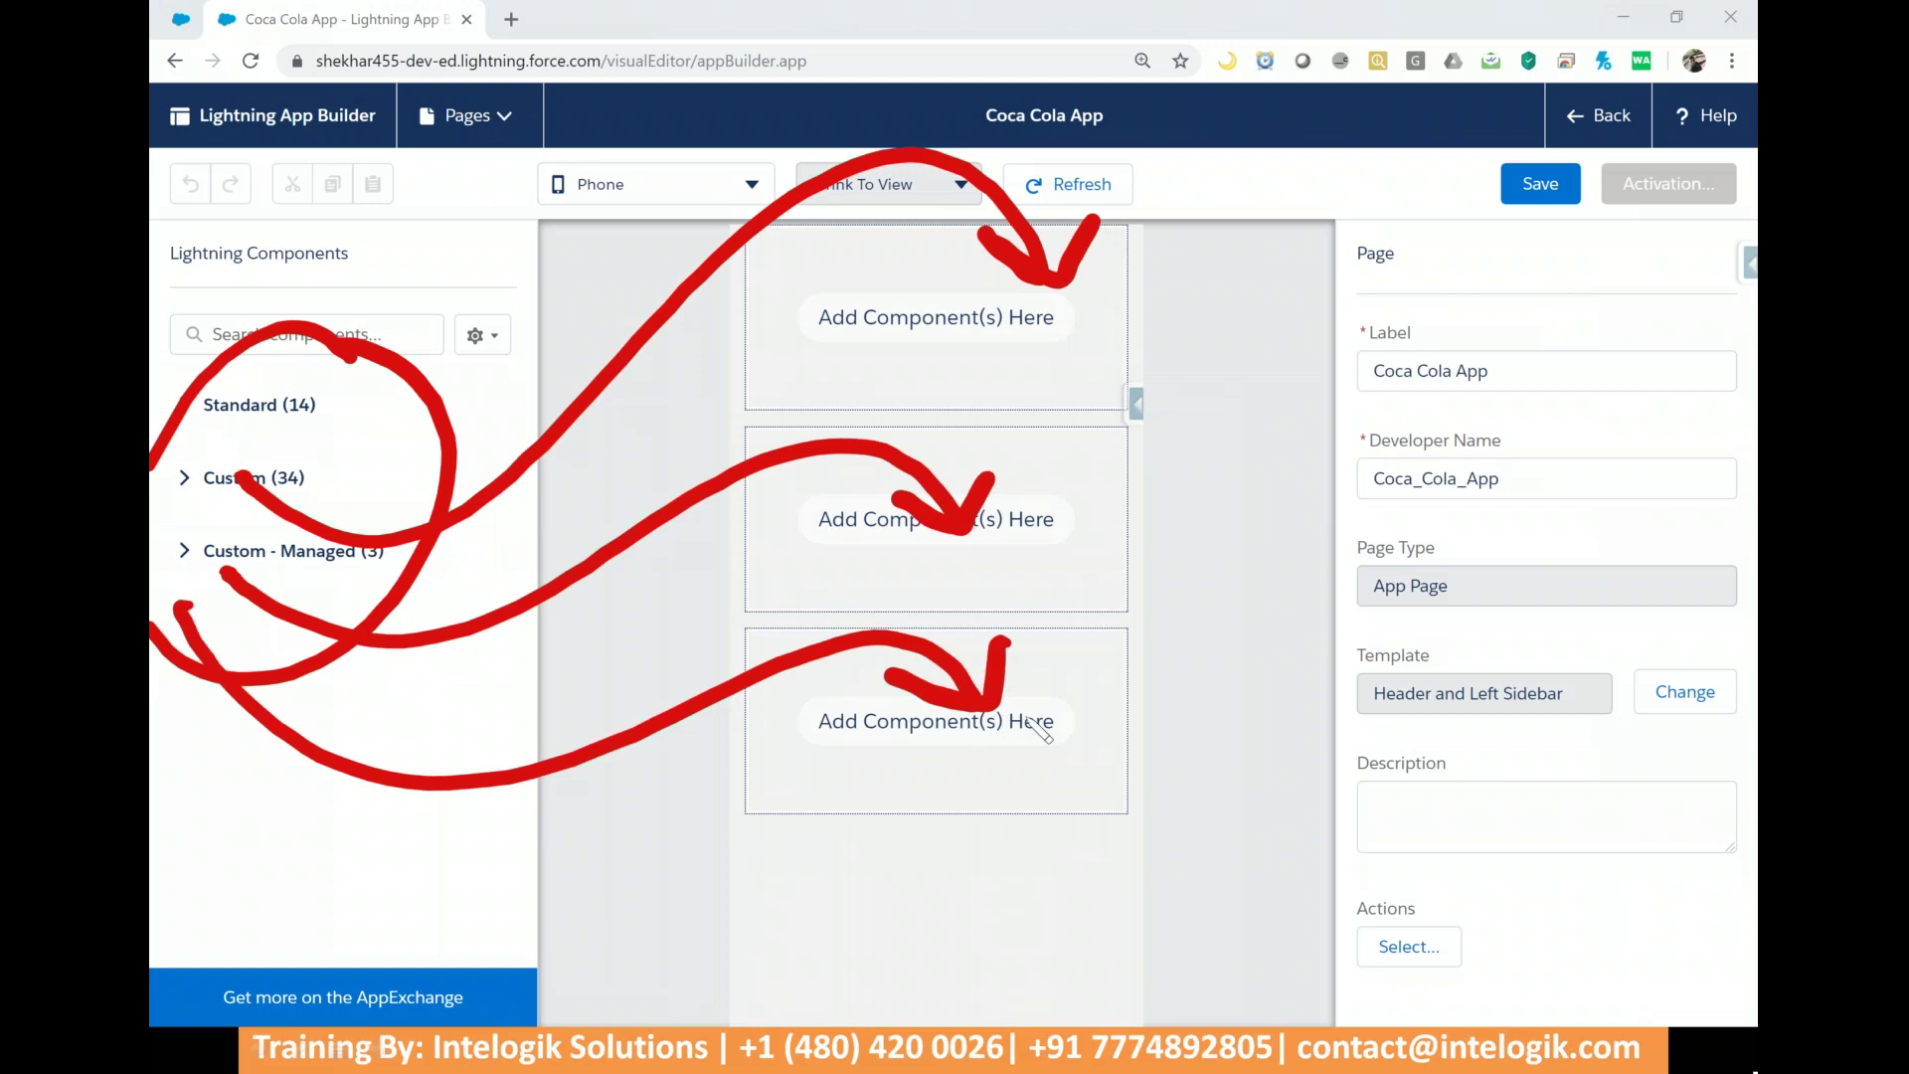
{"action": "key", "text": "Escape"}
{"action": "mouse_move", "coordinate": [1601, 199]}
{"action": "left_mouse_down"}
{"action": "mouse_move", "coordinate": [1584, 806]}
{"action": "mouse_move", "coordinate": [1632, 206]}
{"action": "left_mouse_up"}
{"action": "left_click_drag", "start_coordinate": [1392, 438], "coordinate": [1440, 622]}
{"action": "left_click_drag", "start_coordinate": [1397, 512], "coordinate": [1403, 532]}
{"action": "mouse_move", "coordinate": [1422, 413]}
{"action": "left_mouse_down"}
{"action": "mouse_move", "coordinate": [1543, 371]}
{"action": "mouse_move", "coordinate": [1653, 528]}
{"action": "mouse_move", "coordinate": [1601, 492]}
{"action": "left_mouse_up"}
{"action": "left_click_drag", "start_coordinate": [1472, 666], "coordinate": [1686, 519]}
{"action": "left_click_drag", "start_coordinate": [1470, 708], "coordinate": [1711, 557]}
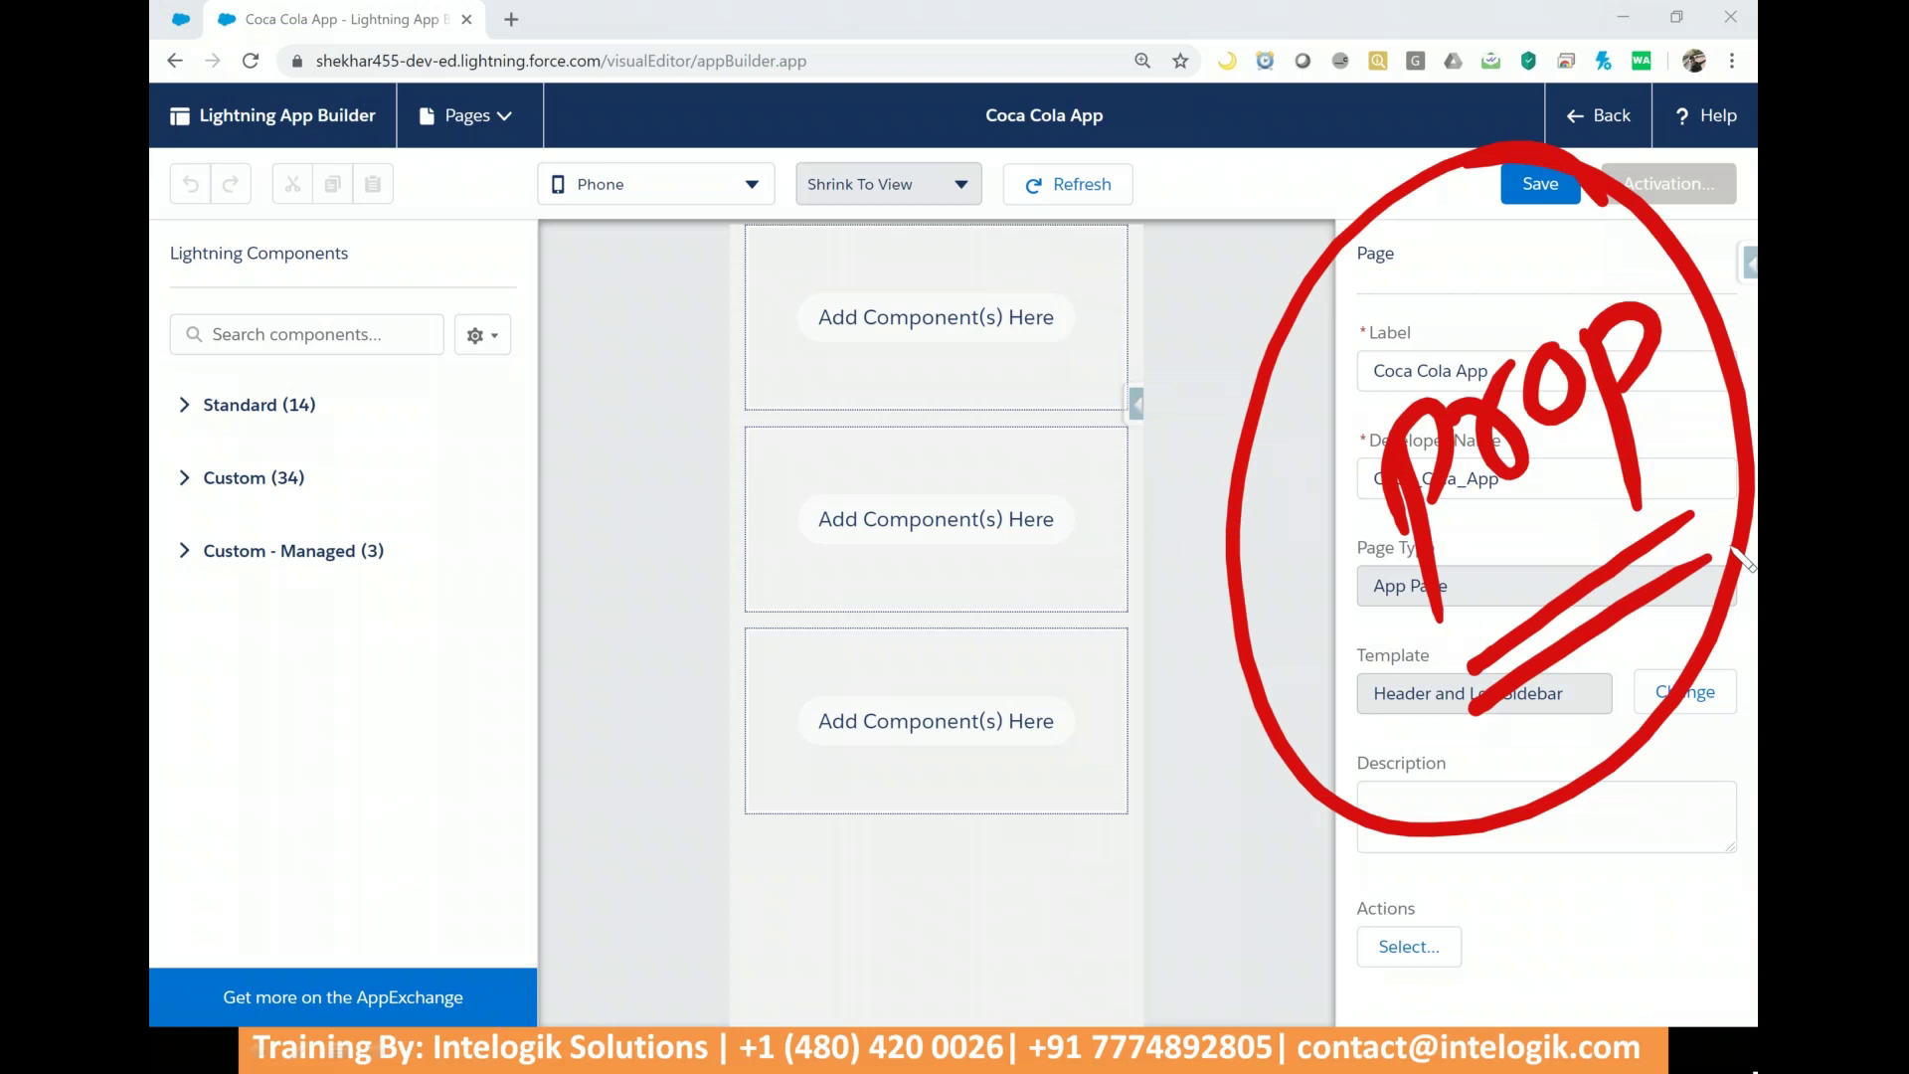
{"action": "key", "text": "Escape"}
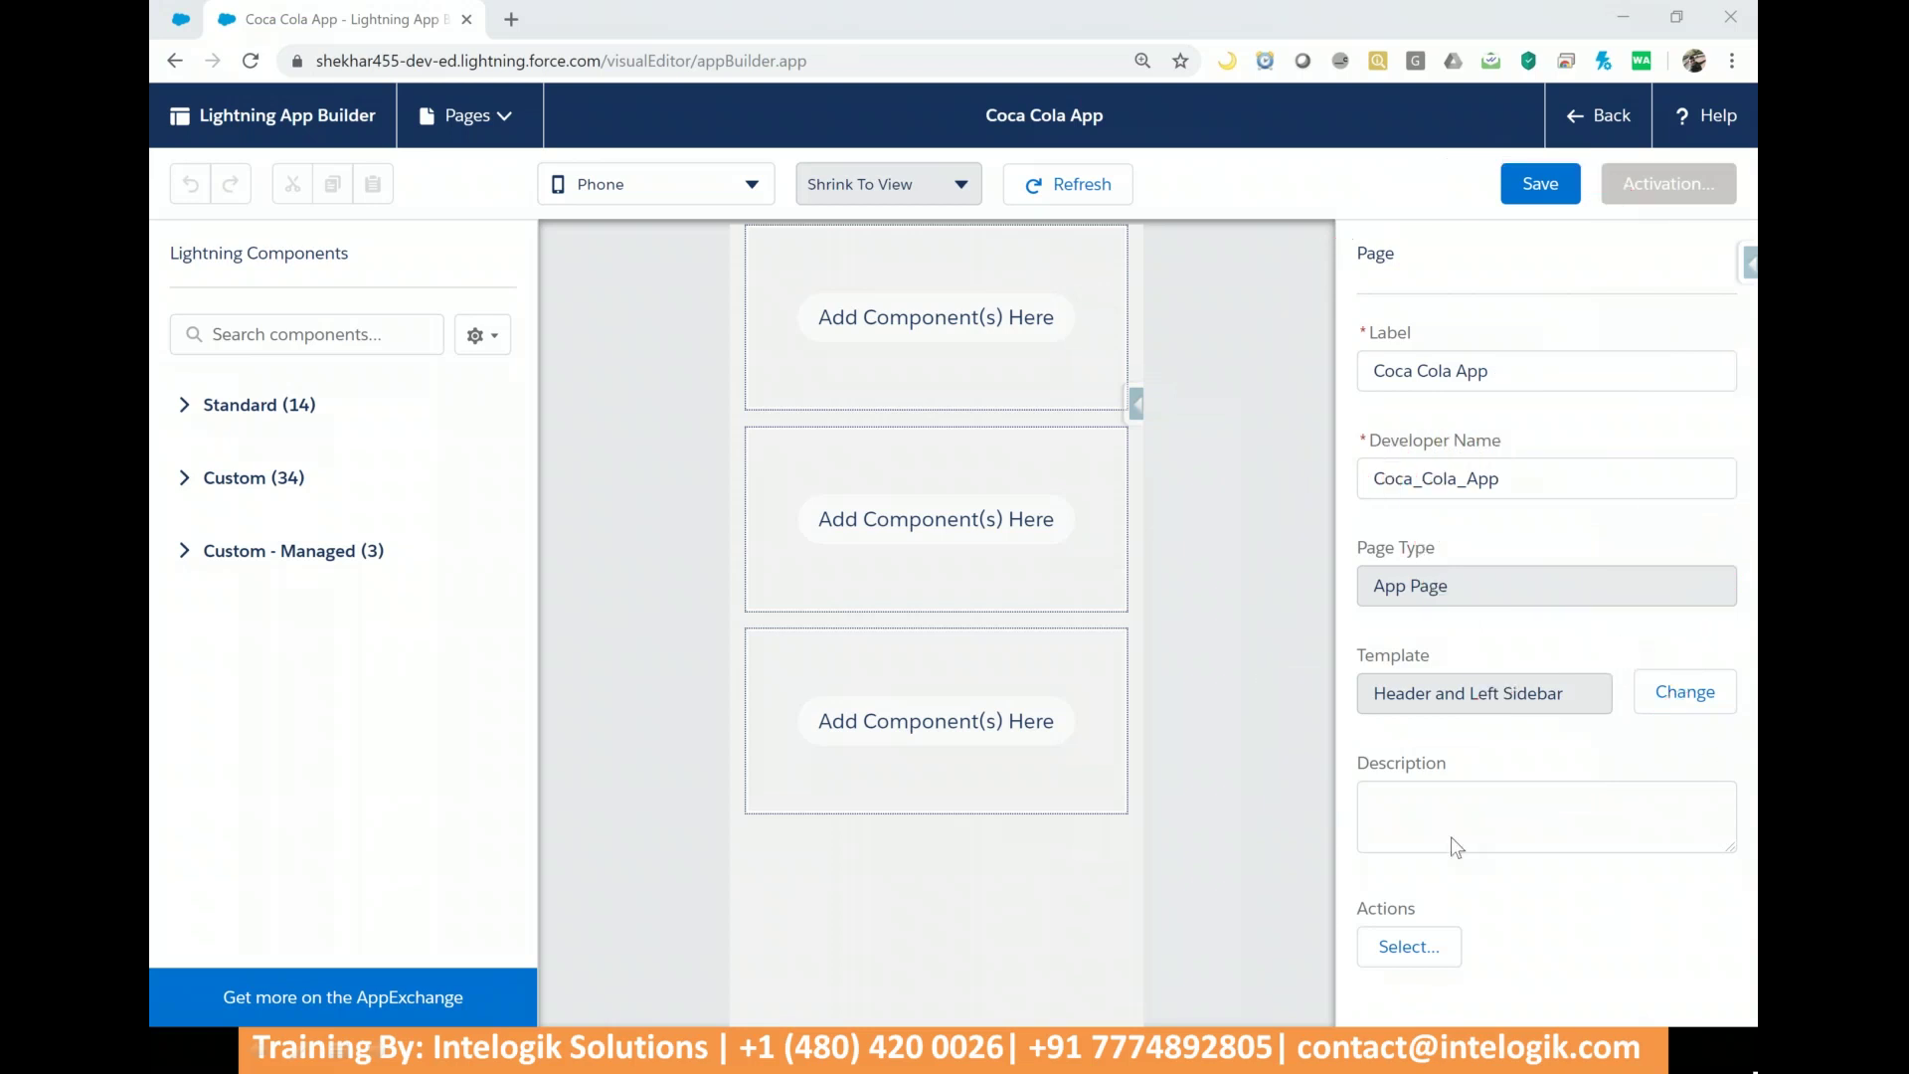
- Drag the standard List View component into the page's top region, showing All Accounts
{"action": "left_click", "coordinate": [188, 408]}
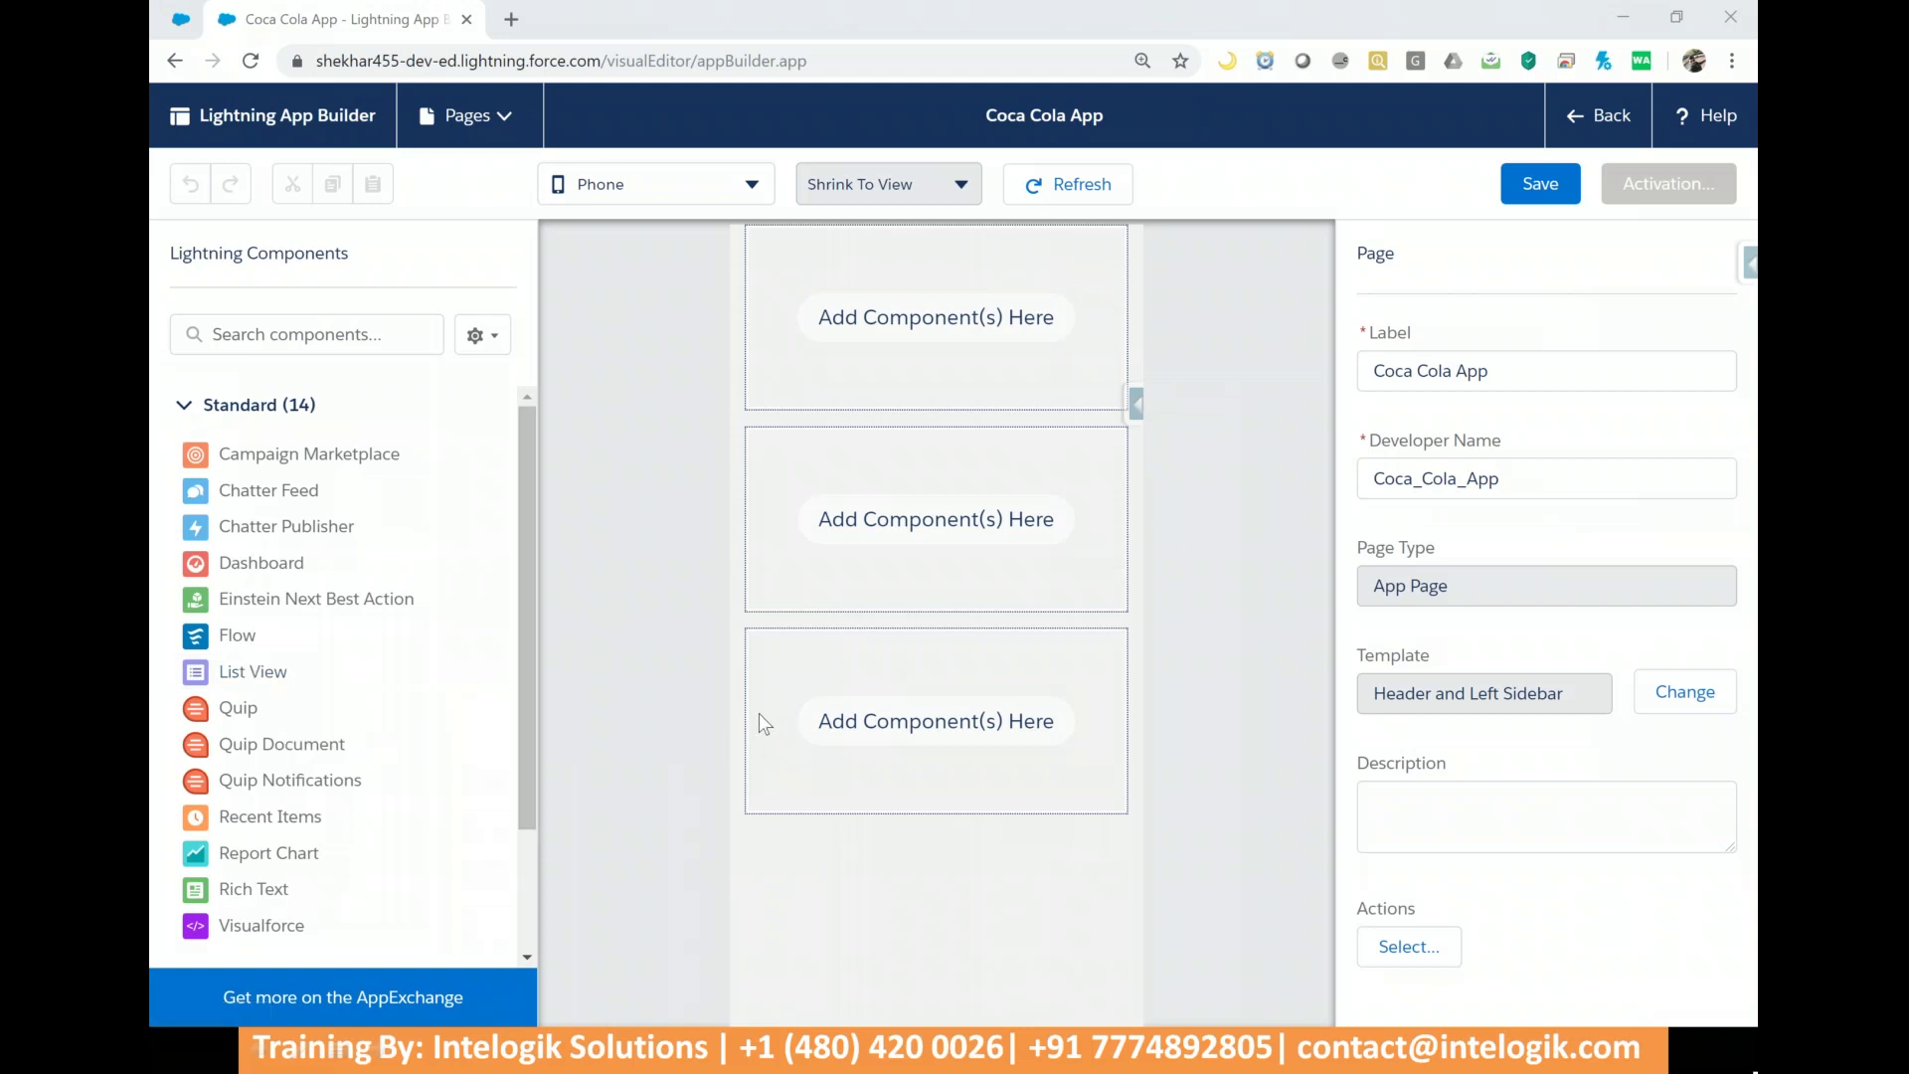
{"action": "left_click", "coordinate": [251, 681]}
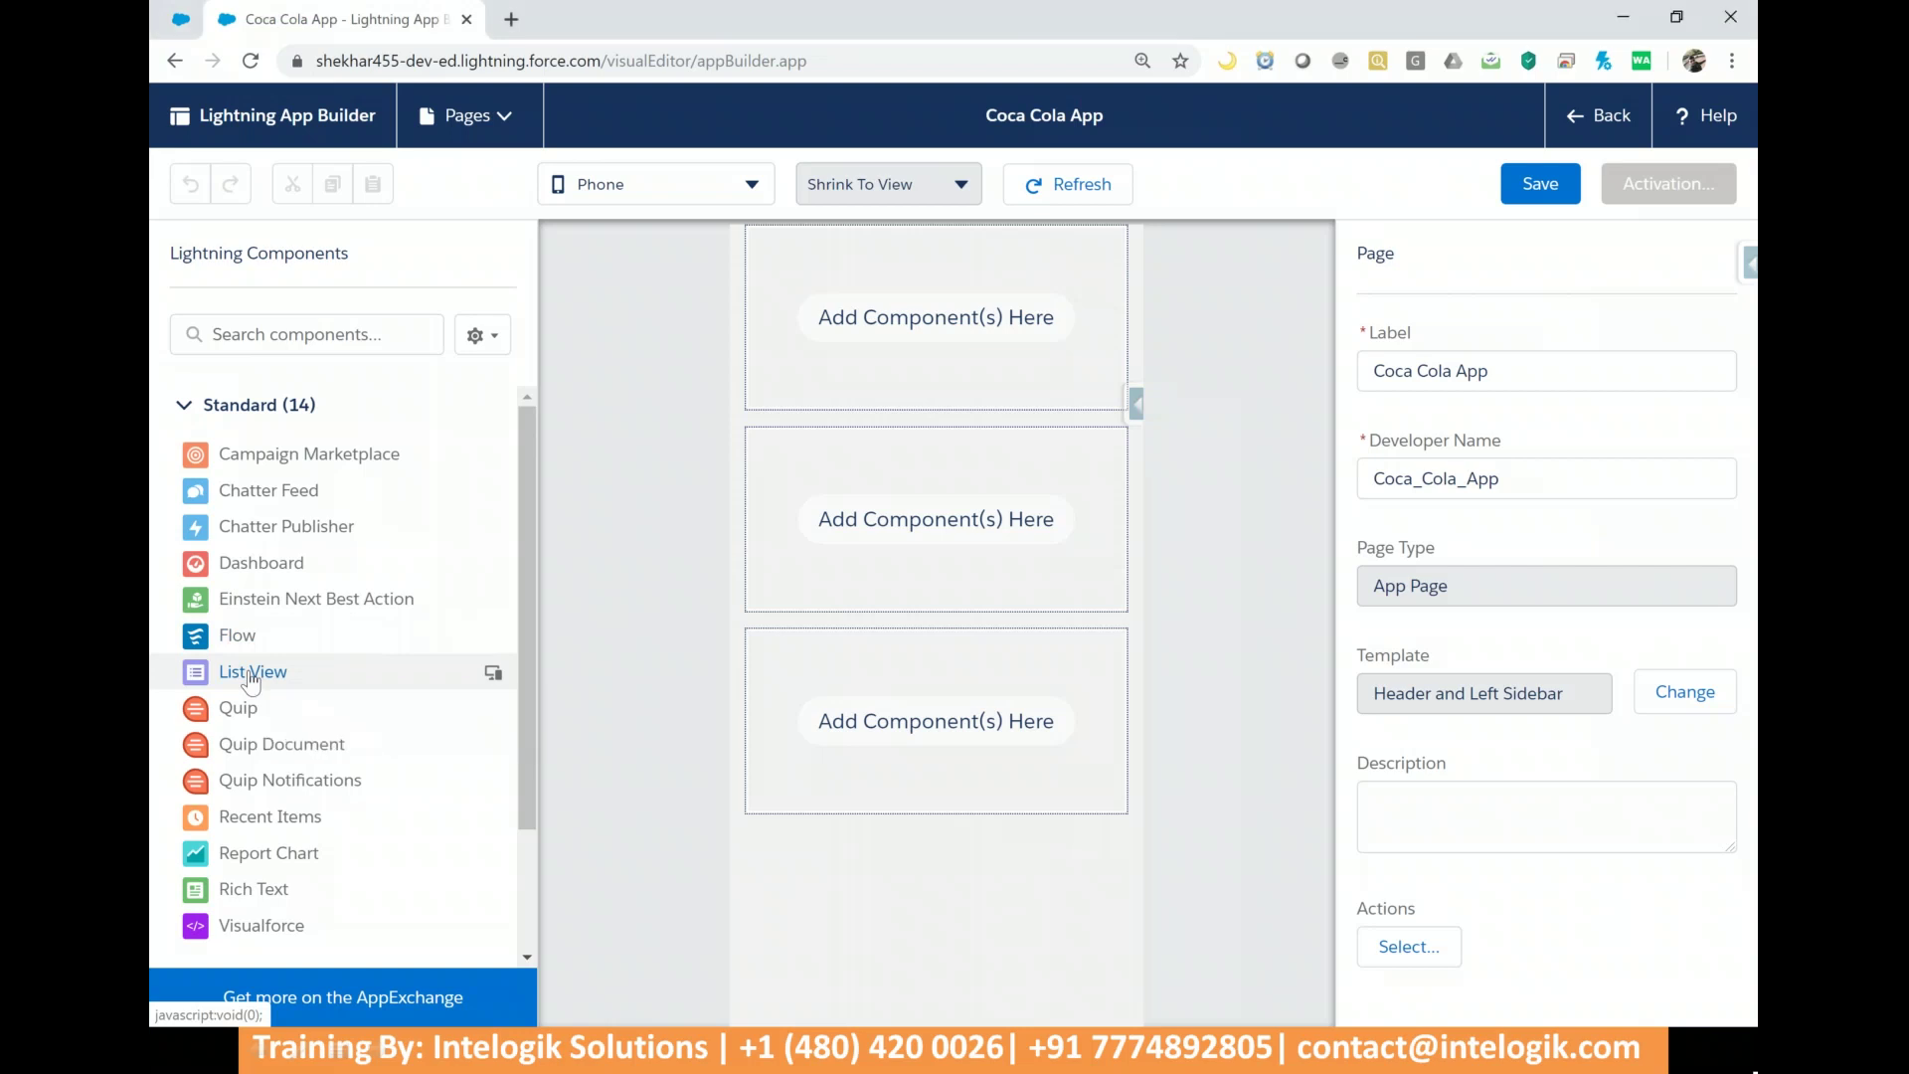
{"action": "left_click_drag", "start_coordinate": [250, 681], "coordinate": [893, 286]}
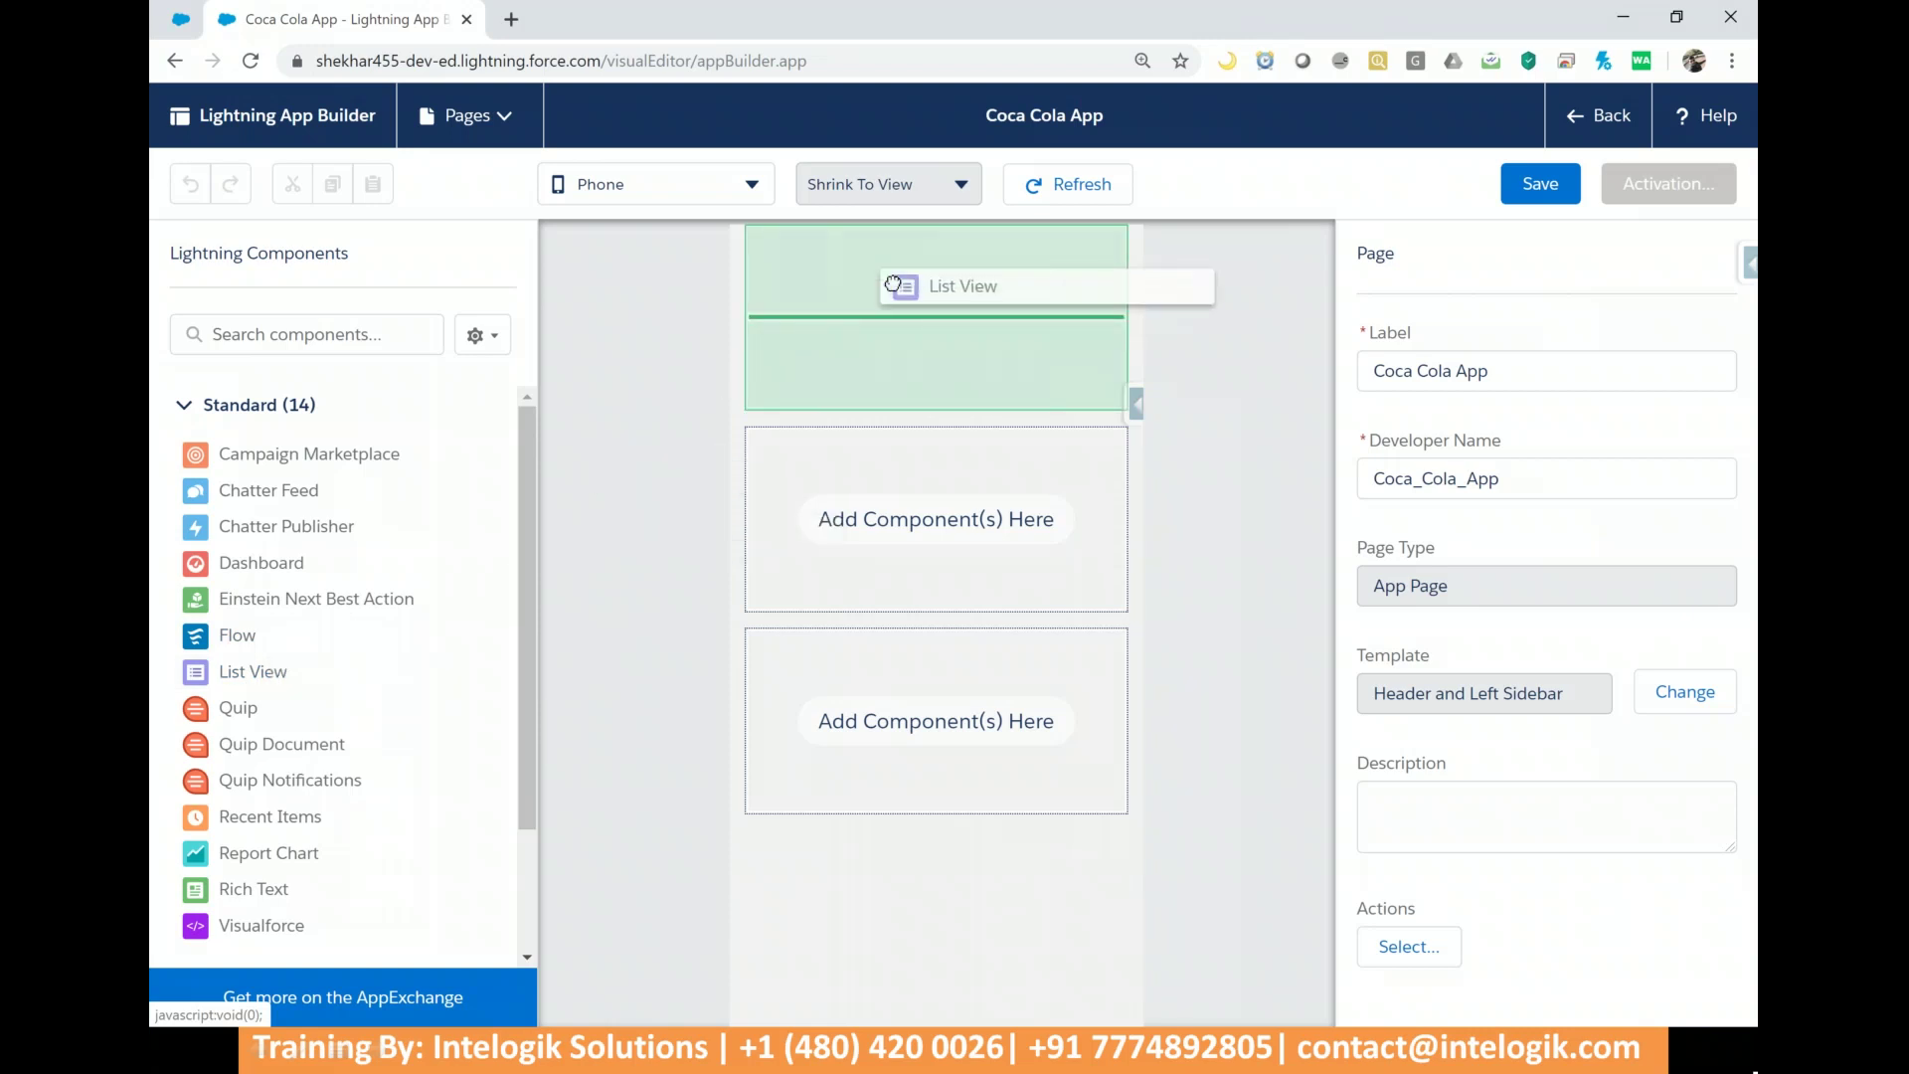
{"action": "left_click_drag", "start_coordinate": [893, 285], "coordinate": [894, 288]}
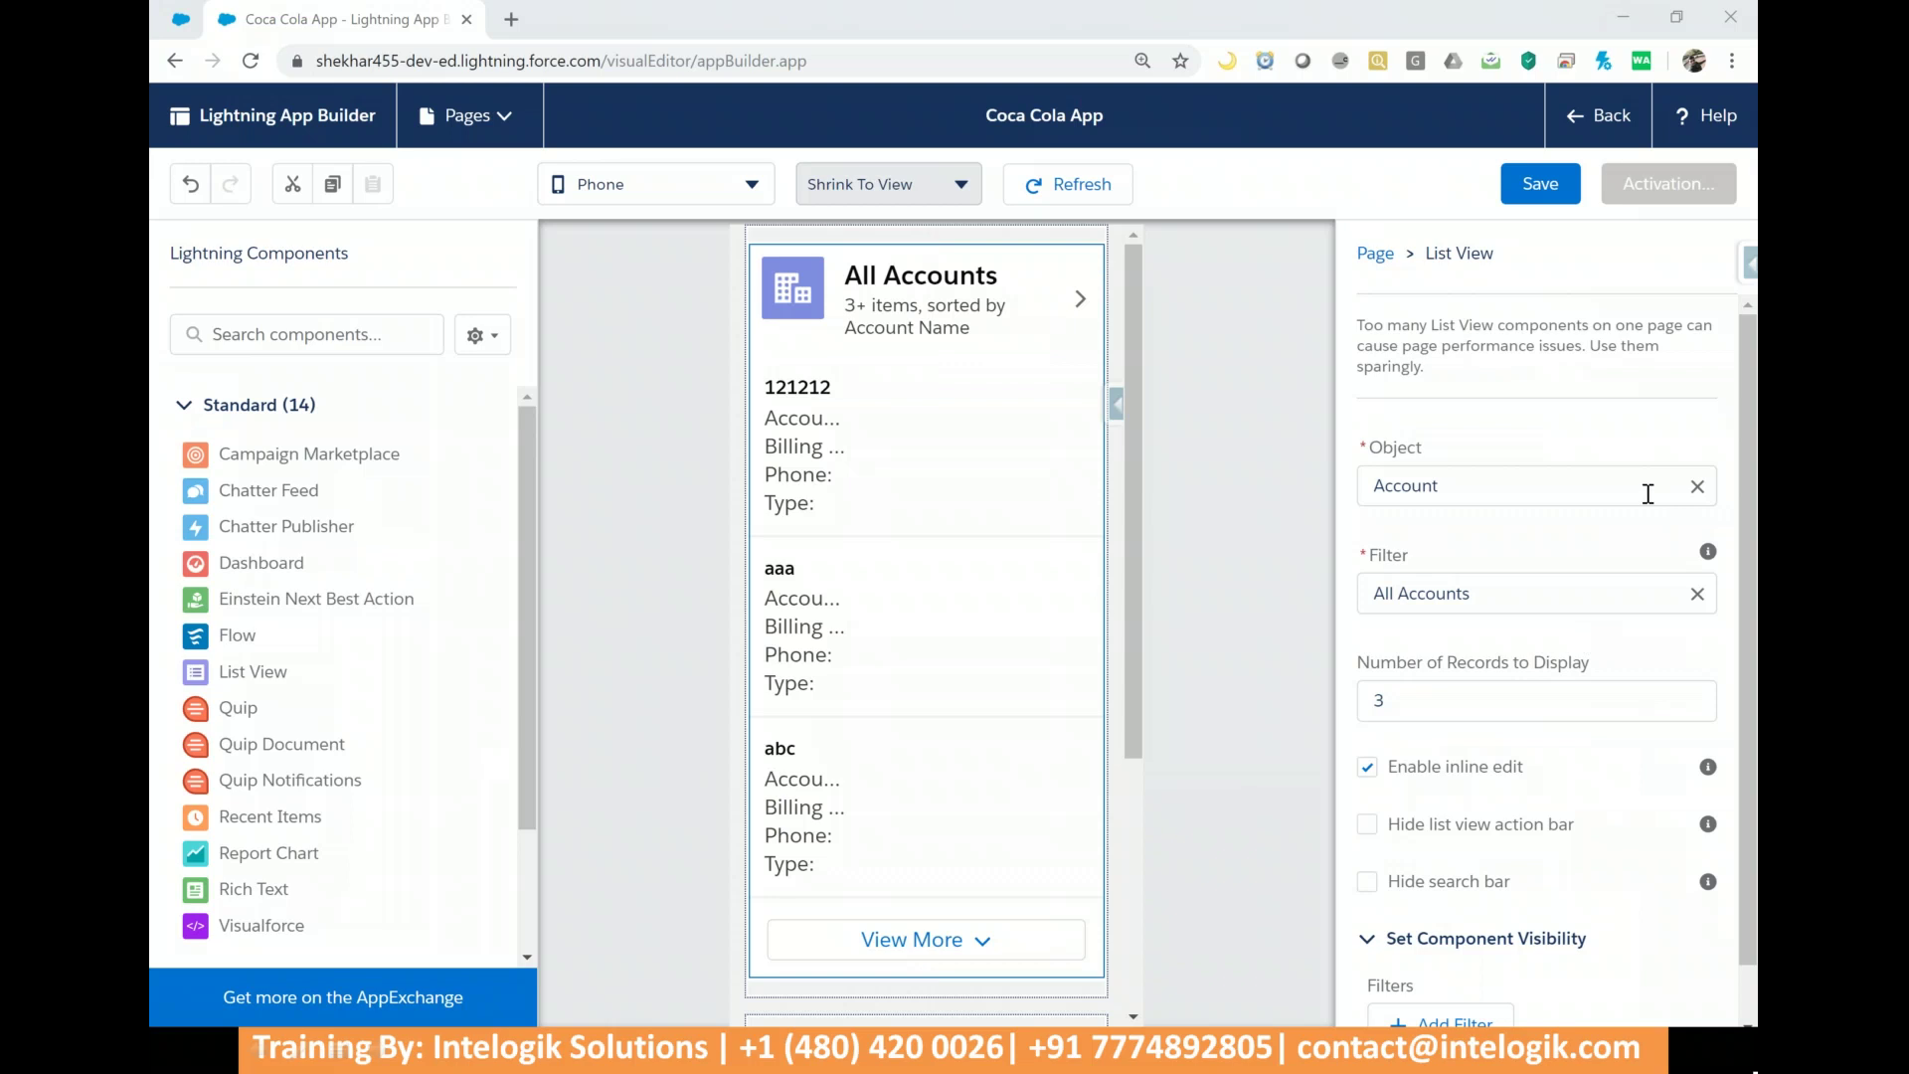
{"action": "mouse_move", "coordinate": [1648, 493]}
{"action": "left_mouse_down"}
{"action": "mouse_move", "coordinate": [1608, 396]}
{"action": "mouse_move", "coordinate": [1633, 542]}
{"action": "left_mouse_up"}
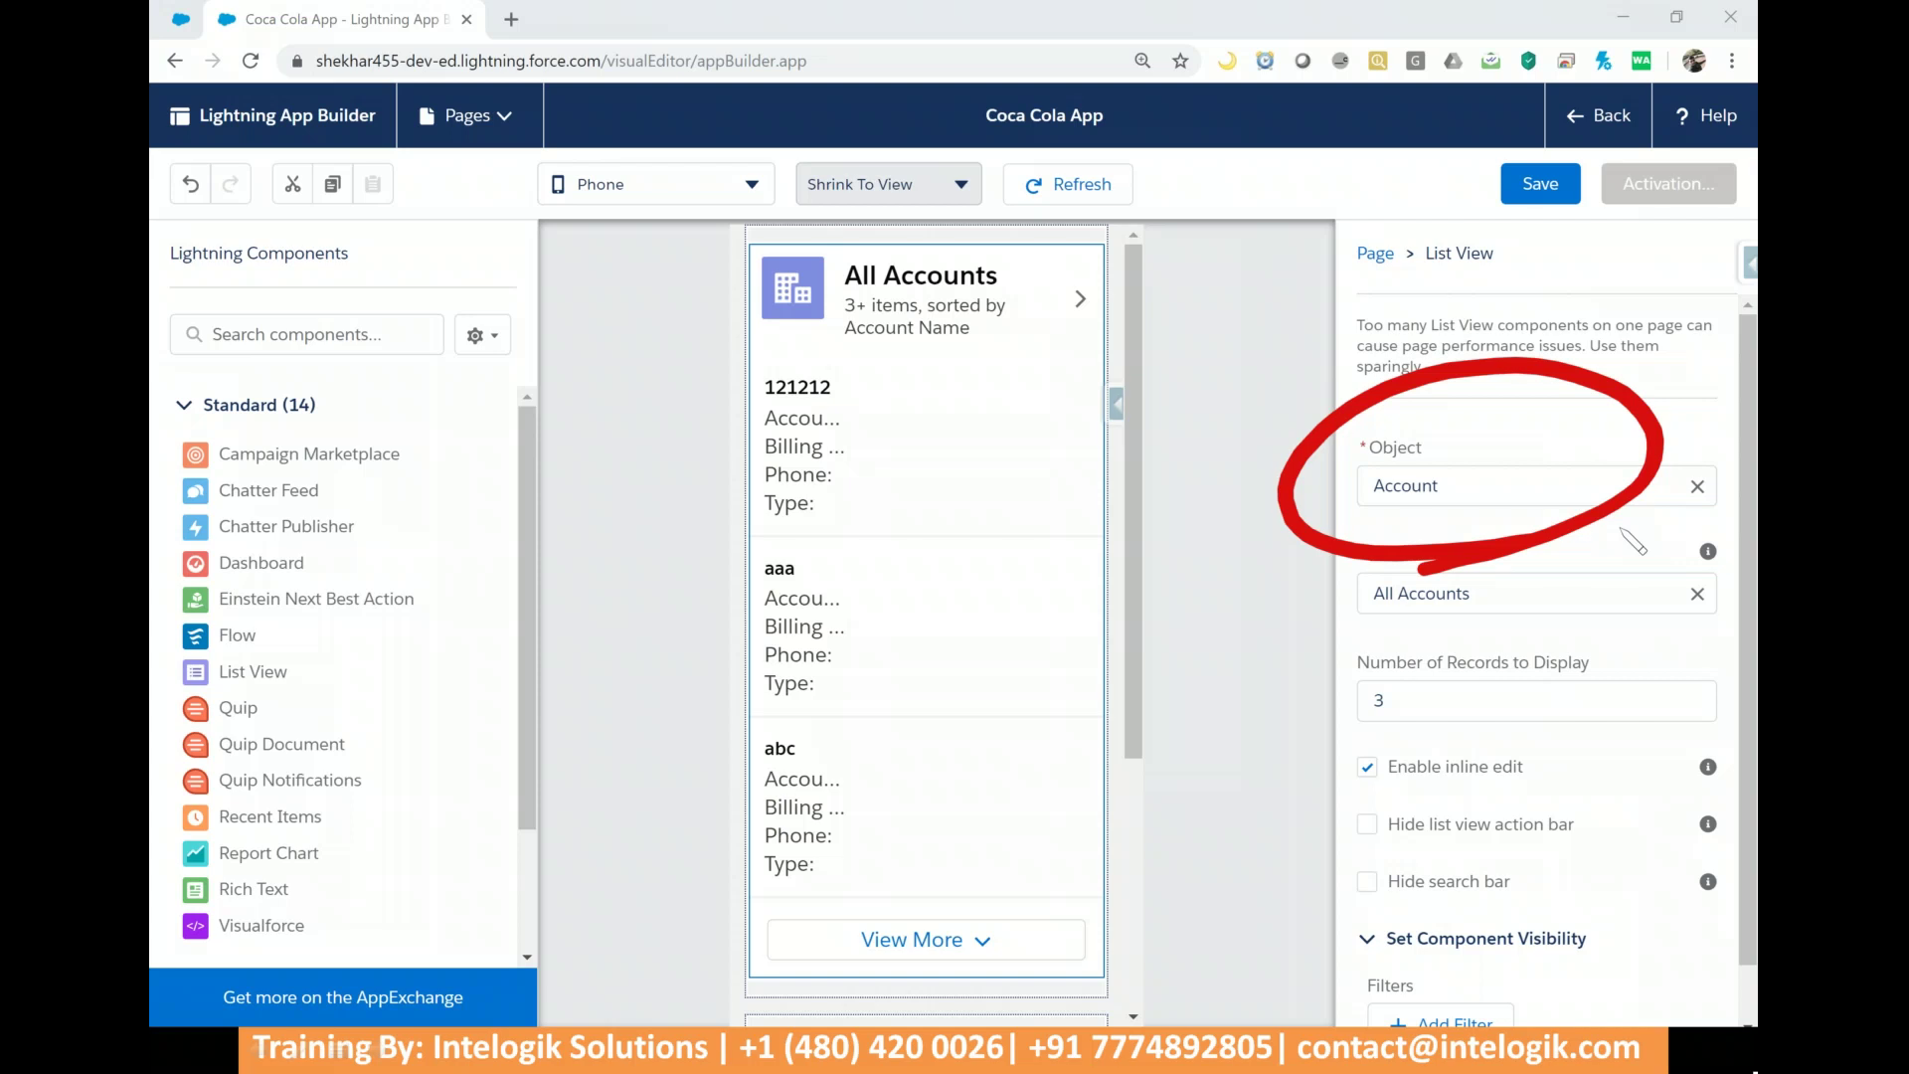
{"action": "key", "text": "Escape"}
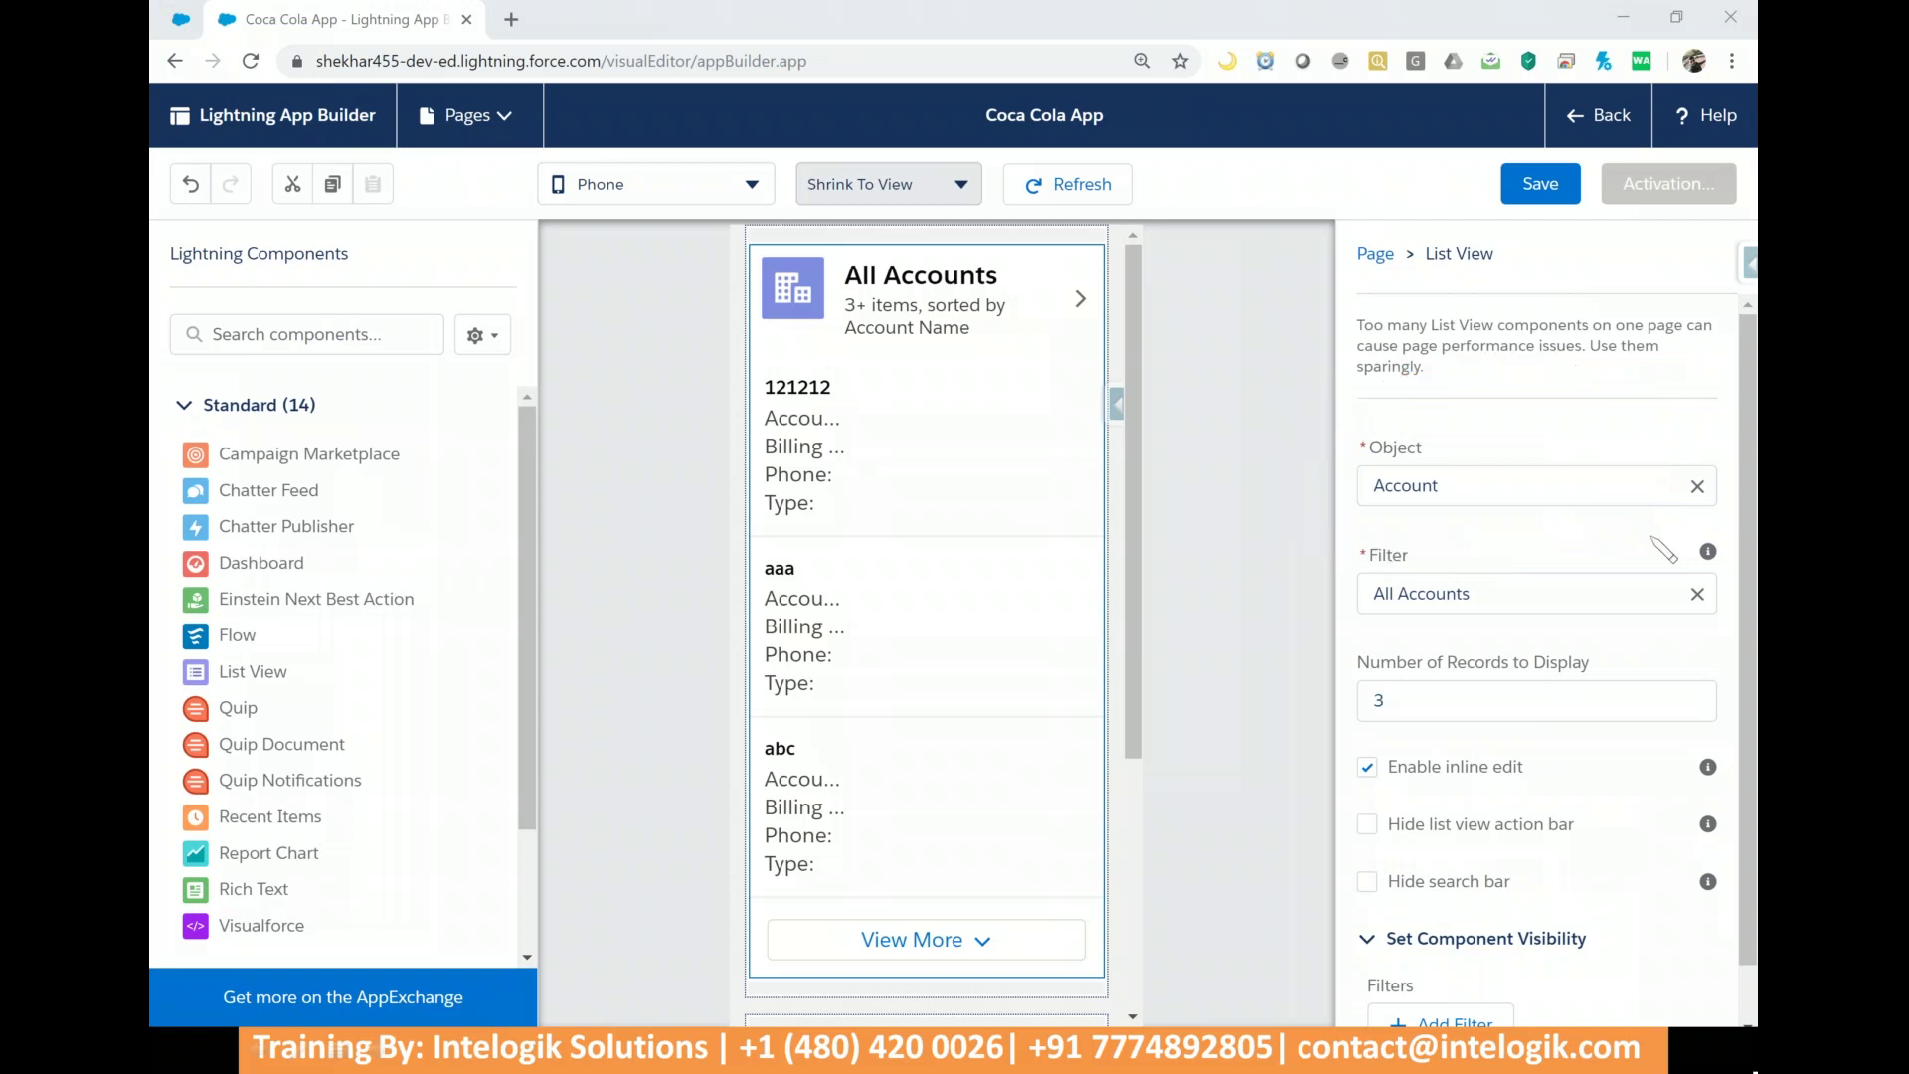
{"action": "left_click", "coordinate": [1697, 486]}
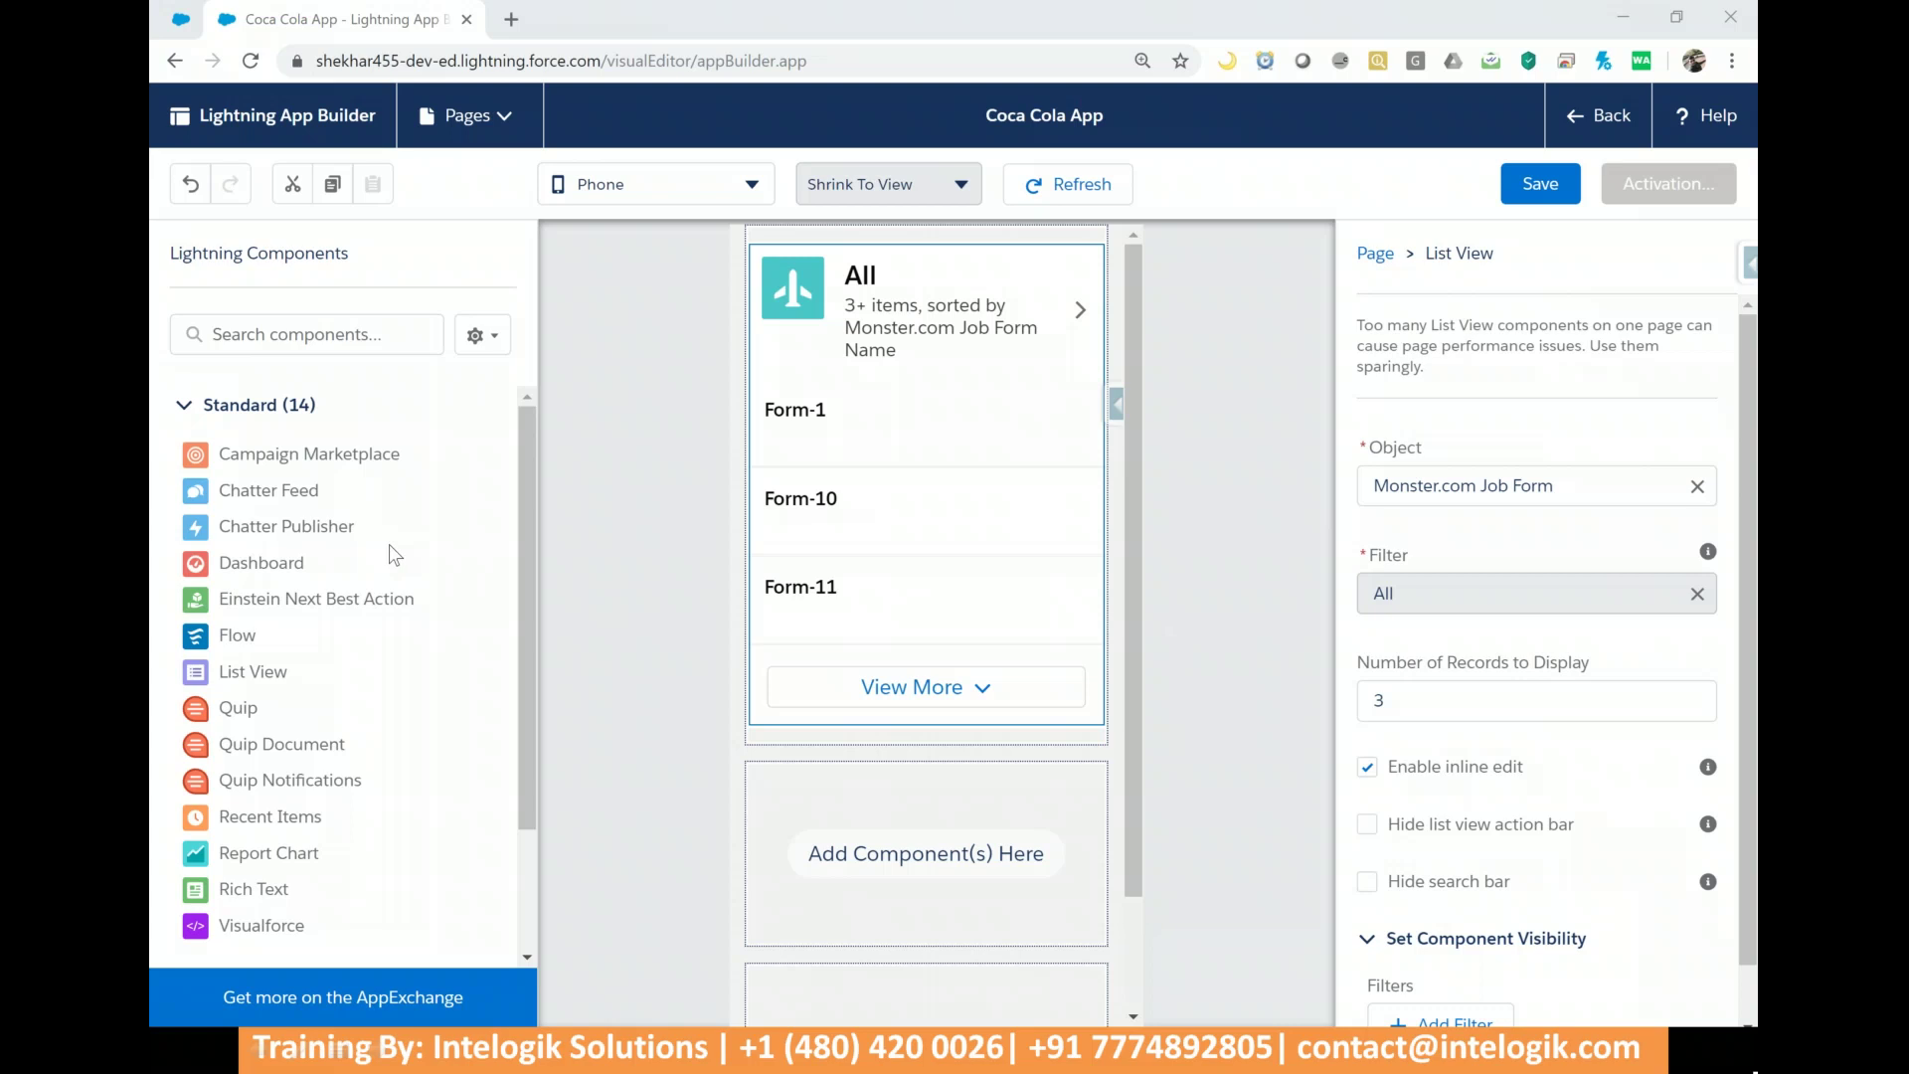
{"action": "left_click", "coordinate": [1387, 700]}
{"action": "key", "text": "BackSpace"}
{"action": "type", "text": "5"}
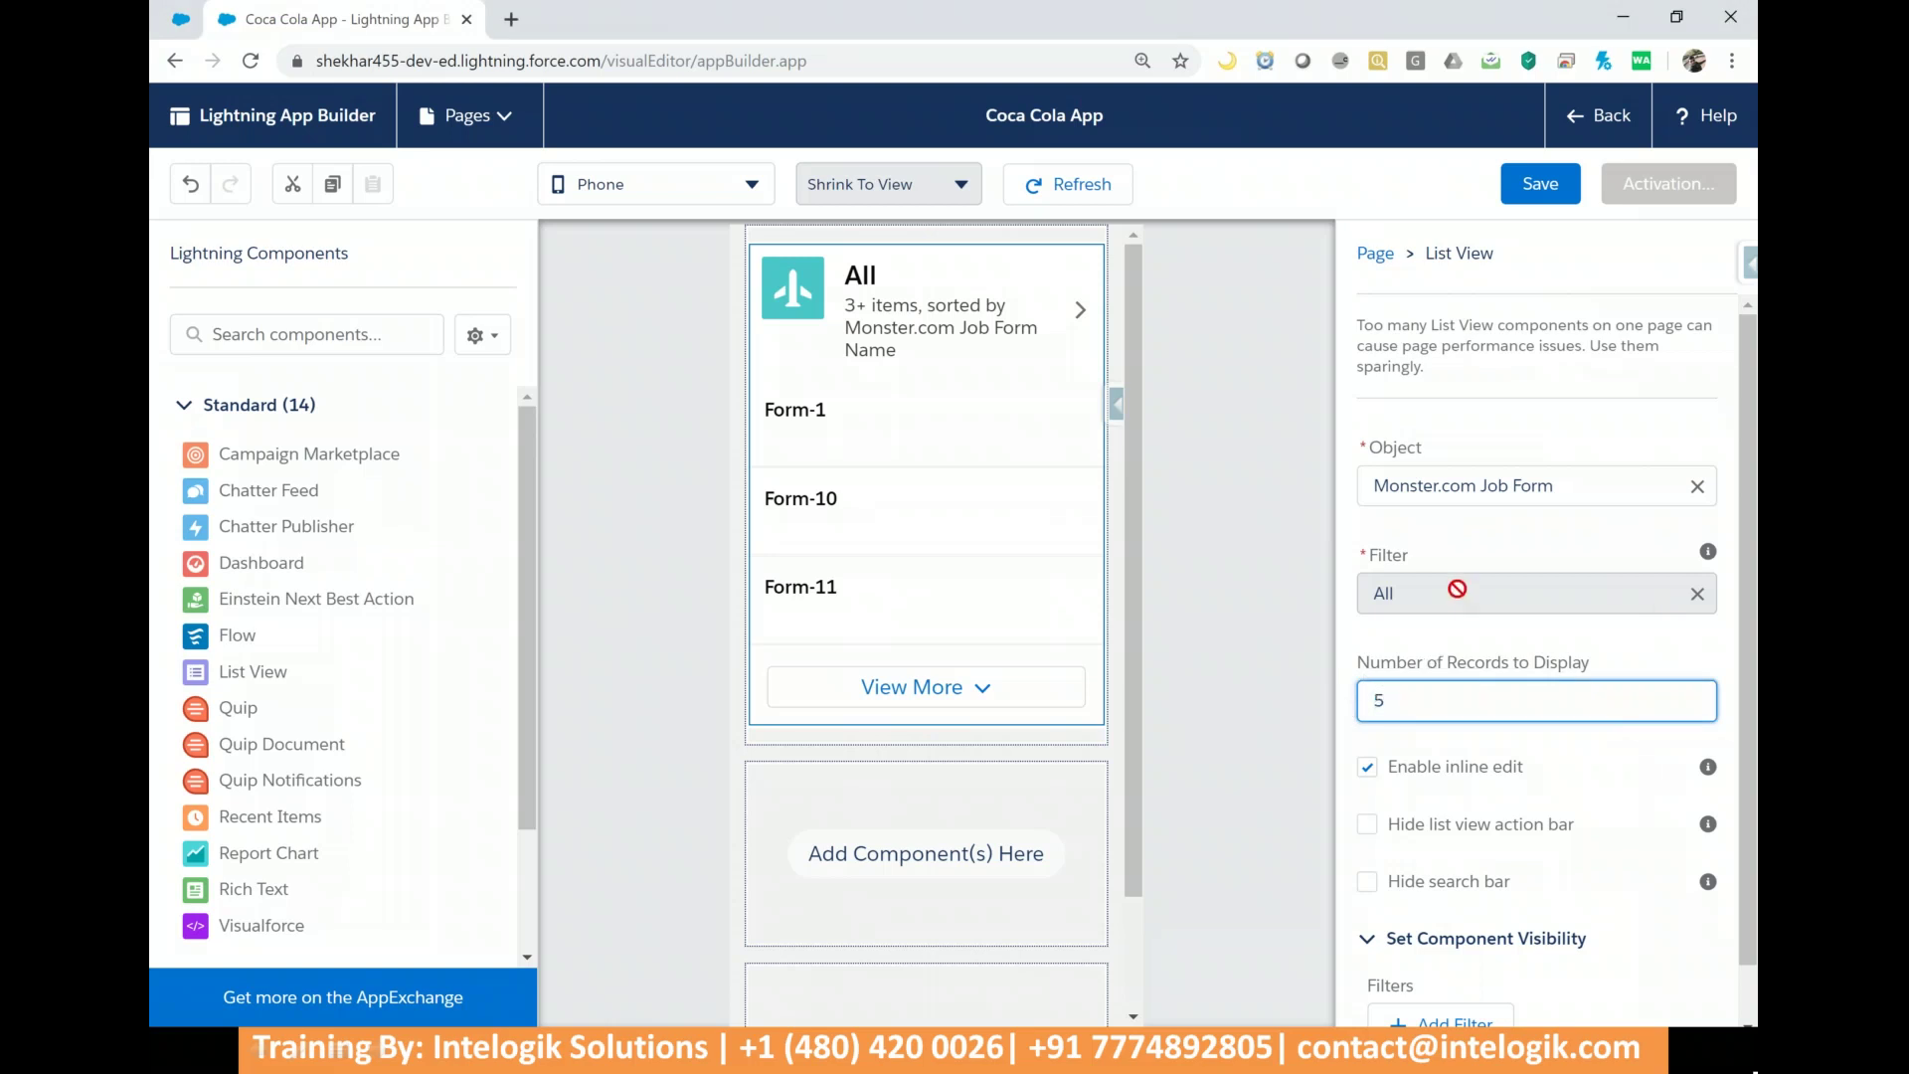
{"action": "scroll", "coordinate": [1393, 676], "scroll_direction": "down", "scroll_amount": 1}
{"action": "left_click", "coordinate": [1444, 734]}
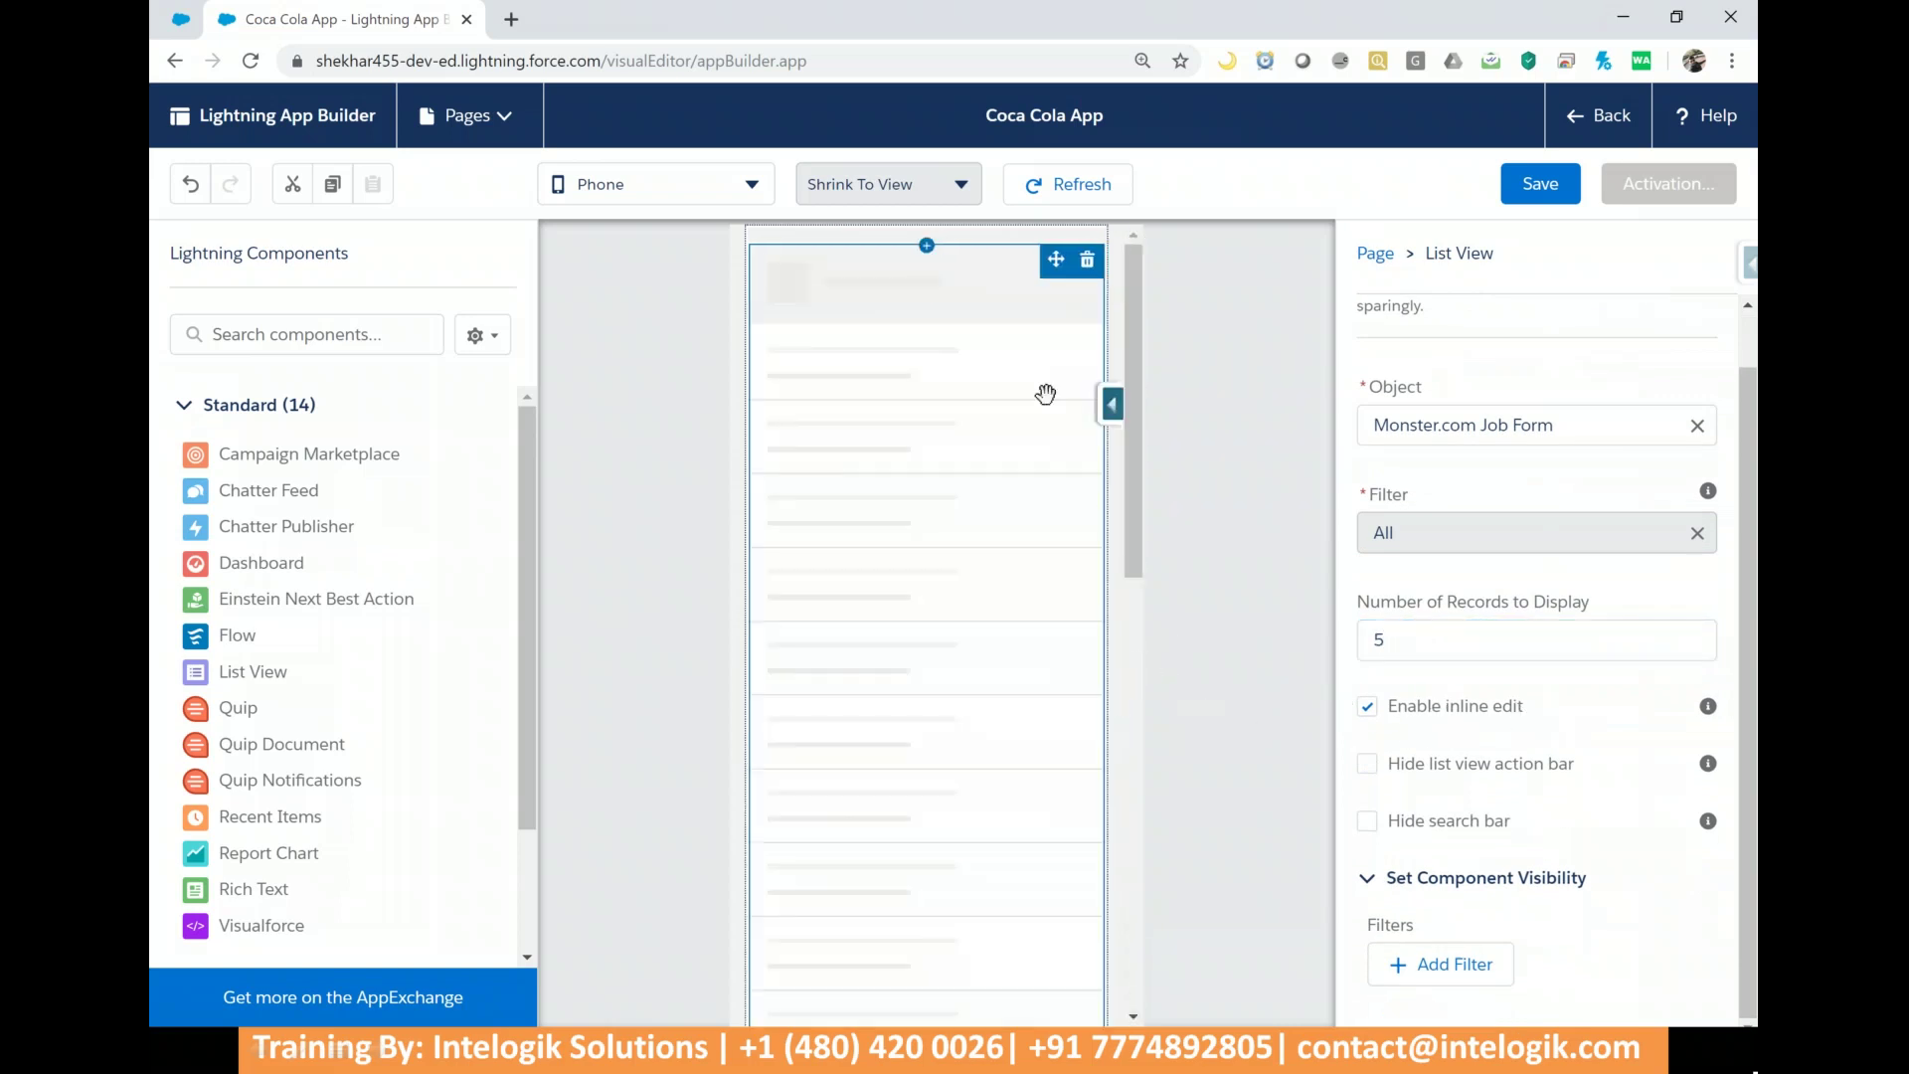
{"action": "left_click", "coordinate": [1128, 543]}
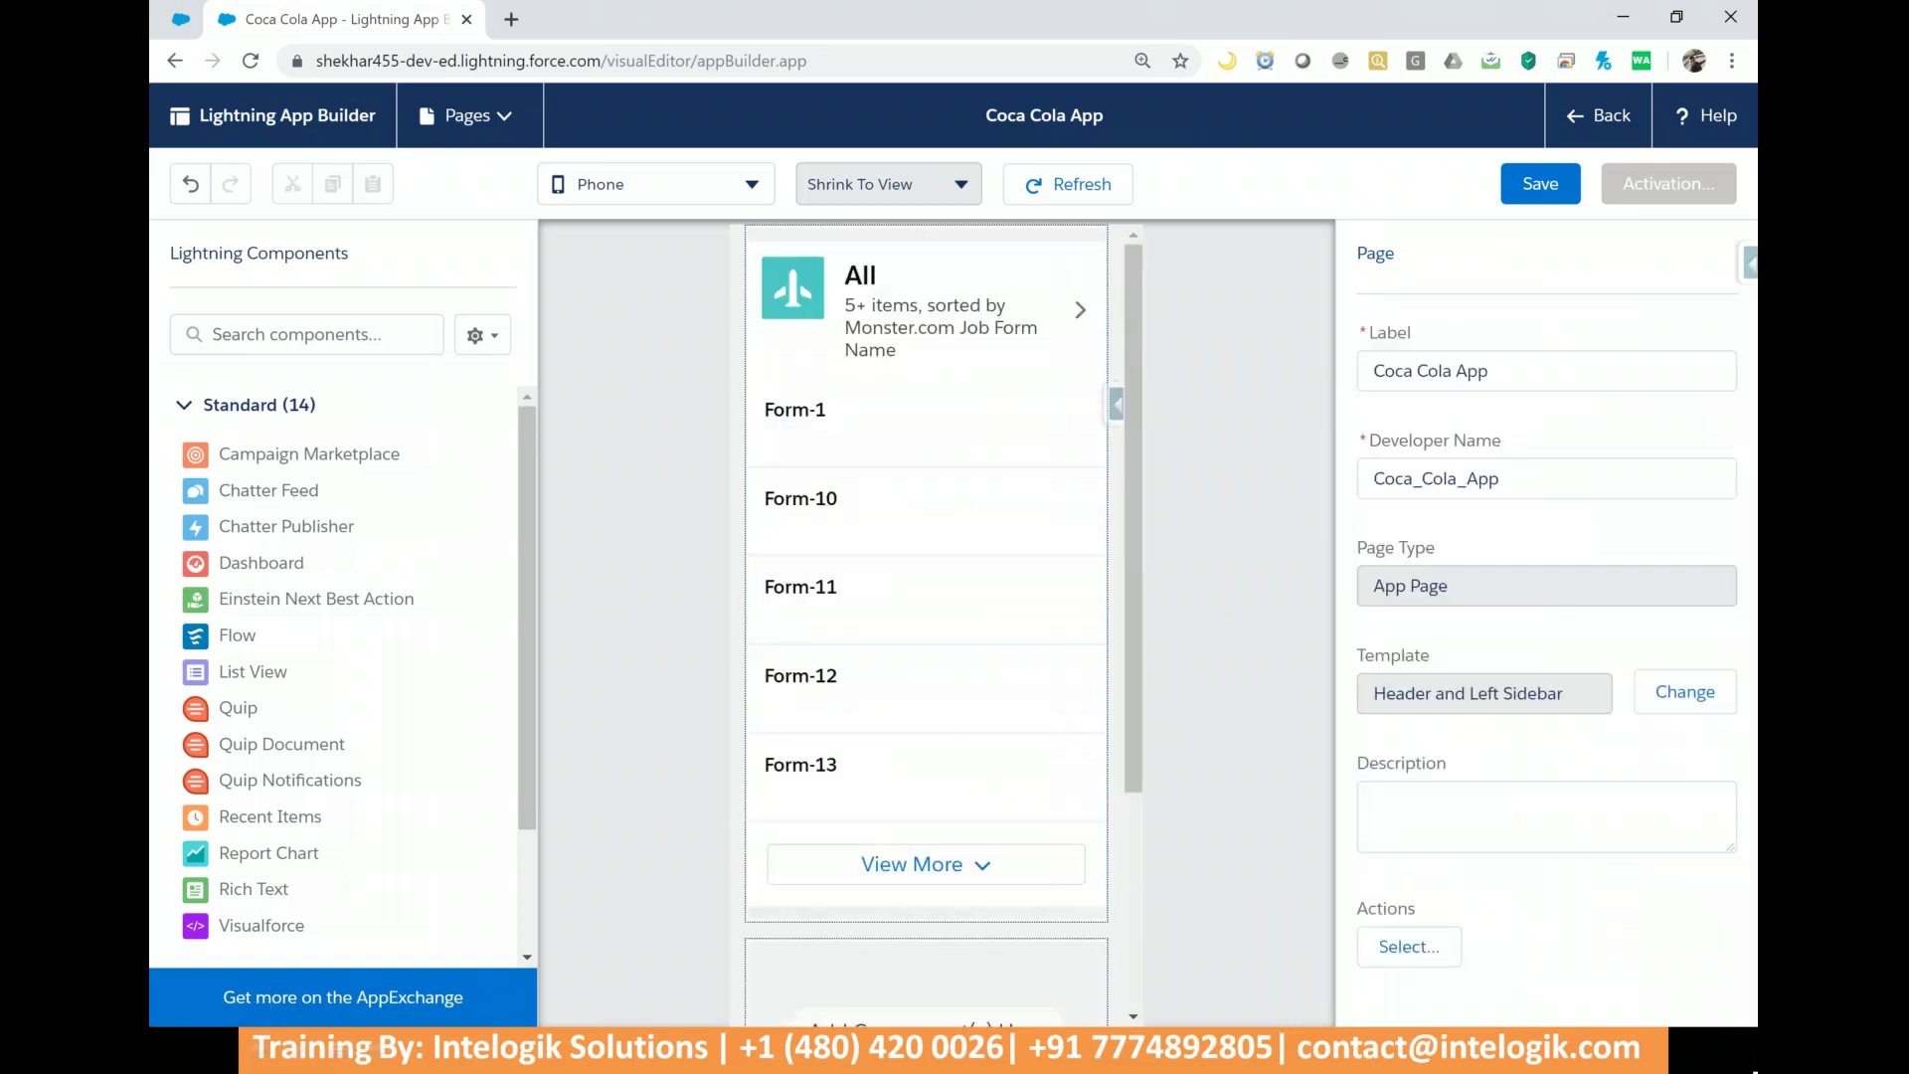
{"action": "left_click", "coordinate": [955, 570]}
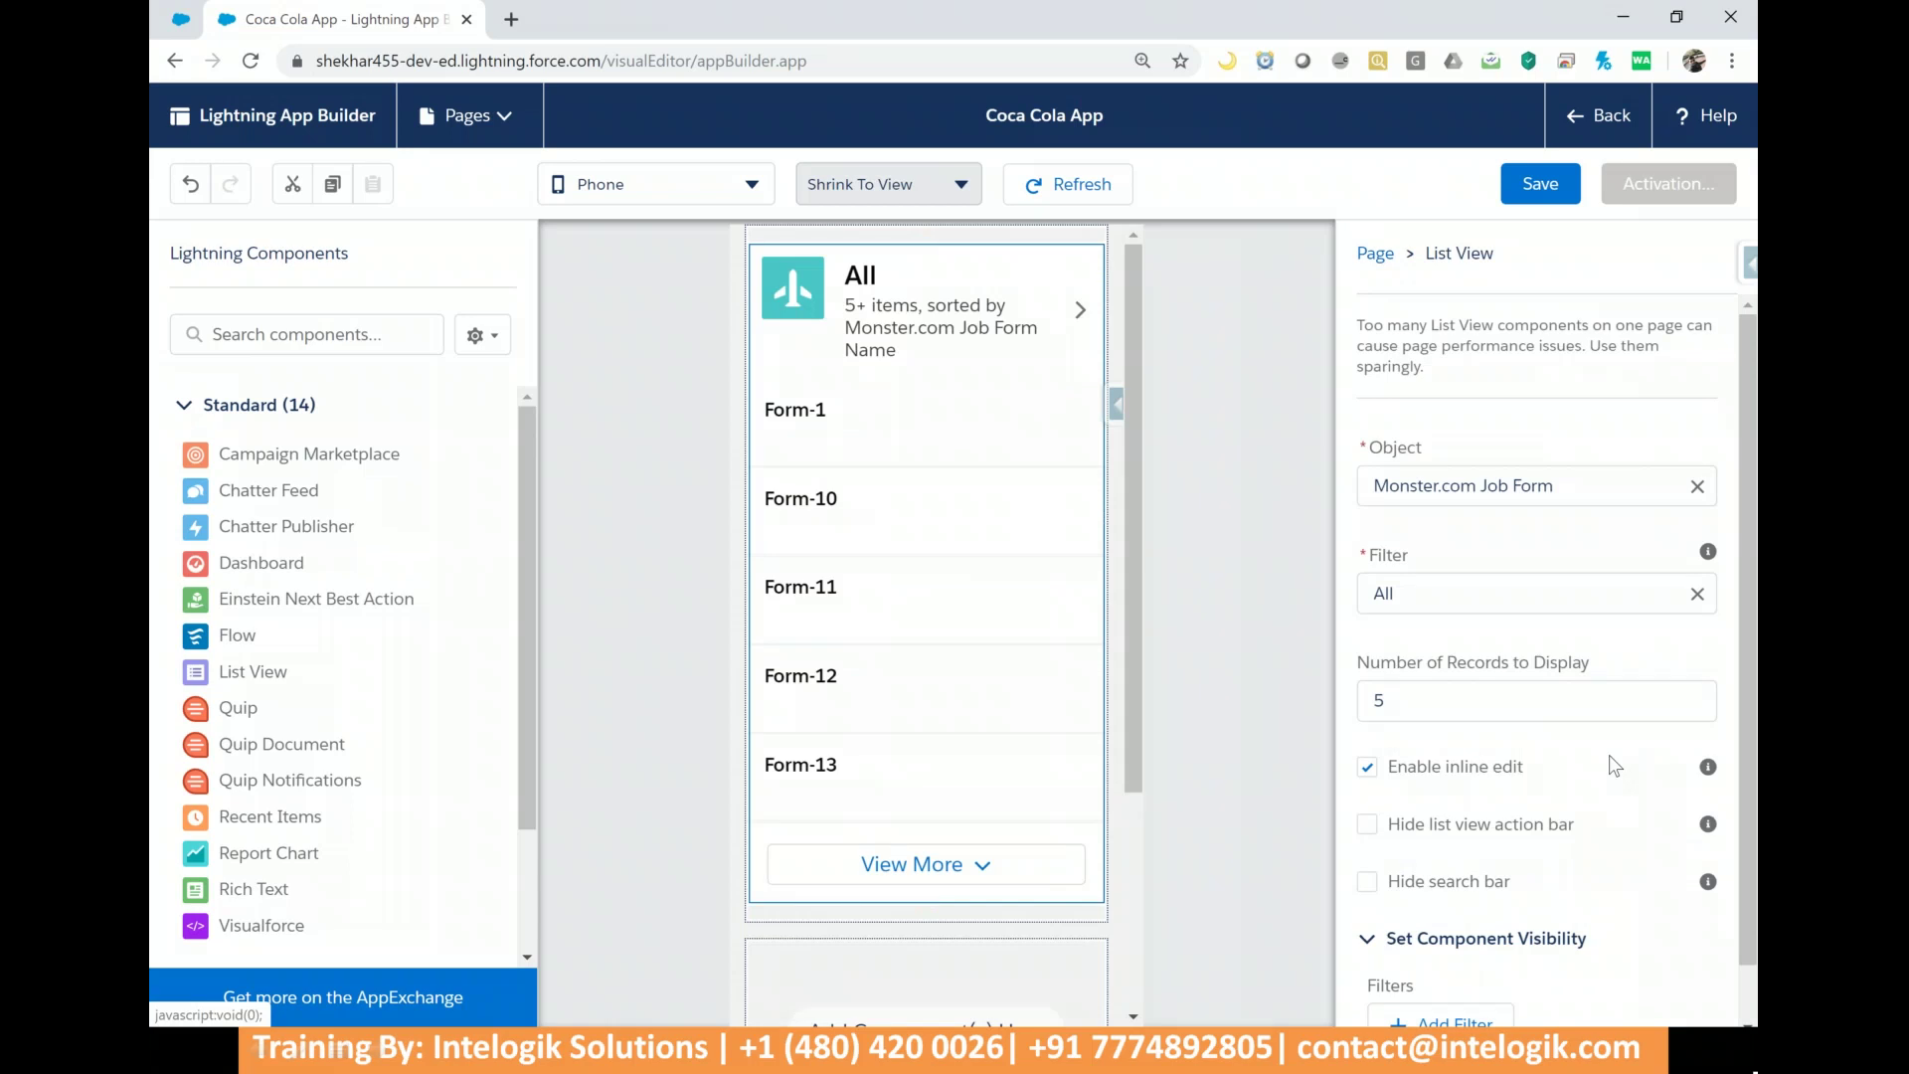
{"action": "left_click_drag", "start_coordinate": [1524, 770], "coordinate": [1681, 708]}
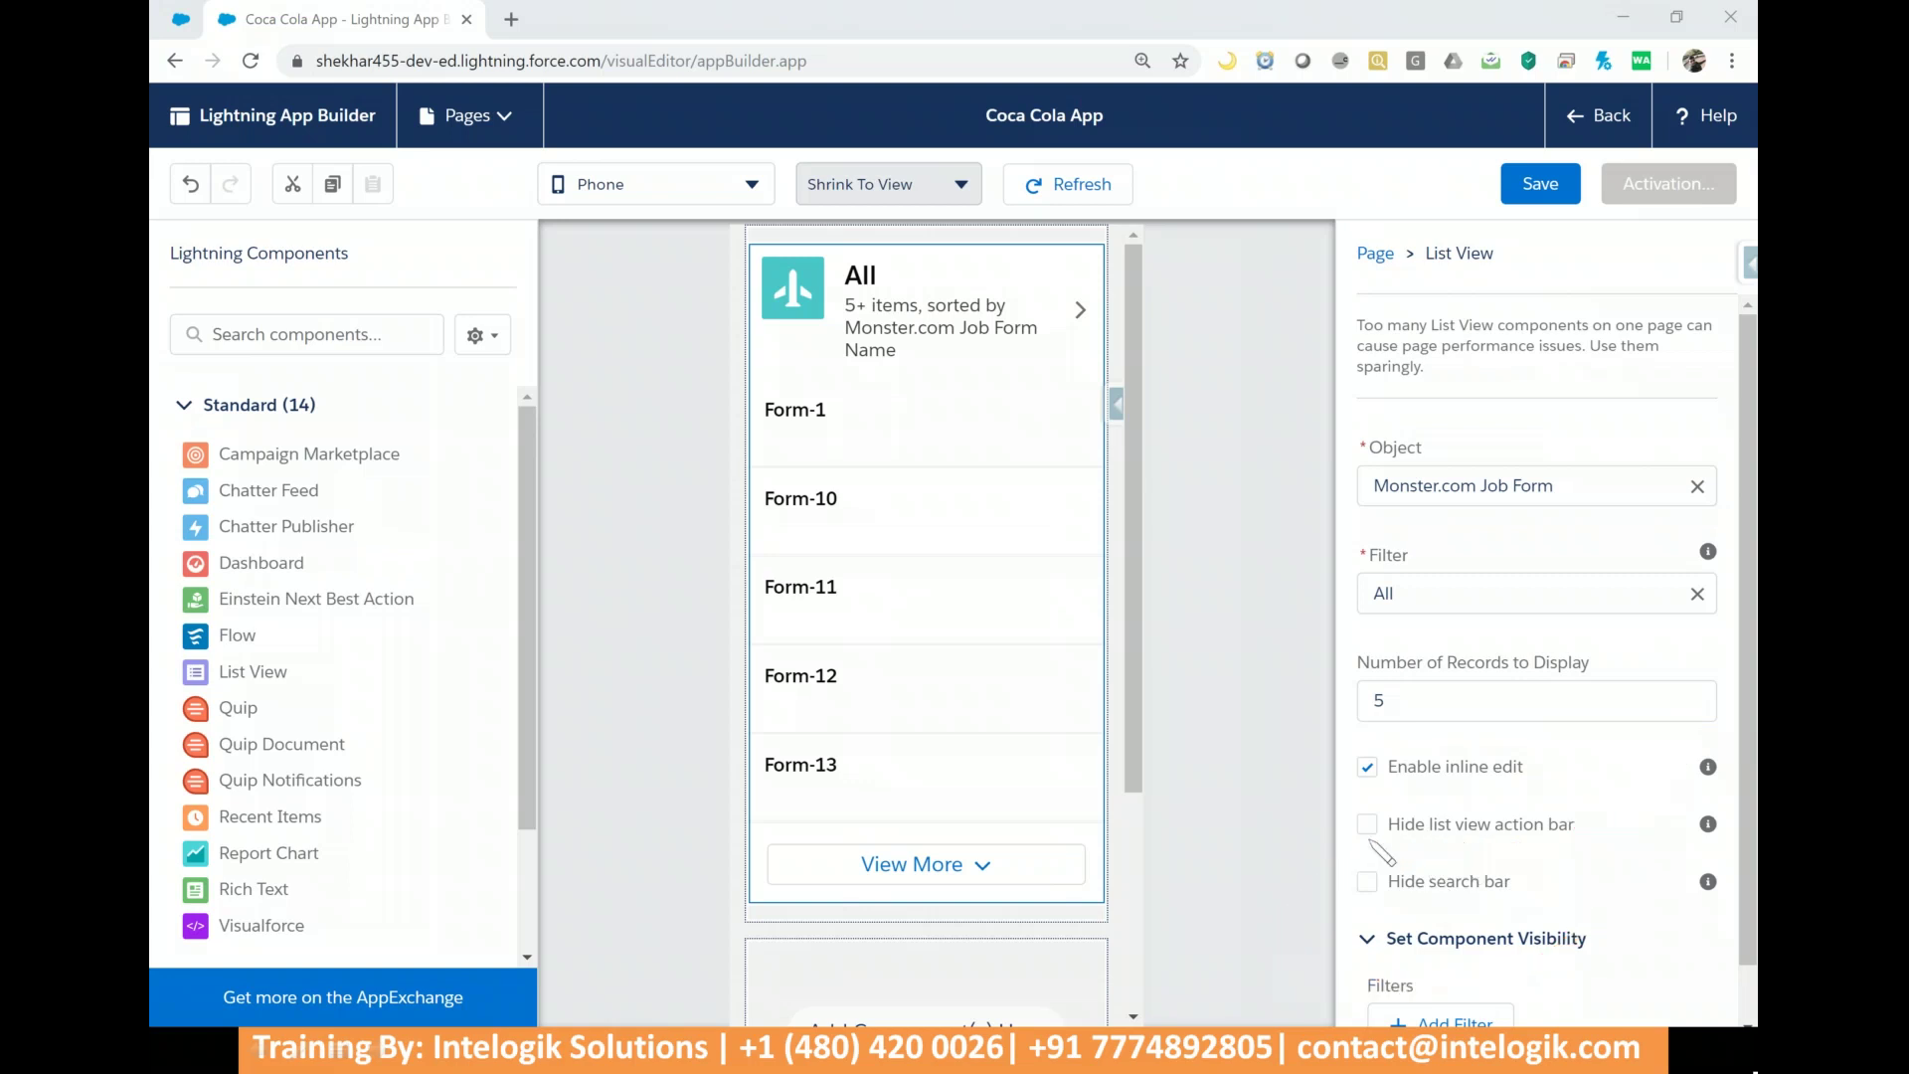
{"action": "scroll", "coordinate": [1549, 783], "scroll_direction": "down", "scroll_amount": 1}
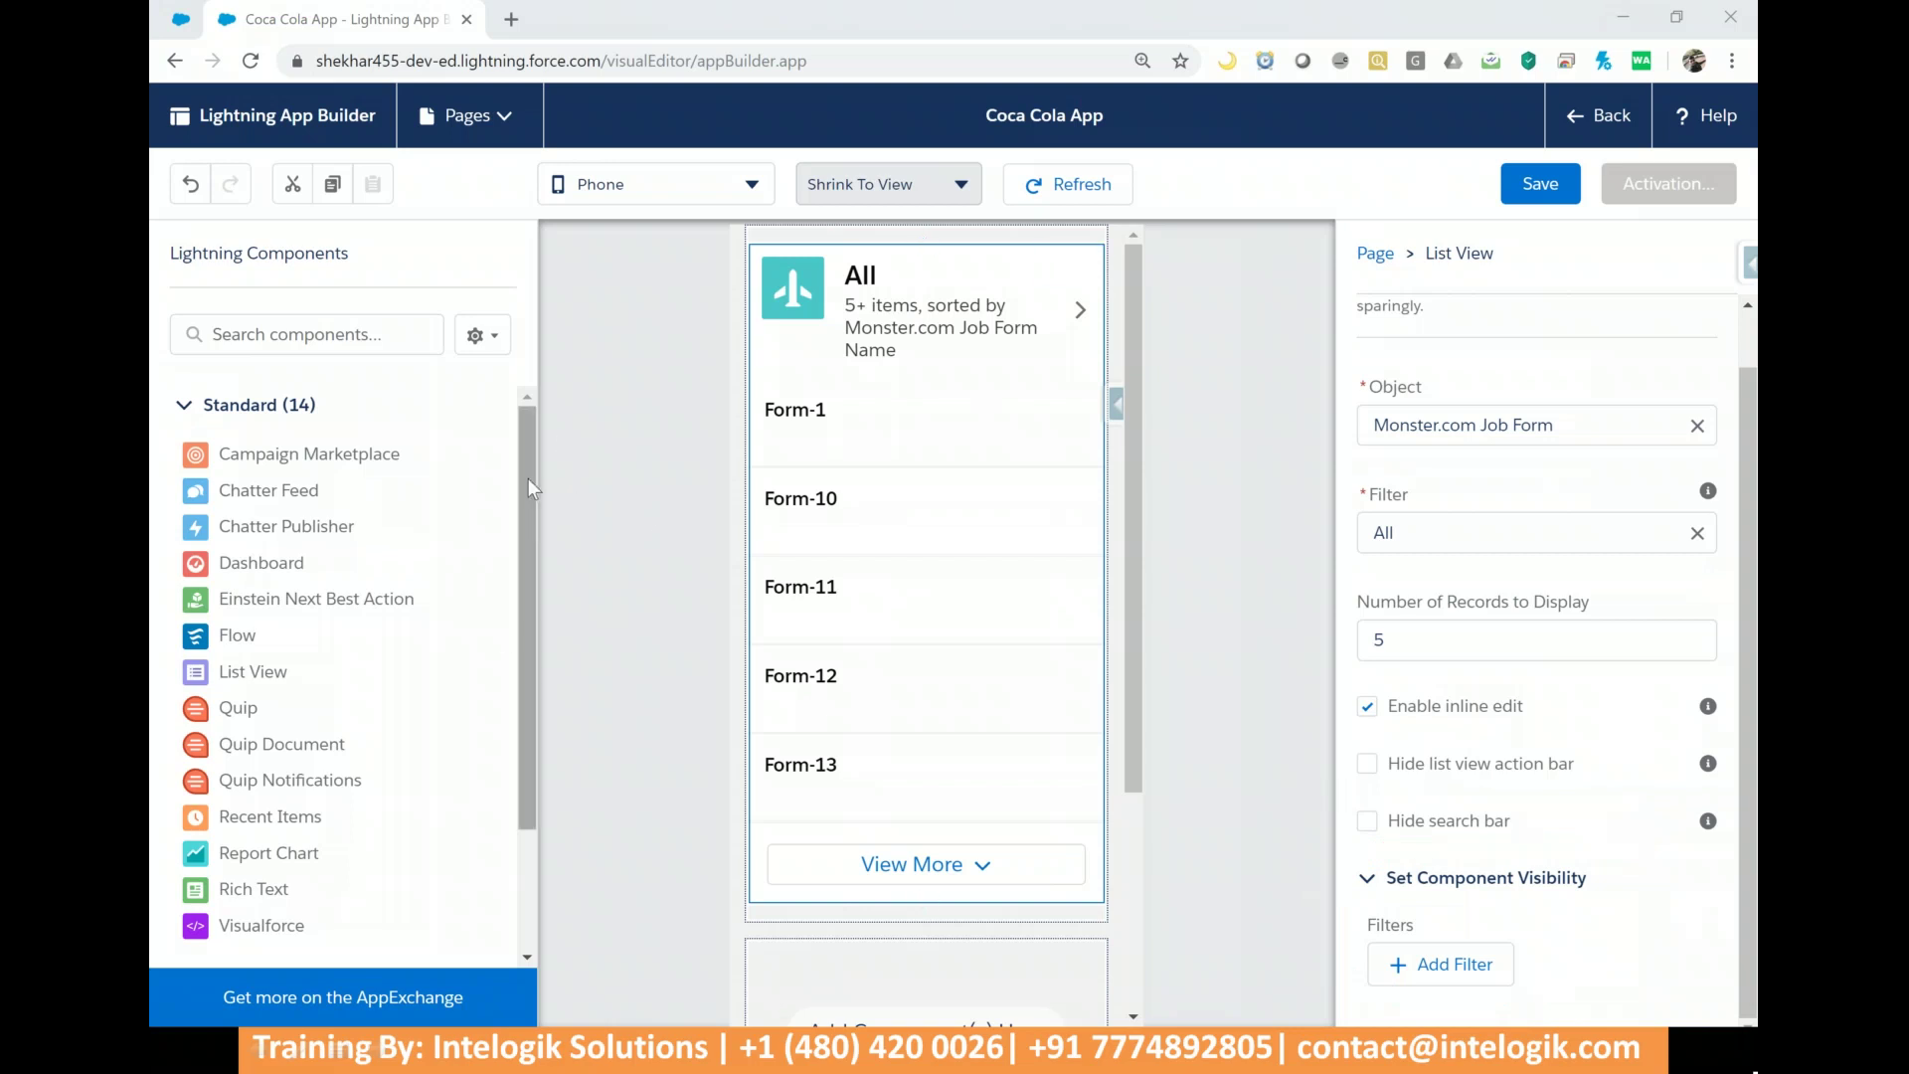
{"action": "scroll", "coordinate": [490, 703], "scroll_direction": "down", "scroll_amount": 2}
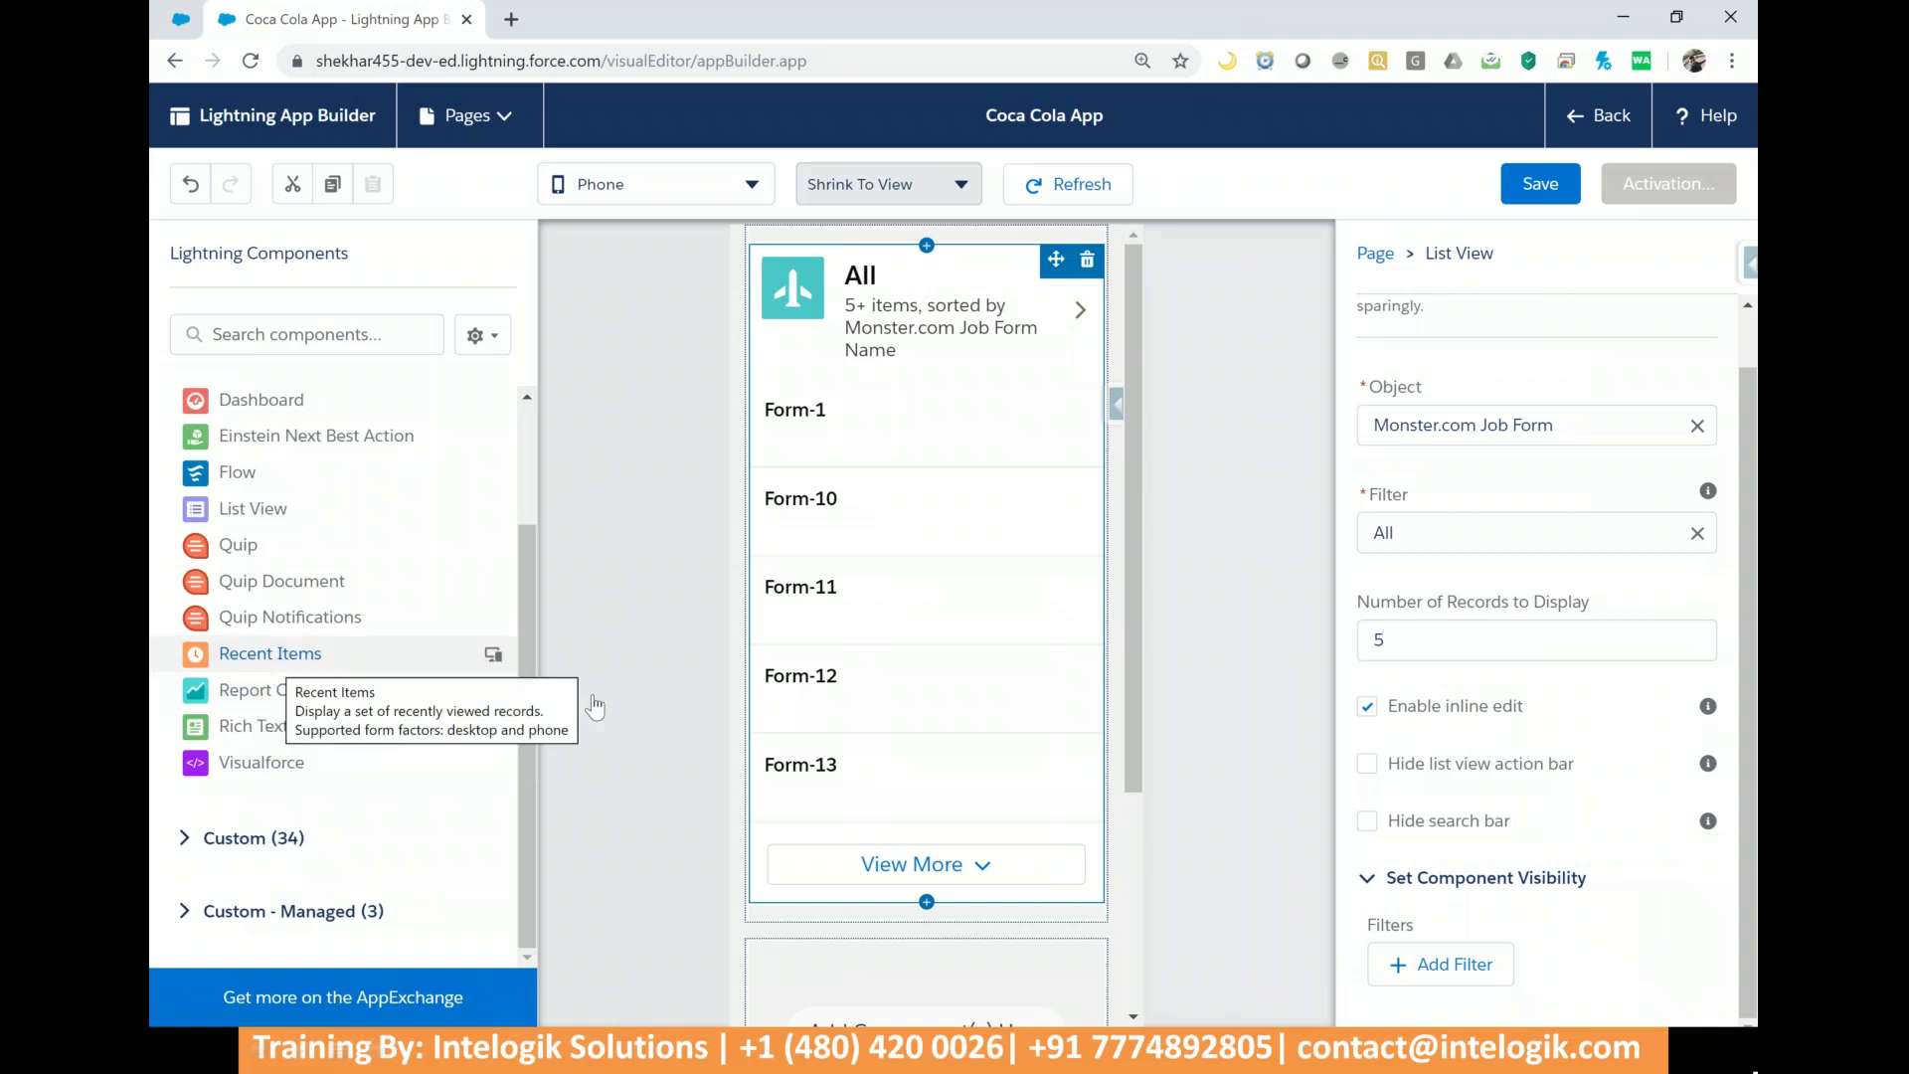
- Add a Recent Items component below the list, labelled 'These are recent items'
{"action": "scroll", "coordinate": [1125, 519], "scroll_direction": "down", "scroll_amount": 3}
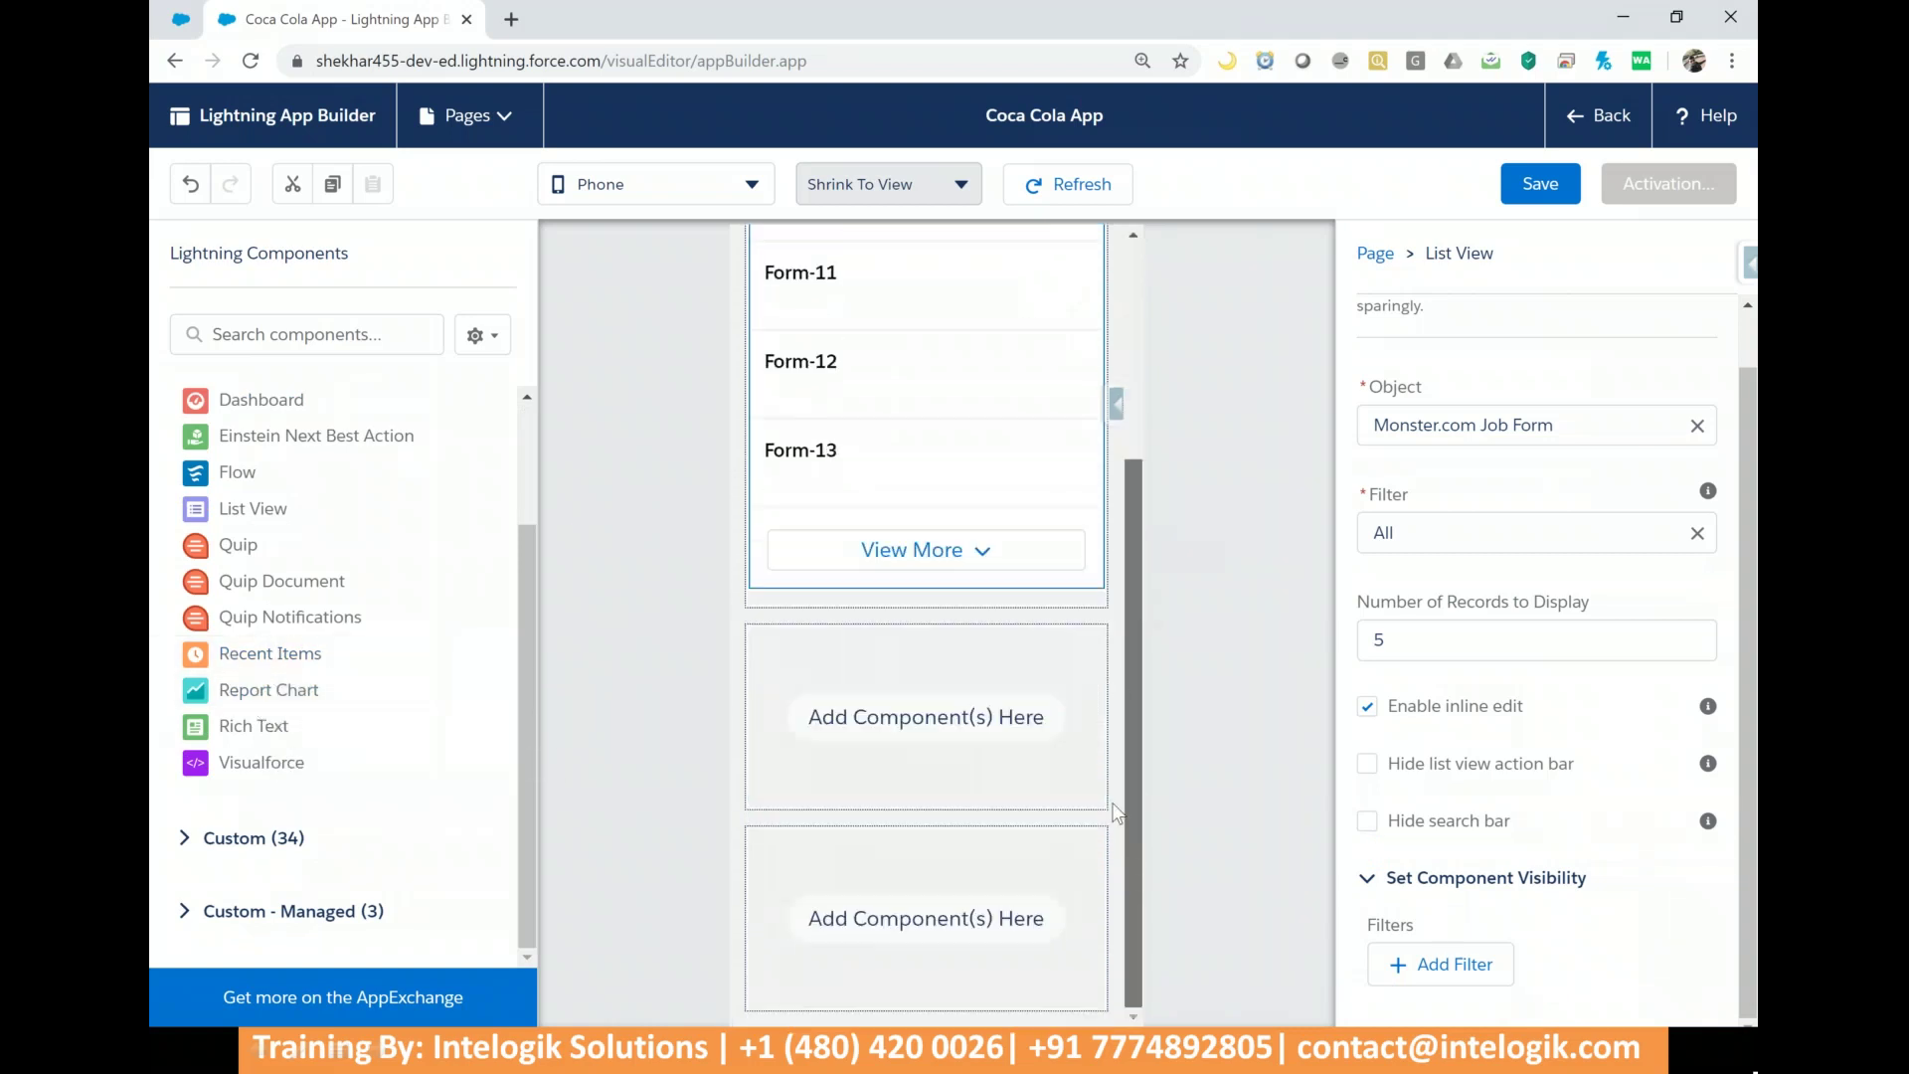
{"action": "left_click_drag", "start_coordinate": [269, 653], "coordinate": [1032, 791]}
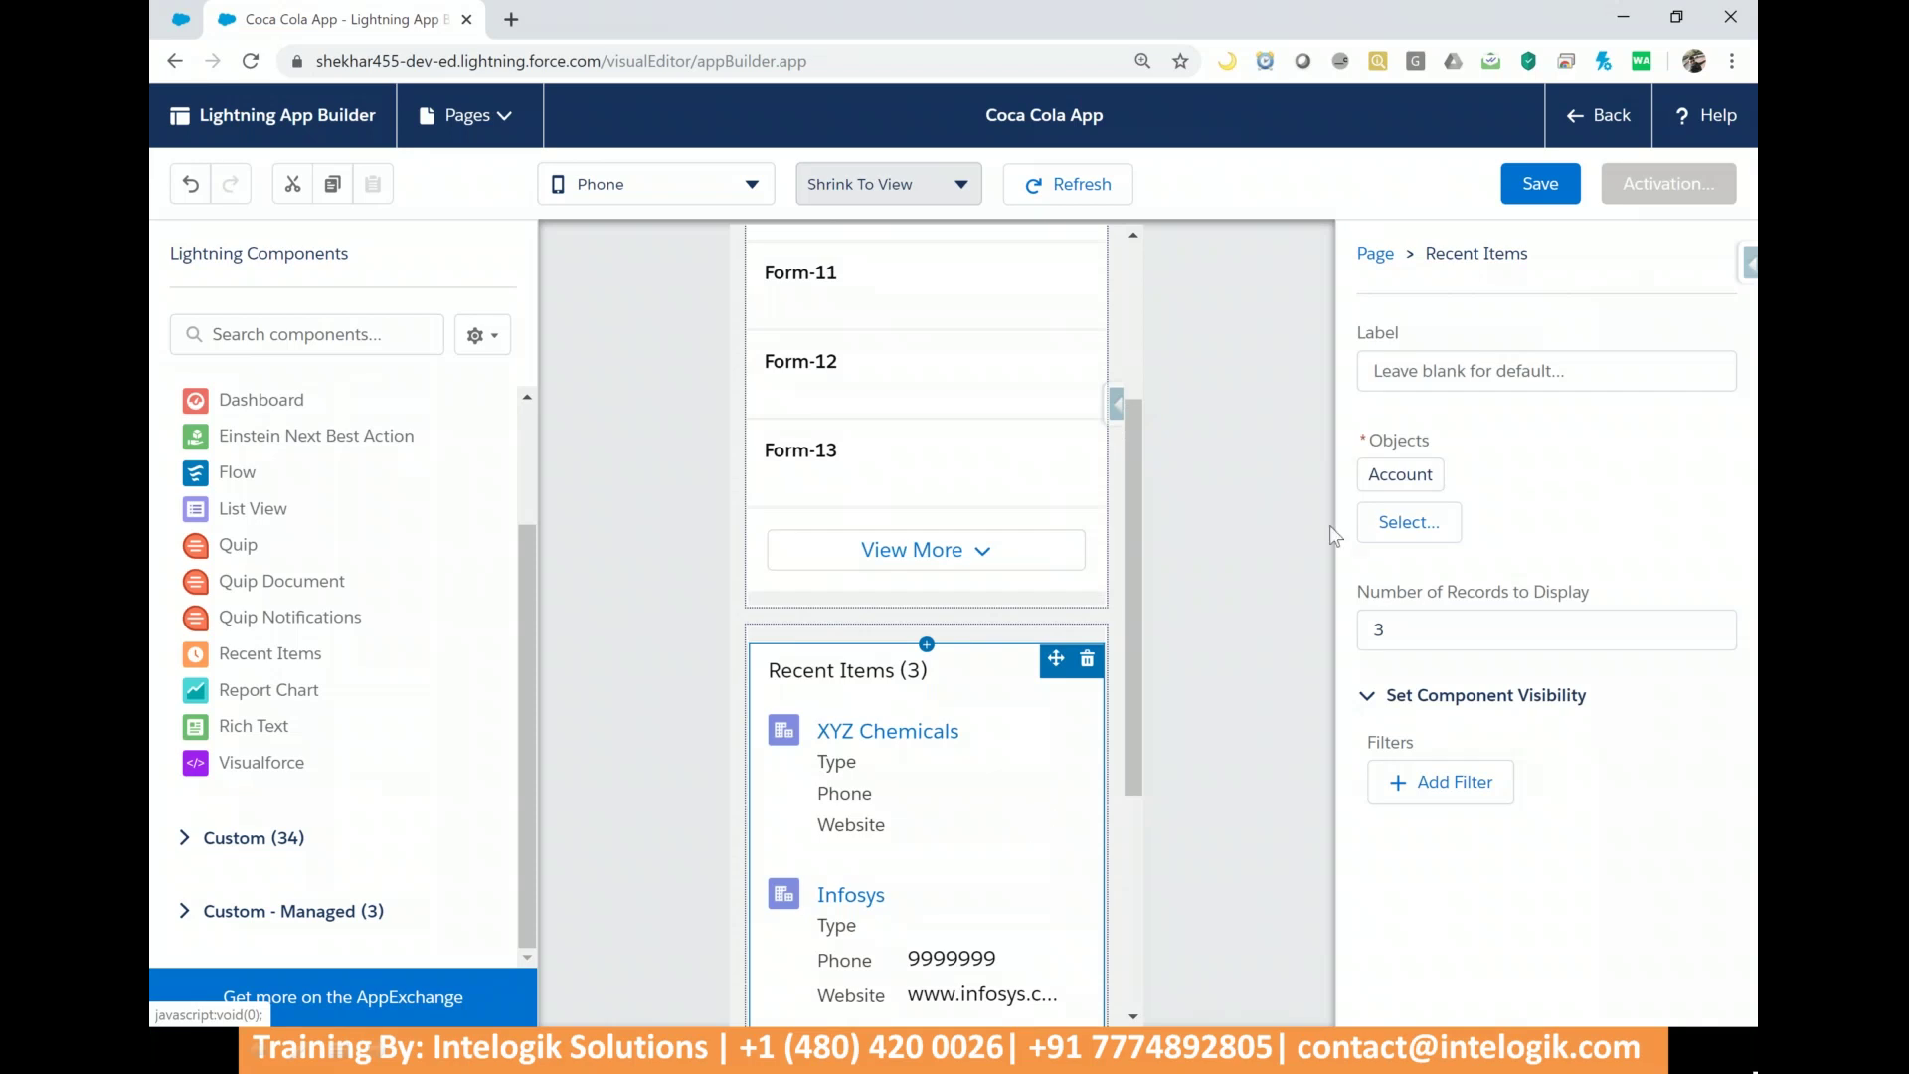
{"action": "left_click", "coordinate": [1575, 381]}
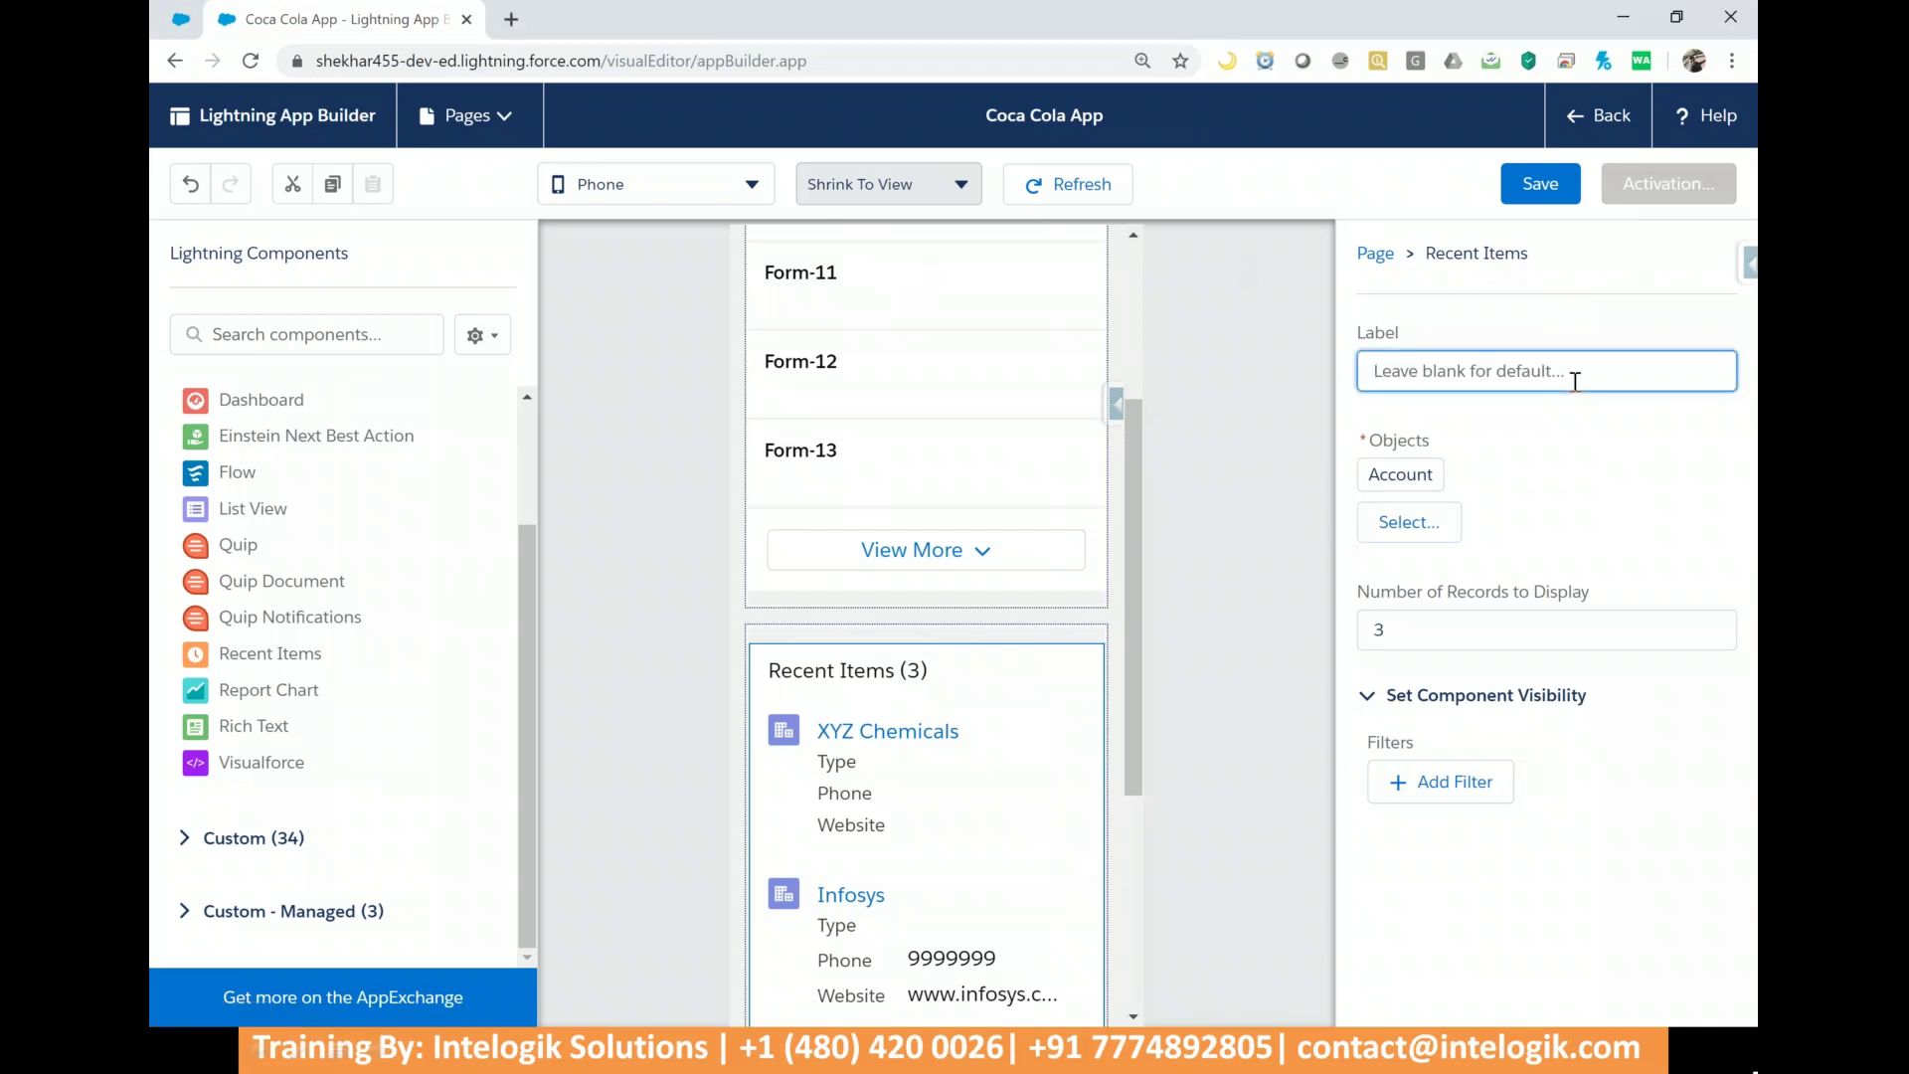
{"action": "type", "text": "These are recent iterms"}
{"action": "key", "text": "BackSpace"}
{"action": "key", "text": "BackSpace"}
{"action": "key", "text": "BackSpace"}
{"action": "type", "text": "ms"}
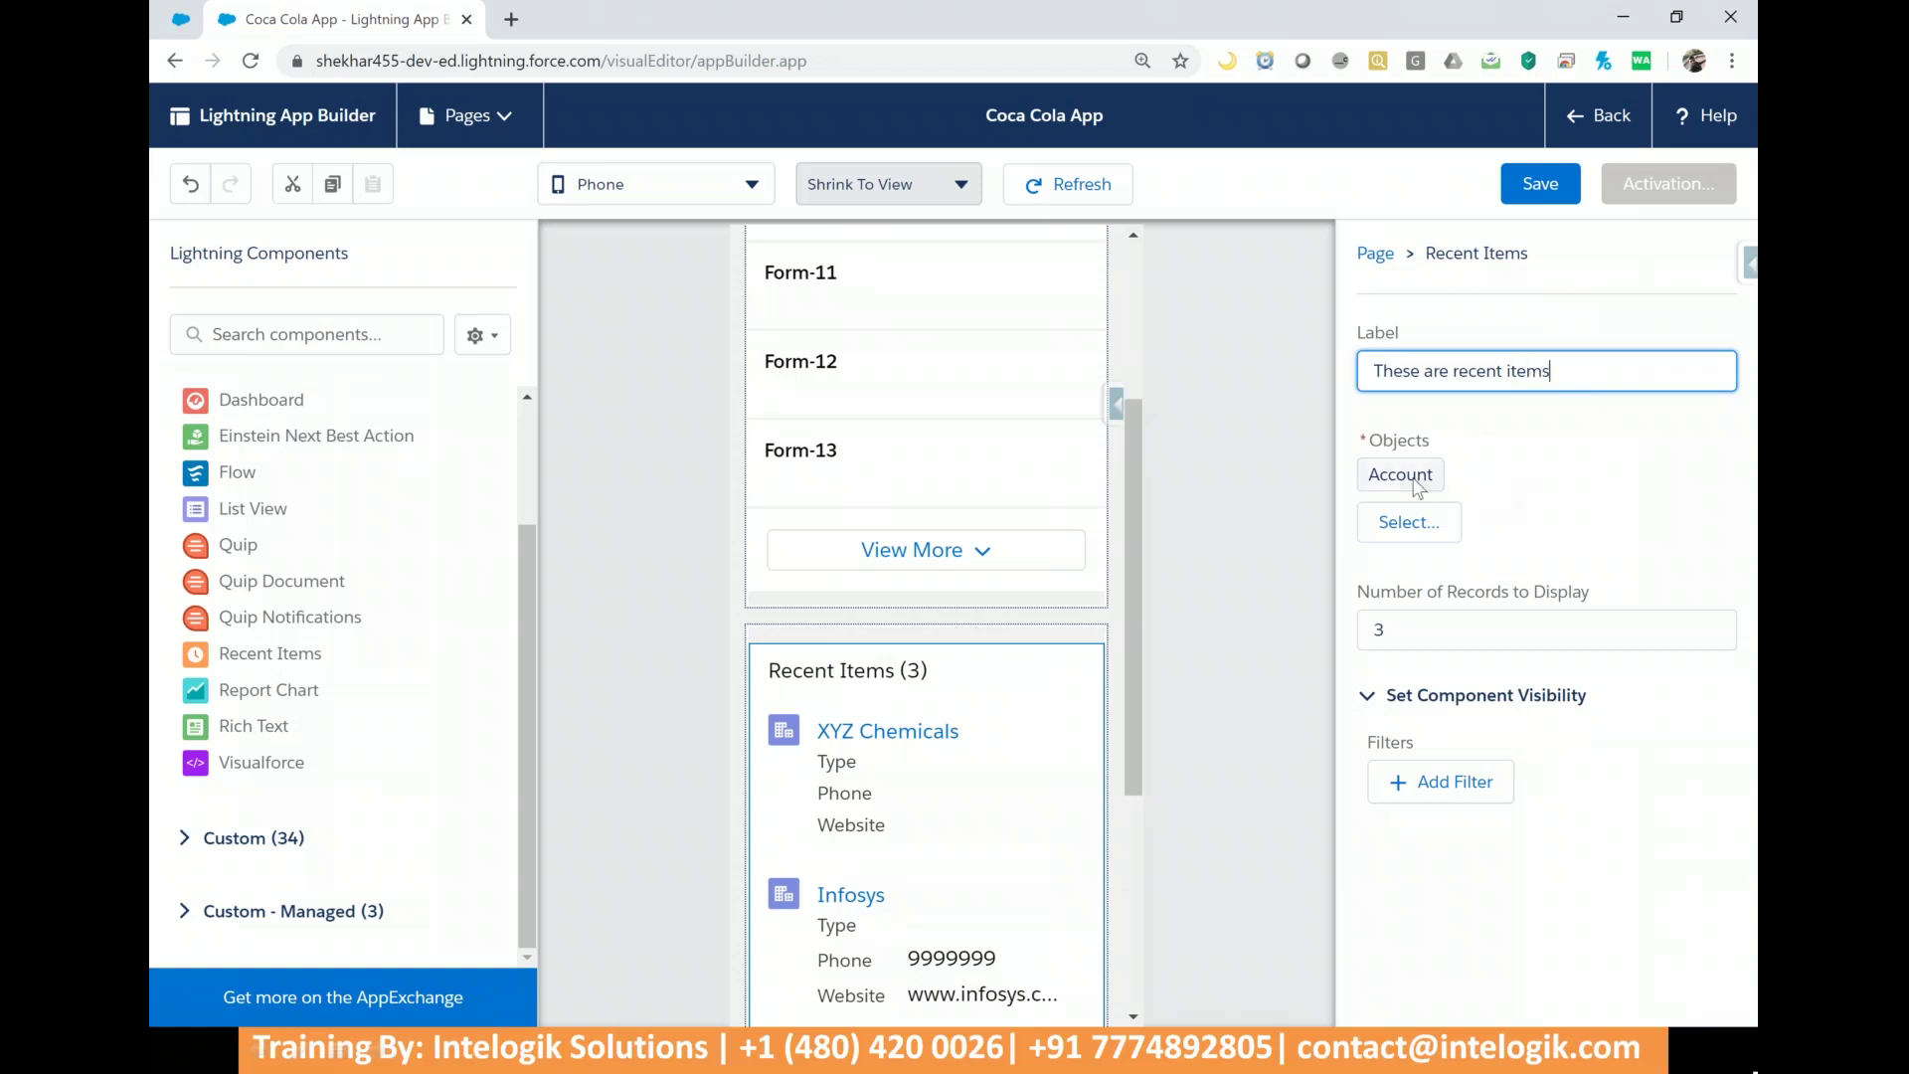
- Include Monster.com Job Form in the recent items objects and show 10 records
{"action": "left_click", "coordinate": [1413, 522]}
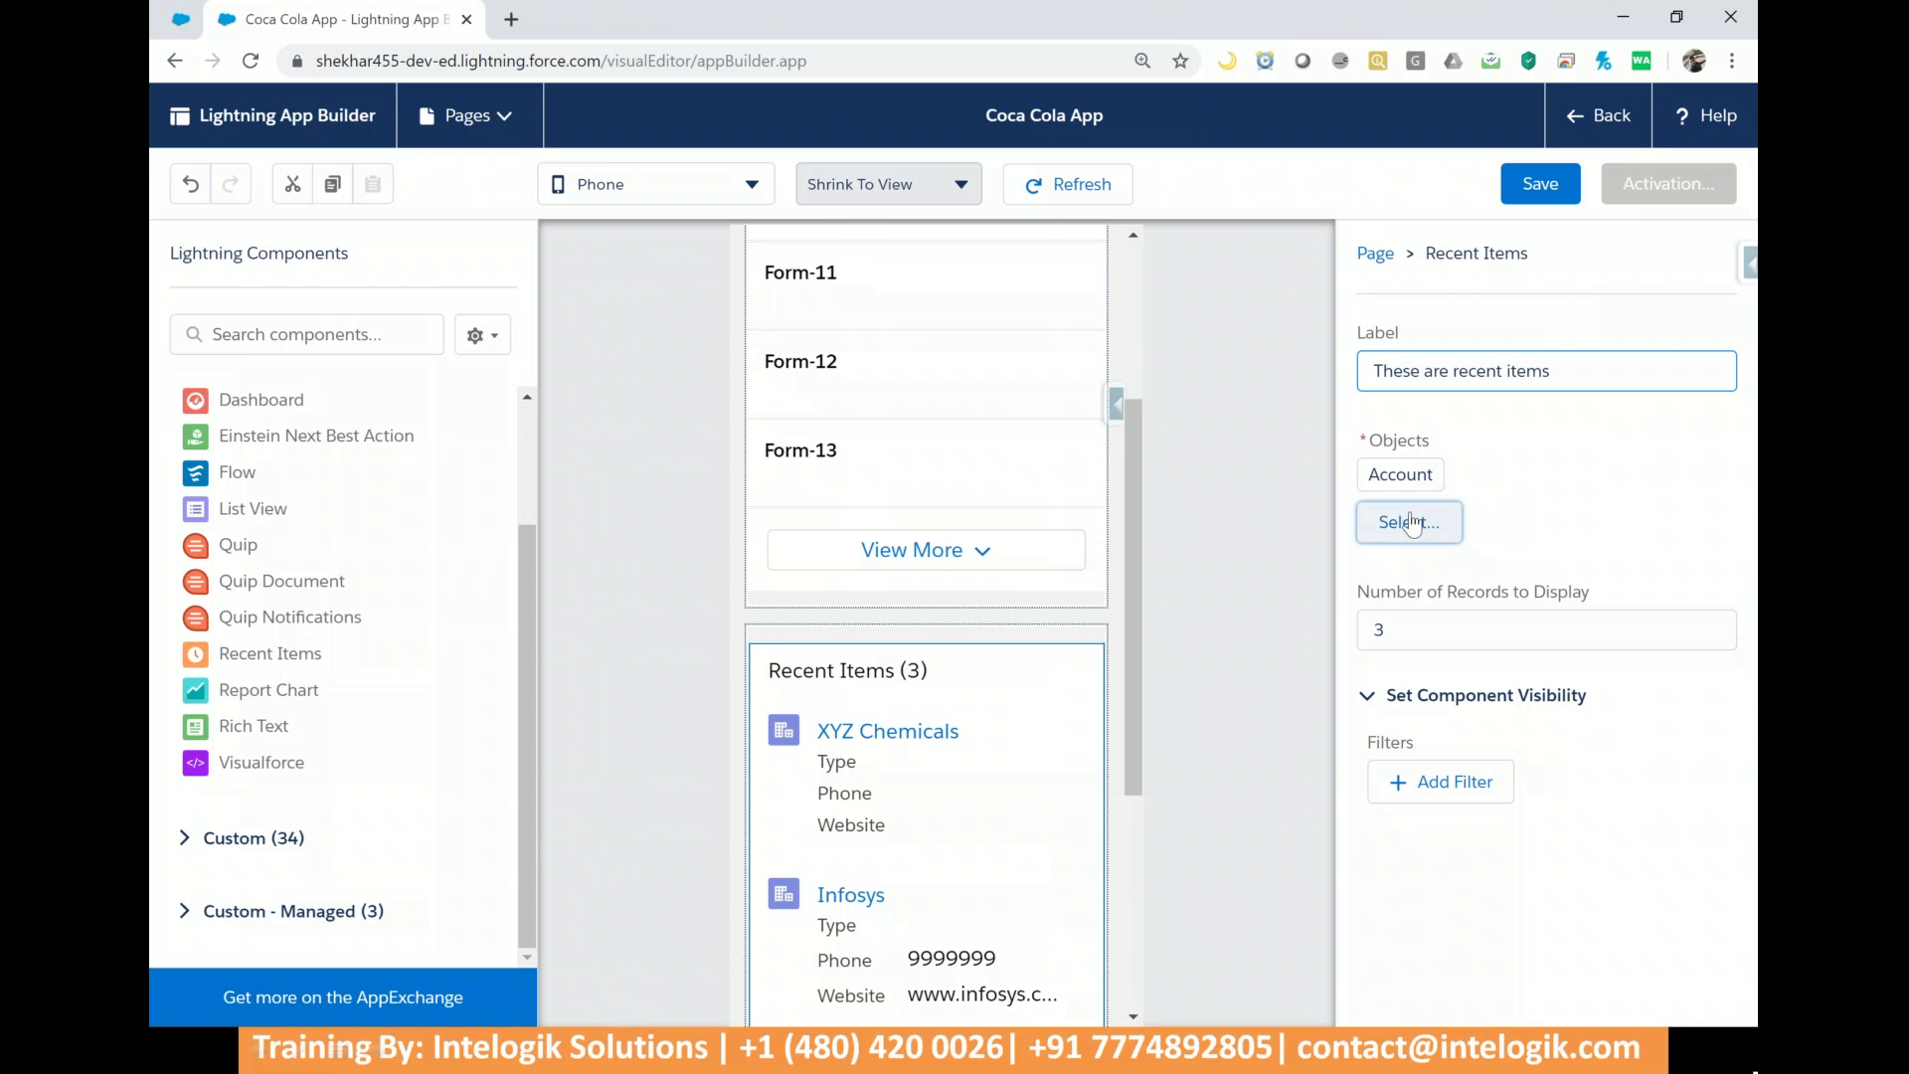
{"action": "left_click", "coordinate": [1413, 523]}
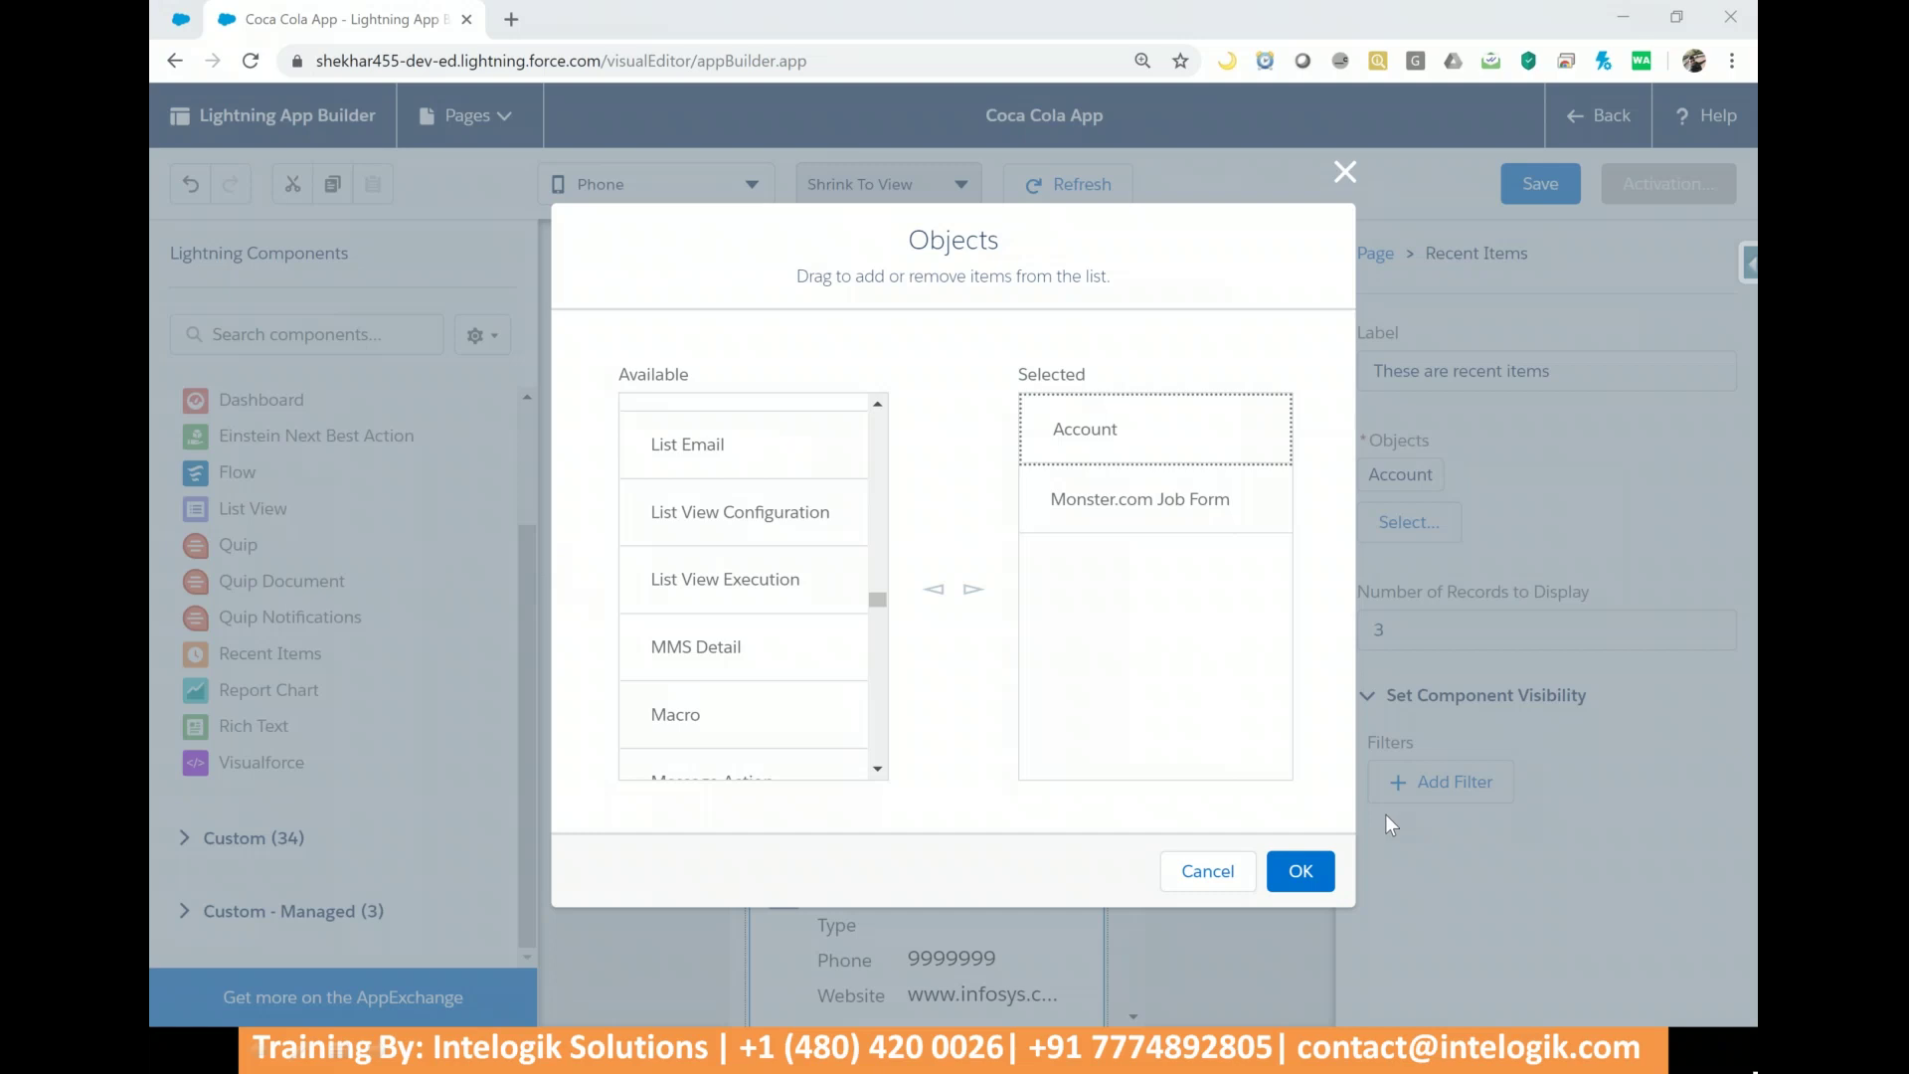
{"action": "left_click", "coordinate": [1305, 873]}
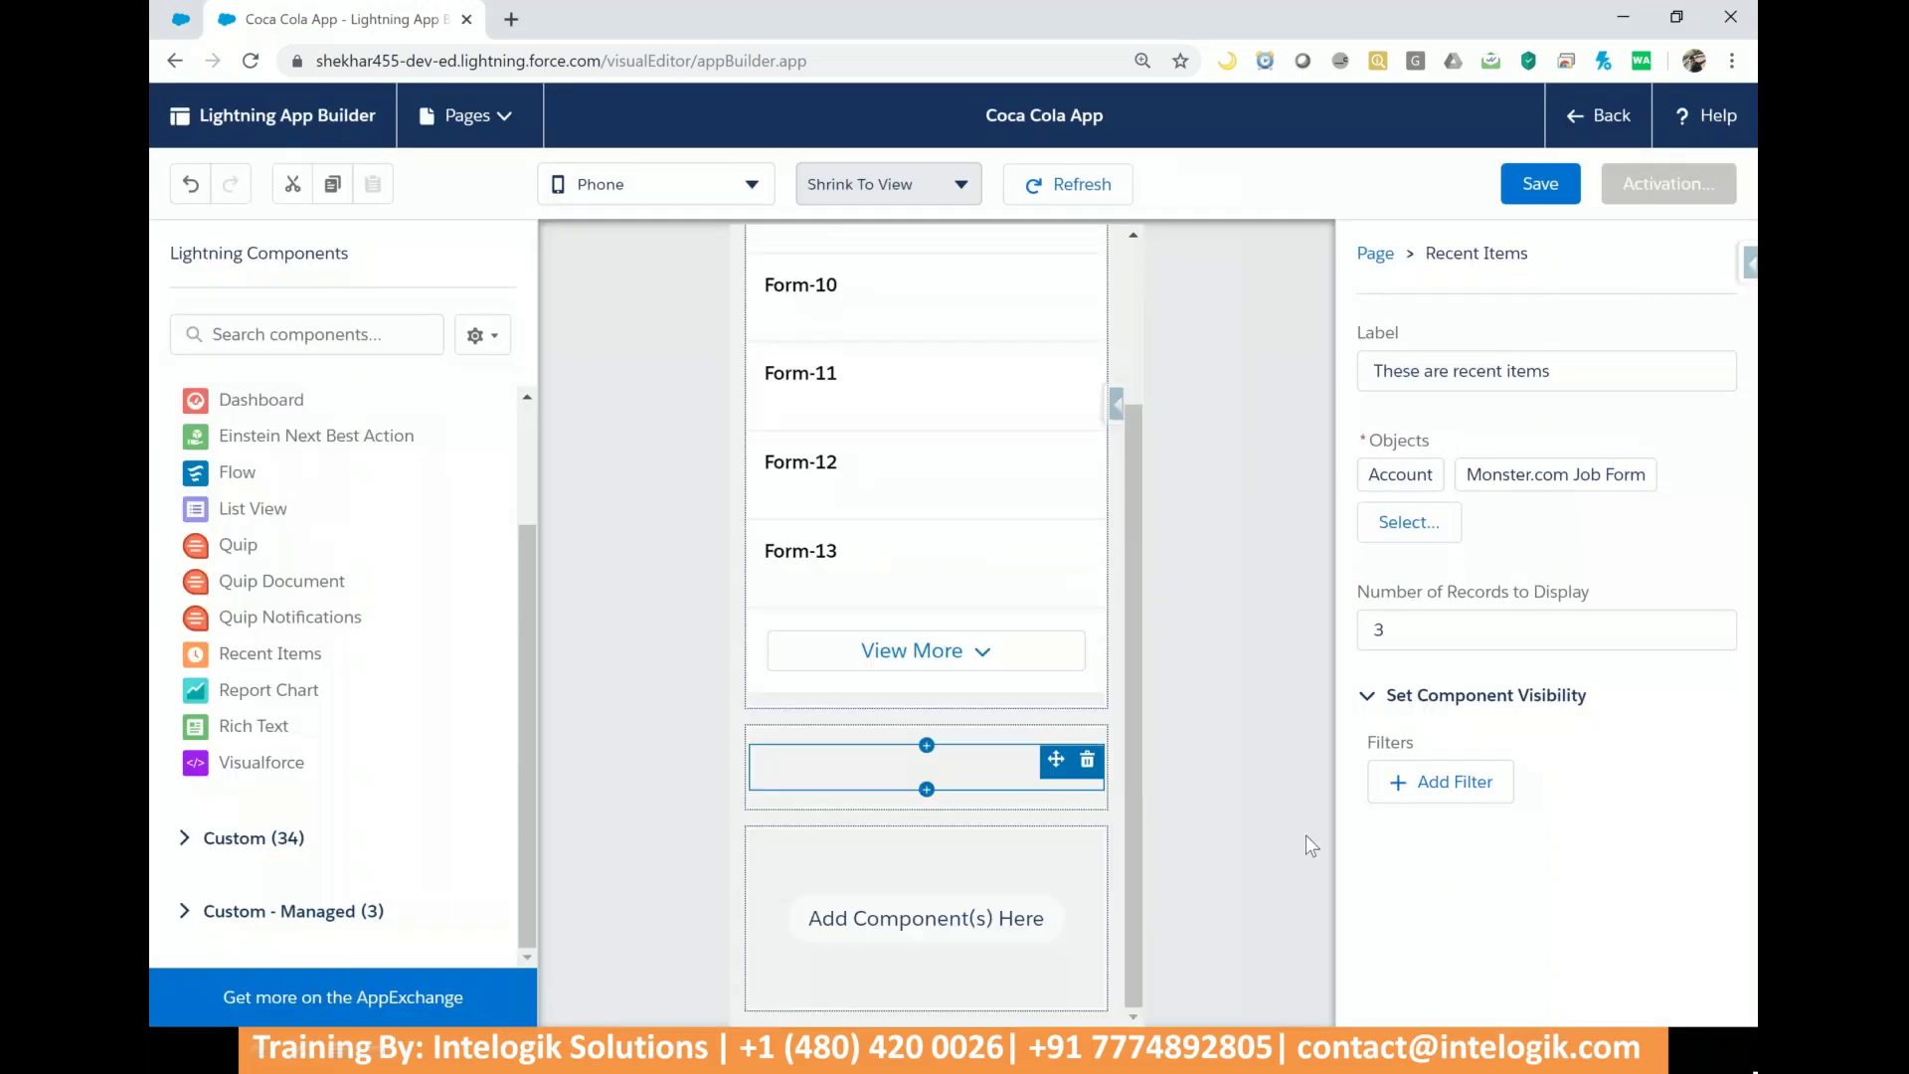
{"action": "double_click", "coordinate": [1427, 620]}
{"action": "type", "text": "10"}
{"action": "left_click", "coordinate": [1566, 773]}
{"action": "mouse_move", "coordinate": [1495, 623]}
{"action": "left_mouse_down"}
{"action": "mouse_move", "coordinate": [1448, 884]}
{"action": "mouse_move", "coordinate": [1301, 746]}
{"action": "left_mouse_up"}
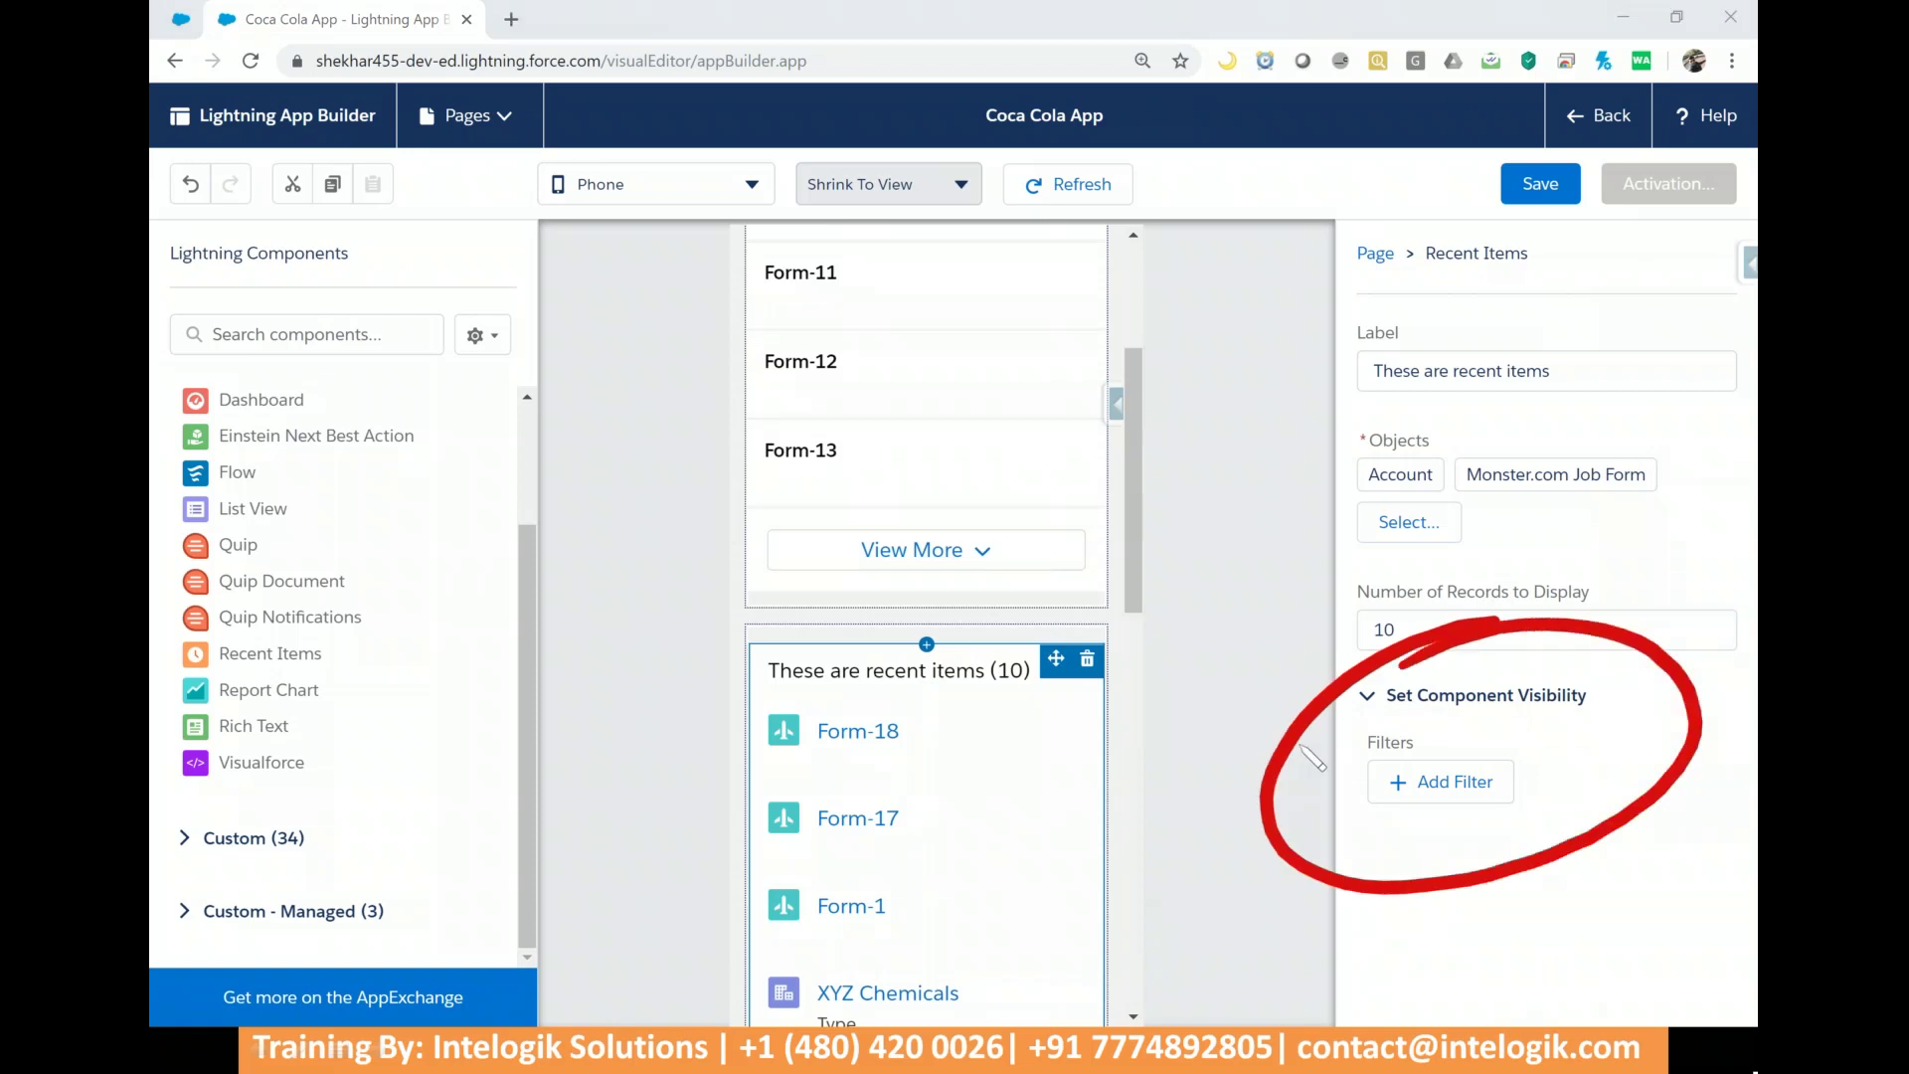
{"action": "key", "text": "Escape"}
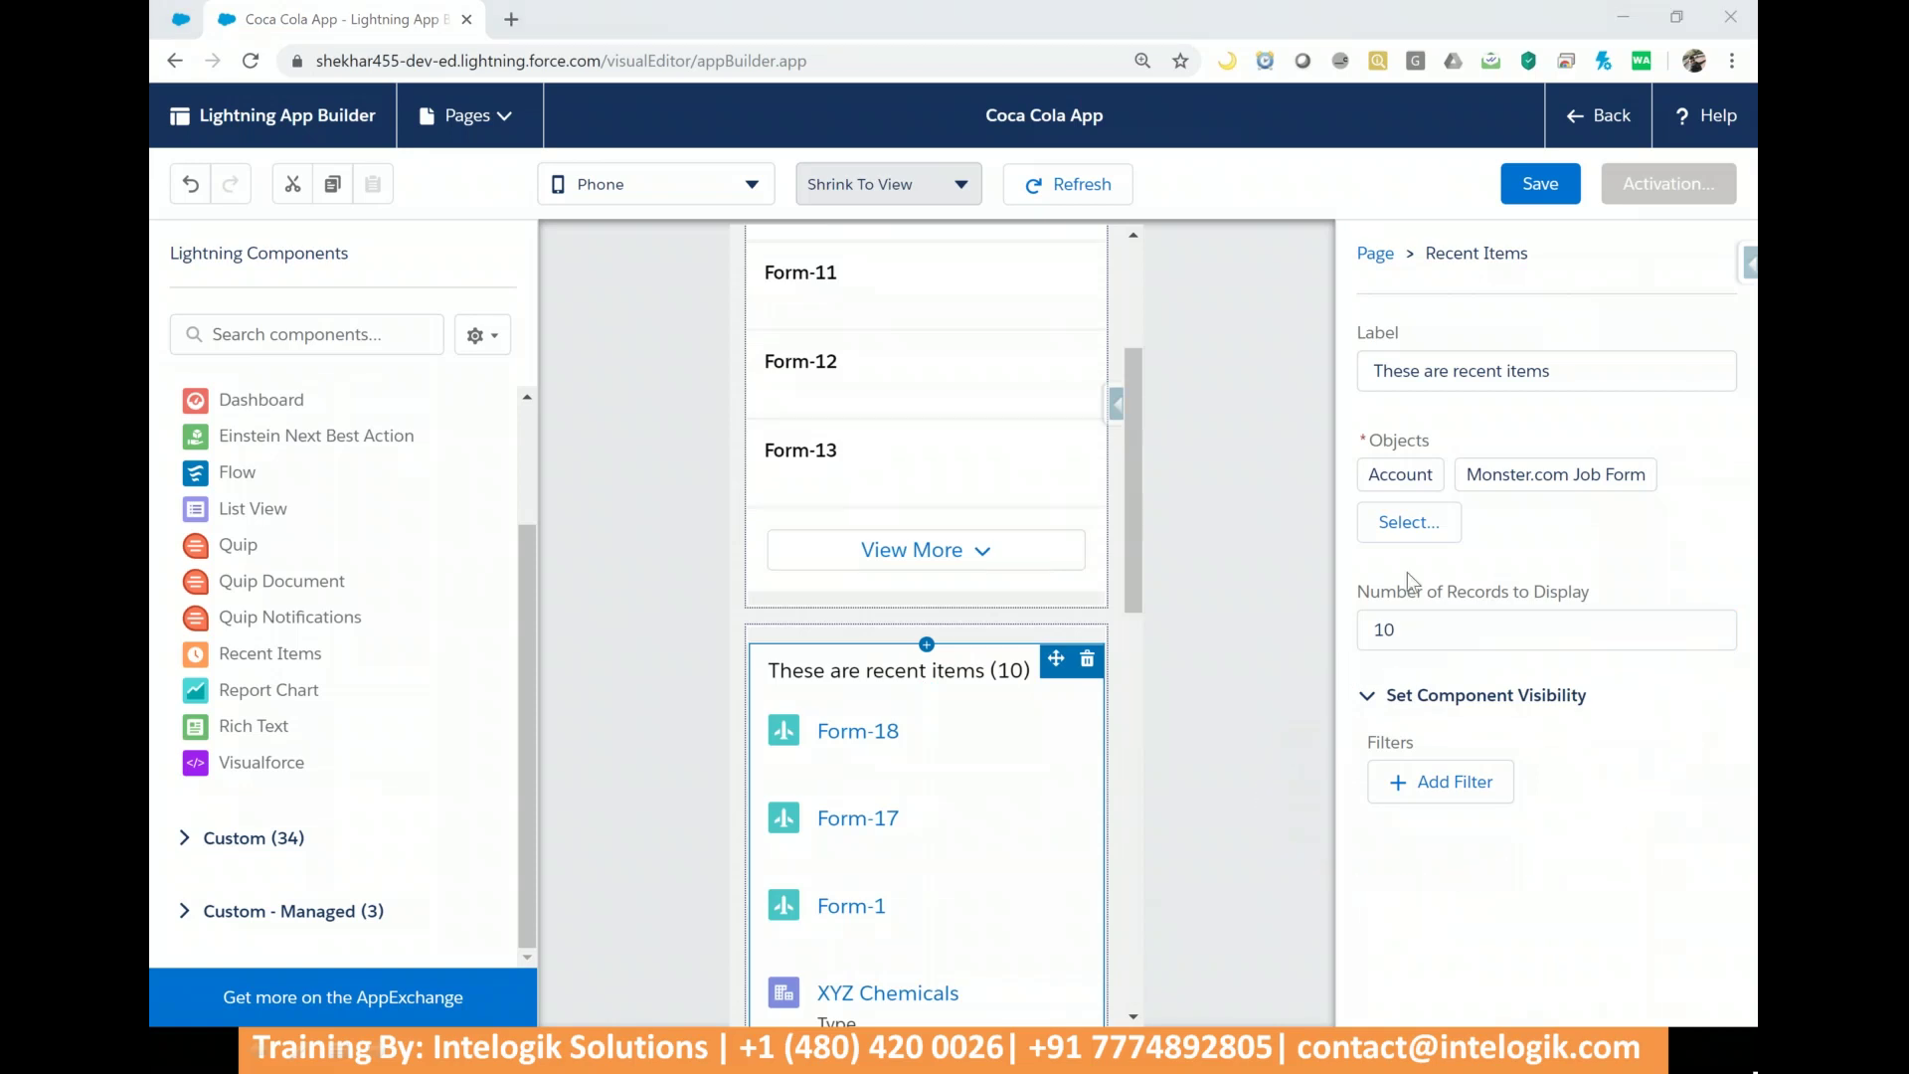
{"action": "scroll", "coordinate": [855, 696], "scroll_direction": "down", "scroll_amount": 10}
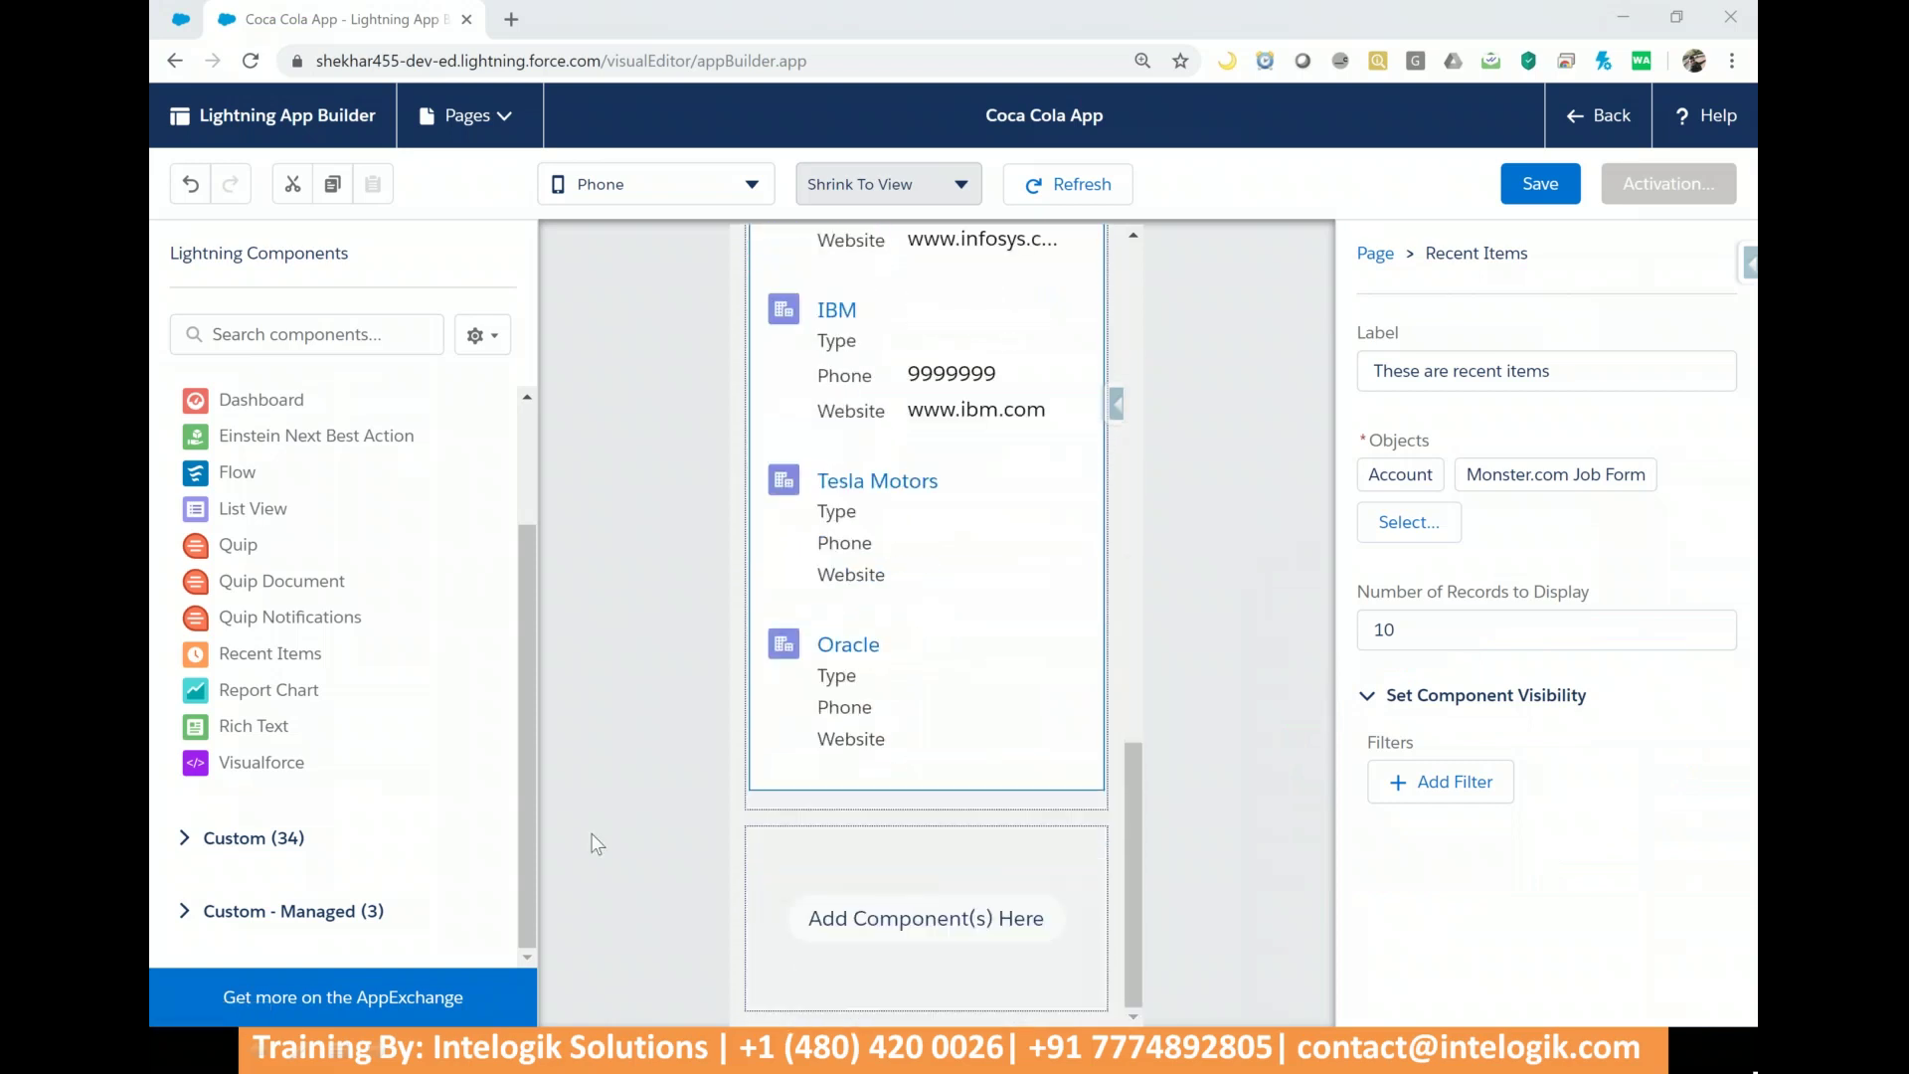
{"action": "mouse_move", "coordinate": [298, 686]}
{"action": "left_mouse_down"}
{"action": "mouse_move", "coordinate": [253, 806]}
{"action": "mouse_move", "coordinate": [303, 696]}
{"action": "left_mouse_up"}
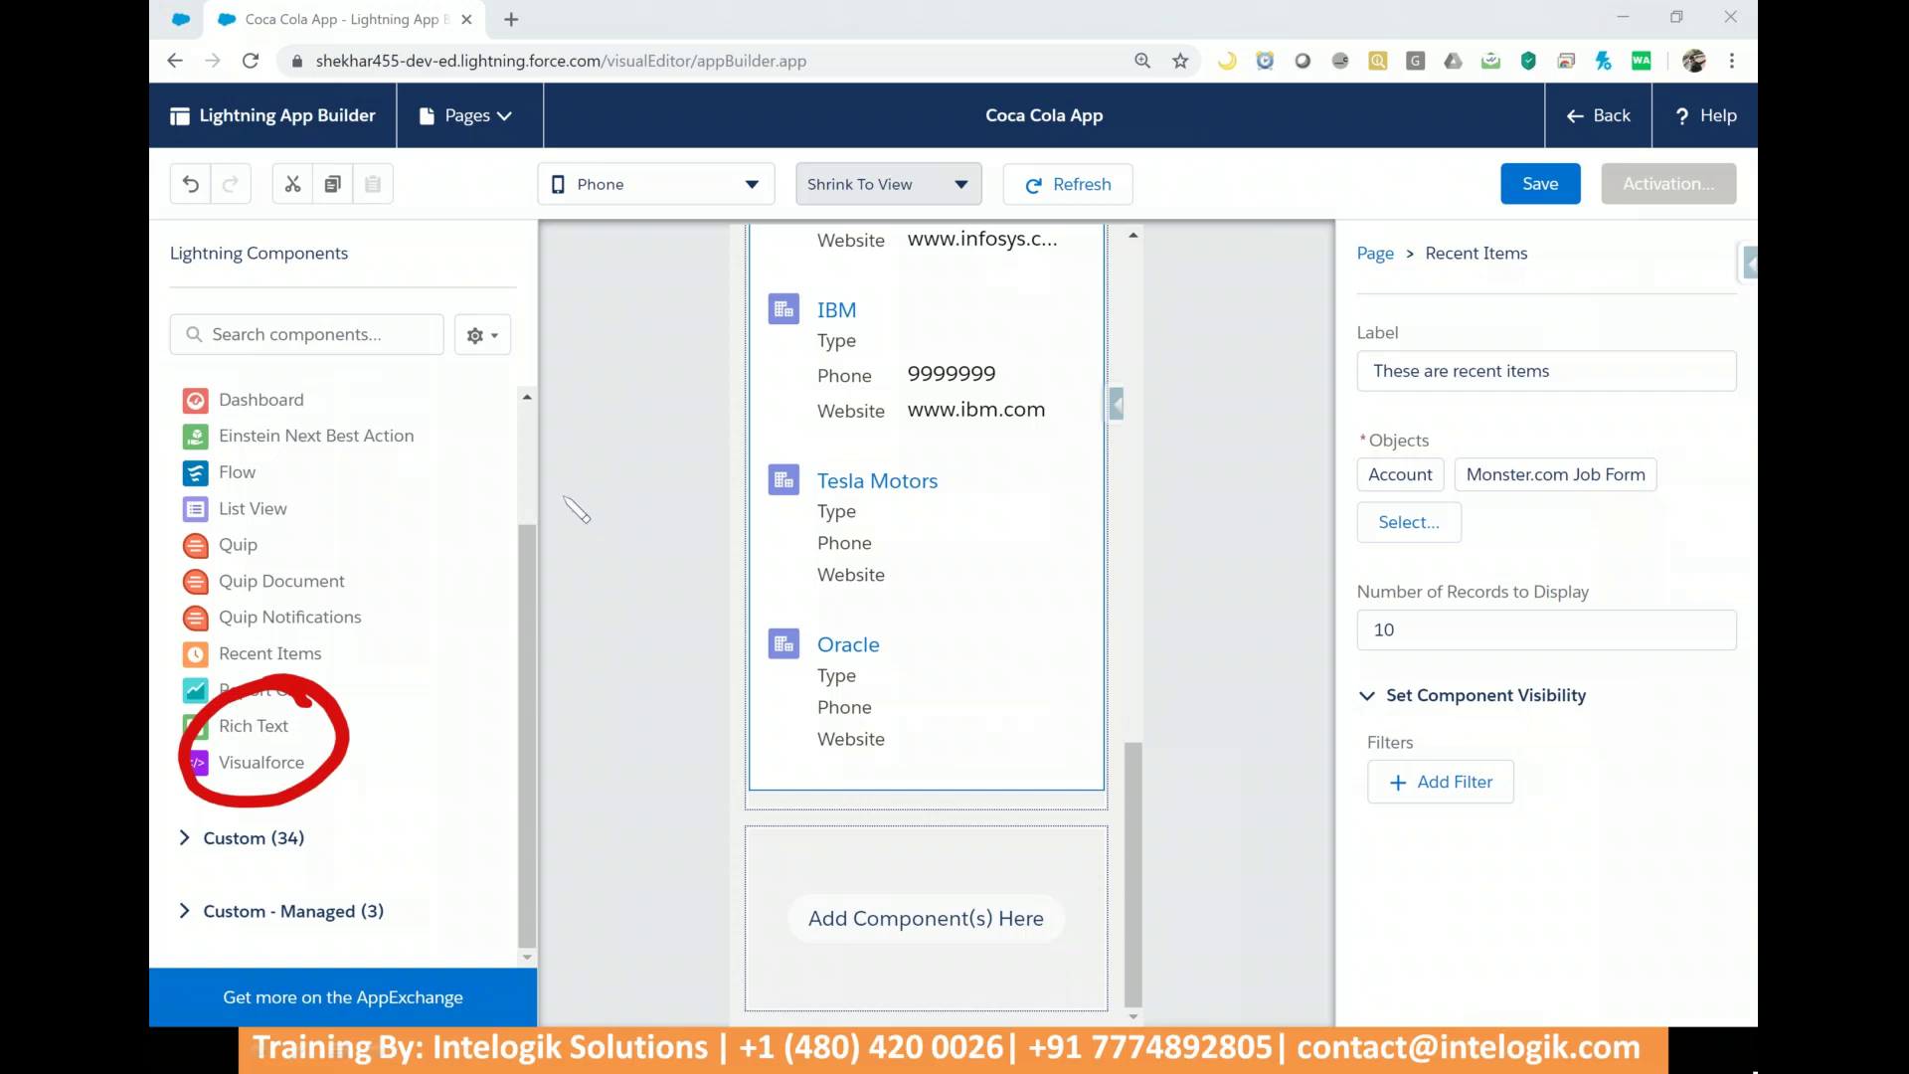
{"action": "left_click_drag", "start_coordinate": [611, 403], "coordinate": [631, 627]}
{"action": "left_click", "coordinate": [641, 393]}
{"action": "left_click_drag", "start_coordinate": [601, 517], "coordinate": [697, 507]}
{"action": "left_click_drag", "start_coordinate": [706, 432], "coordinate": [788, 408]}
{"action": "left_click_drag", "start_coordinate": [788, 321], "coordinate": [990, 298]}
{"action": "mouse_move", "coordinate": [1079, 160]}
{"action": "left_mouse_down"}
{"action": "mouse_move", "coordinate": [438, 557]}
{"action": "mouse_move", "coordinate": [1144, 184]}
{"action": "left_mouse_up"}
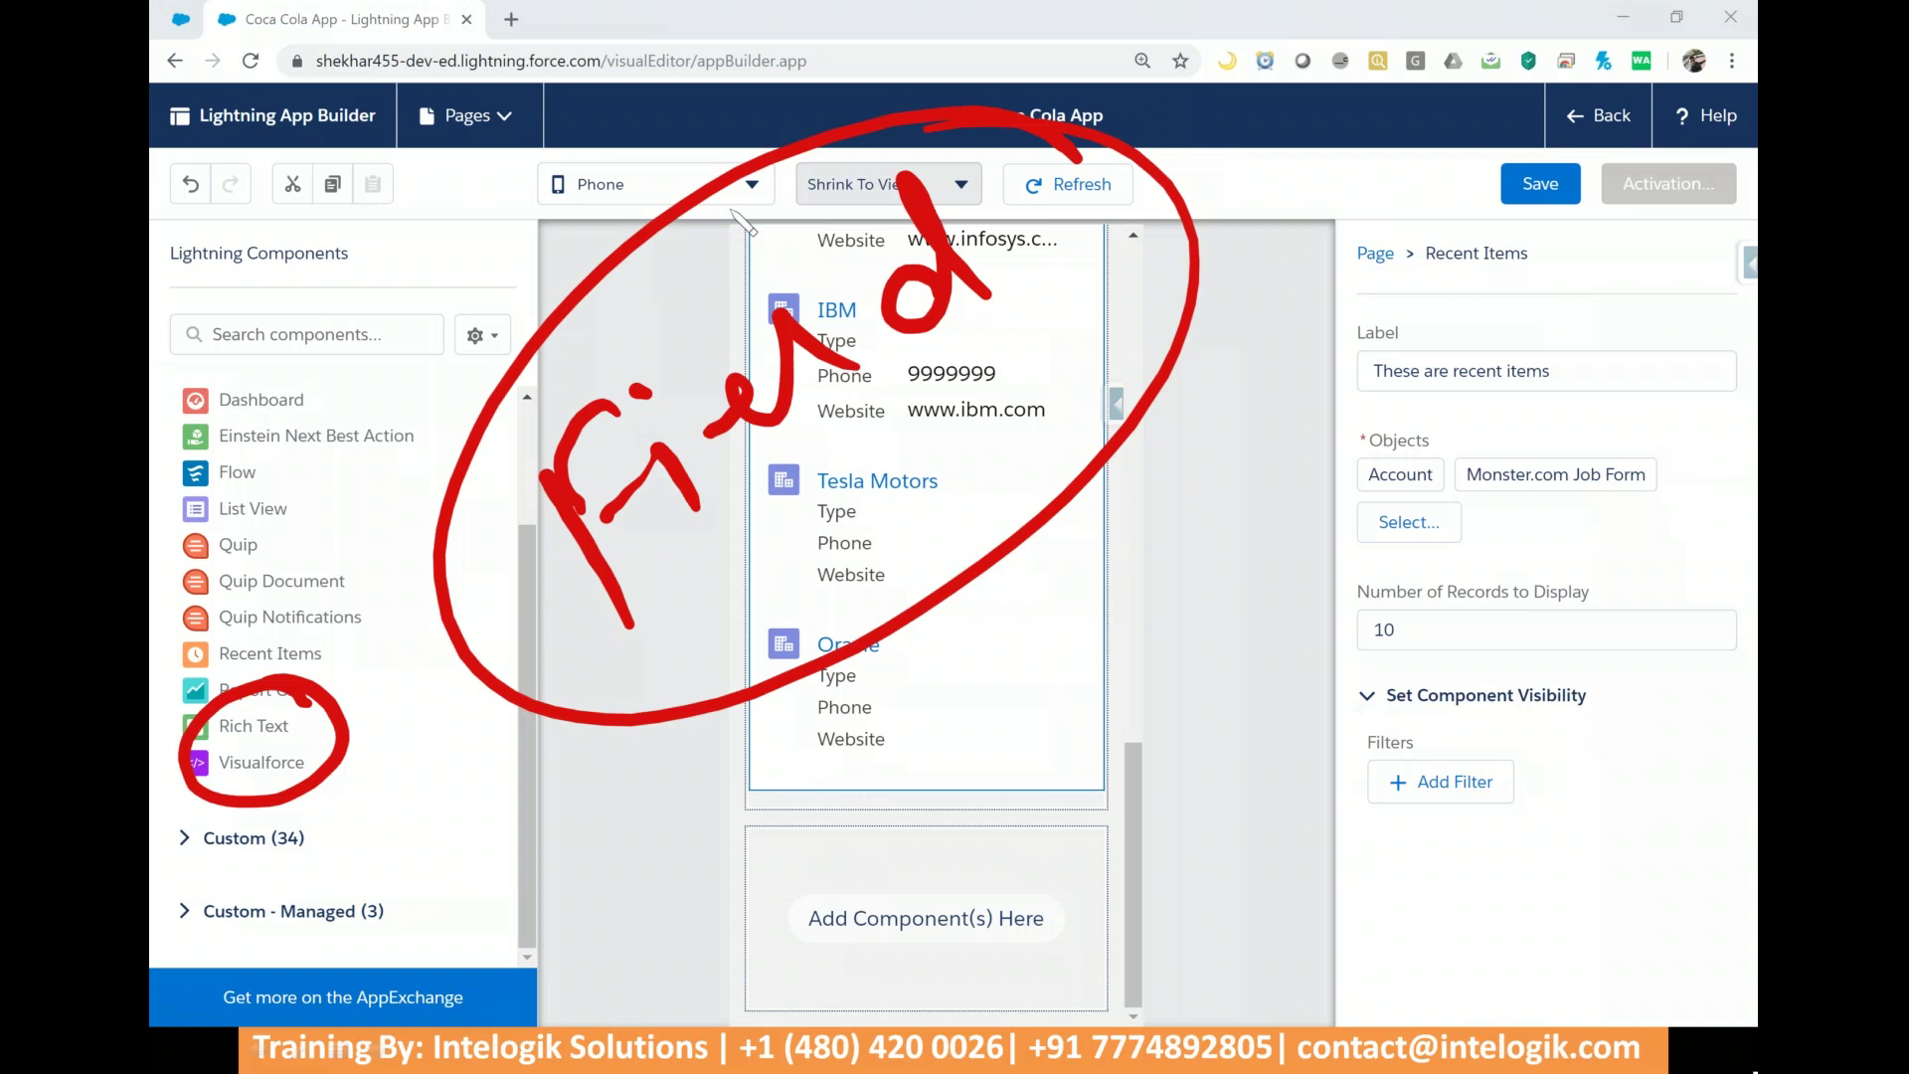
{"action": "key", "text": "Escape"}
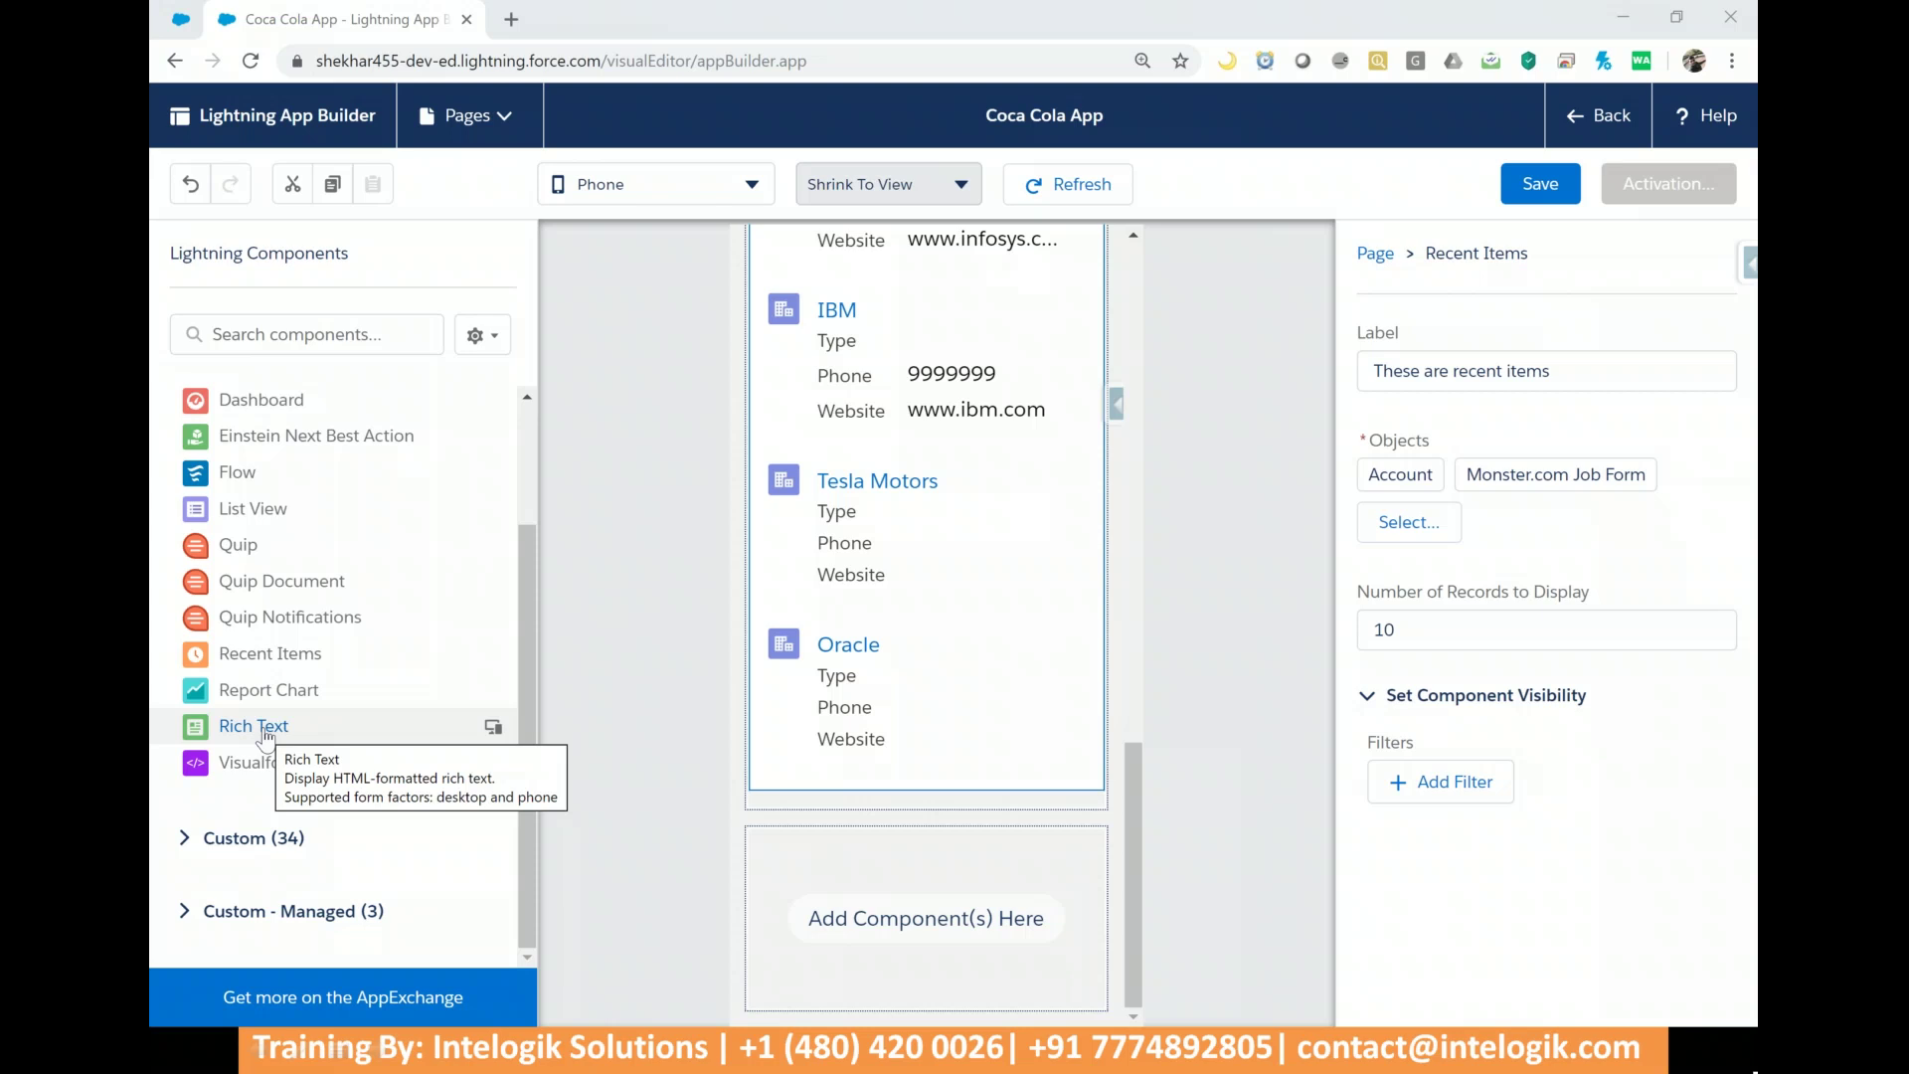
- Drop a Rich Text component in the bottom slot reading 'The investment proof is to be submitted by 1 March 2020.'
{"action": "left_click_drag", "start_coordinate": [264, 736], "coordinate": [900, 919]}
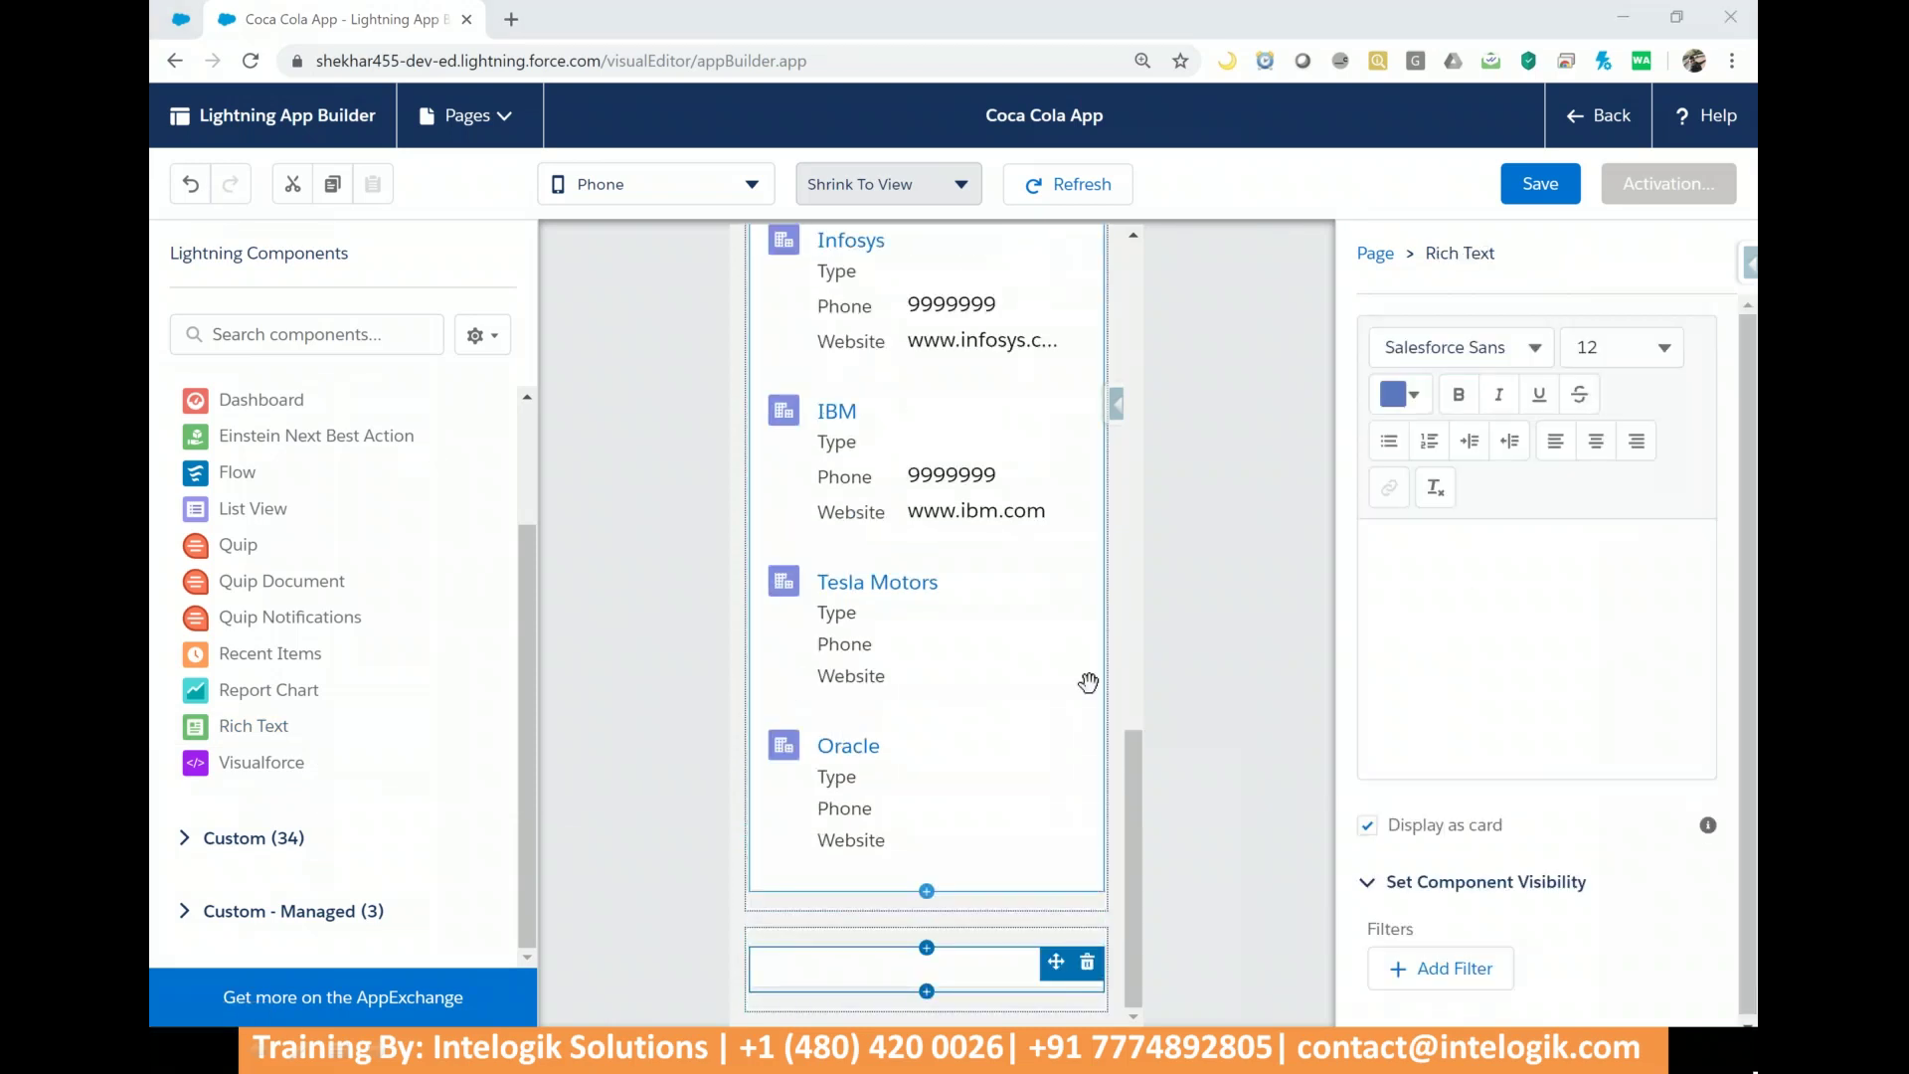
{"action": "left_click", "coordinate": [1445, 577]}
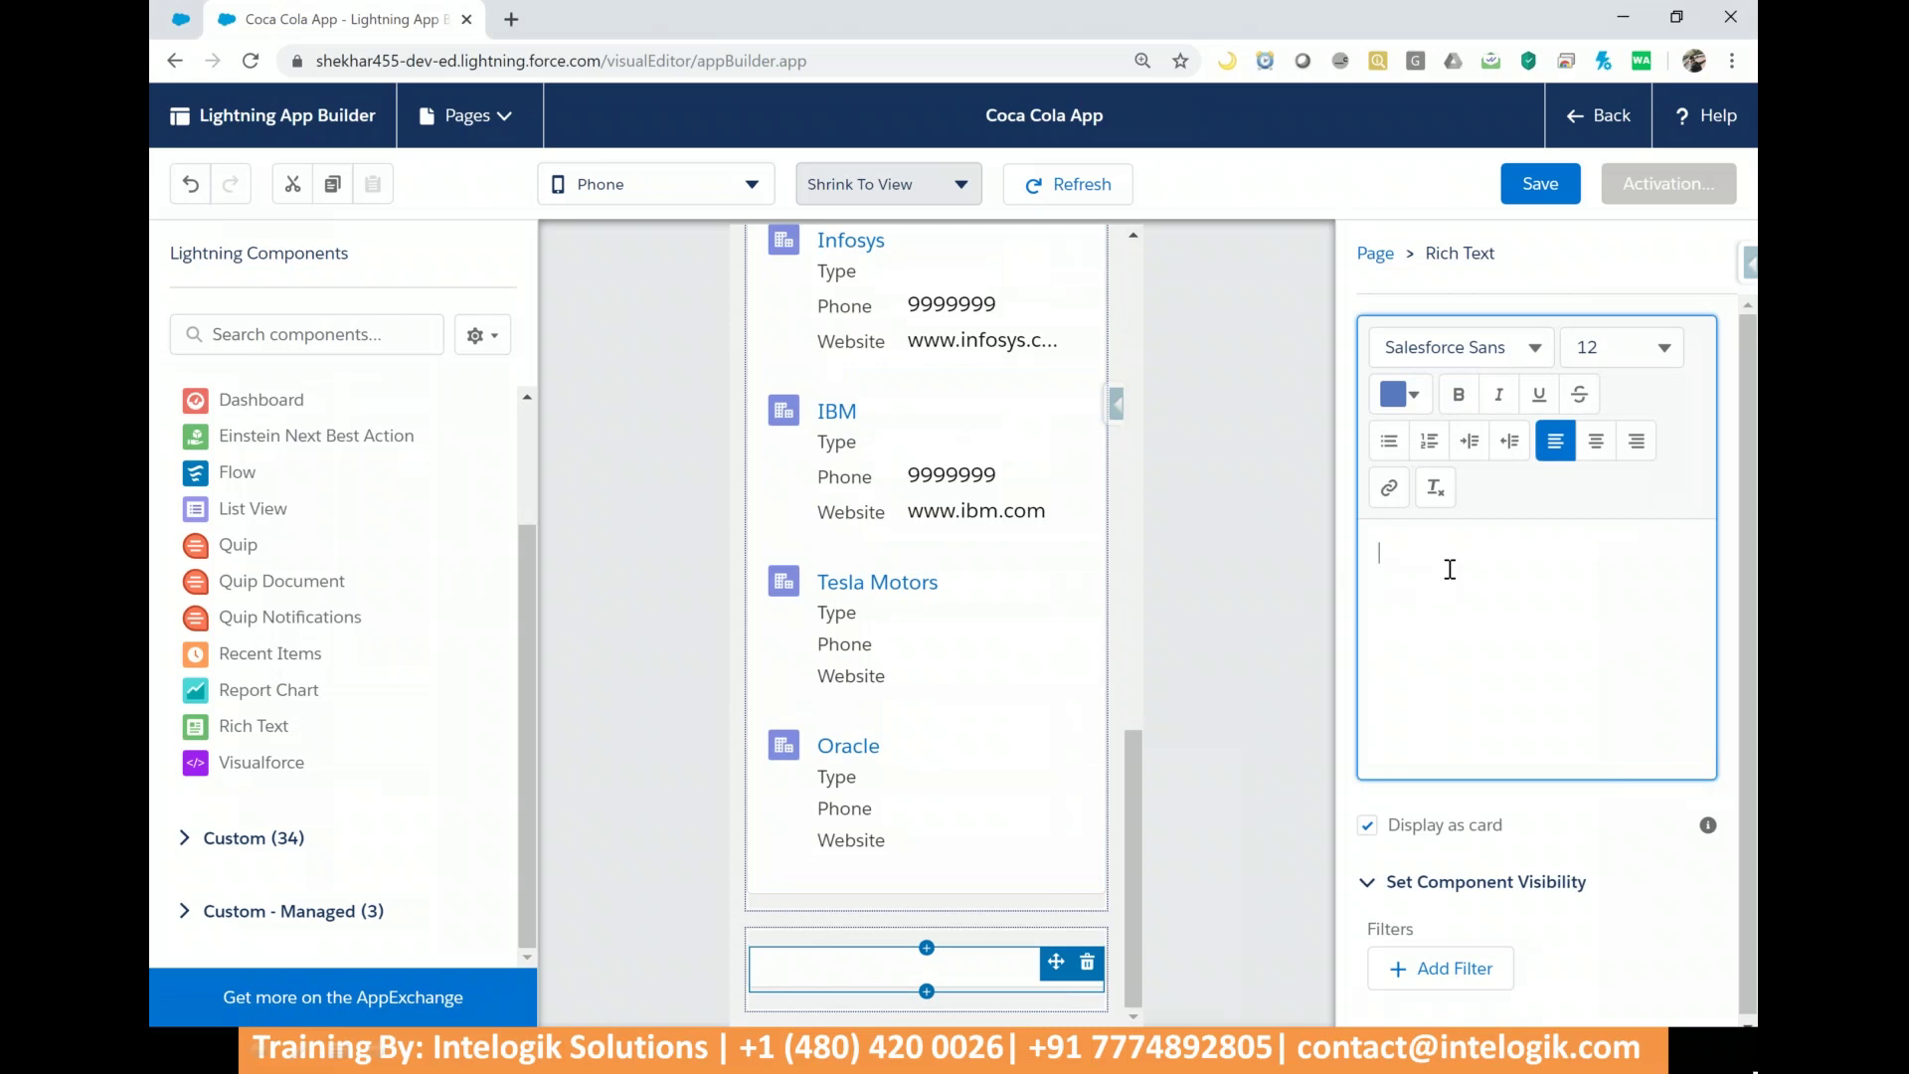
{"action": "type", "text": "The"}
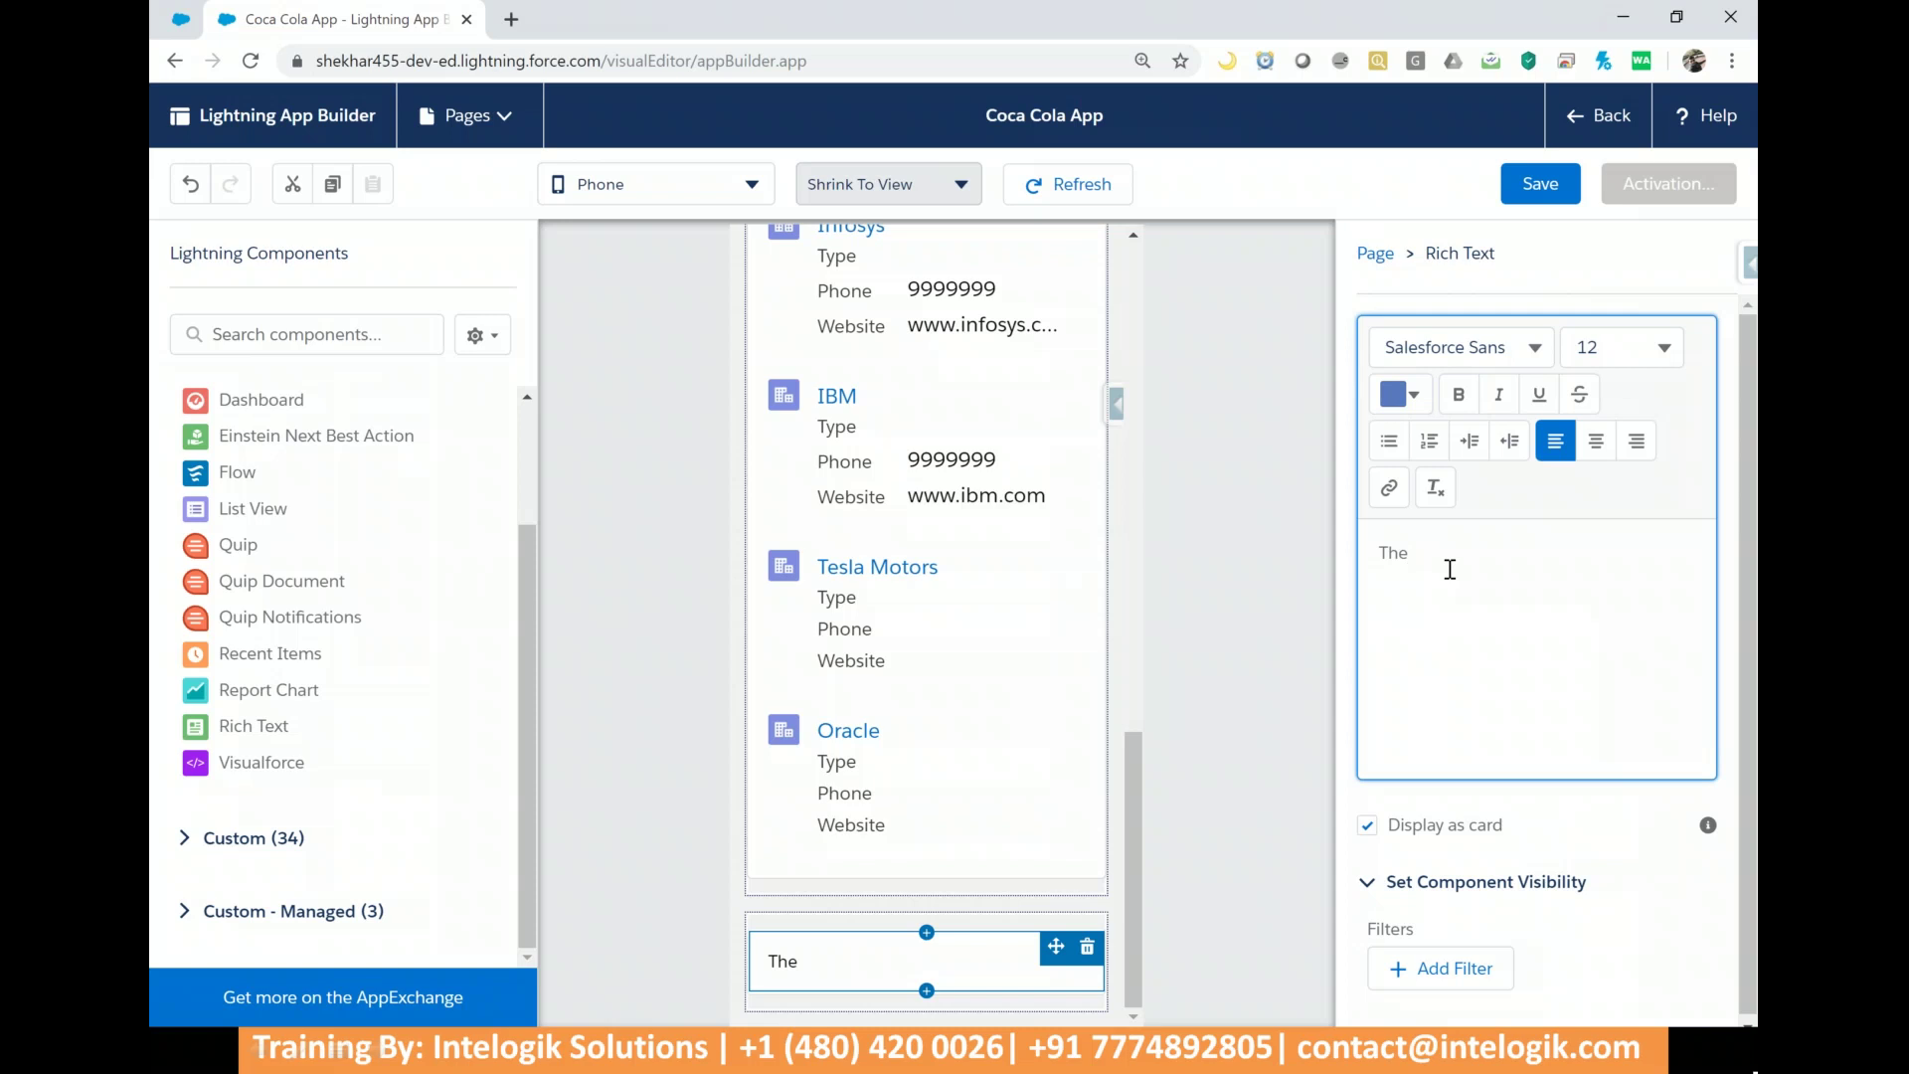
{"action": "type", "text": " inevs"}
{"action": "key", "text": "BackSpace"}
{"action": "key", "text": "BackSpace"}
{"action": "key", "text": "BackSpace"}
{"action": "type", "text": "vestment proof is to be"}
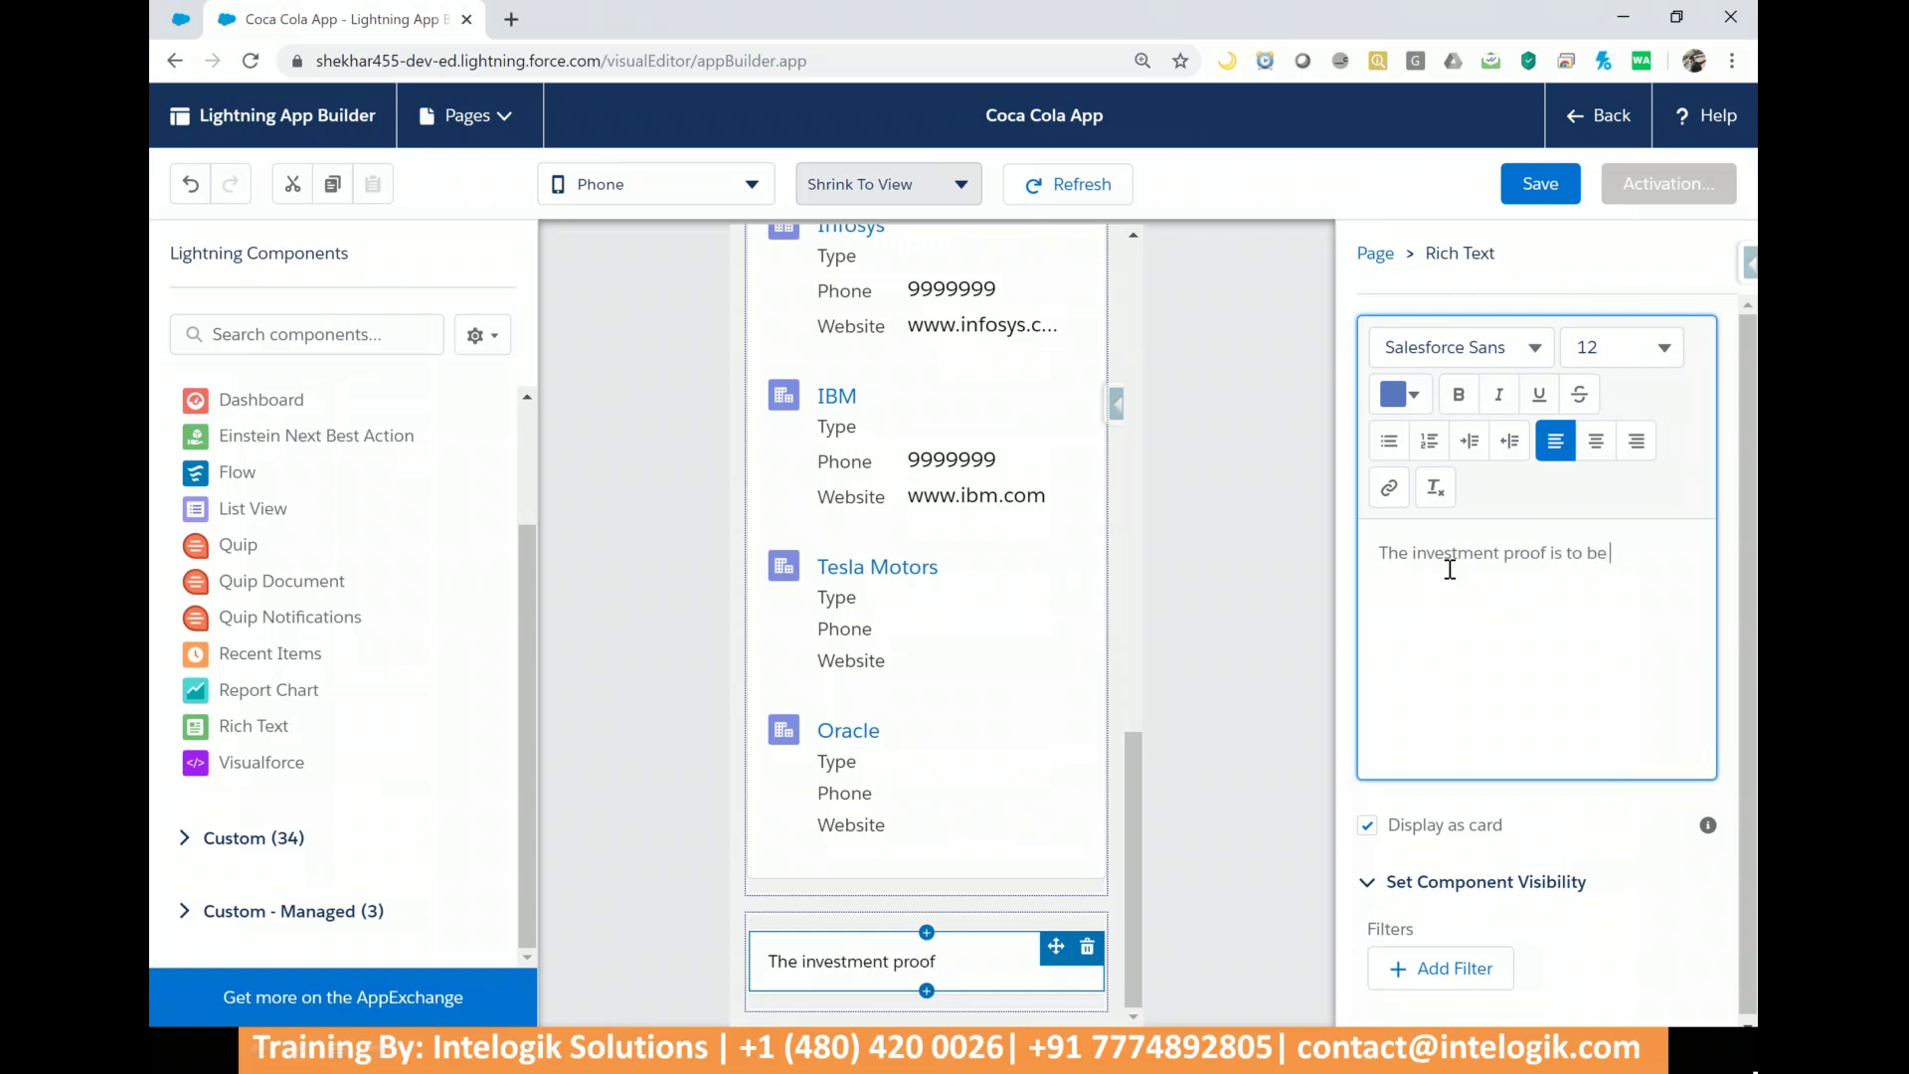
{"action": "type", "text": " submitted by"}
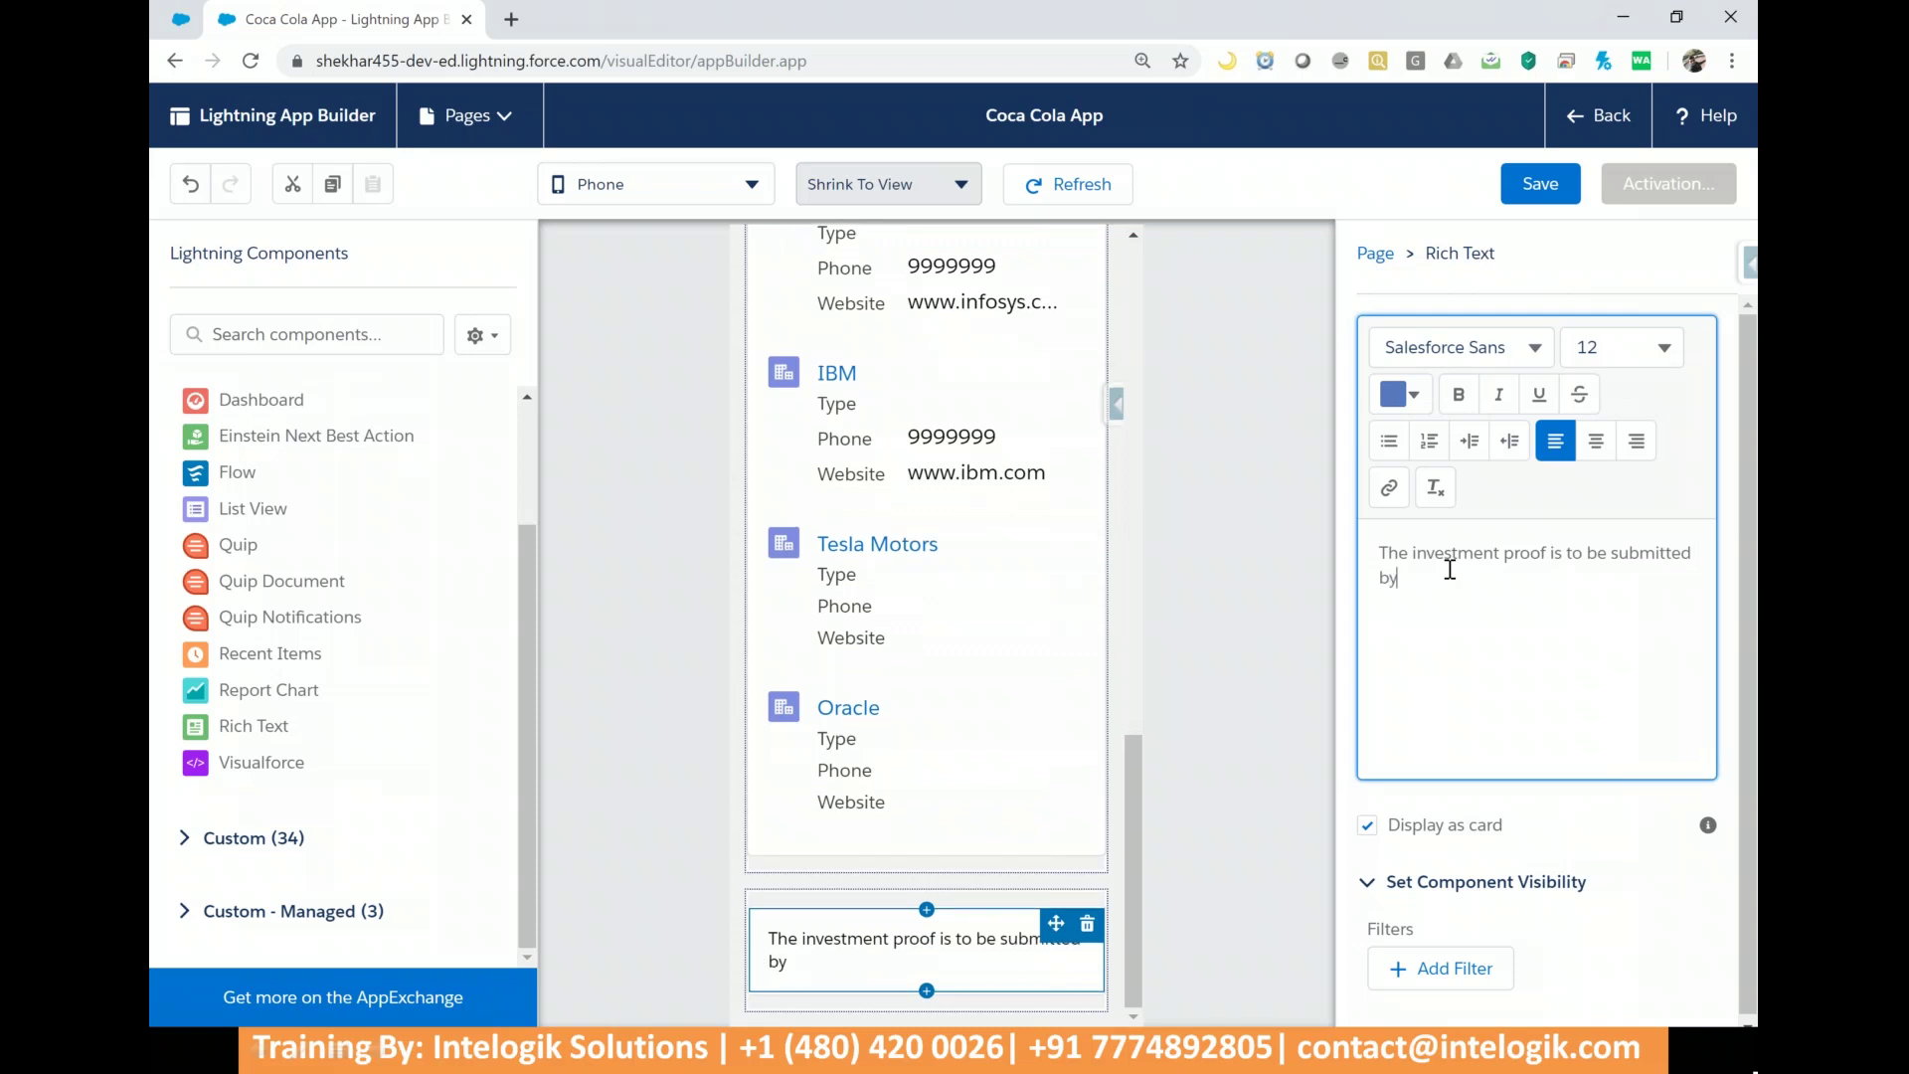
{"action": "type", "text": " 1"}
{"action": "key", "text": "BackSpace"}
{"action": "key", "text": "BackSpace"}
{"action": "type", "text": "1 March 2020."}
{"action": "triple_click", "coordinate": [1366, 561]}
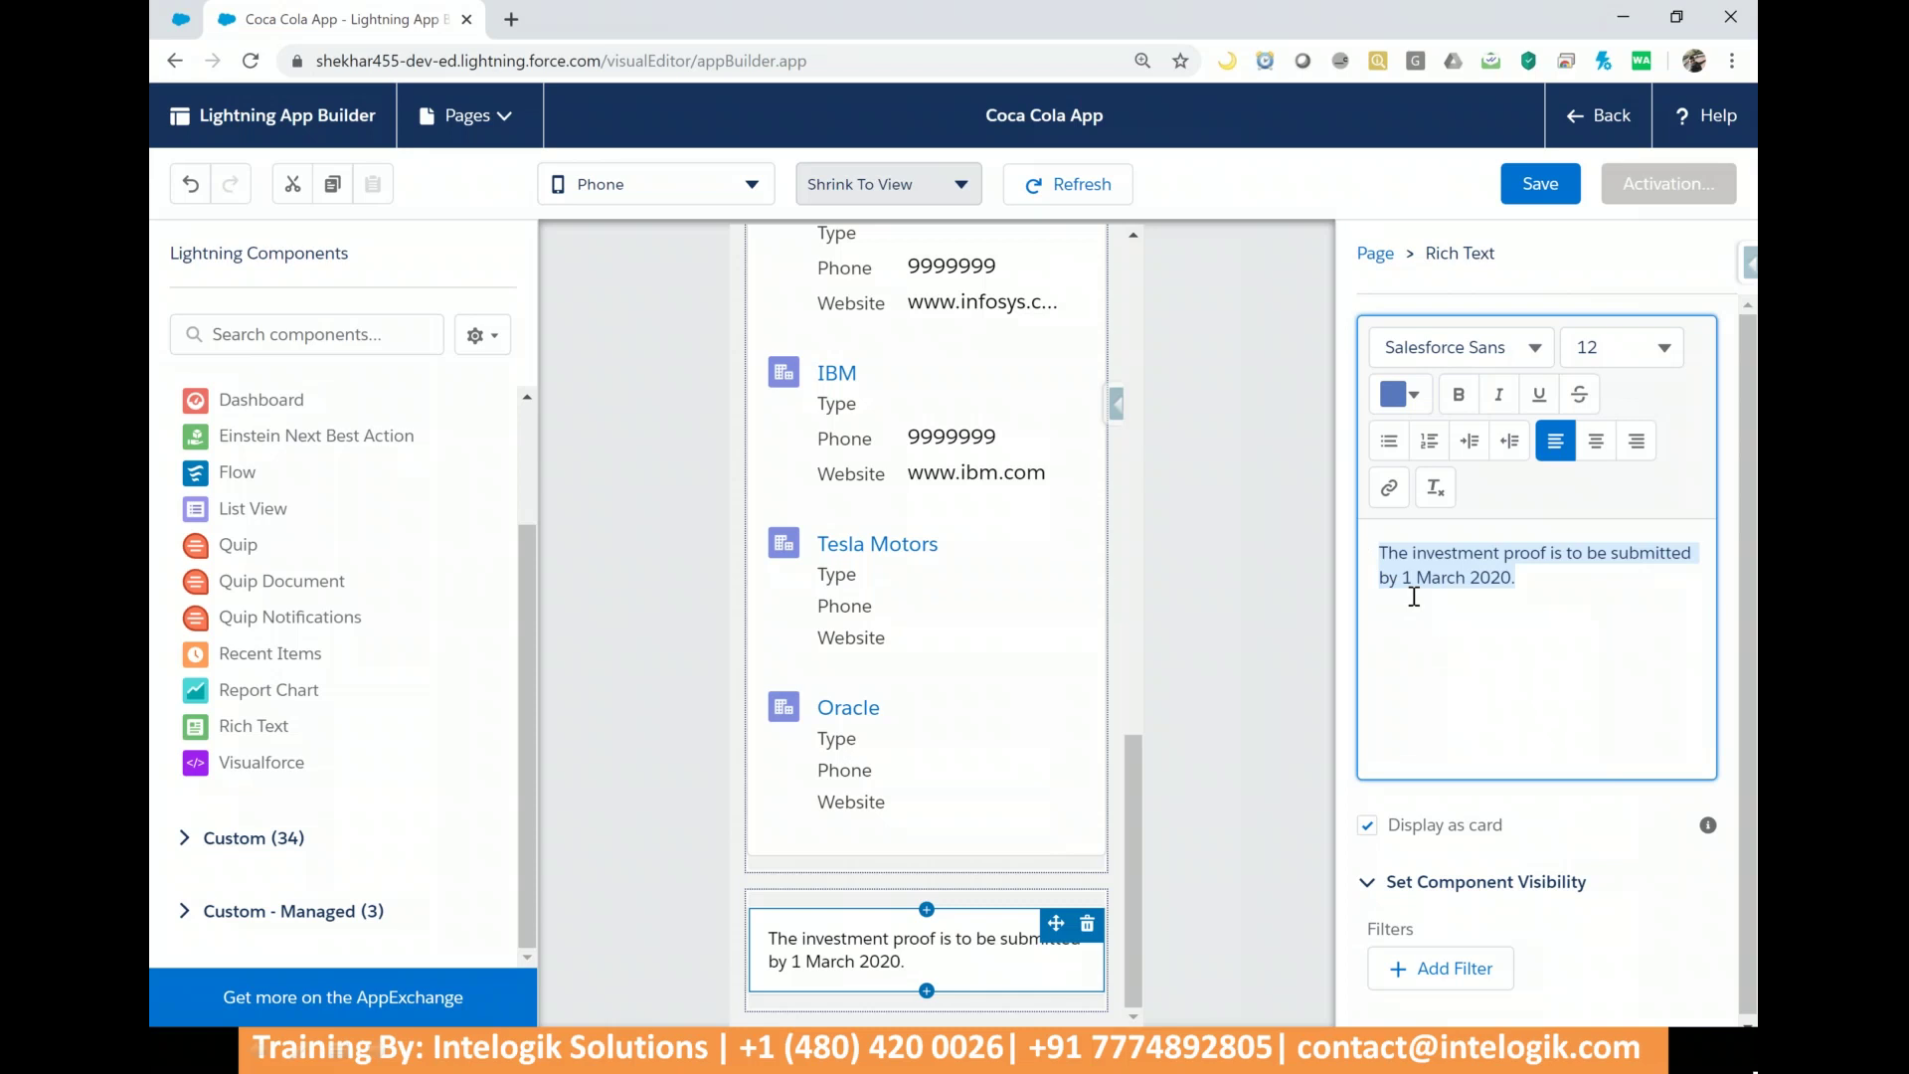
- Format the message in Verdana, size 16, dark red
{"action": "left_click", "coordinate": [1537, 339]}
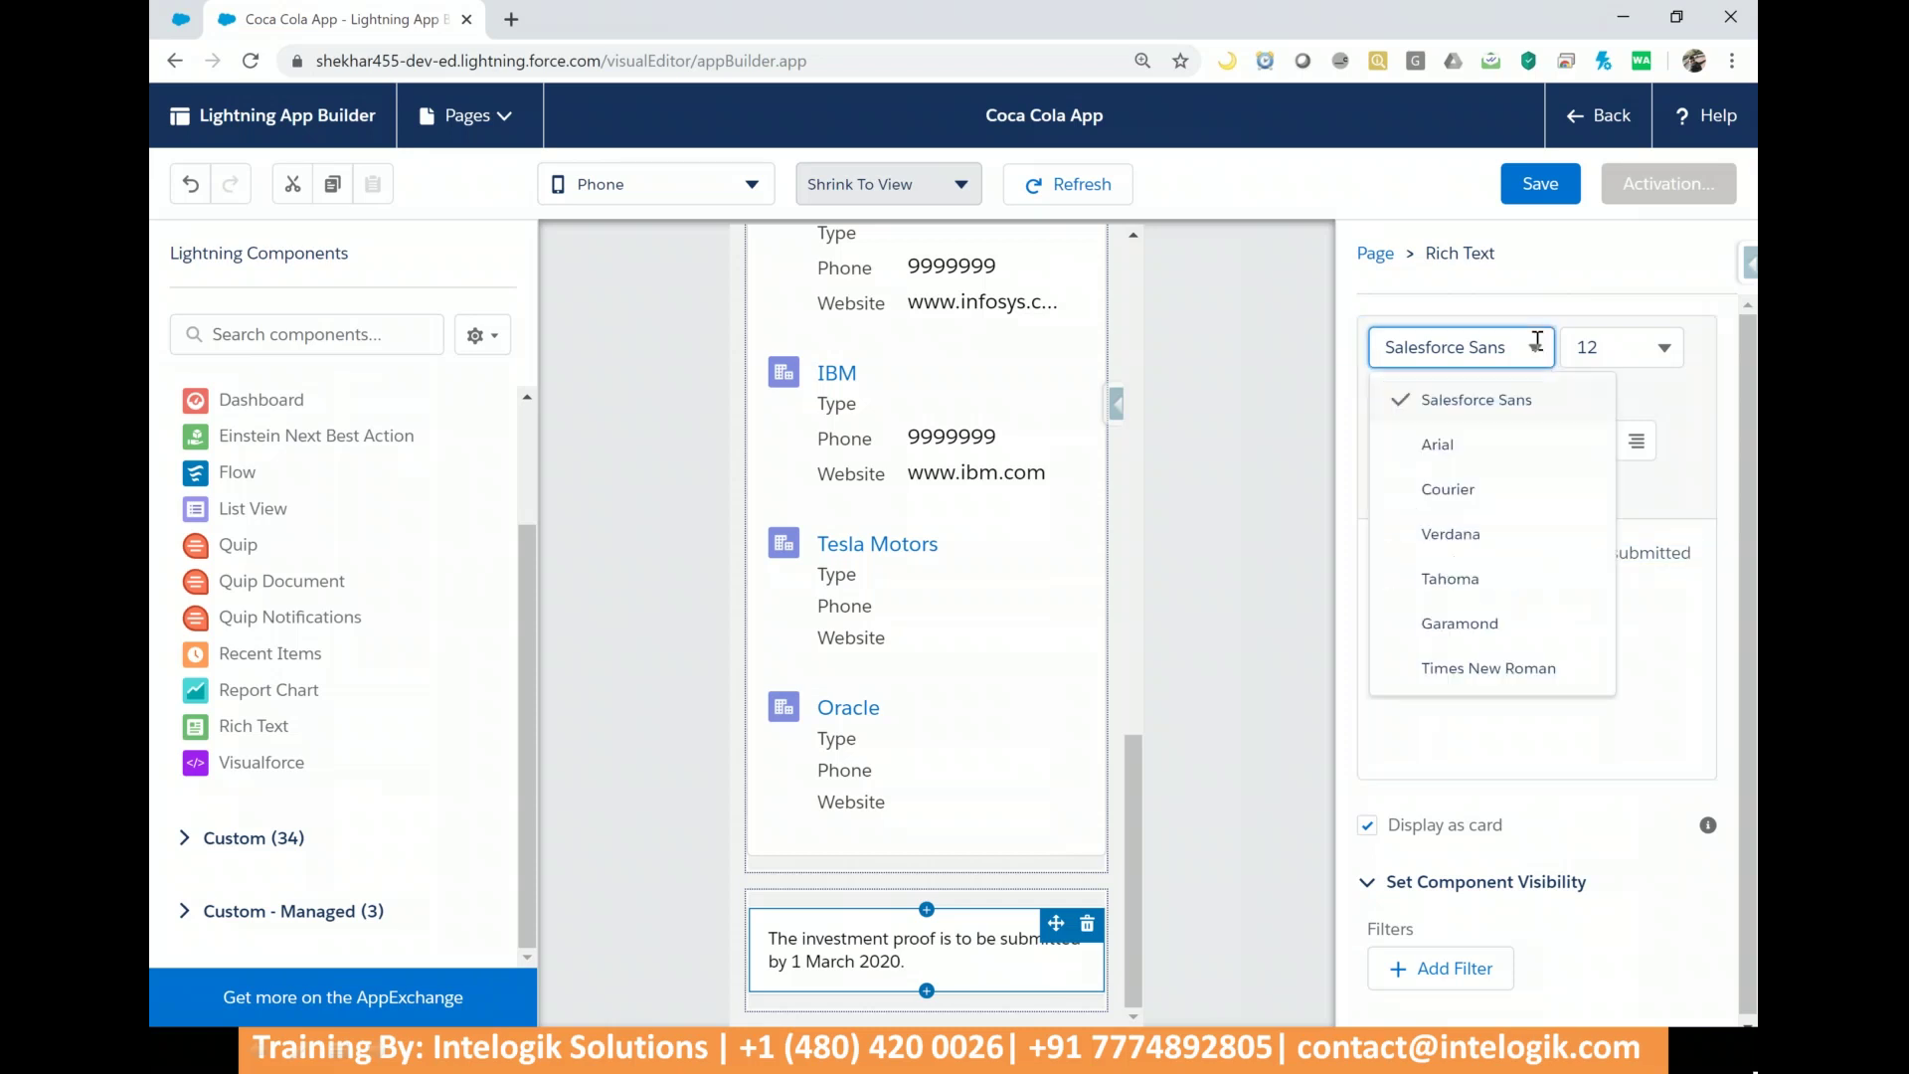
{"action": "left_click", "coordinate": [1507, 537]}
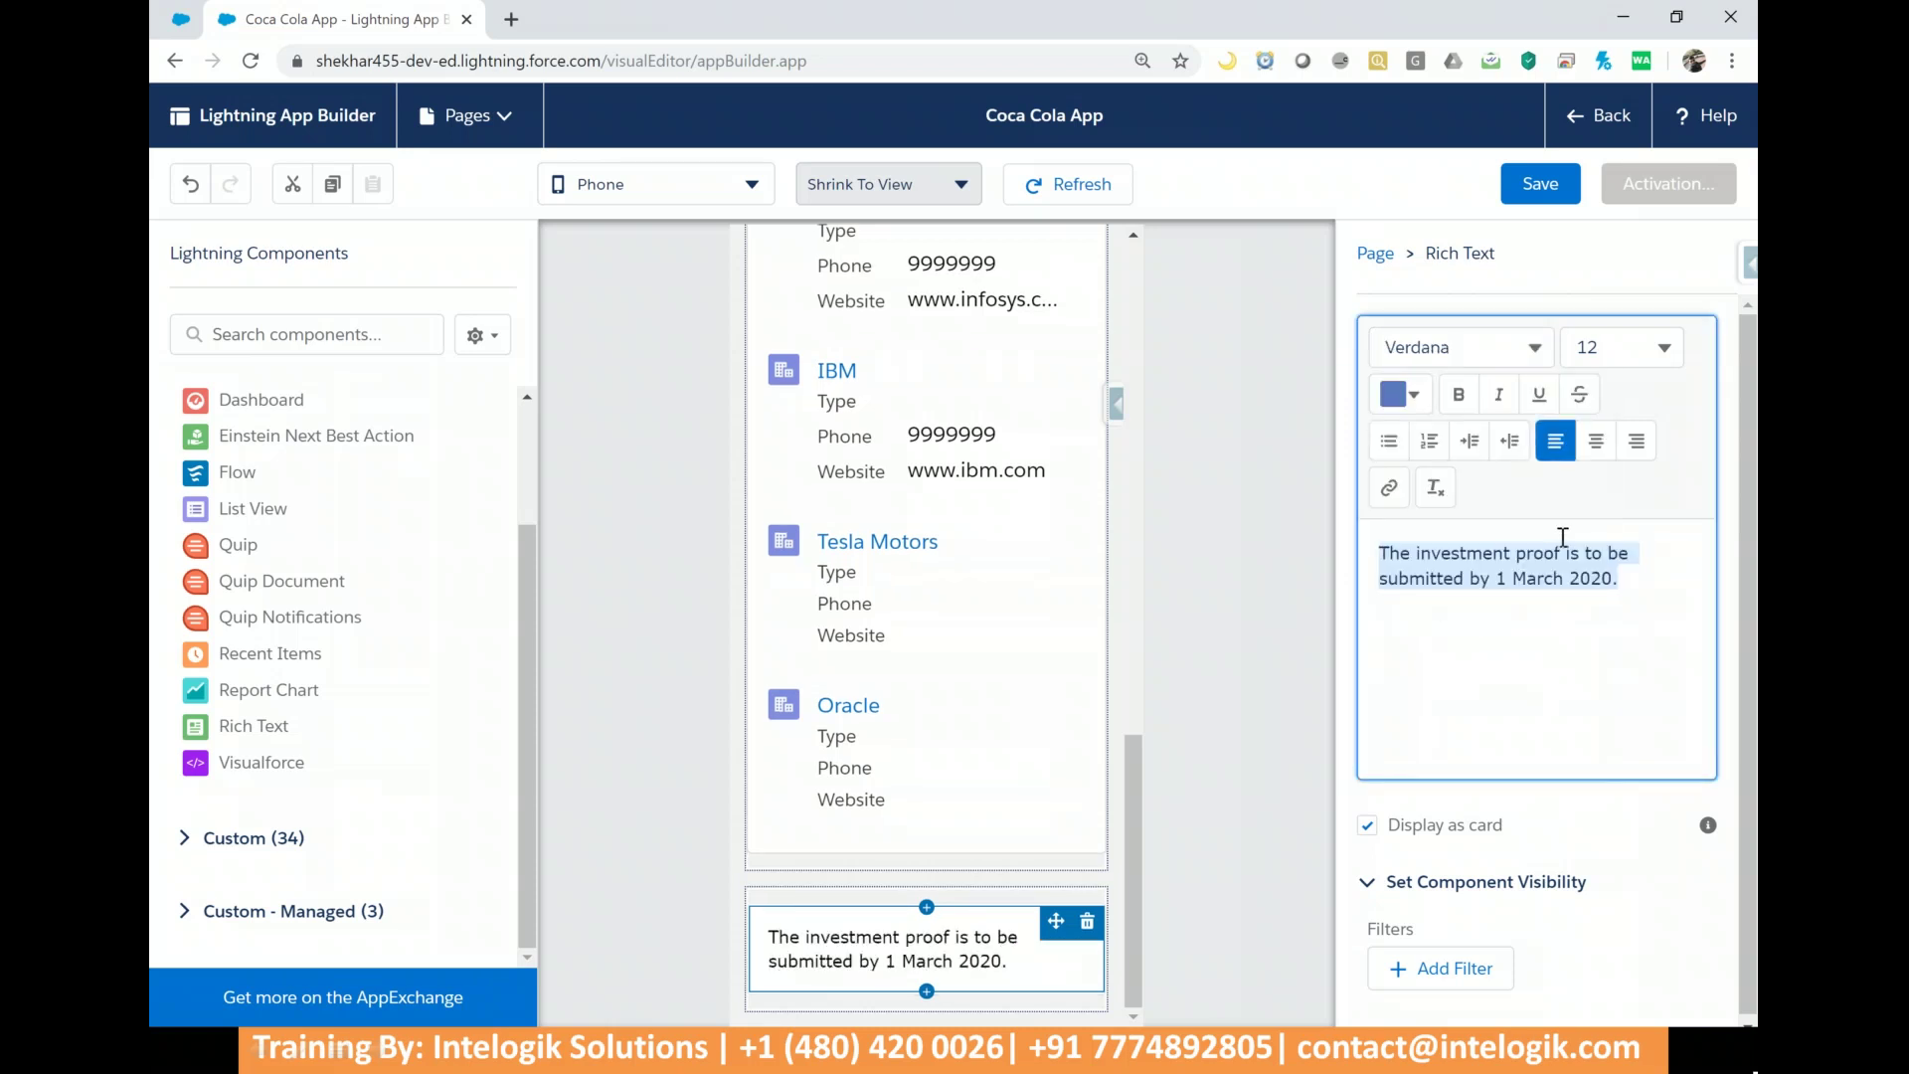
{"action": "left_click", "coordinate": [1645, 352]}
{"action": "left_click", "coordinate": [1611, 674]}
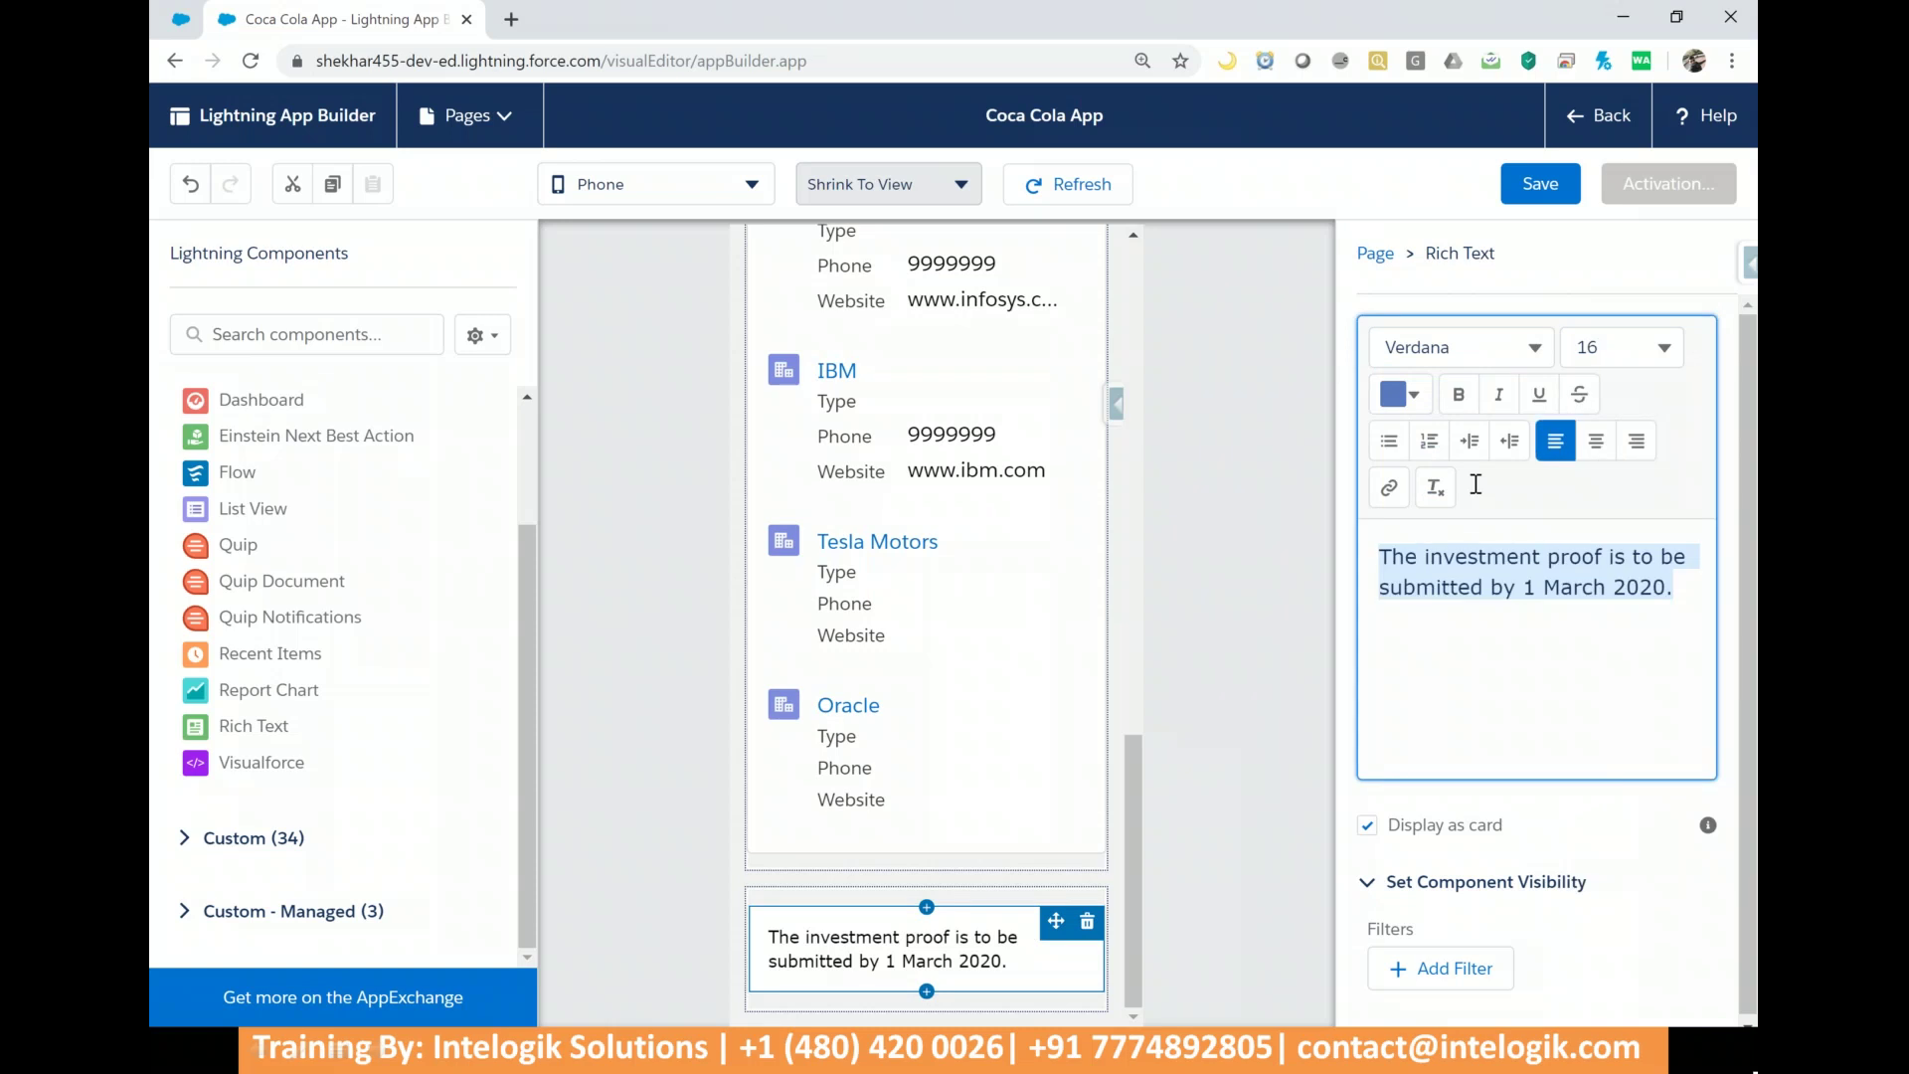
{"action": "left_click", "coordinate": [1417, 402]}
{"action": "left_click", "coordinate": [1603, 458]}
{"action": "left_click", "coordinate": [1577, 715]}
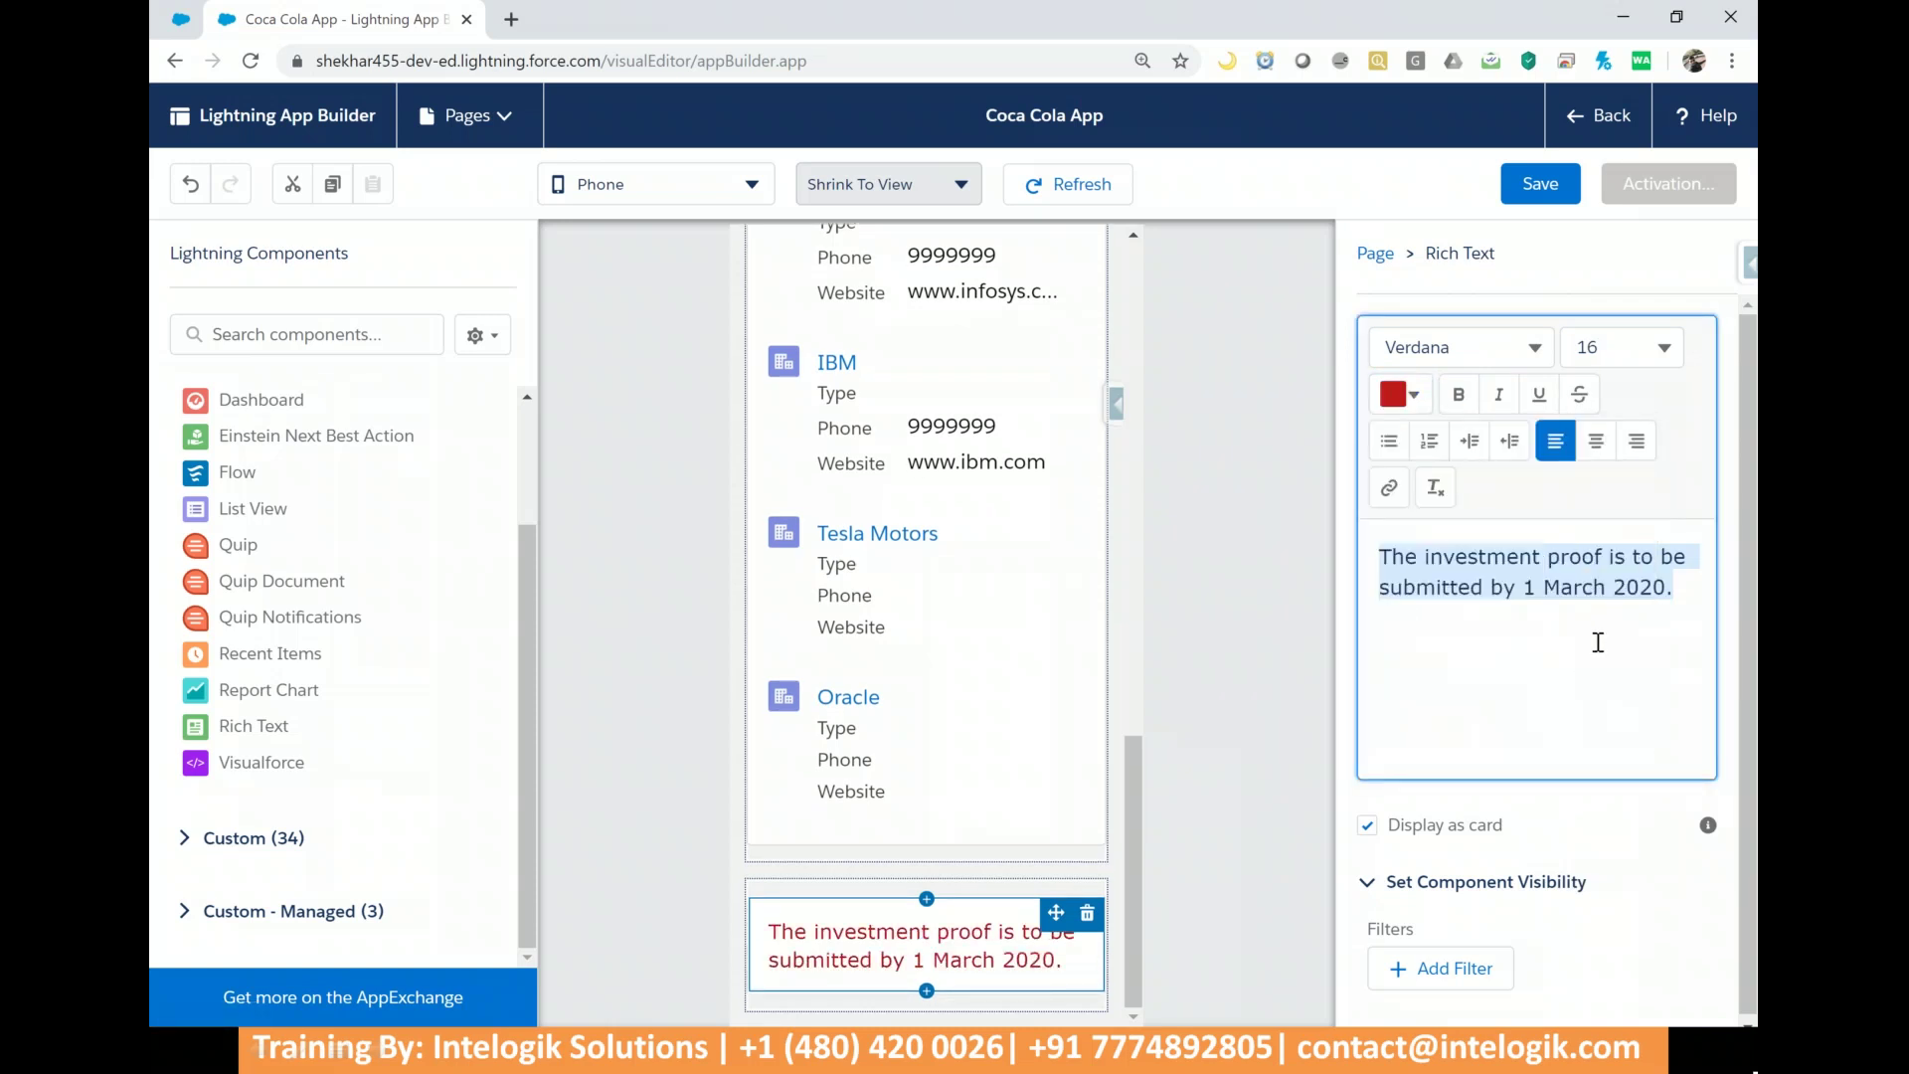
{"action": "left_click", "coordinate": [1632, 594]}
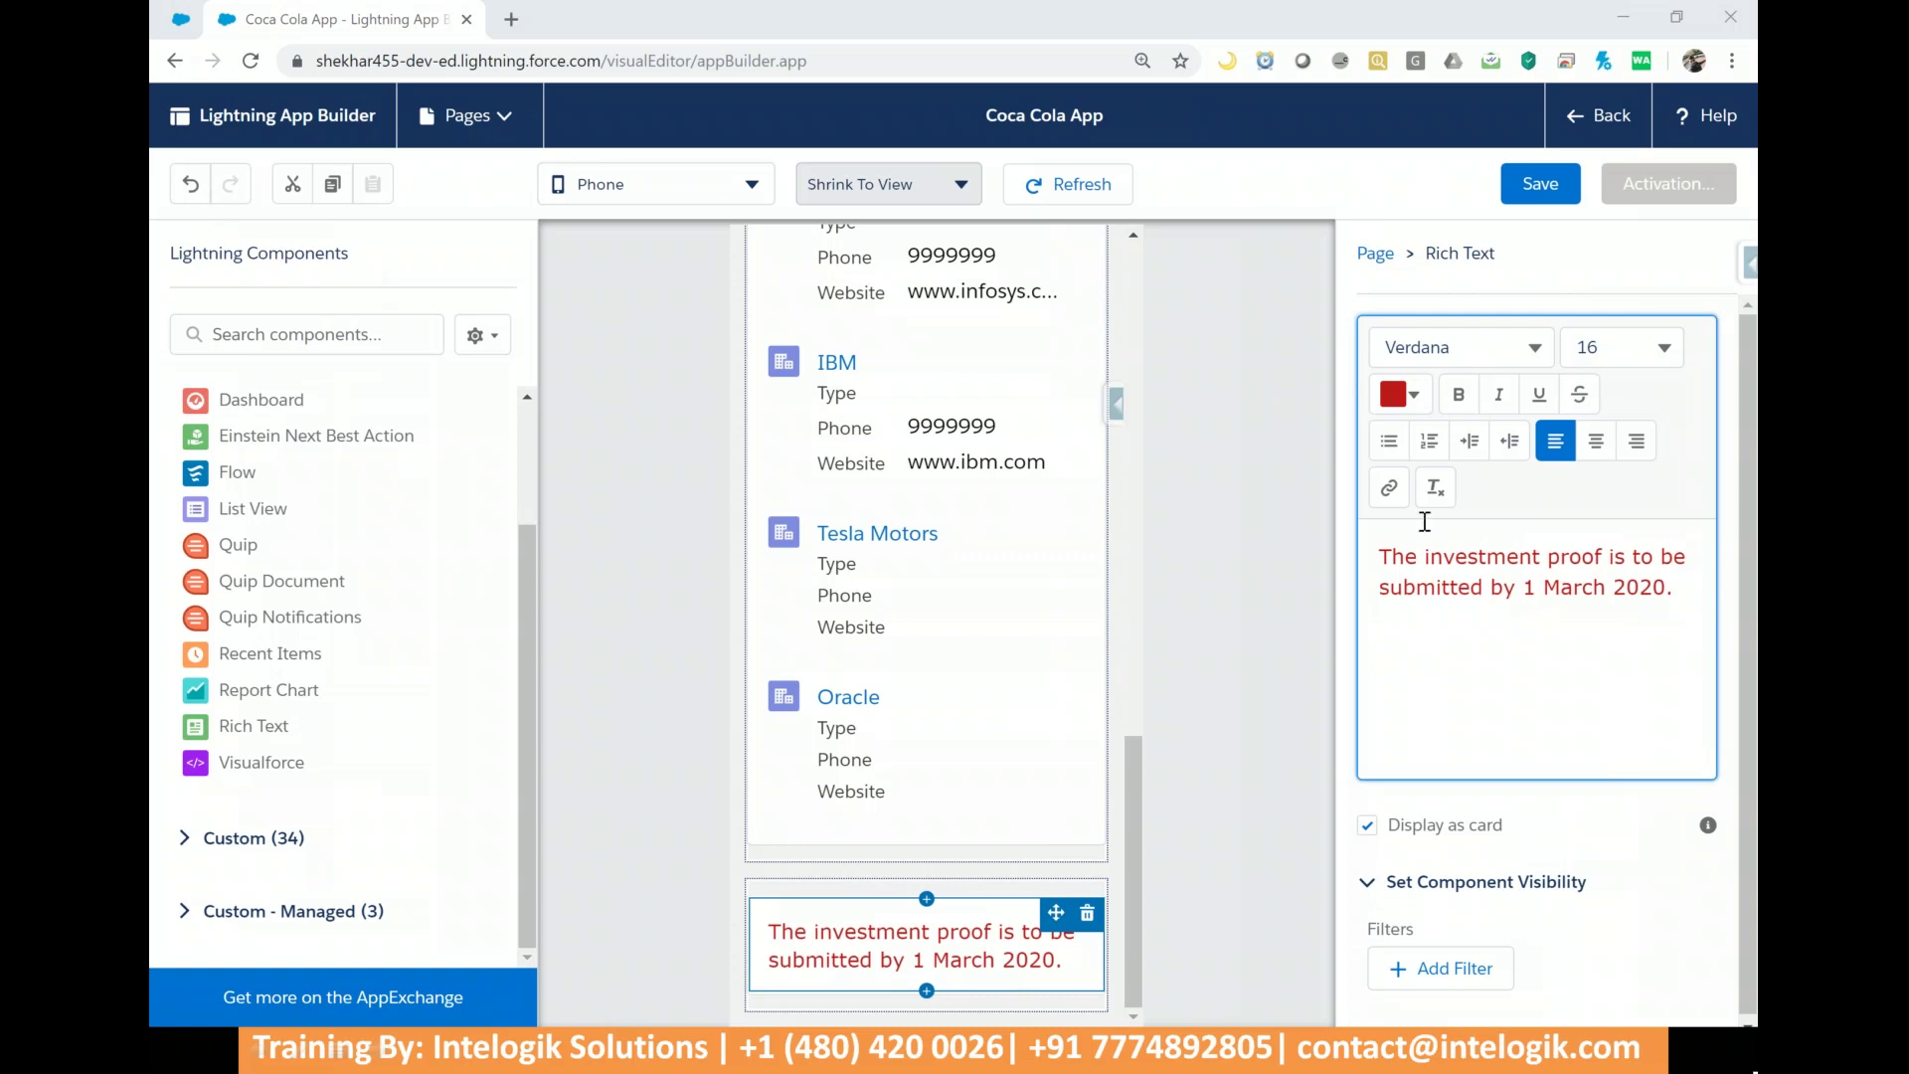
- Start a new line below the message, discarding an early intelogik.com link attempt
{"action": "left_click", "coordinate": [1686, 586]}
{"action": "key", "text": "Return"}
{"action": "key", "text": "Return"}
{"action": "left_click", "coordinate": [1388, 489]}
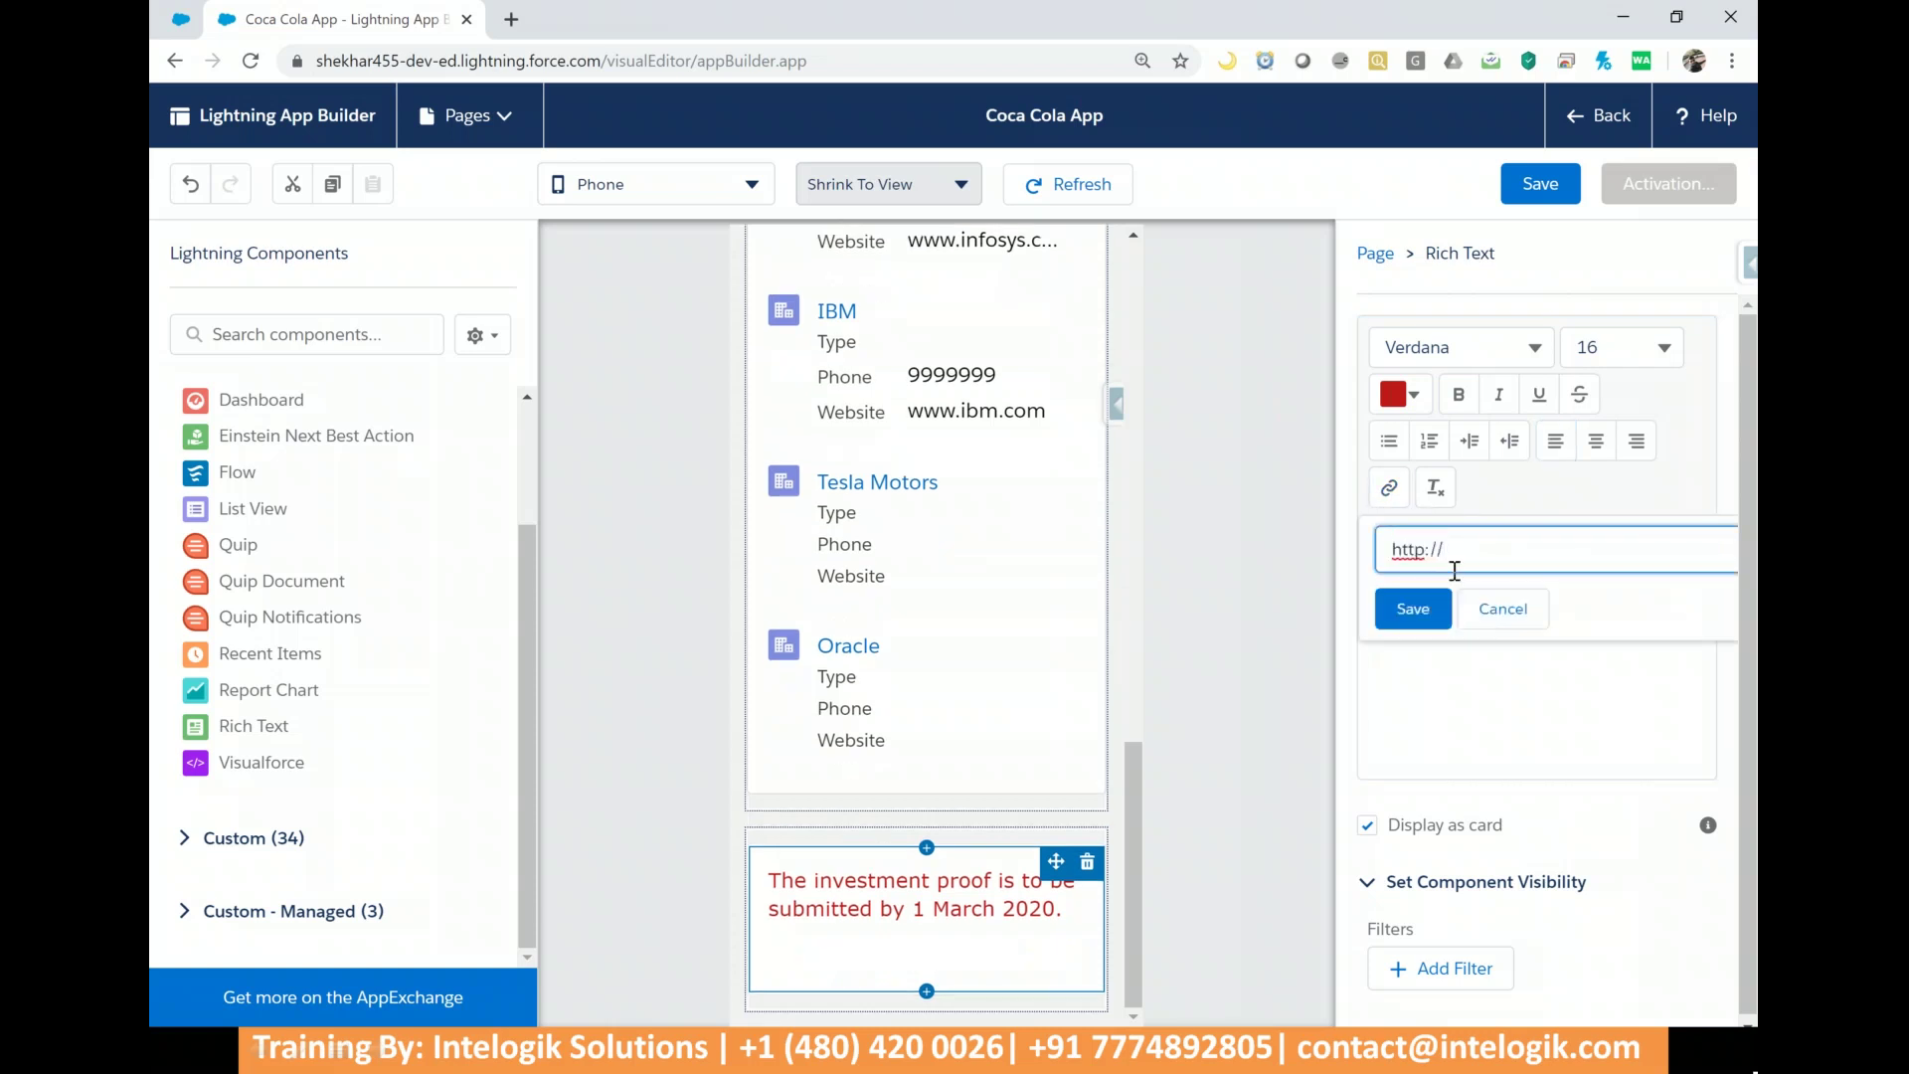
{"action": "type", "text": "intelogik.com"}
{"action": "left_click", "coordinate": [1412, 607]}
{"action": "left_click", "coordinate": [1549, 558]}
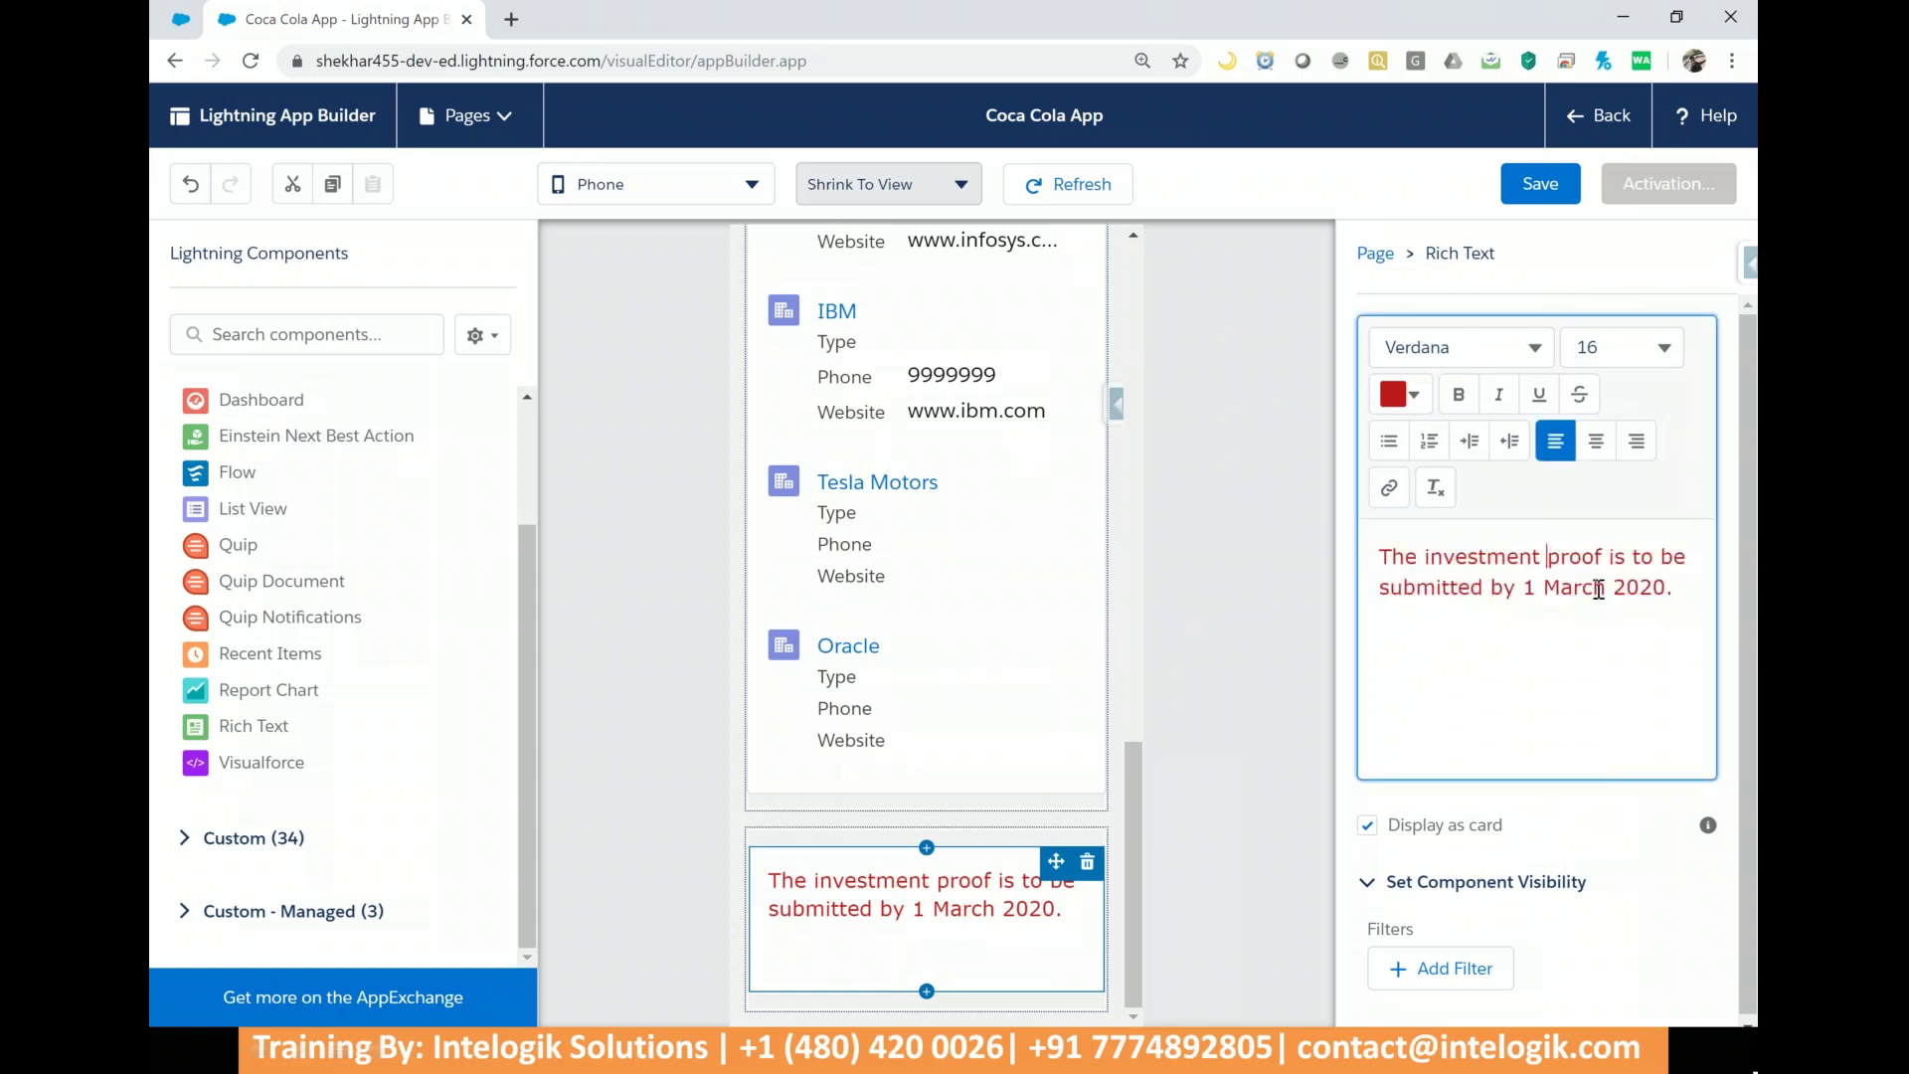
{"action": "left_click", "coordinate": [1427, 639]}
{"action": "left_click", "coordinate": [1391, 488]}
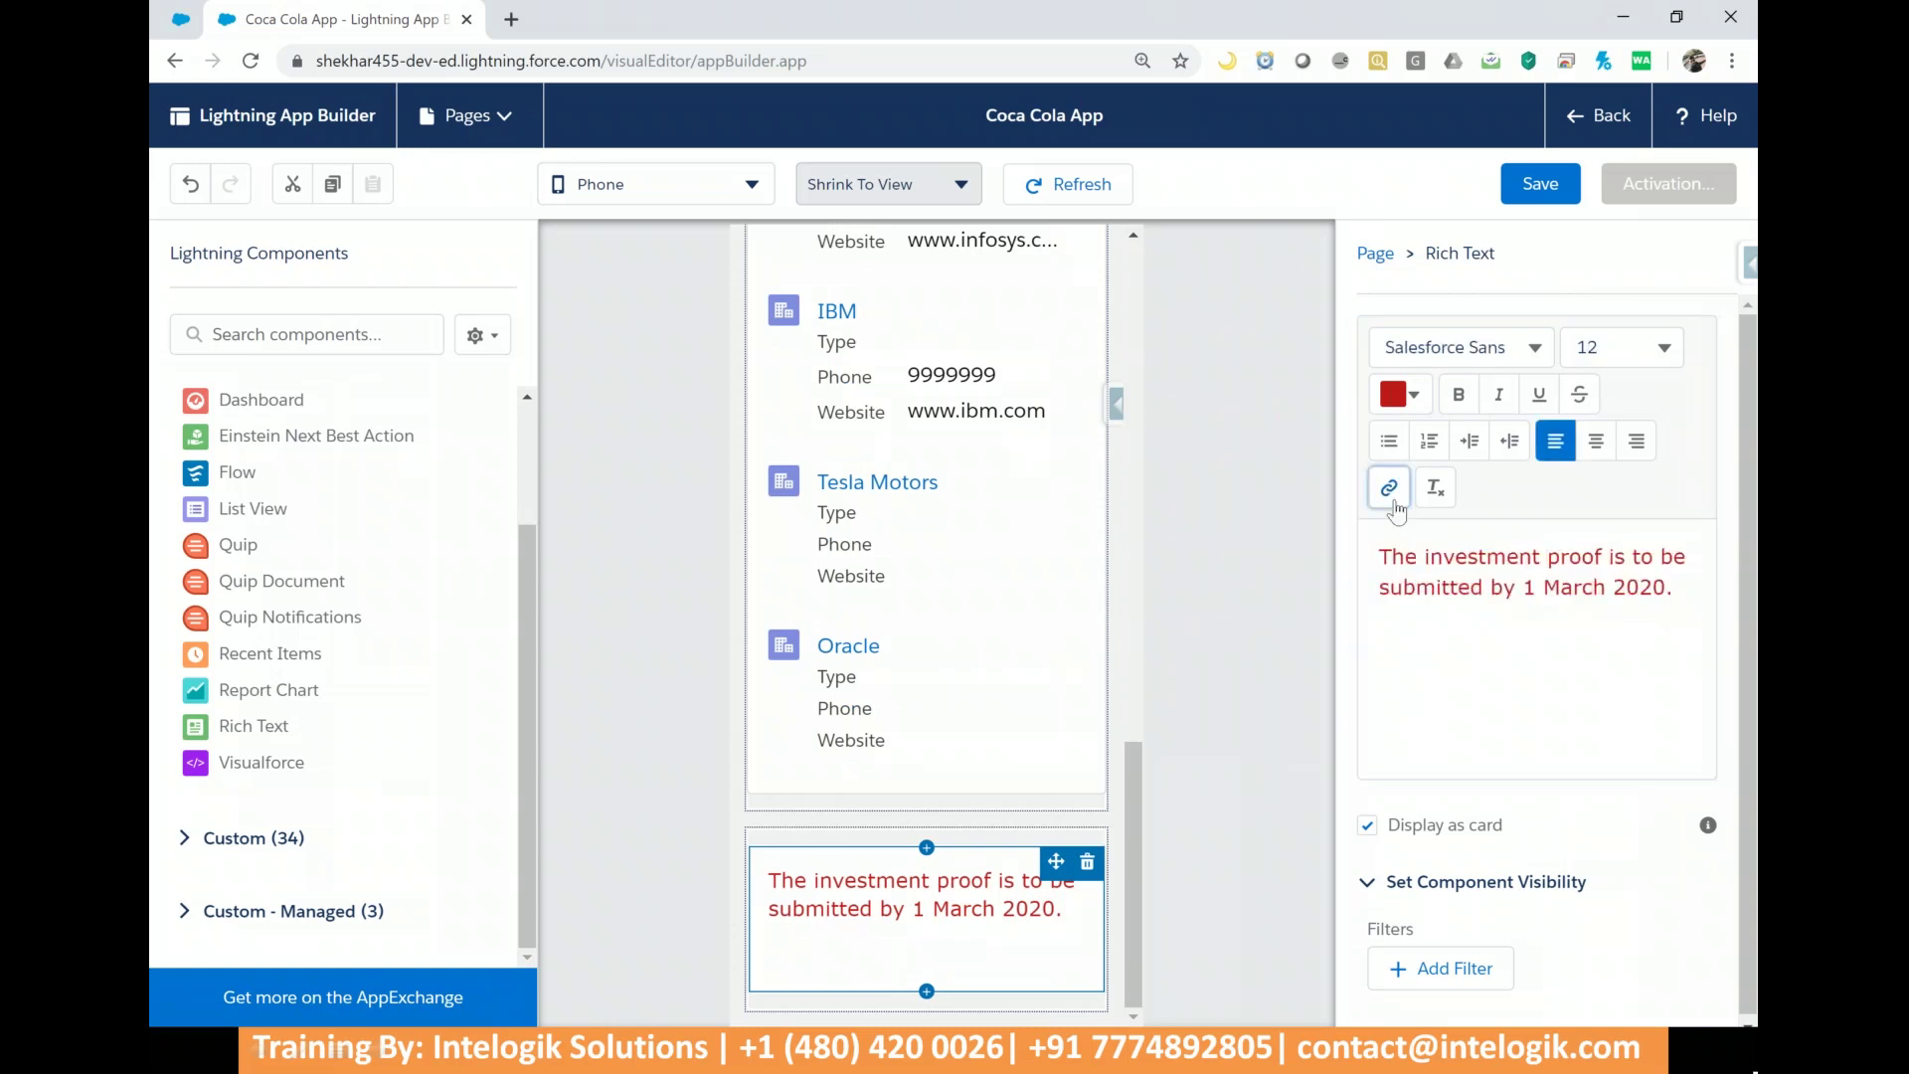
{"action": "left_click", "coordinate": [1500, 610]}
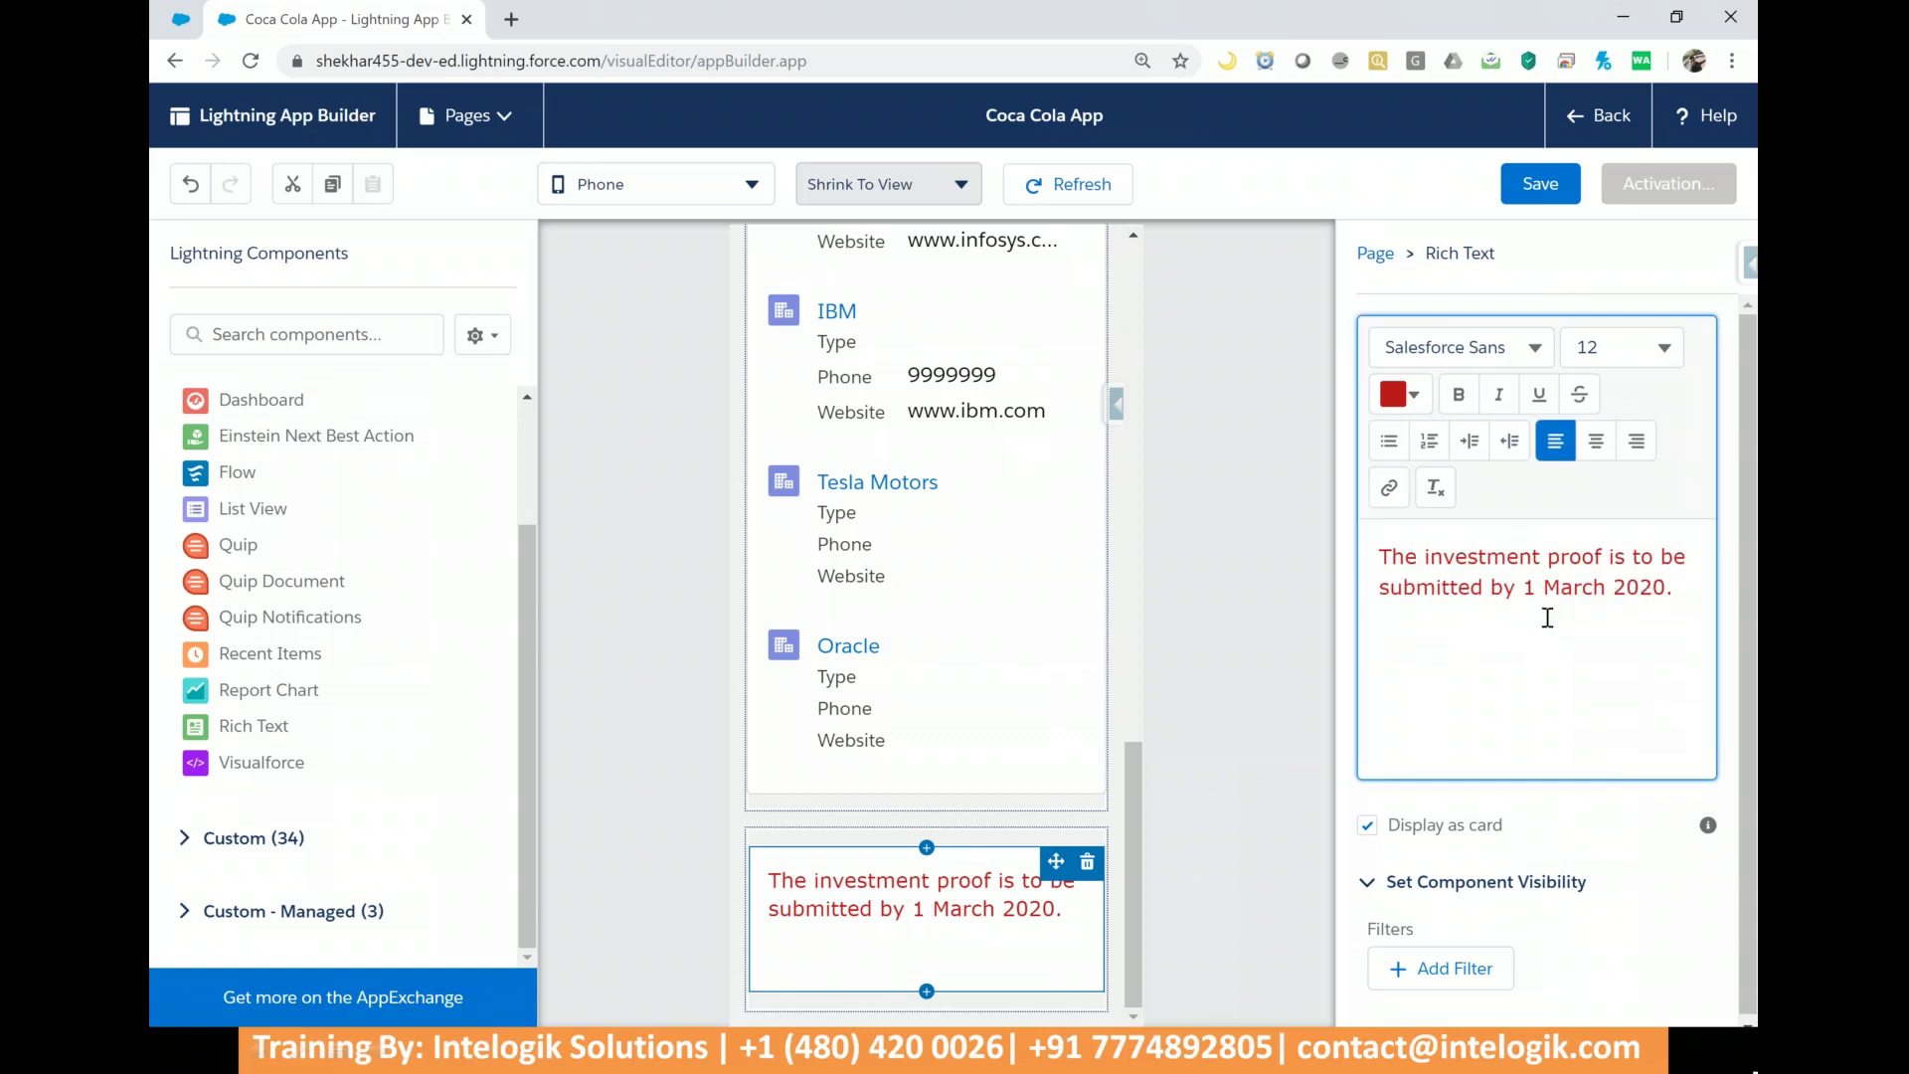
- Type 'From Intelogik.com' and link Intelogik.com to intelogik.com
{"action": "type", "text": "From Intelogik.com"}
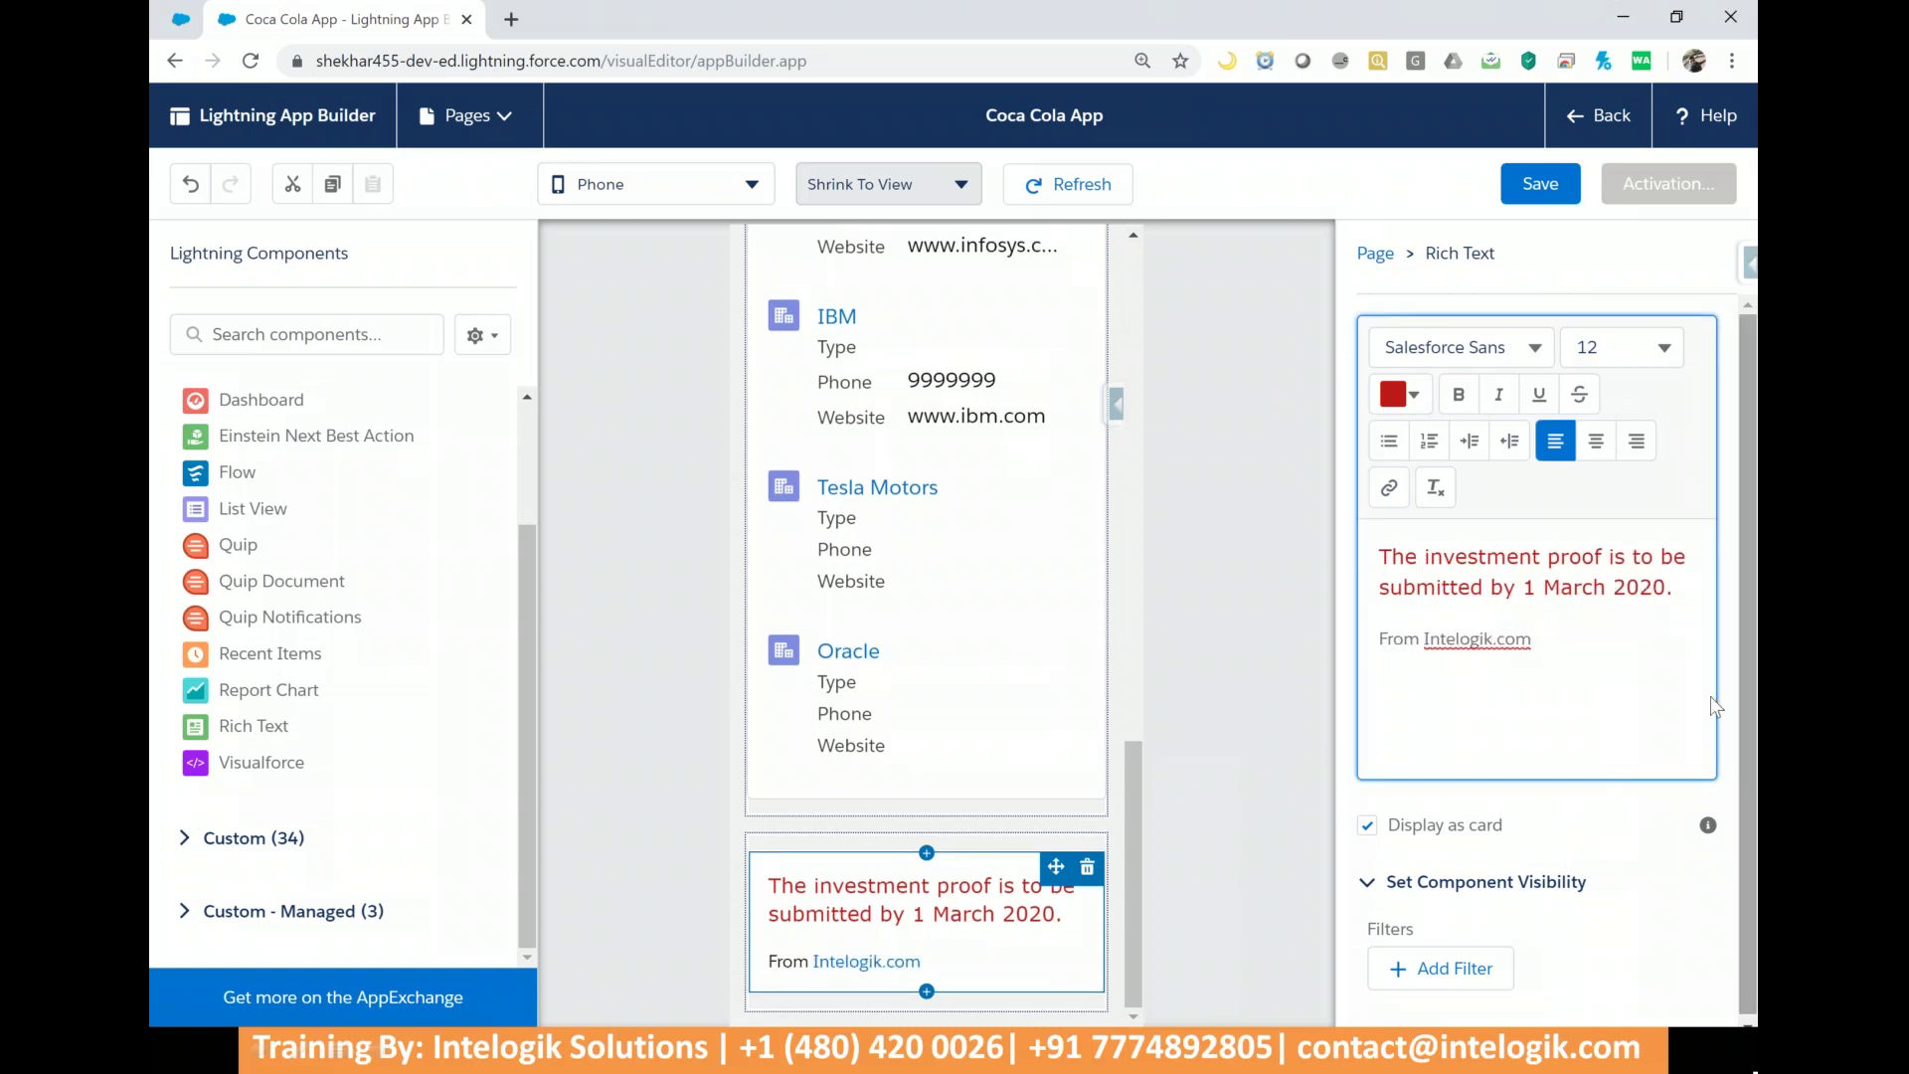
{"action": "left_click_drag", "start_coordinate": [1543, 639], "coordinate": [1437, 644]}
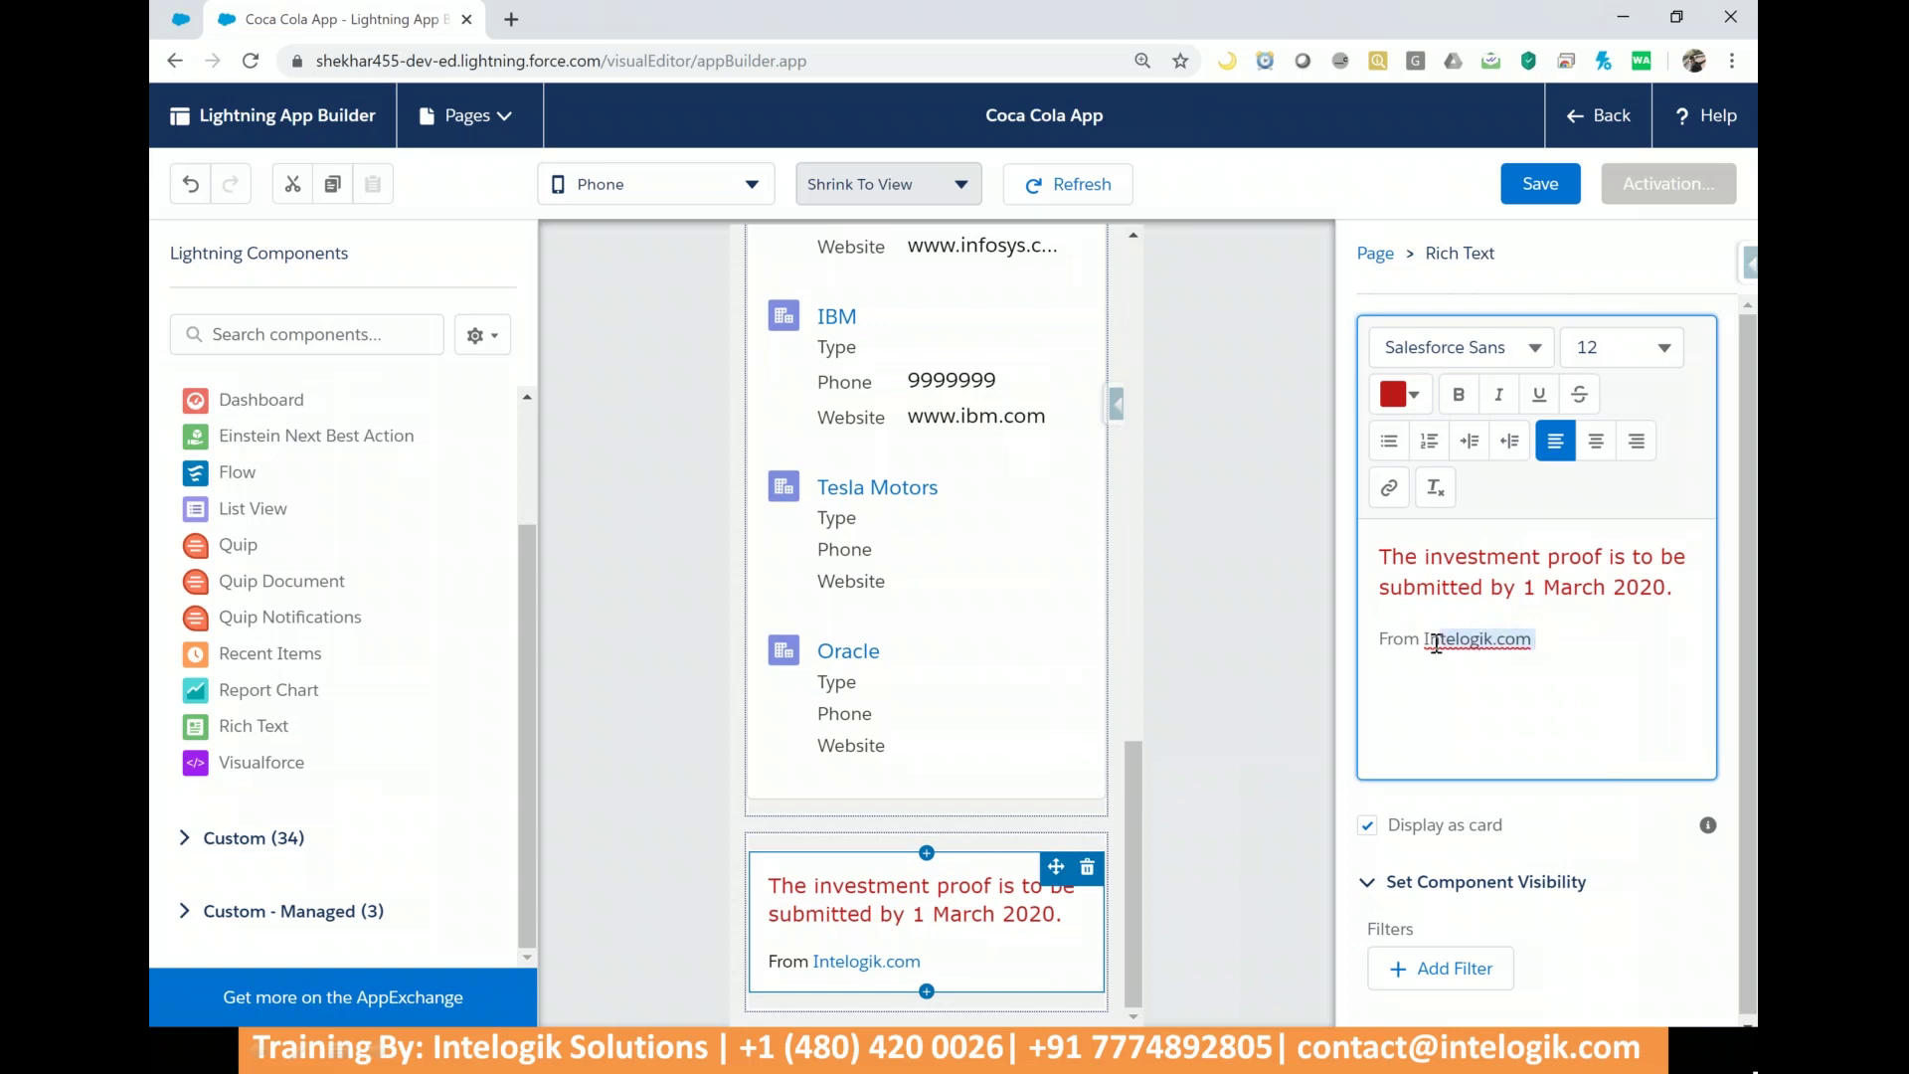
{"action": "left_click", "coordinate": [1392, 487]}
{"action": "type", "text": "intelogil.com"}
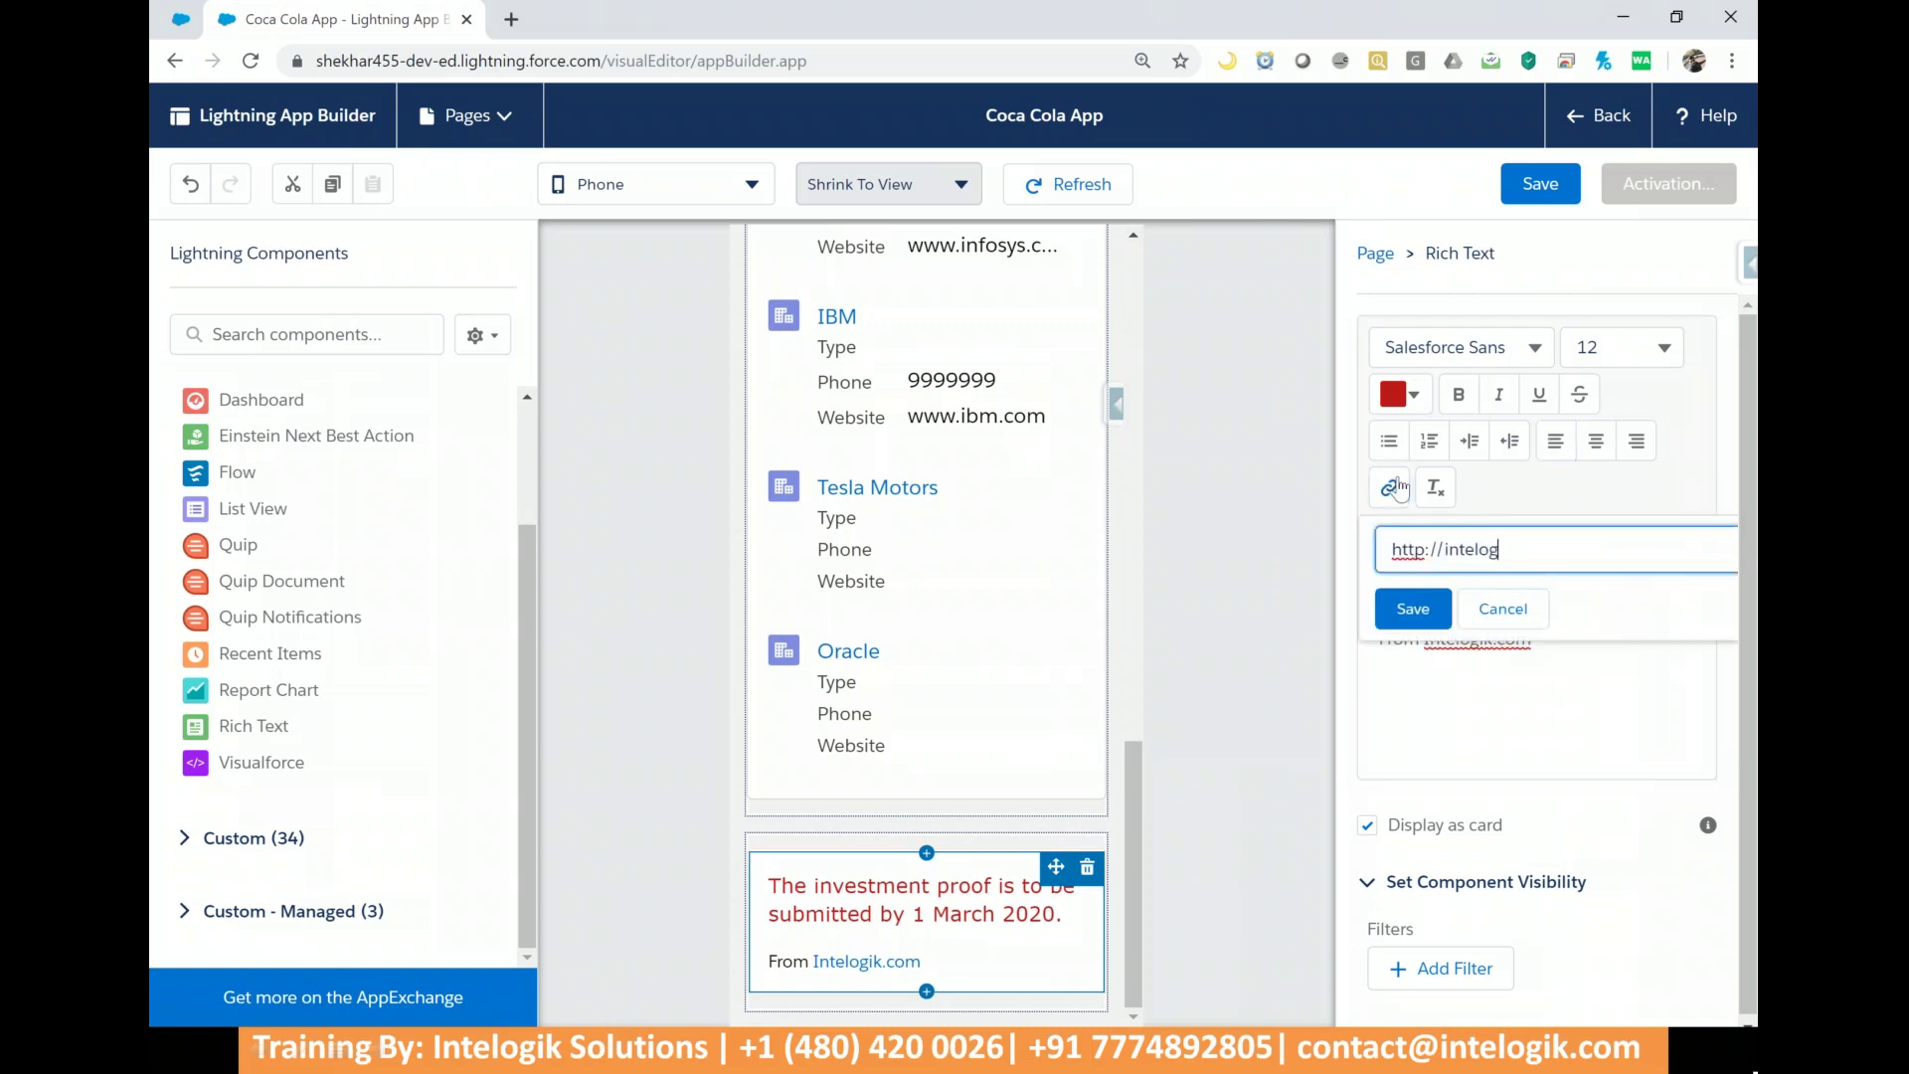
{"action": "key", "text": "BackSpace"}
{"action": "key", "text": "BackSpace"}
{"action": "key", "text": "BackSpace"}
{"action": "key", "text": "BackSpace"}
{"action": "key", "text": "BackSpace"}
{"action": "type", "text": "k.com"}
{"action": "left_click", "coordinate": [1413, 609]}
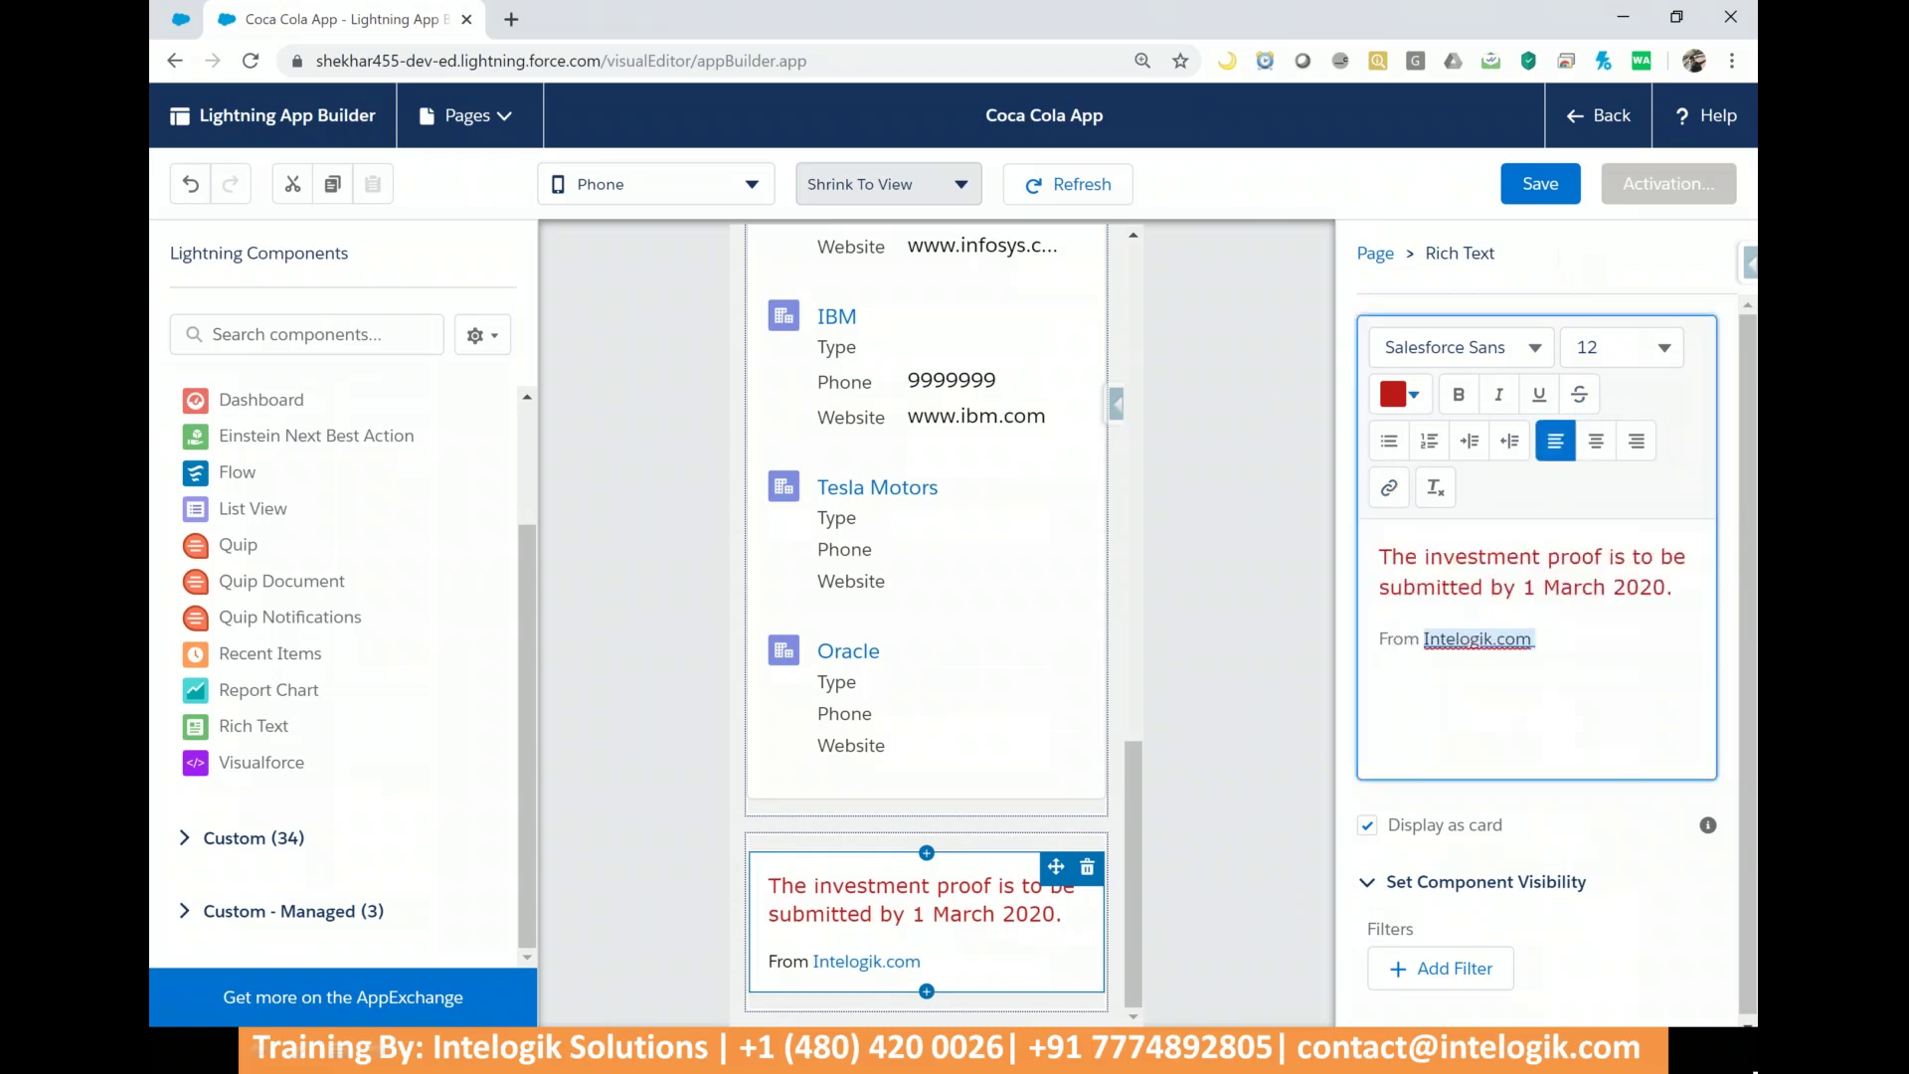
- Keep the rich text displayed as a card, save the Coca Cola App page, and begin activation
{"action": "left_click", "coordinate": [1422, 824]}
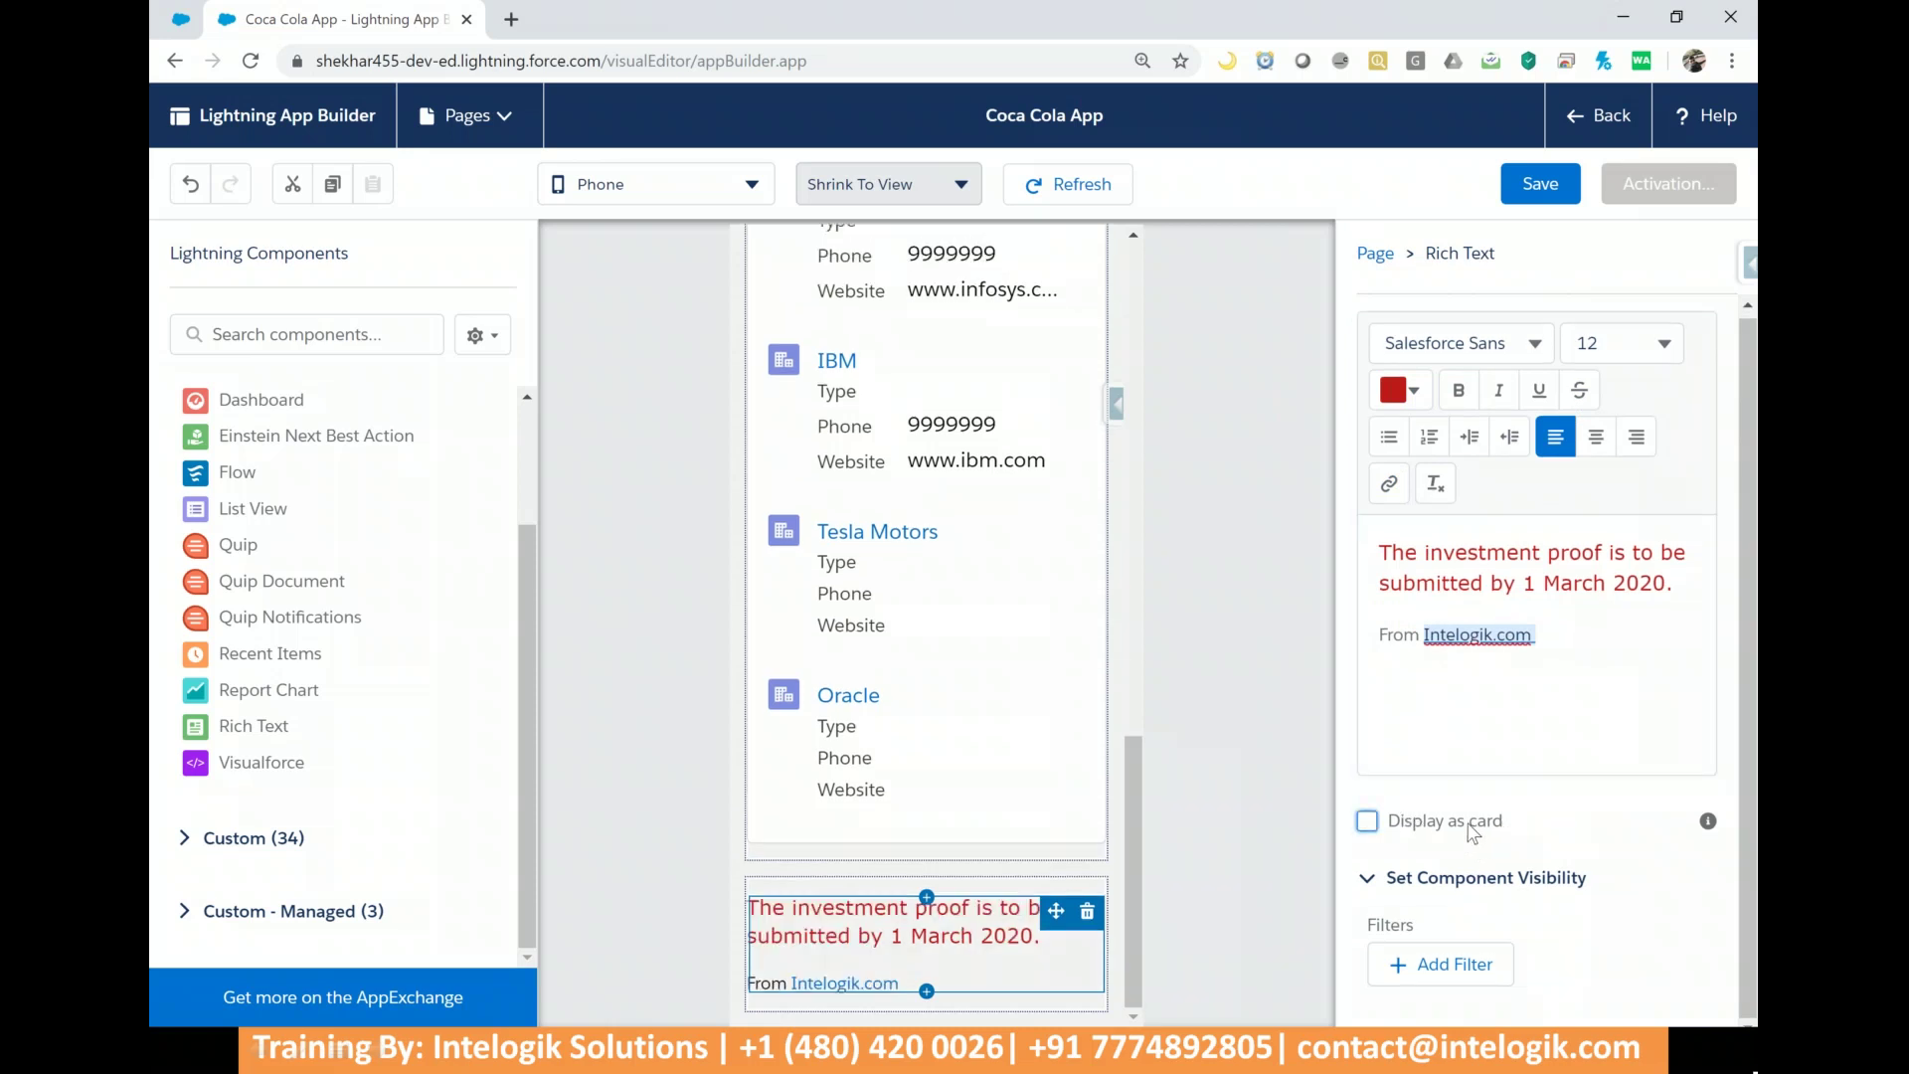
{"action": "left_click", "coordinate": [1454, 823]}
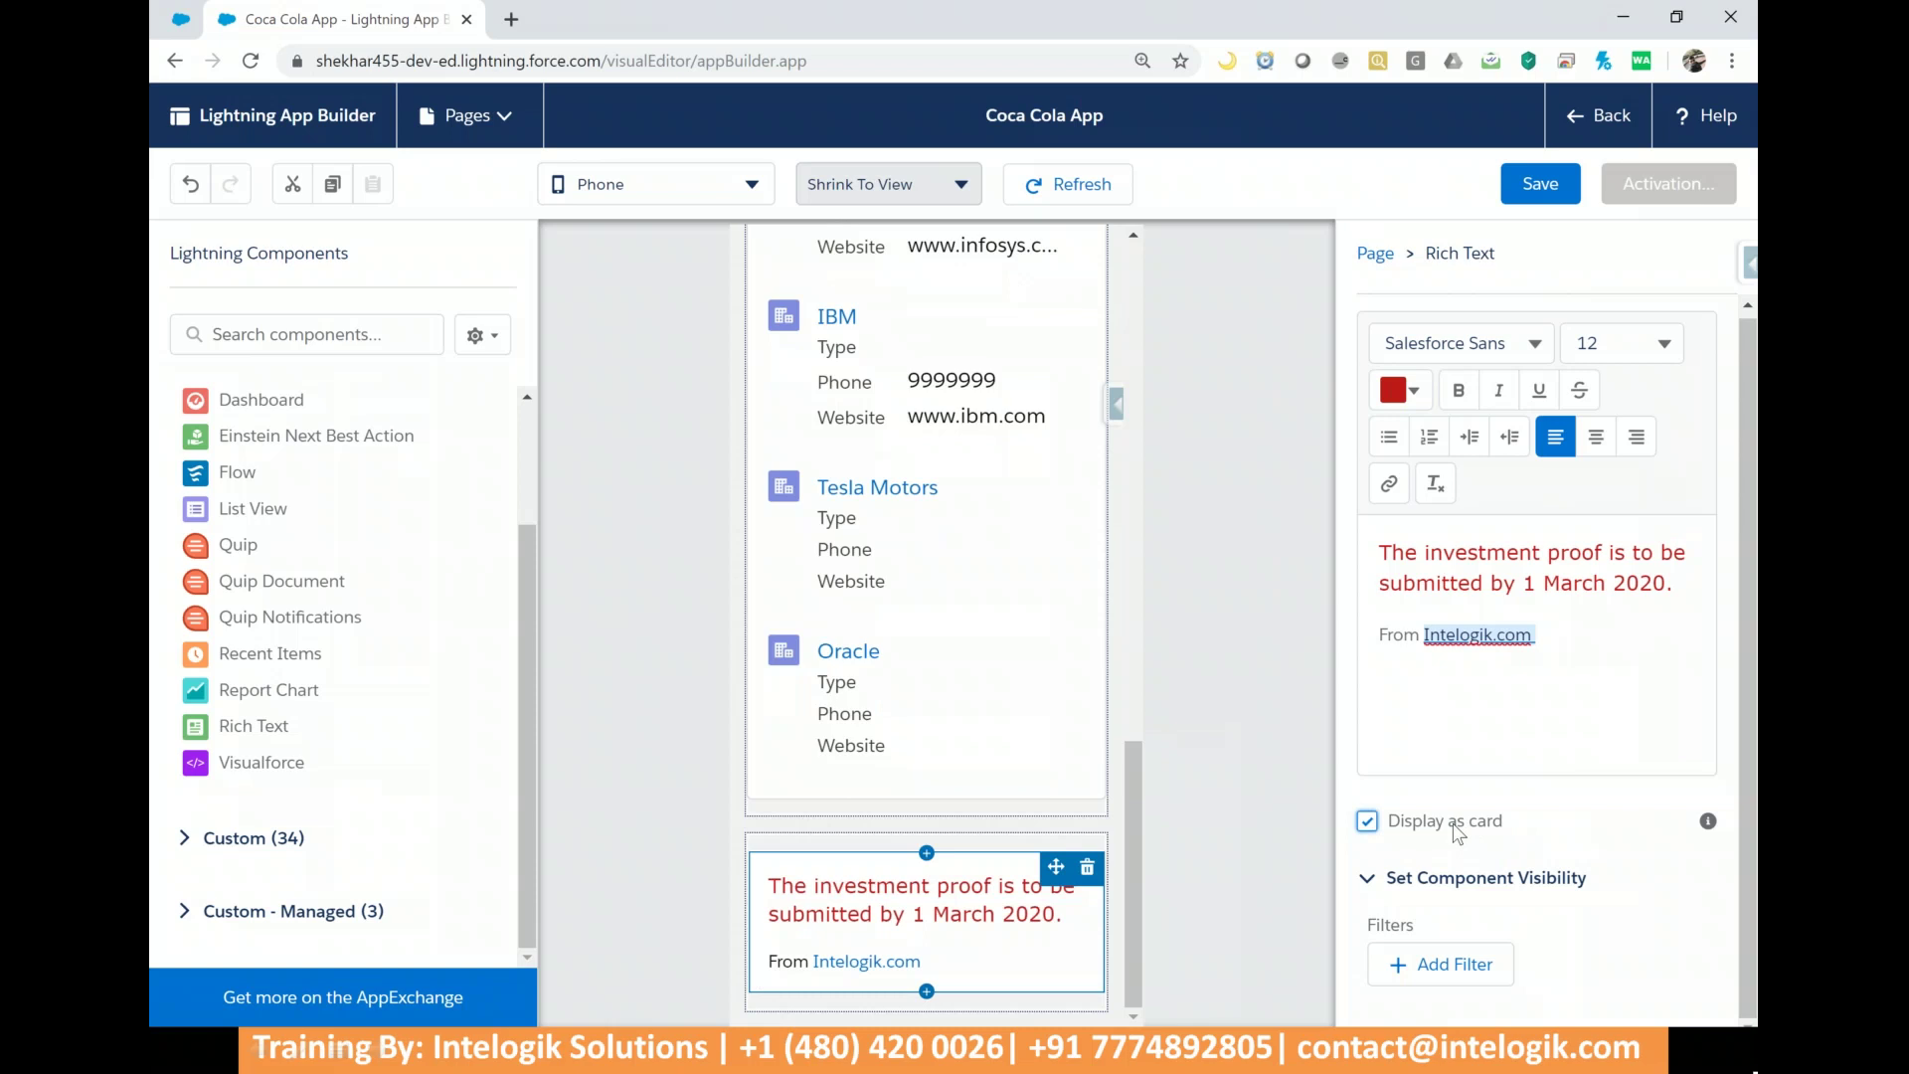
{"action": "left_click", "coordinate": [1540, 184]}
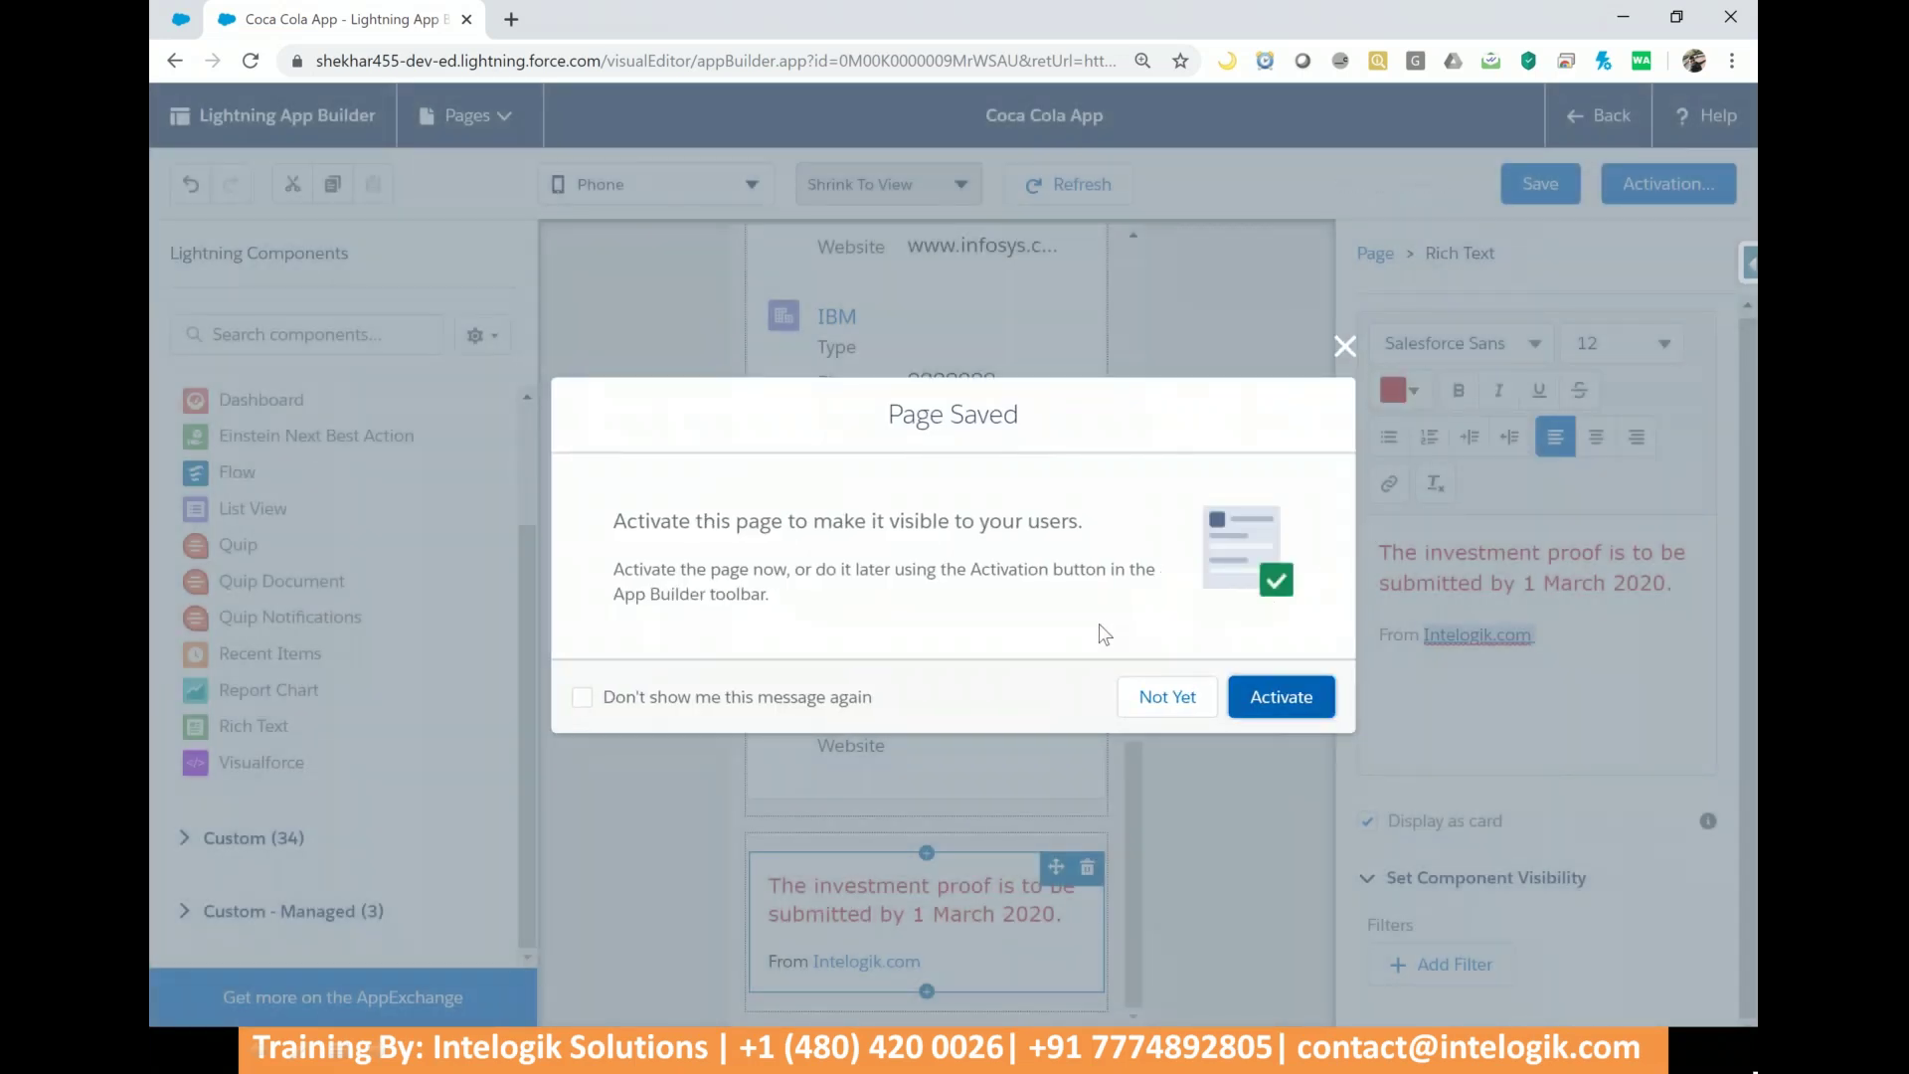
{"action": "left_click", "coordinate": [1307, 696]}
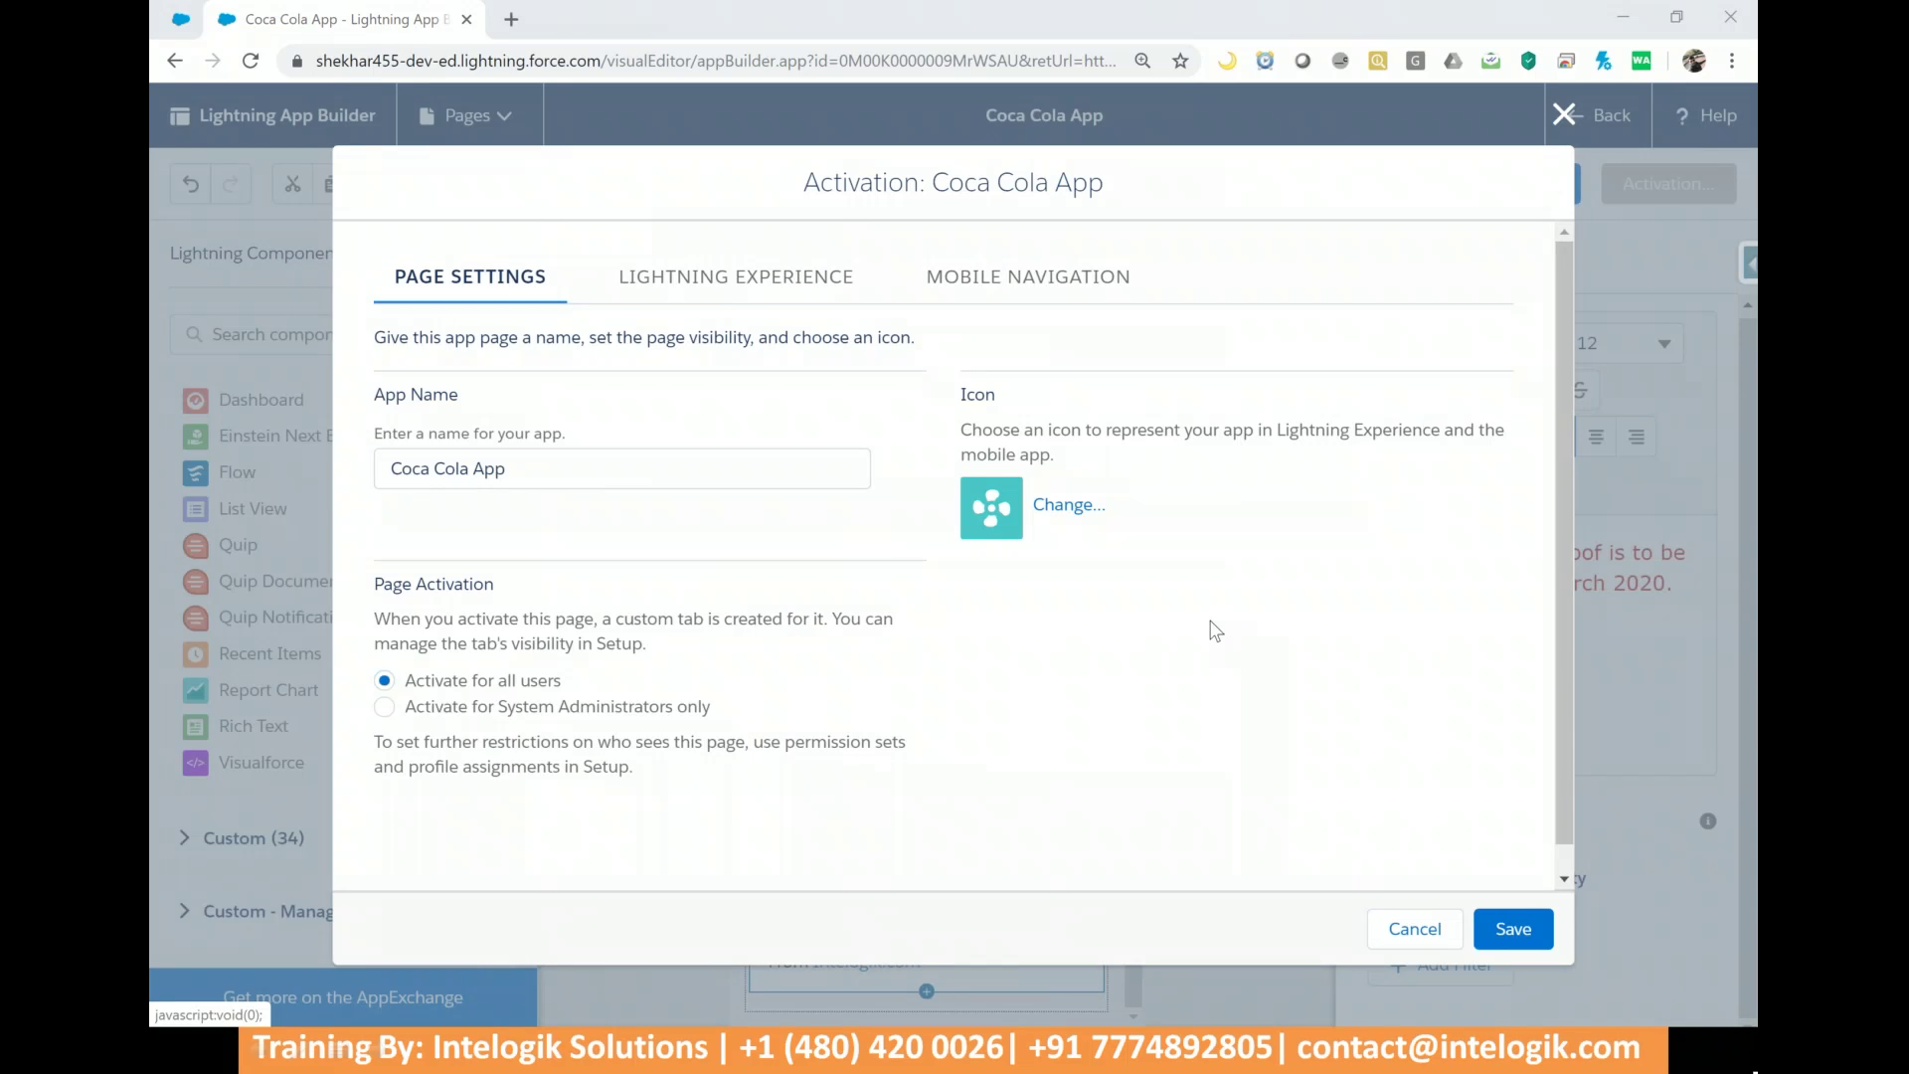
- Highlight the page settings, app name, activation choices and app icon in the Activation dialog
{"action": "mouse_move", "coordinate": [517, 181]}
{"action": "left_mouse_down"}
{"action": "mouse_move", "coordinate": [373, 340]}
{"action": "mouse_move", "coordinate": [502, 189]}
{"action": "left_mouse_up"}
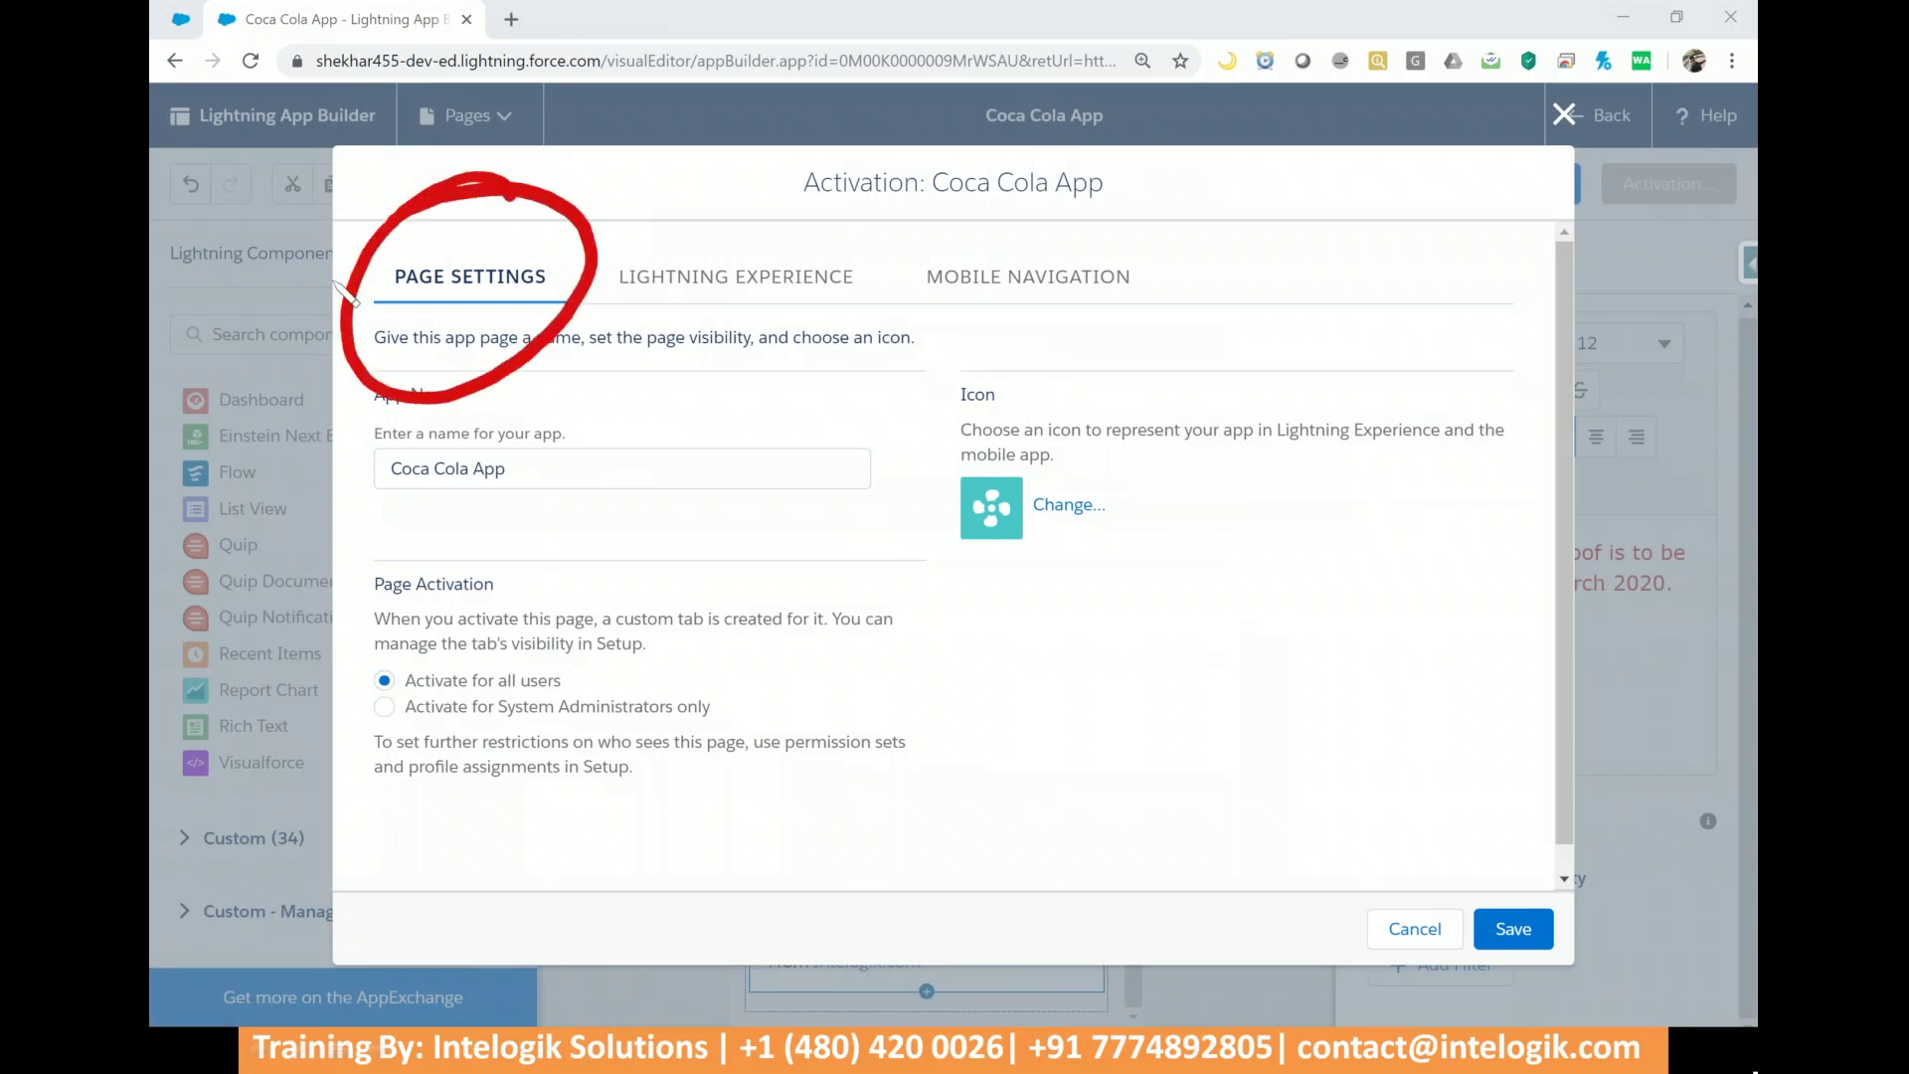
{"action": "mouse_move", "coordinate": [428, 396]}
{"action": "left_mouse_down"}
{"action": "mouse_move", "coordinate": [597, 363]}
{"action": "mouse_move", "coordinate": [360, 473]}
{"action": "left_mouse_up"}
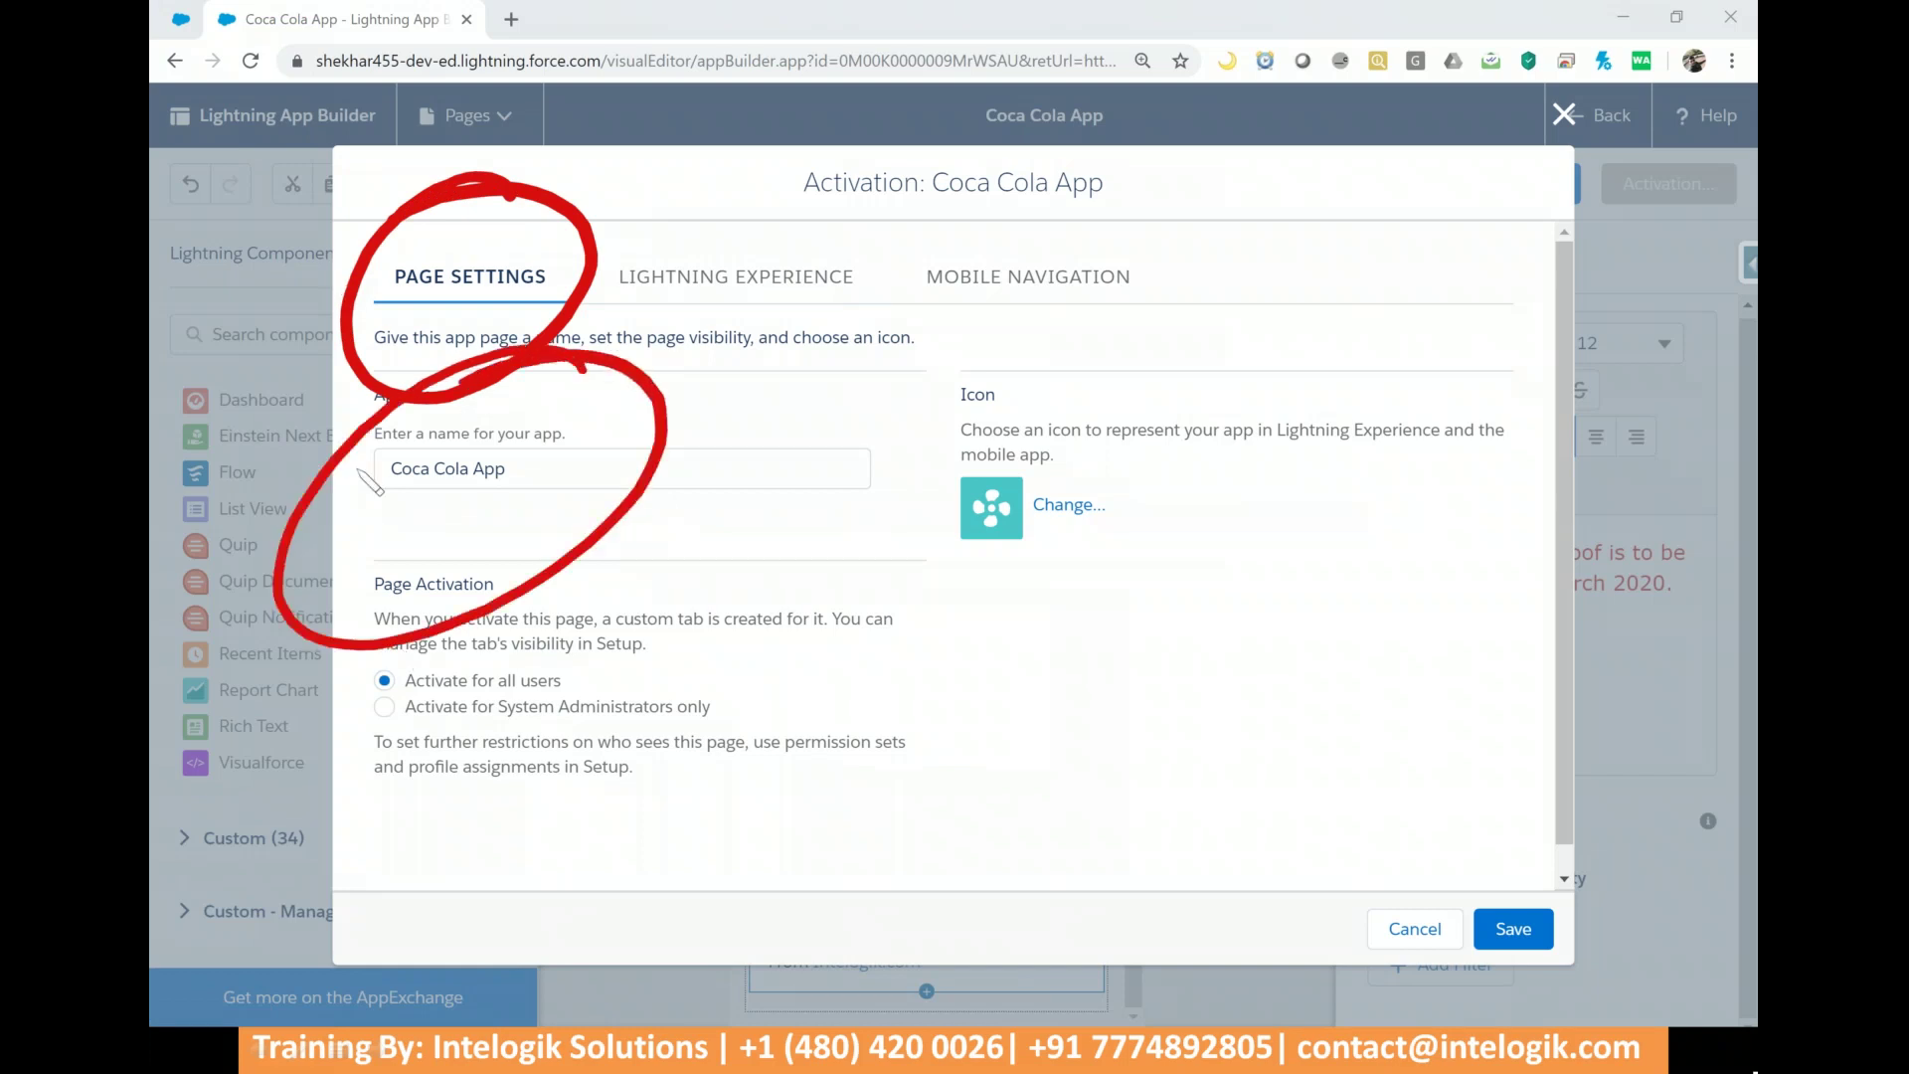
{"action": "mouse_move", "coordinate": [696, 636]}
{"action": "left_mouse_down"}
{"action": "mouse_move", "coordinate": [392, 886]}
{"action": "mouse_move", "coordinate": [537, 621]}
{"action": "left_mouse_up"}
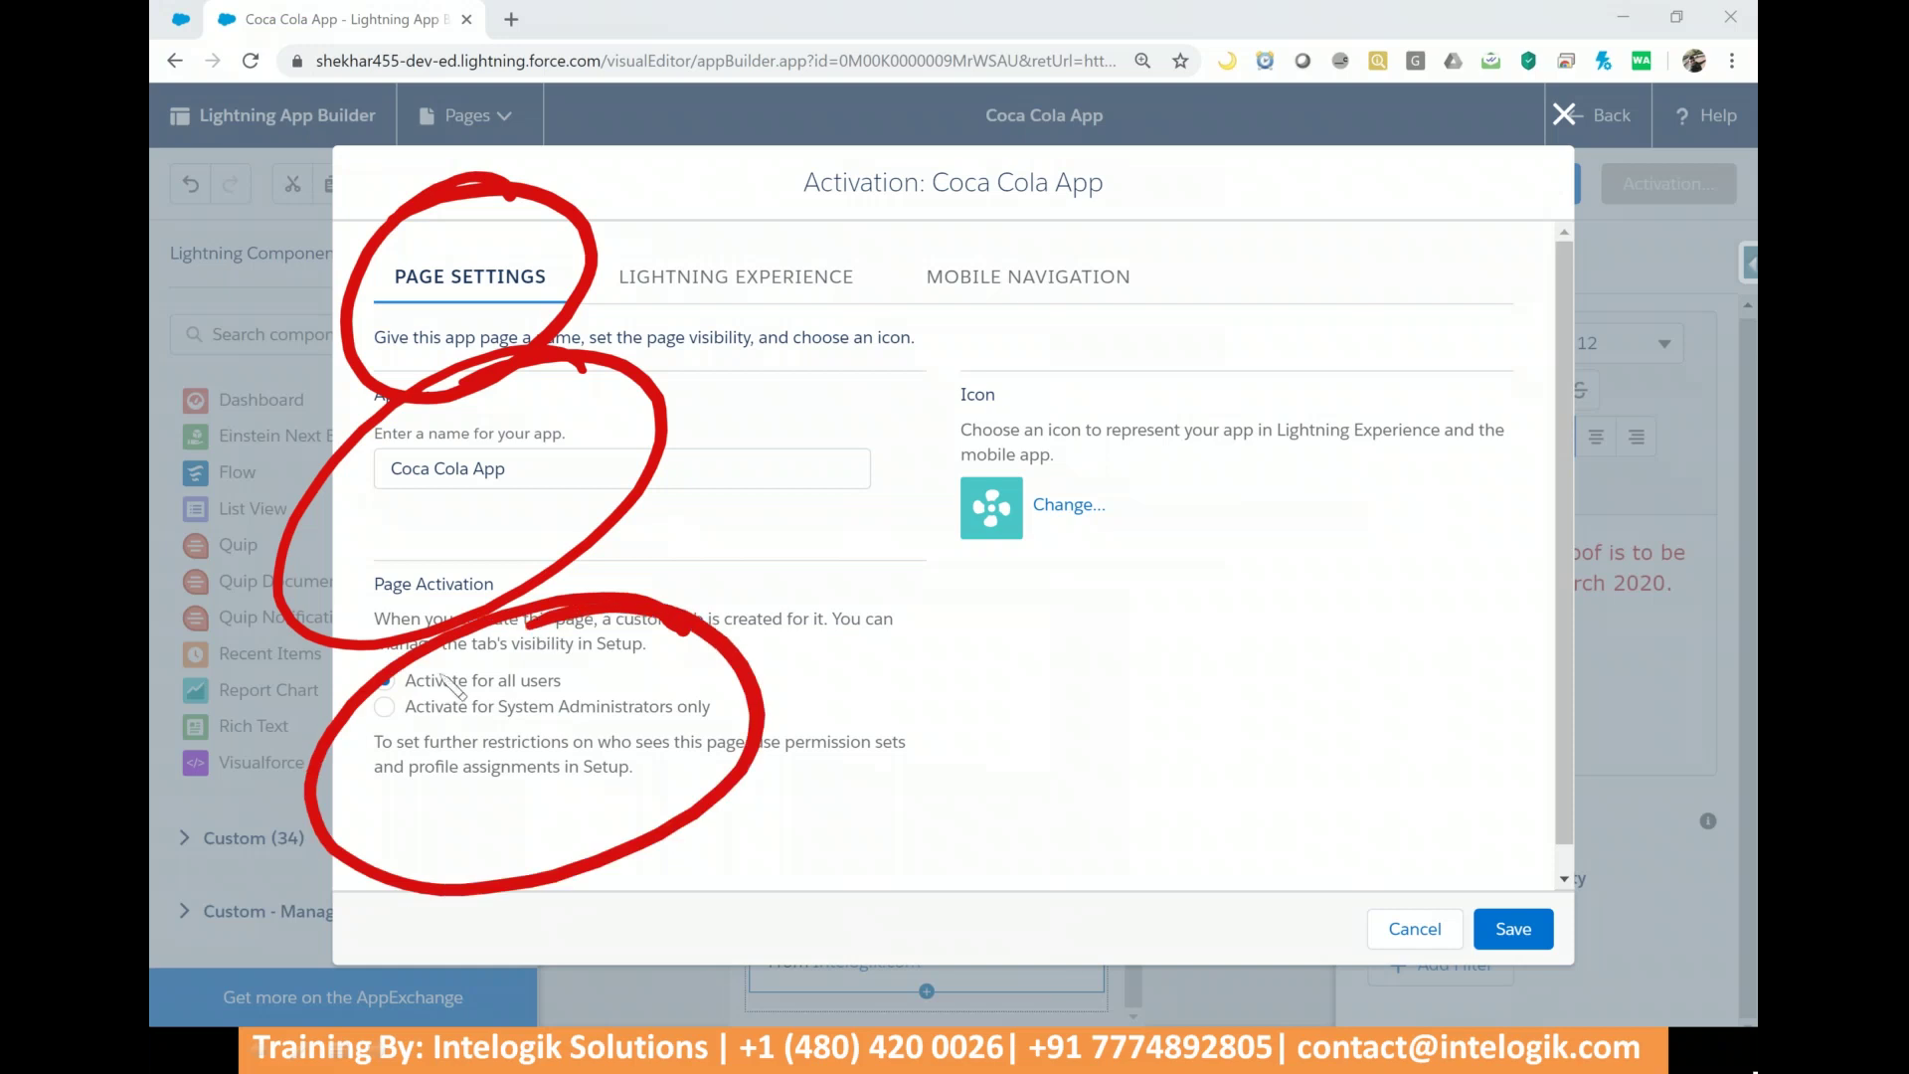
{"action": "mouse_move", "coordinate": [1183, 370]}
{"action": "left_mouse_down"}
{"action": "mouse_move", "coordinate": [931, 487]}
{"action": "mouse_move", "coordinate": [1178, 358]}
{"action": "left_mouse_up"}
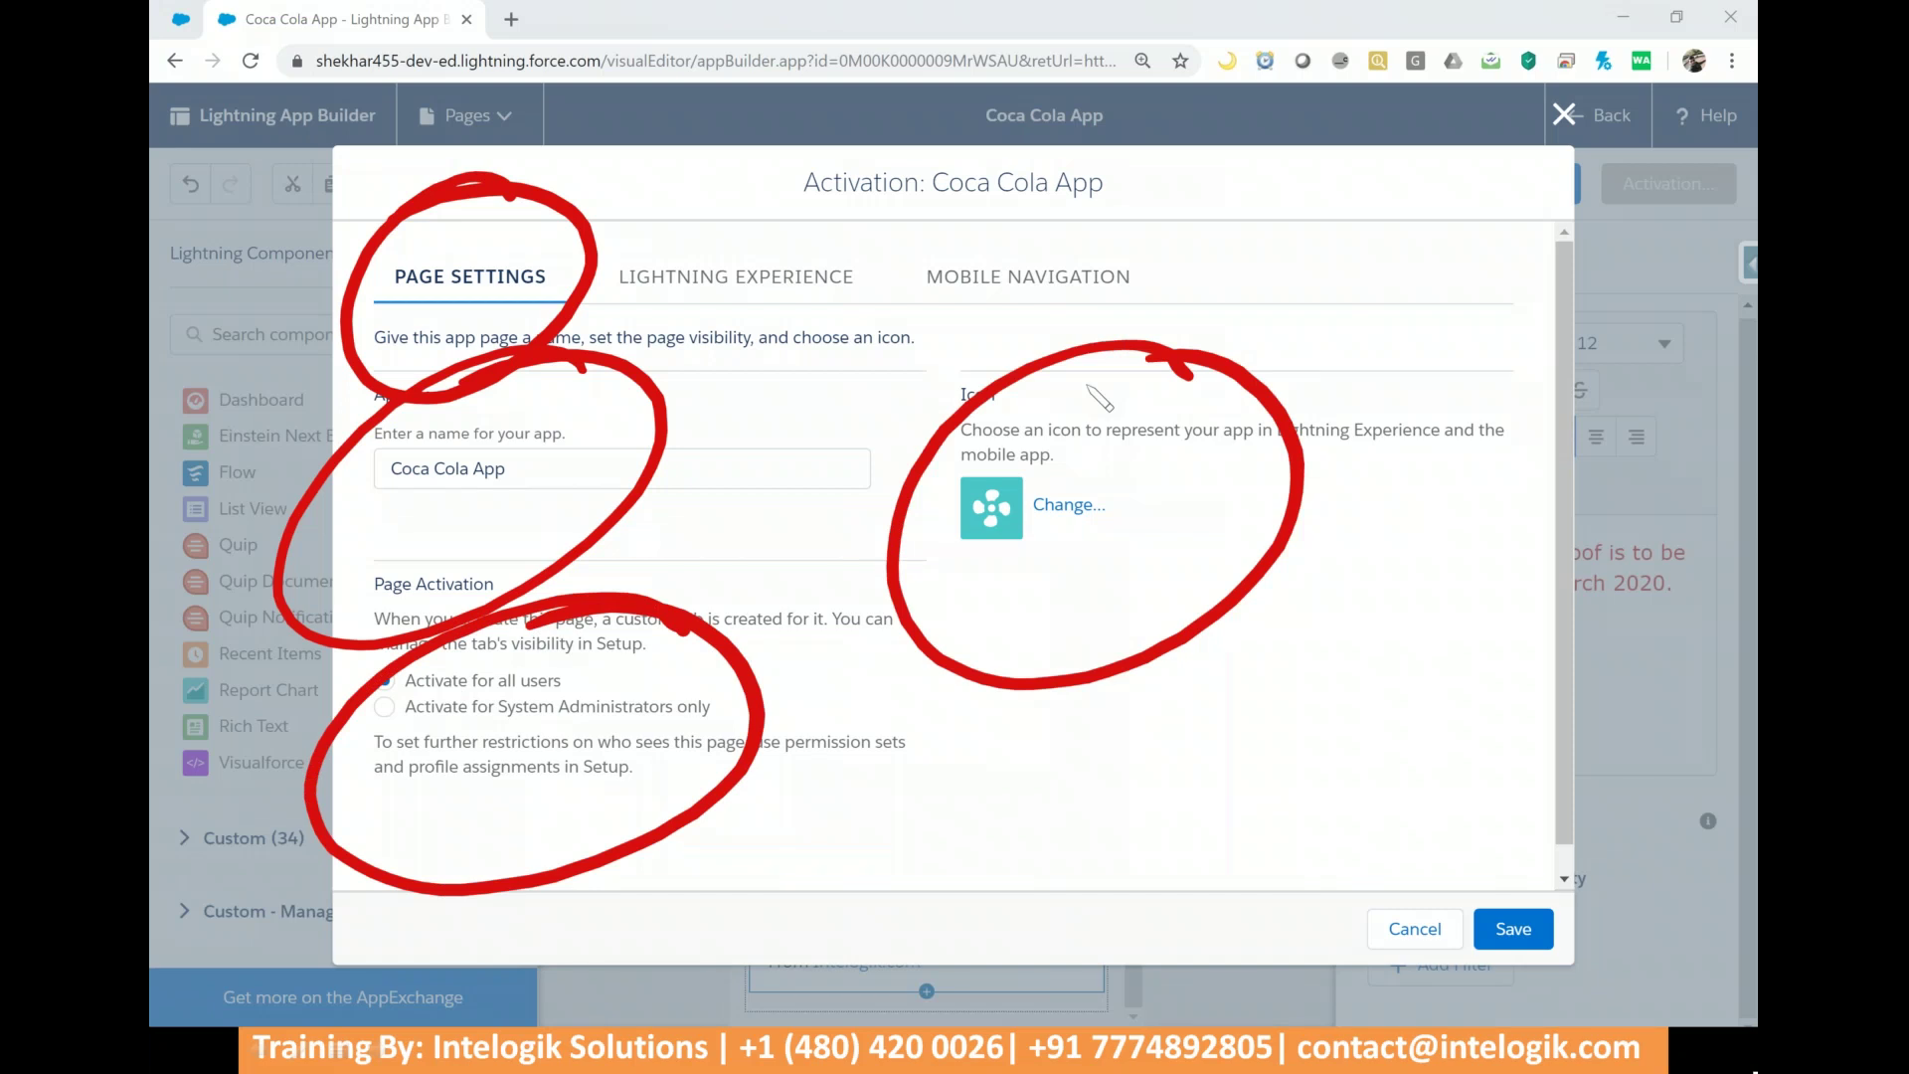
{"action": "key", "text": "Escape"}
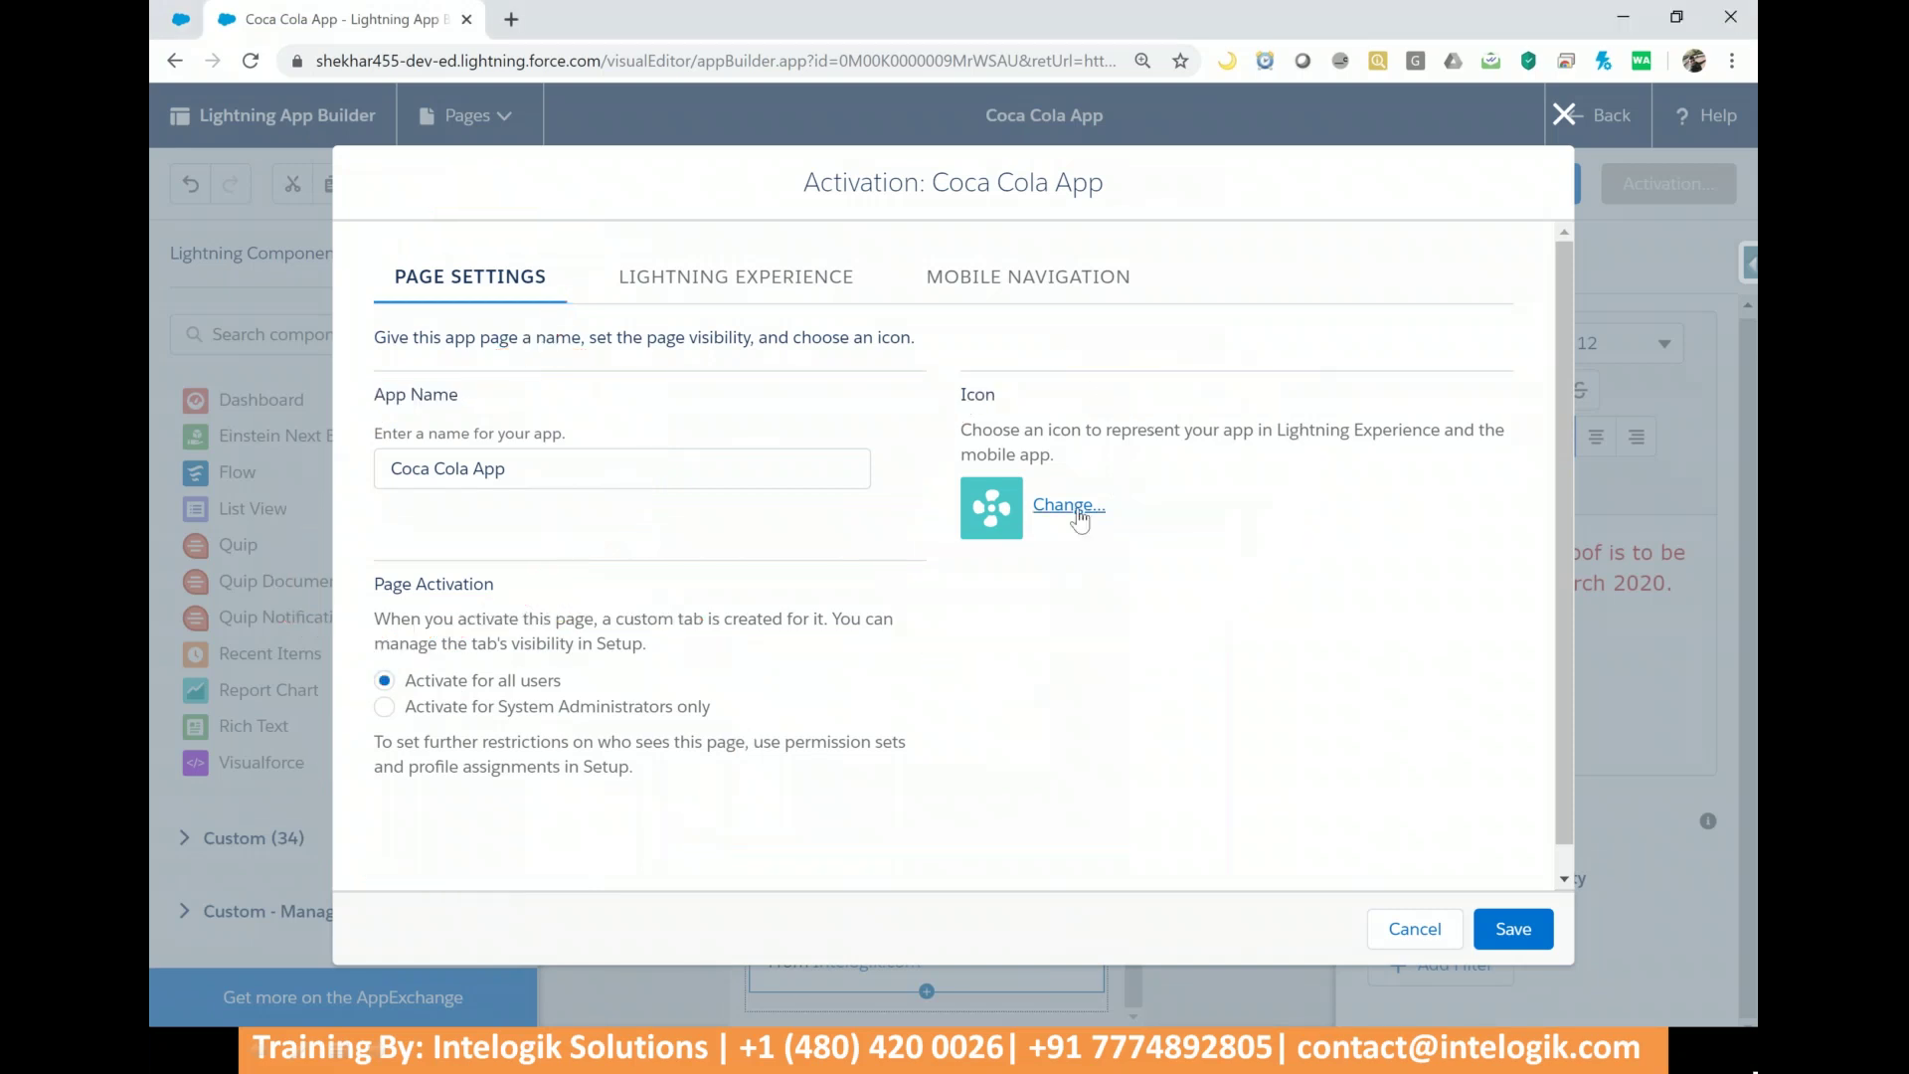
- Change the Coca Cola App icon to the teal airplane
{"action": "left_click", "coordinate": [1079, 517]}
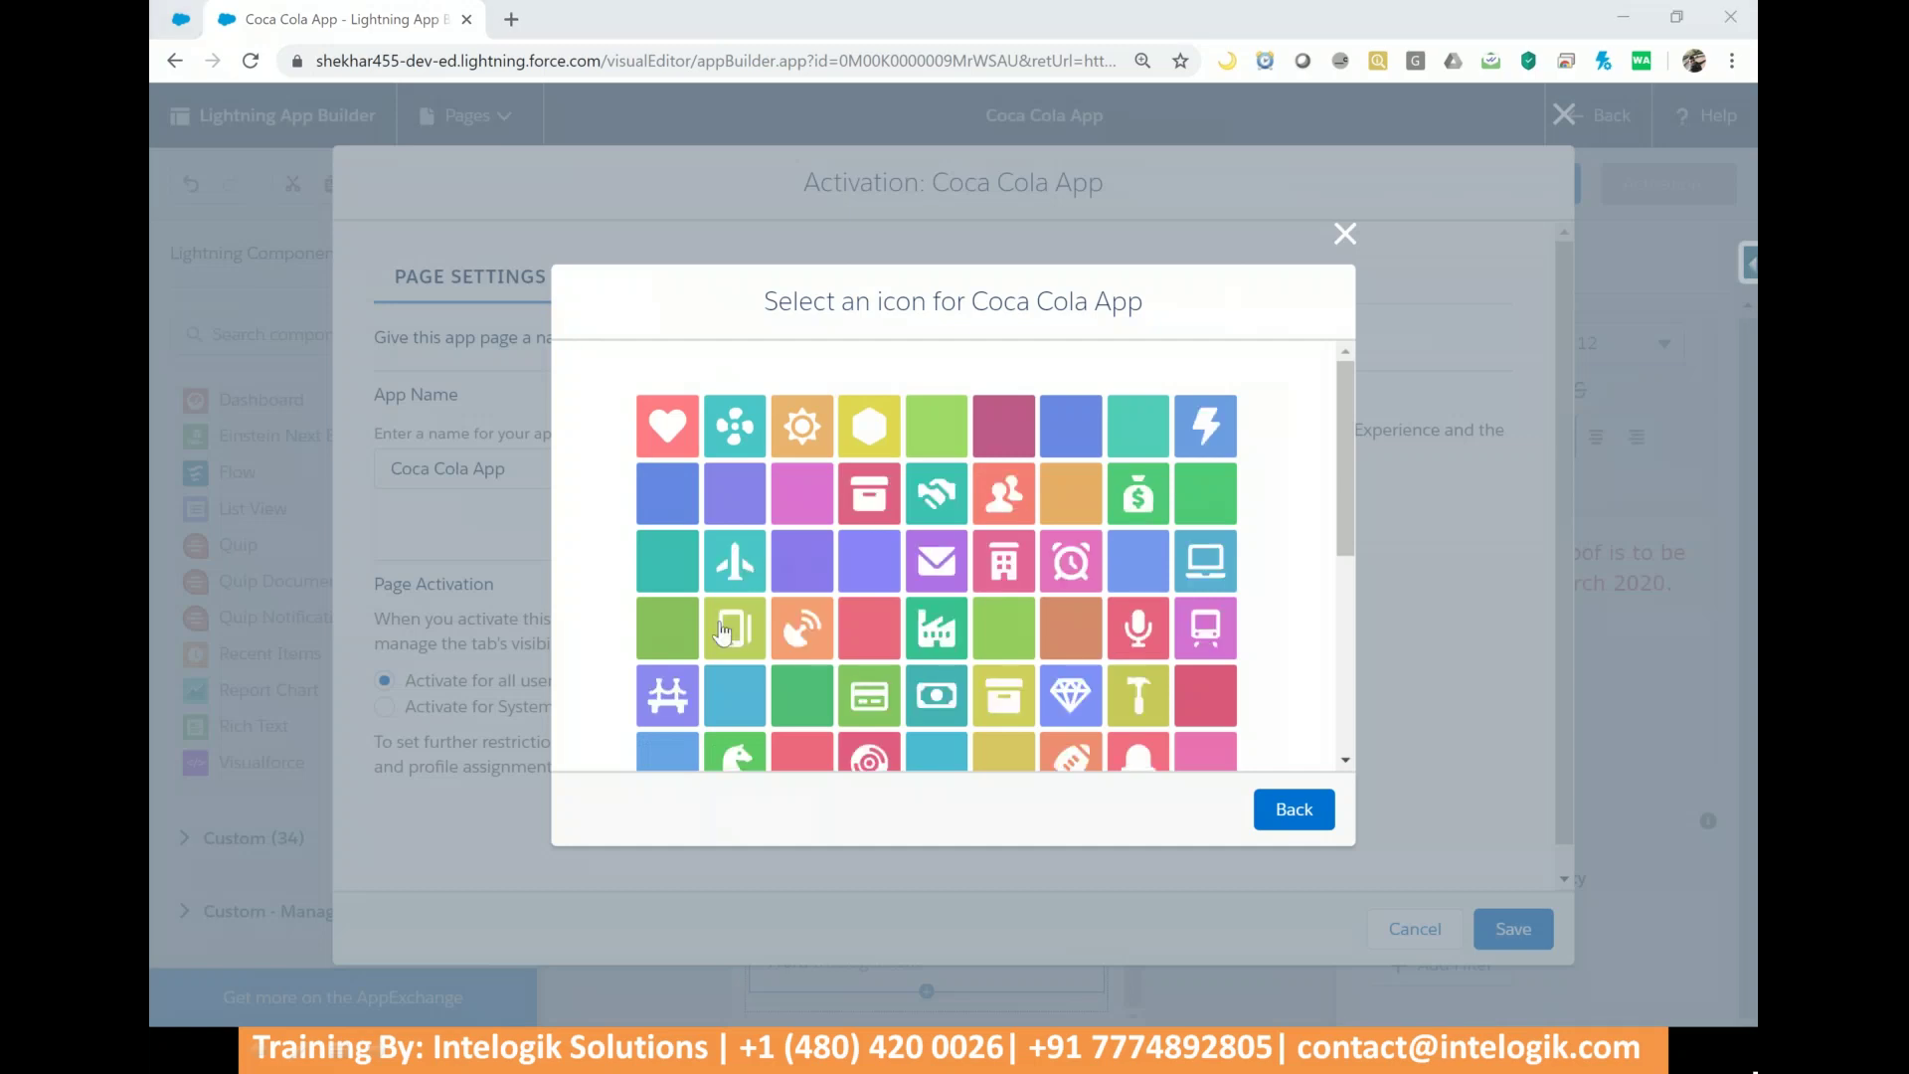
{"action": "left_click", "coordinate": [741, 575]}
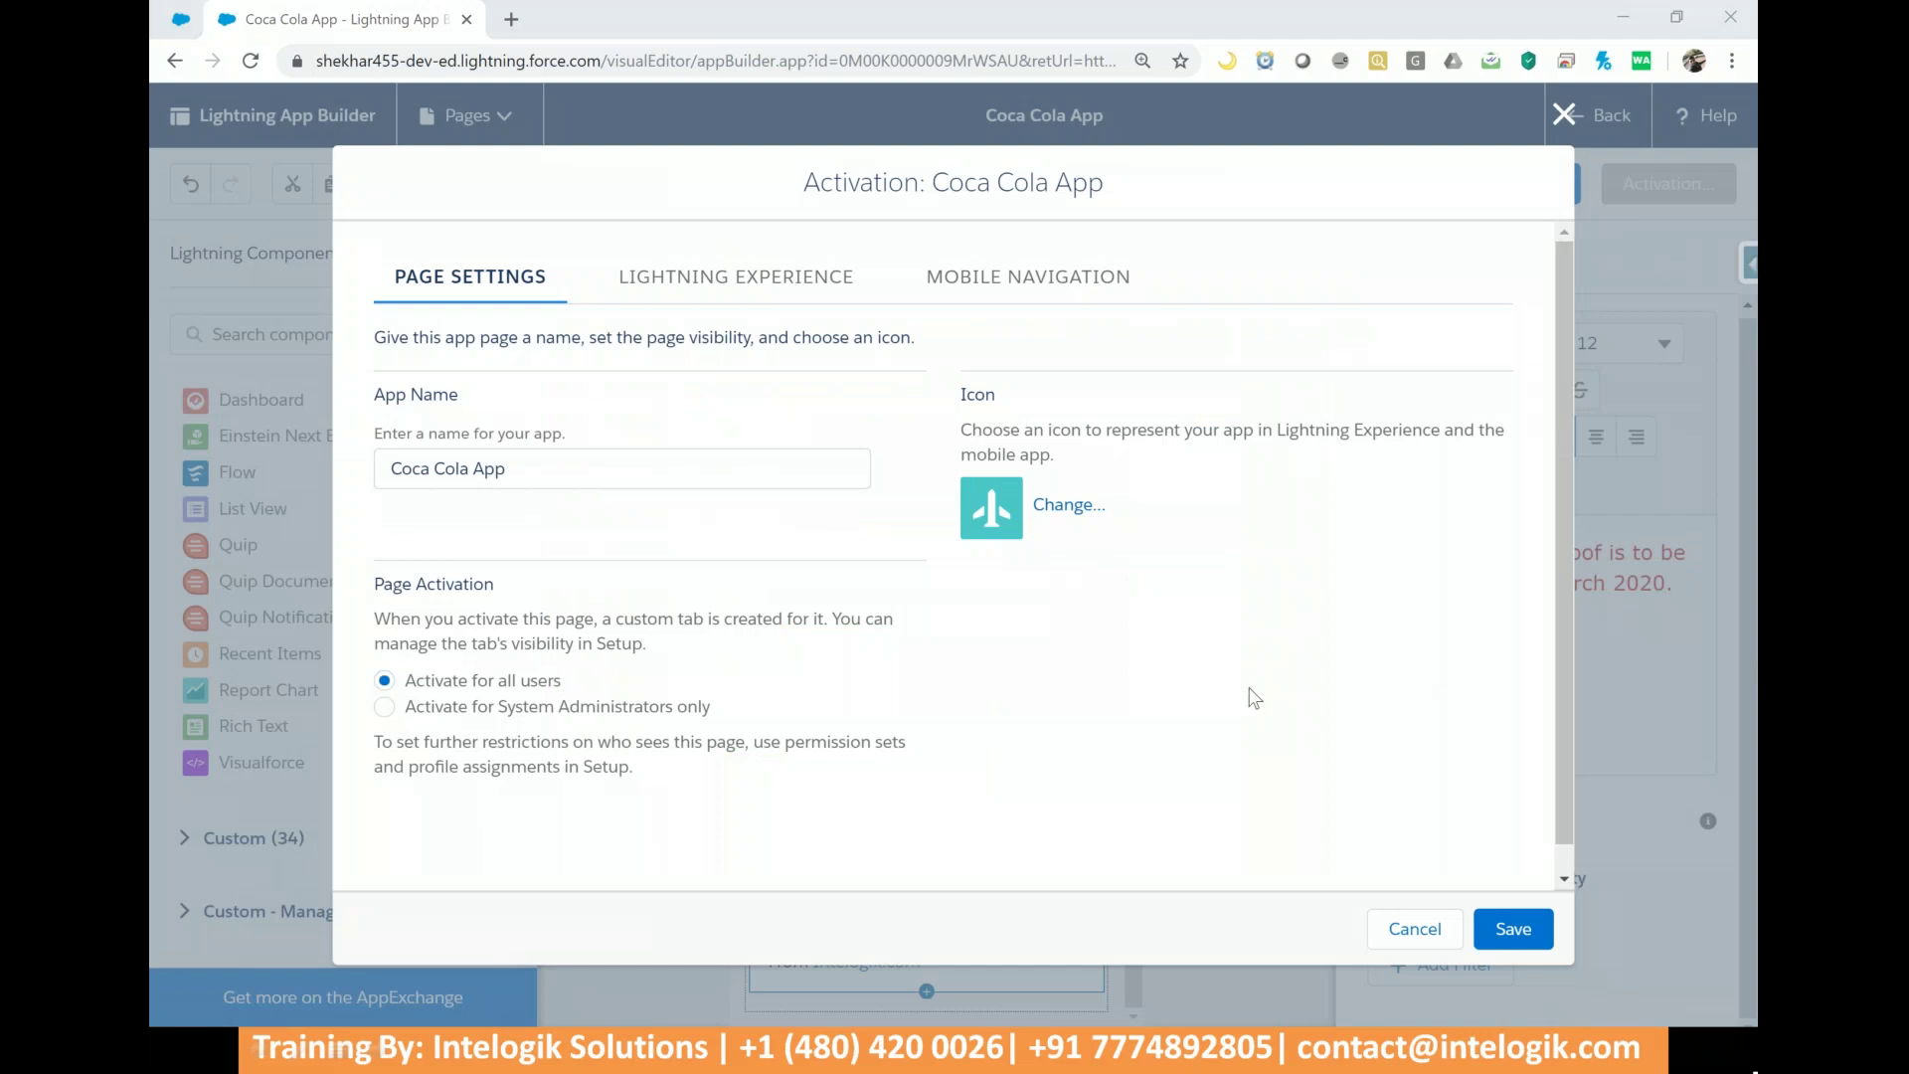
{"action": "left_click", "coordinate": [736, 278]}
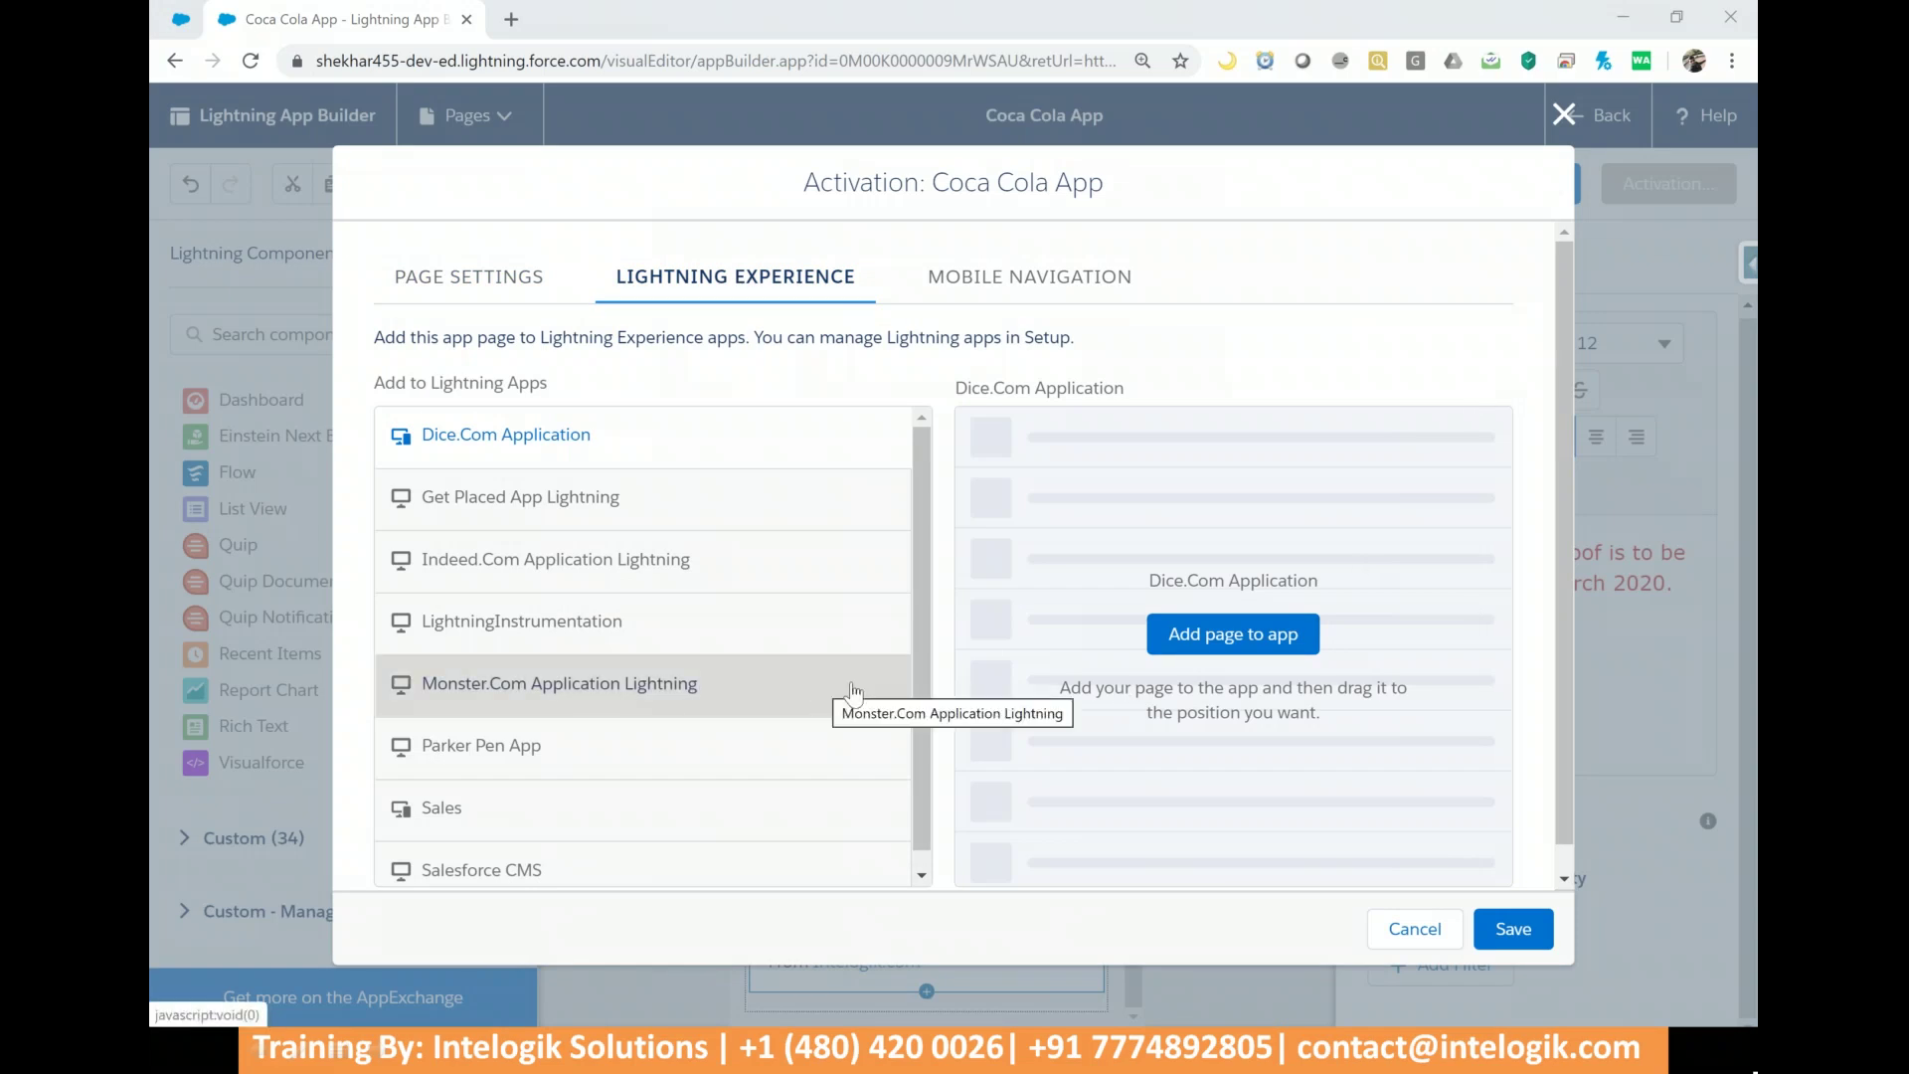
- Add Coca Cola App to Dice.Com Application, highlighting its place after Dice.Com Job Forms
{"action": "left_click", "coordinate": [1234, 648]}
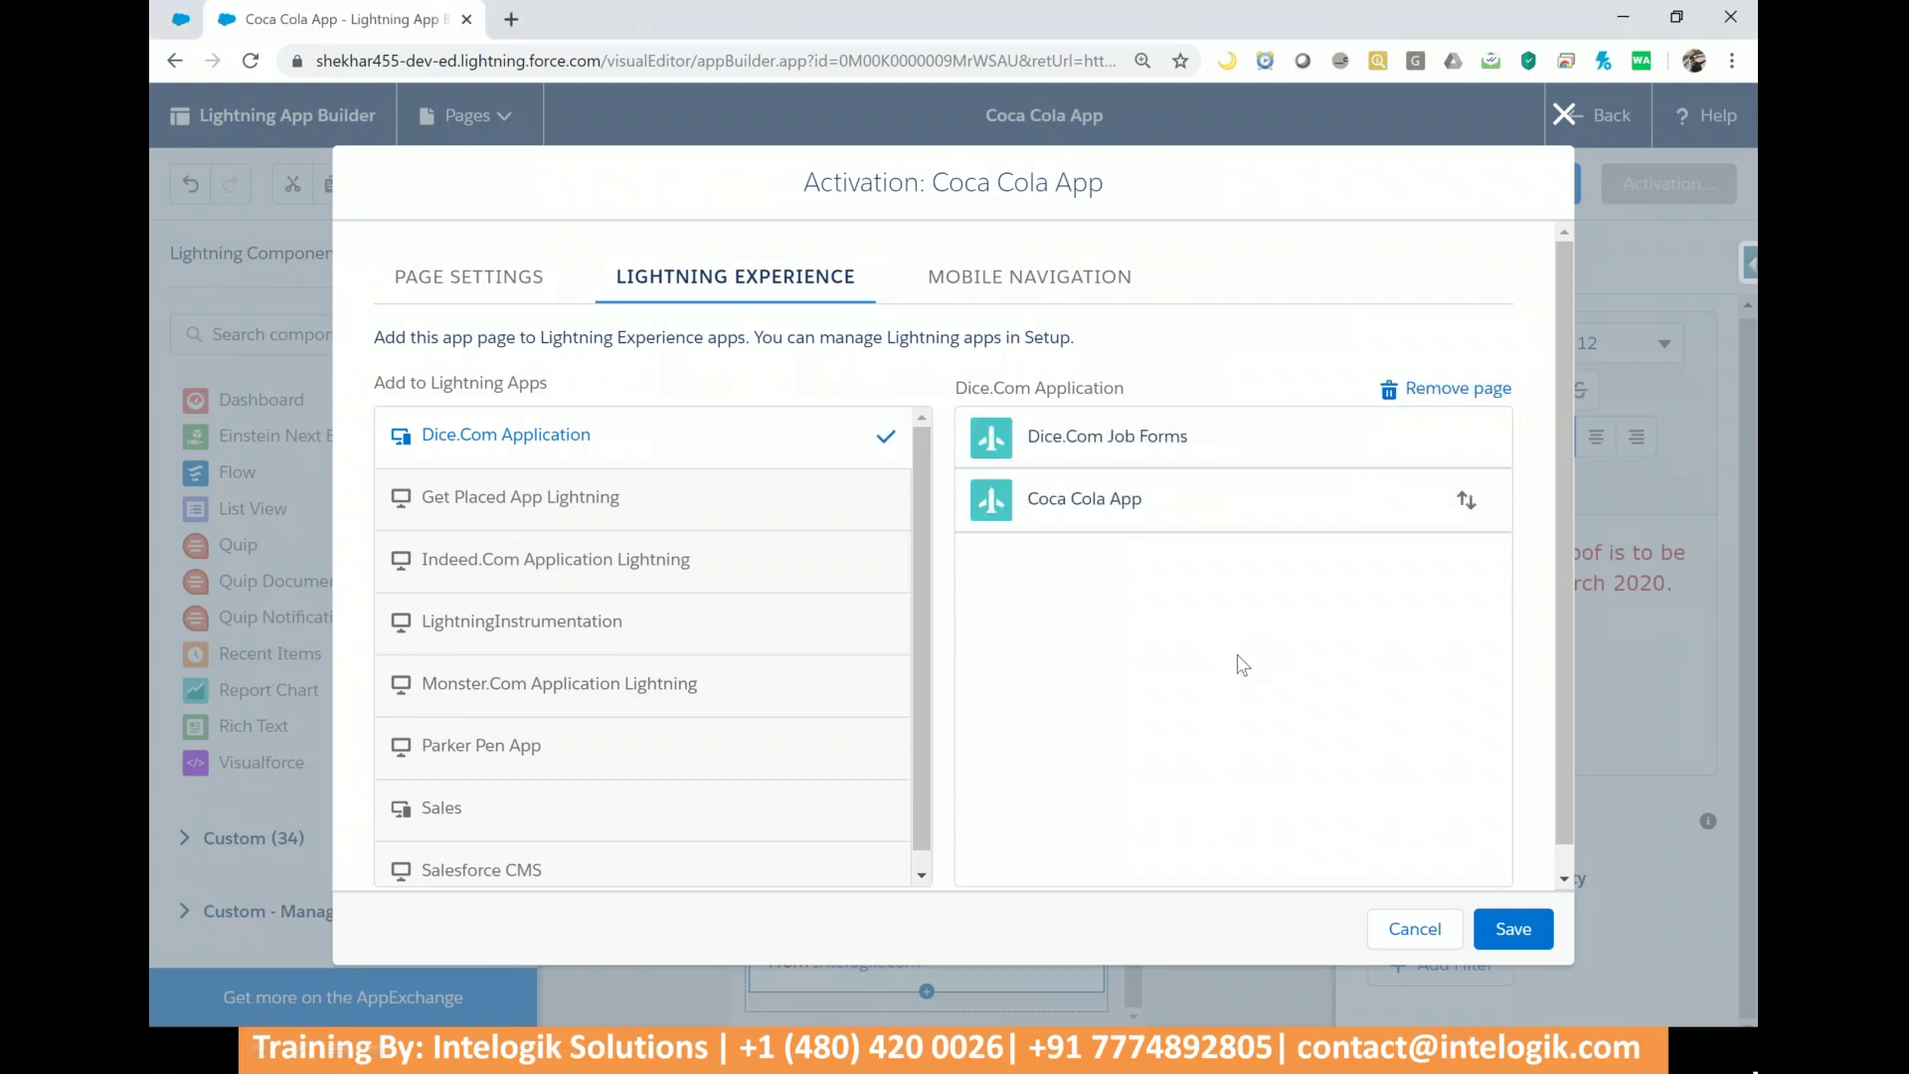
{"action": "mouse_move", "coordinate": [1150, 328]}
{"action": "left_mouse_down"}
{"action": "mouse_move", "coordinate": [1313, 607]}
{"action": "mouse_move", "coordinate": [1208, 350]}
{"action": "left_mouse_up"}
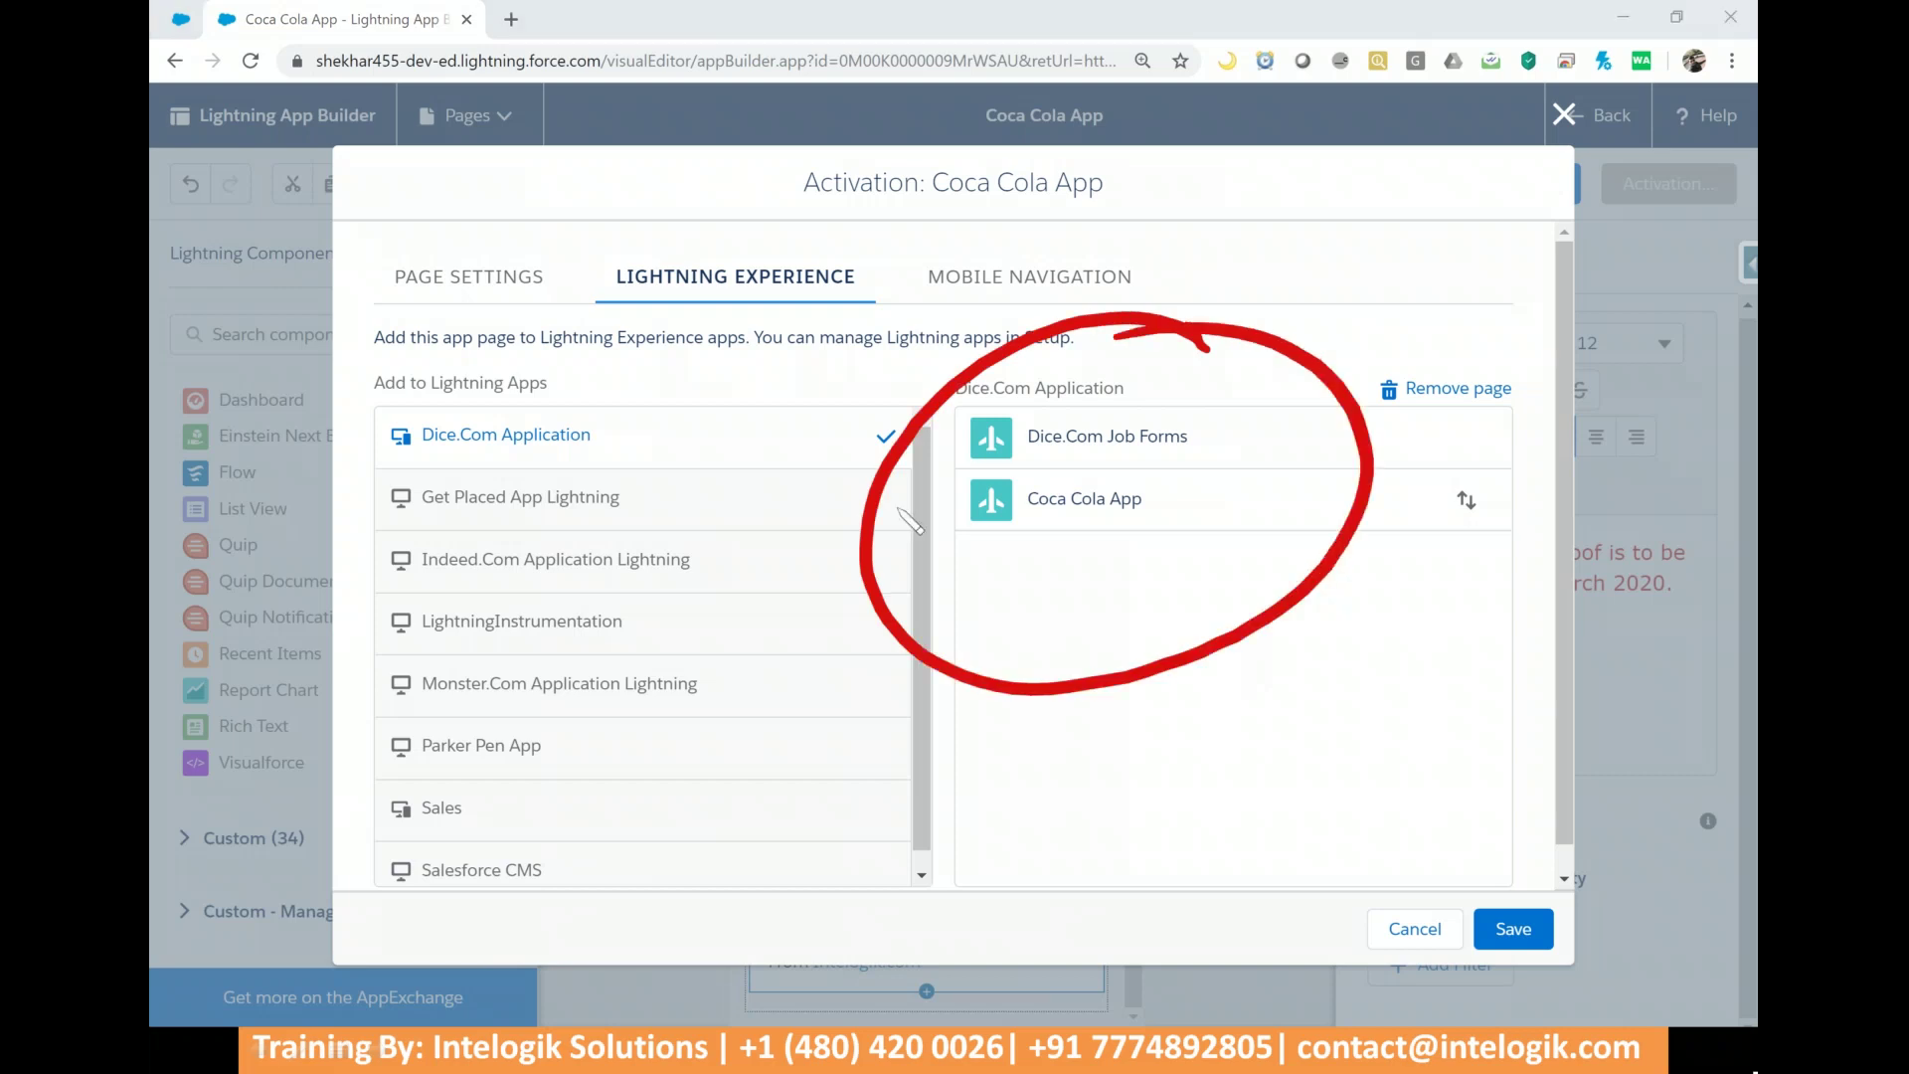
{"action": "key", "text": "Escape"}
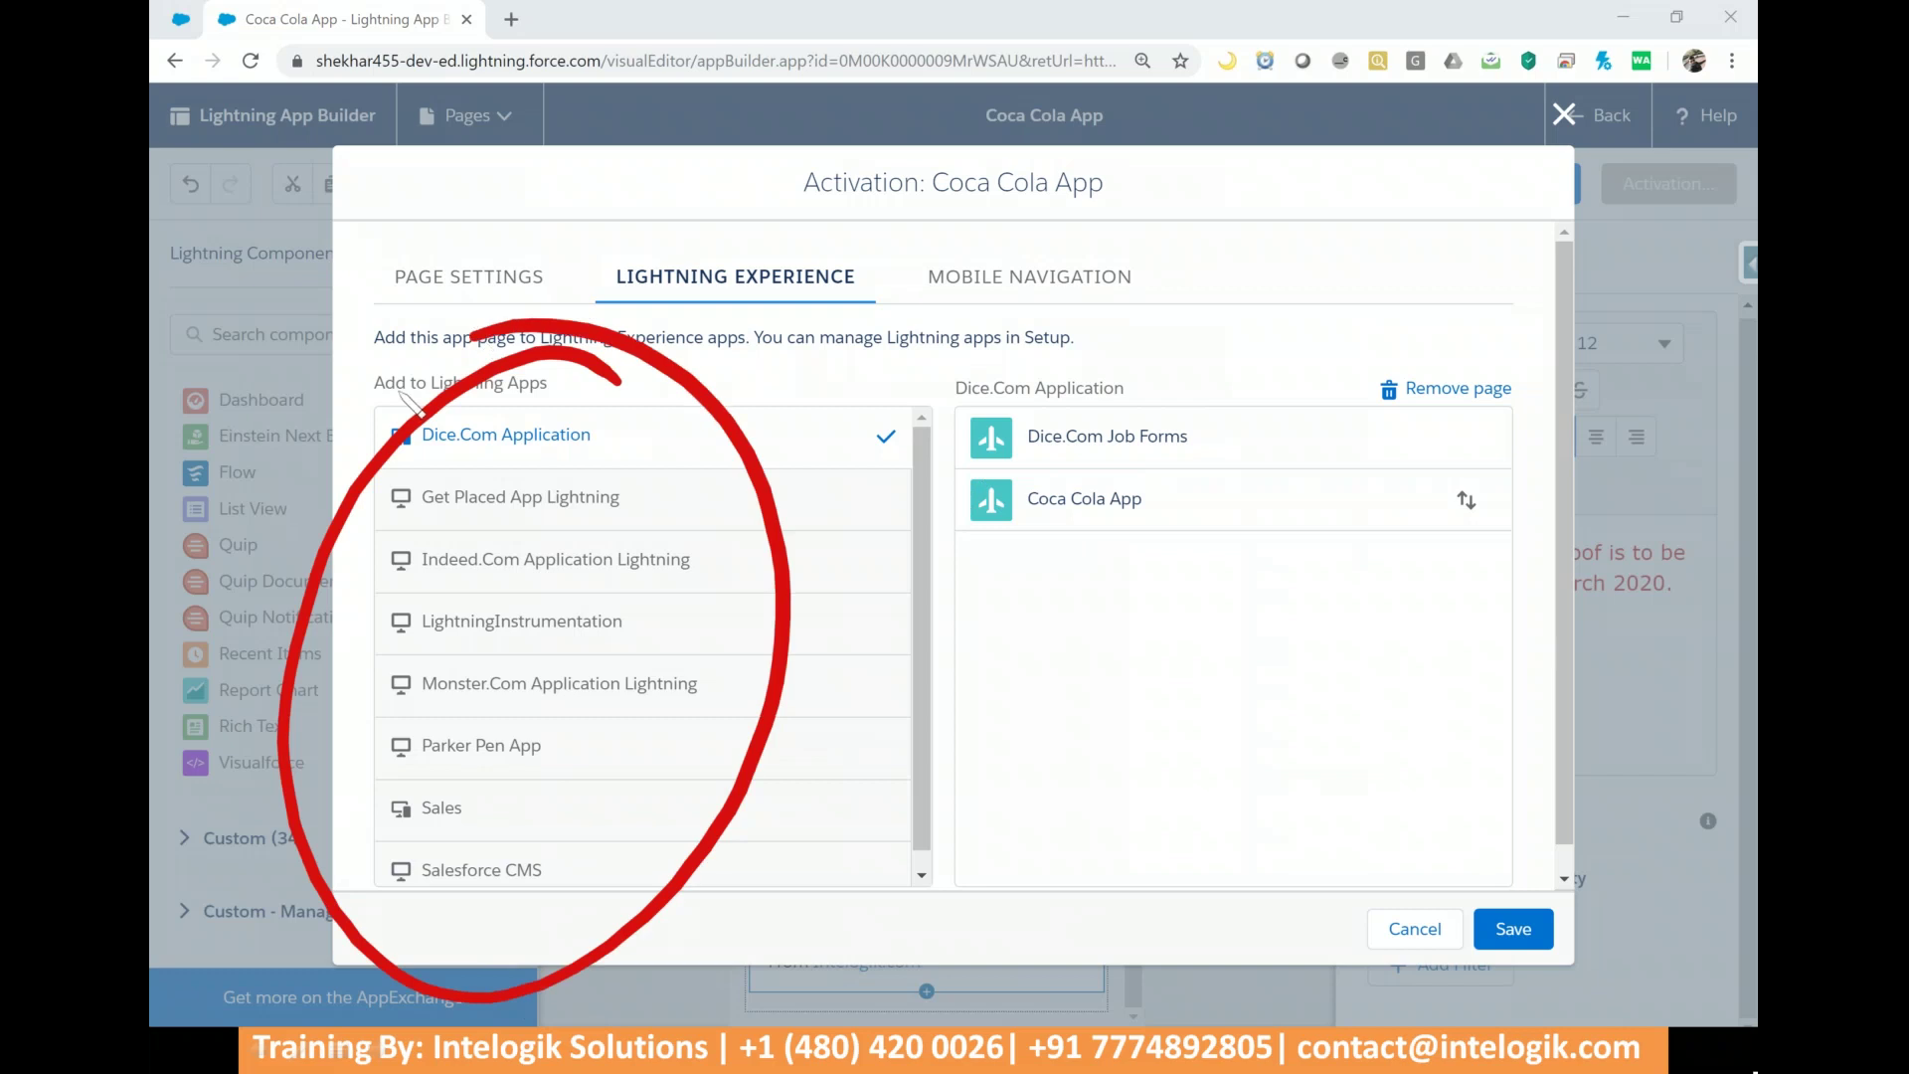
{"action": "mouse_move", "coordinate": [1184, 463]}
{"action": "left_mouse_down"}
{"action": "mouse_move", "coordinate": [1113, 602]}
{"action": "mouse_move", "coordinate": [1084, 460]}
{"action": "mouse_move", "coordinate": [656, 746]}
{"action": "left_mouse_up"}
{"action": "left_click_drag", "start_coordinate": [746, 694], "coordinate": [657, 745]}
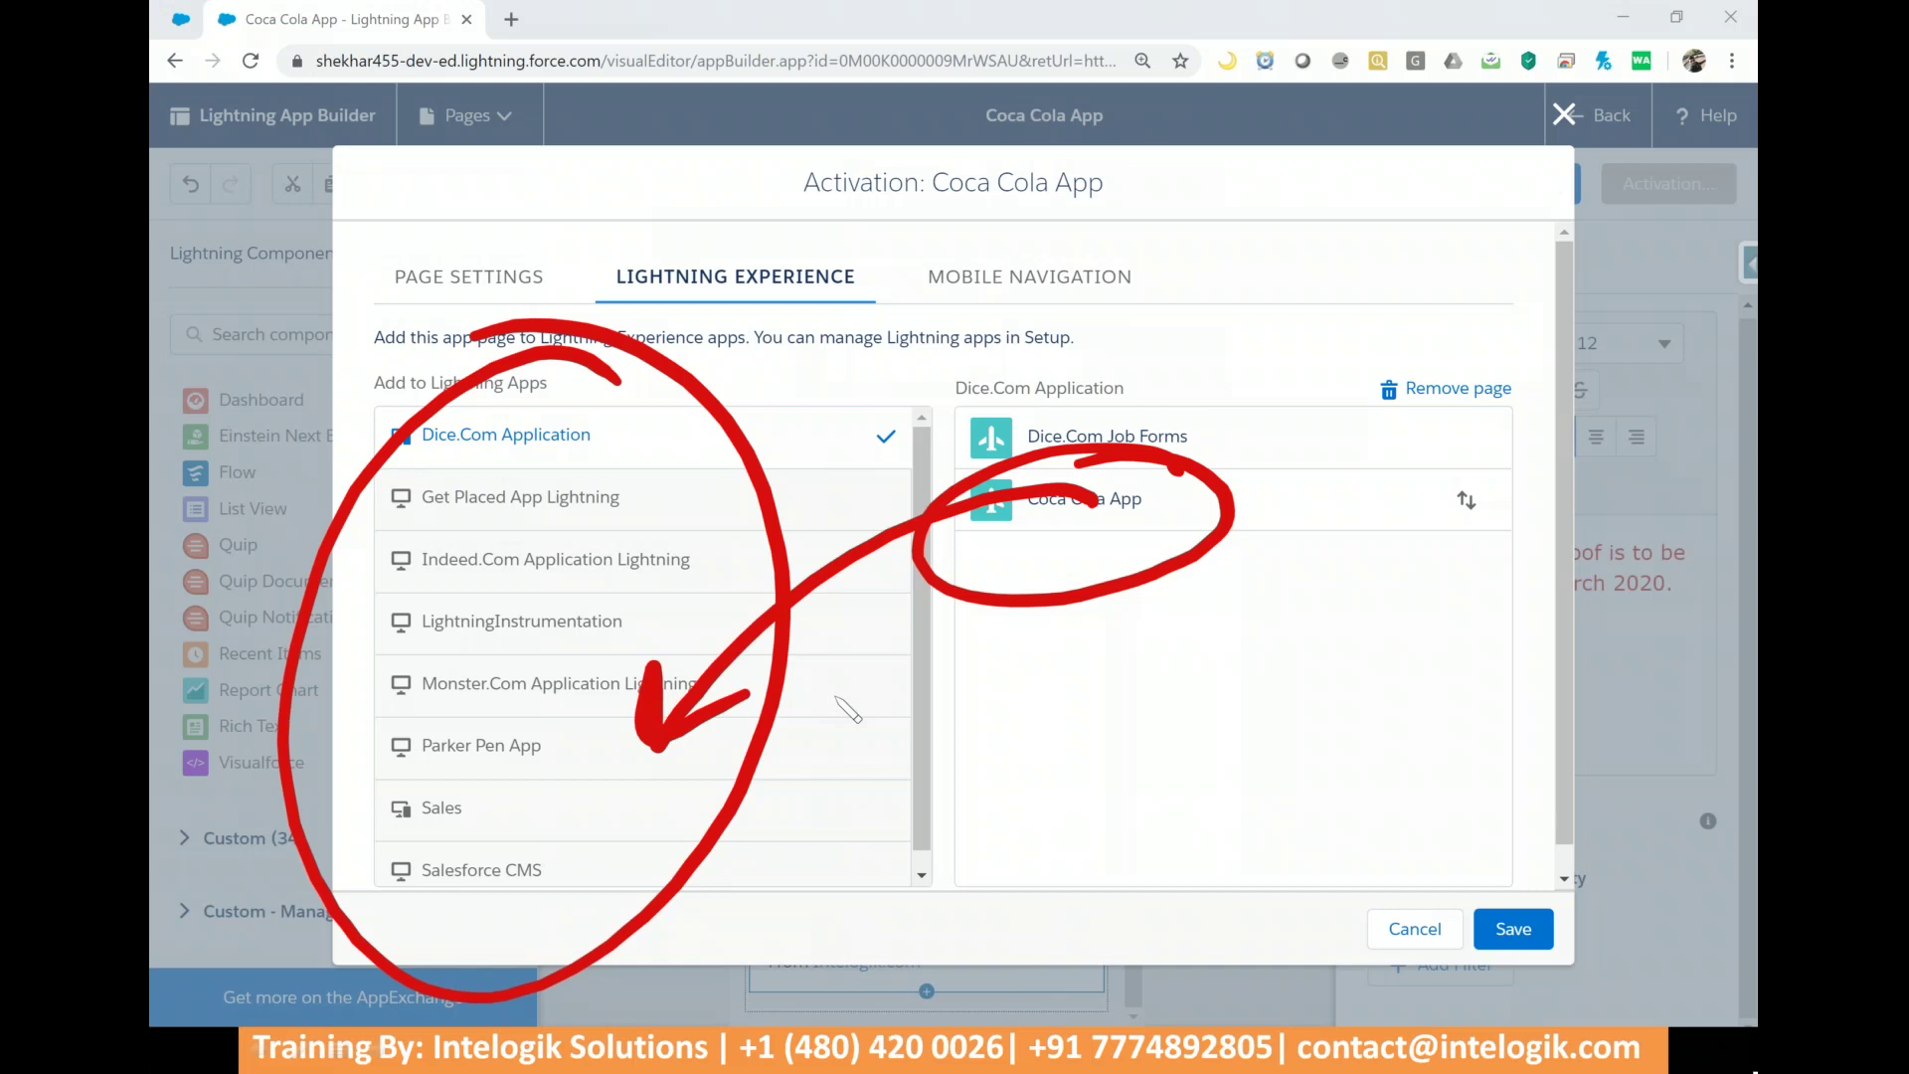
{"action": "key", "text": "Escape"}
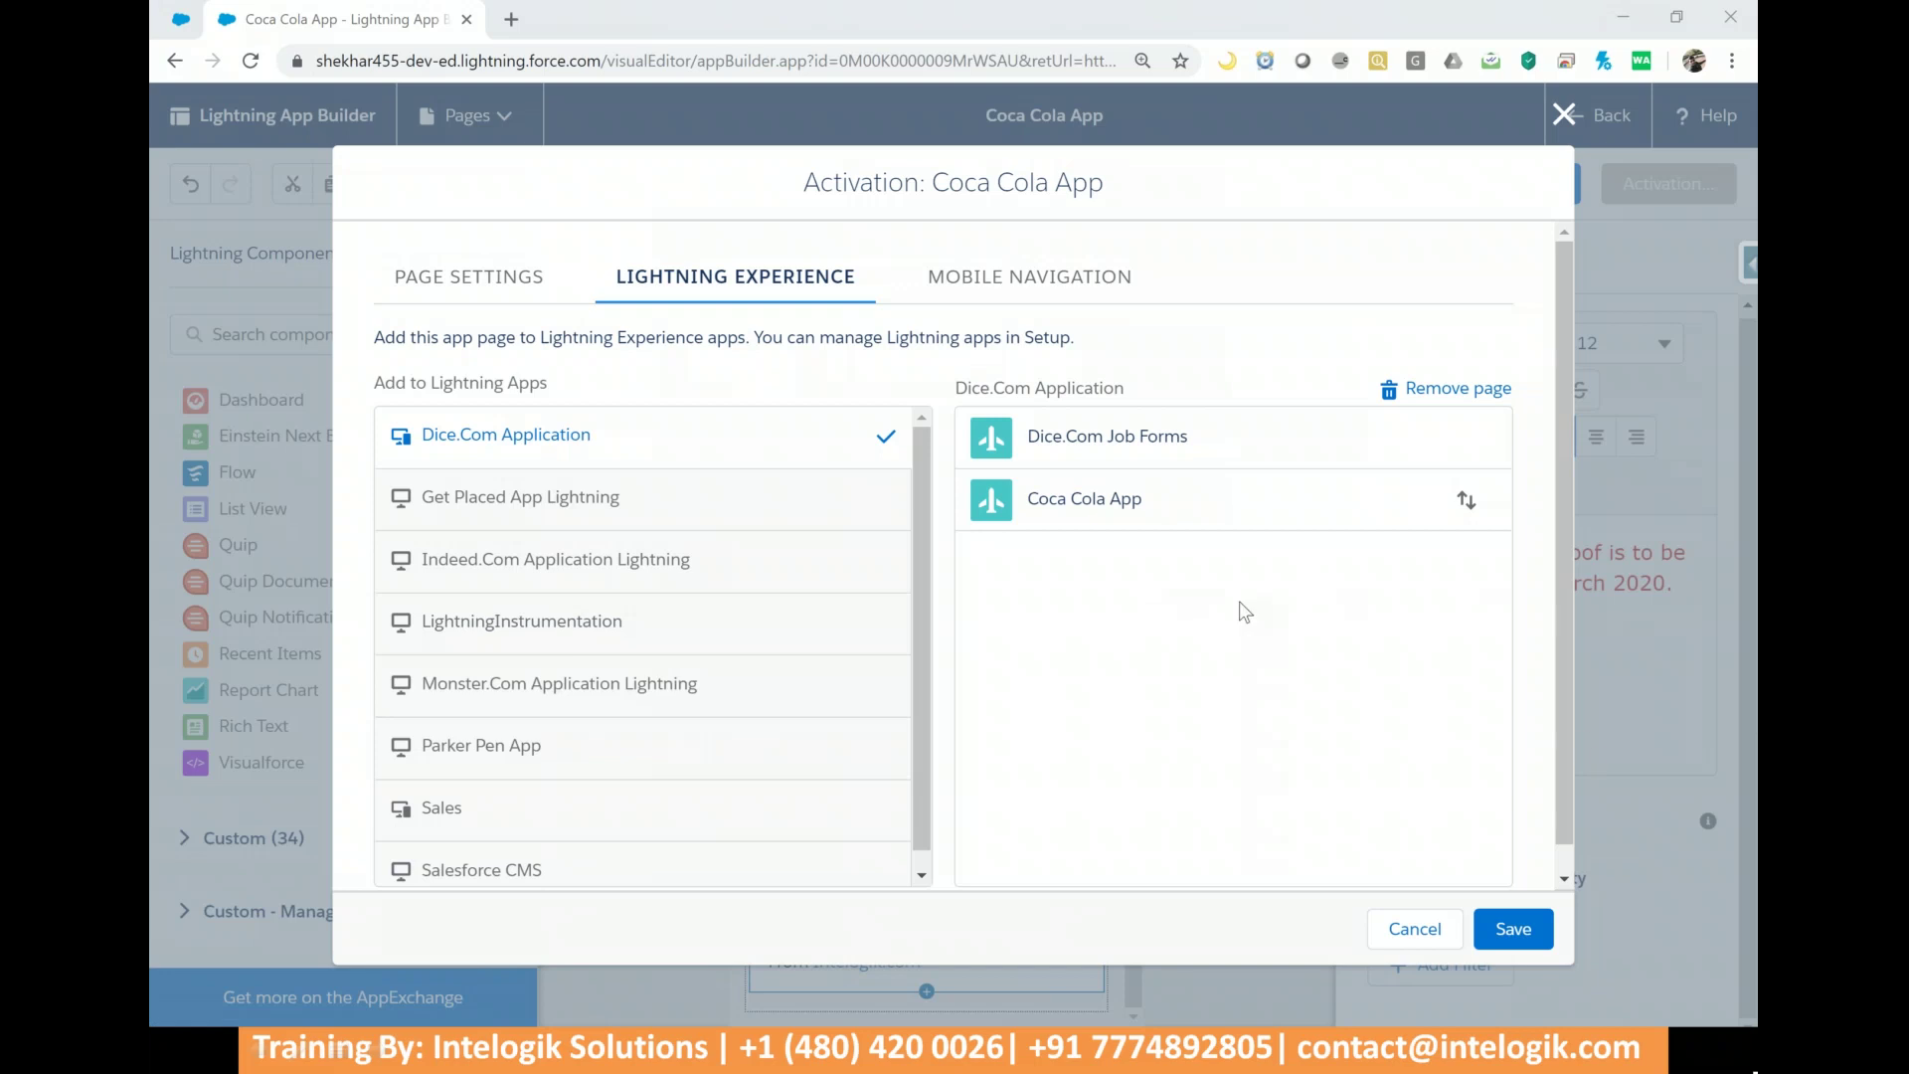
{"action": "left_click", "coordinate": [883, 443]}
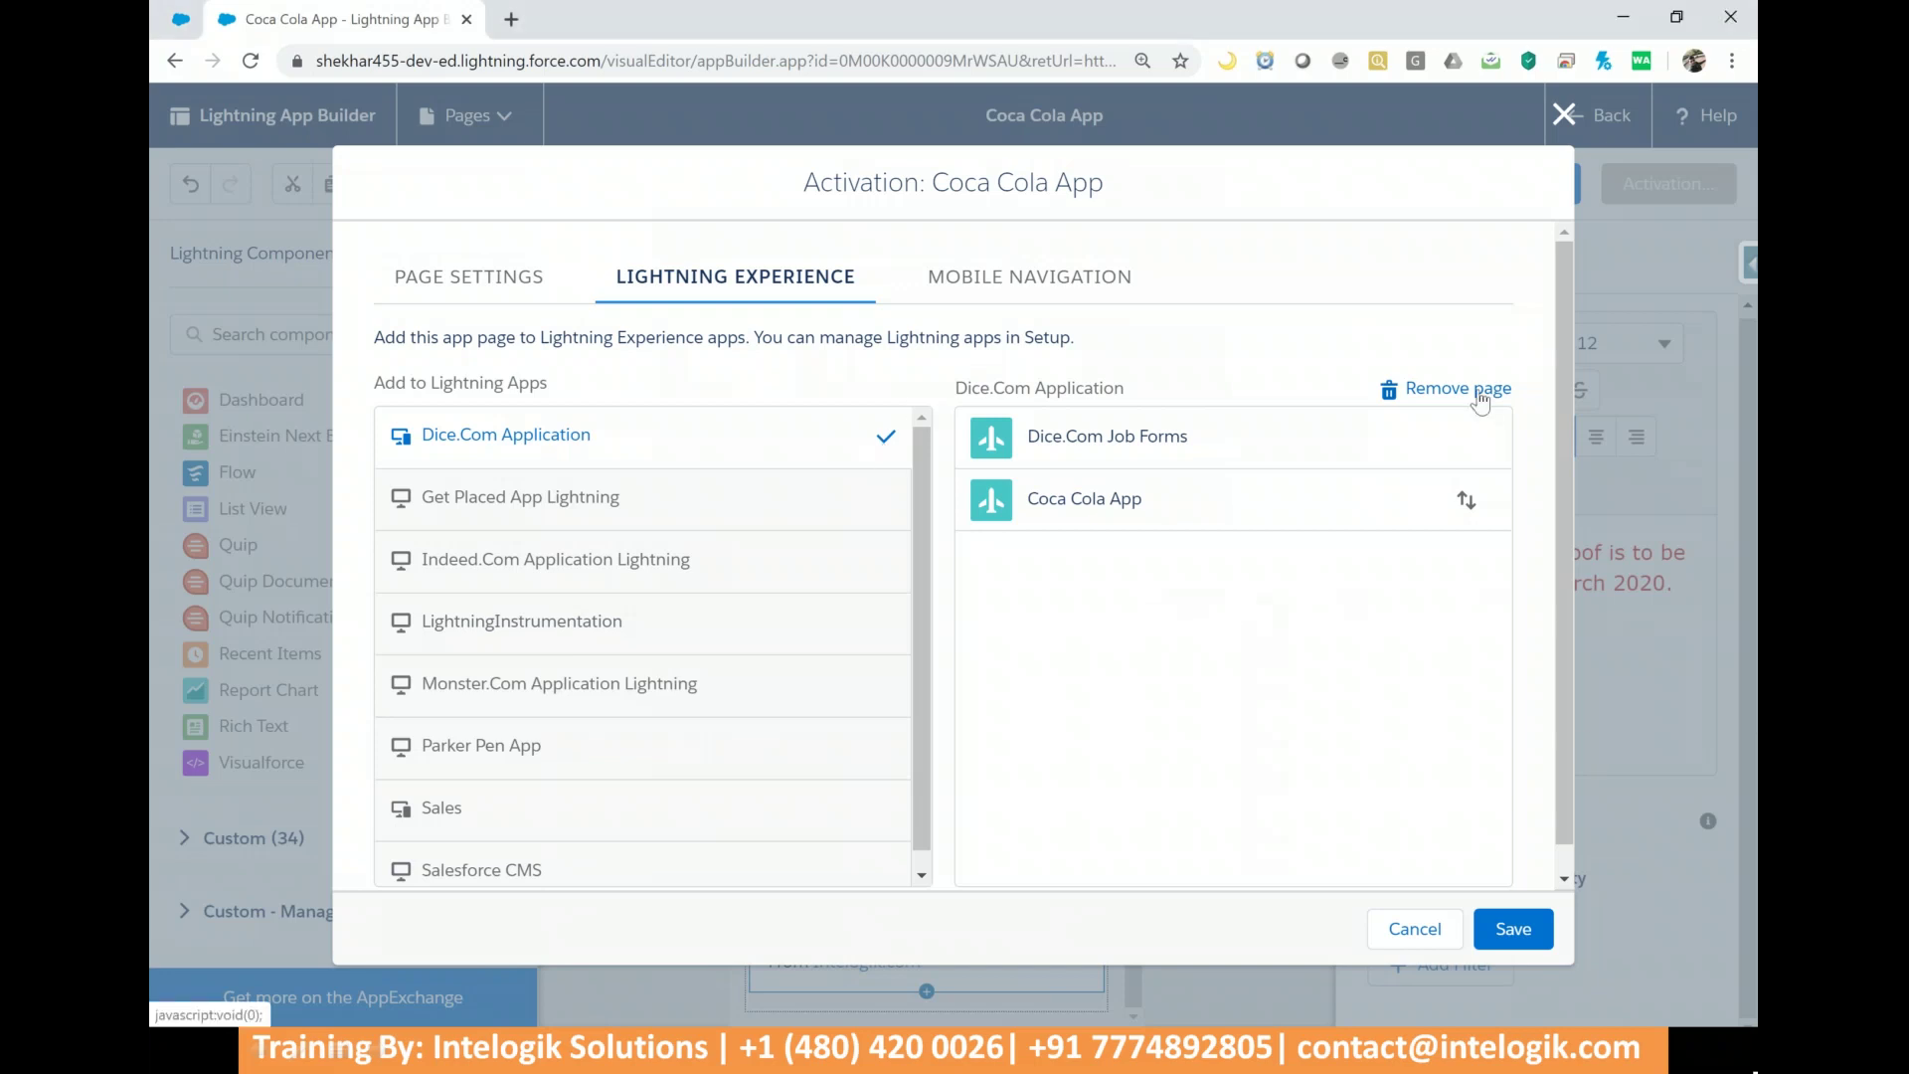
- Remove the page from Dice.Com Application and select Monster.Com Application Lightning instead
{"action": "left_click", "coordinate": [1482, 389]}
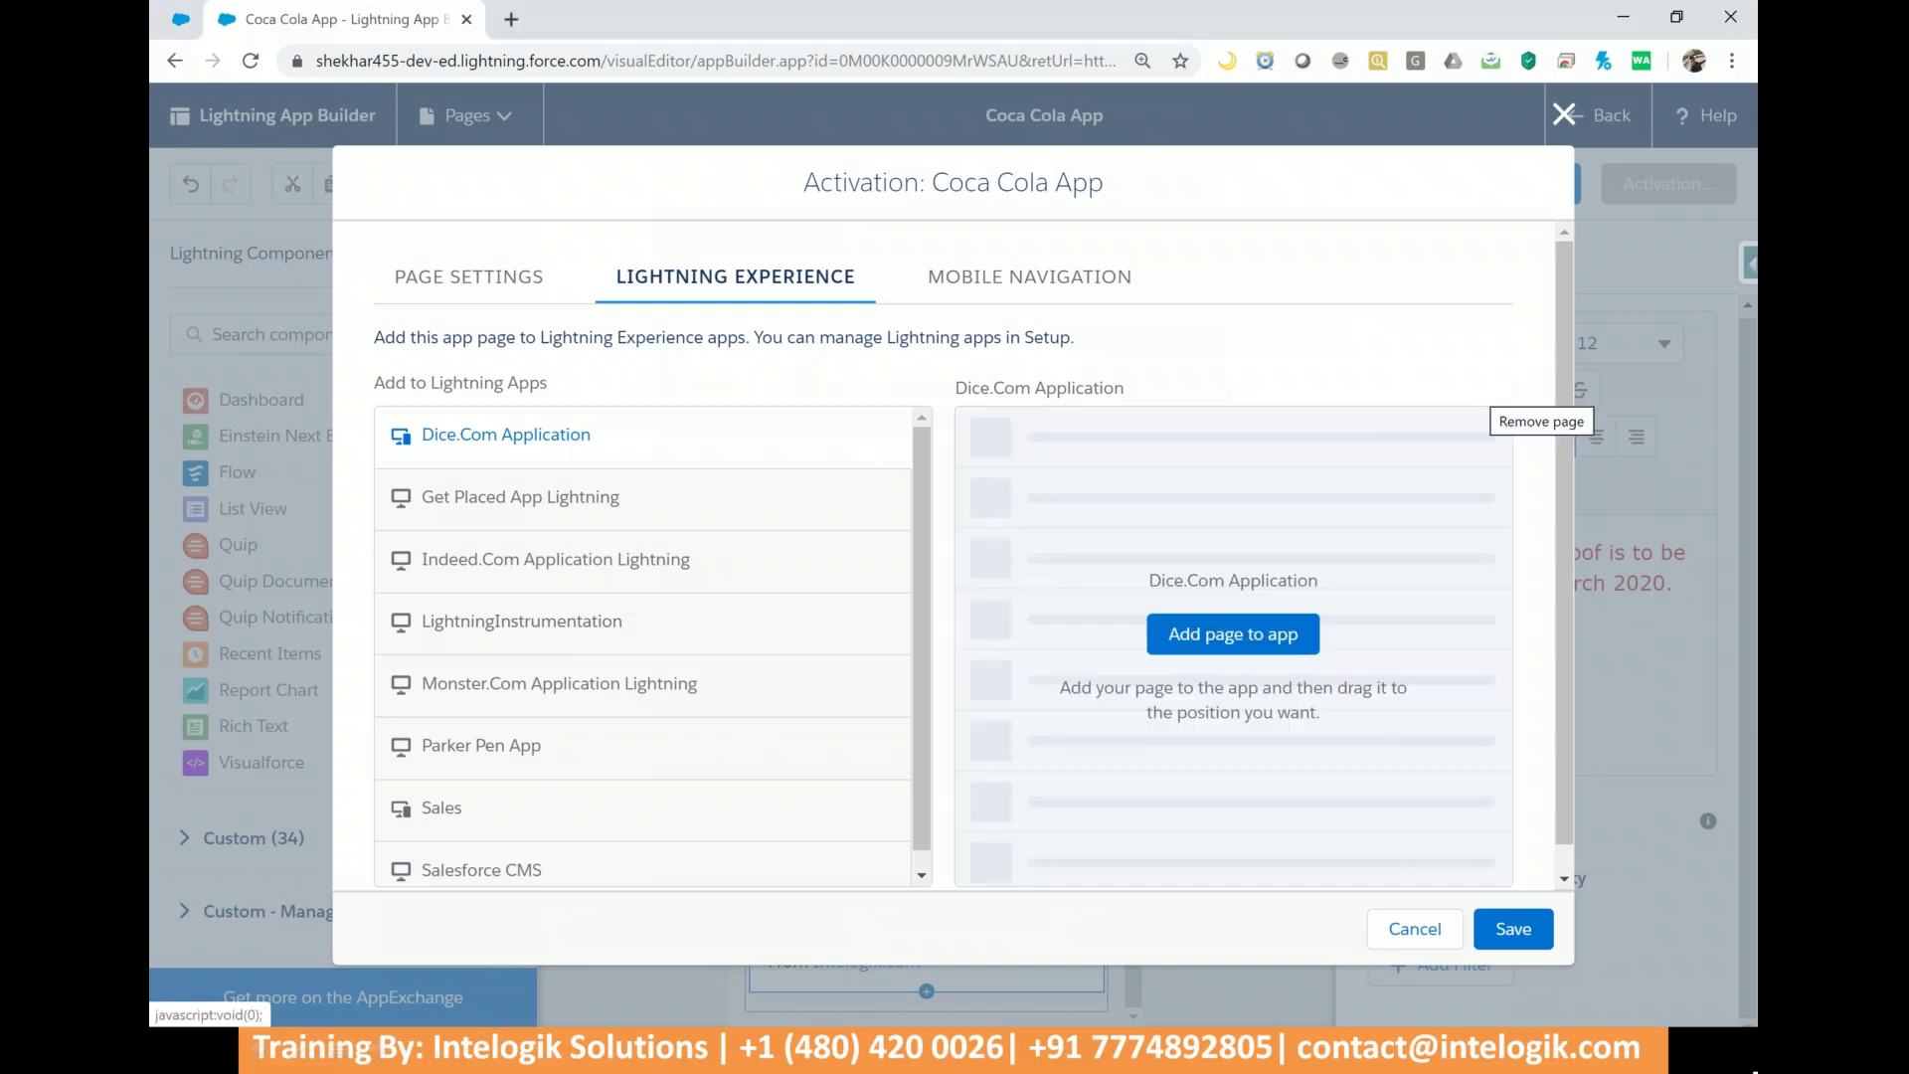
{"action": "left_click", "coordinate": [627, 683]}
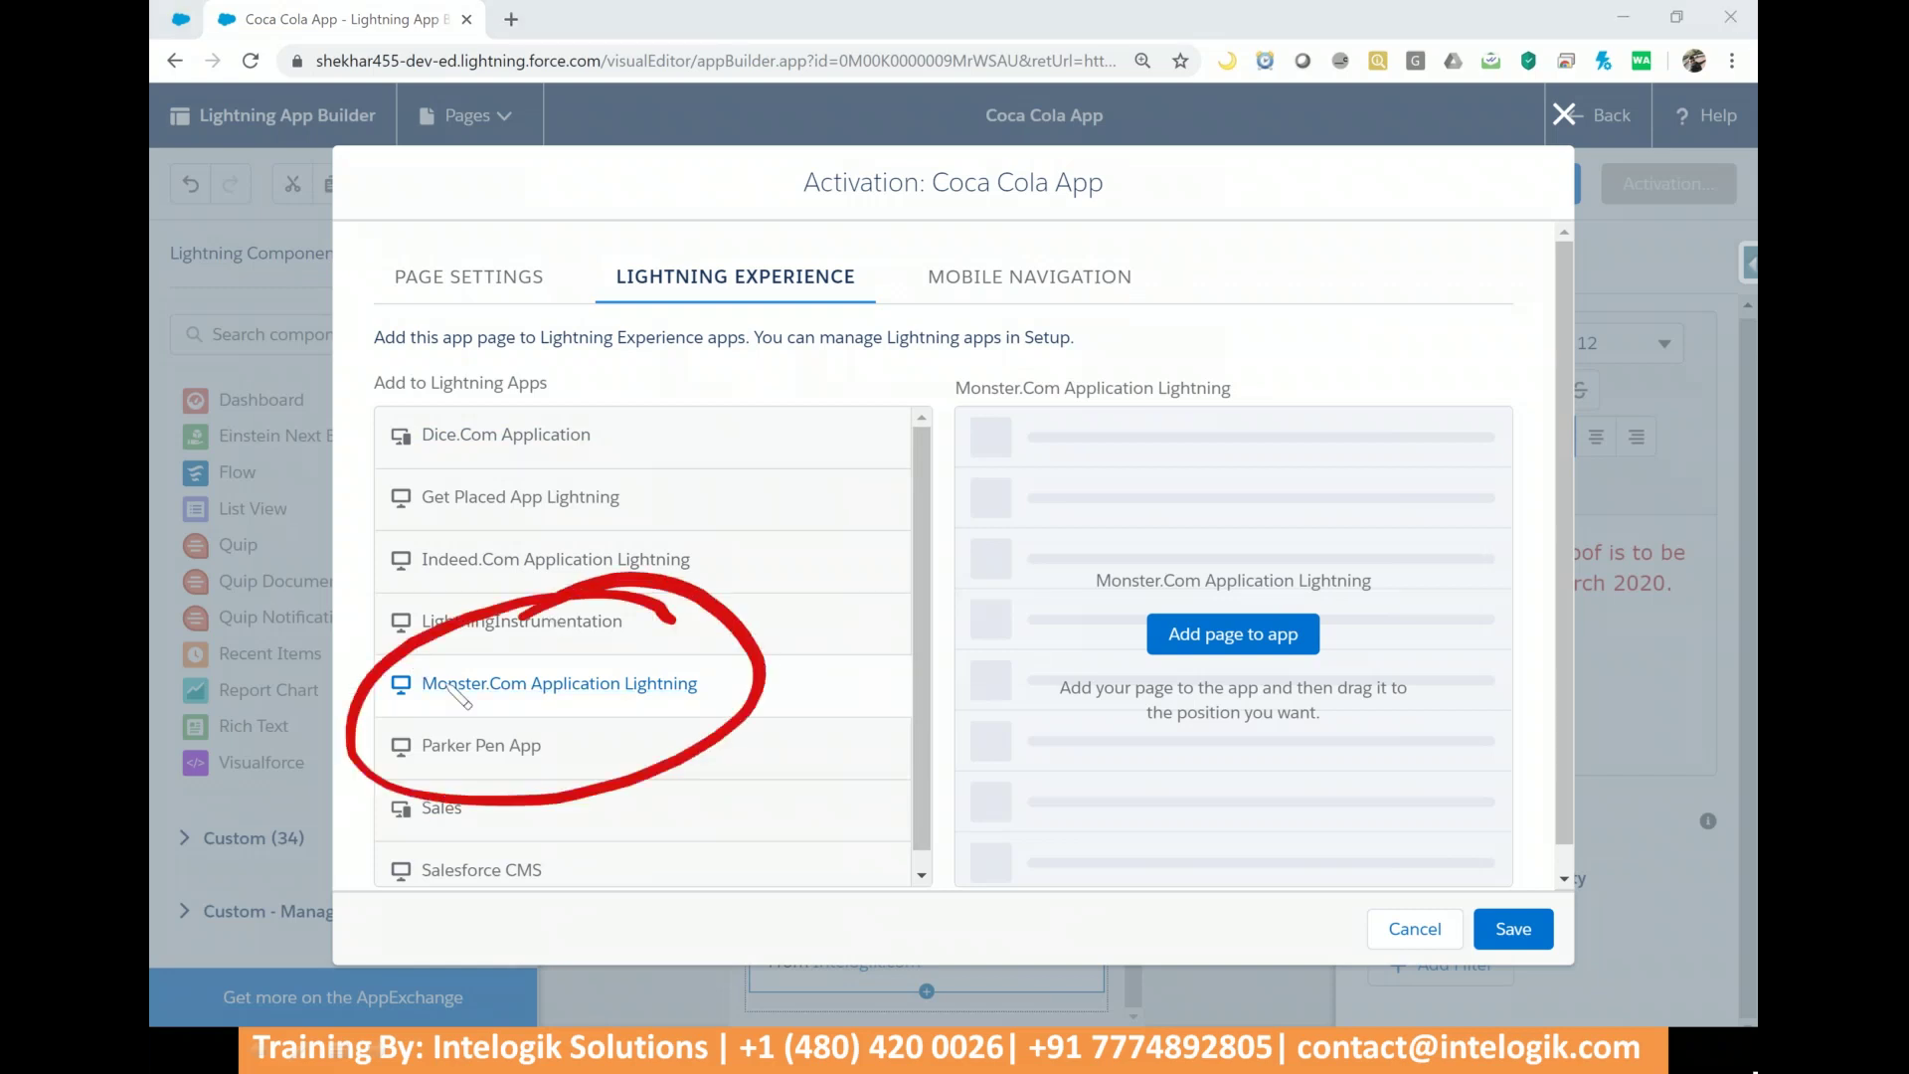
{"action": "mouse_move", "coordinate": [576, 698]}
{"action": "left_mouse_down"}
{"action": "mouse_move", "coordinate": [1363, 465]}
{"action": "mouse_move", "coordinate": [1338, 525]}
{"action": "mouse_move", "coordinate": [1437, 458]}
{"action": "left_mouse_up"}
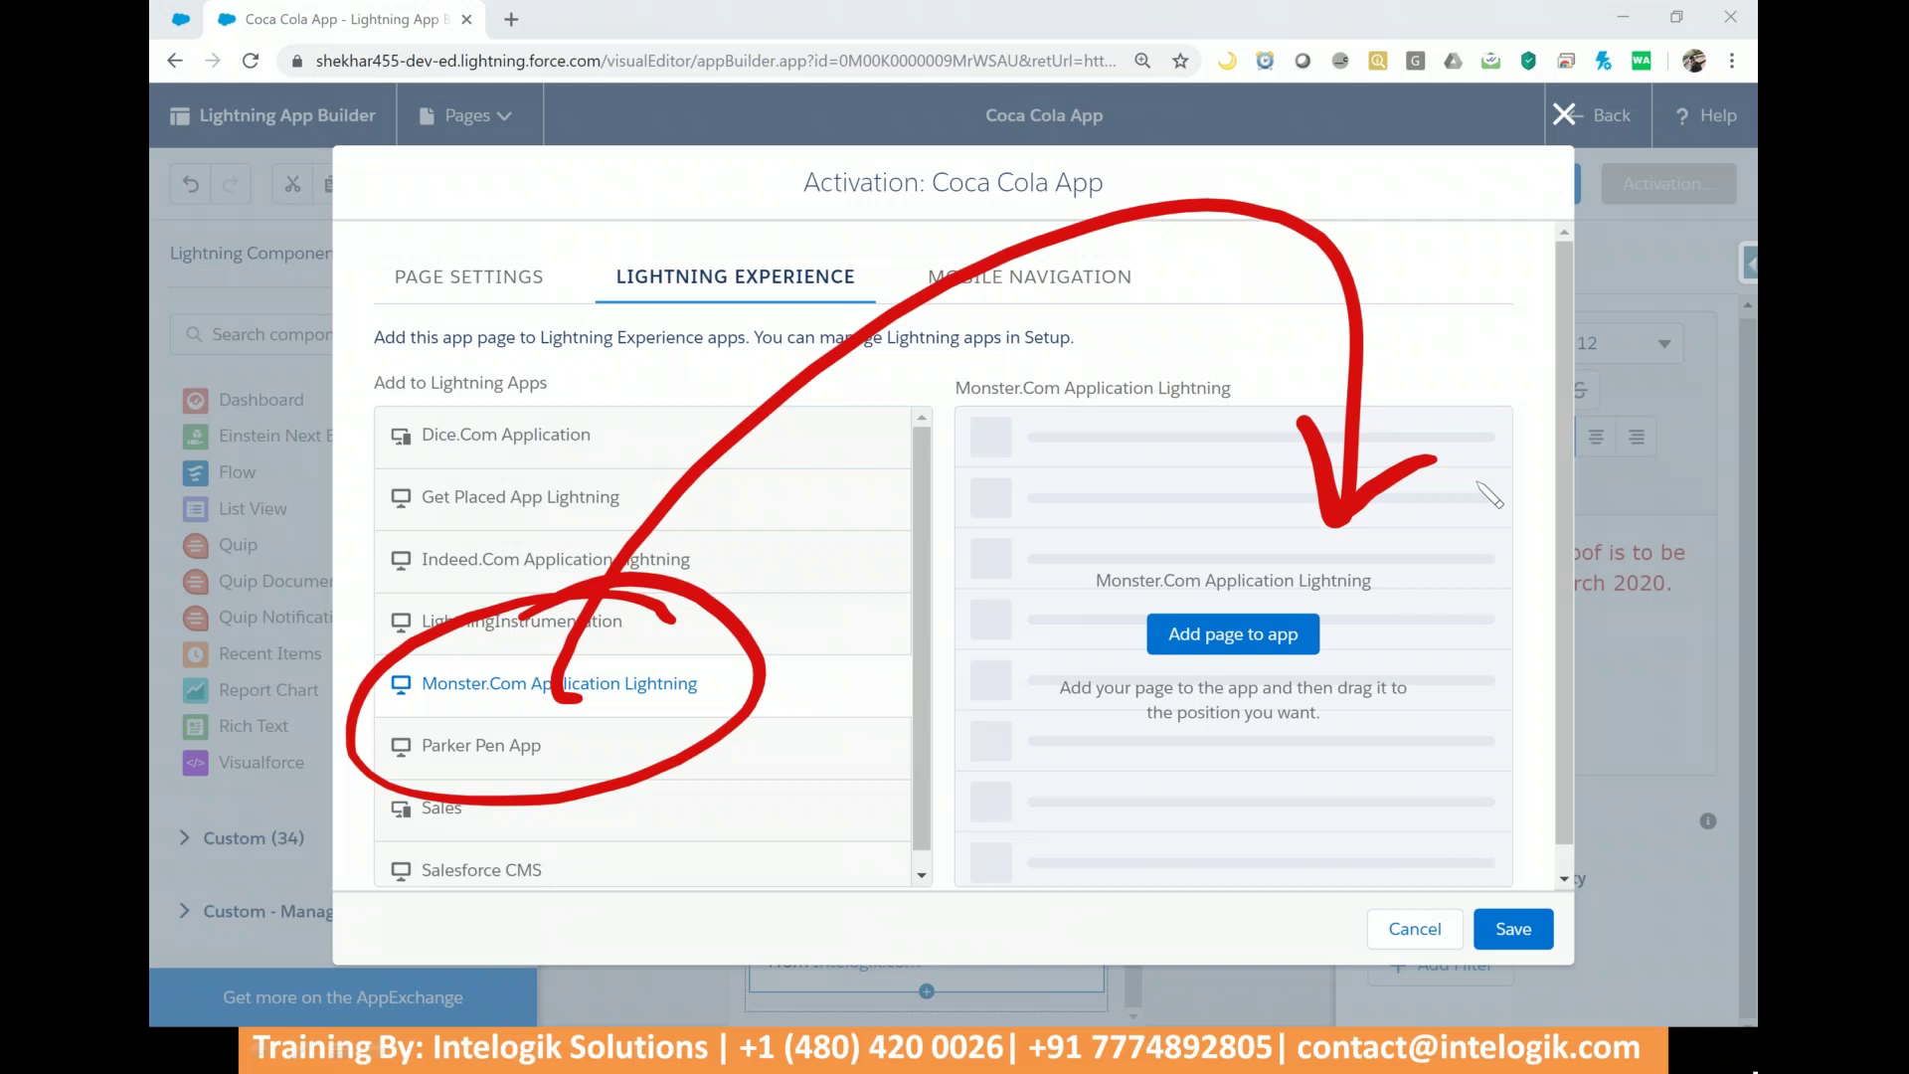
{"action": "key", "text": "e"}
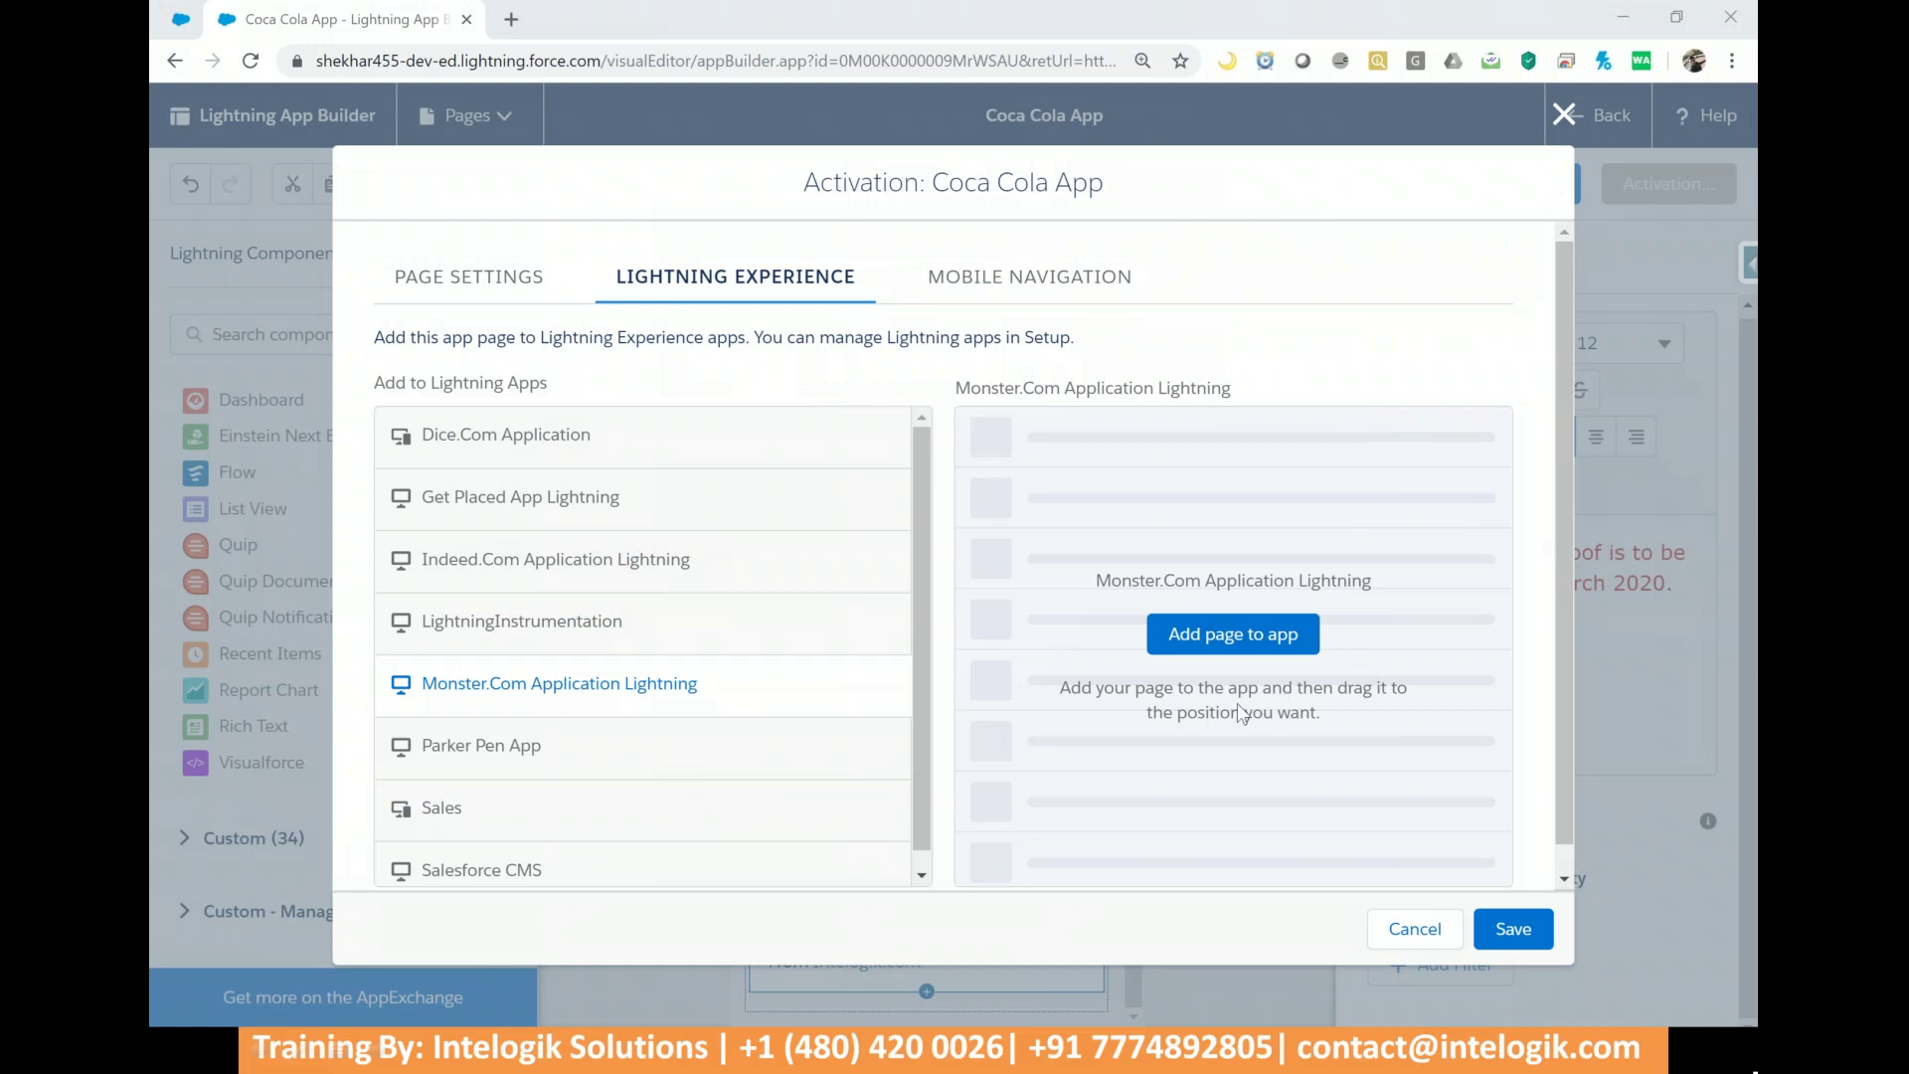
{"action": "mouse_move", "coordinate": [603, 583]}
{"action": "left_mouse_down"}
{"action": "mouse_move", "coordinate": [776, 661]}
{"action": "mouse_move", "coordinate": [537, 620]}
{"action": "left_mouse_up"}
{"action": "left_click_drag", "start_coordinate": [782, 782], "coordinate": [798, 861]}
{"action": "left_click", "coordinate": [828, 754]}
{"action": "mouse_move", "coordinate": [831, 756]}
{"action": "left_mouse_down"}
{"action": "mouse_move", "coordinate": [796, 935]}
{"action": "mouse_move", "coordinate": [836, 758]}
{"action": "left_mouse_up"}
- Add Coca Cola App to Monster.Com Application Lightning, placed after Home
{"action": "mouse_move", "coordinate": [811, 193]}
{"action": "left_mouse_down"}
{"action": "mouse_move", "coordinate": [577, 288]}
{"action": "mouse_move", "coordinate": [760, 211]}
{"action": "mouse_move", "coordinate": [781, 326]}
{"action": "left_mouse_up"}
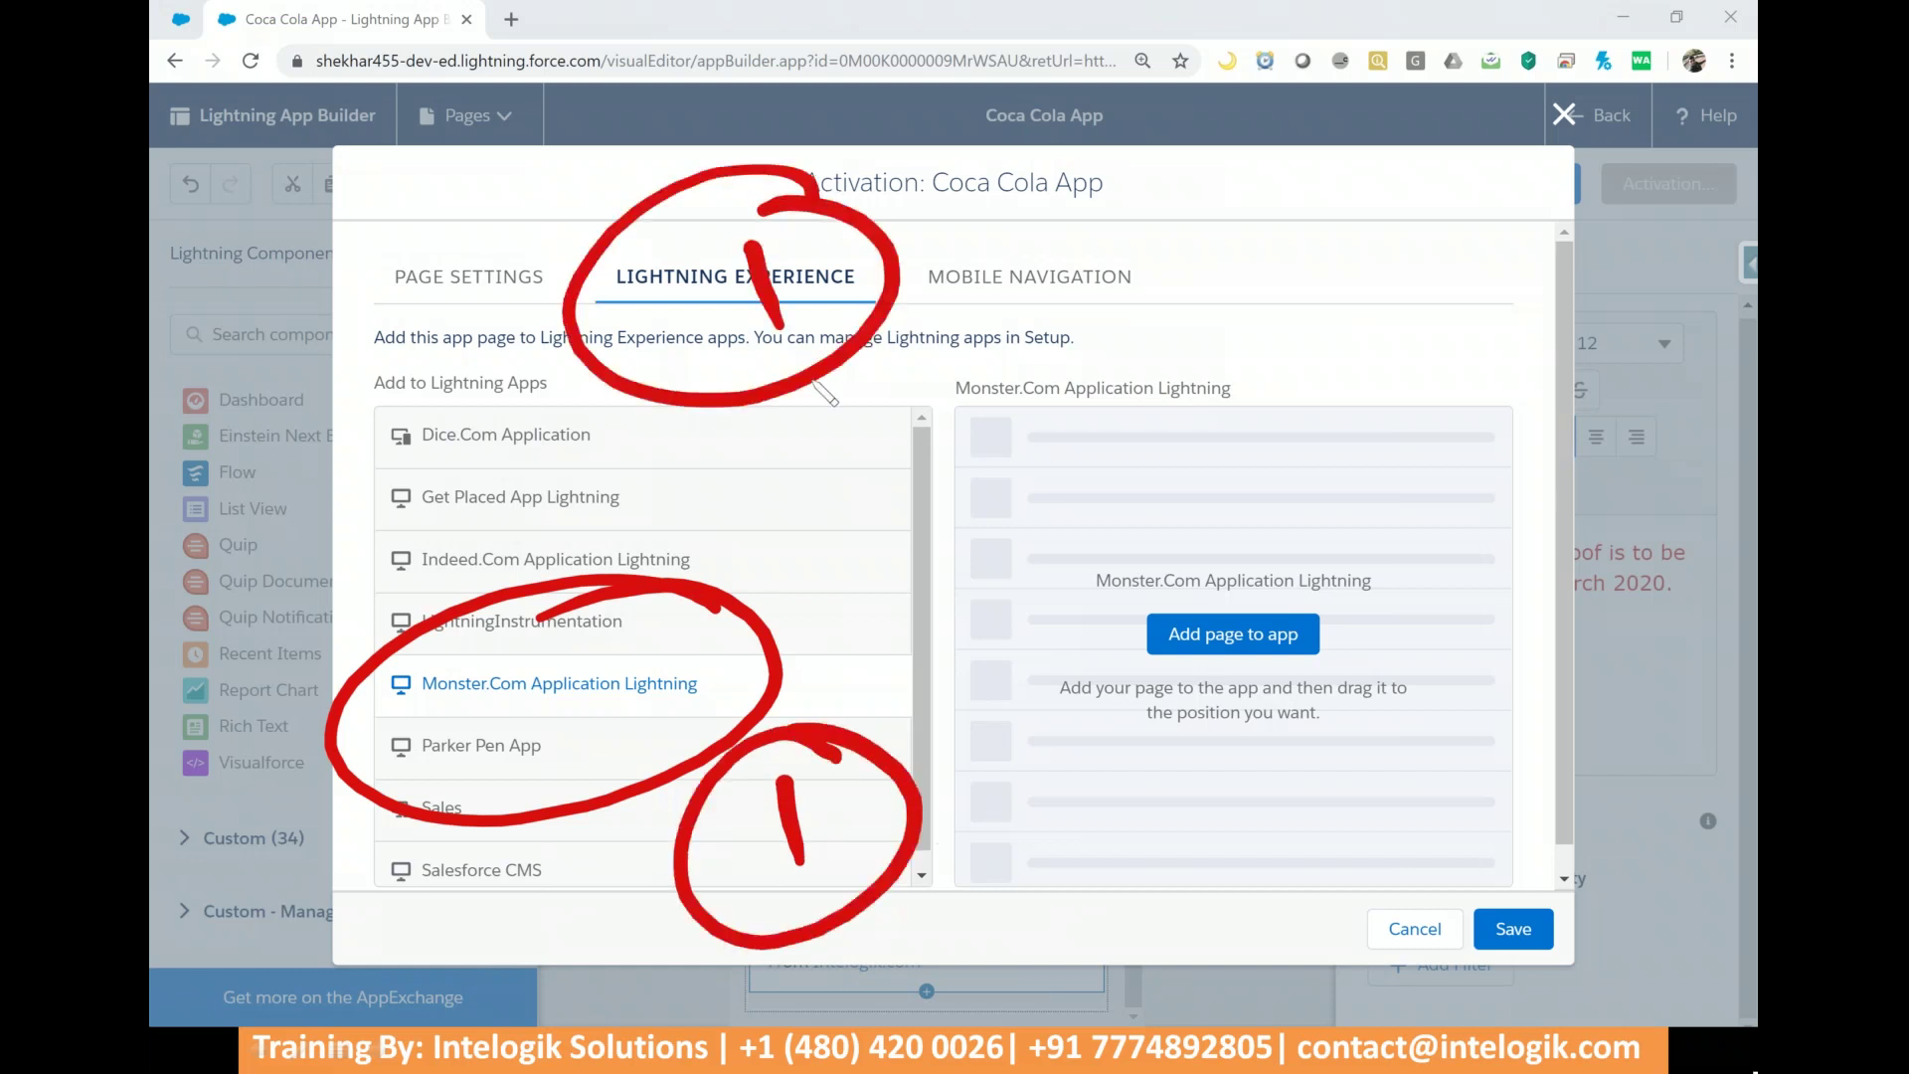
{"action": "left_click", "coordinate": [789, 793]}
{"action": "mouse_move", "coordinate": [764, 804]}
{"action": "left_mouse_down"}
{"action": "mouse_move", "coordinate": [790, 870]}
{"action": "mouse_move", "coordinate": [846, 836]}
{"action": "left_mouse_up"}
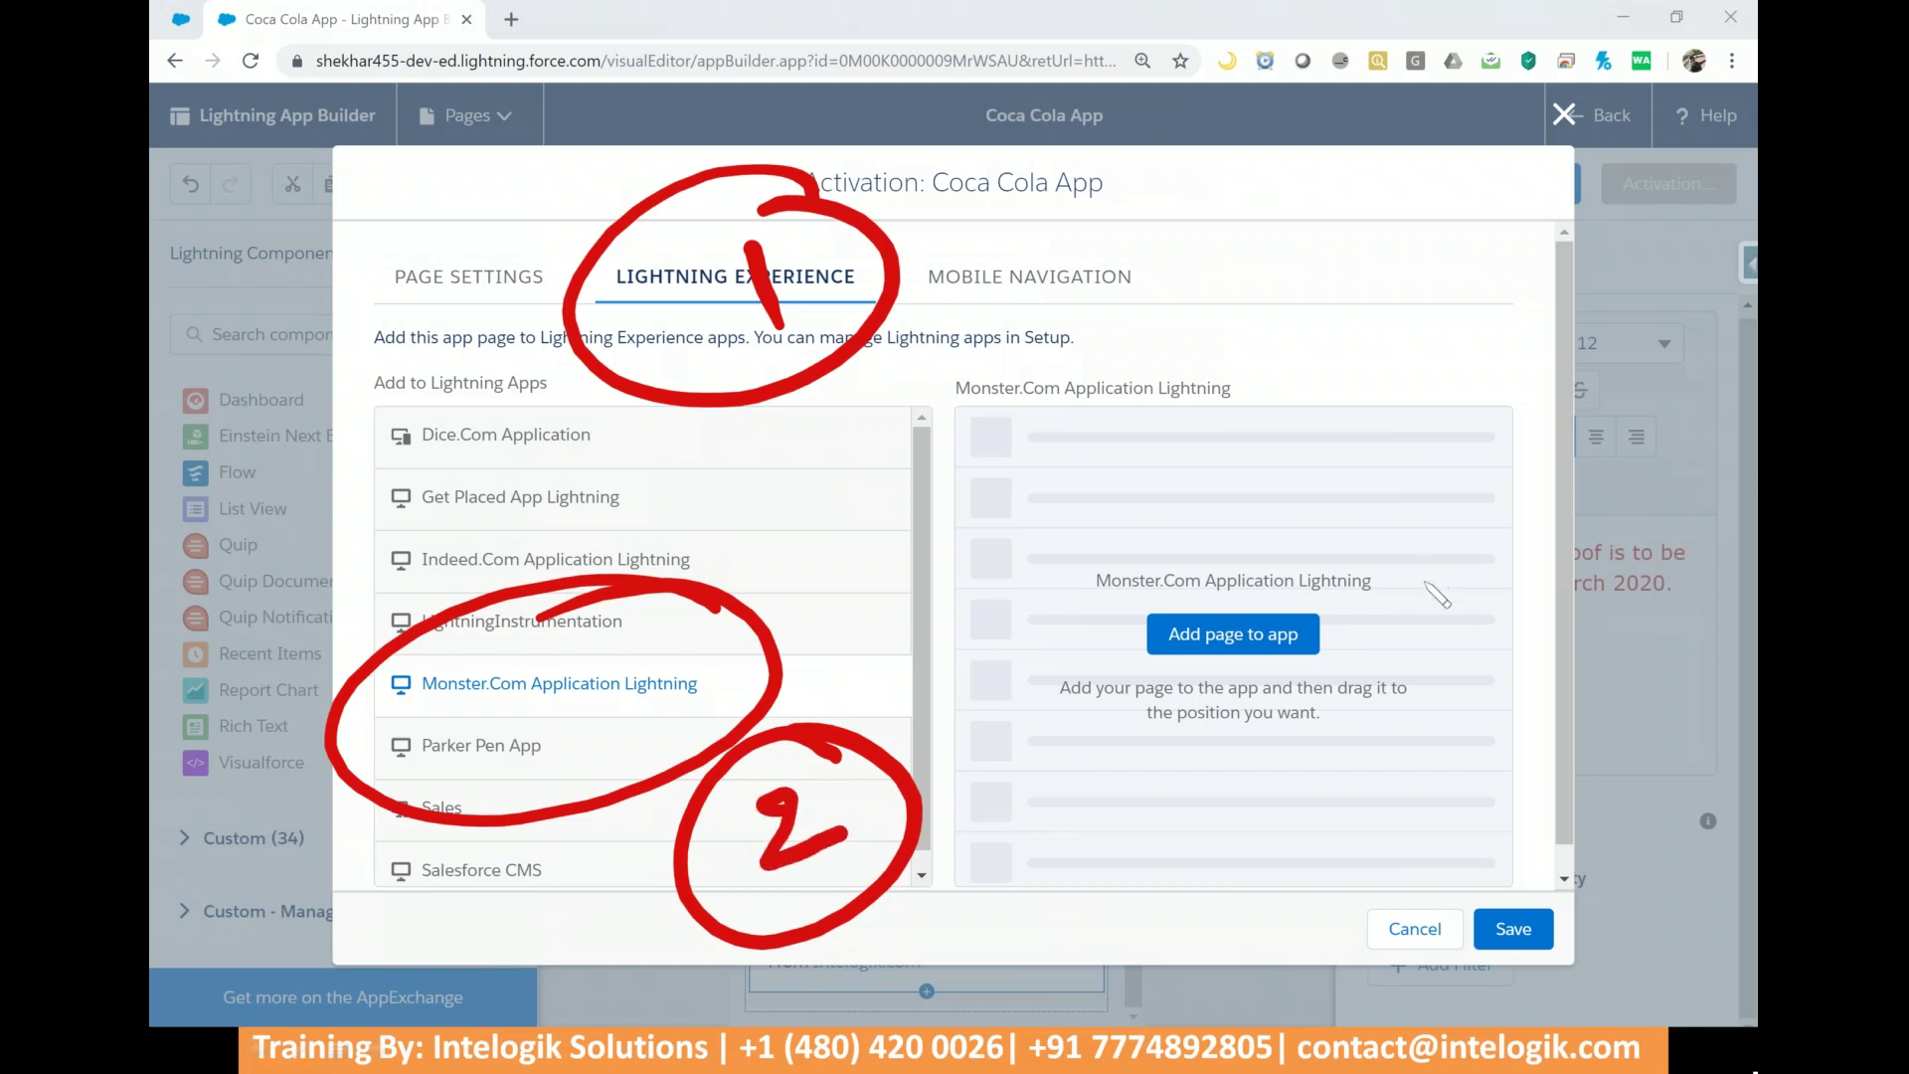
{"action": "left_click_drag", "start_coordinate": [1420, 565], "coordinate": [1432, 646]}
{"action": "left_click_drag", "start_coordinate": [1442, 525], "coordinate": [1400, 567]}
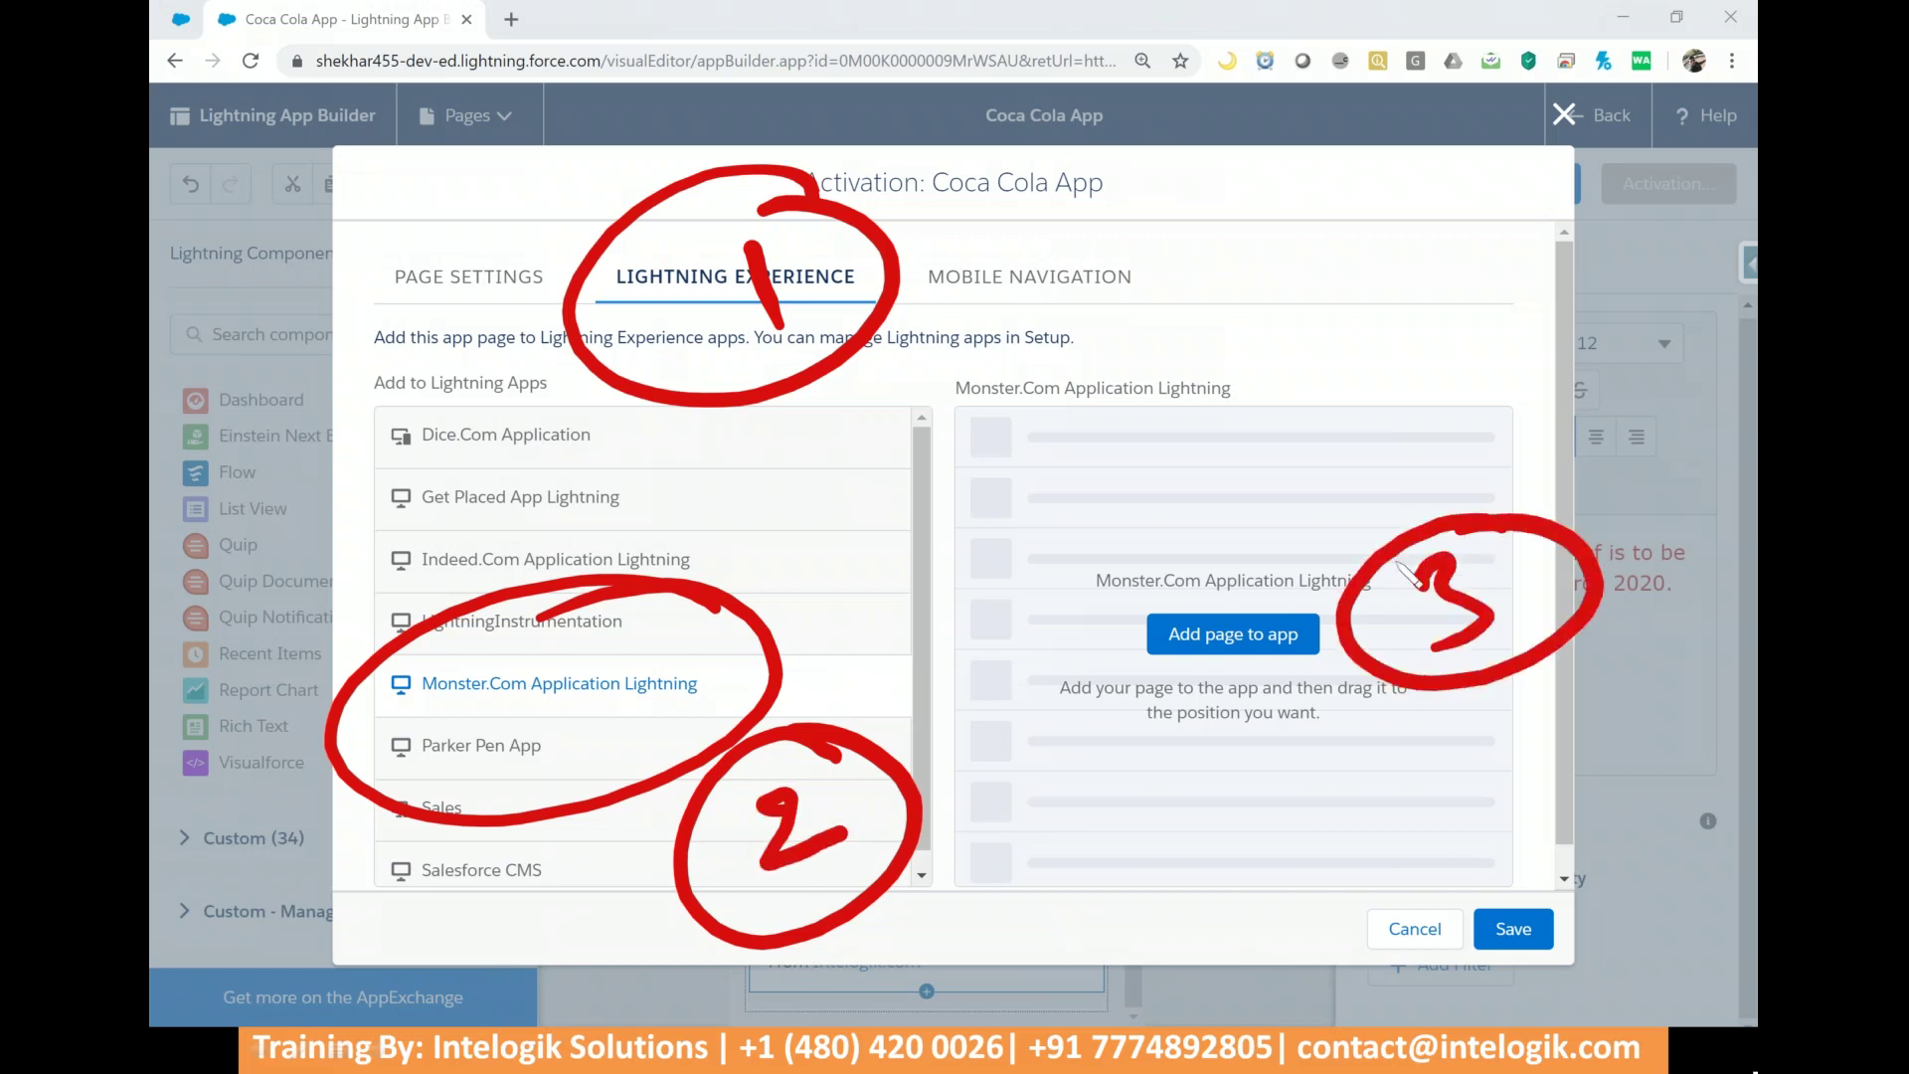
{"action": "key", "text": "Escape"}
{"action": "left_click", "coordinate": [1232, 636]}
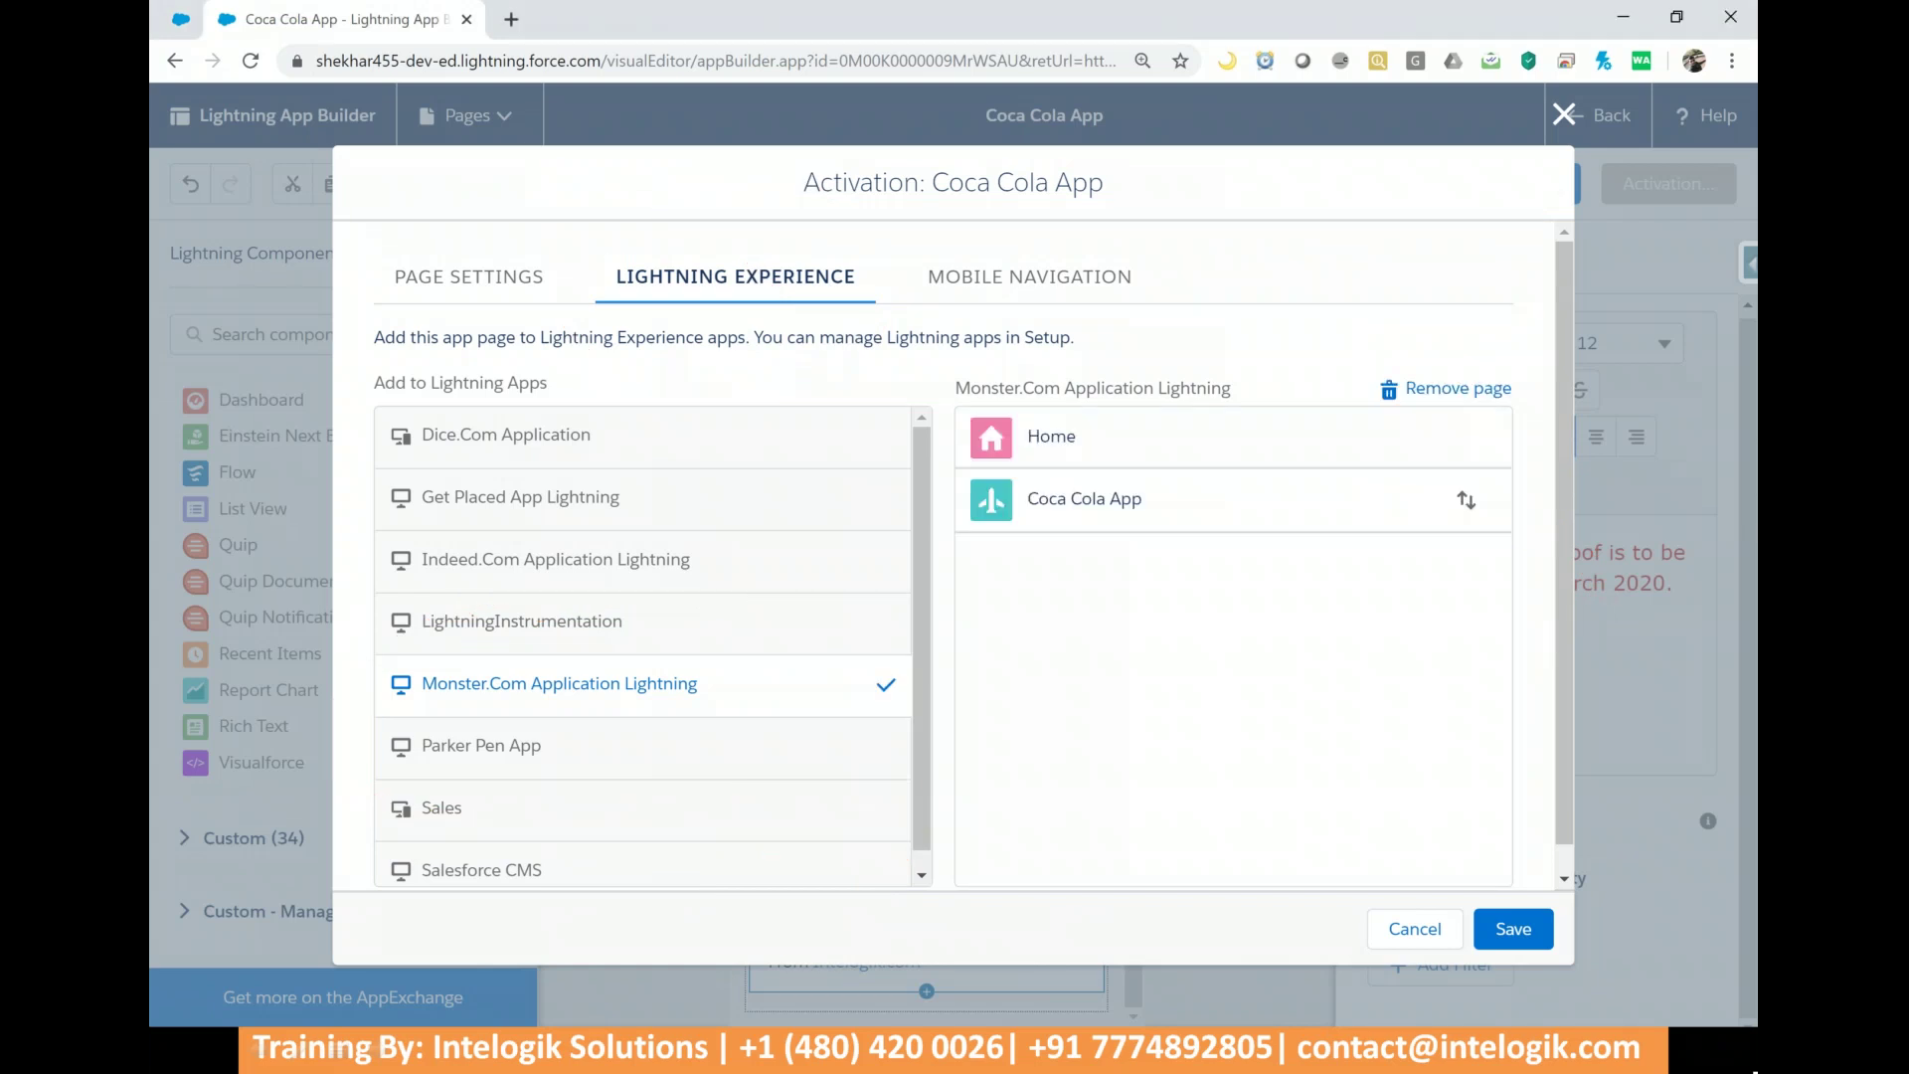
{"action": "left_click", "coordinate": [1024, 293]}
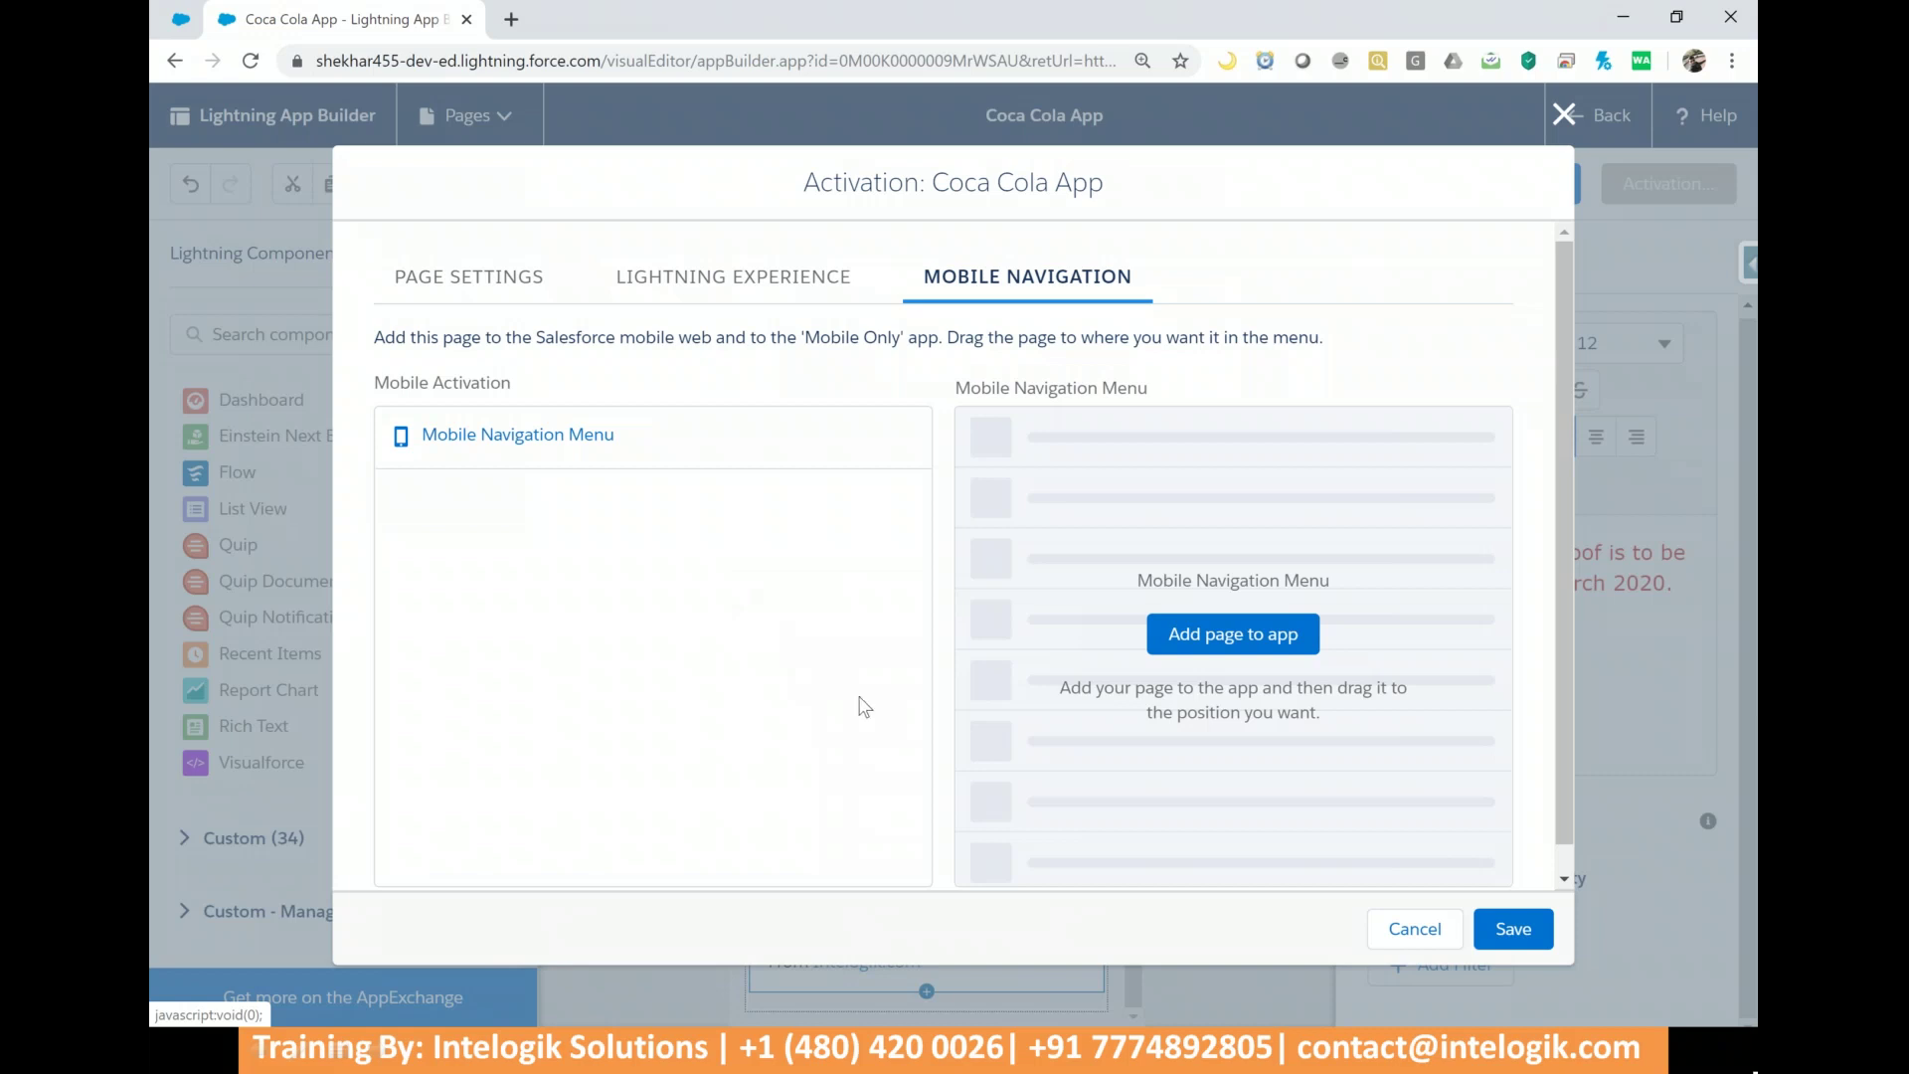
- Add Coca Cola App to the mobile navigation menu above Feb1Page and save the activation
{"action": "left_click_drag", "start_coordinate": [1069, 637], "coordinate": [1056, 680]}
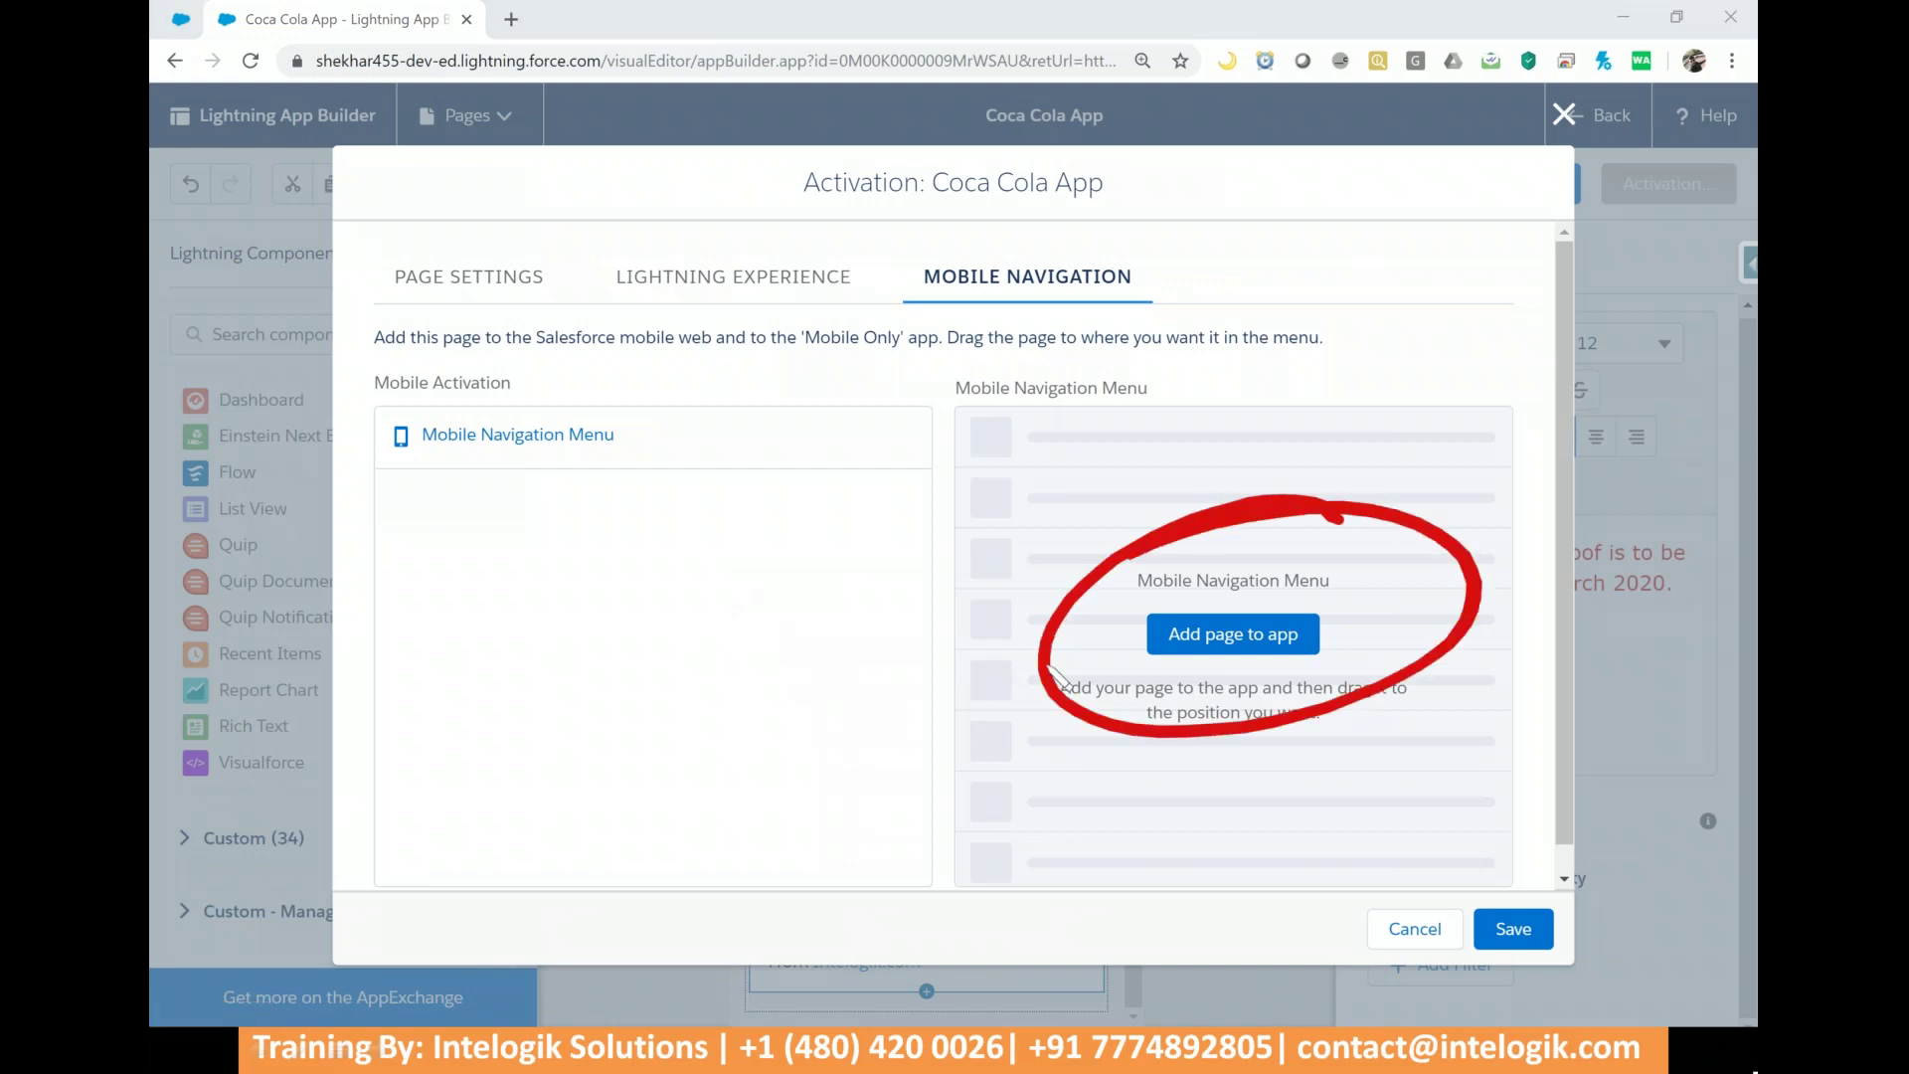
{"action": "left_click", "coordinate": [1233, 633]}
{"action": "left_click", "coordinate": [1183, 633]}
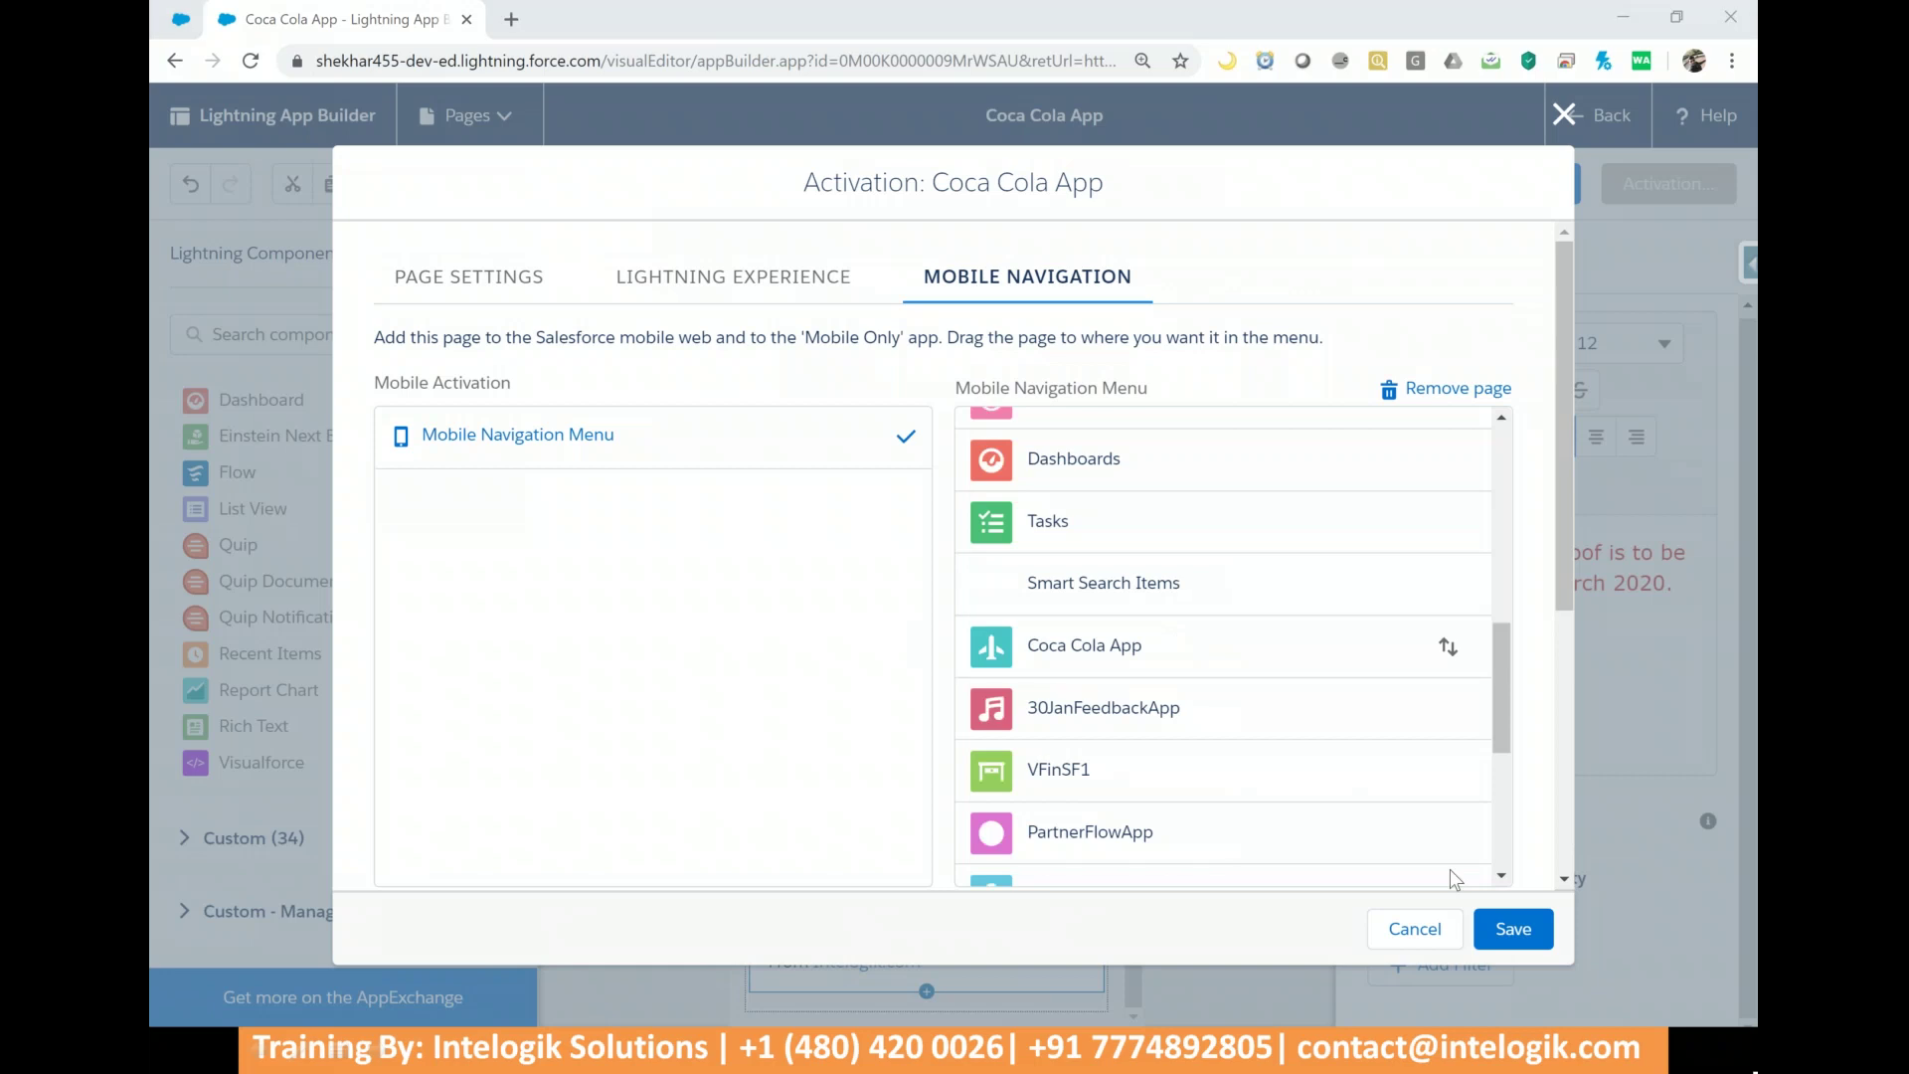
{"action": "mouse_move", "coordinate": [544, 221]}
{"action": "left_mouse_down"}
{"action": "mouse_move", "coordinate": [378, 248]}
{"action": "mouse_move", "coordinate": [452, 214]}
{"action": "left_mouse_up"}
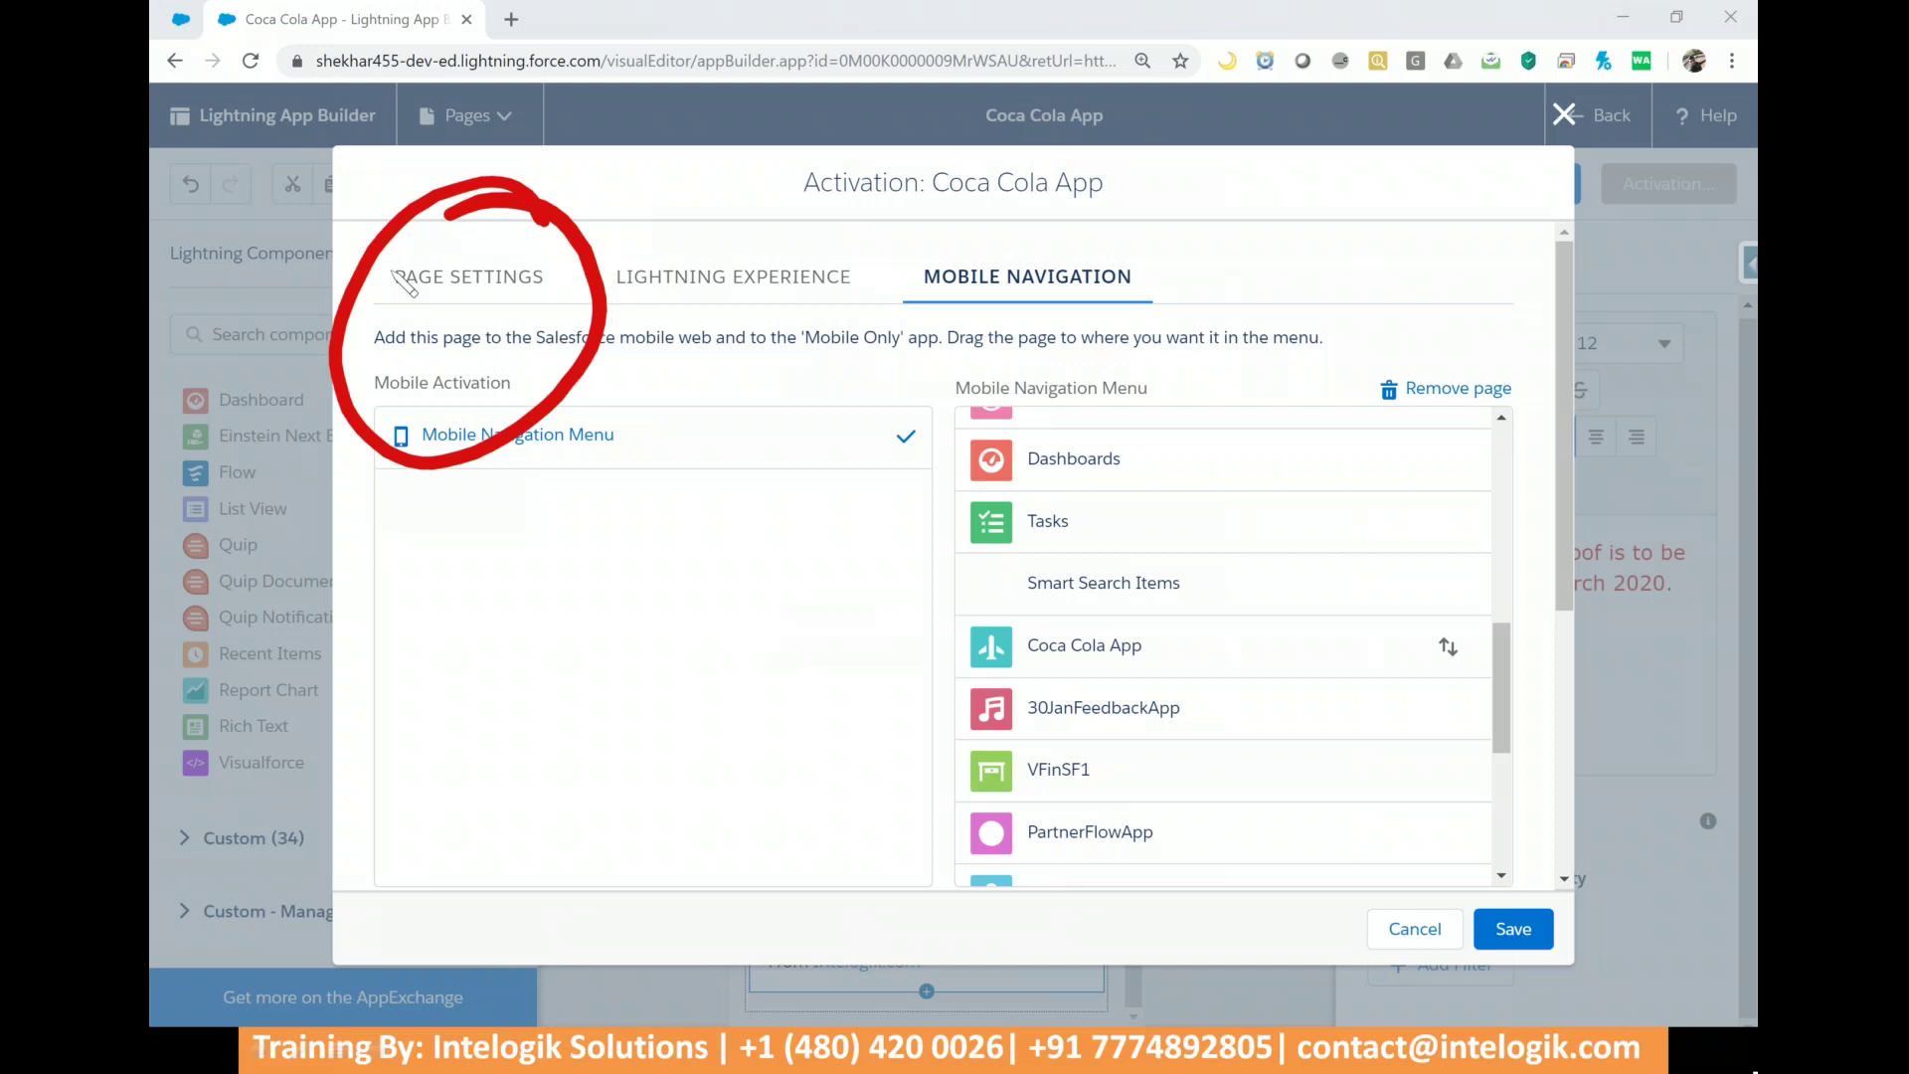
{"action": "mouse_move", "coordinate": [773, 159]}
{"action": "left_mouse_down"}
{"action": "mouse_move", "coordinate": [835, 363]}
{"action": "mouse_move", "coordinate": [731, 184]}
{"action": "left_mouse_up"}
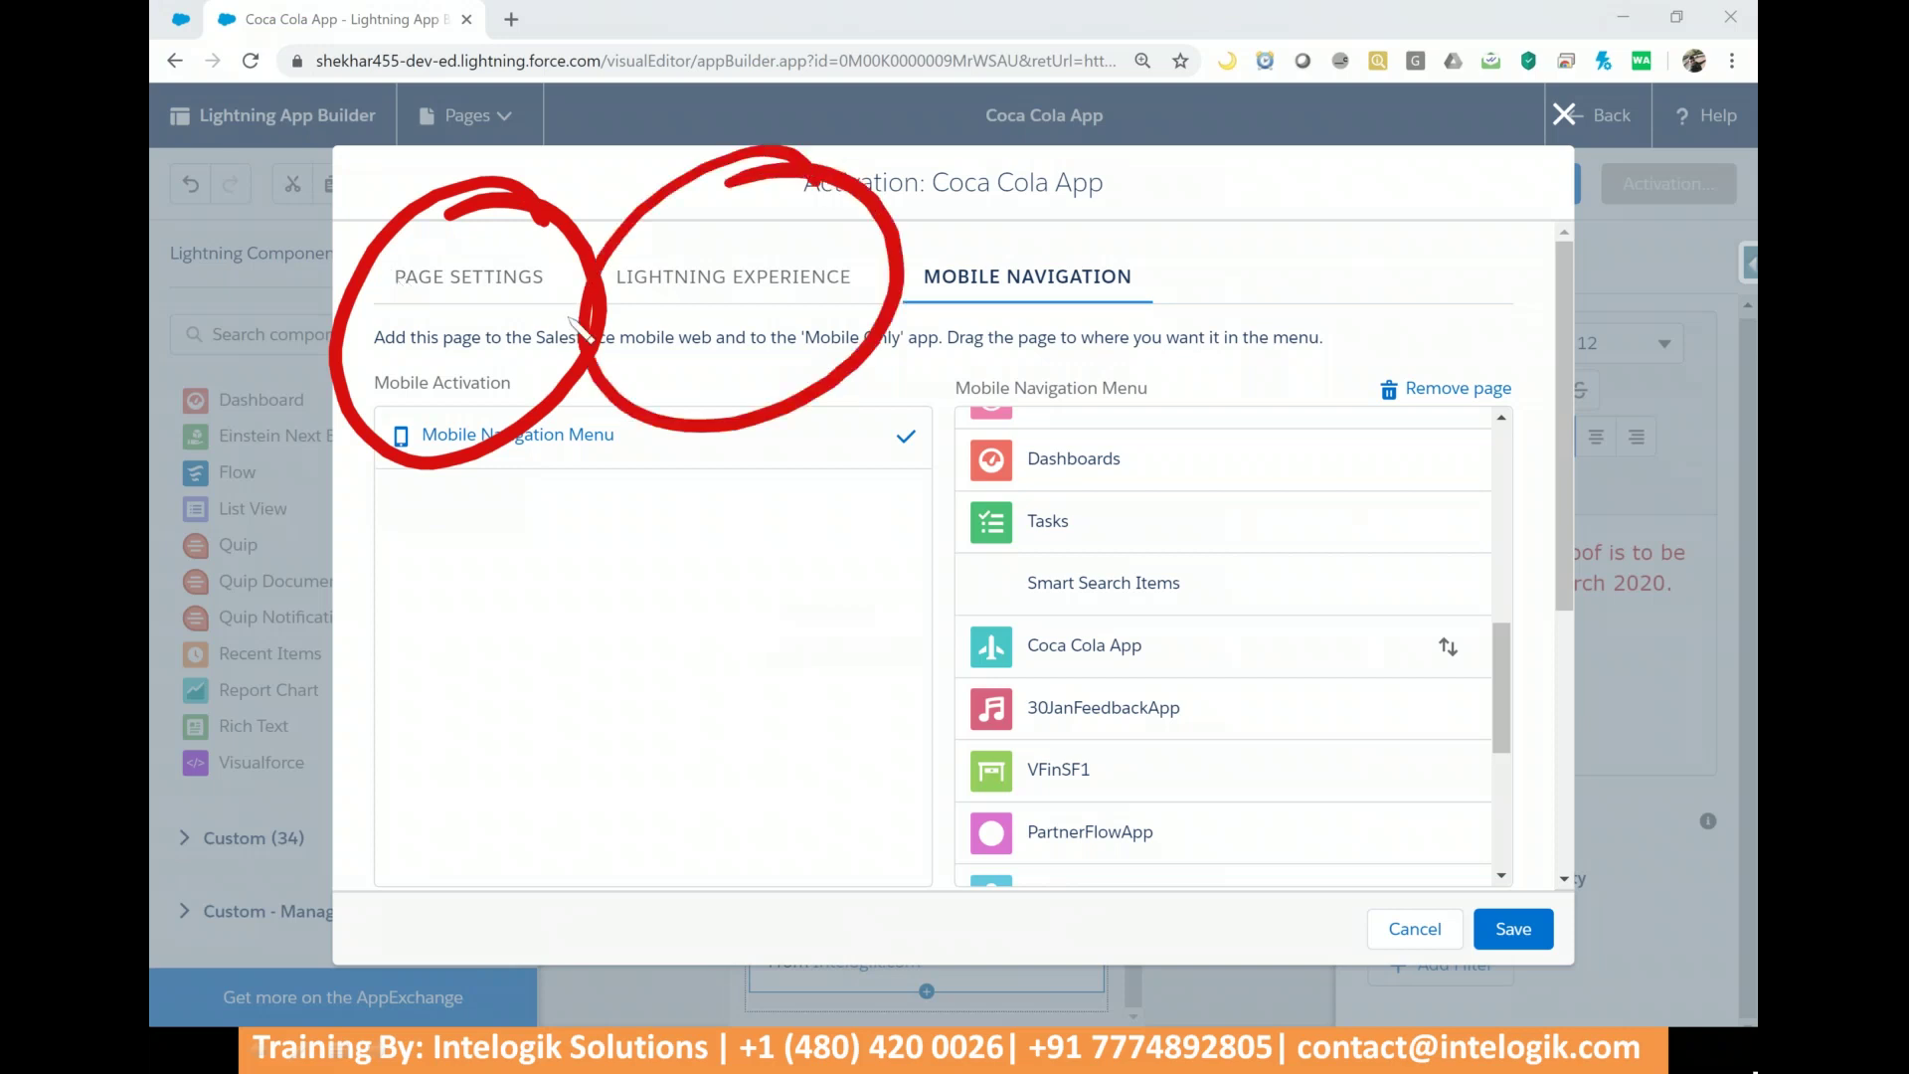
{"action": "mouse_move", "coordinate": [1124, 191]}
{"action": "left_mouse_down"}
{"action": "mouse_move", "coordinate": [860, 438]}
{"action": "mouse_move", "coordinate": [1094, 174]}
{"action": "mouse_move", "coordinate": [1014, 191]}
{"action": "left_mouse_up"}
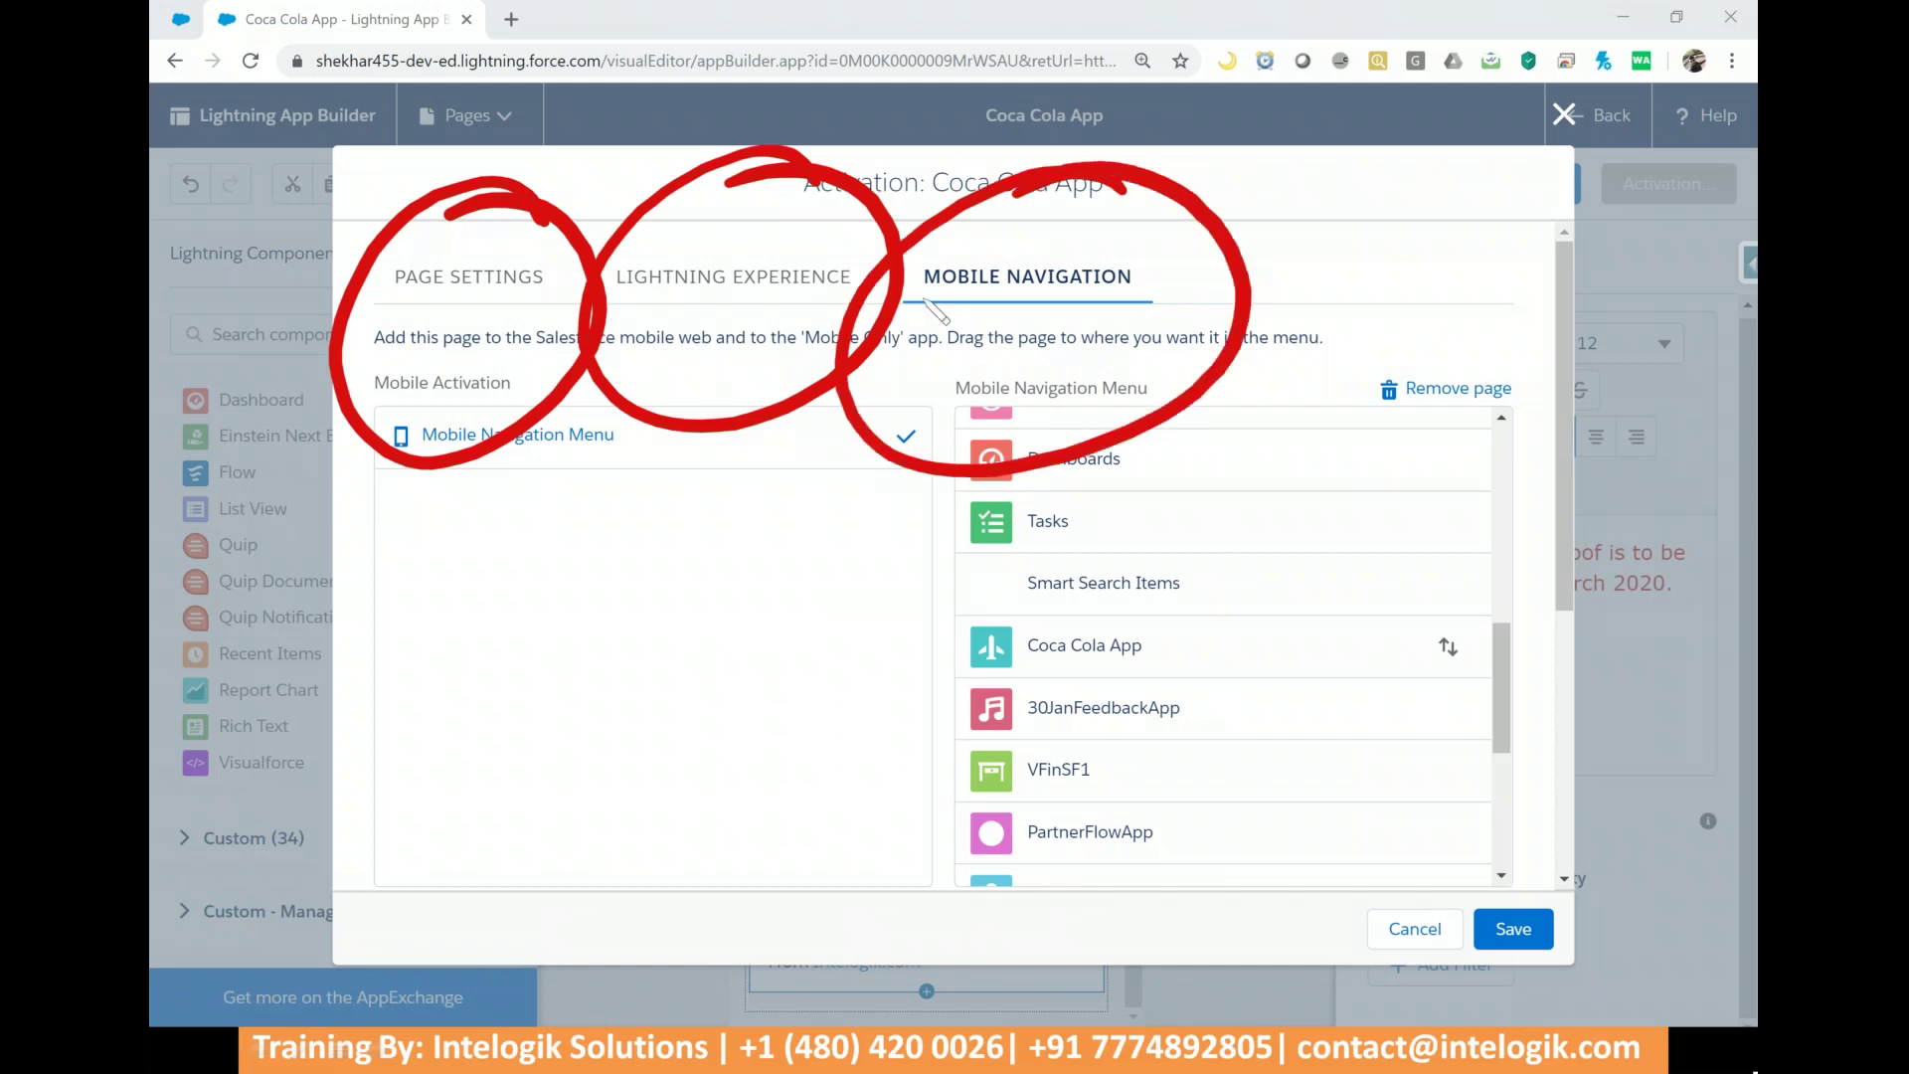
{"action": "key", "text": "Escape"}
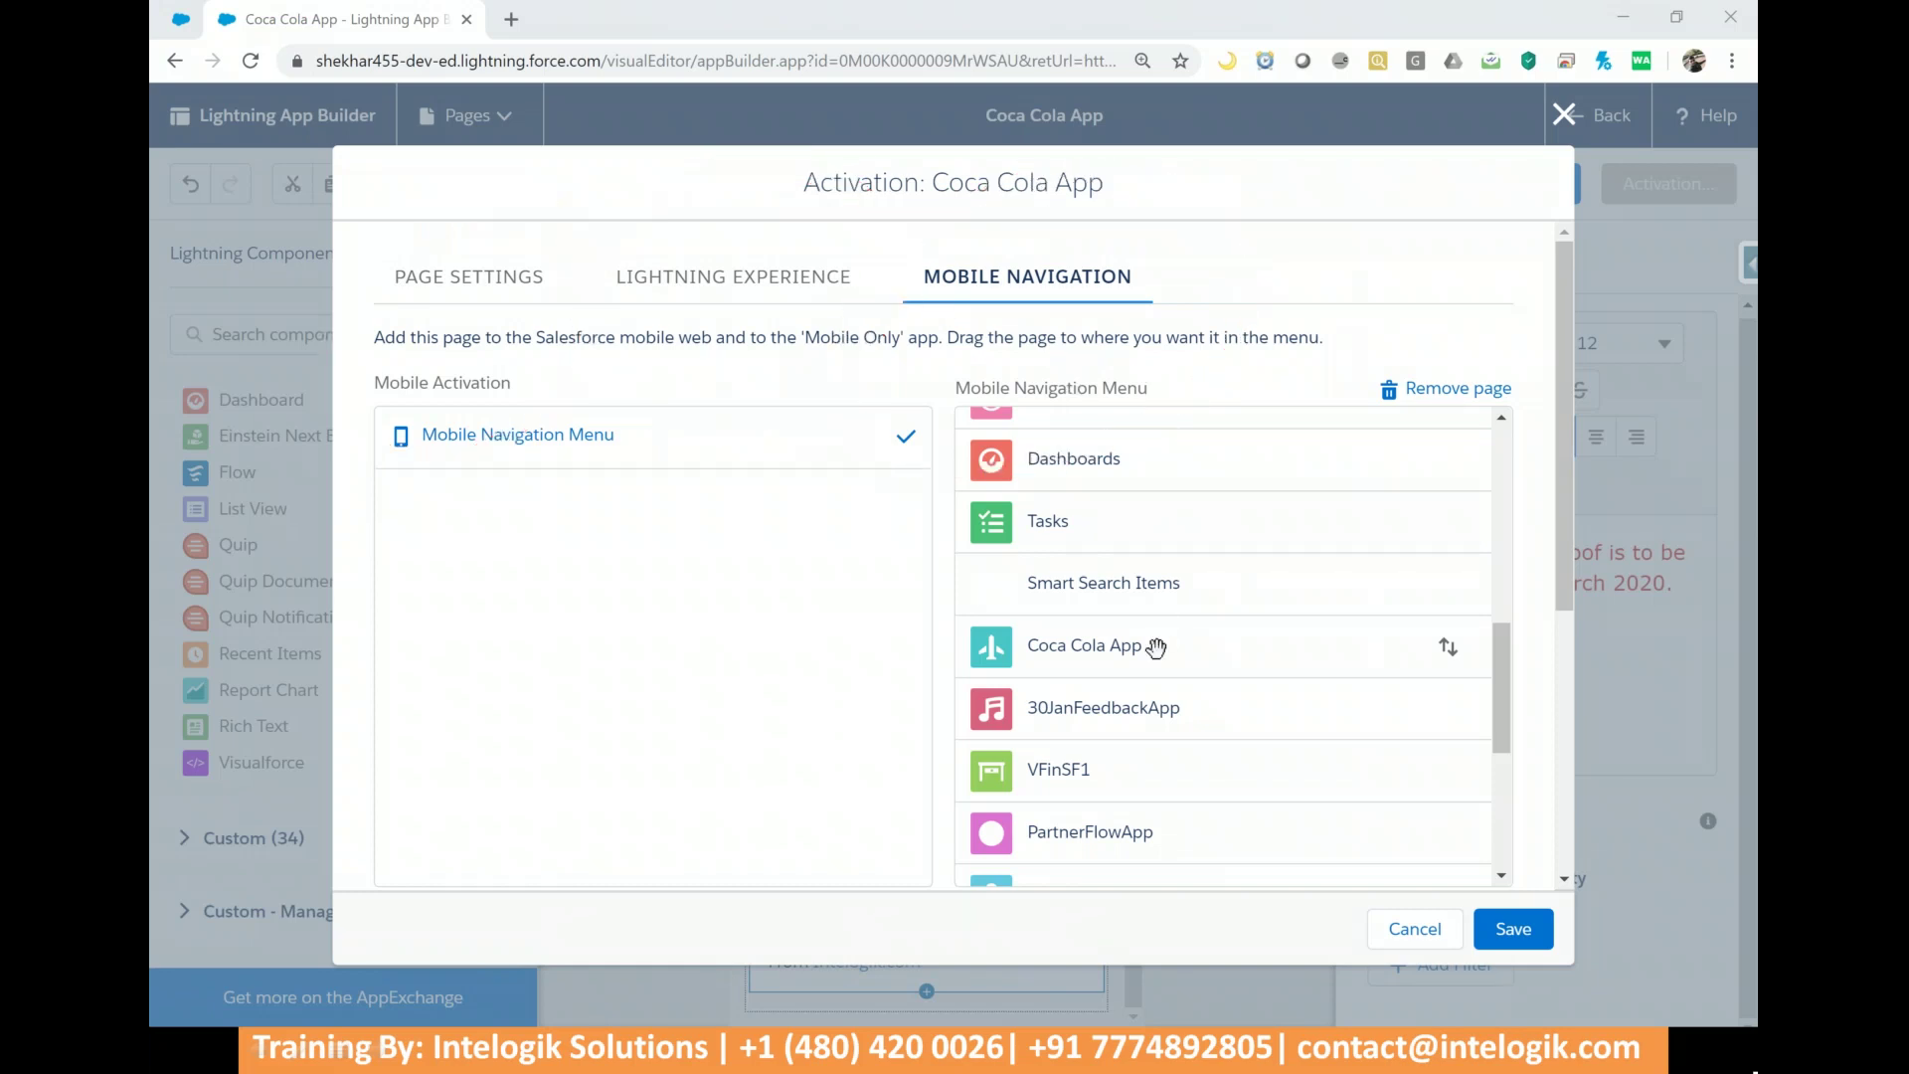
{"action": "left_click_drag", "start_coordinate": [1134, 647], "coordinate": [1151, 414]}
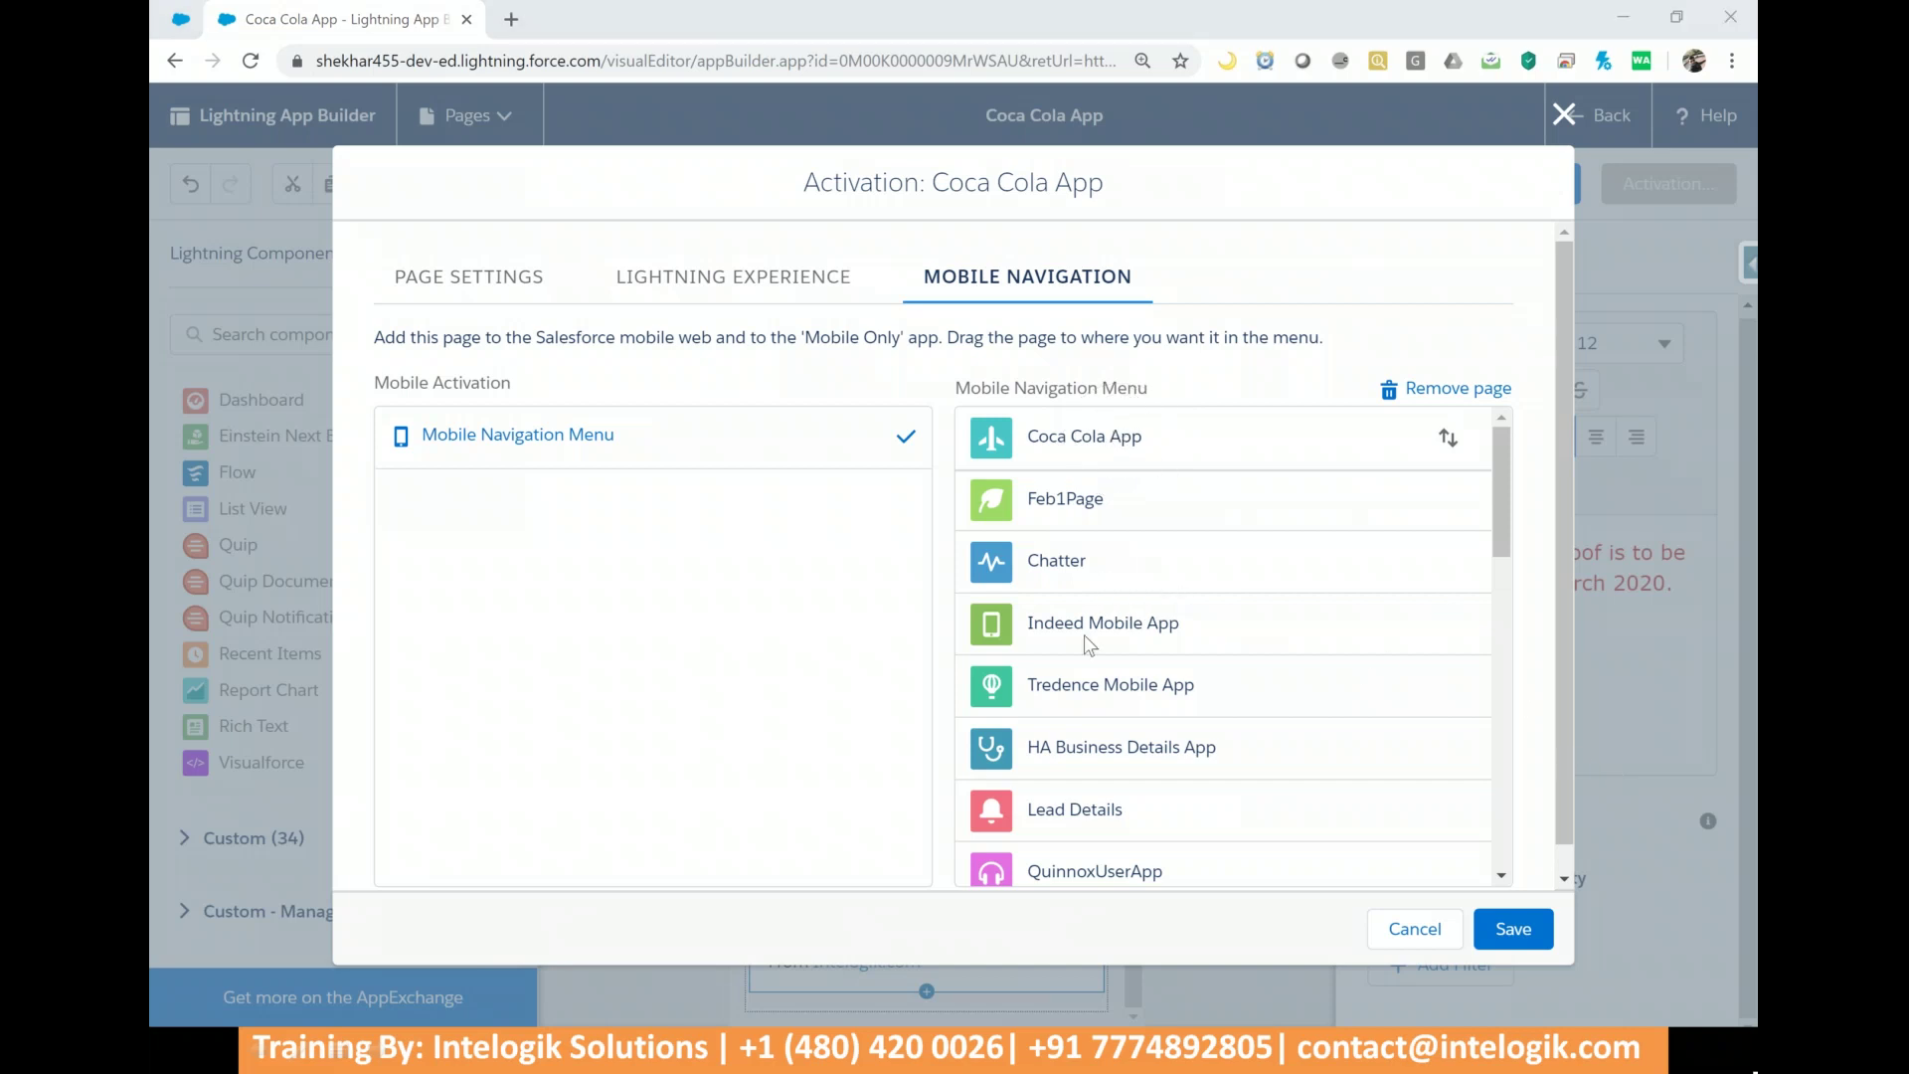
{"action": "left_click", "coordinate": [1513, 927]}
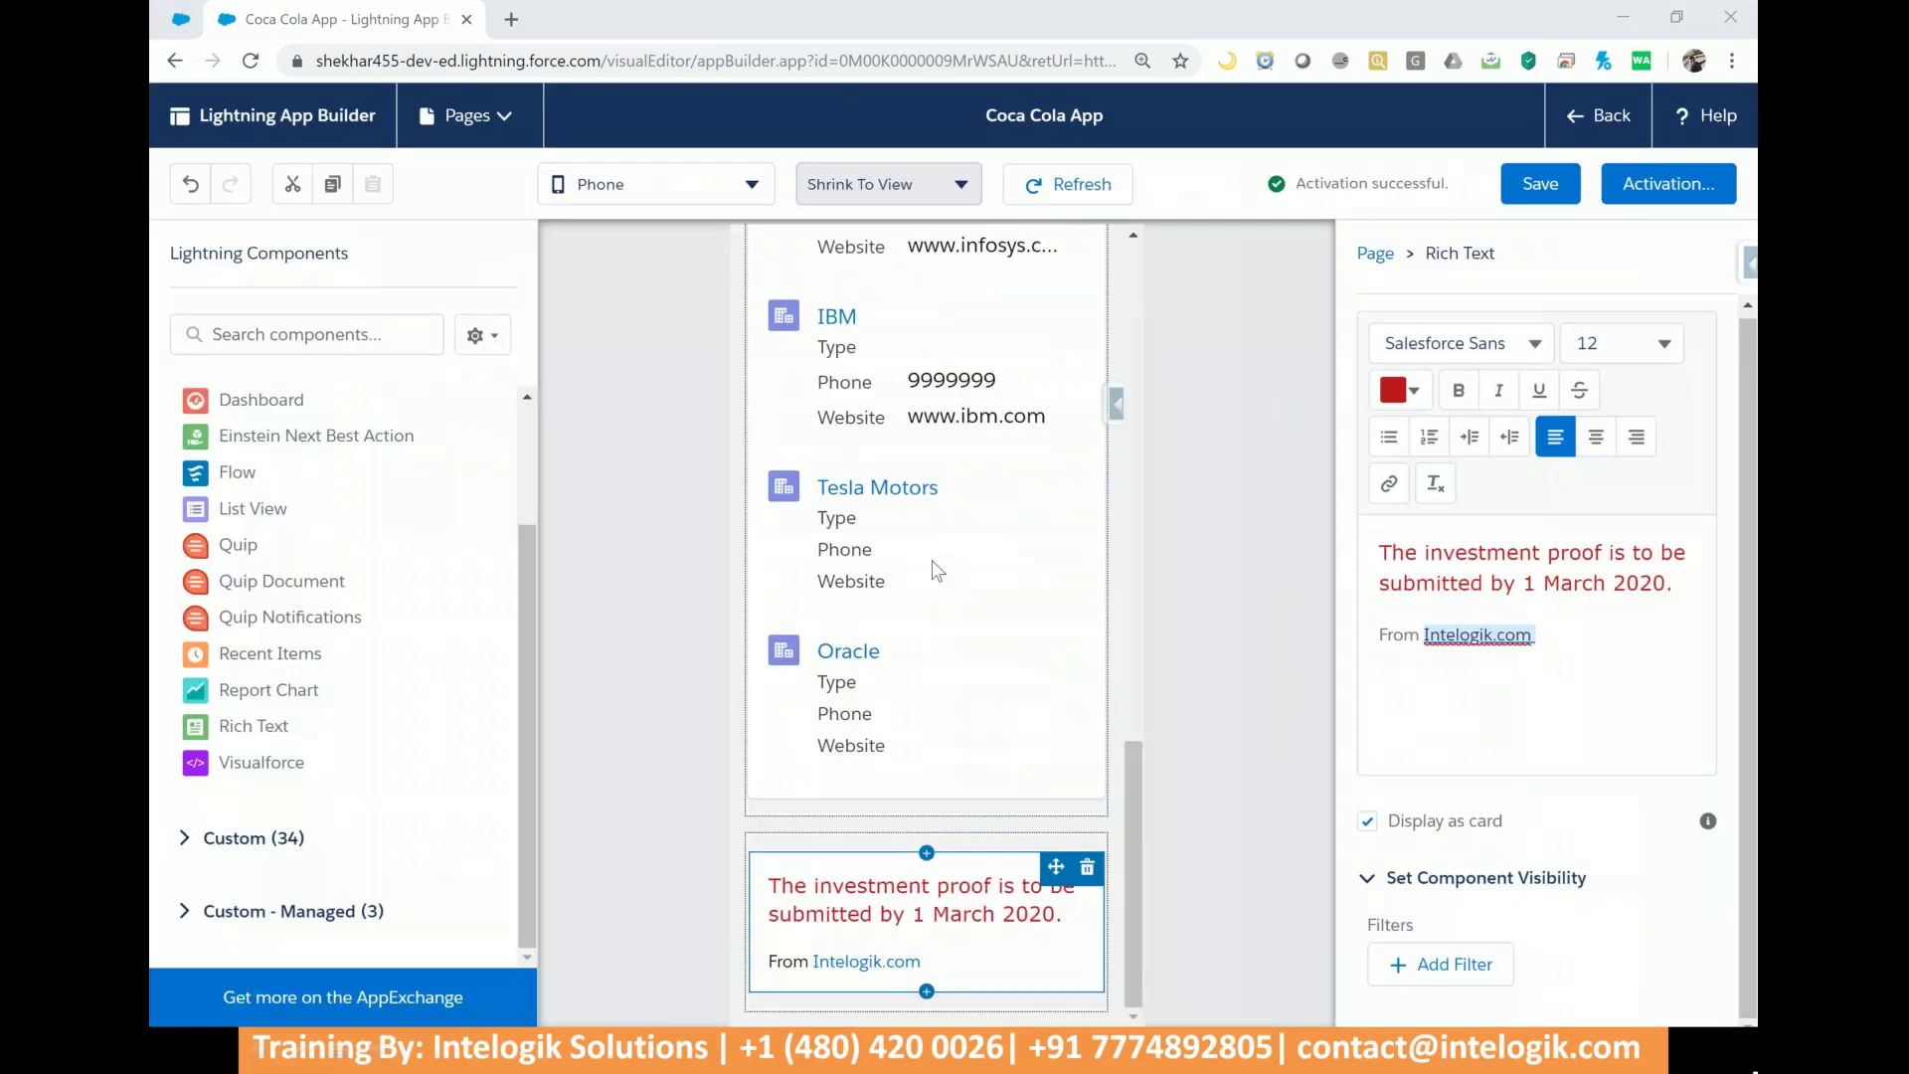
- Save the Coca Cola App page, then drag the phone emulator window to the left
{"action": "left_click", "coordinate": [1541, 183]}
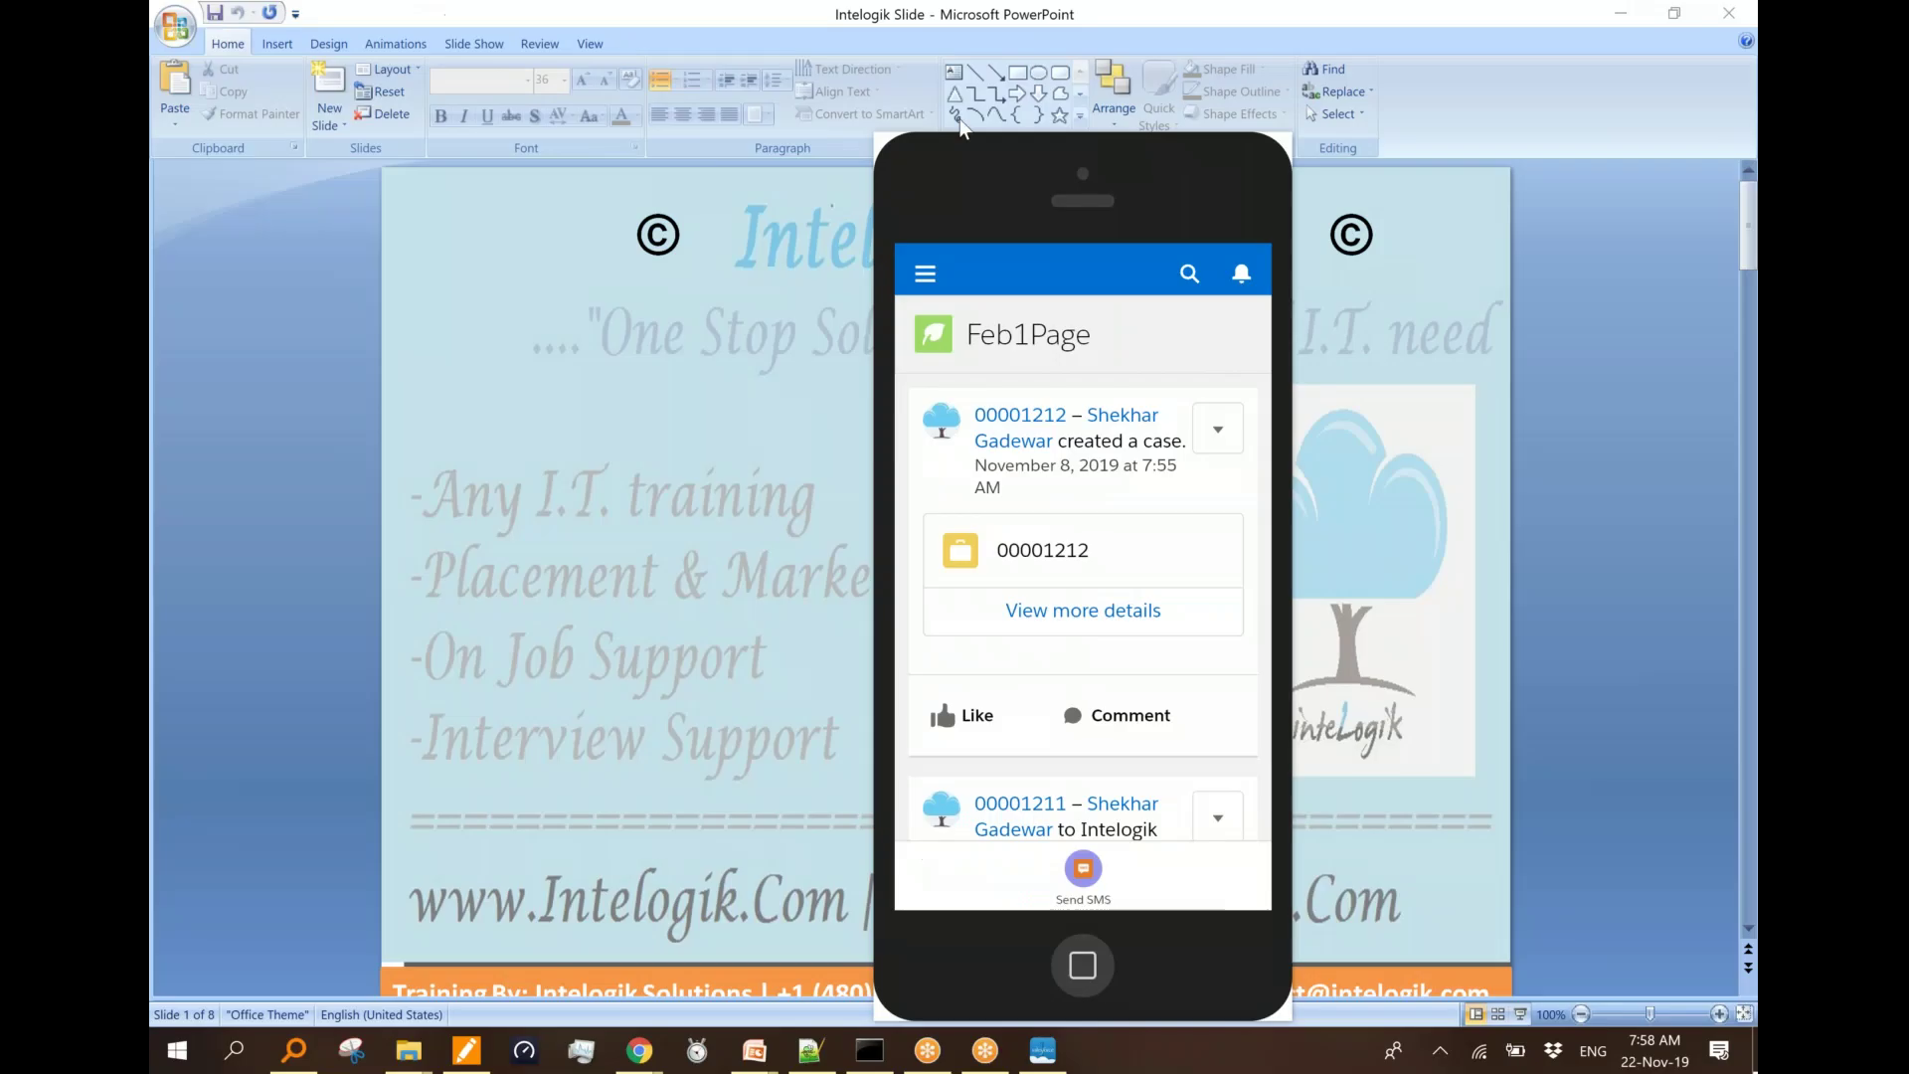
{"action": "left_click_drag", "start_coordinate": [1168, 136], "coordinate": [443, 120]}
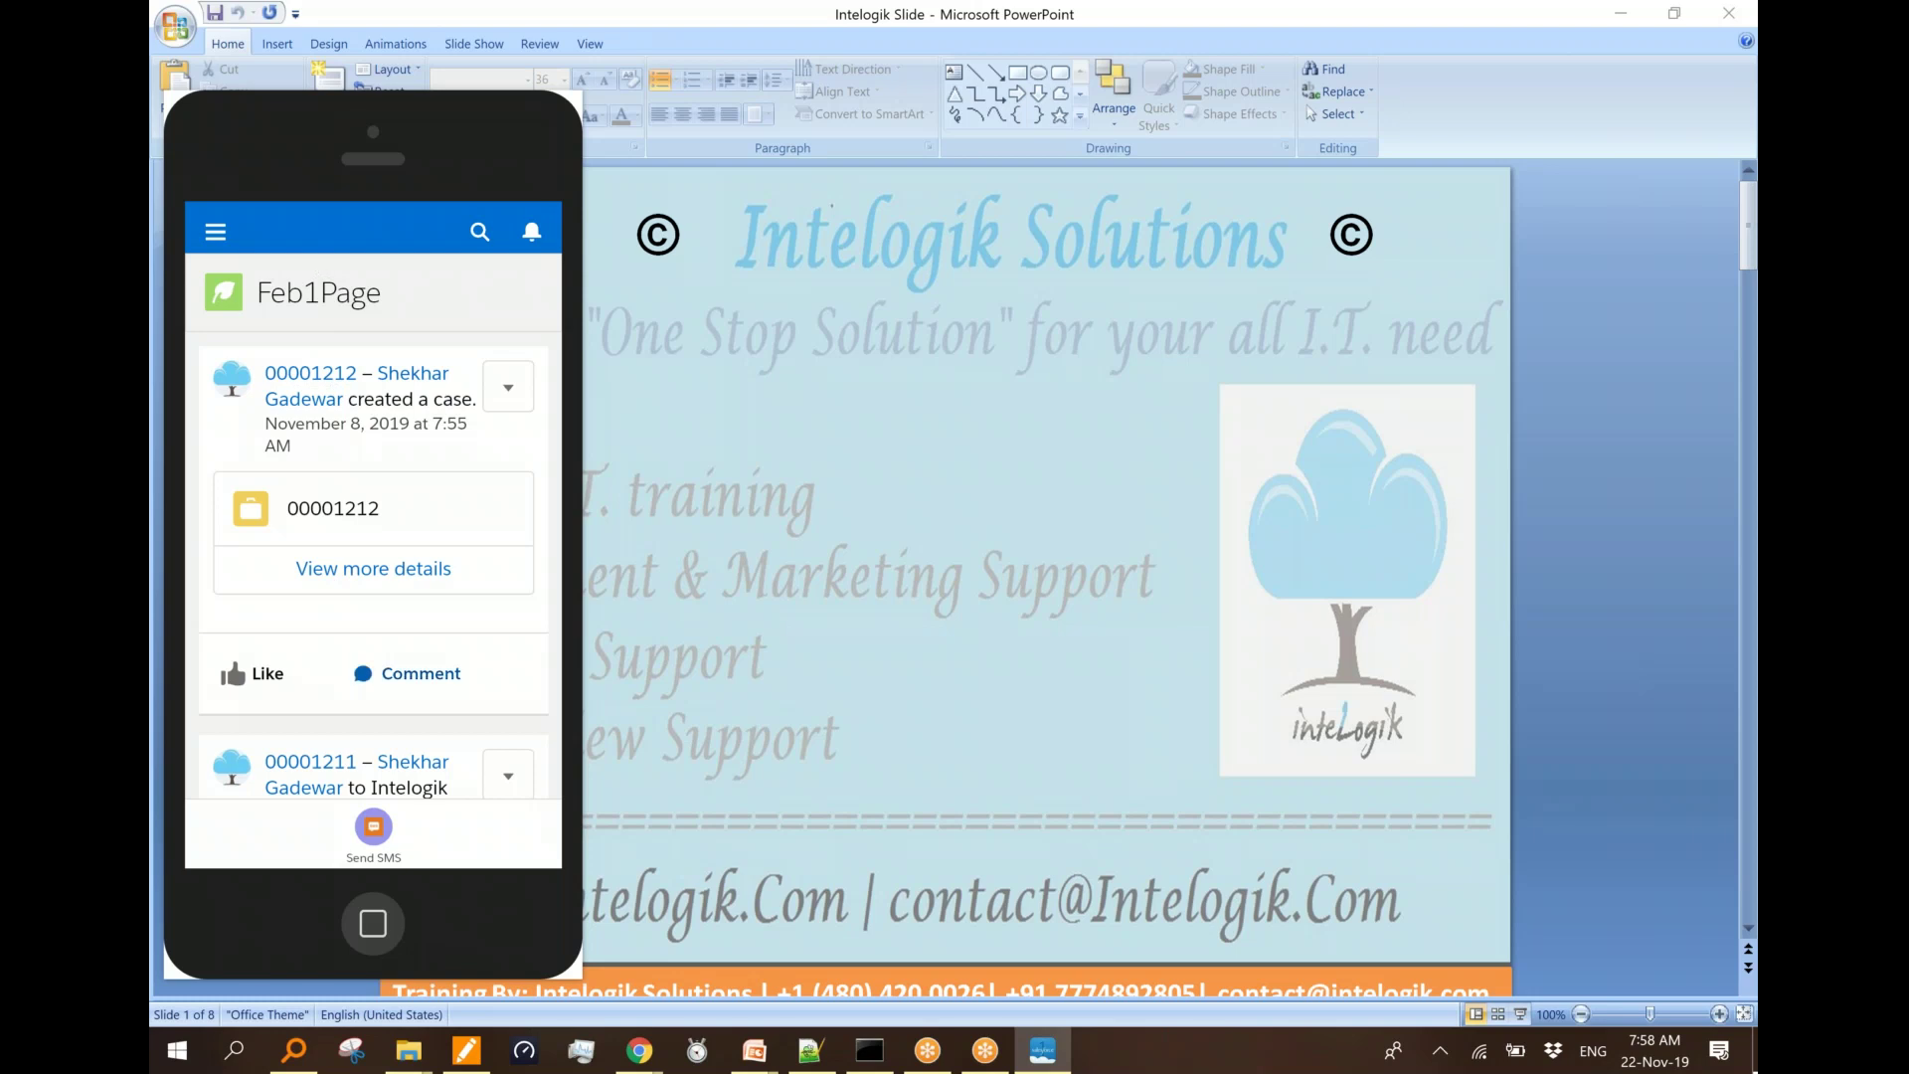
- Reload the Salesforce app in the phone emulator
{"action": "left_click", "coordinate": [382, 930]}
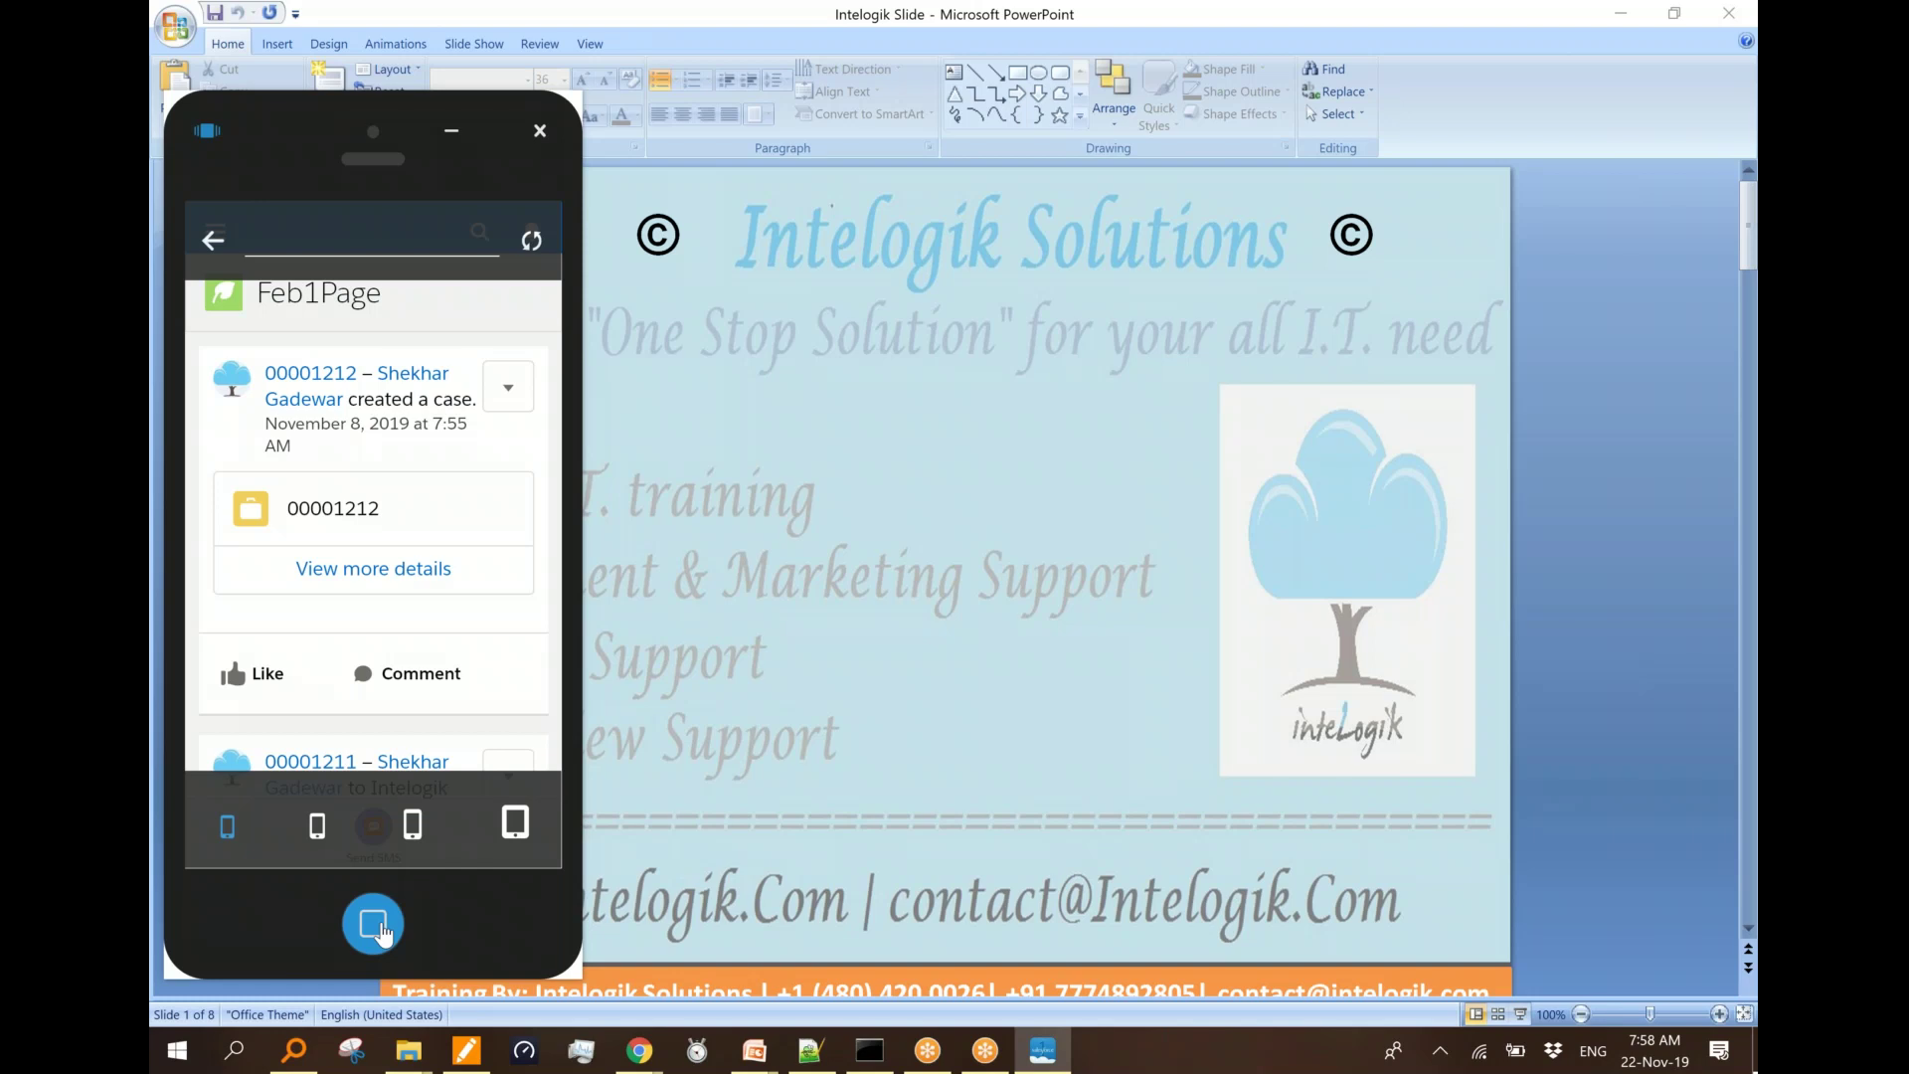
{"action": "left_click", "coordinate": [535, 256]}
{"action": "left_click", "coordinate": [364, 930]}
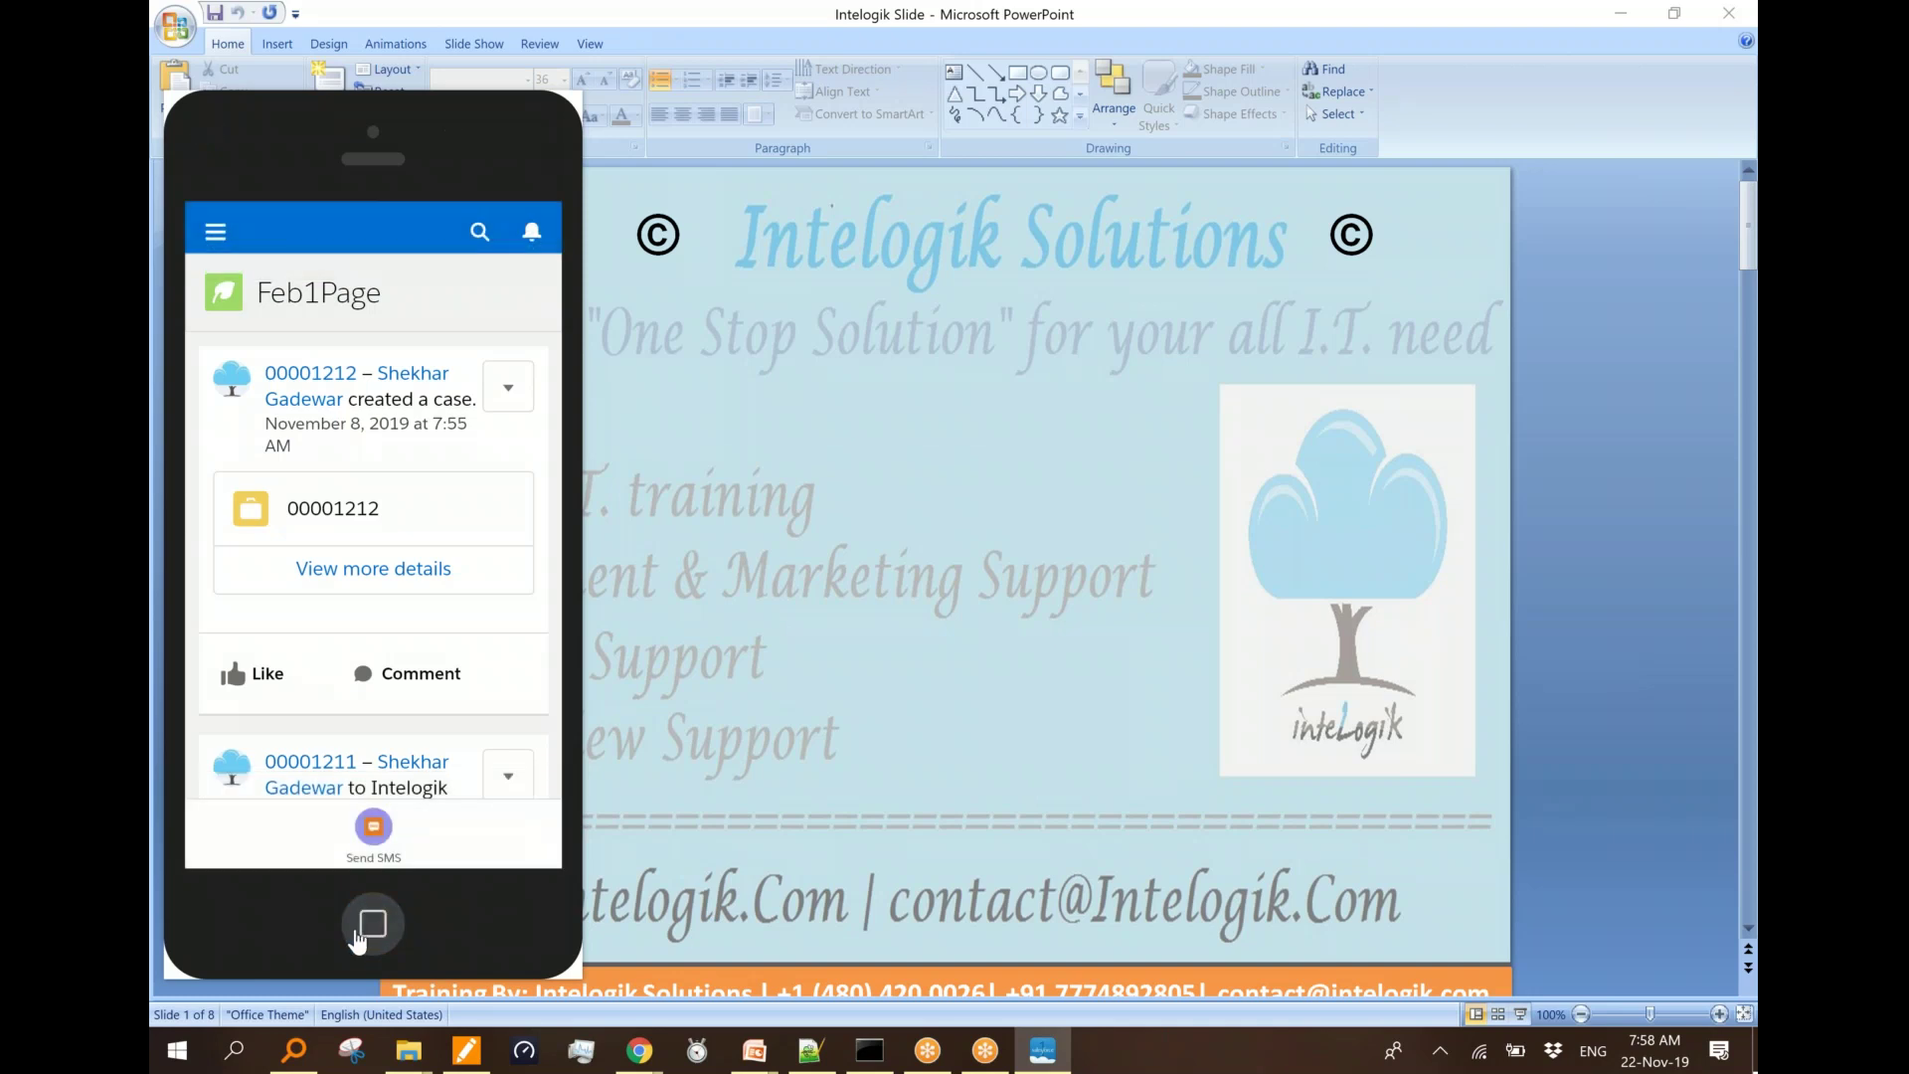
- Open Coca Cola App from the phone's navigation menu and scroll through its forms and recent items
{"action": "left_click", "coordinate": [215, 235]}
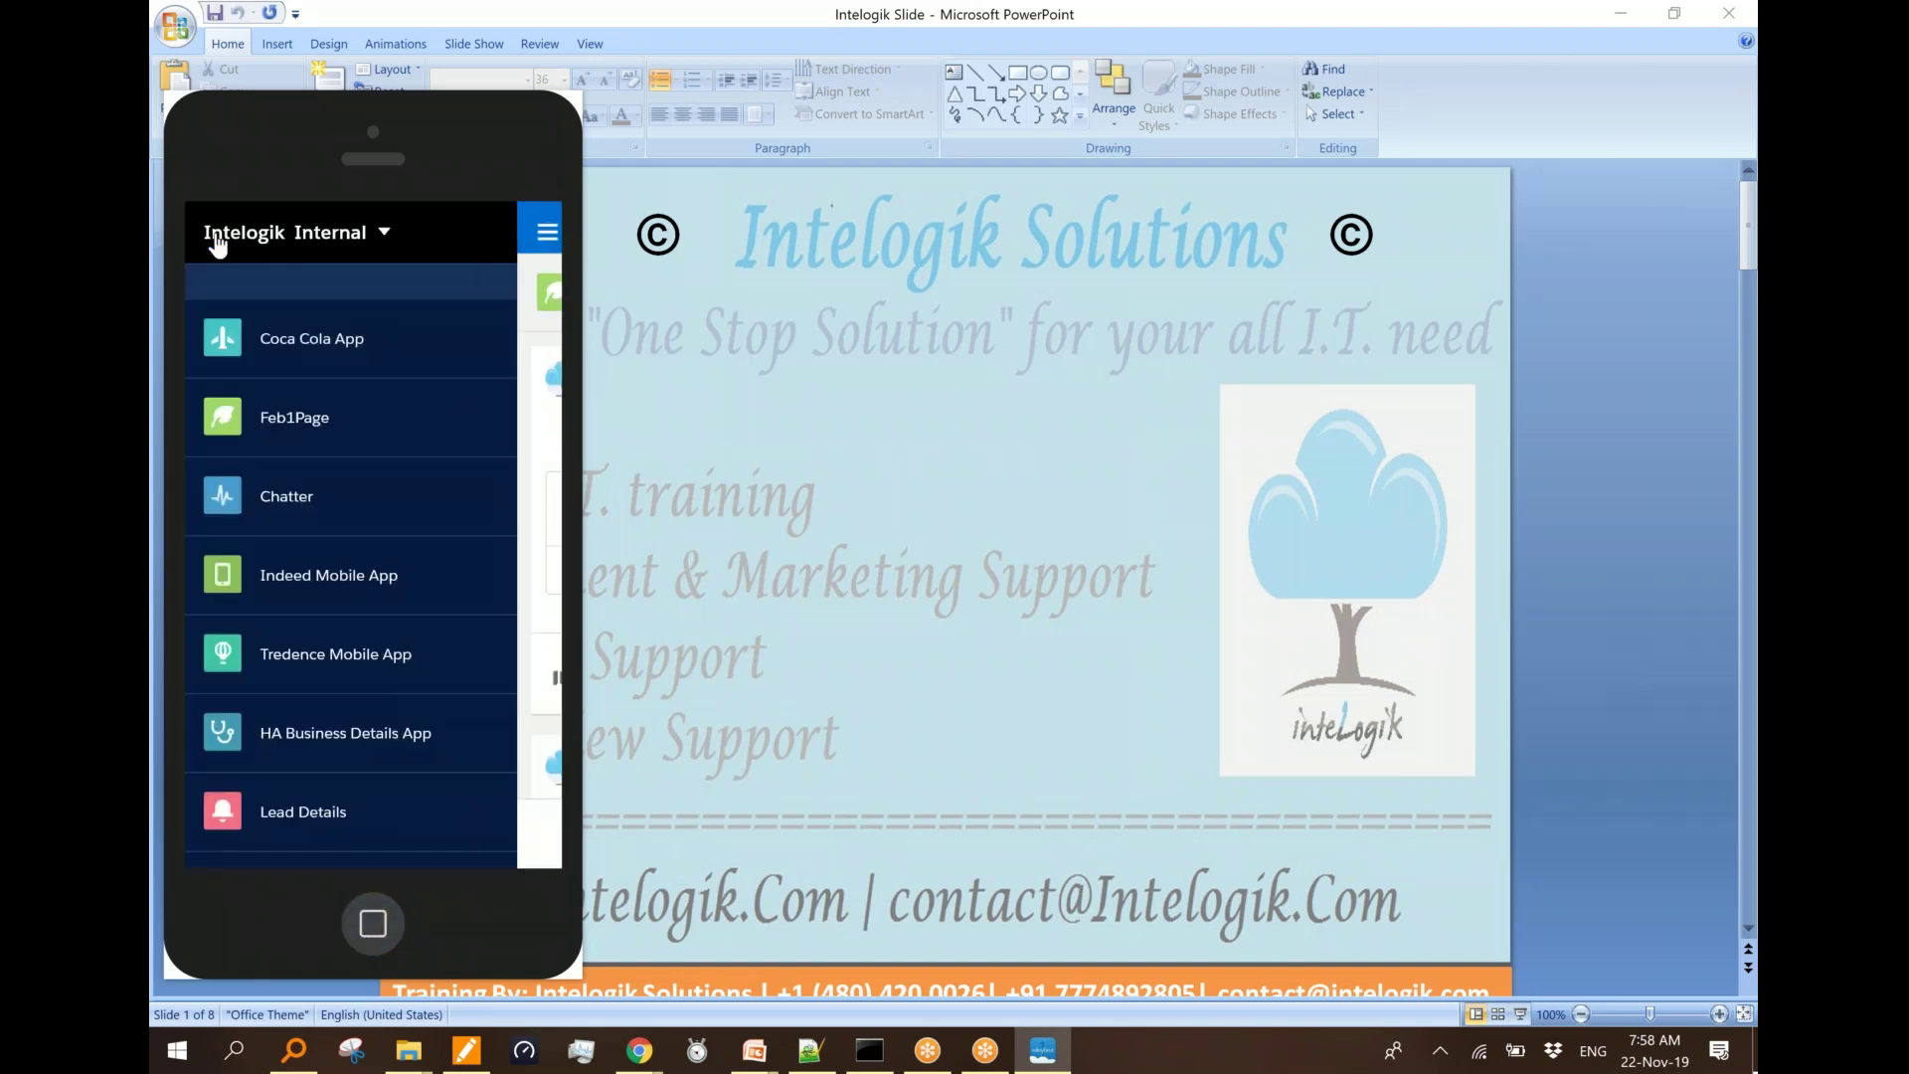
{"action": "left_click", "coordinate": [326, 350]}
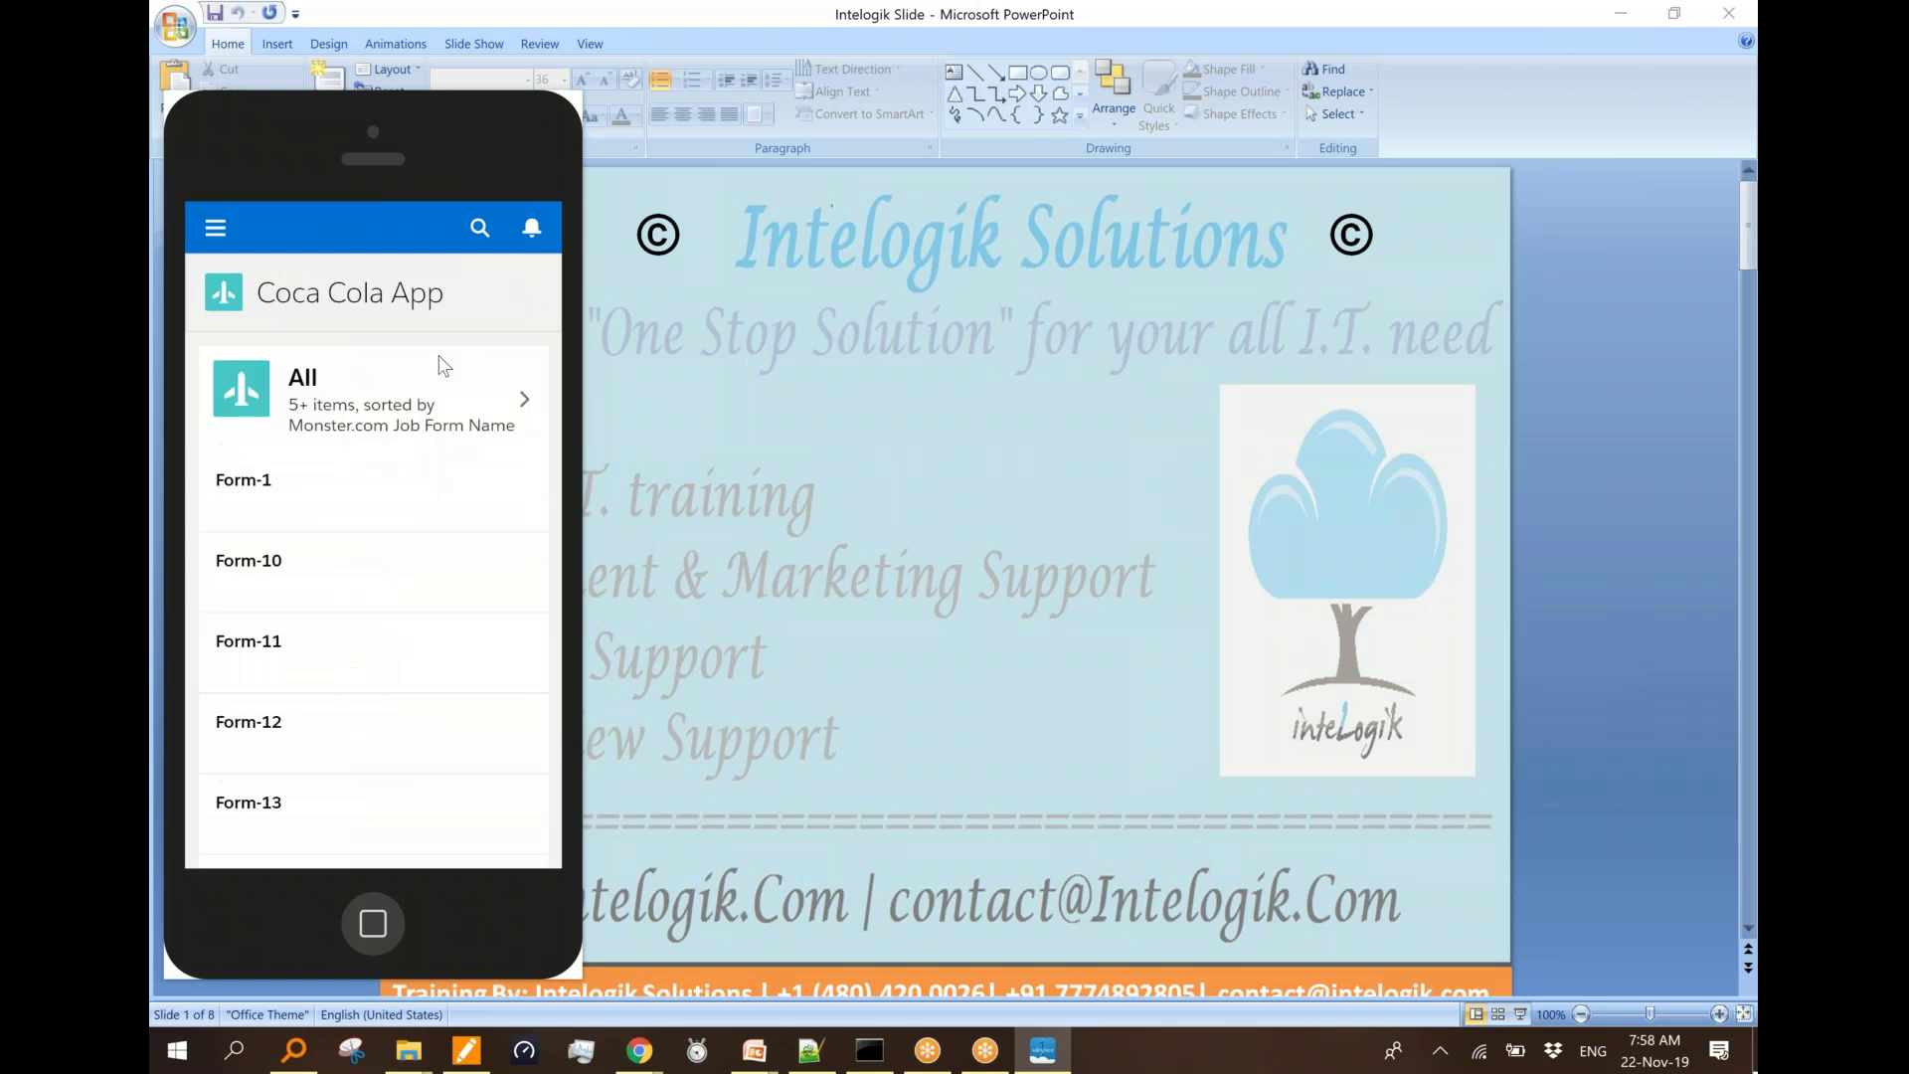
{"action": "left_click", "coordinate": [494, 449]}
{"action": "scroll", "coordinate": [484, 457], "scroll_direction": "down", "scroll_amount": 3}
{"action": "scroll", "coordinate": [477, 457], "scroll_direction": "up", "scroll_amount": 3}
{"action": "scroll", "coordinate": [459, 456], "scroll_direction": "down", "scroll_amount": 3}
{"action": "scroll", "coordinate": [458, 456], "scroll_direction": "up", "scroll_amount": 5}
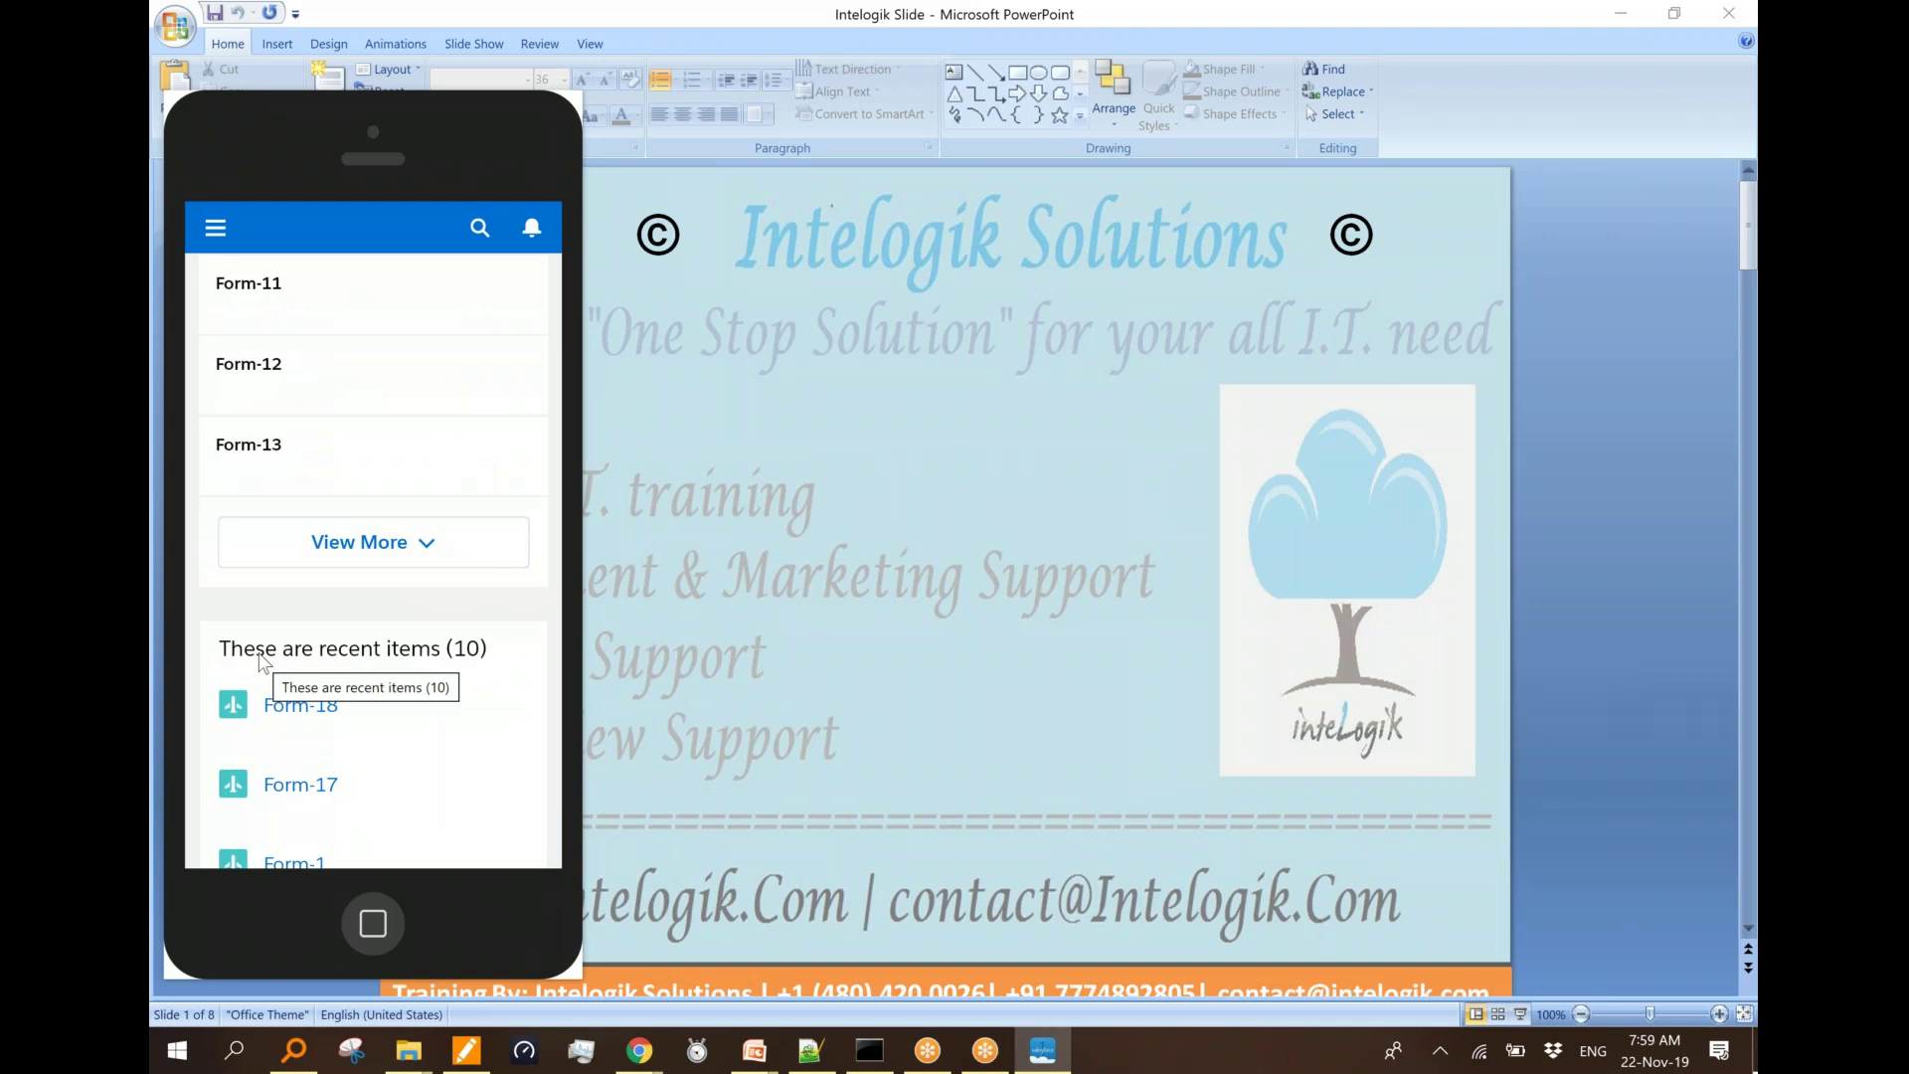
{"action": "scroll", "coordinate": [266, 664], "scroll_direction": "down", "scroll_amount": 5}
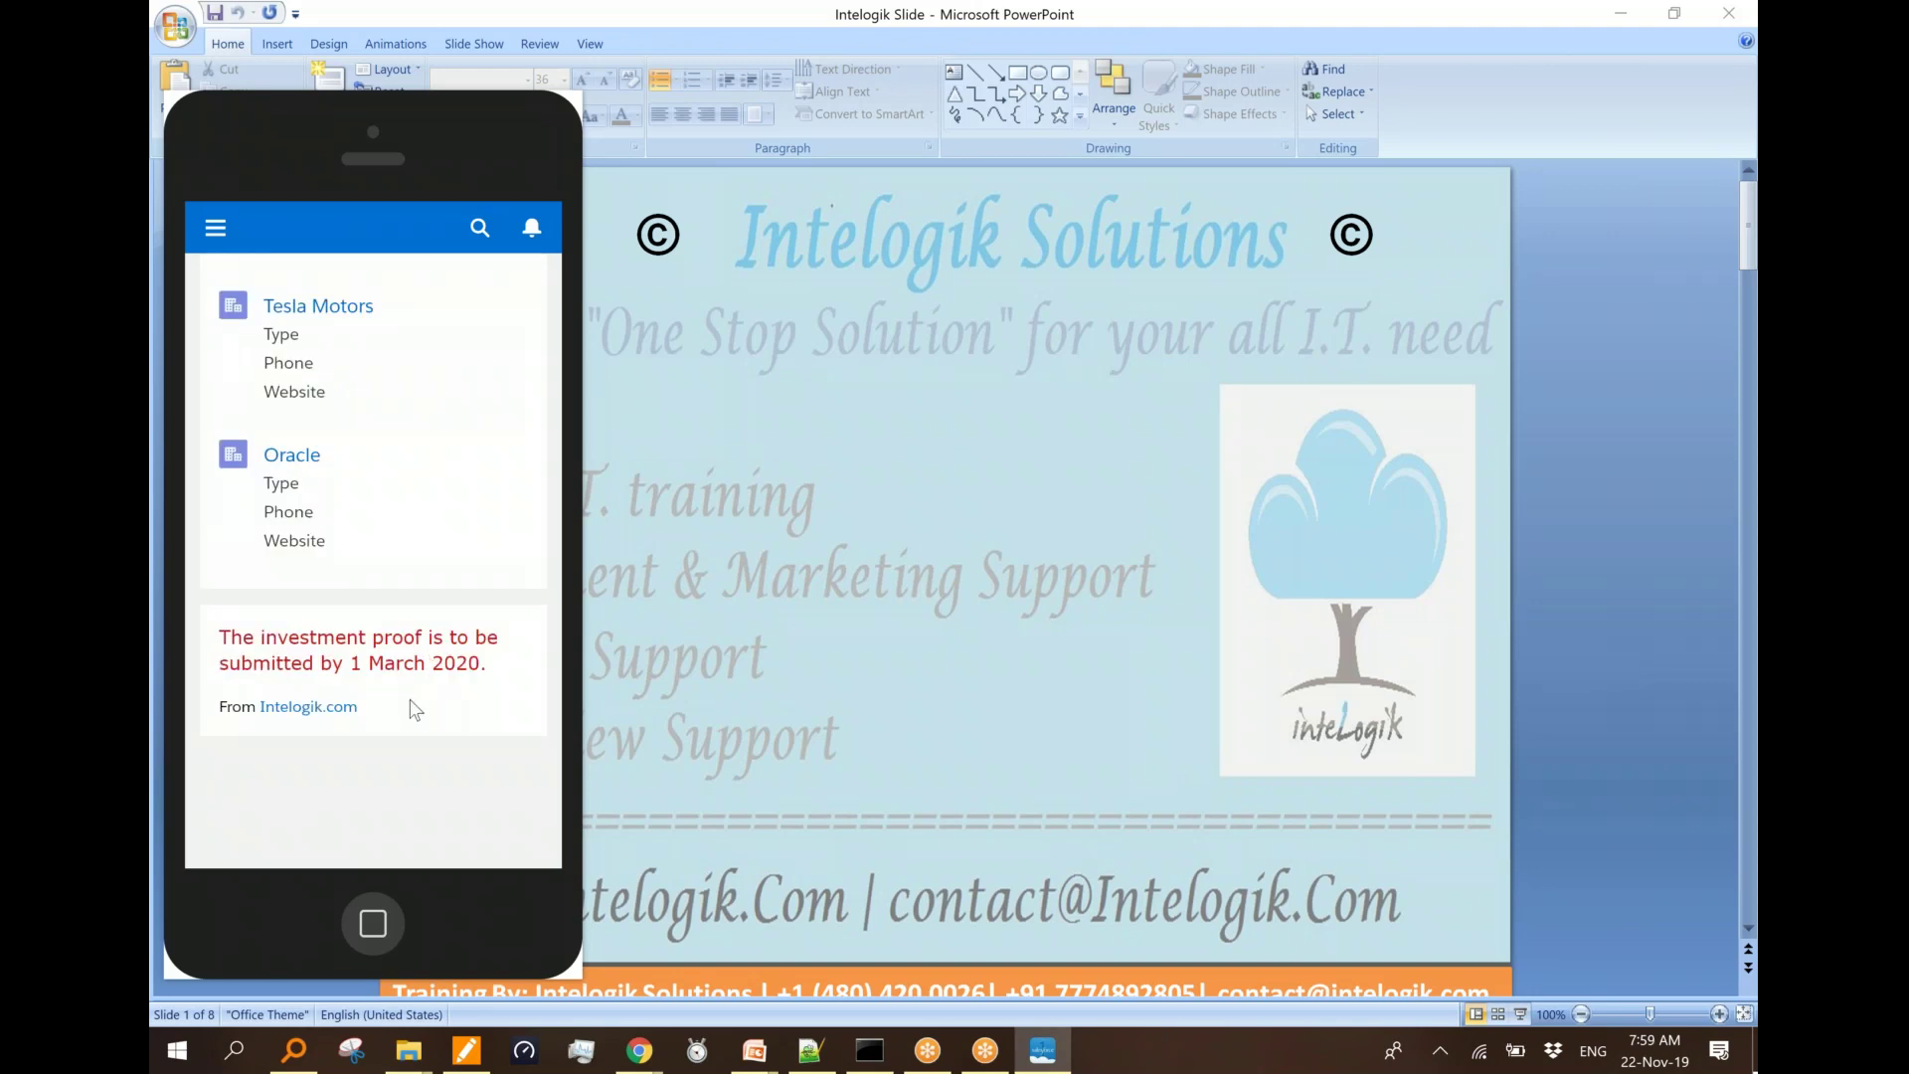
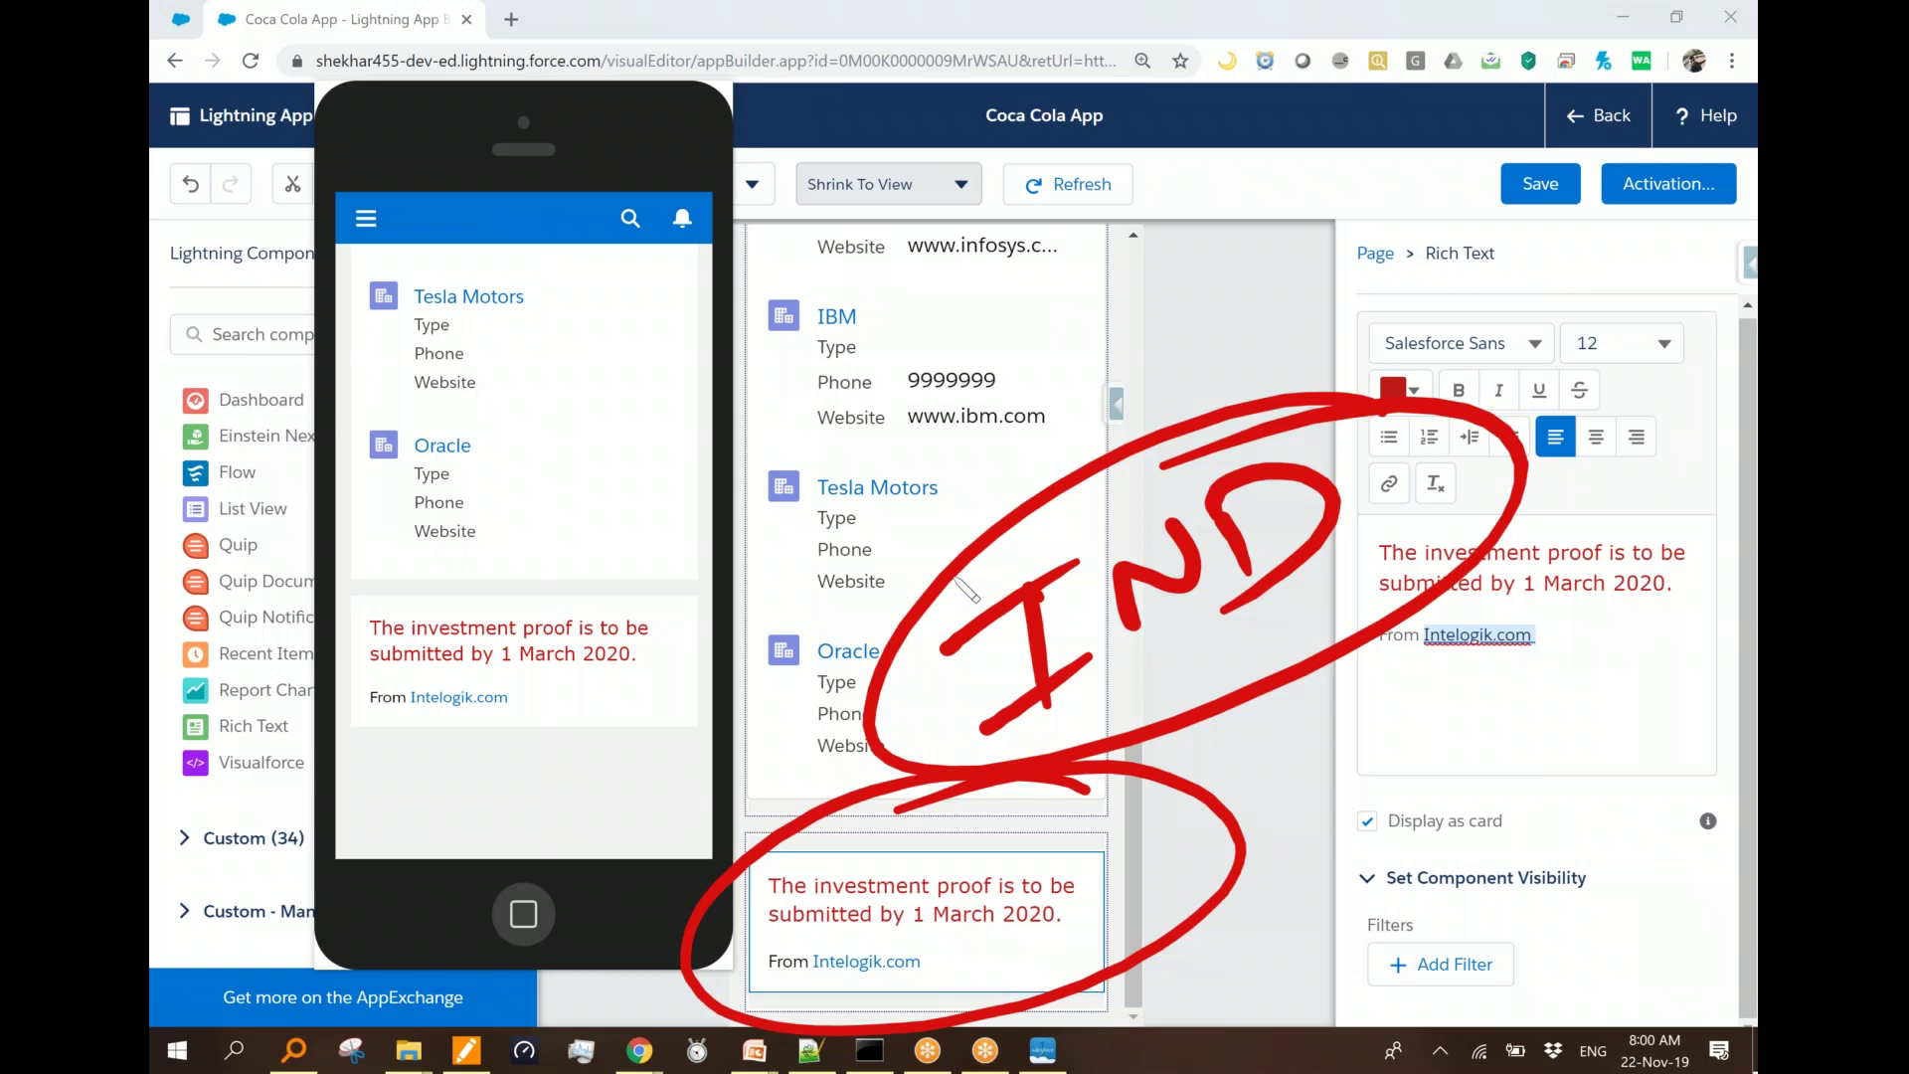
- Move the phone emulator preview aside to uncover the App Builder components
{"action": "key", "text": "e"}
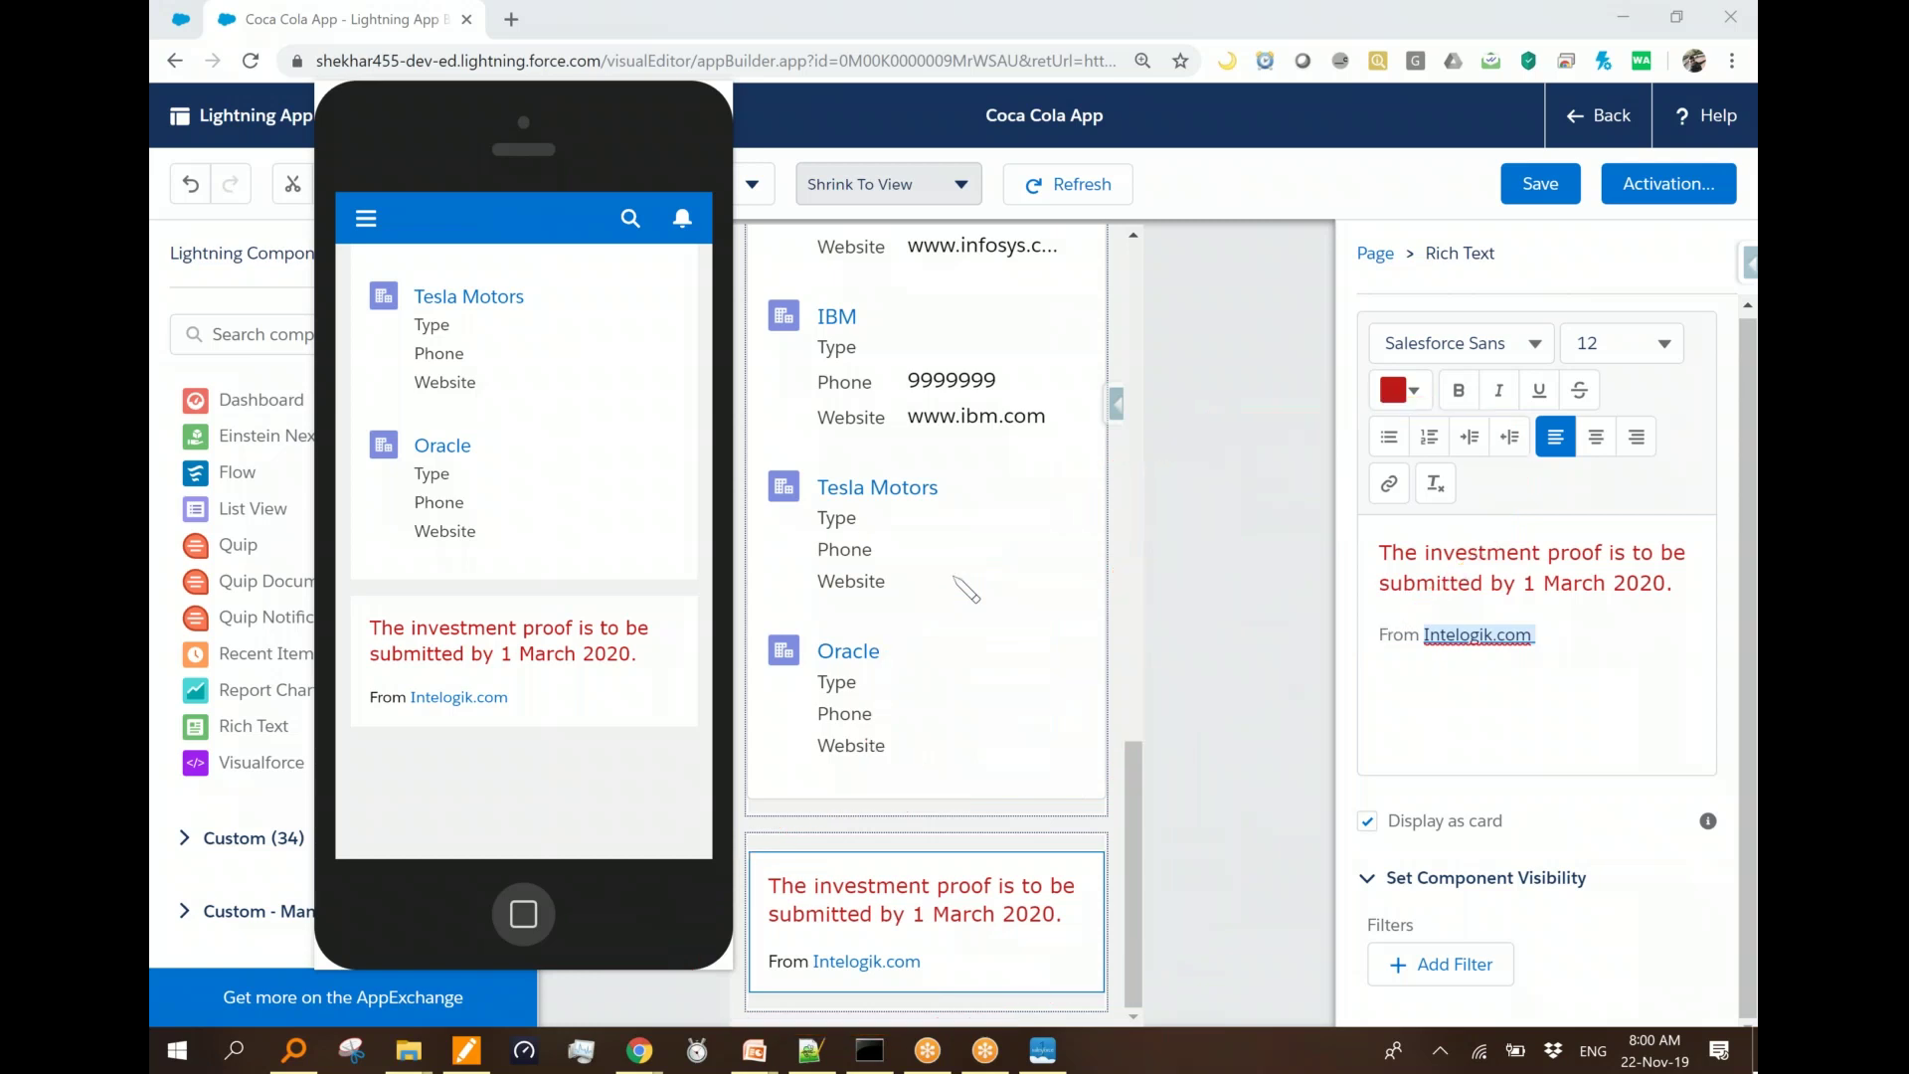
{"action": "mouse_move", "coordinate": [1596, 861]}
{"action": "left_mouse_down"}
{"action": "mouse_move", "coordinate": [1658, 895]}
{"action": "mouse_move", "coordinate": [1459, 848]}
{"action": "left_mouse_up"}
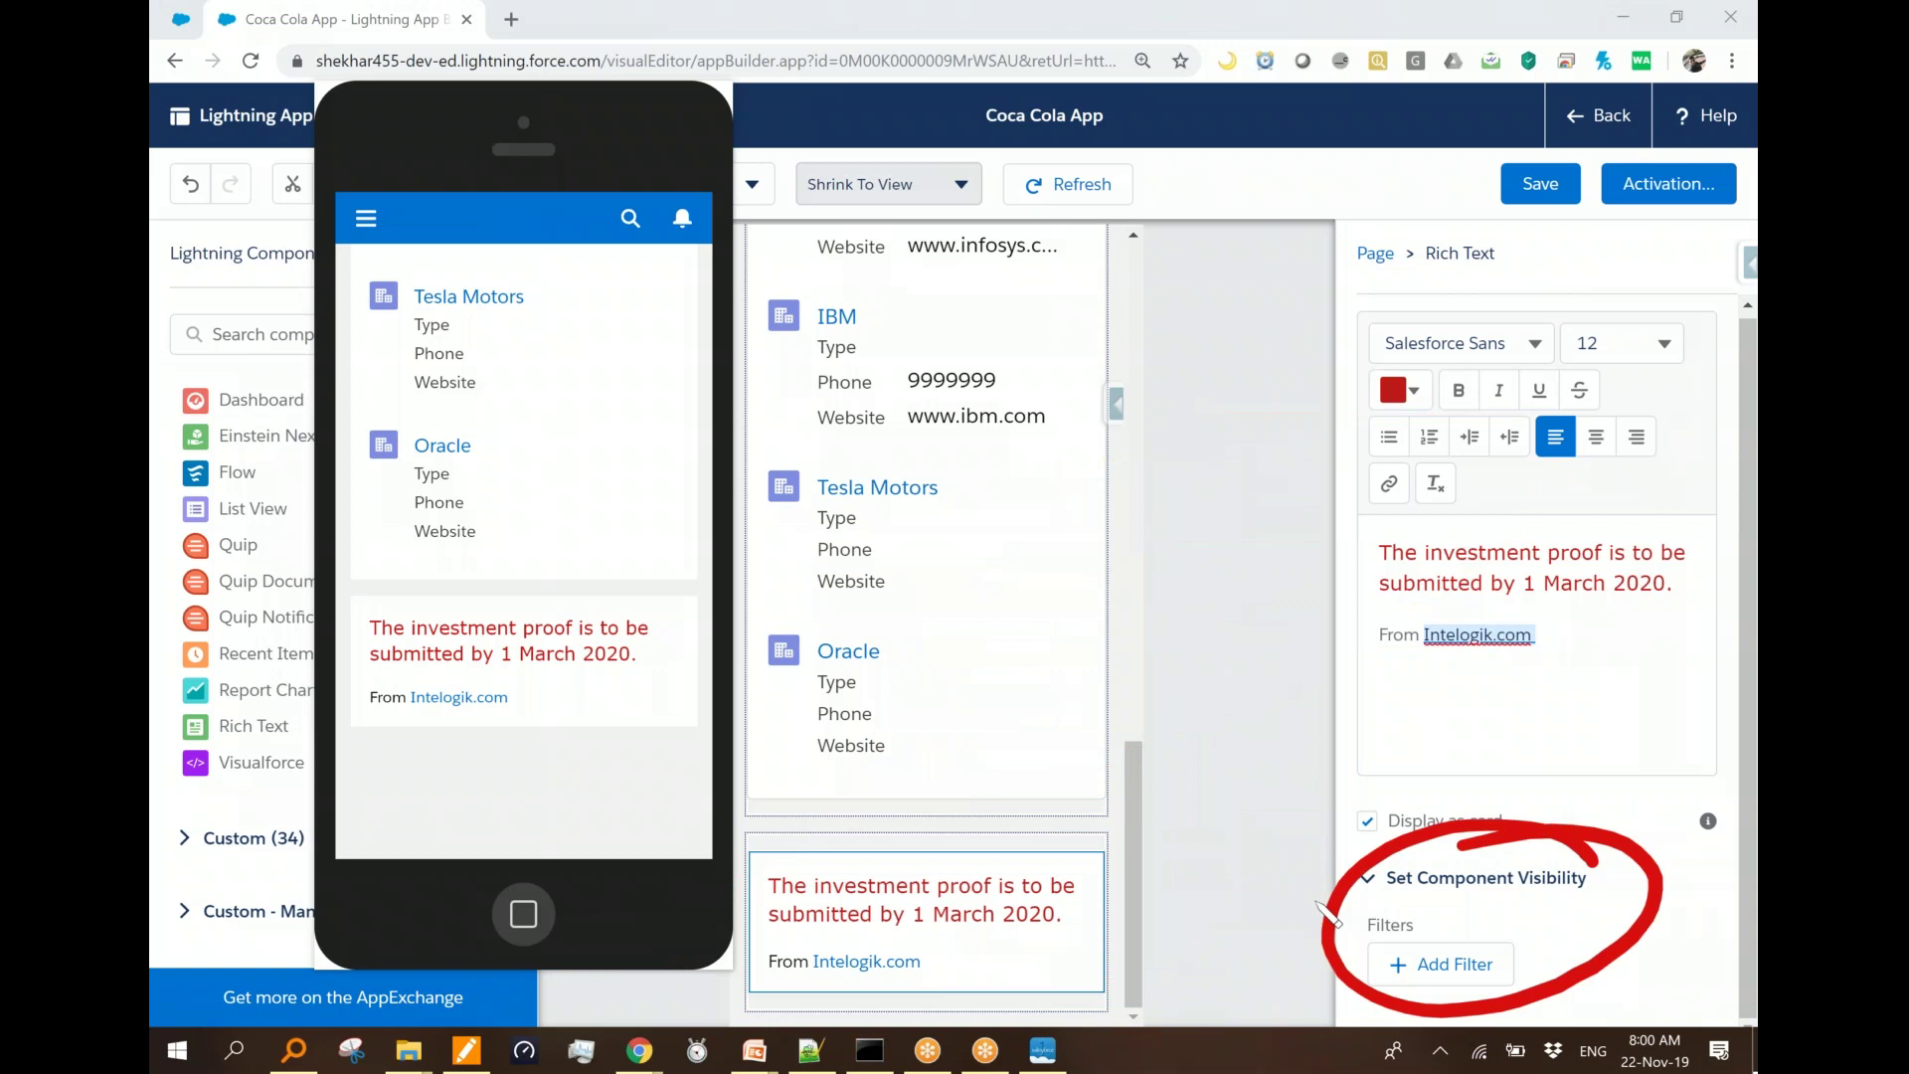
{"action": "key", "text": "Escape"}
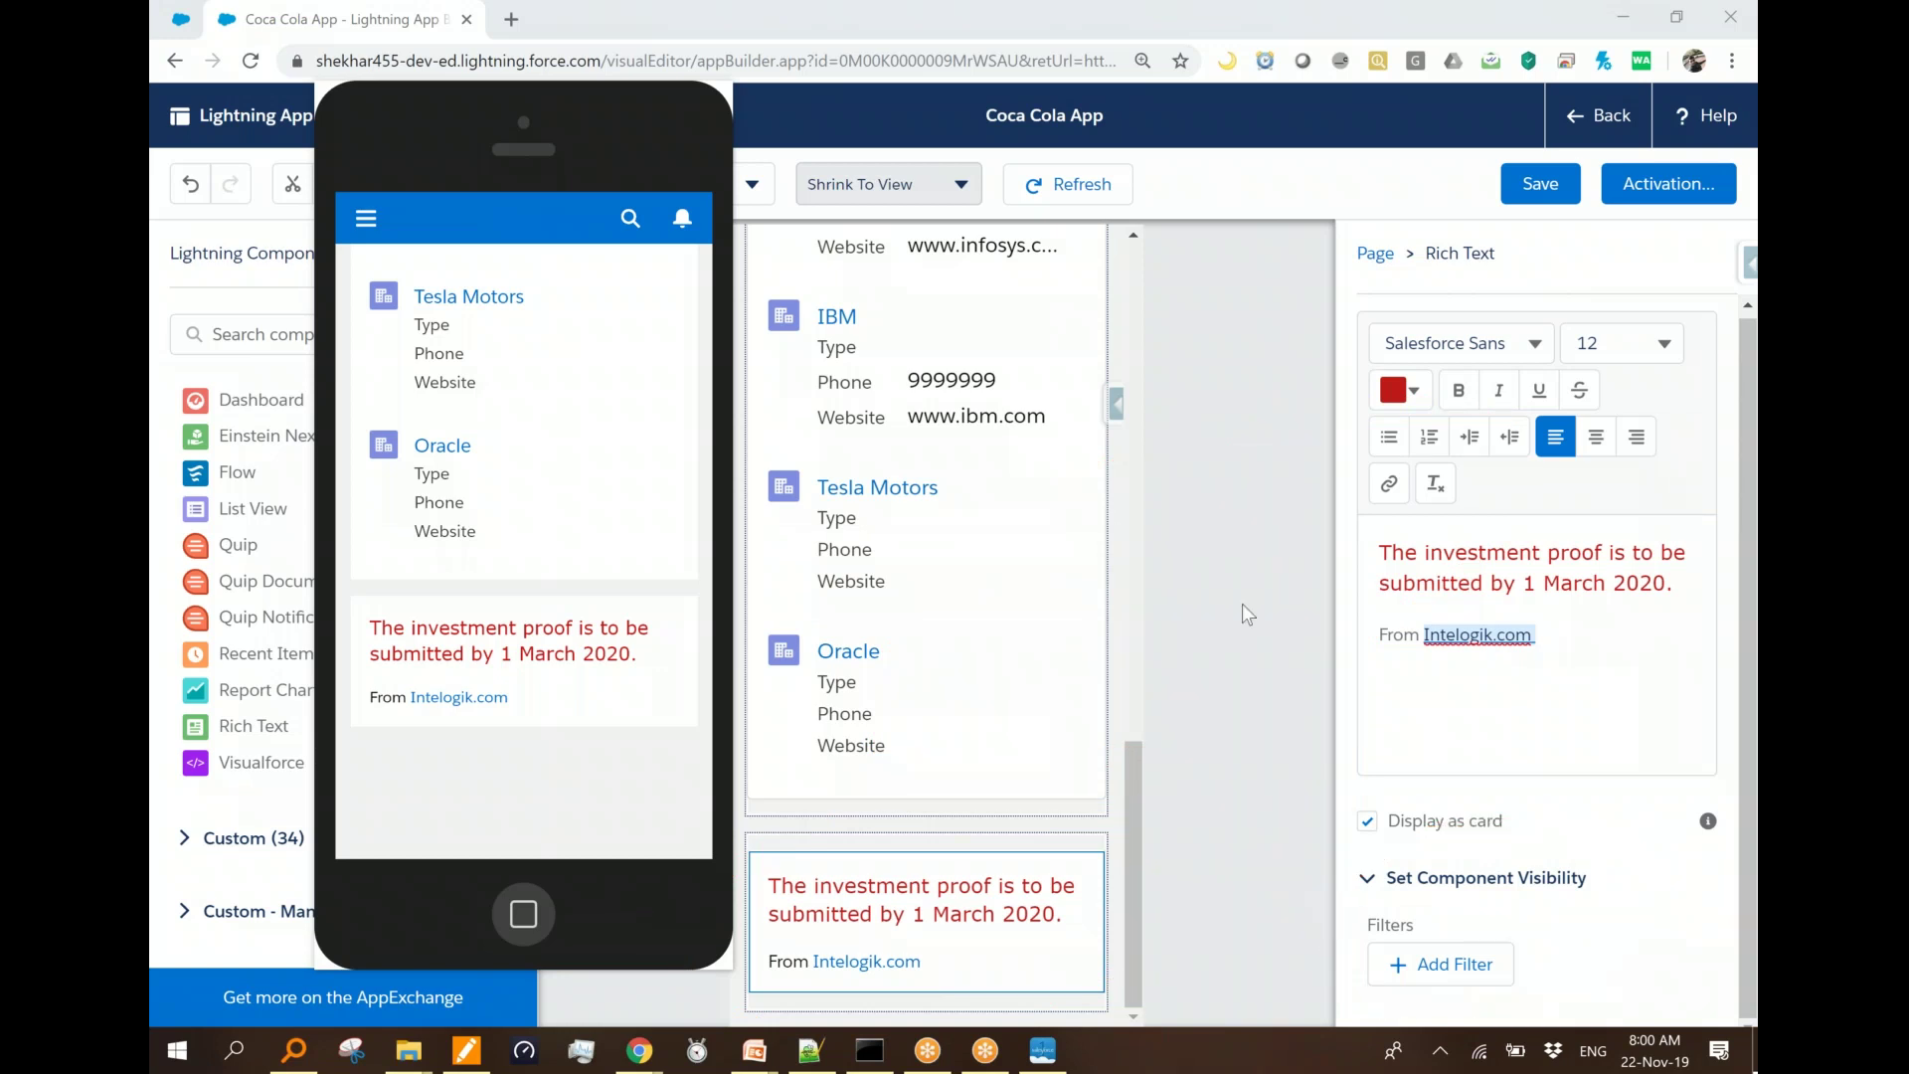
{"action": "left_click_drag", "start_coordinate": [635, 135], "coordinate": [1641, 177]}
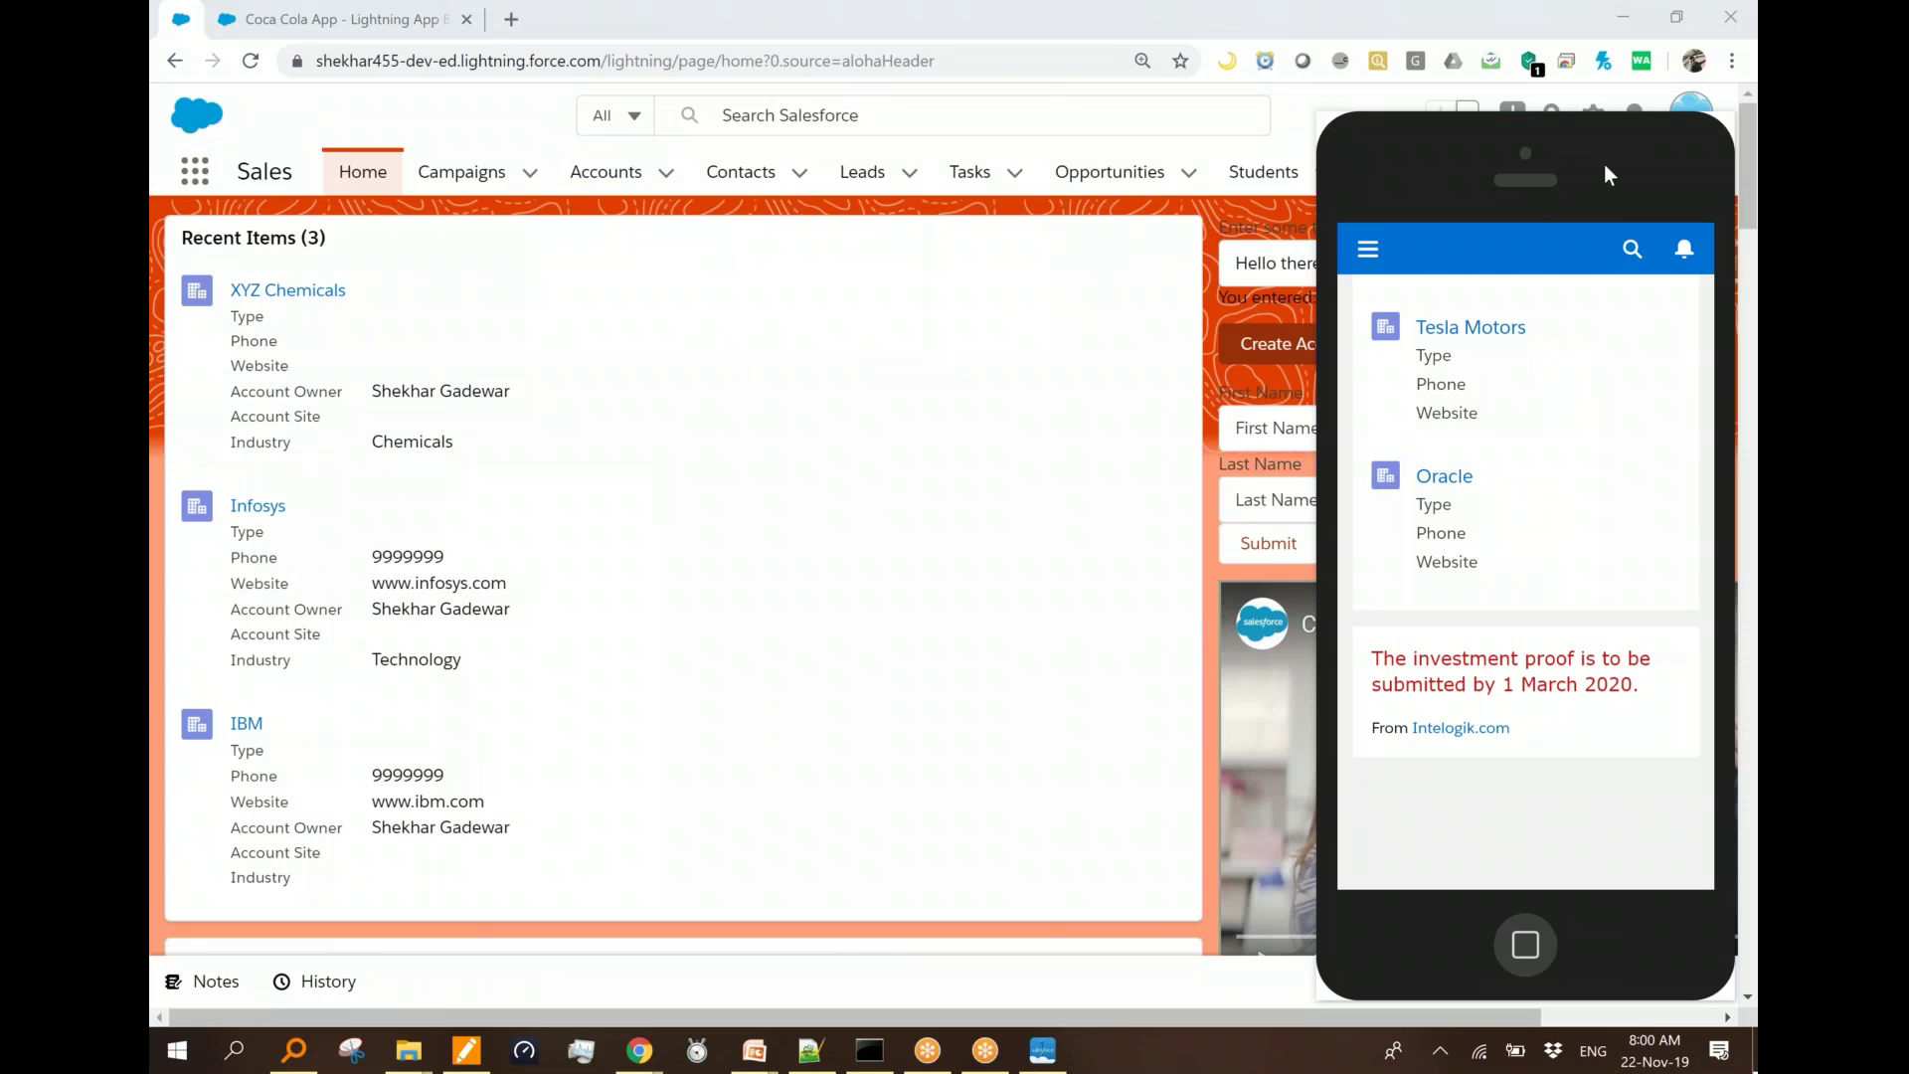
- Move the phone preview lower and open Setup from the gear menu in a new tab
{"action": "left_click_drag", "start_coordinate": [1605, 158], "coordinate": [1620, 259]}
{"action": "left_click", "coordinate": [1592, 131]}
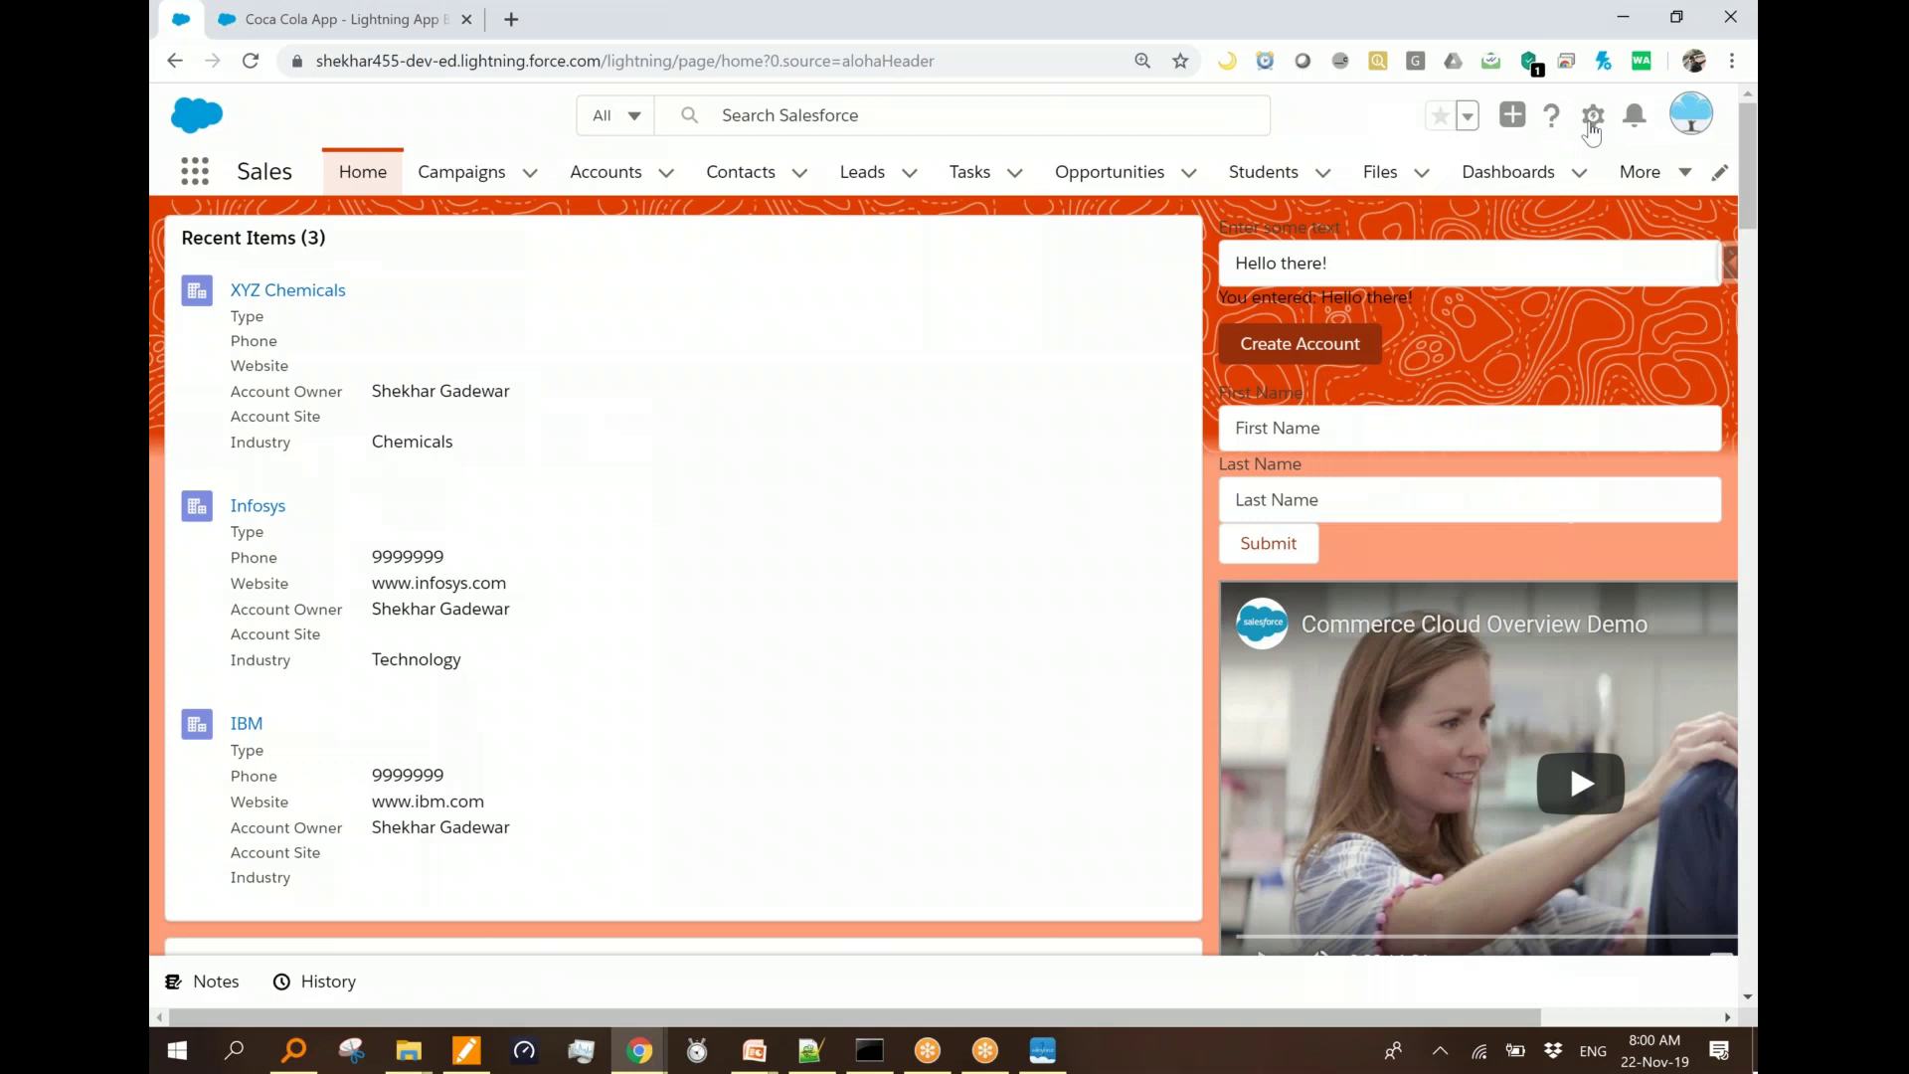
{"action": "left_click", "coordinate": [1592, 117]}
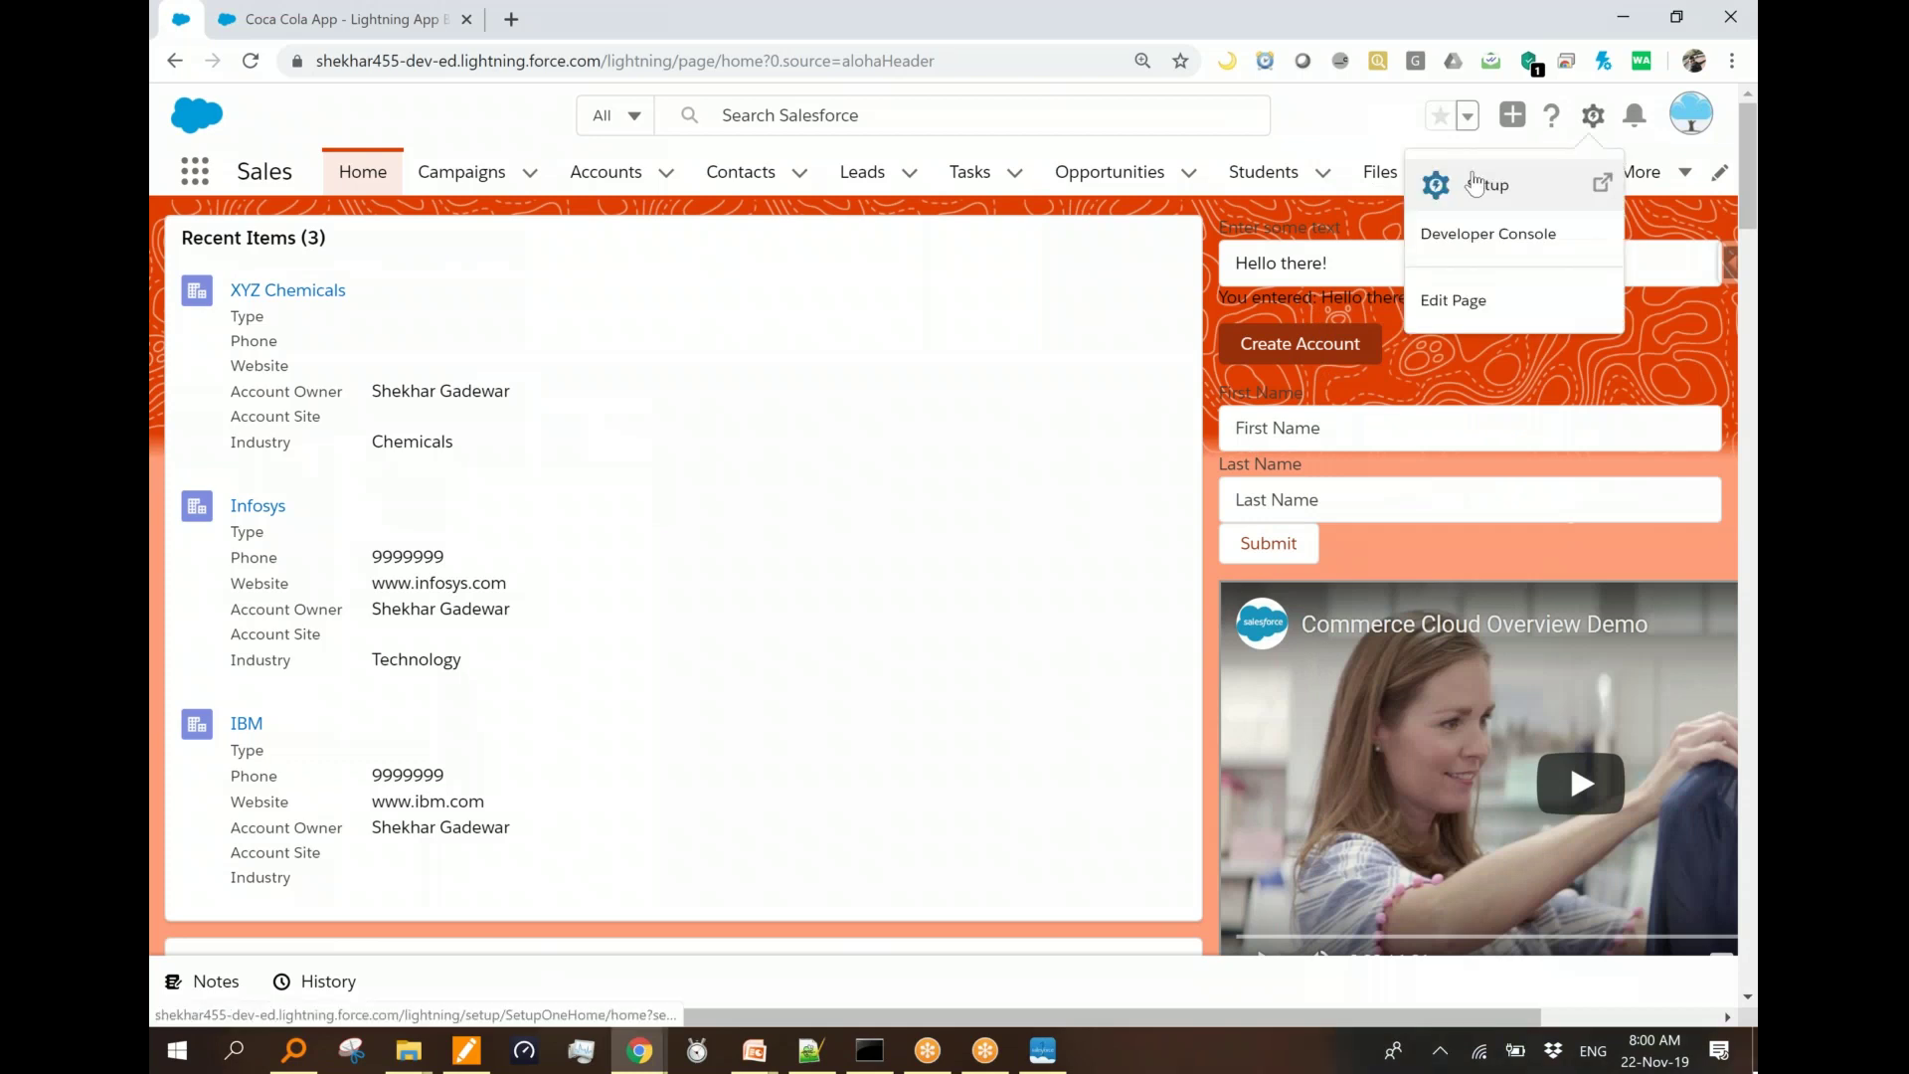
{"action": "left_click", "coordinate": [1476, 185]}
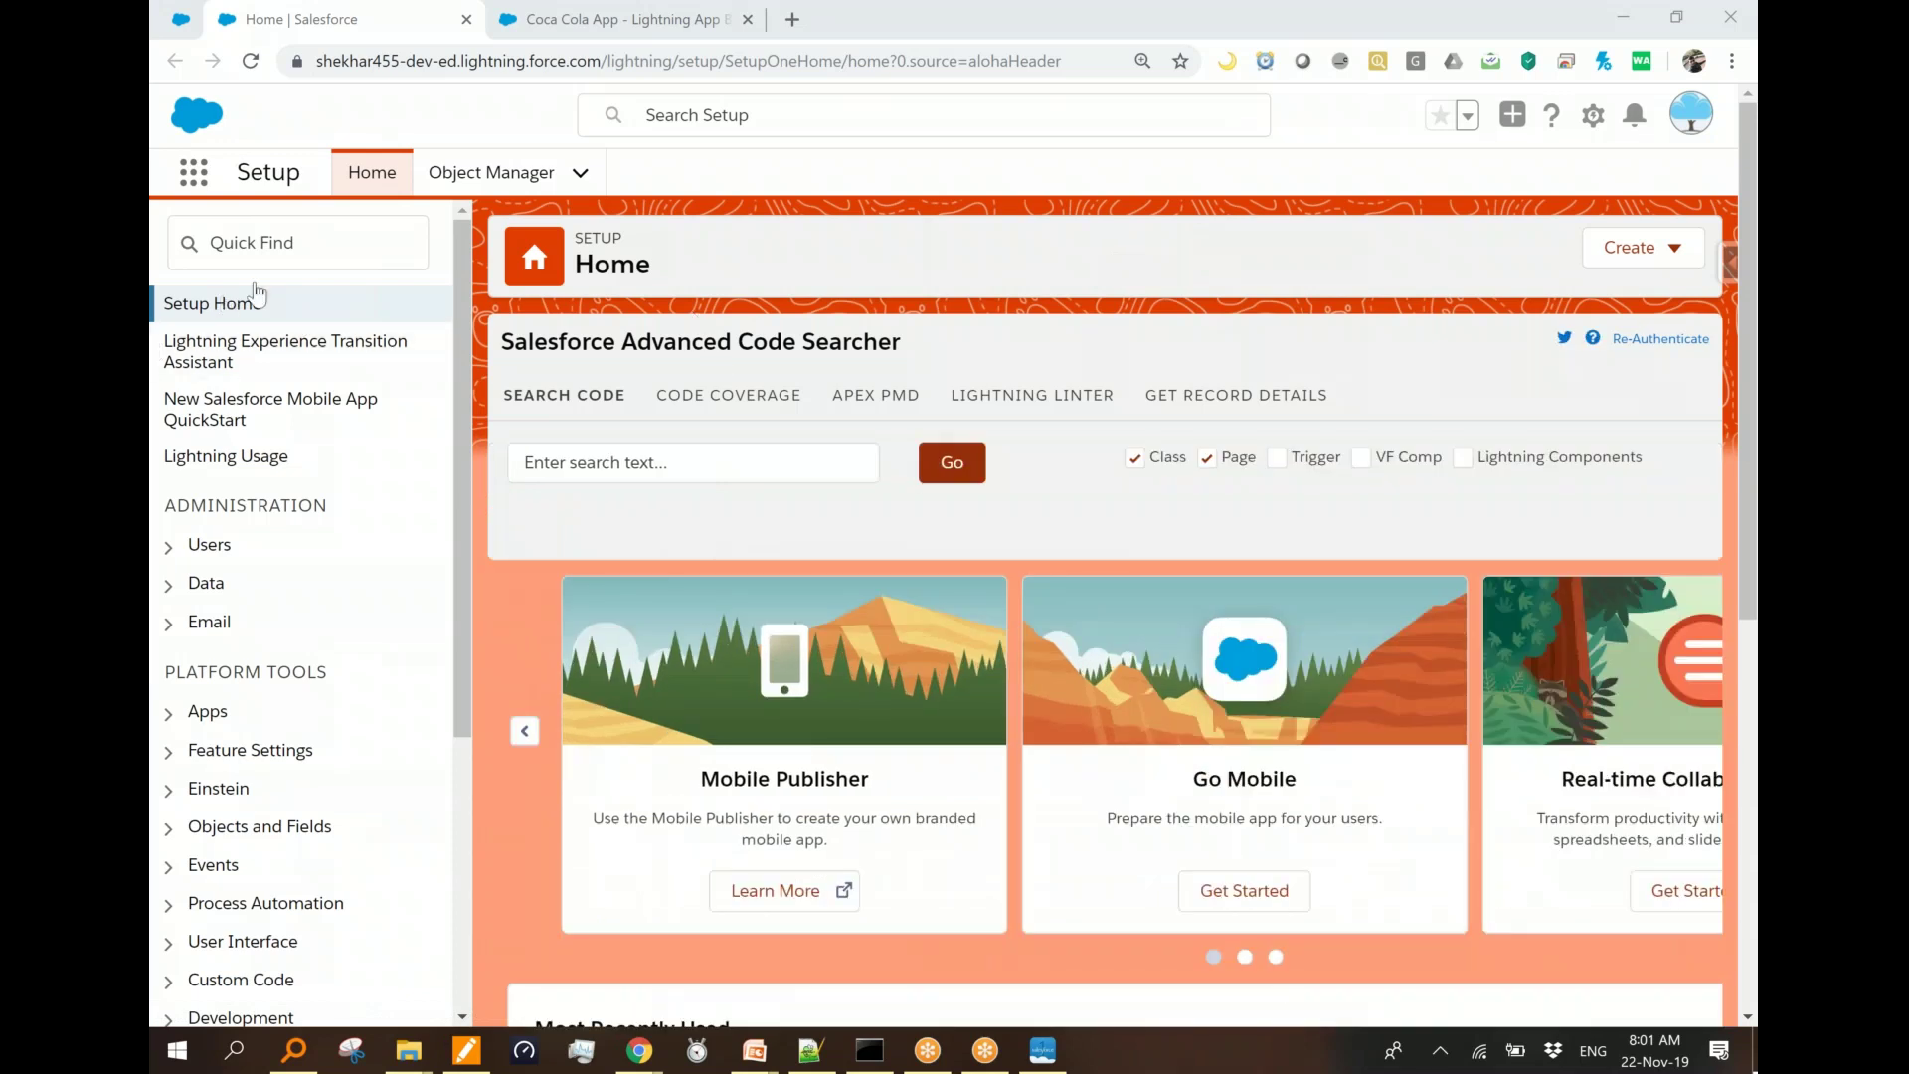
- Search Setup Quick Find for 'user' and open the Users page
{"action": "left_click", "coordinate": [283, 257]}
{"action": "type", "text": "use"}
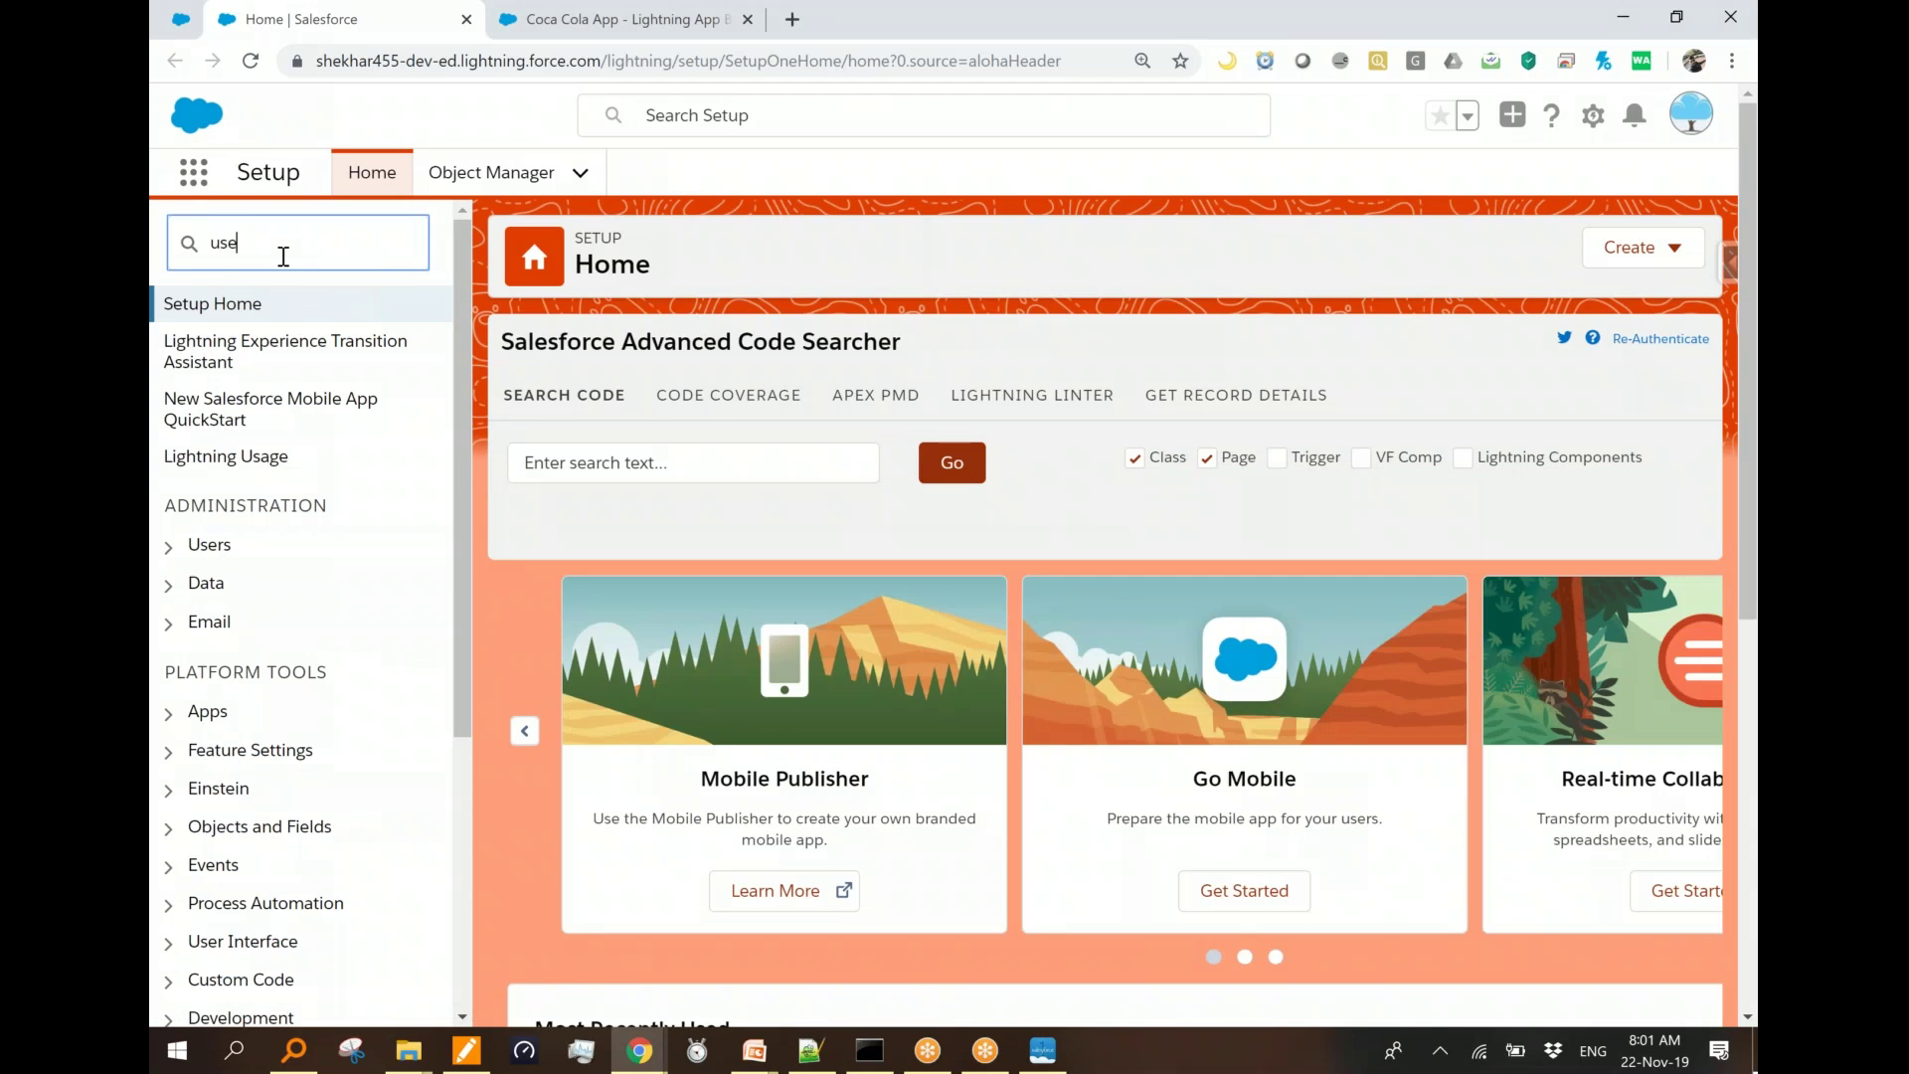
{"action": "type", "text": "r"}
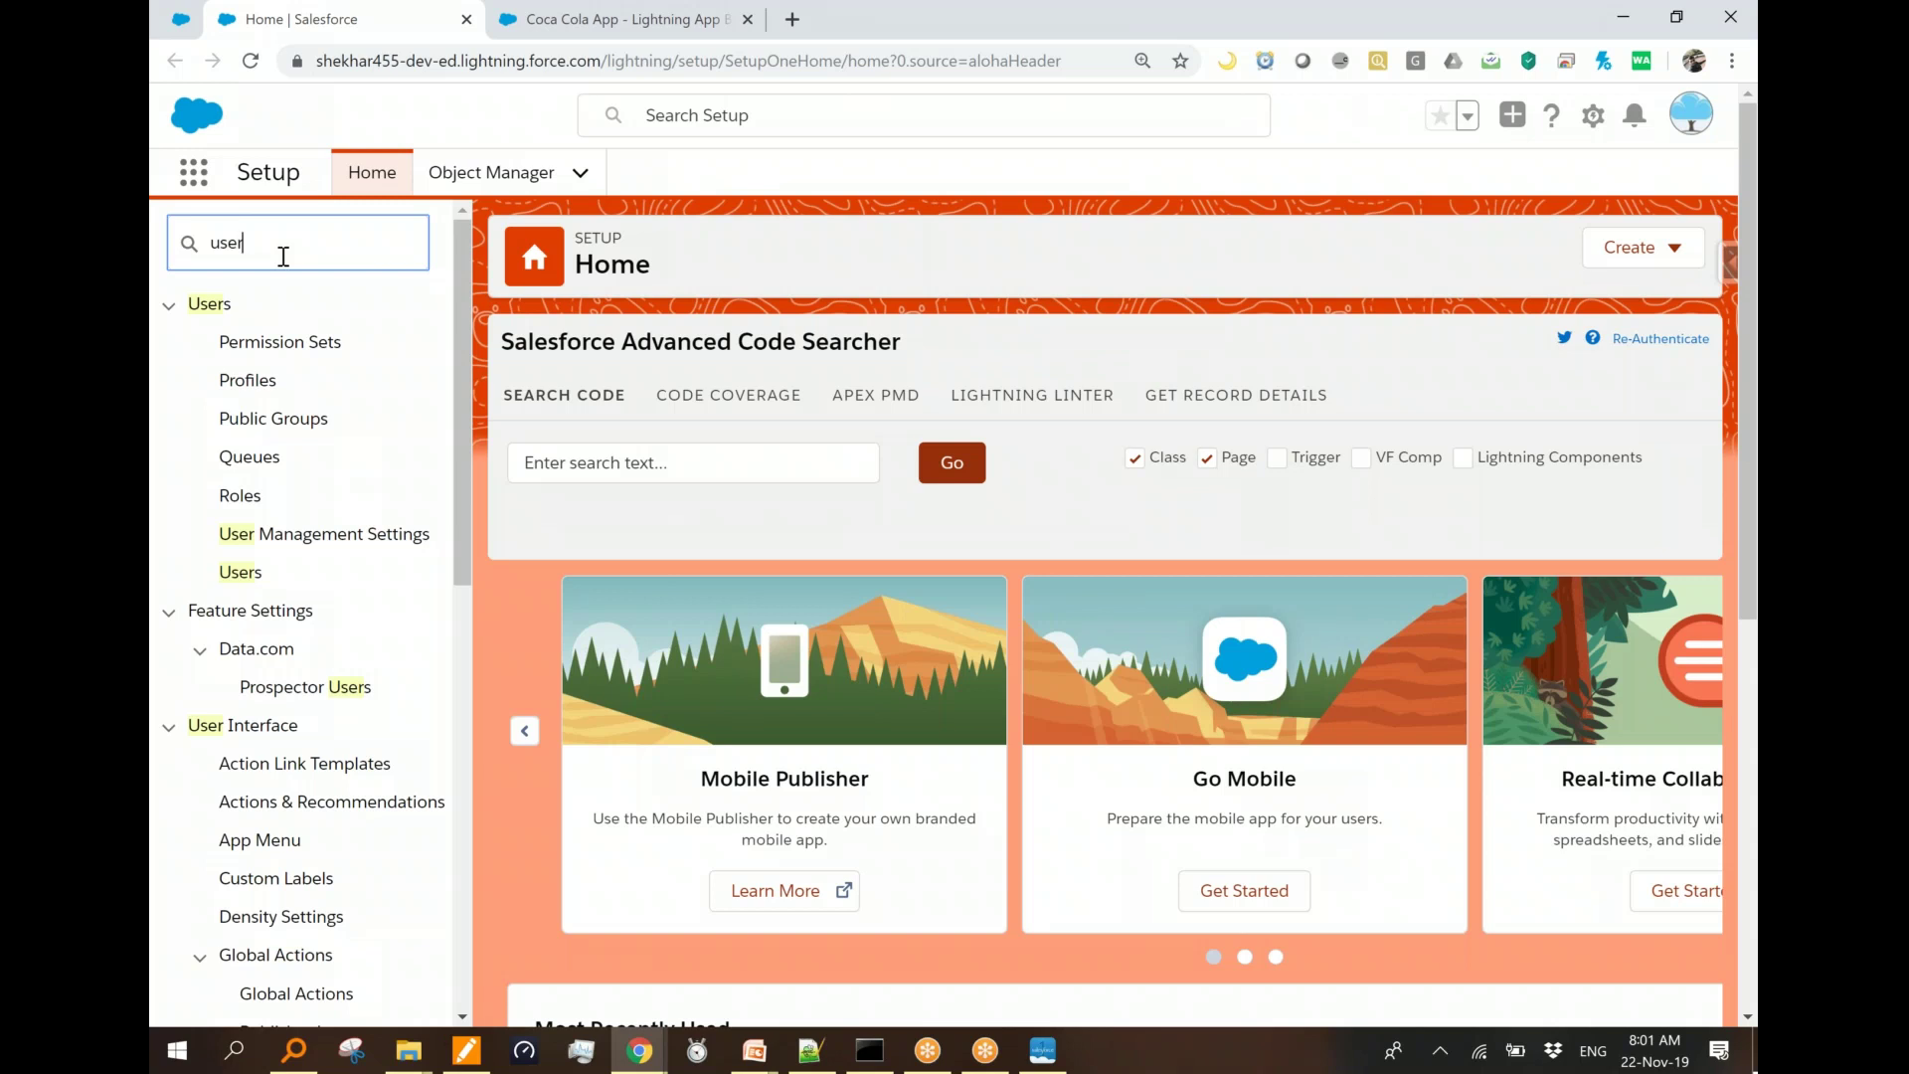
{"action": "left_click_drag", "start_coordinate": [221, 600], "coordinate": [231, 550]}
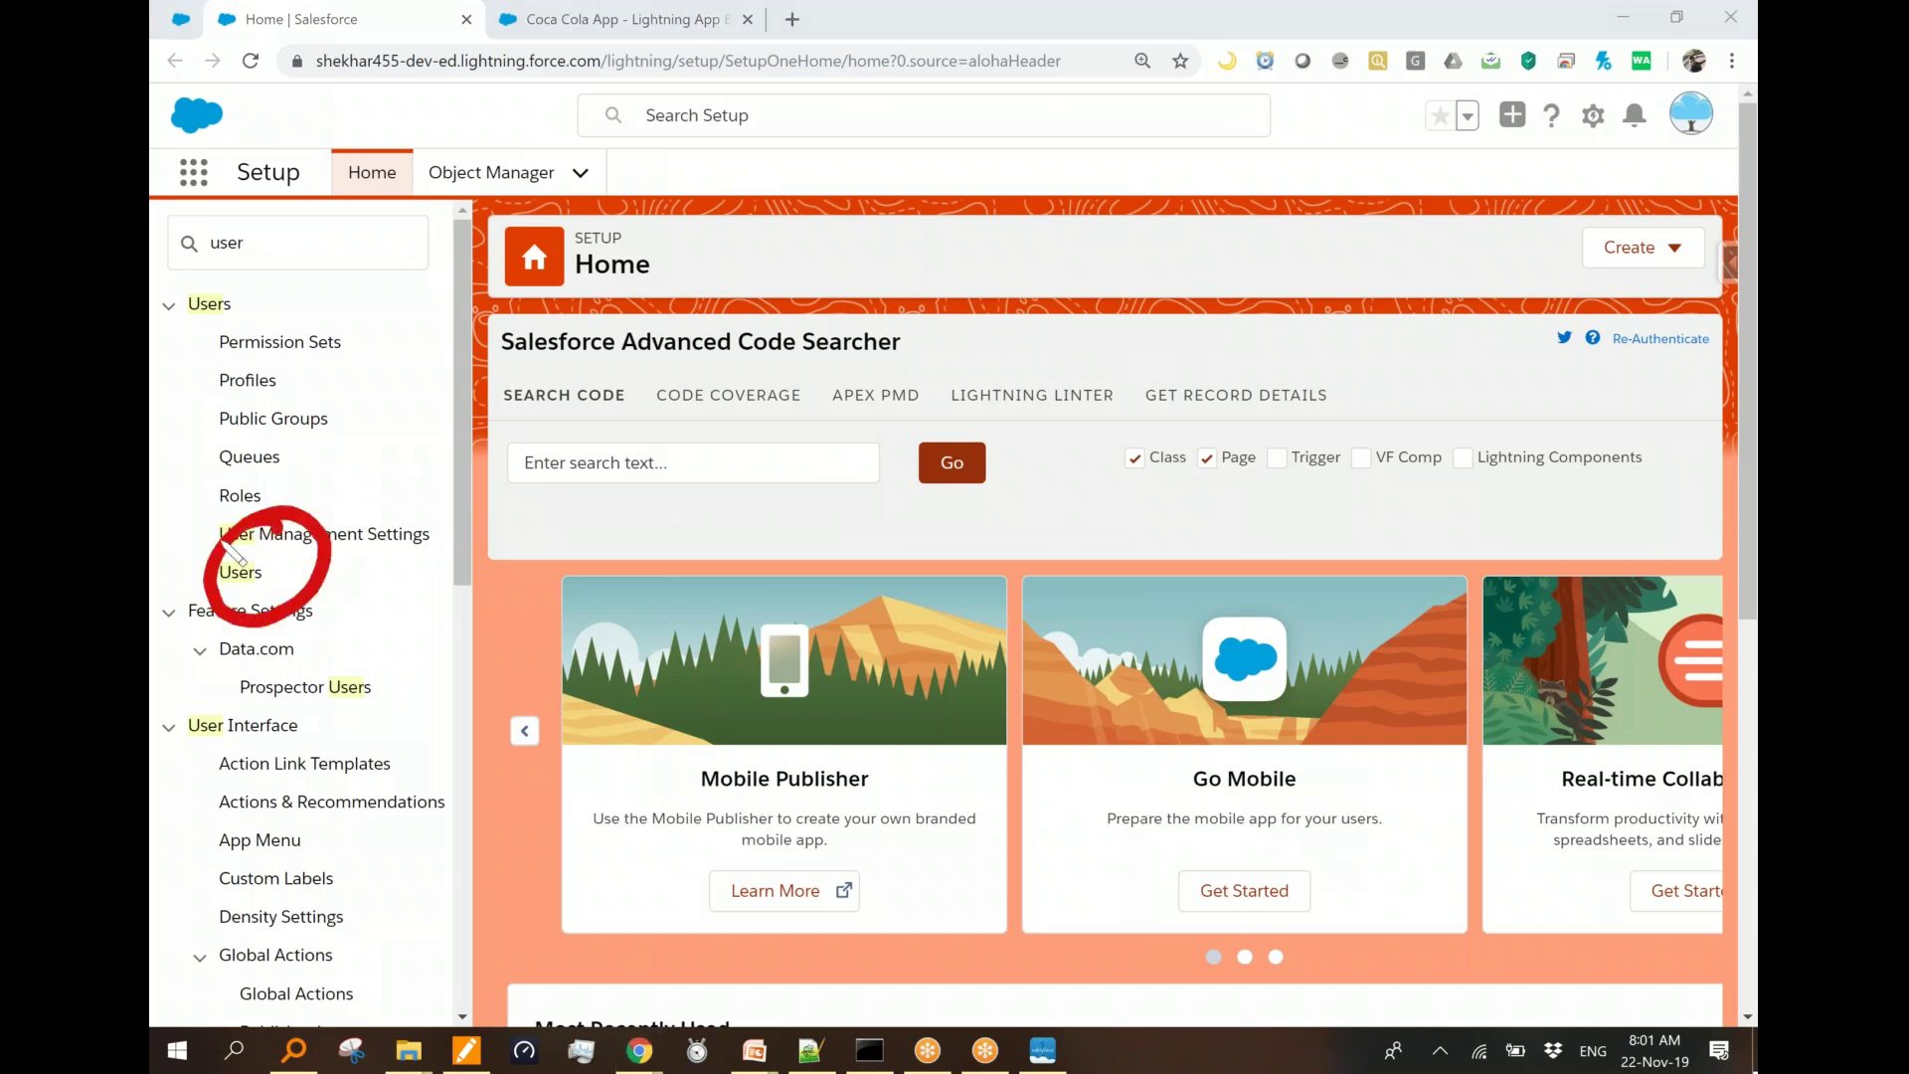
{"action": "mouse_move", "coordinate": [288, 181]}
{"action": "left_mouse_down"}
{"action": "mouse_move", "coordinate": [239, 298]}
{"action": "mouse_move", "coordinate": [298, 174]}
{"action": "mouse_move", "coordinate": [502, 159]}
{"action": "mouse_move", "coordinate": [487, 452]}
{"action": "left_mouse_up"}
{"action": "left_click_drag", "start_coordinate": [366, 433], "coordinate": [380, 505]}
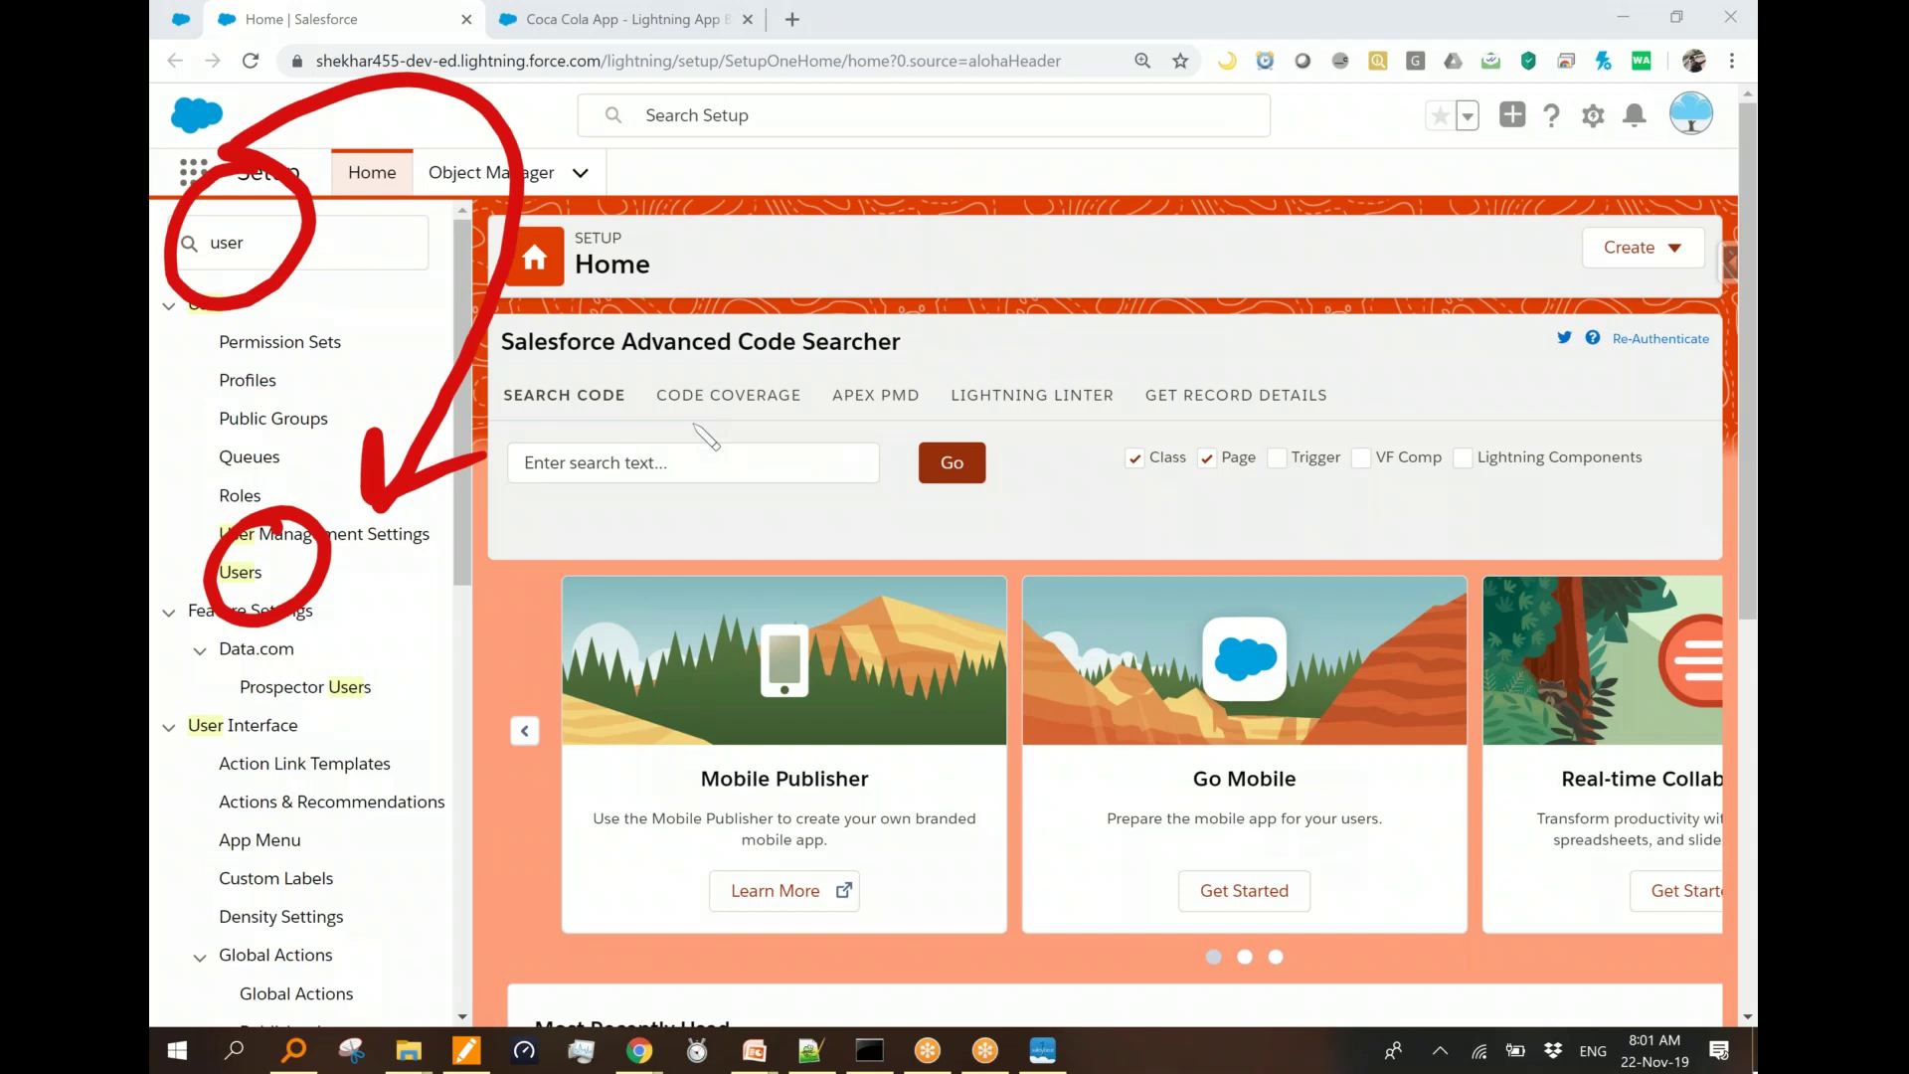
{"action": "key", "text": "Escape"}
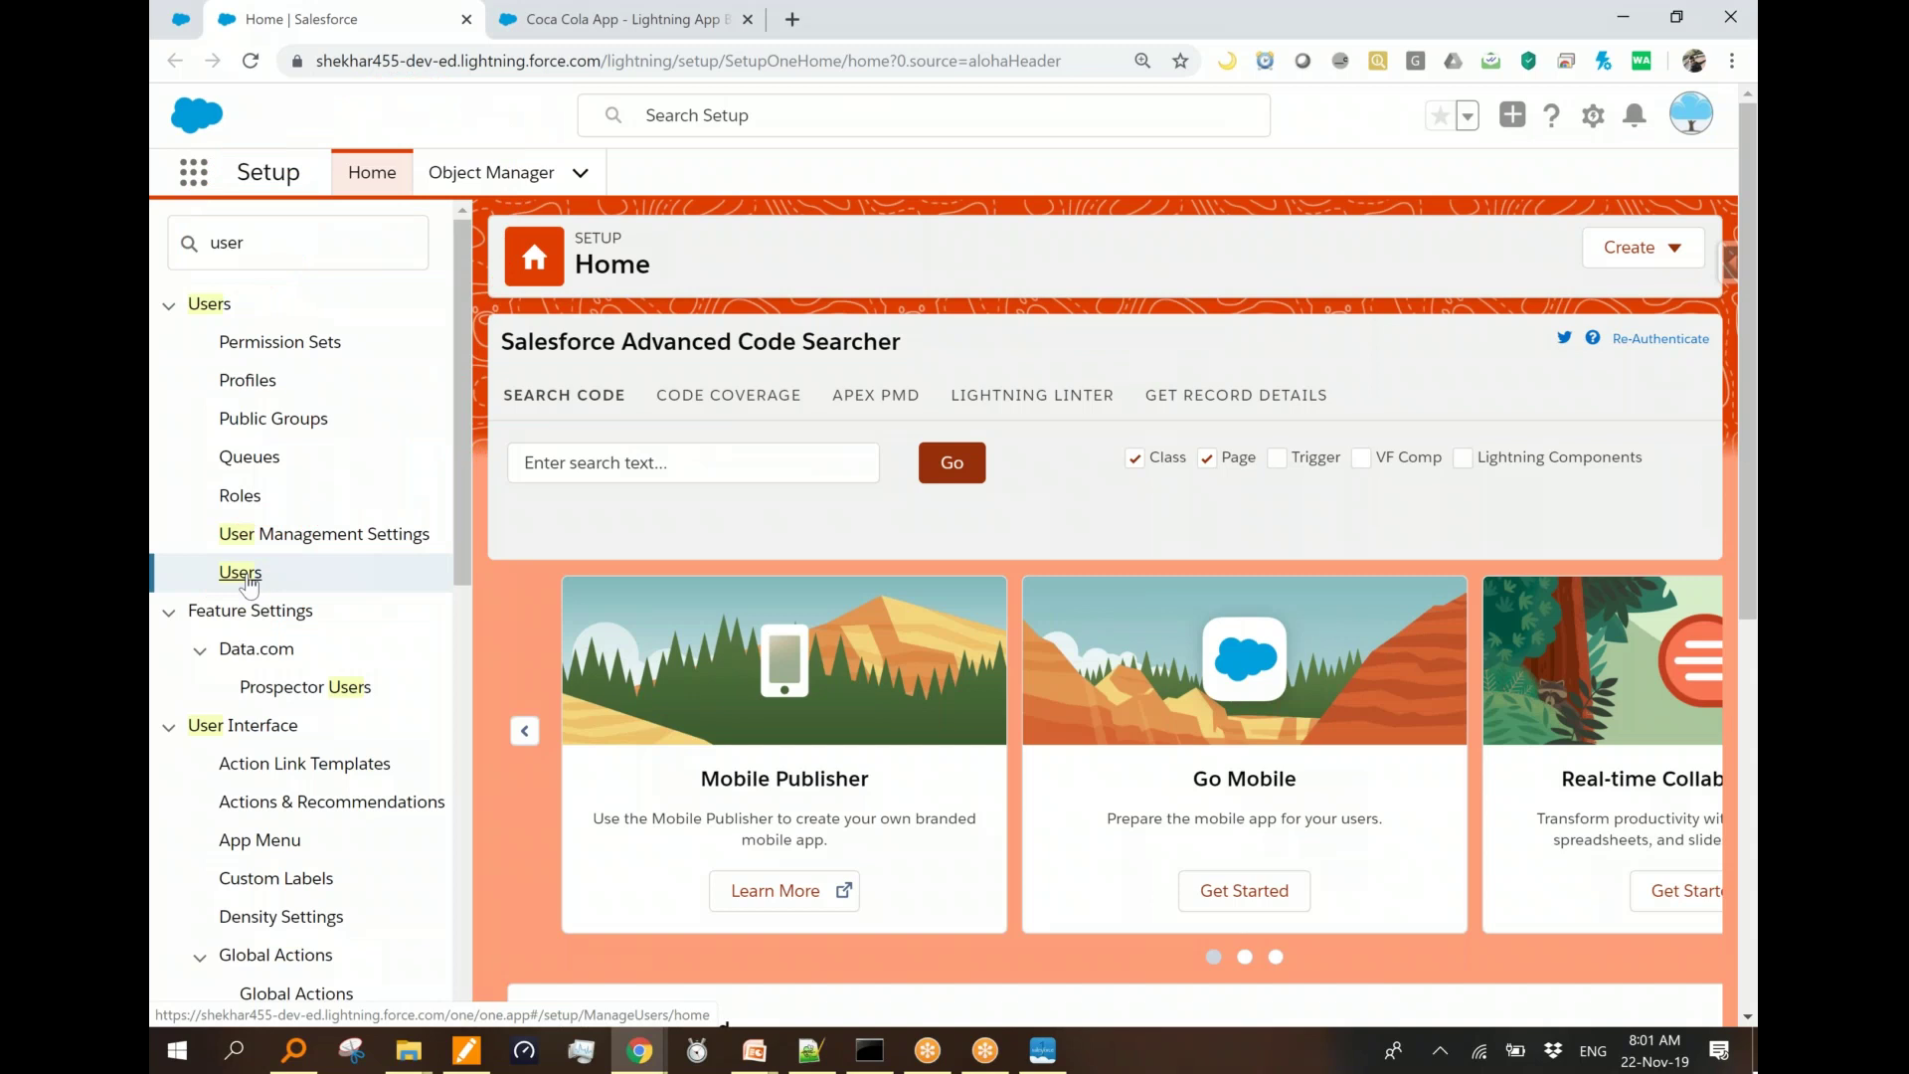
{"action": "left_click", "coordinate": [247, 577]}
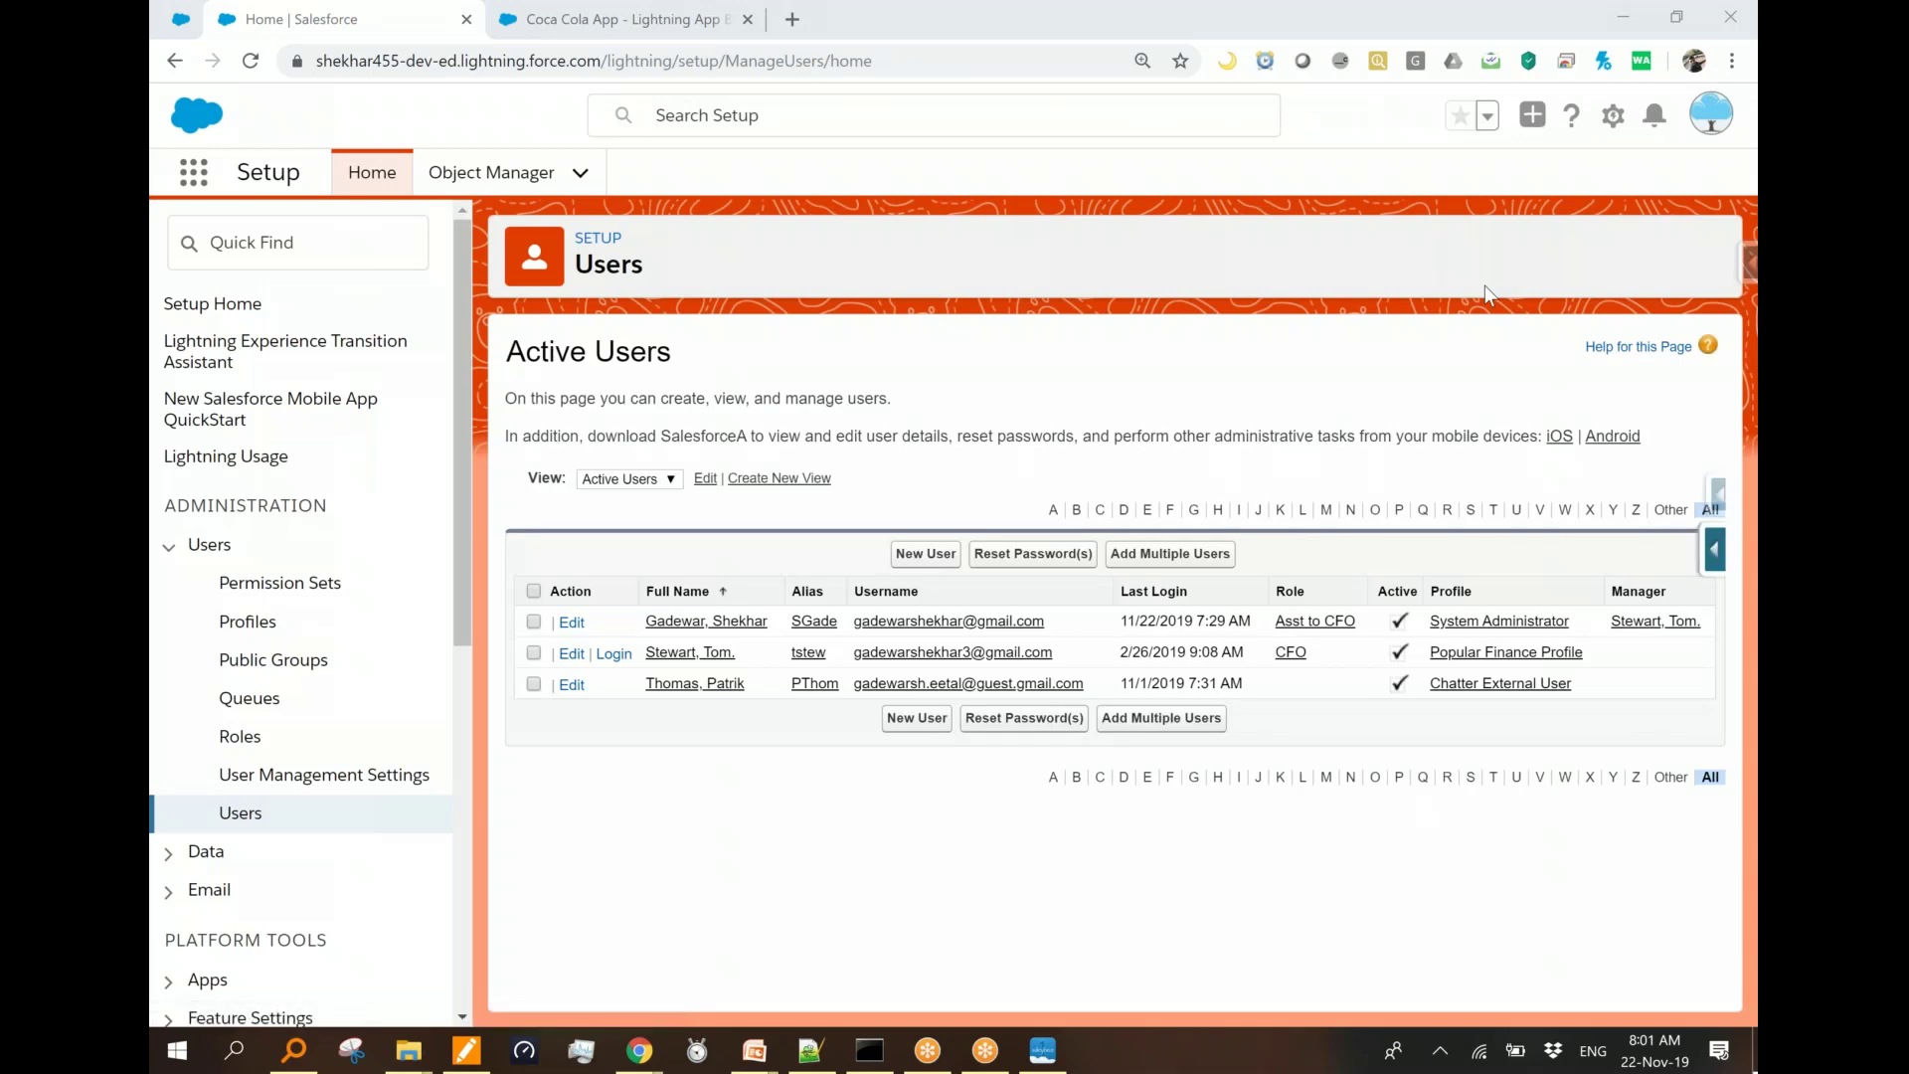
- Open the Edit form for the first listed user, the System Administrator
{"action": "mouse_move", "coordinate": [629, 666]}
{"action": "left_mouse_down"}
{"action": "mouse_move", "coordinate": [806, 641]}
{"action": "mouse_move", "coordinate": [1591, 661]}
{"action": "mouse_move", "coordinate": [1616, 687]}
{"action": "left_mouse_up"}
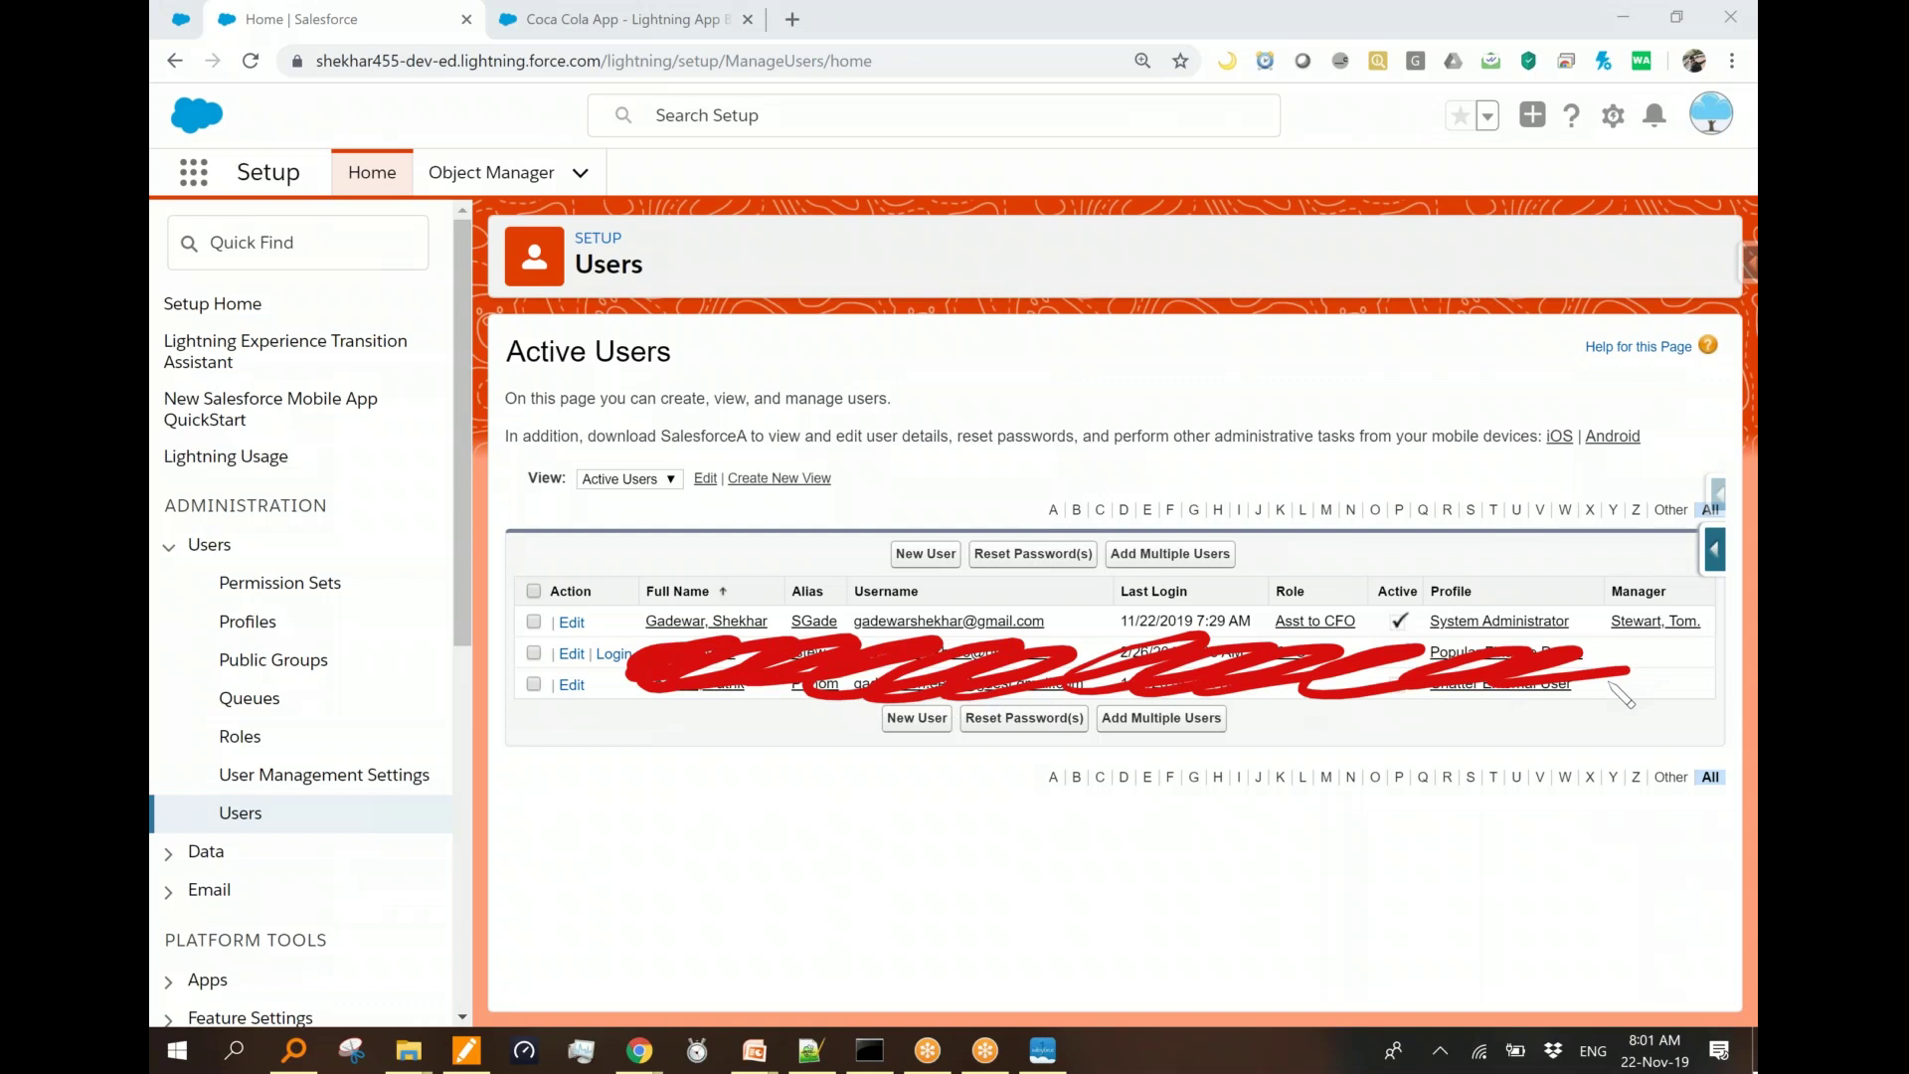
{"action": "mouse_move", "coordinate": [682, 354]}
{"action": "left_mouse_down"}
{"action": "mouse_move", "coordinate": [787, 554]}
{"action": "mouse_move", "coordinate": [955, 488]}
{"action": "left_mouse_up"}
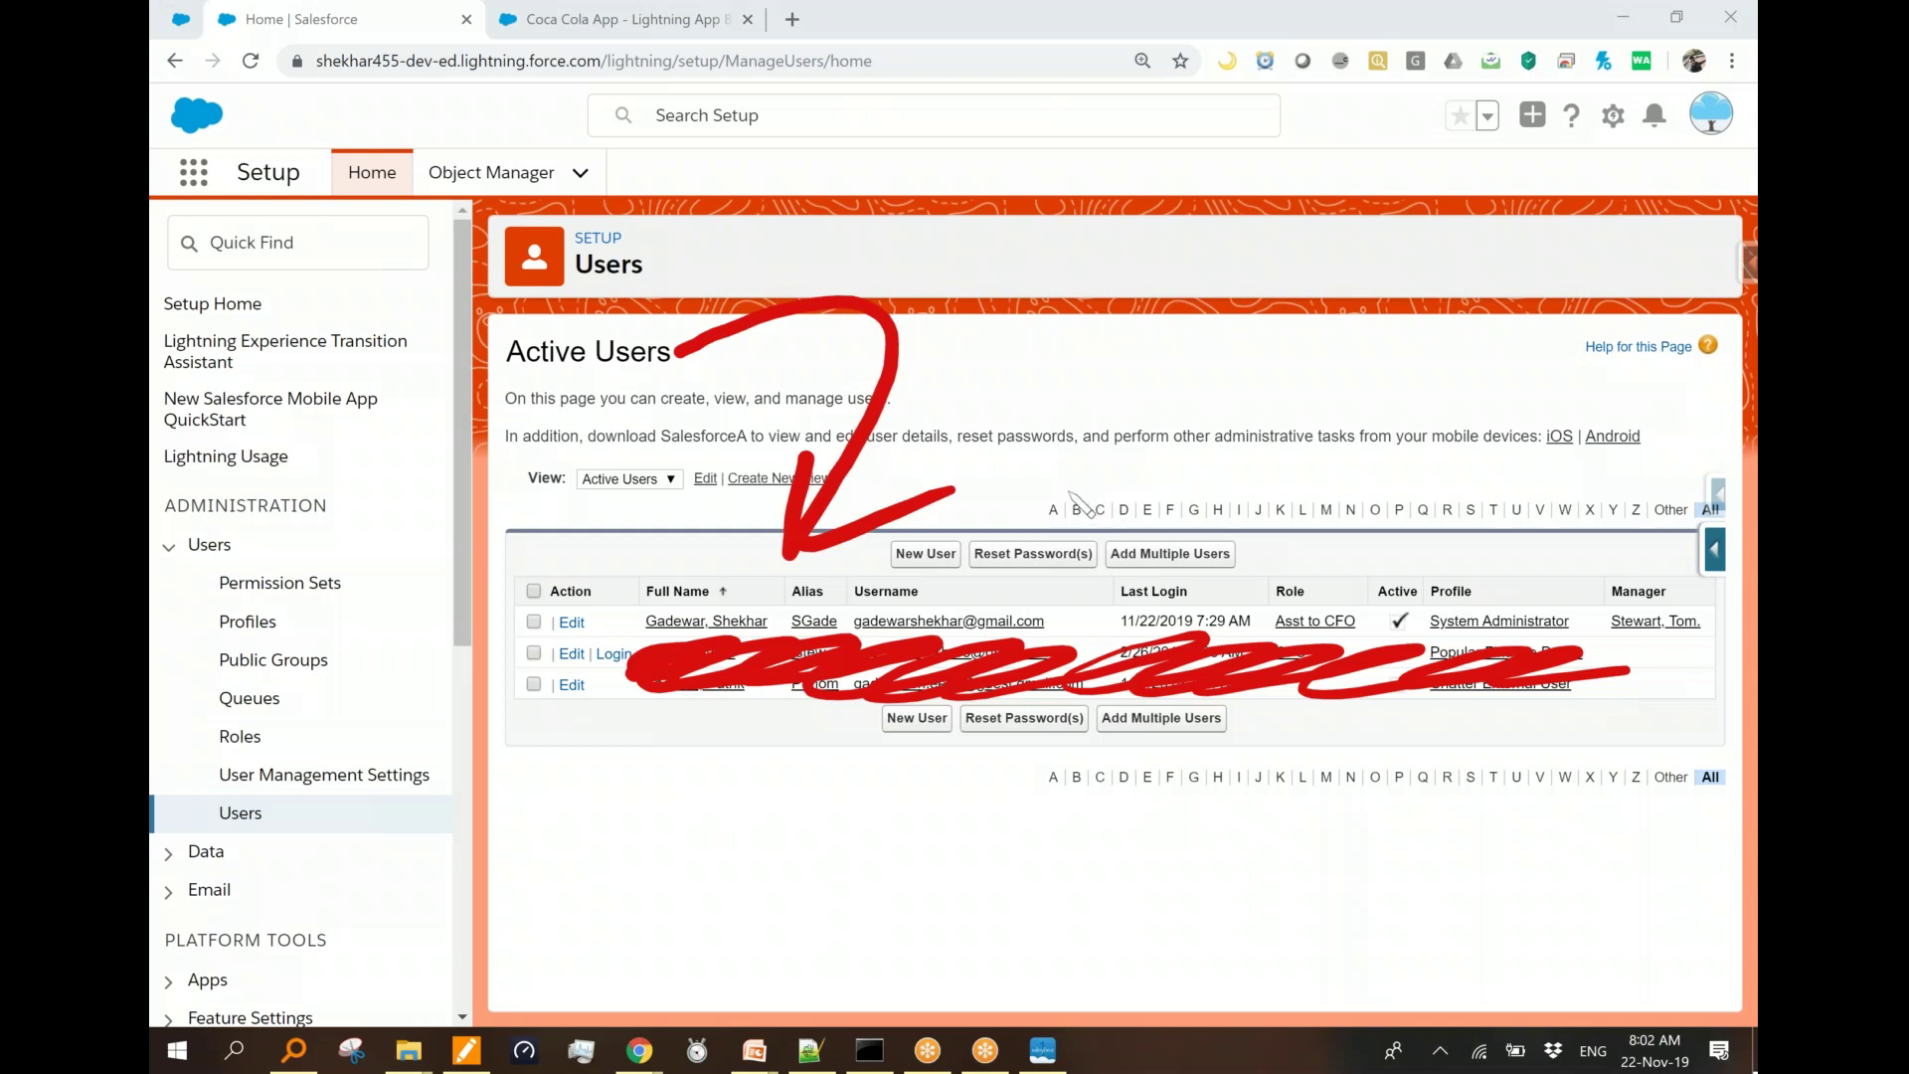
{"action": "left_click", "coordinate": [573, 625]}
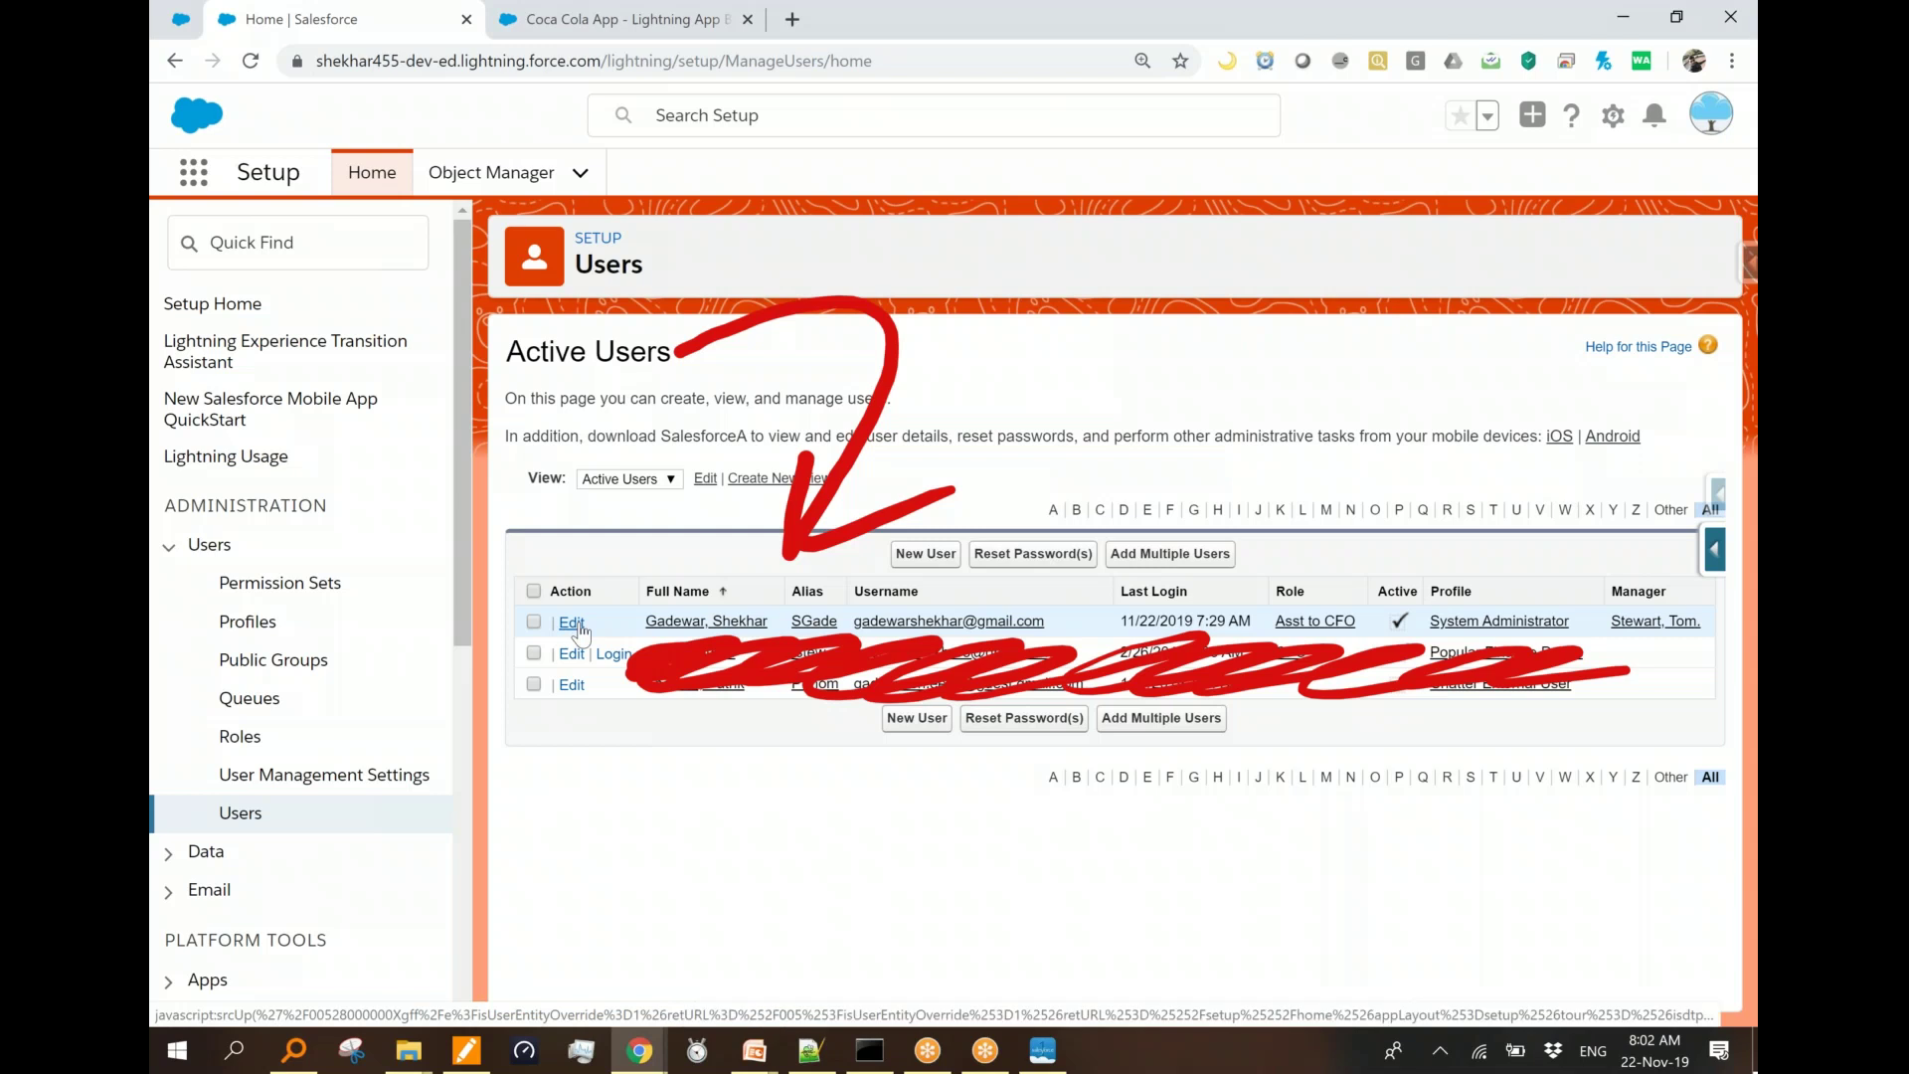
{"action": "left_click", "coordinate": [577, 624]}
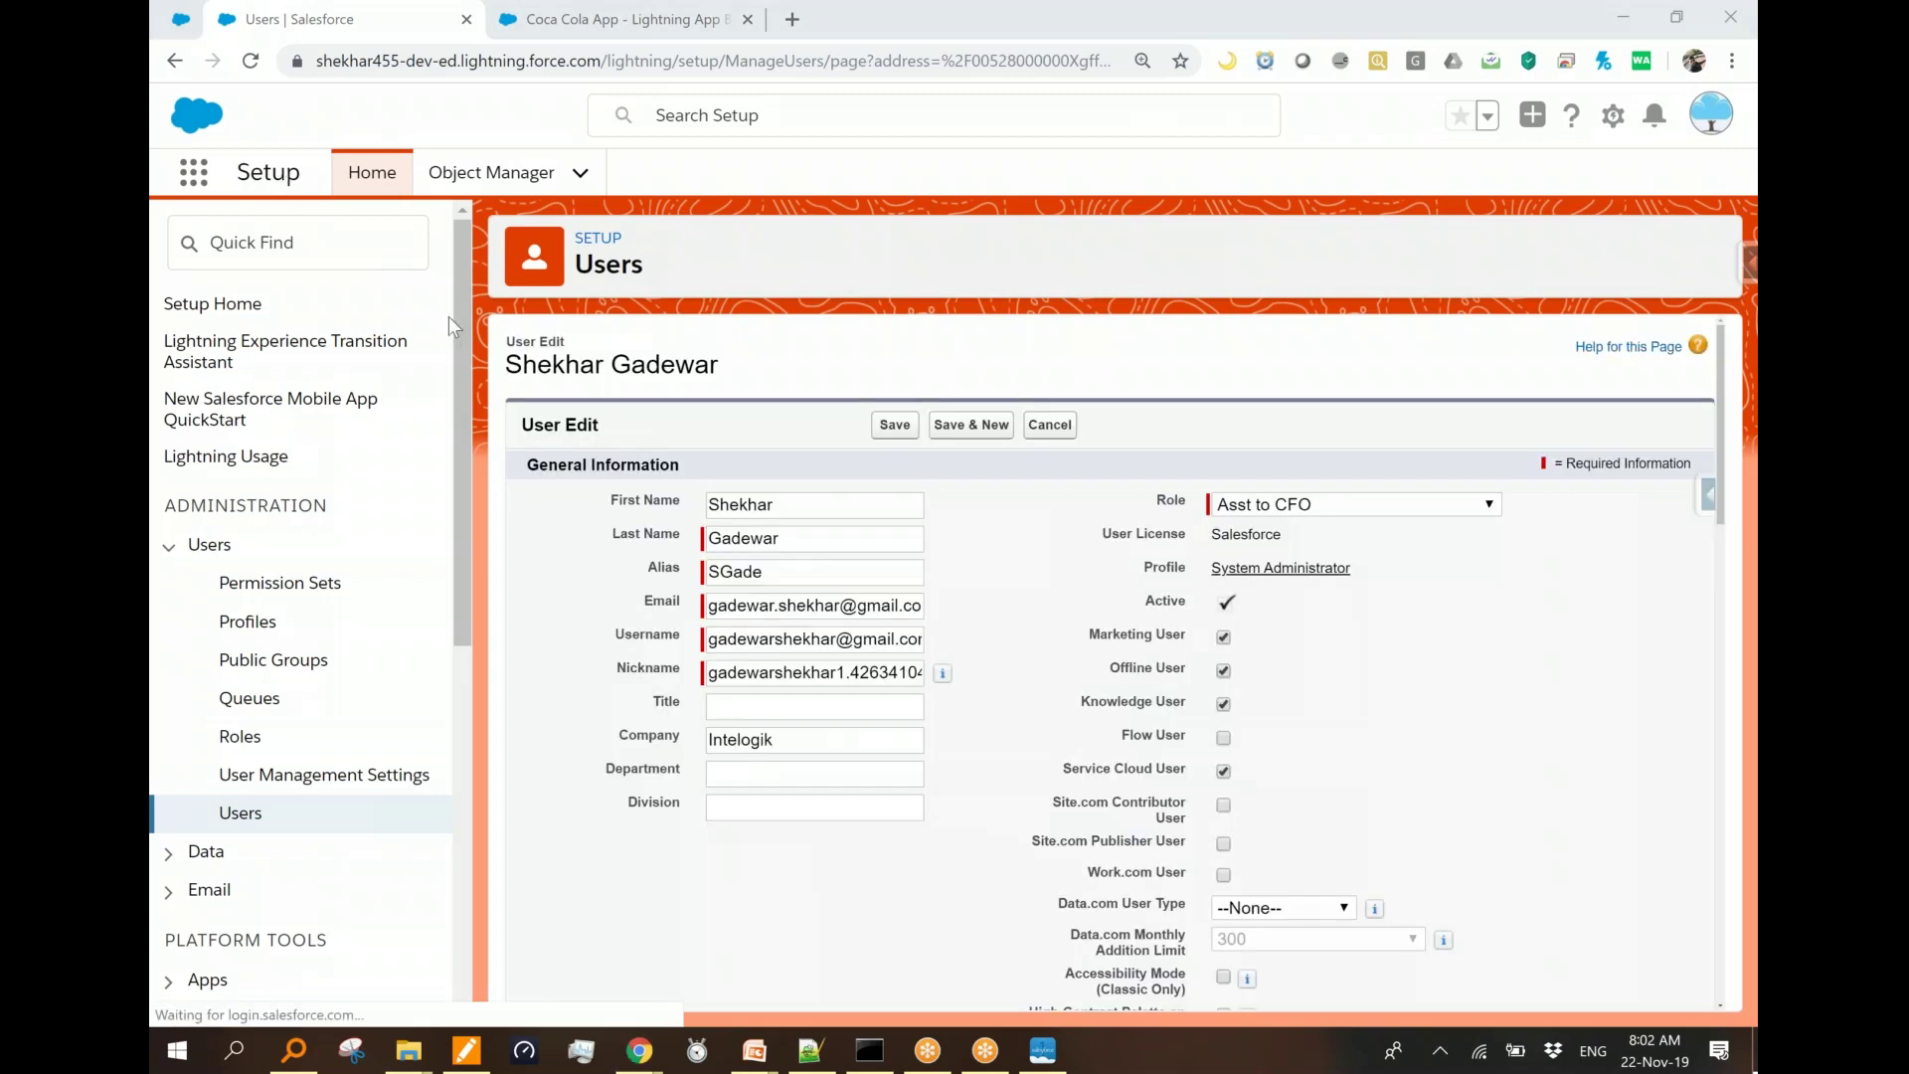
- Scroll to the mailing address and confirm the Country field reads India
{"action": "left_click", "coordinate": [1127, 408]}
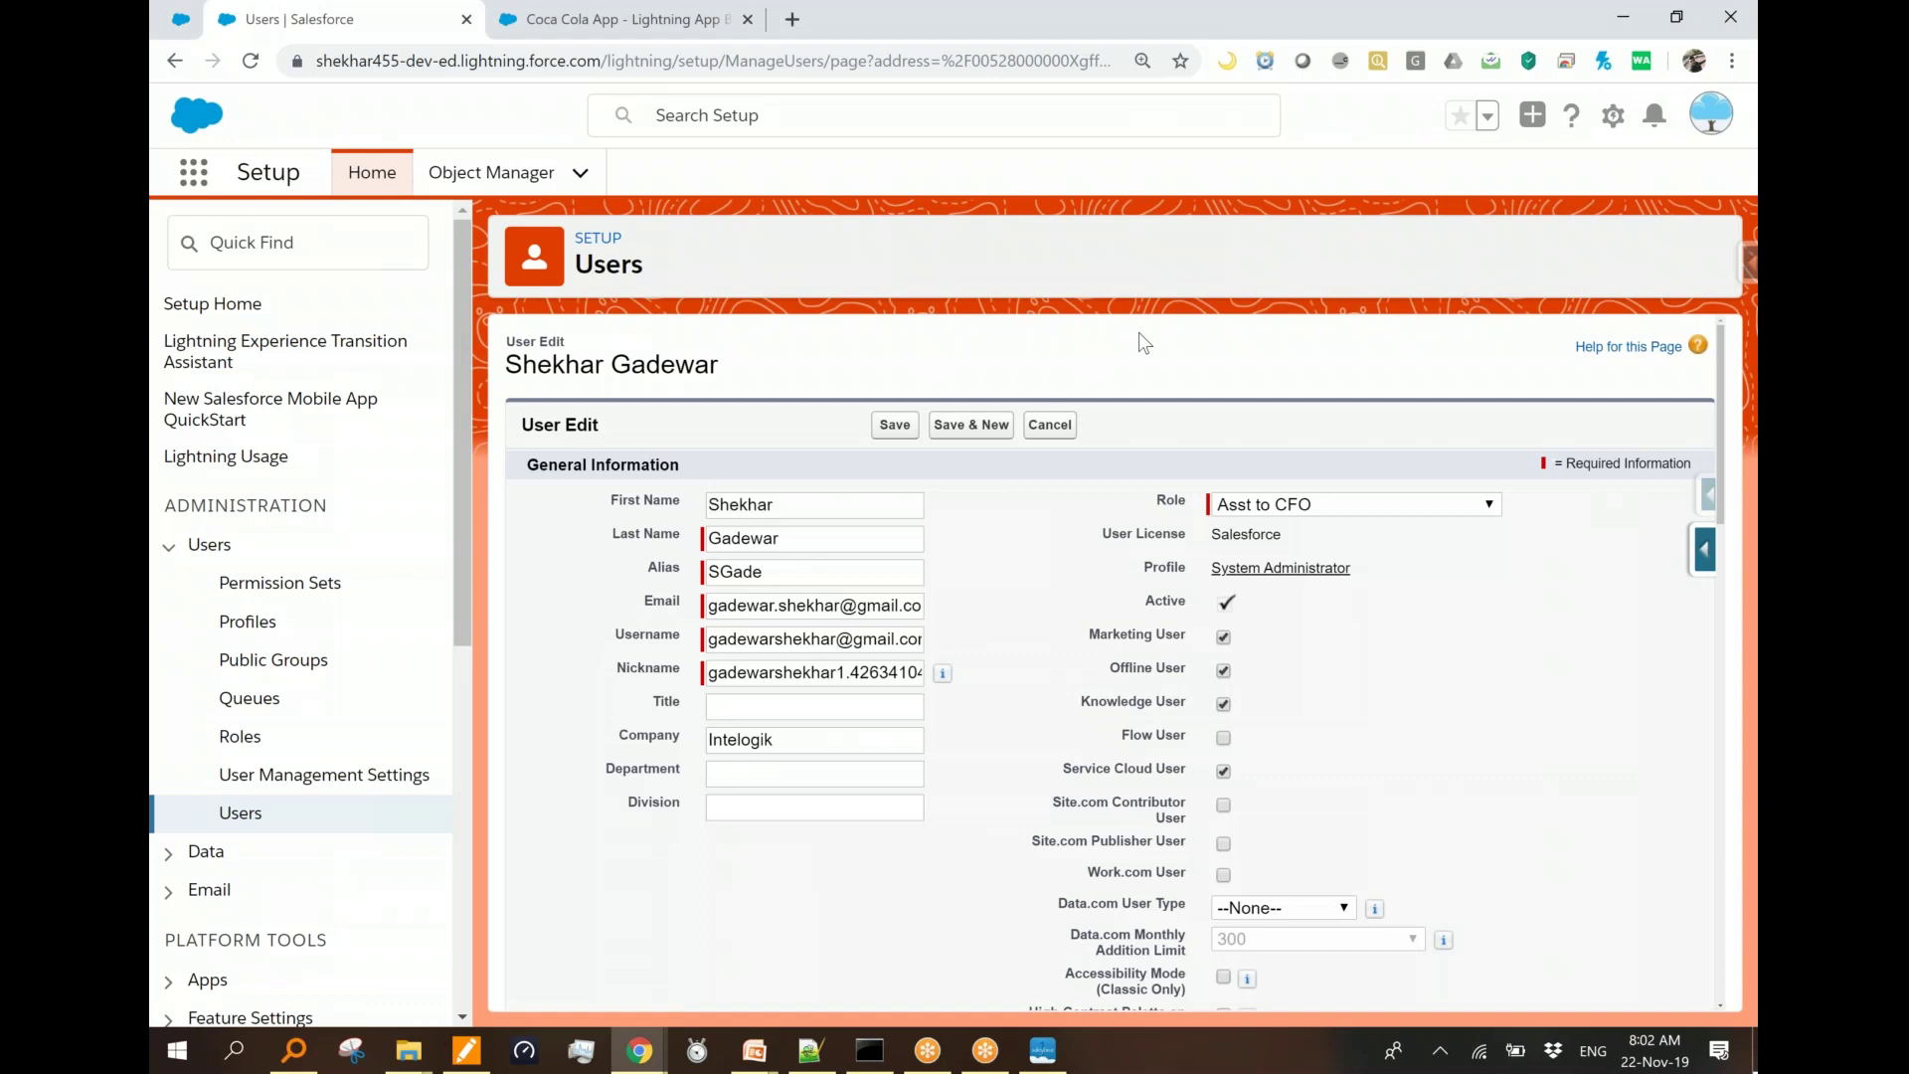
{"action": "scroll", "coordinate": [1125, 408], "scroll_direction": "down", "scroll_amount": 10}
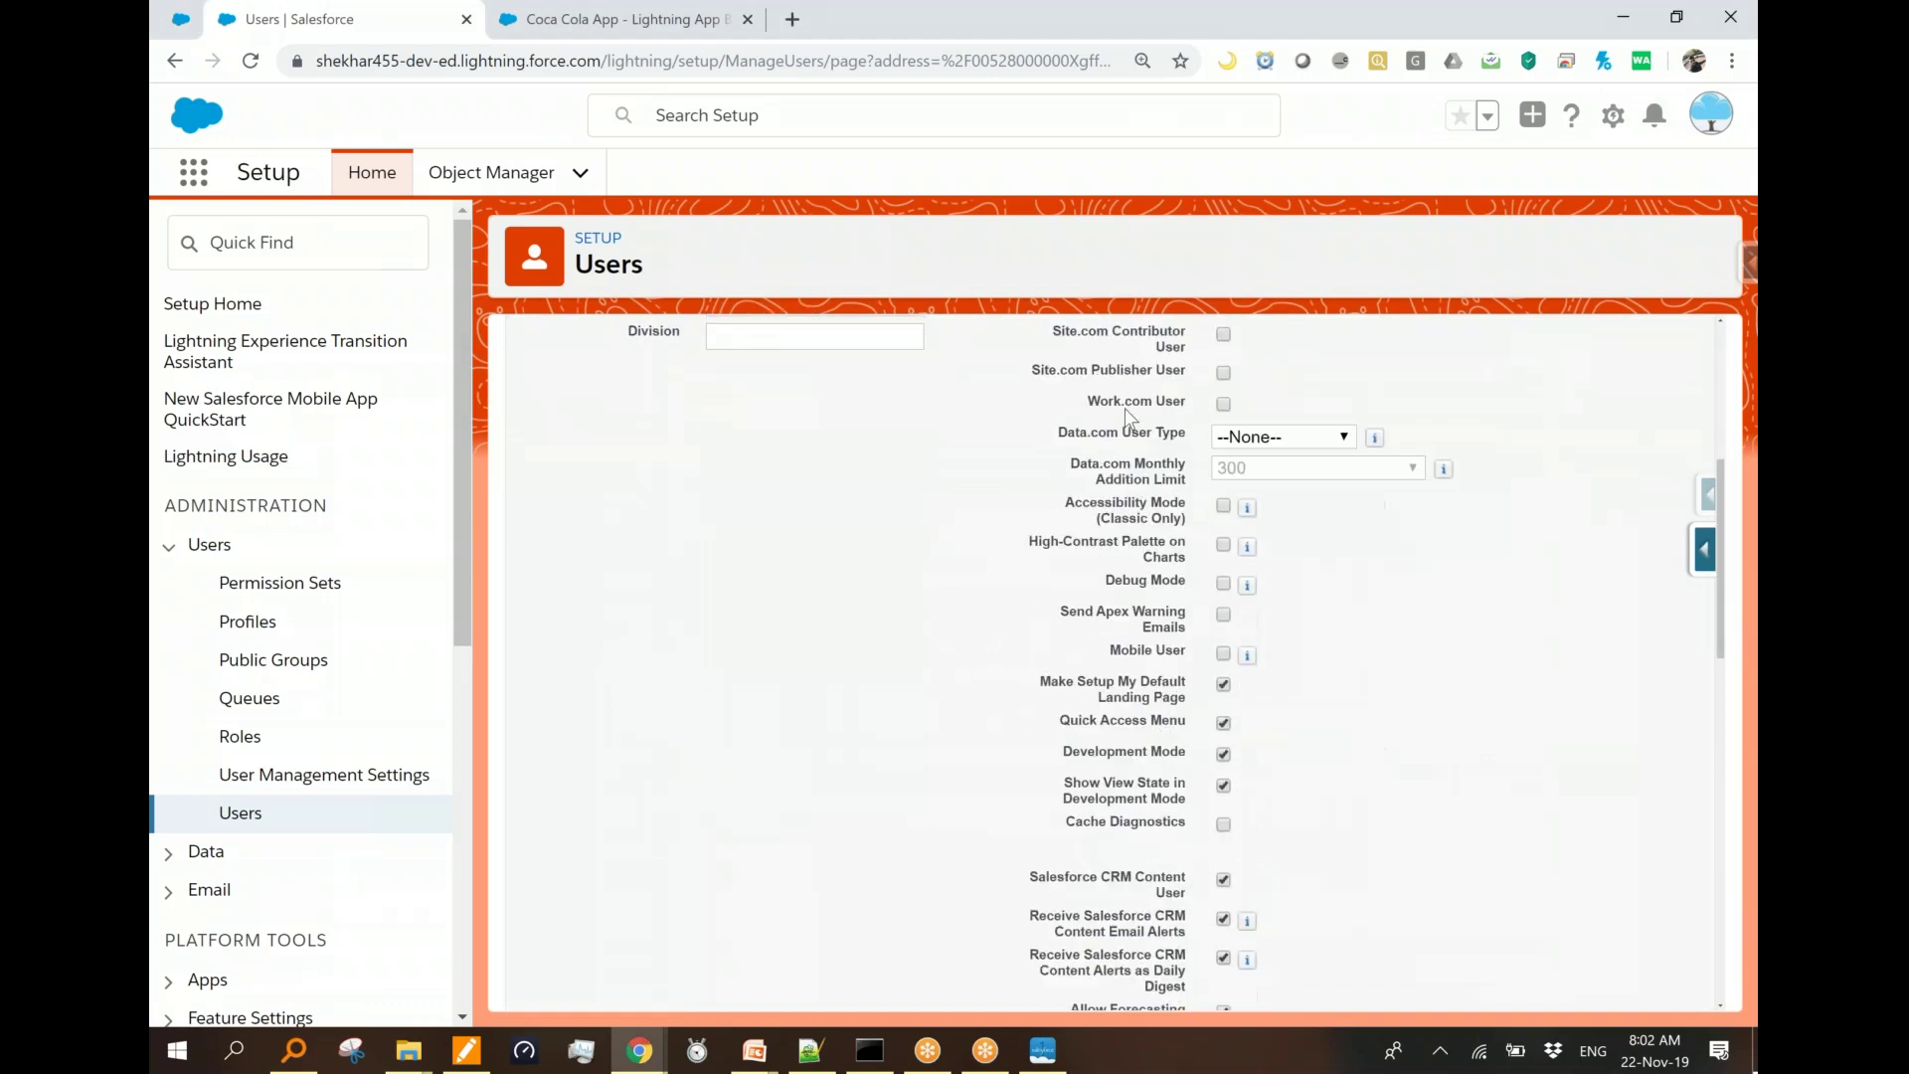
{"action": "scroll", "coordinate": [1124, 408], "scroll_direction": "down", "scroll_amount": 3}
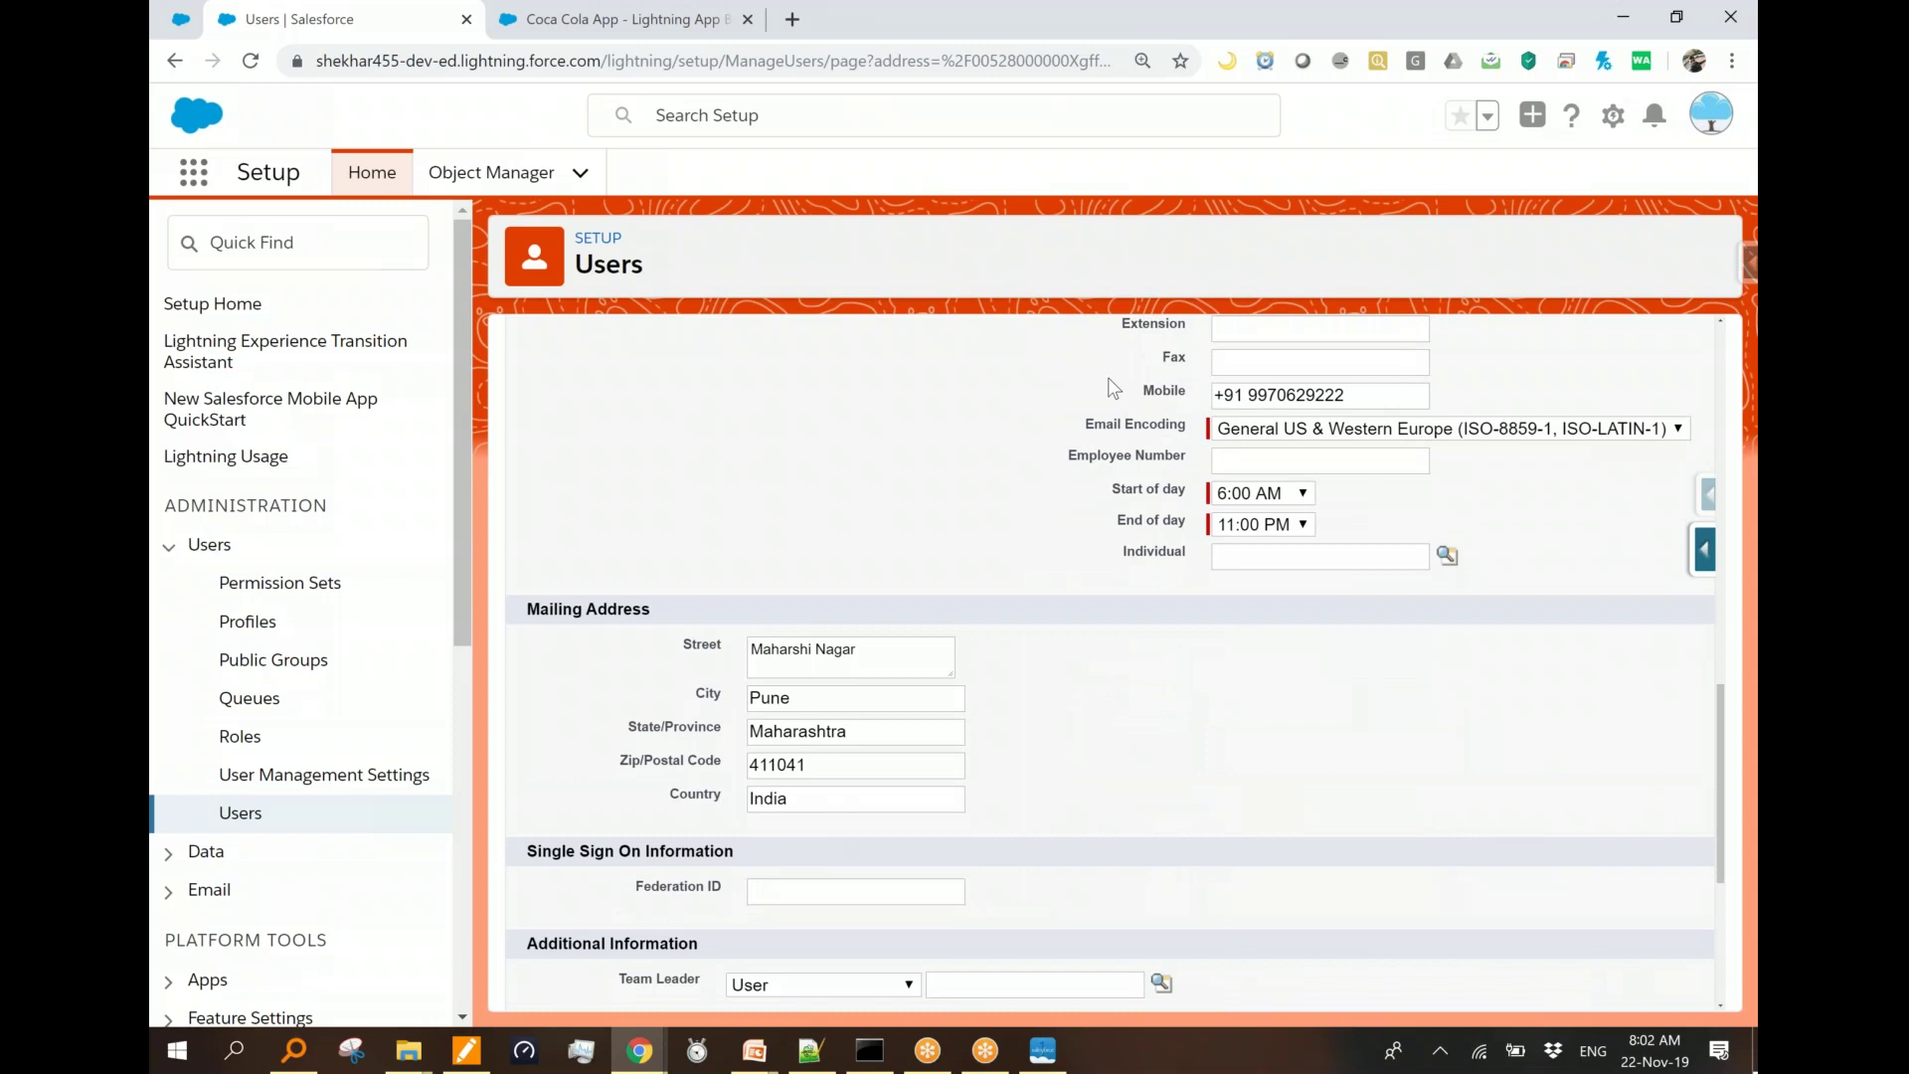
{"action": "left_click", "coordinate": [806, 798]}
{"action": "double_click", "coordinate": [767, 799]}
{"action": "key", "text": "Escape"}
{"action": "left_click", "coordinate": [1083, 748]}
- Save the user record and return to the Coca Cola App page editor
{"action": "scroll", "coordinate": [1070, 718], "scroll_direction": "up", "scroll_amount": 10}
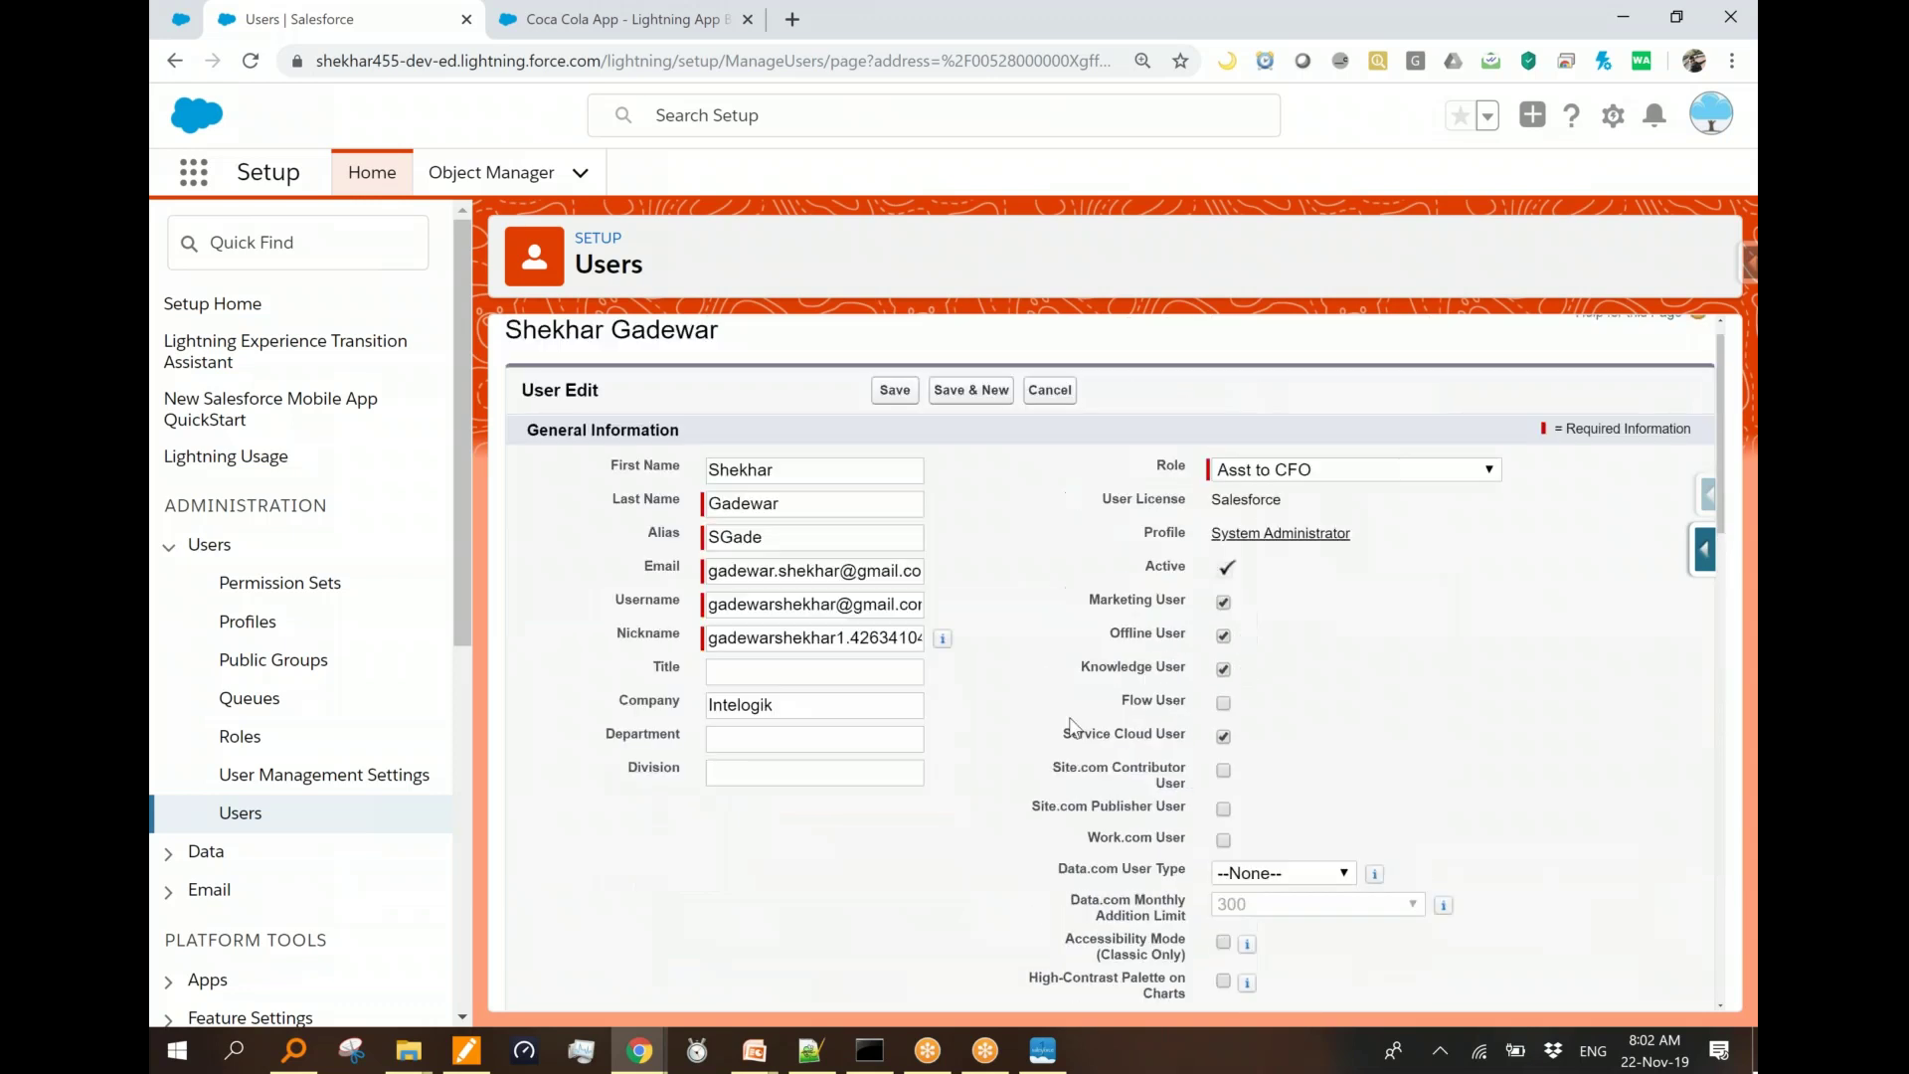
{"action": "left_click", "coordinate": [895, 425]}
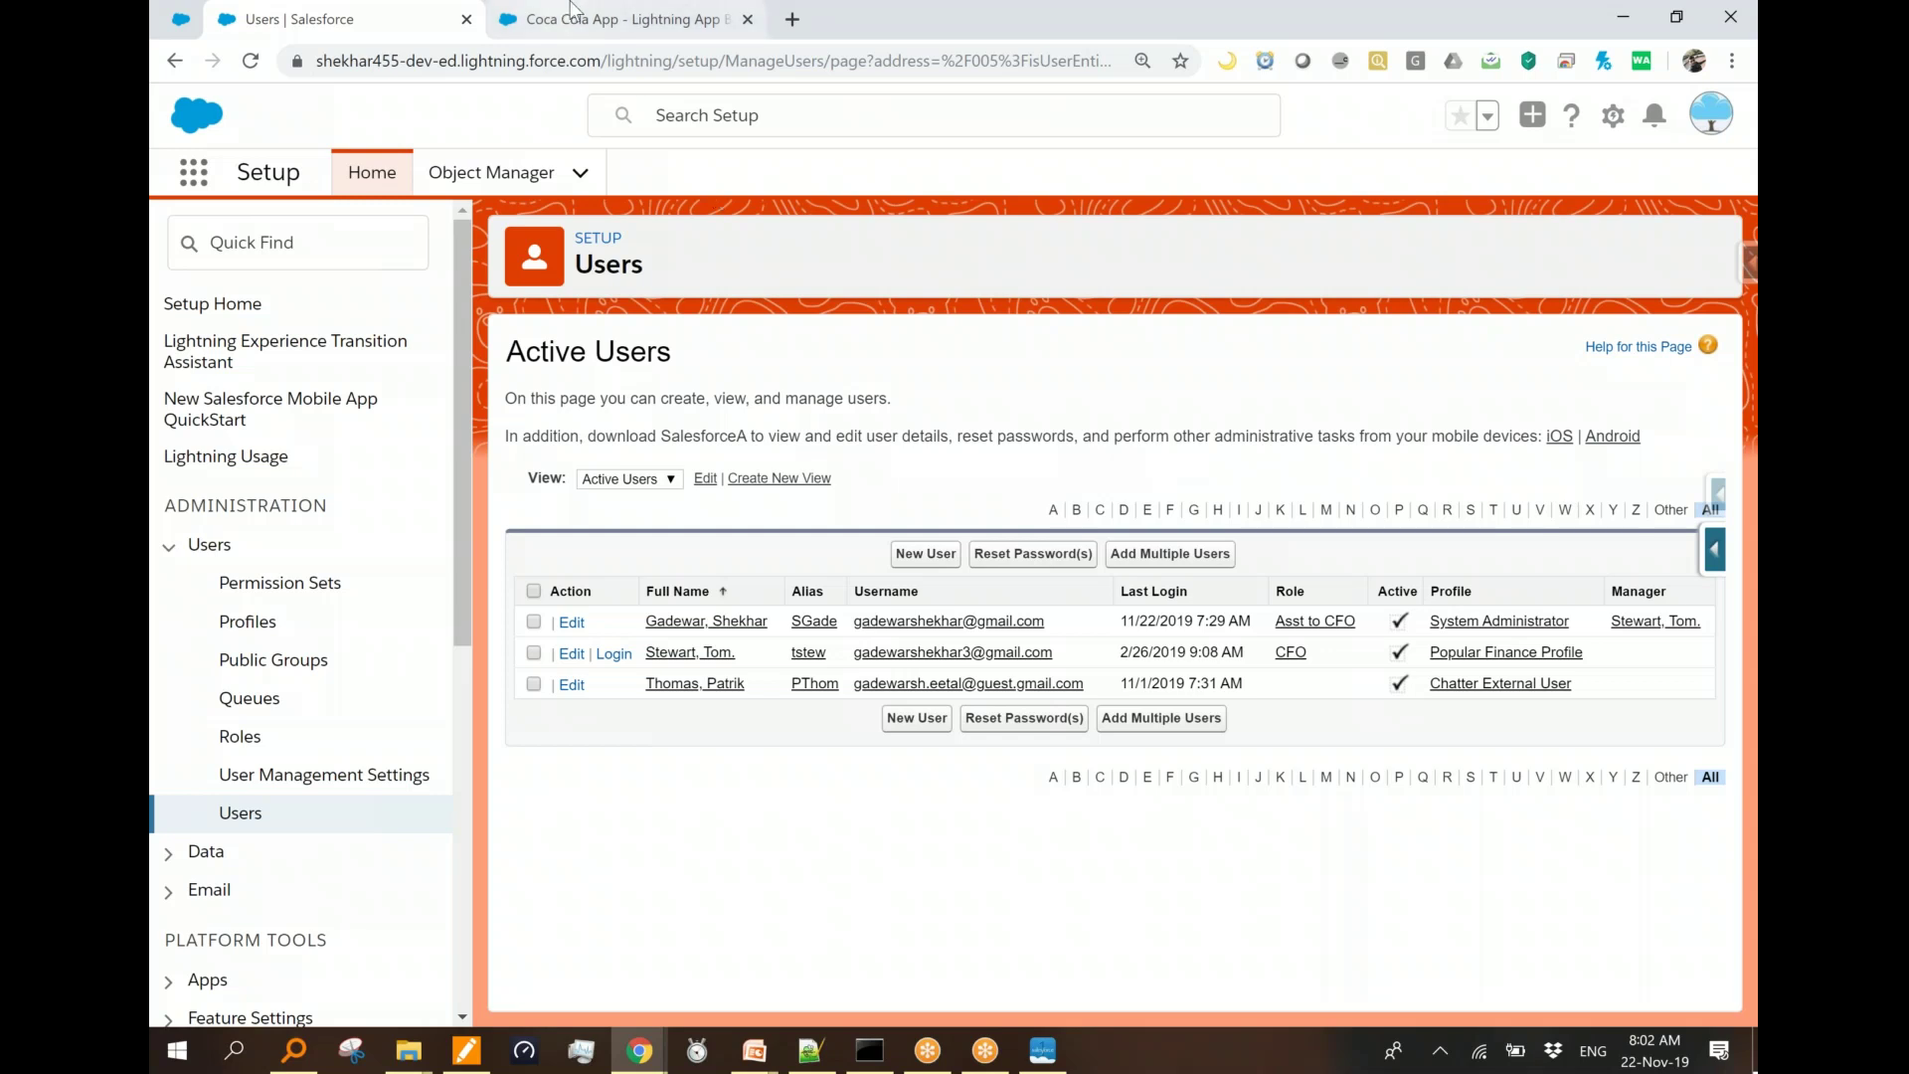
{"action": "left_click", "coordinate": [617, 18]}
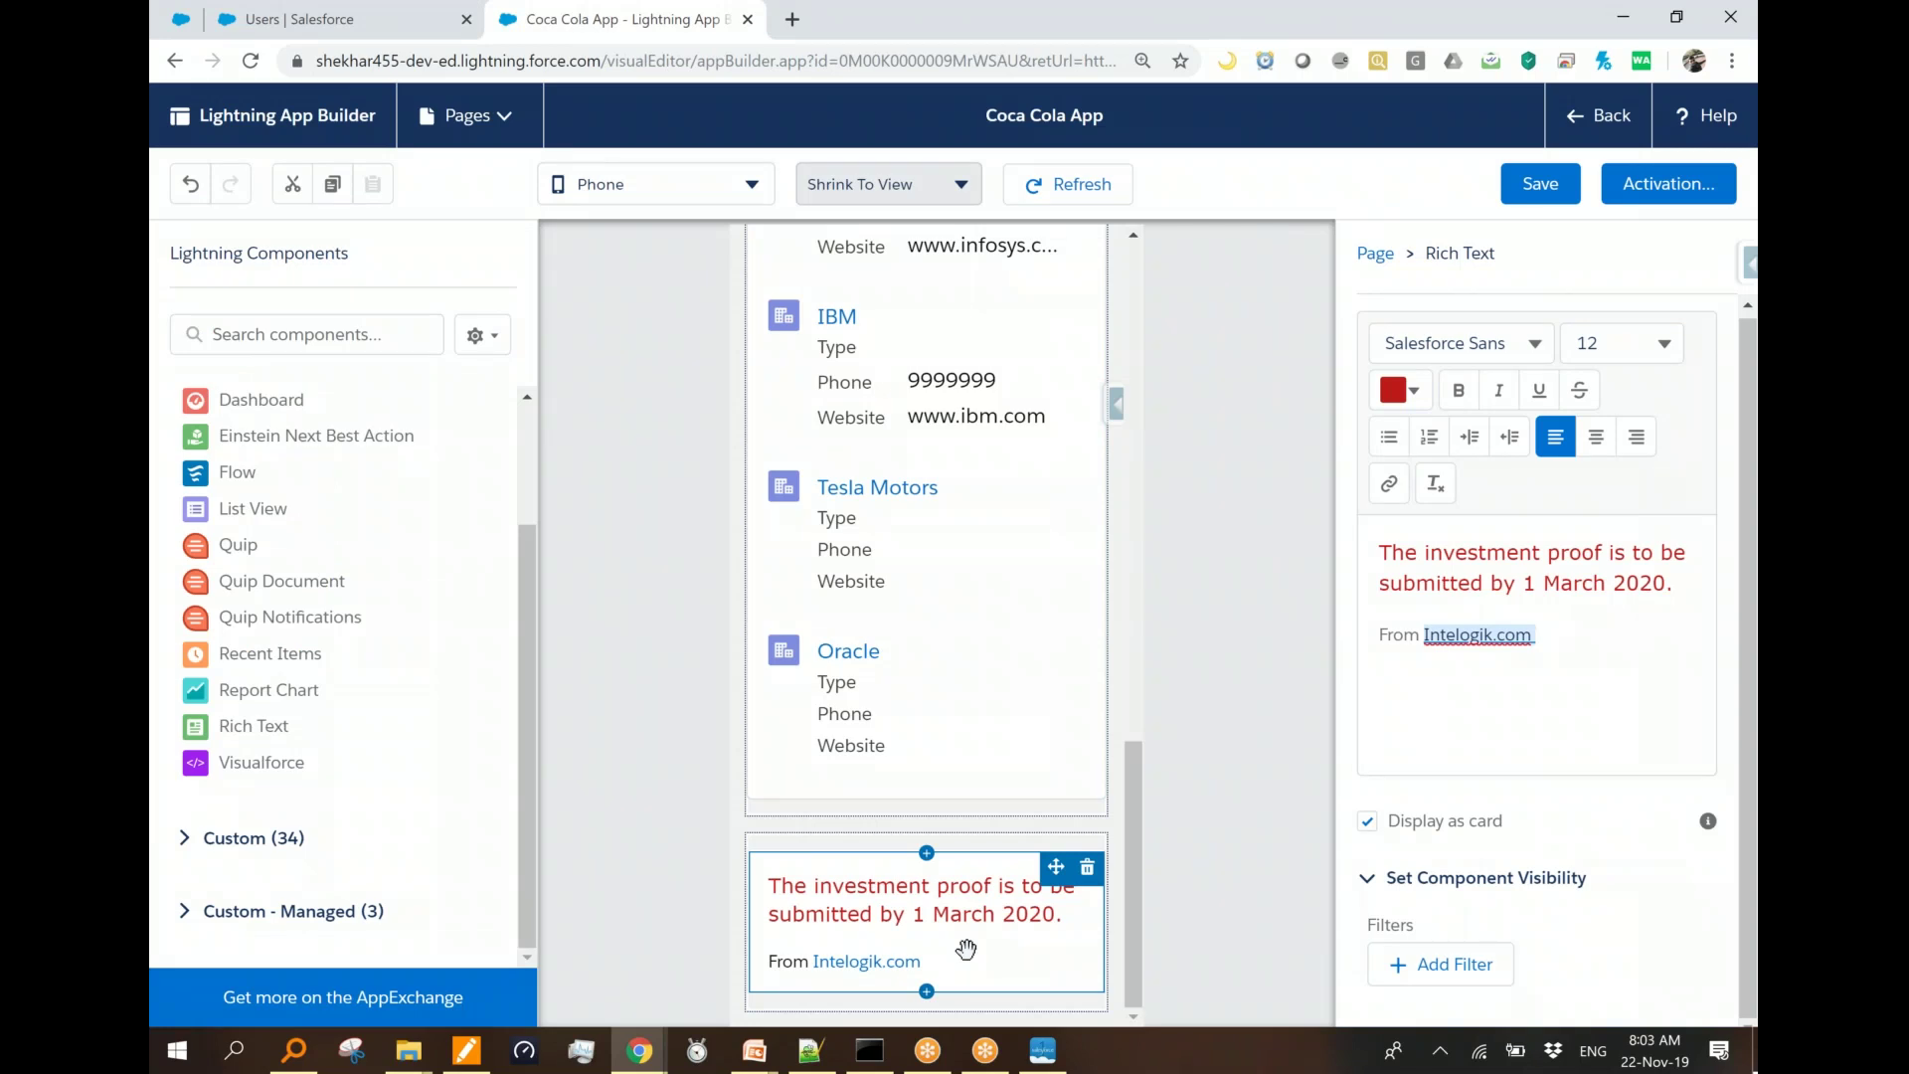
- Select the Rich Text investment-proof notice and add a new visibility filter
{"action": "mouse_move", "coordinate": [664, 957]}
{"action": "left_mouse_down"}
{"action": "mouse_move", "coordinate": [725, 1052]}
{"action": "mouse_move", "coordinate": [689, 985]}
{"action": "left_mouse_up"}
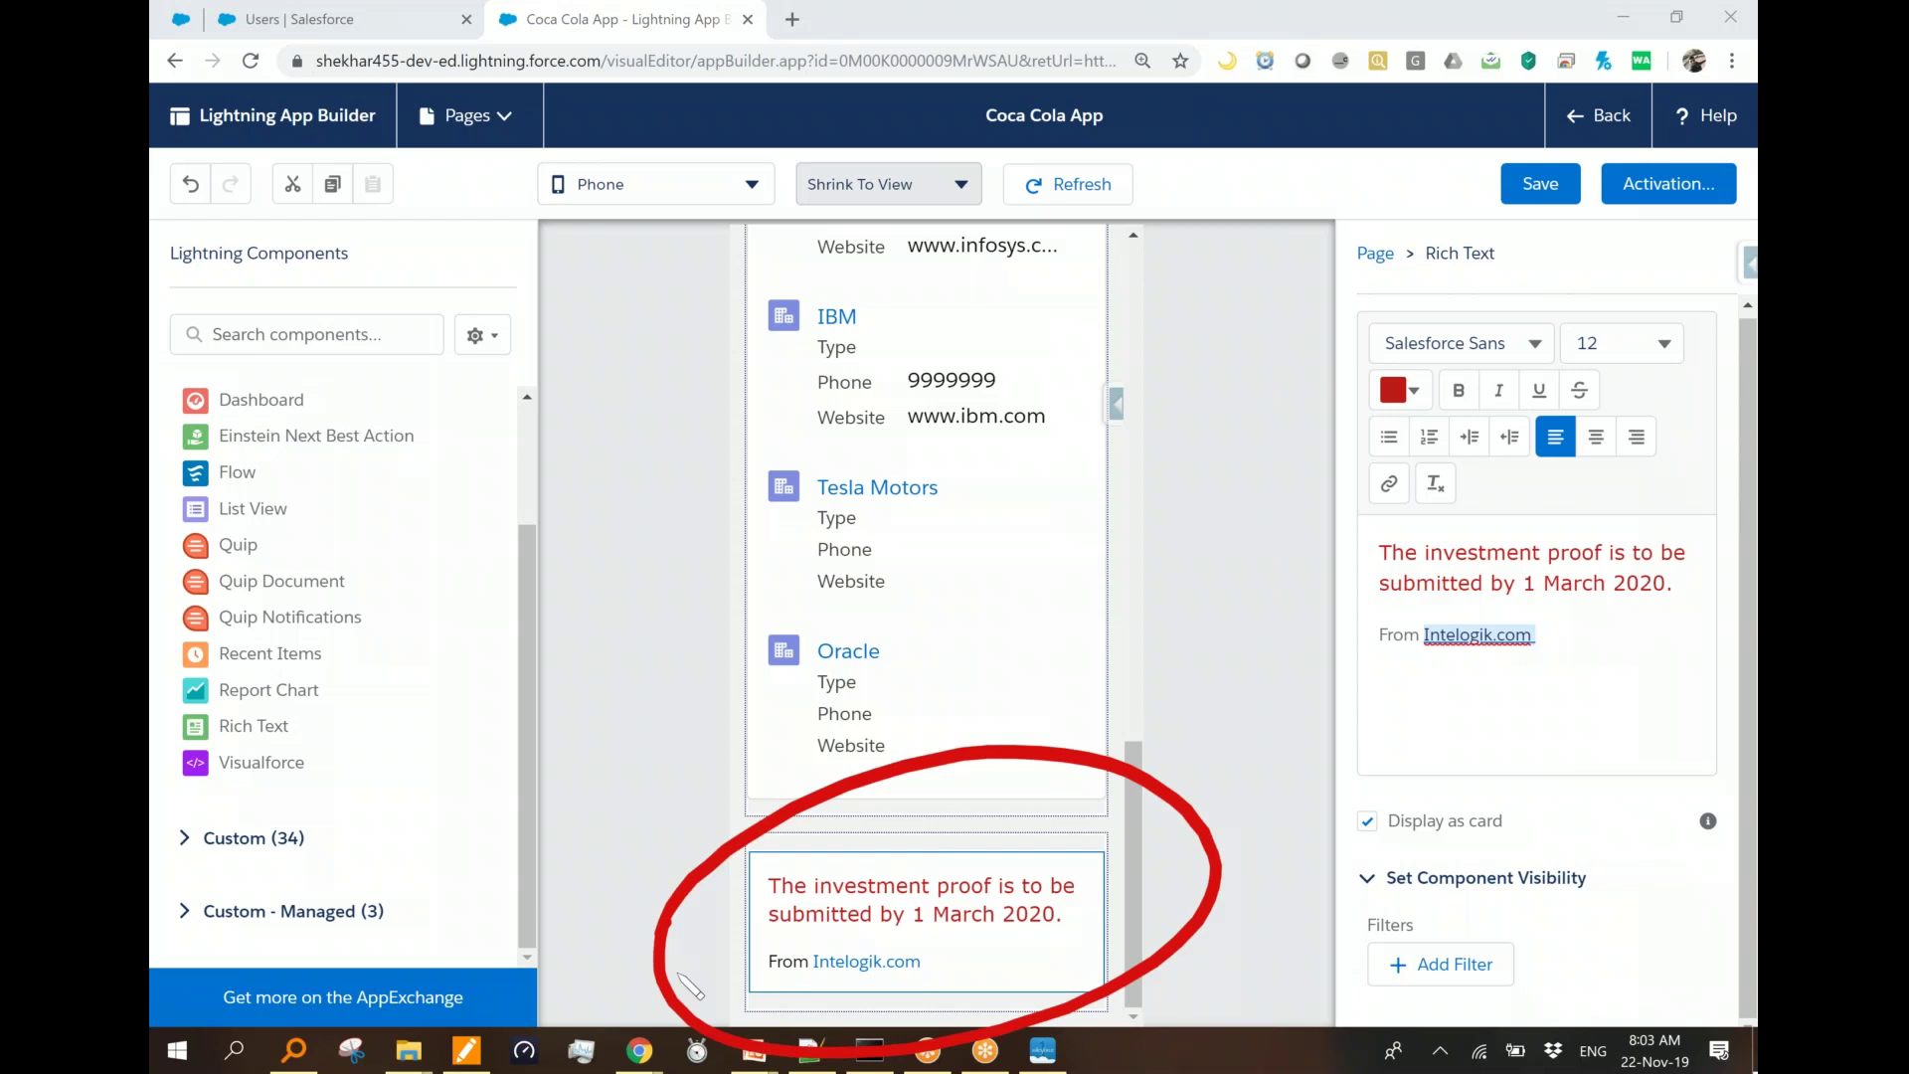
{"action": "key", "text": "Escape"}
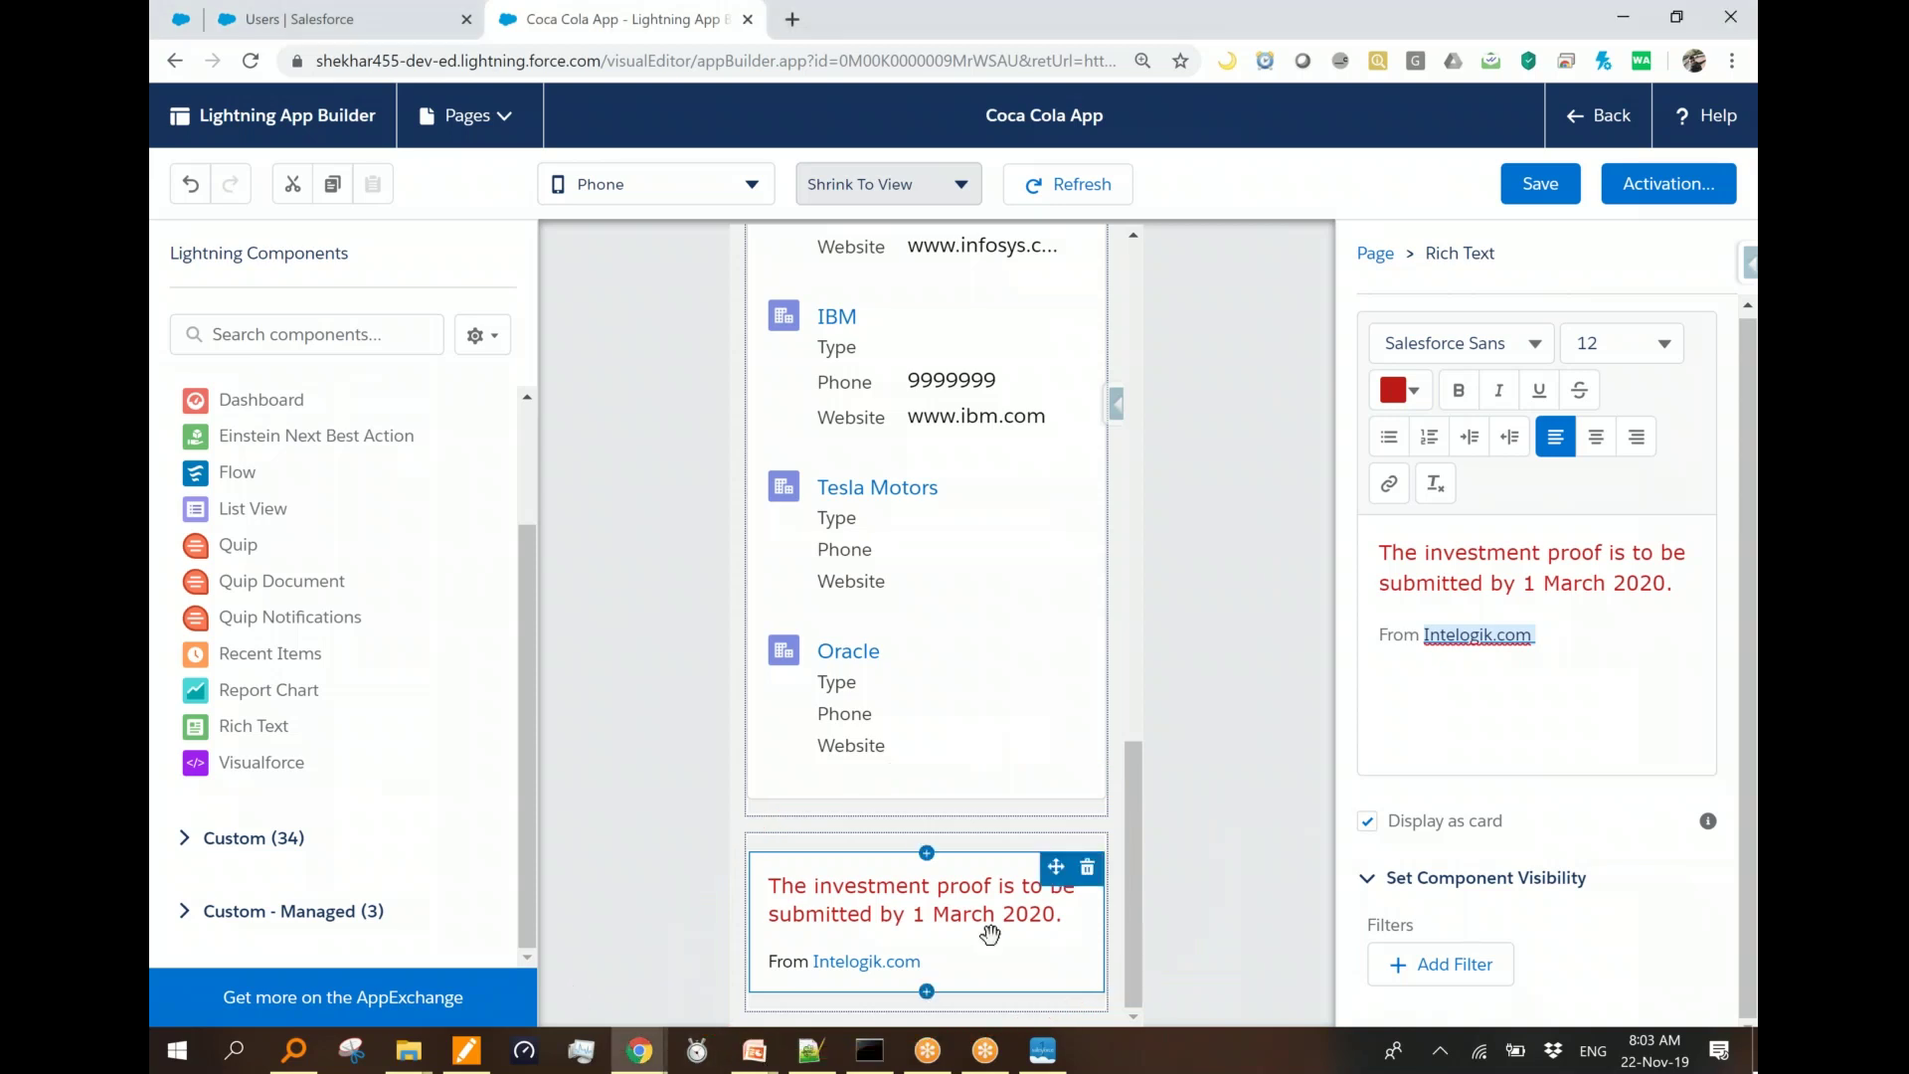
{"action": "left_click_drag", "start_coordinate": [1442, 828], "coordinate": [1556, 808]}
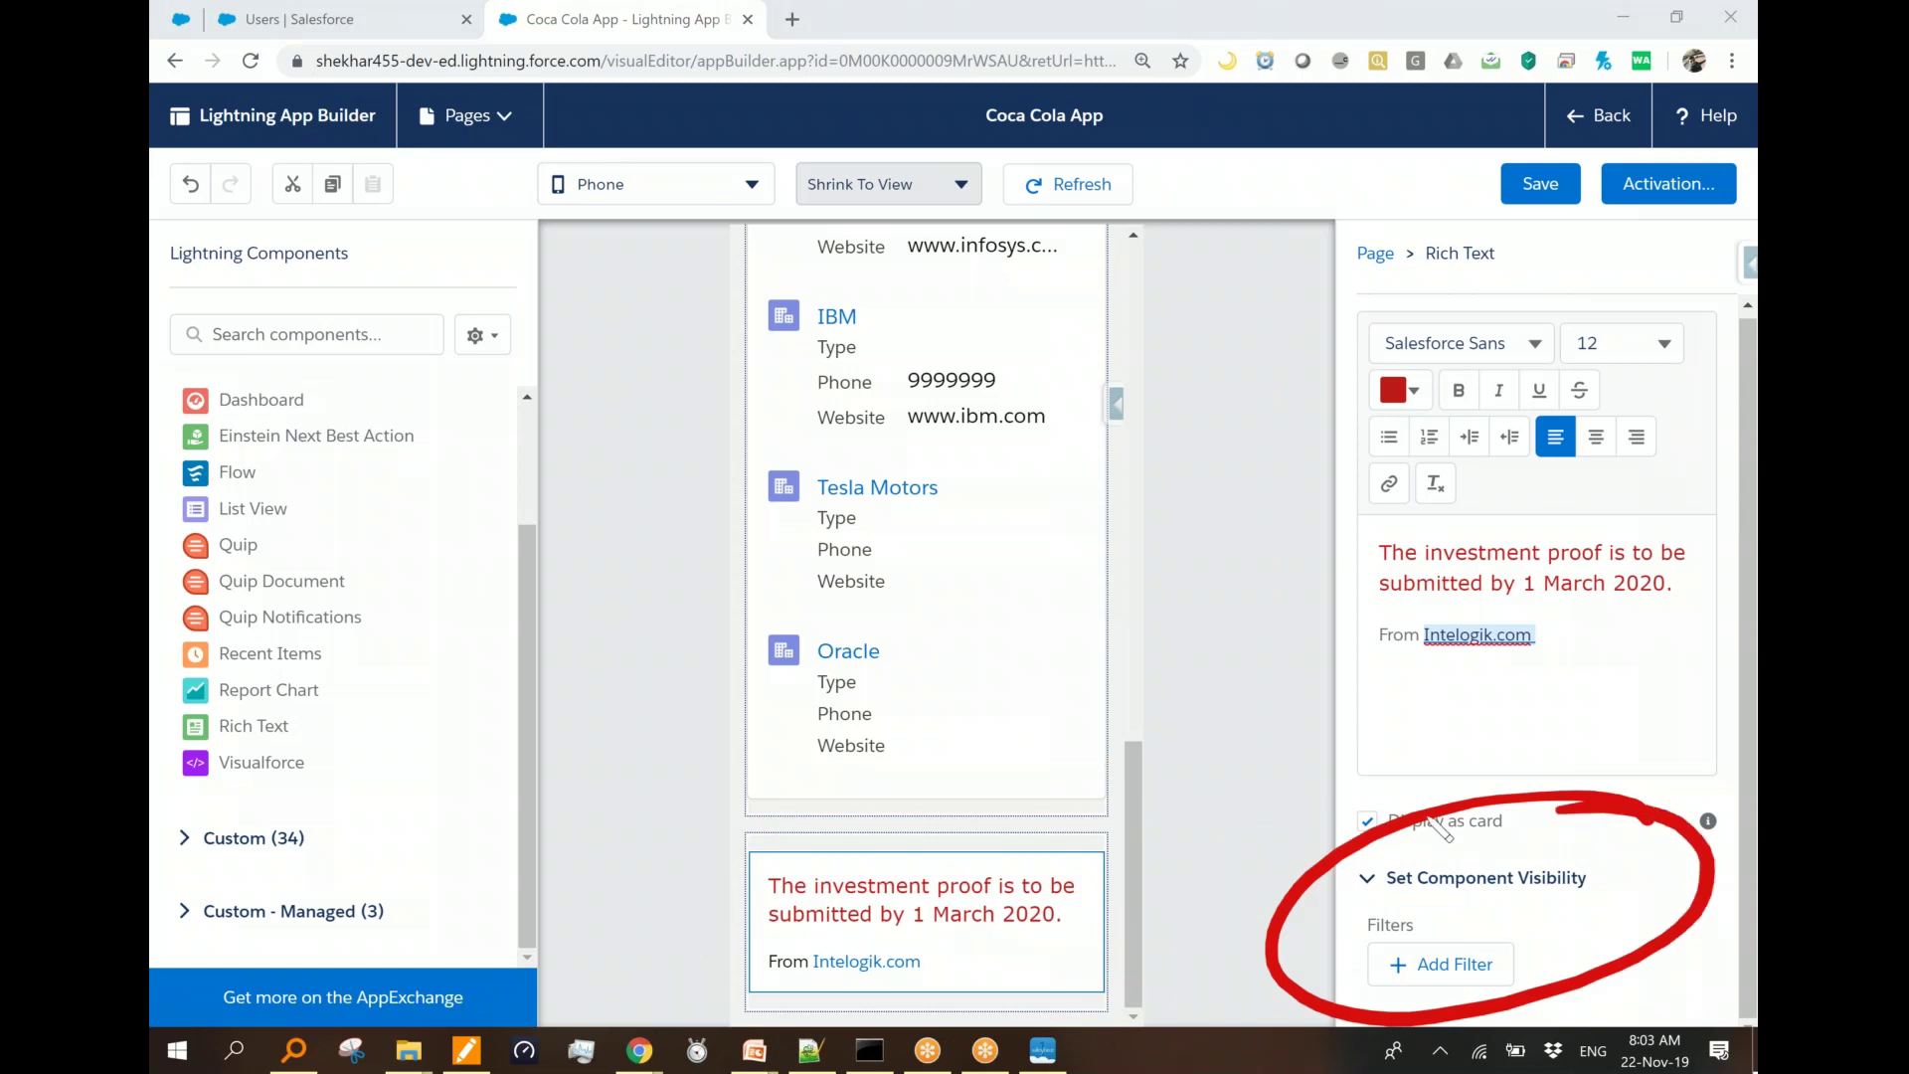
{"action": "key", "text": "Escape"}
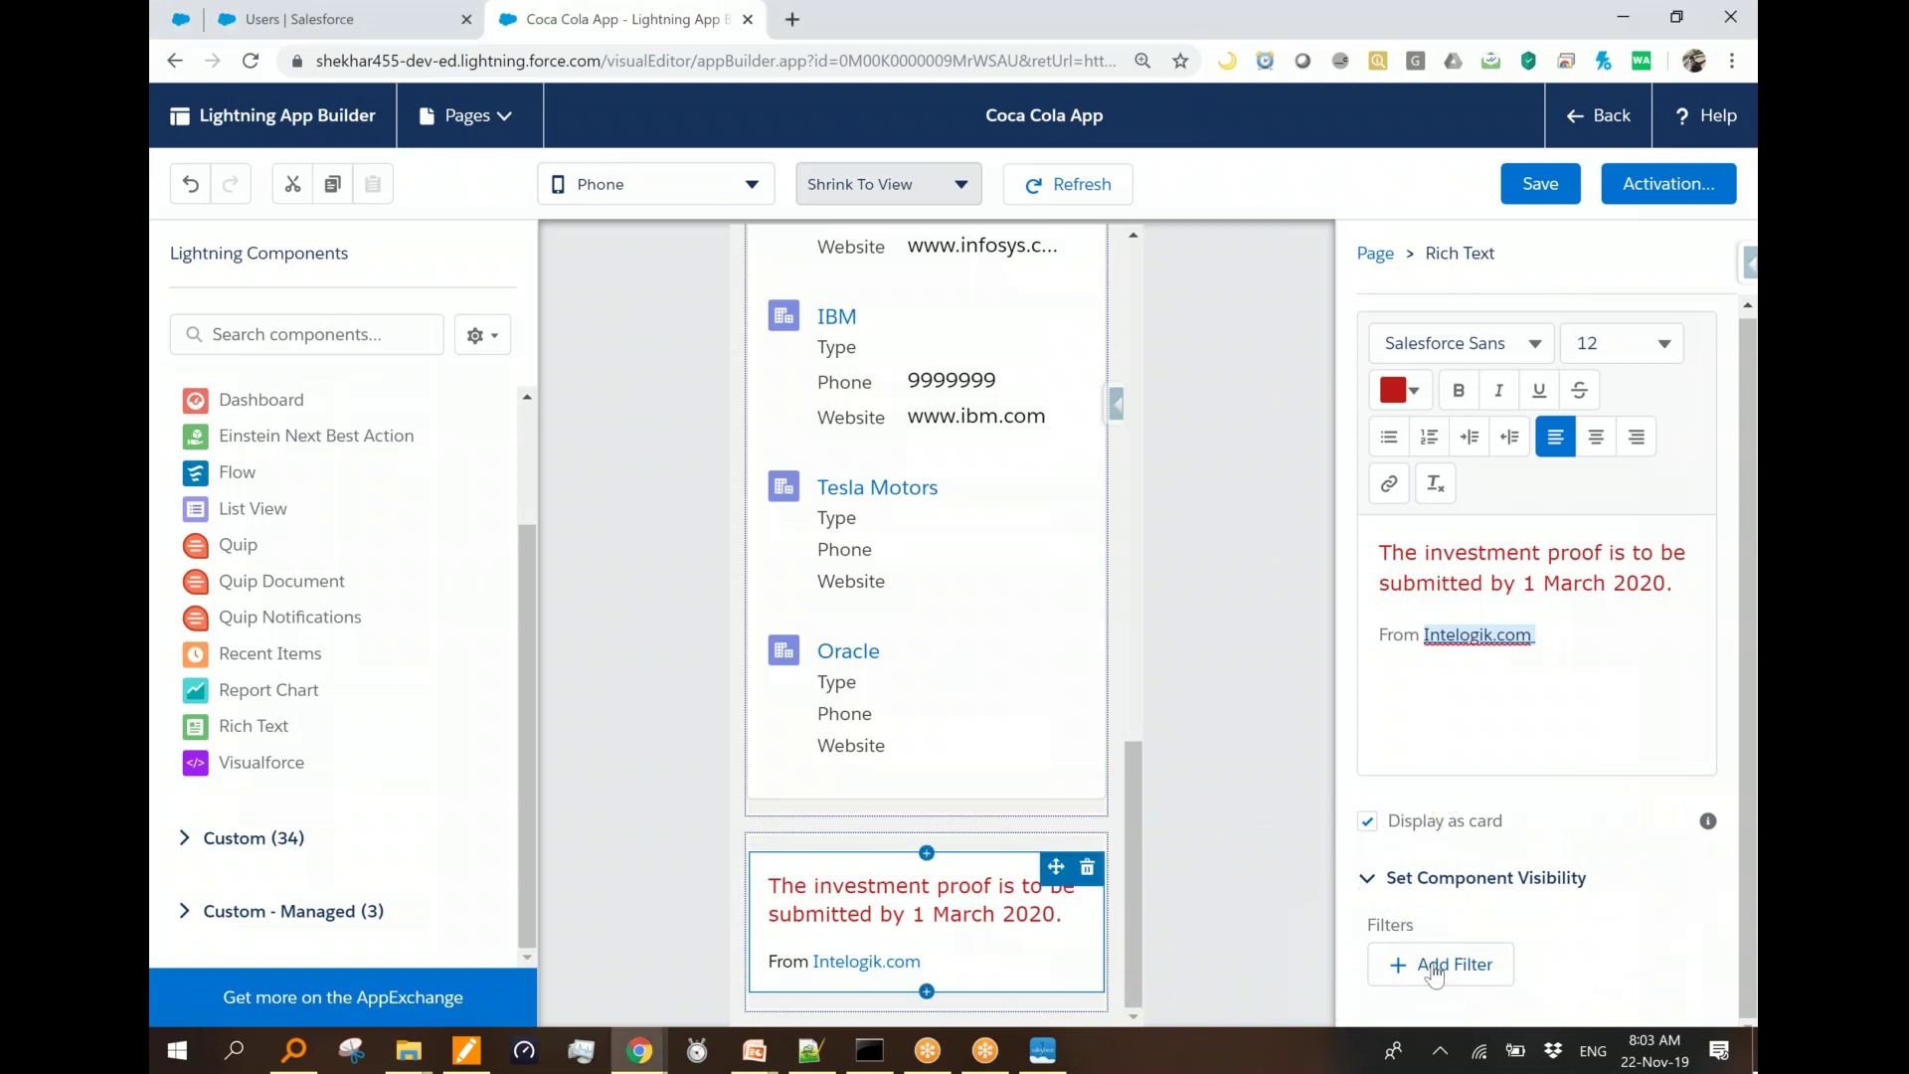
{"action": "left_click", "coordinate": [1435, 965]}
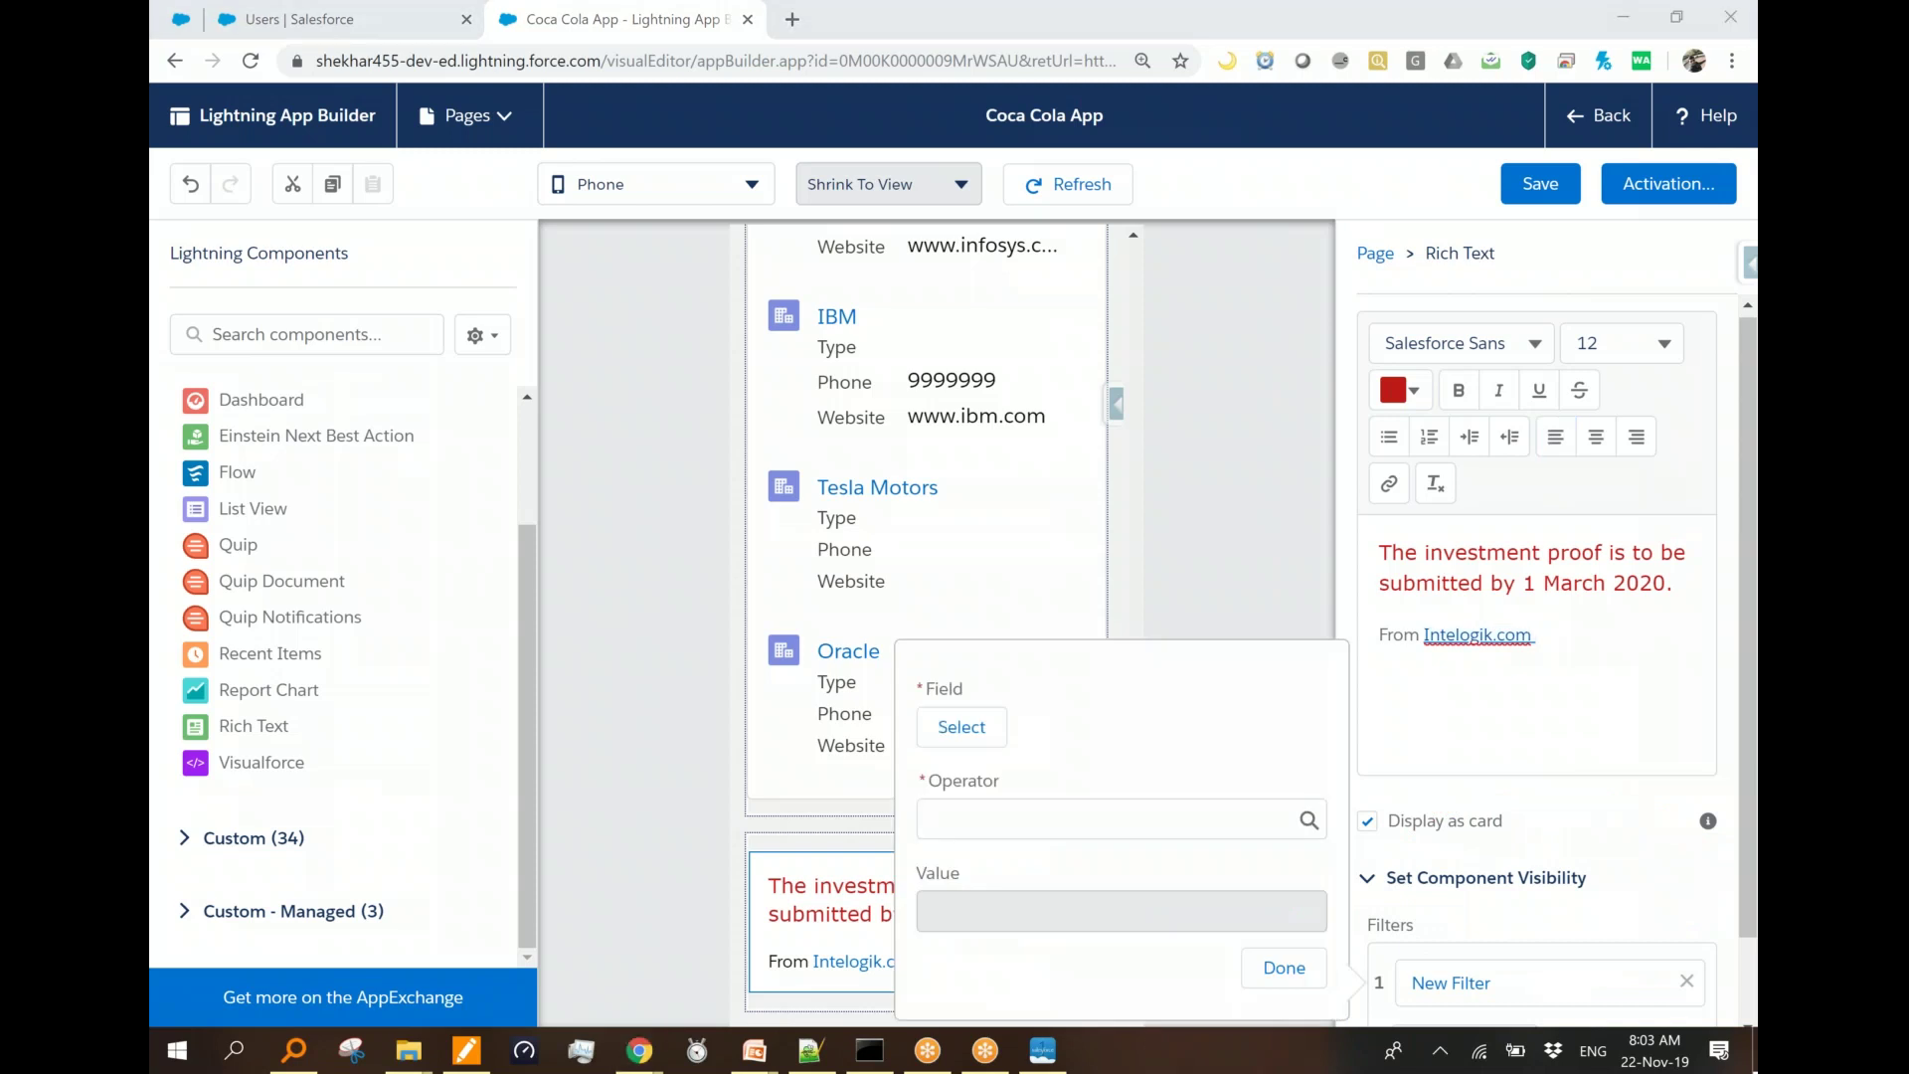
- Pick User > Country as the filter field in the Select field dialog
{"action": "left_click", "coordinate": [979, 743]}
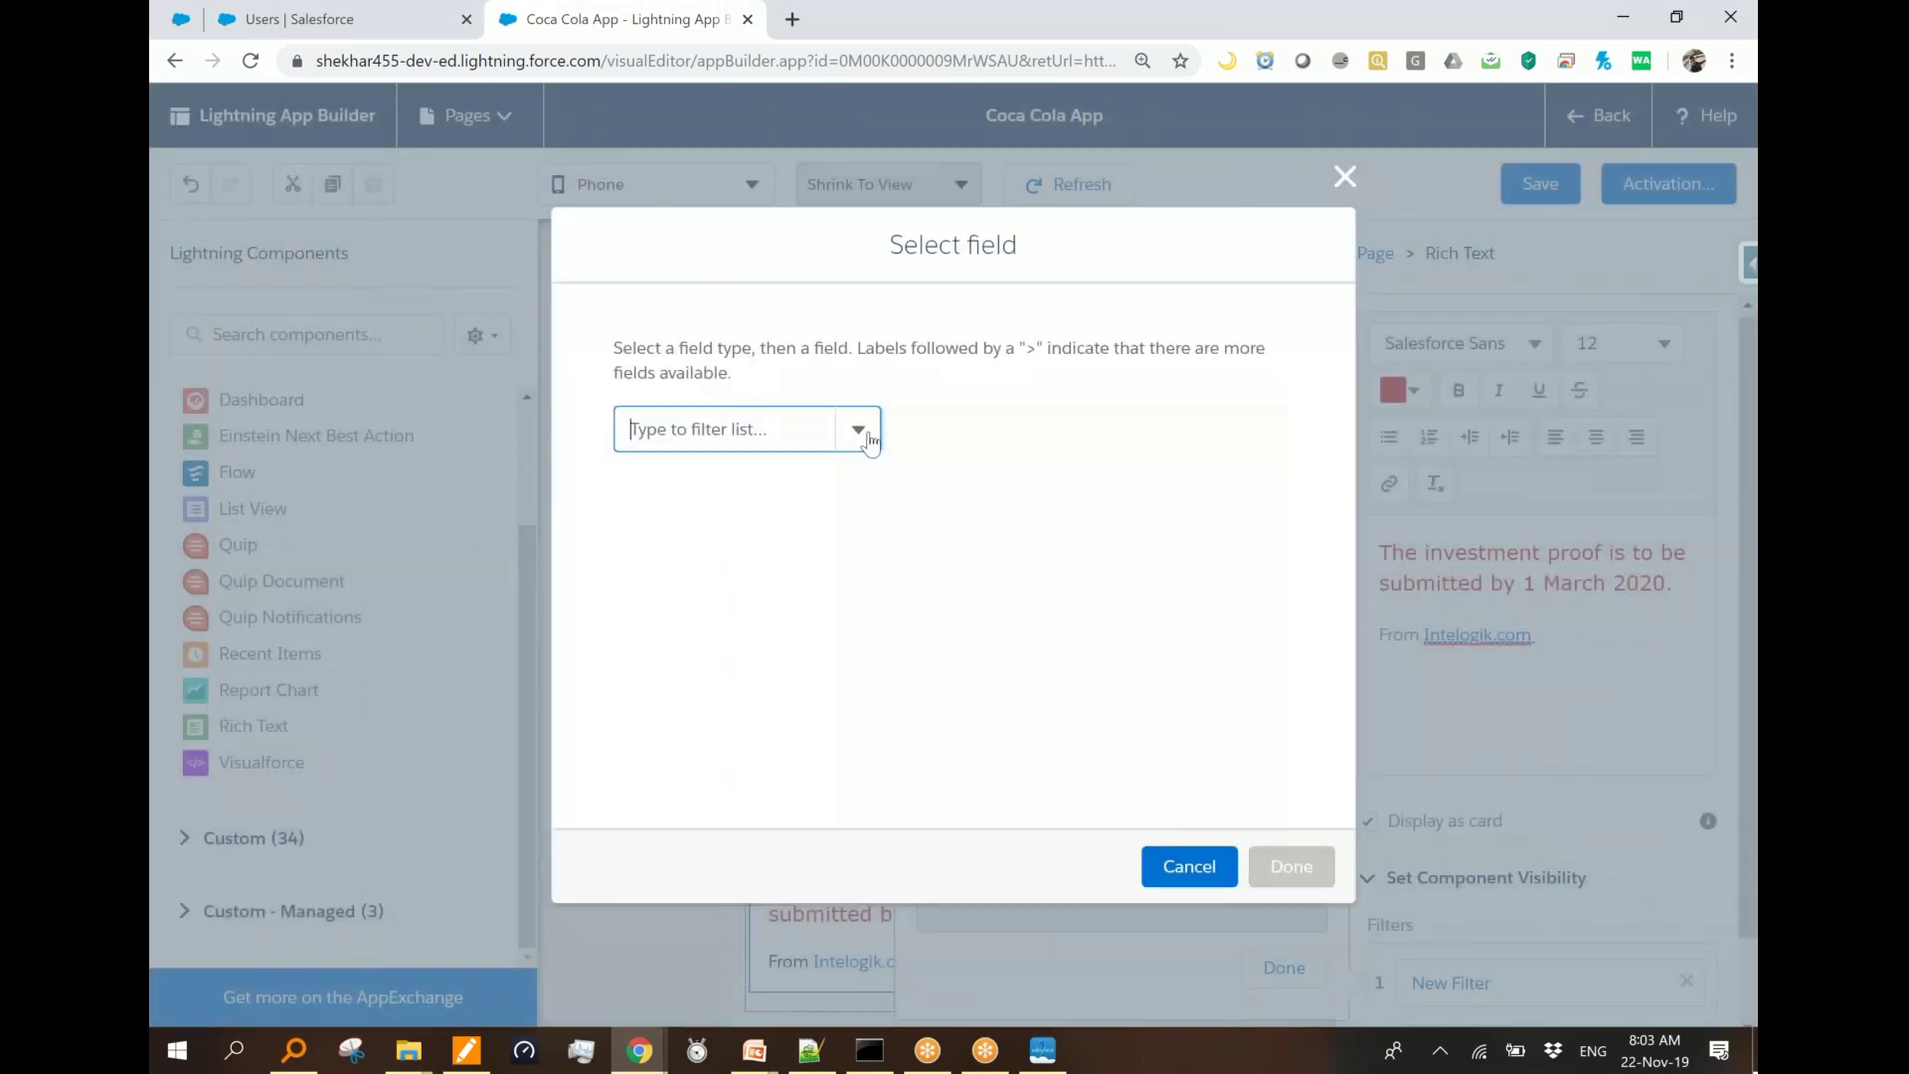
{"action": "left_click", "coordinate": [866, 434]}
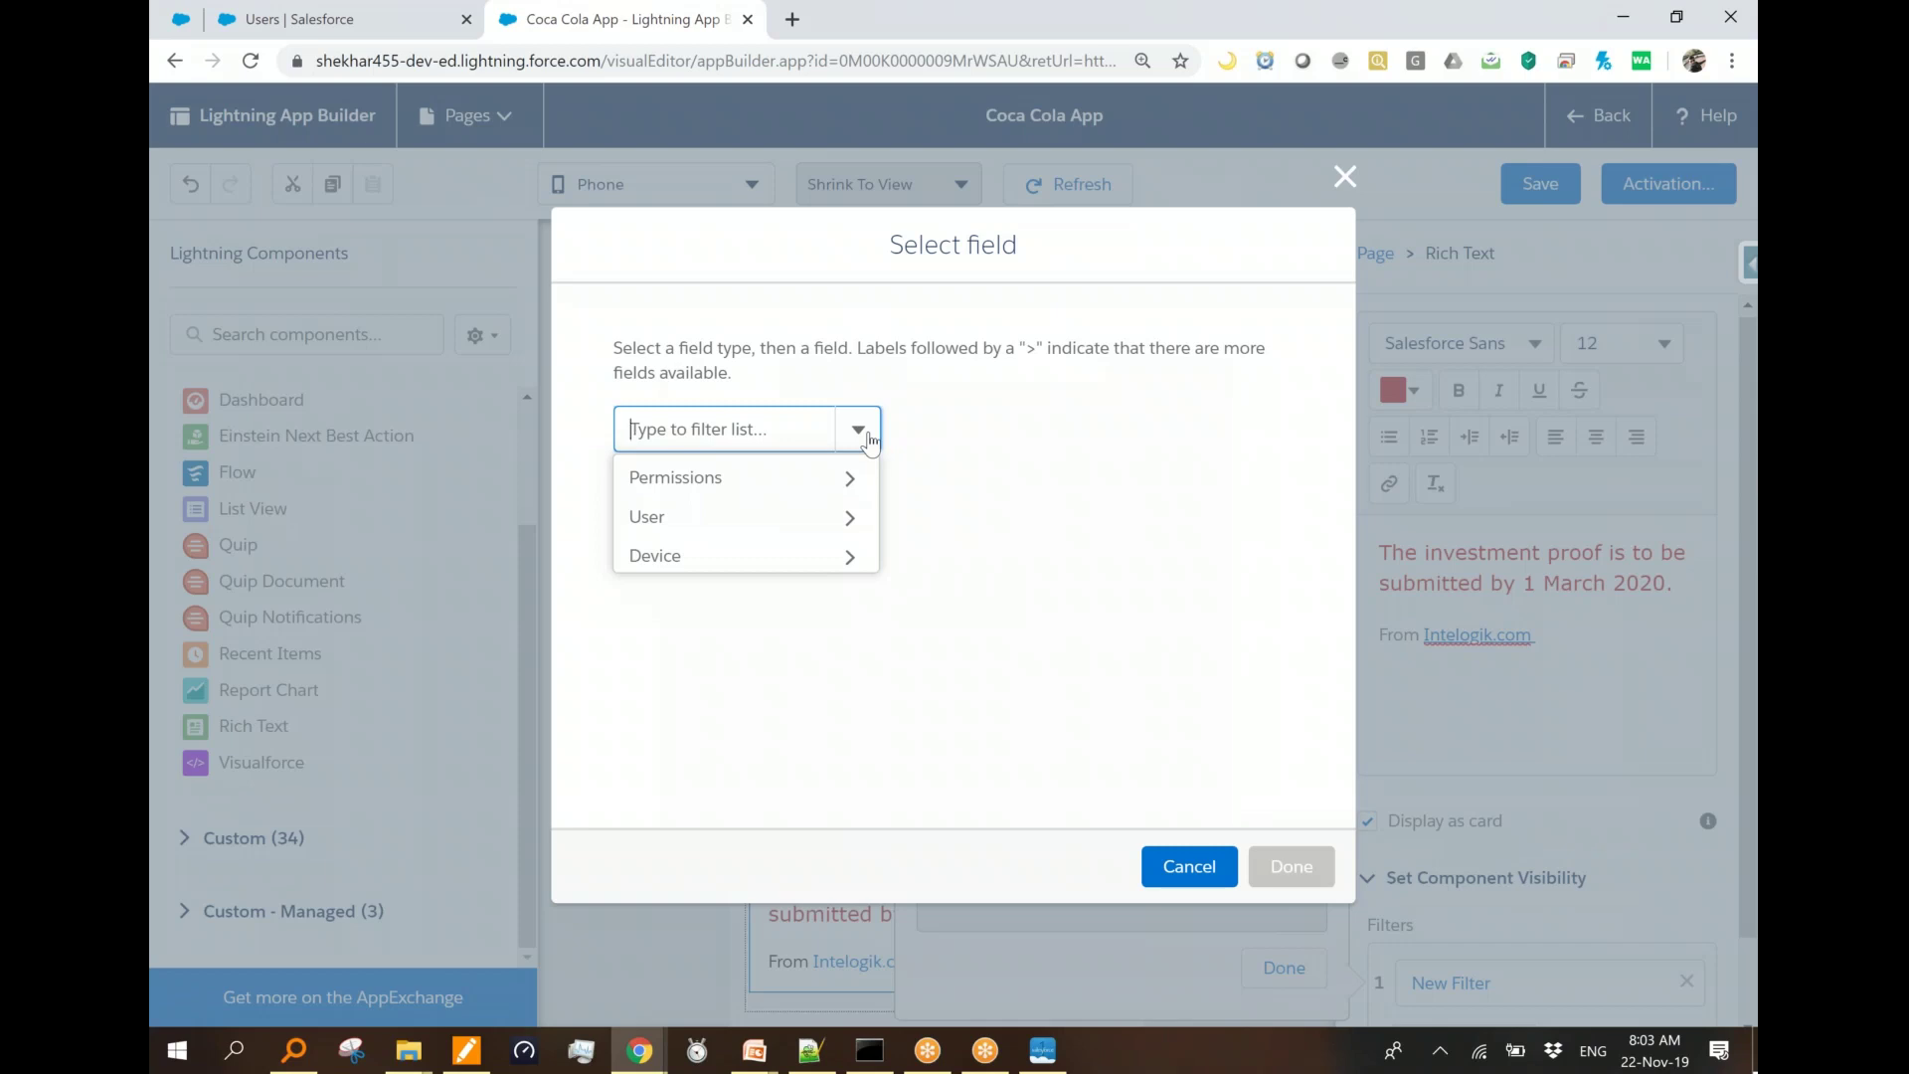
{"action": "left_click", "coordinate": [842, 518]}
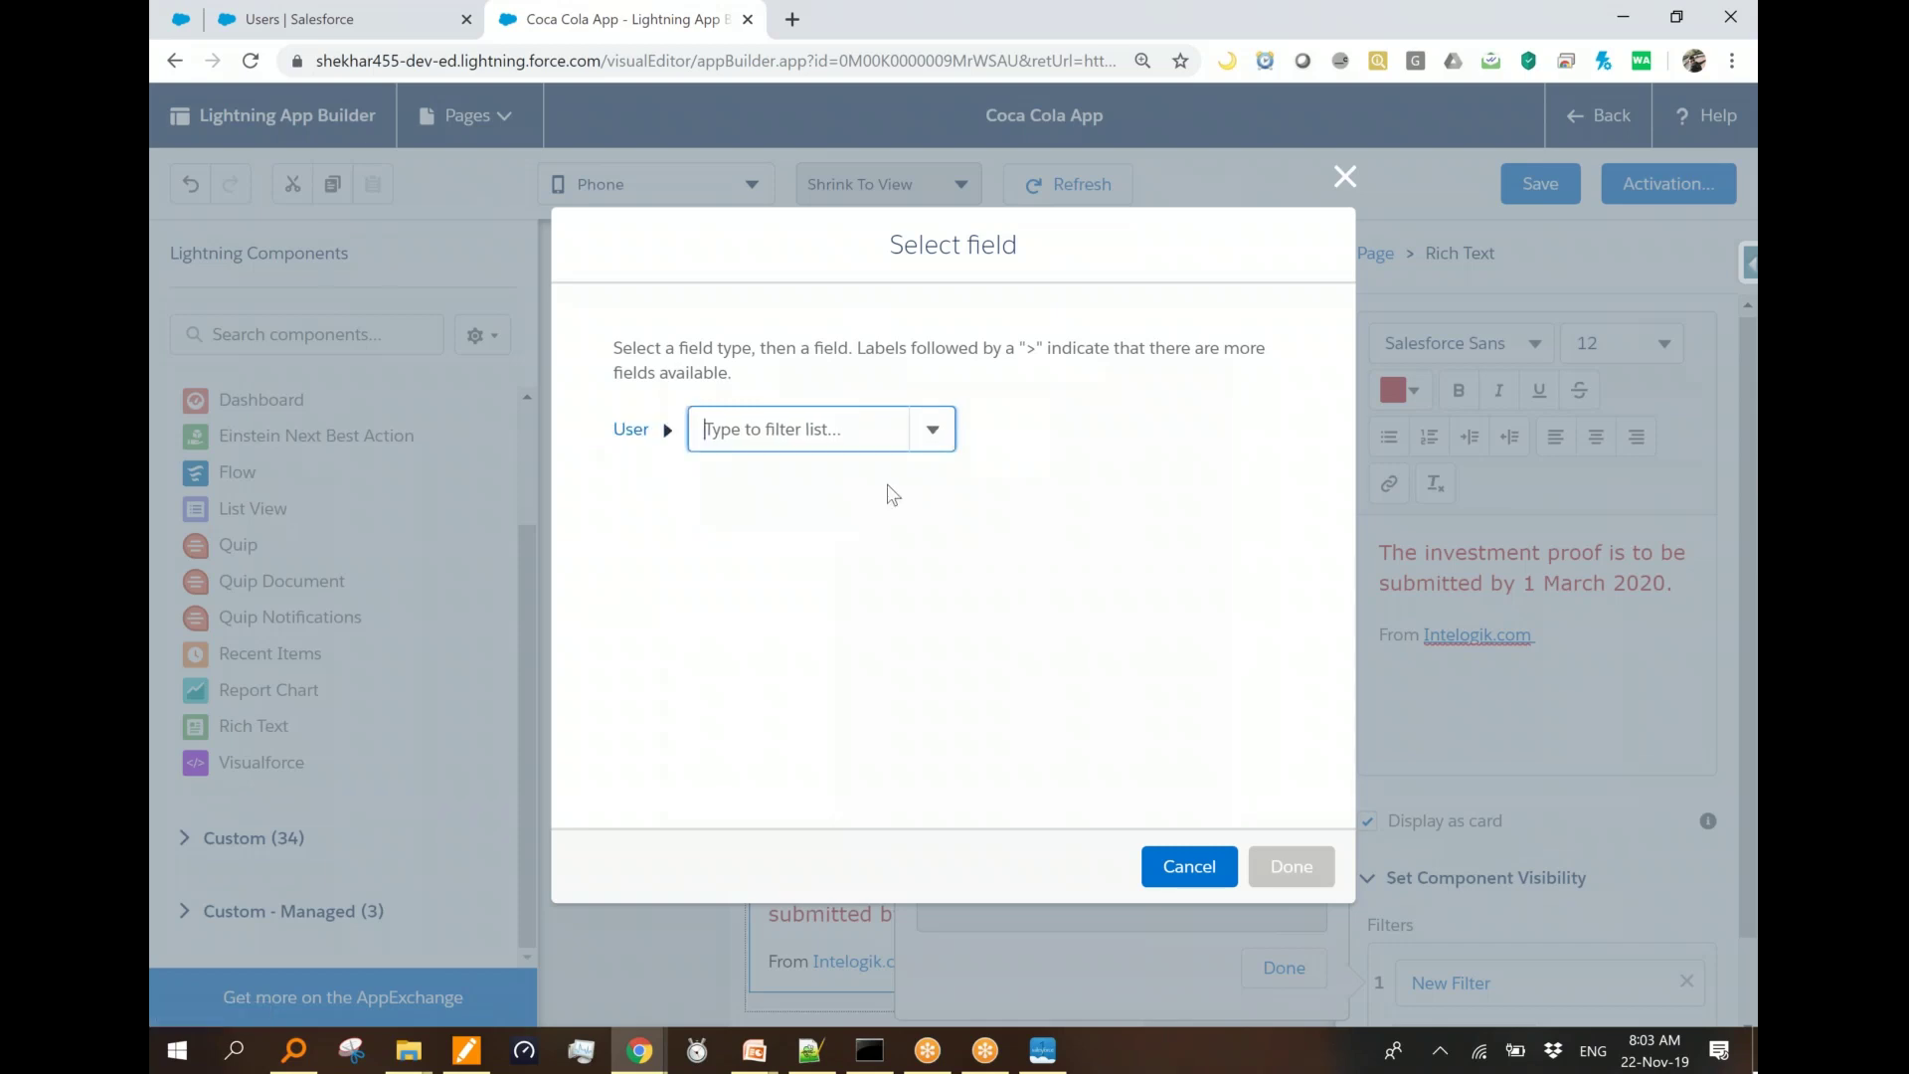
{"action": "left_click", "coordinate": [941, 437]}
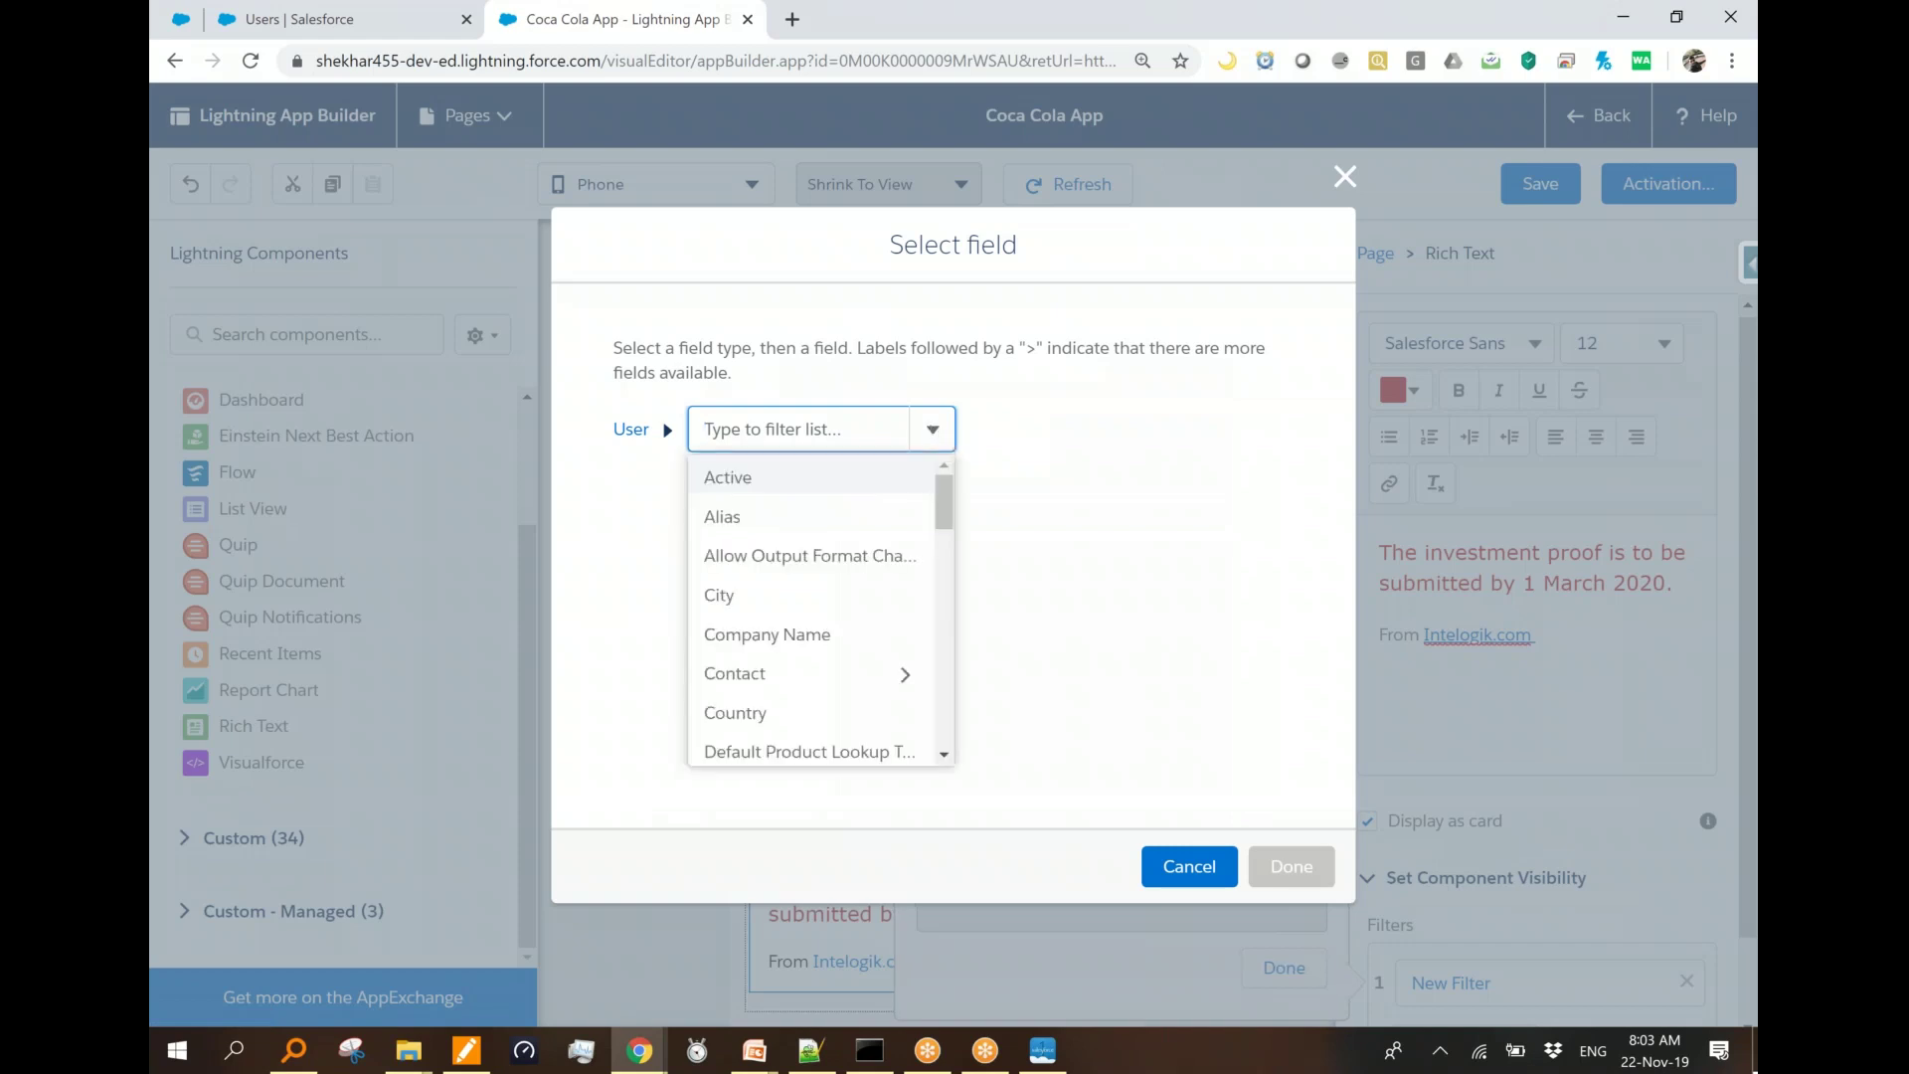
{"action": "left_click_drag", "start_coordinate": [1008, 376], "coordinate": [926, 403]}
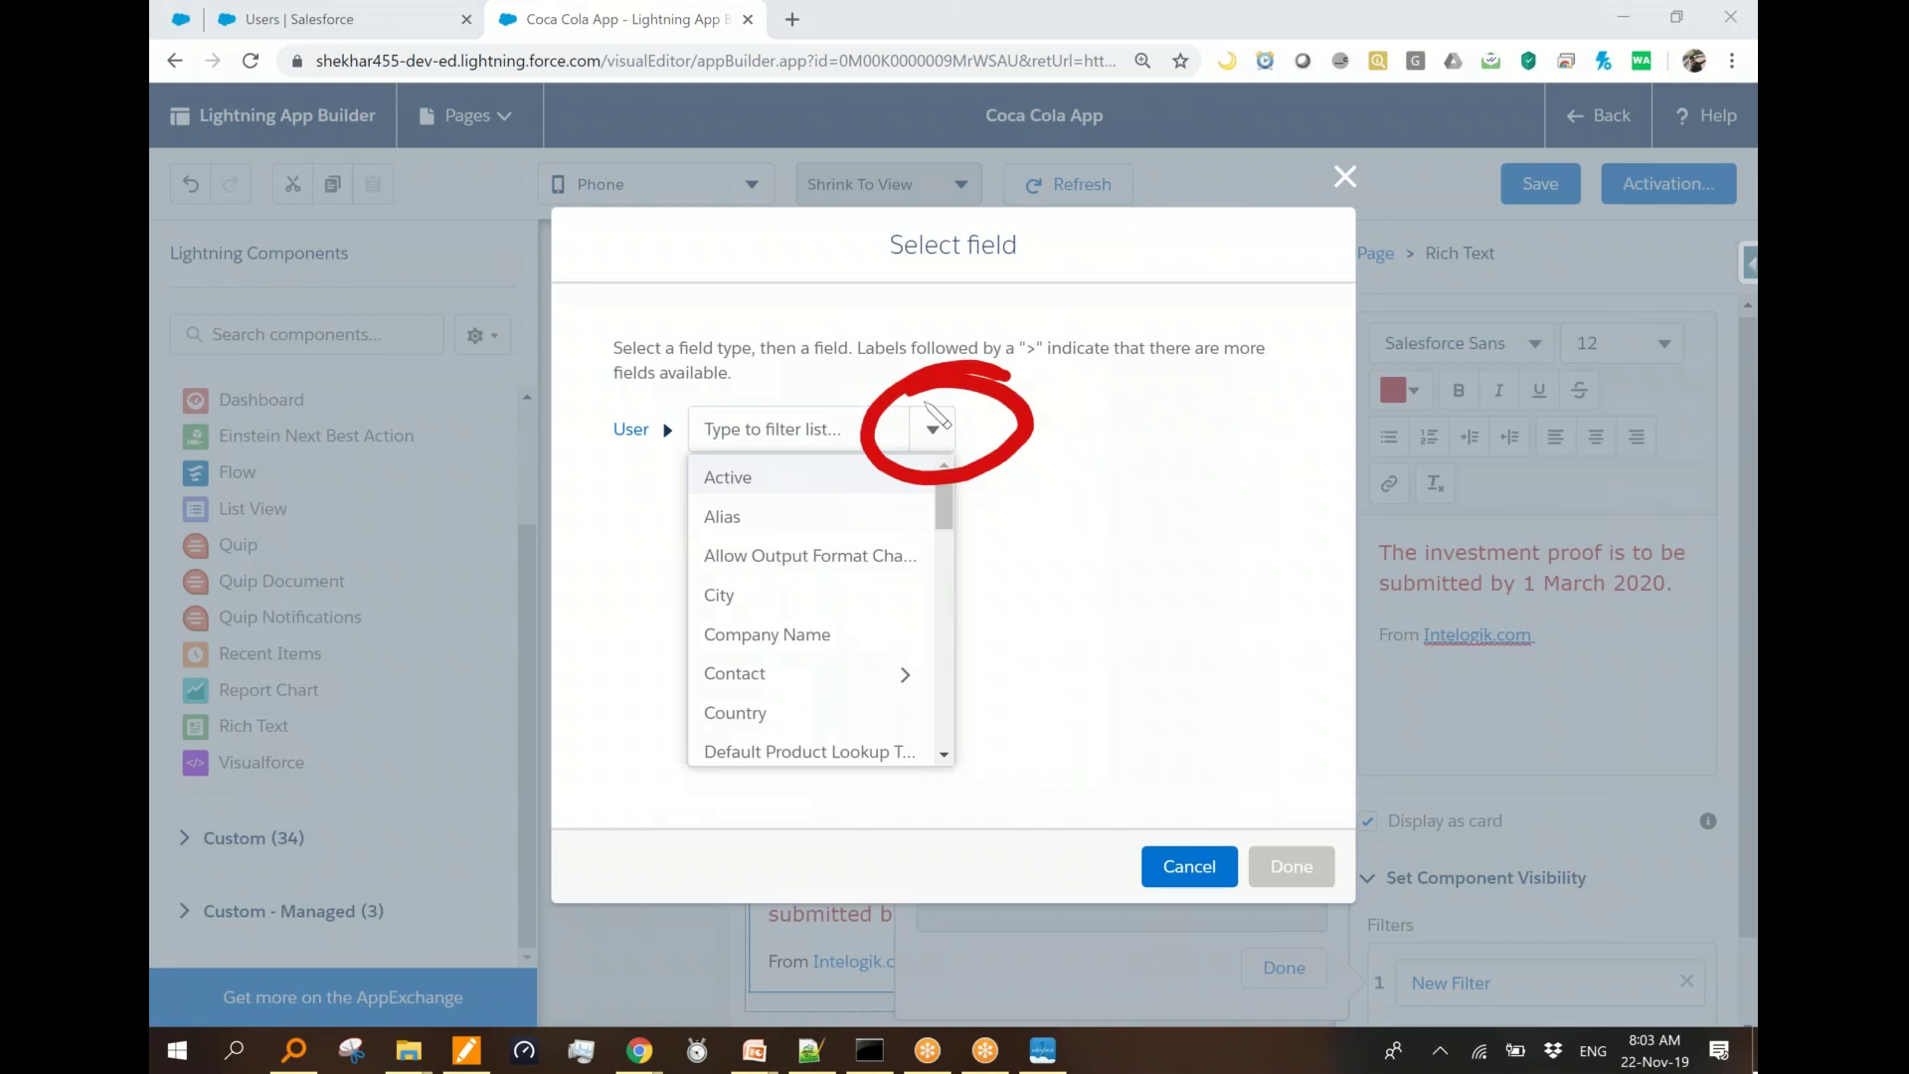
{"action": "key", "text": "Escape"}
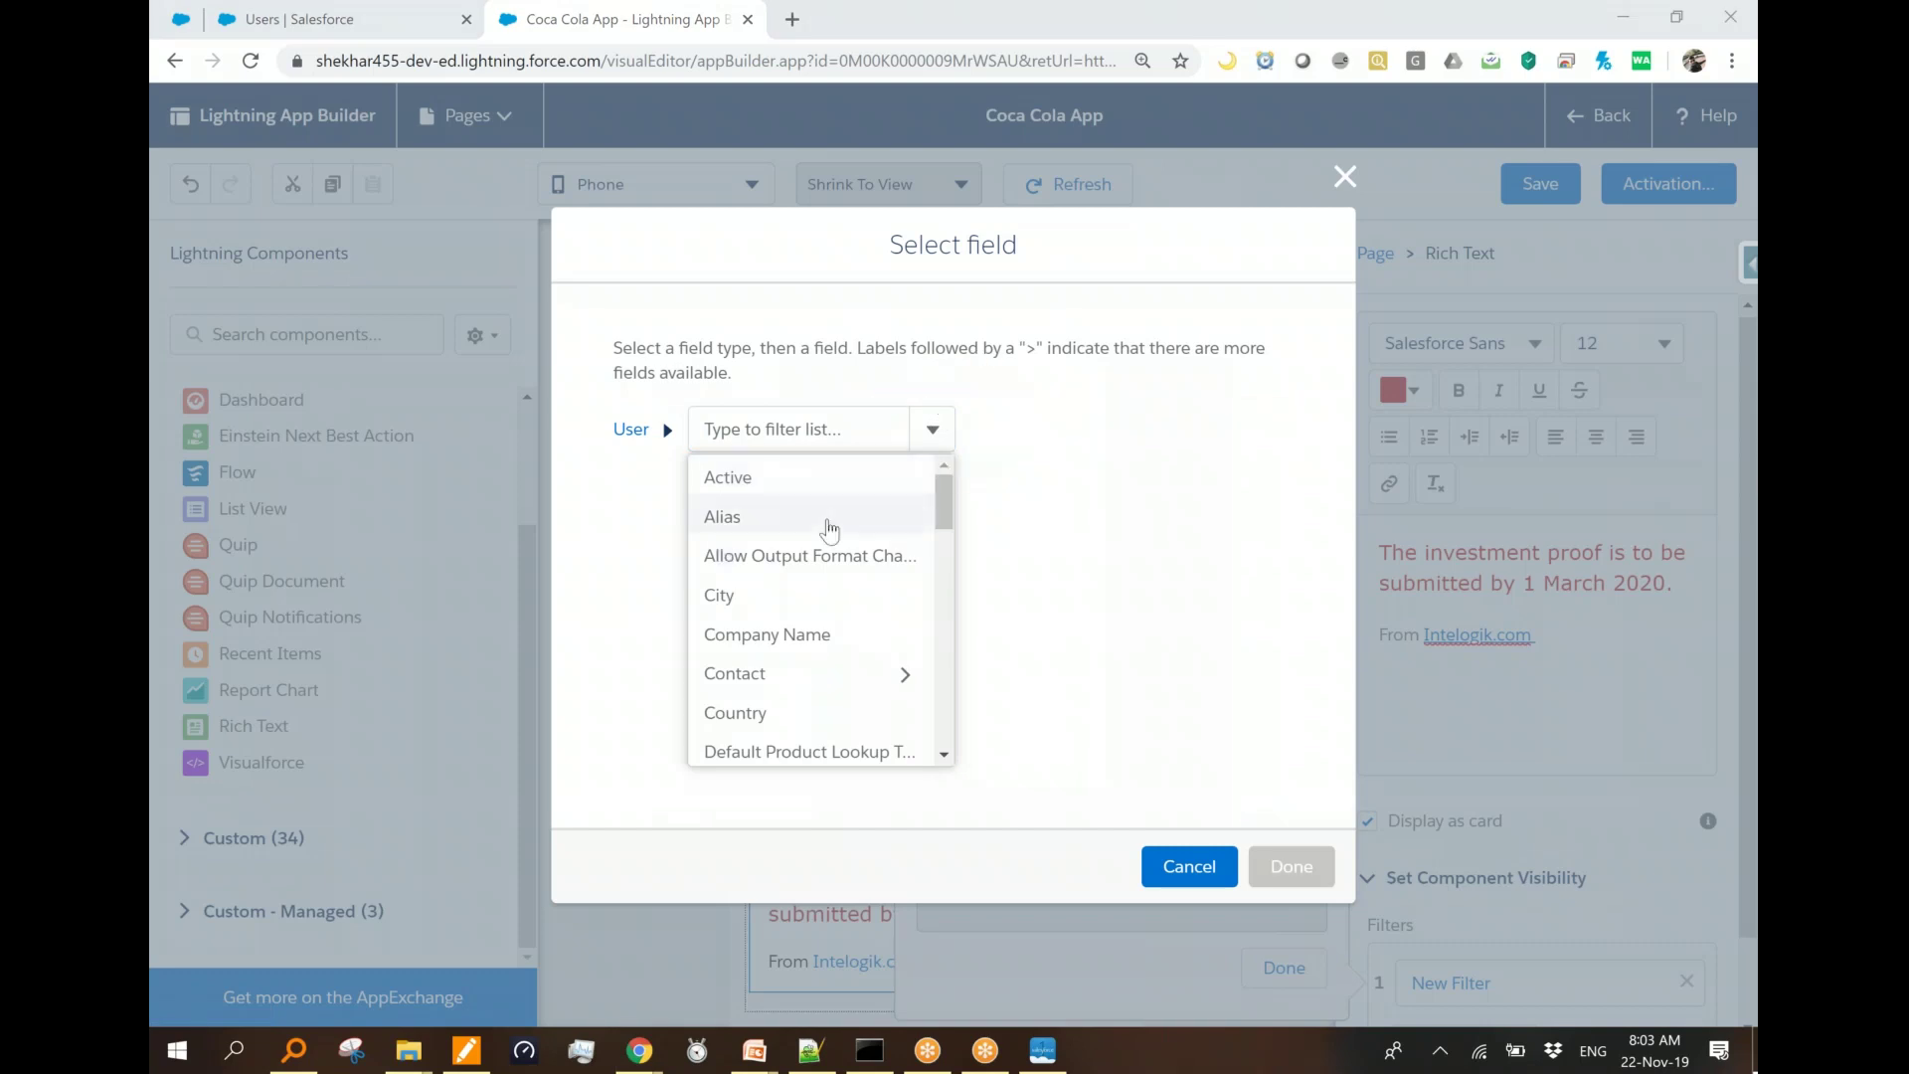
{"action": "left_click", "coordinate": [784, 711]}
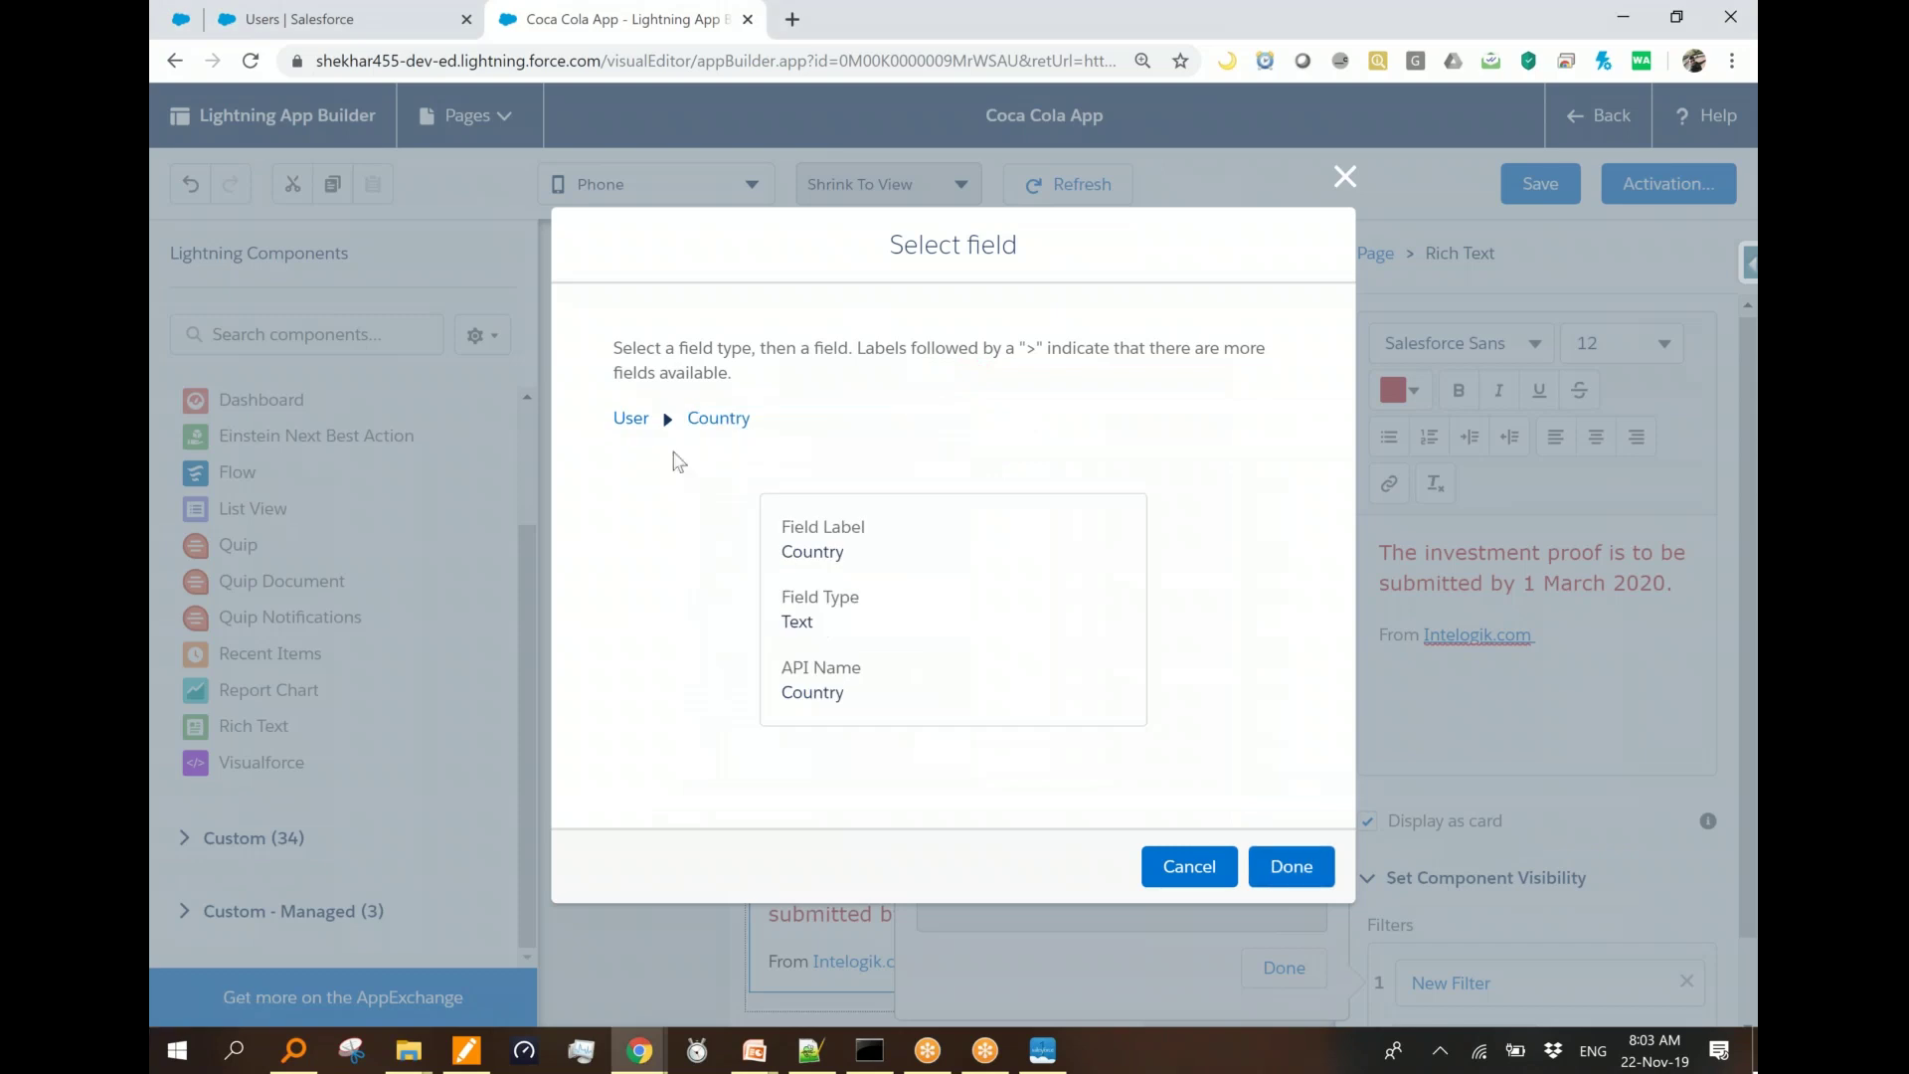
{"action": "left_click", "coordinate": [1292, 865]}
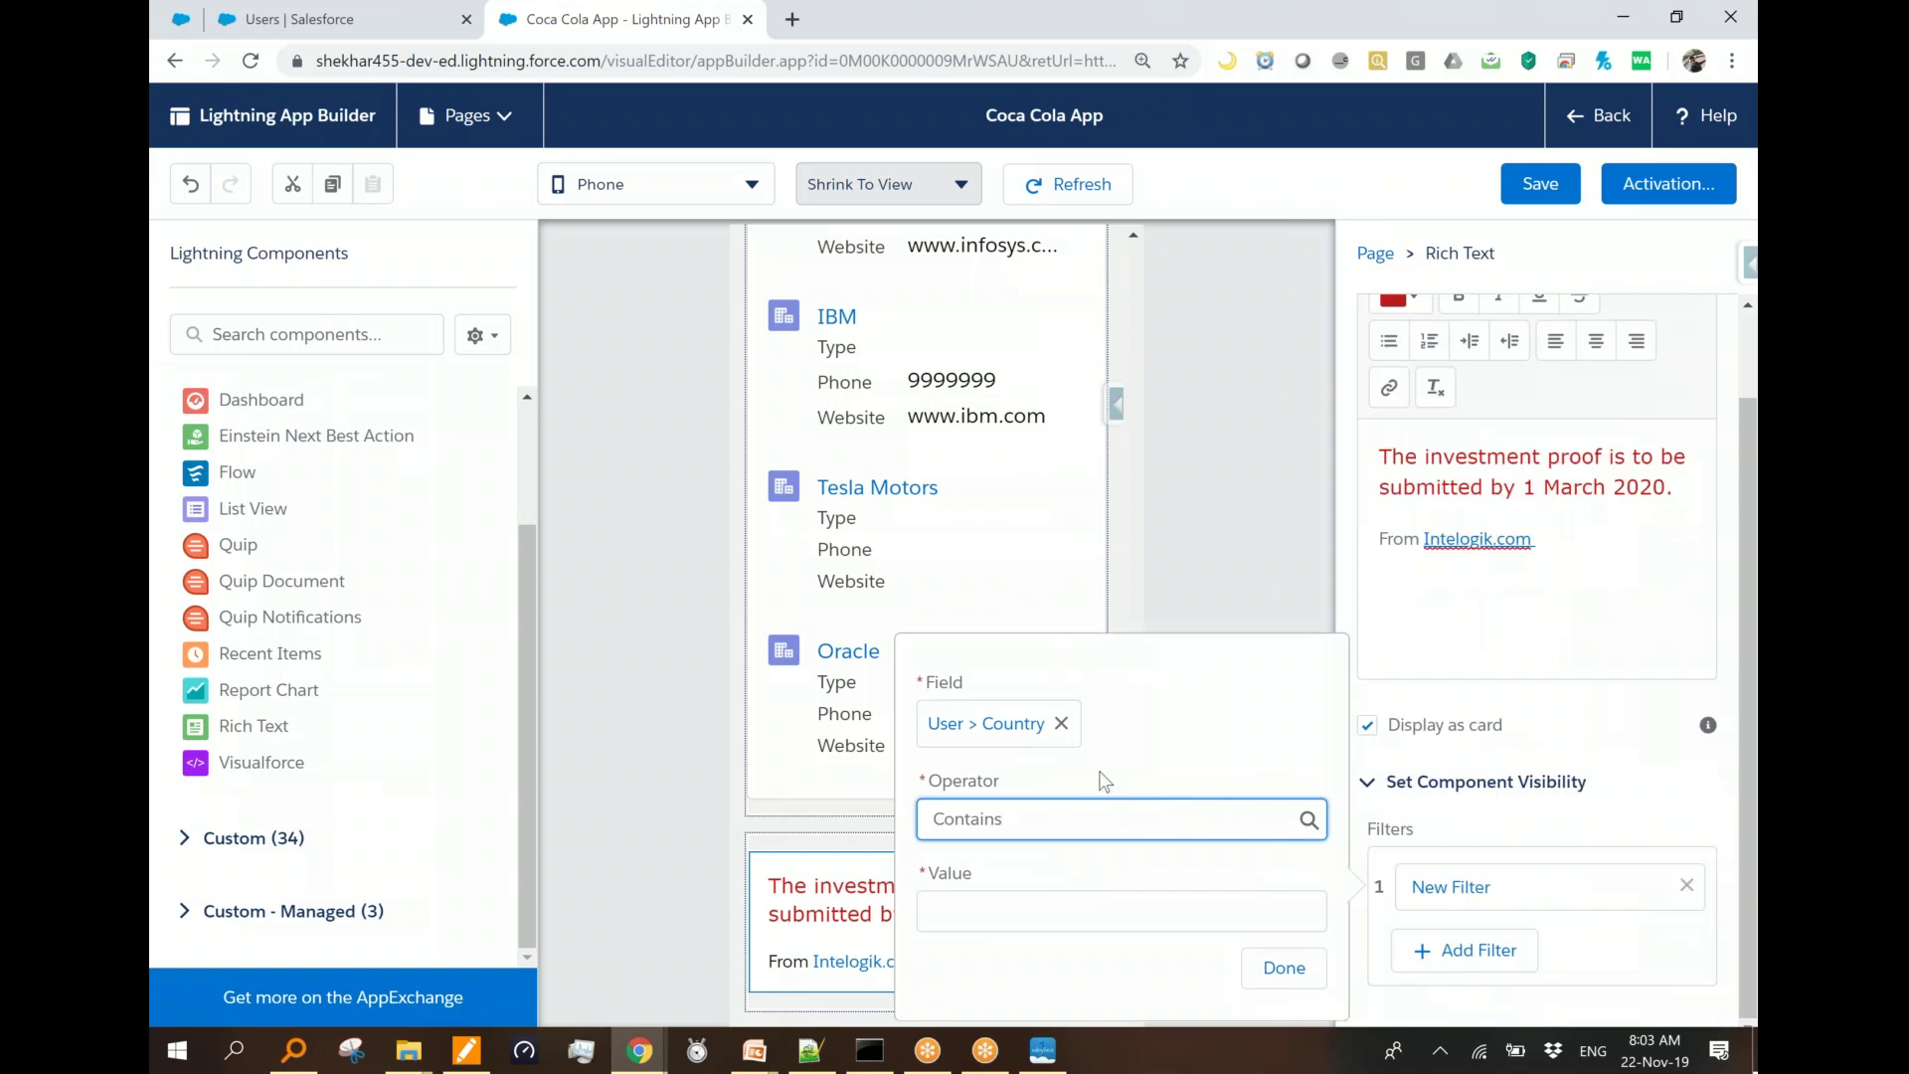
- Set the filter operator to Equal with value India, then save the page
{"action": "left_click", "coordinate": [1041, 819]}
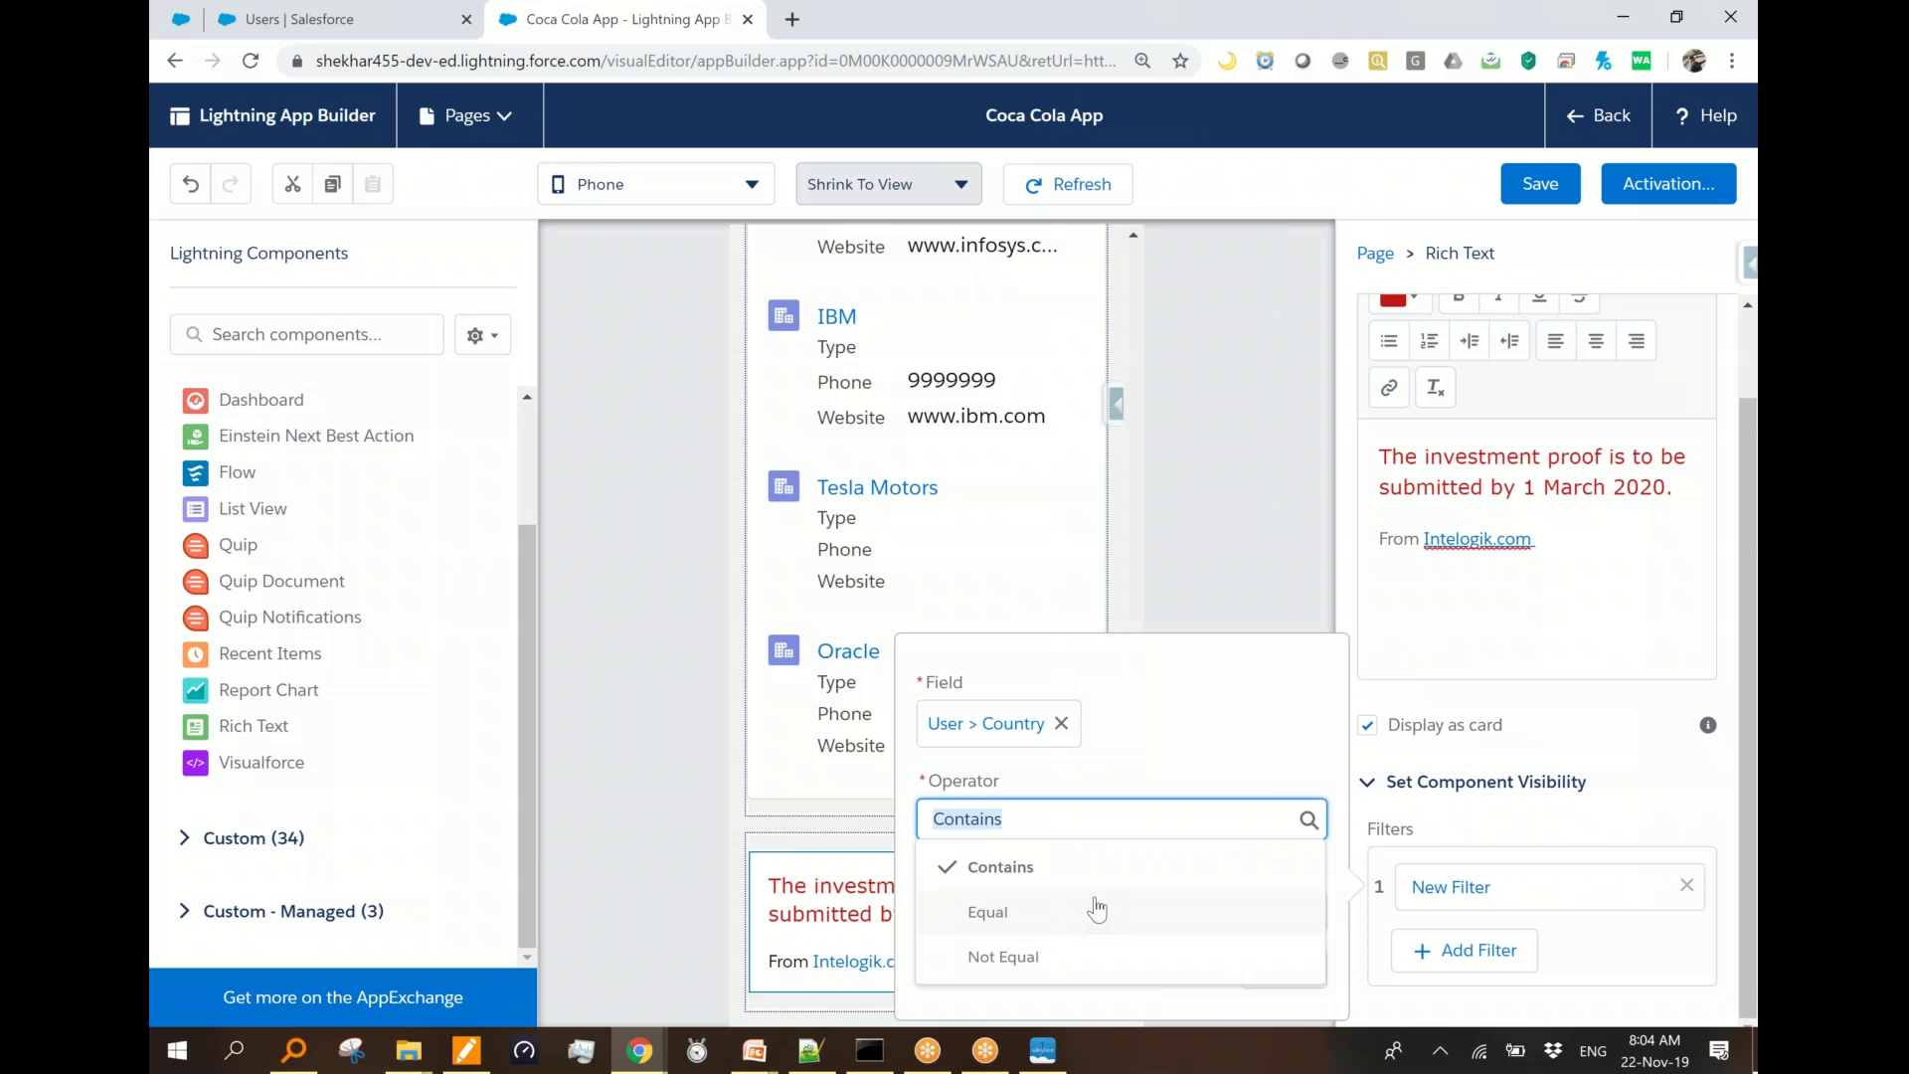
{"action": "left_click", "coordinate": [1062, 911]}
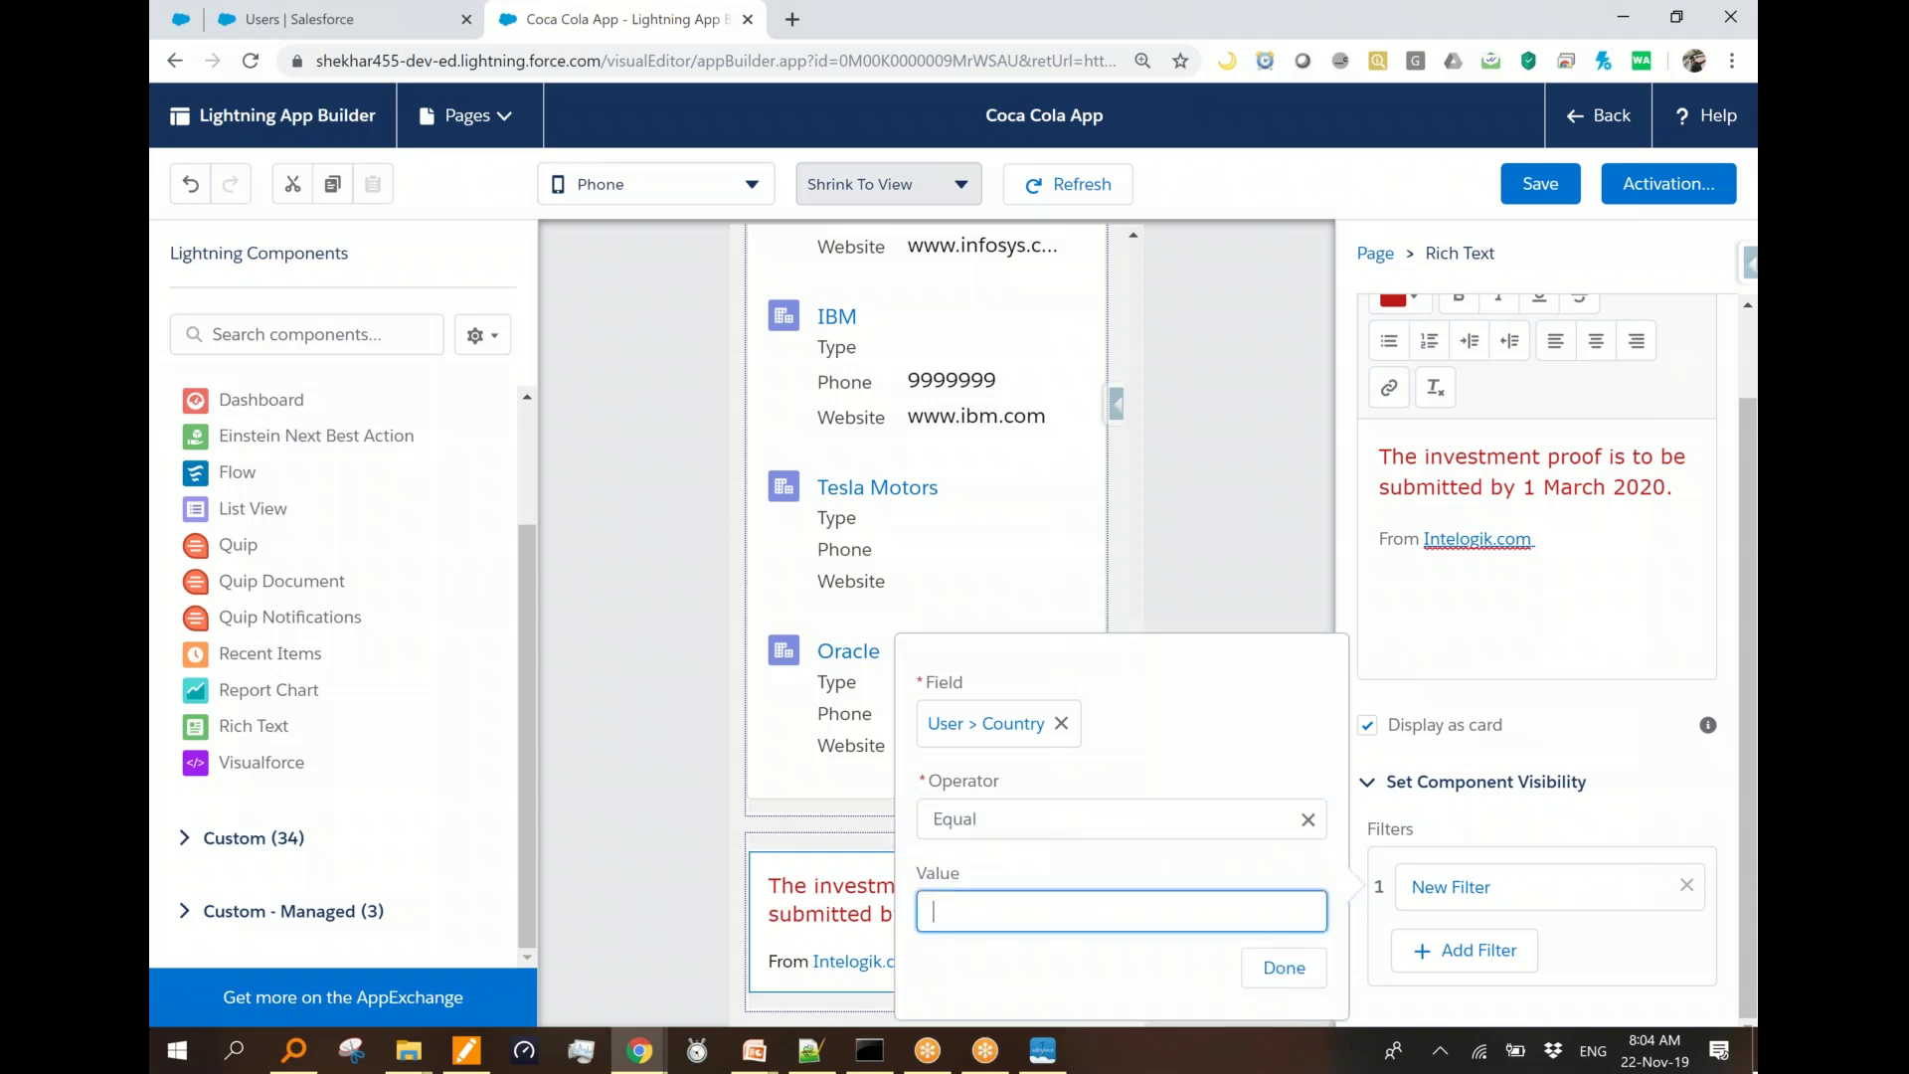
{"action": "type", "text": "India"}
{"action": "left_click", "coordinate": [1303, 964]}
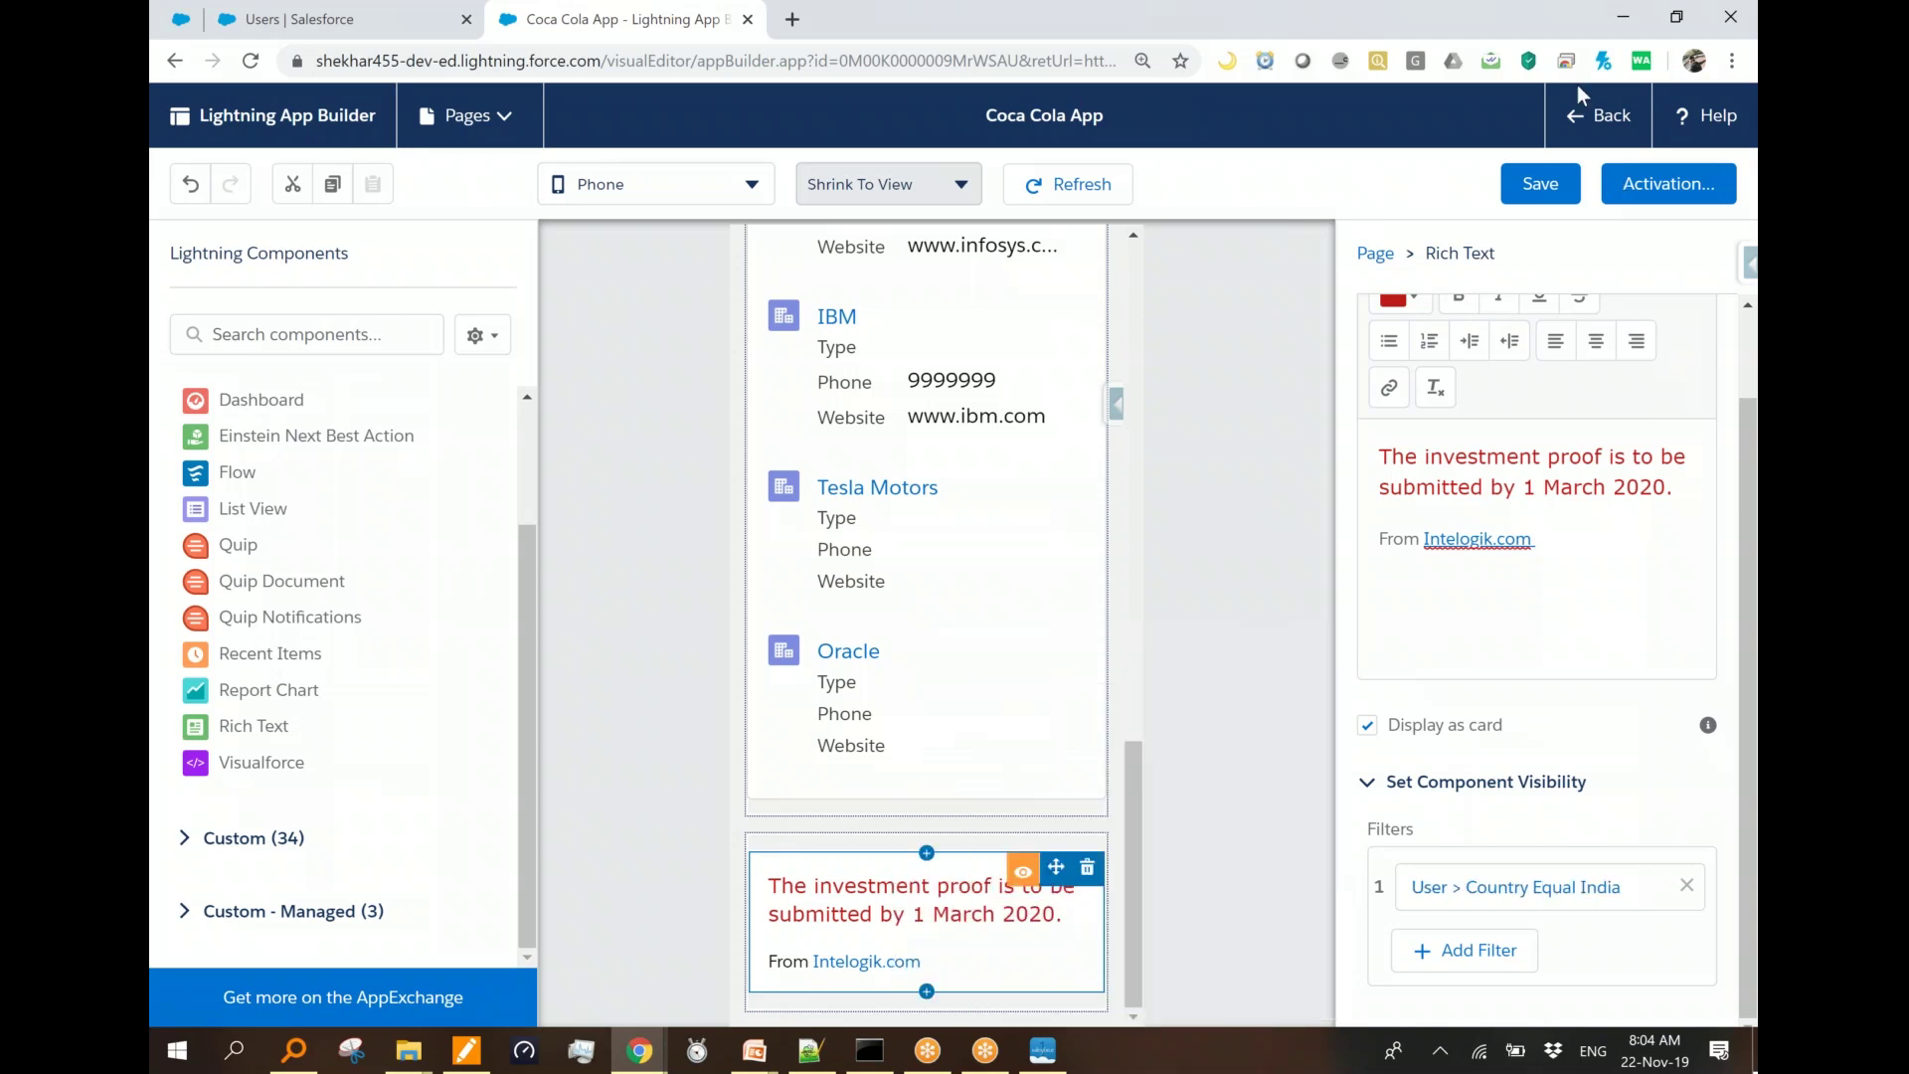
{"action": "left_click", "coordinate": [1540, 184]}
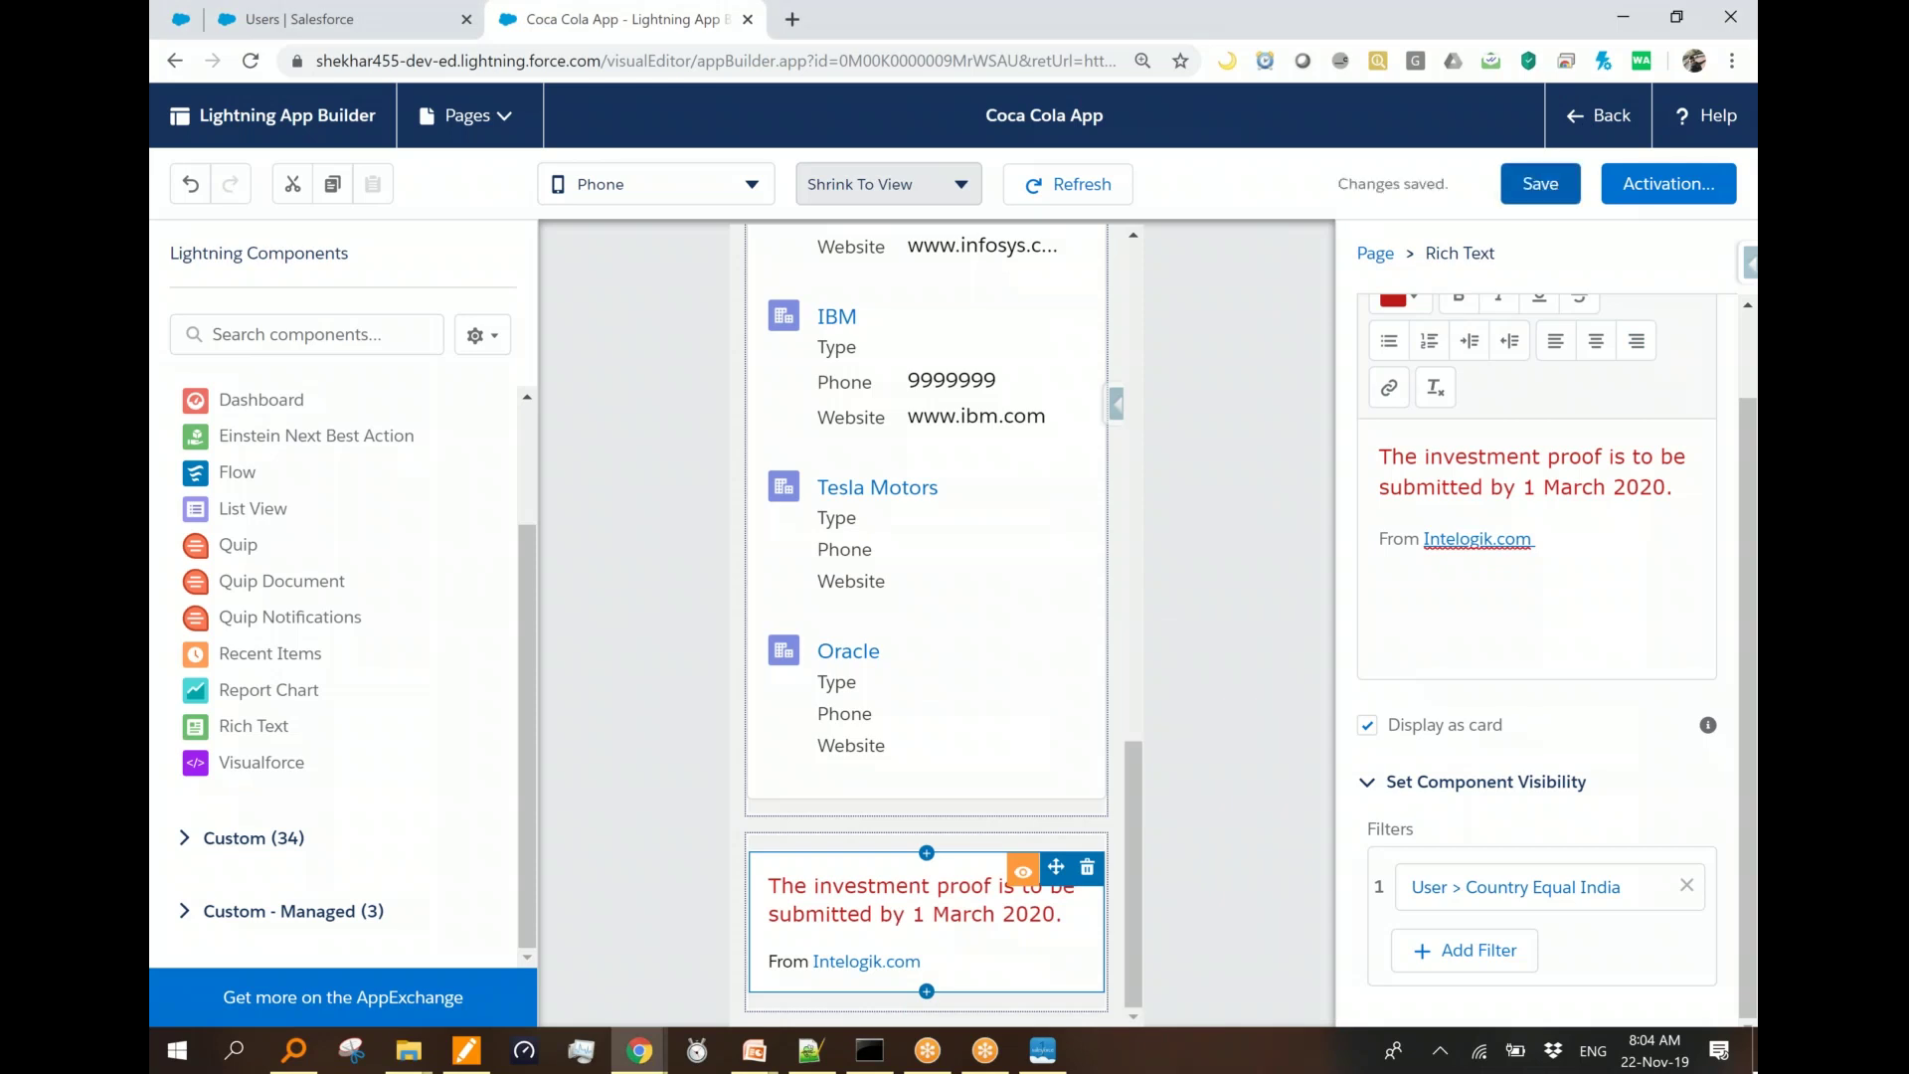
- Bring up the phone emulator and dock it at the right edge beside the presentation
{"action": "left_click", "coordinate": [1042, 1051]}
{"action": "left_click_drag", "start_coordinate": [1649, 224], "coordinate": [971, 77]}
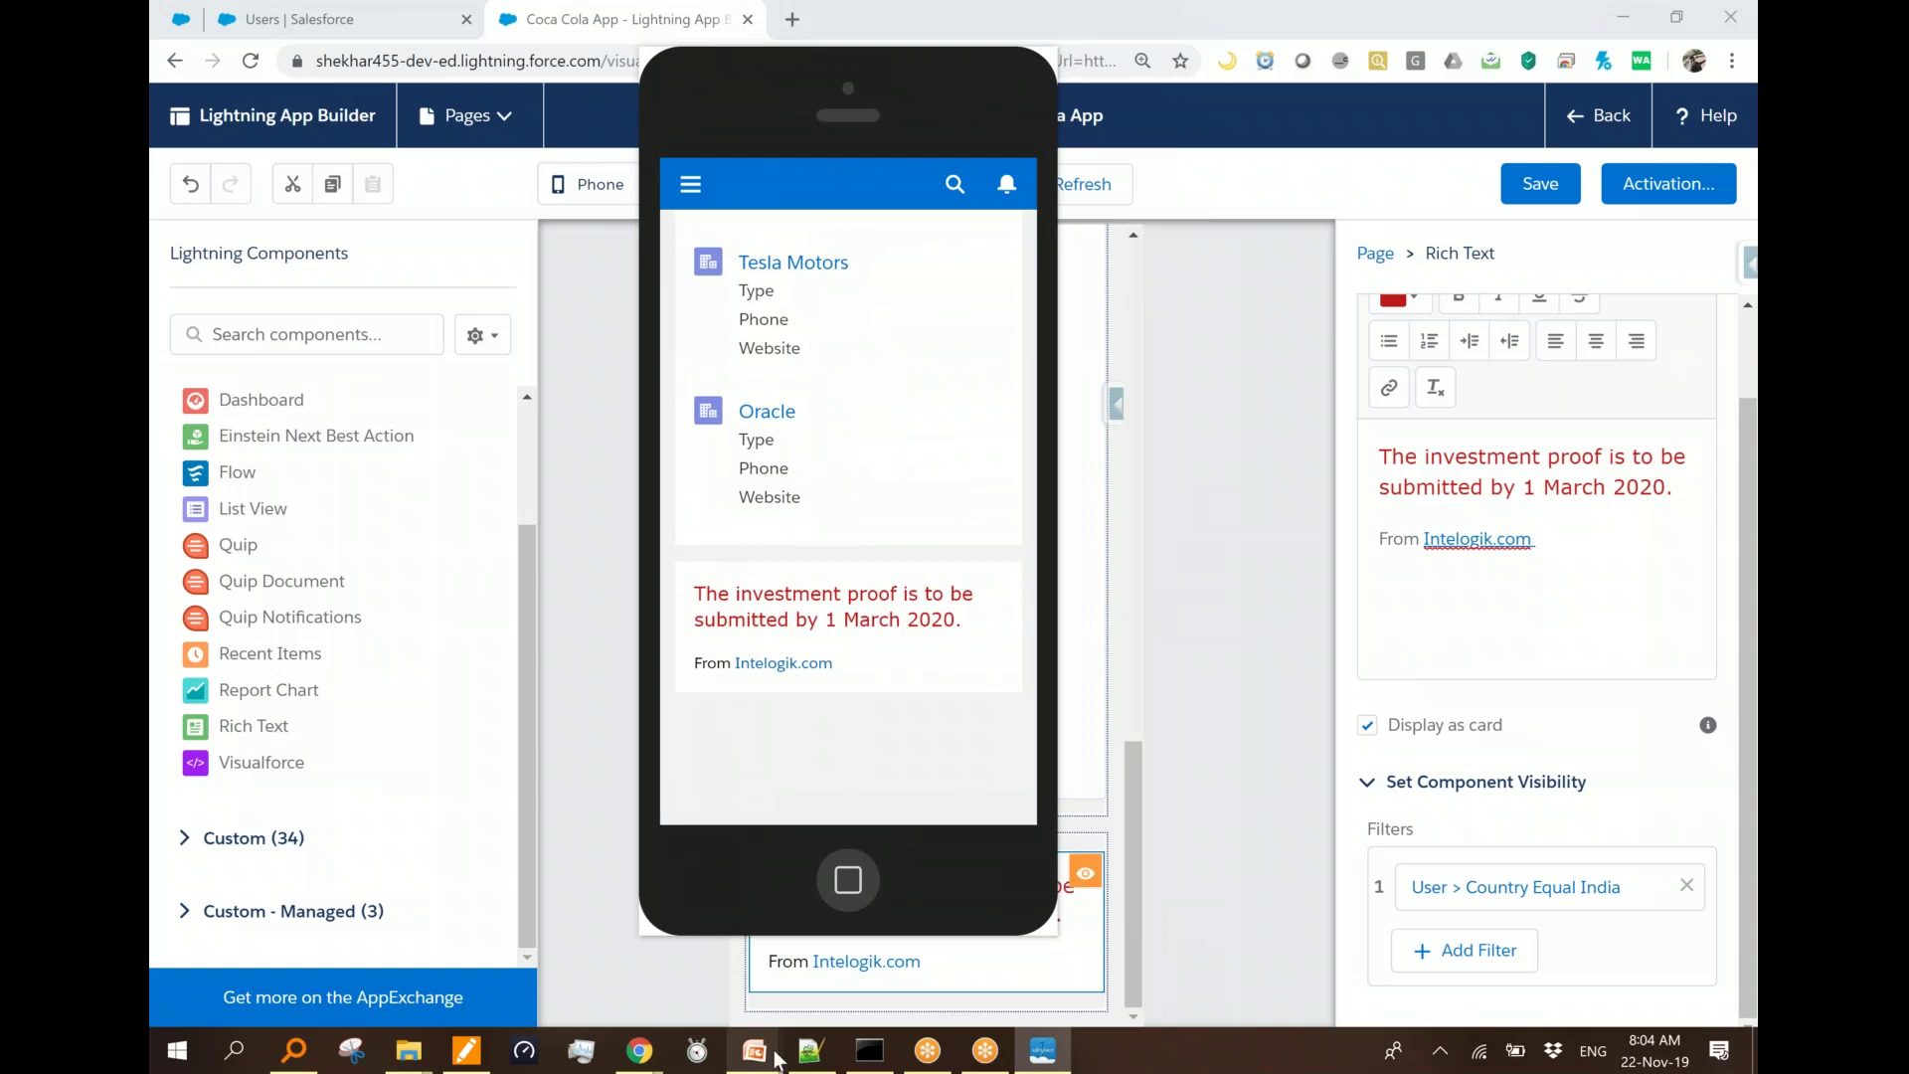
{"action": "mouse_move", "coordinate": [765, 1049]}
{"action": "left_click", "coordinate": [861, 940]}
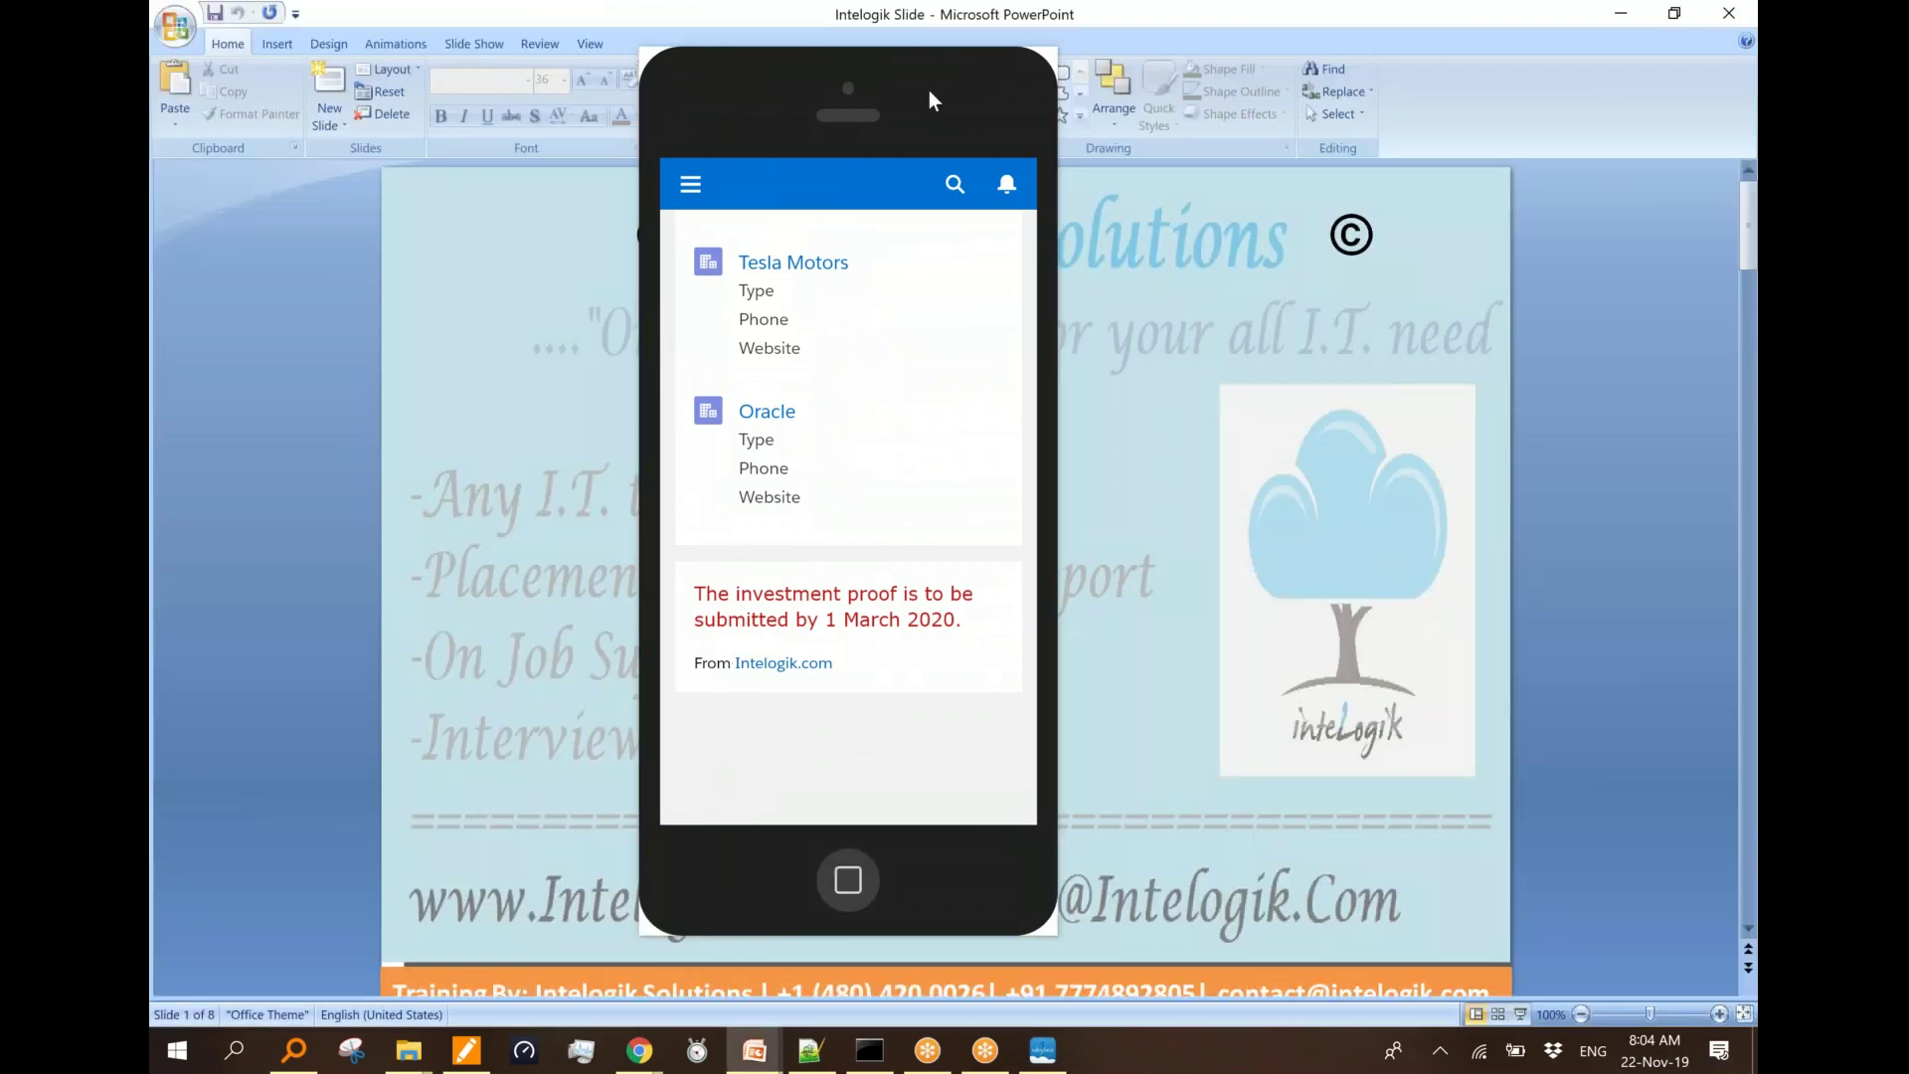
{"action": "left_click_drag", "start_coordinate": [960, 77], "coordinate": [1660, 108]}
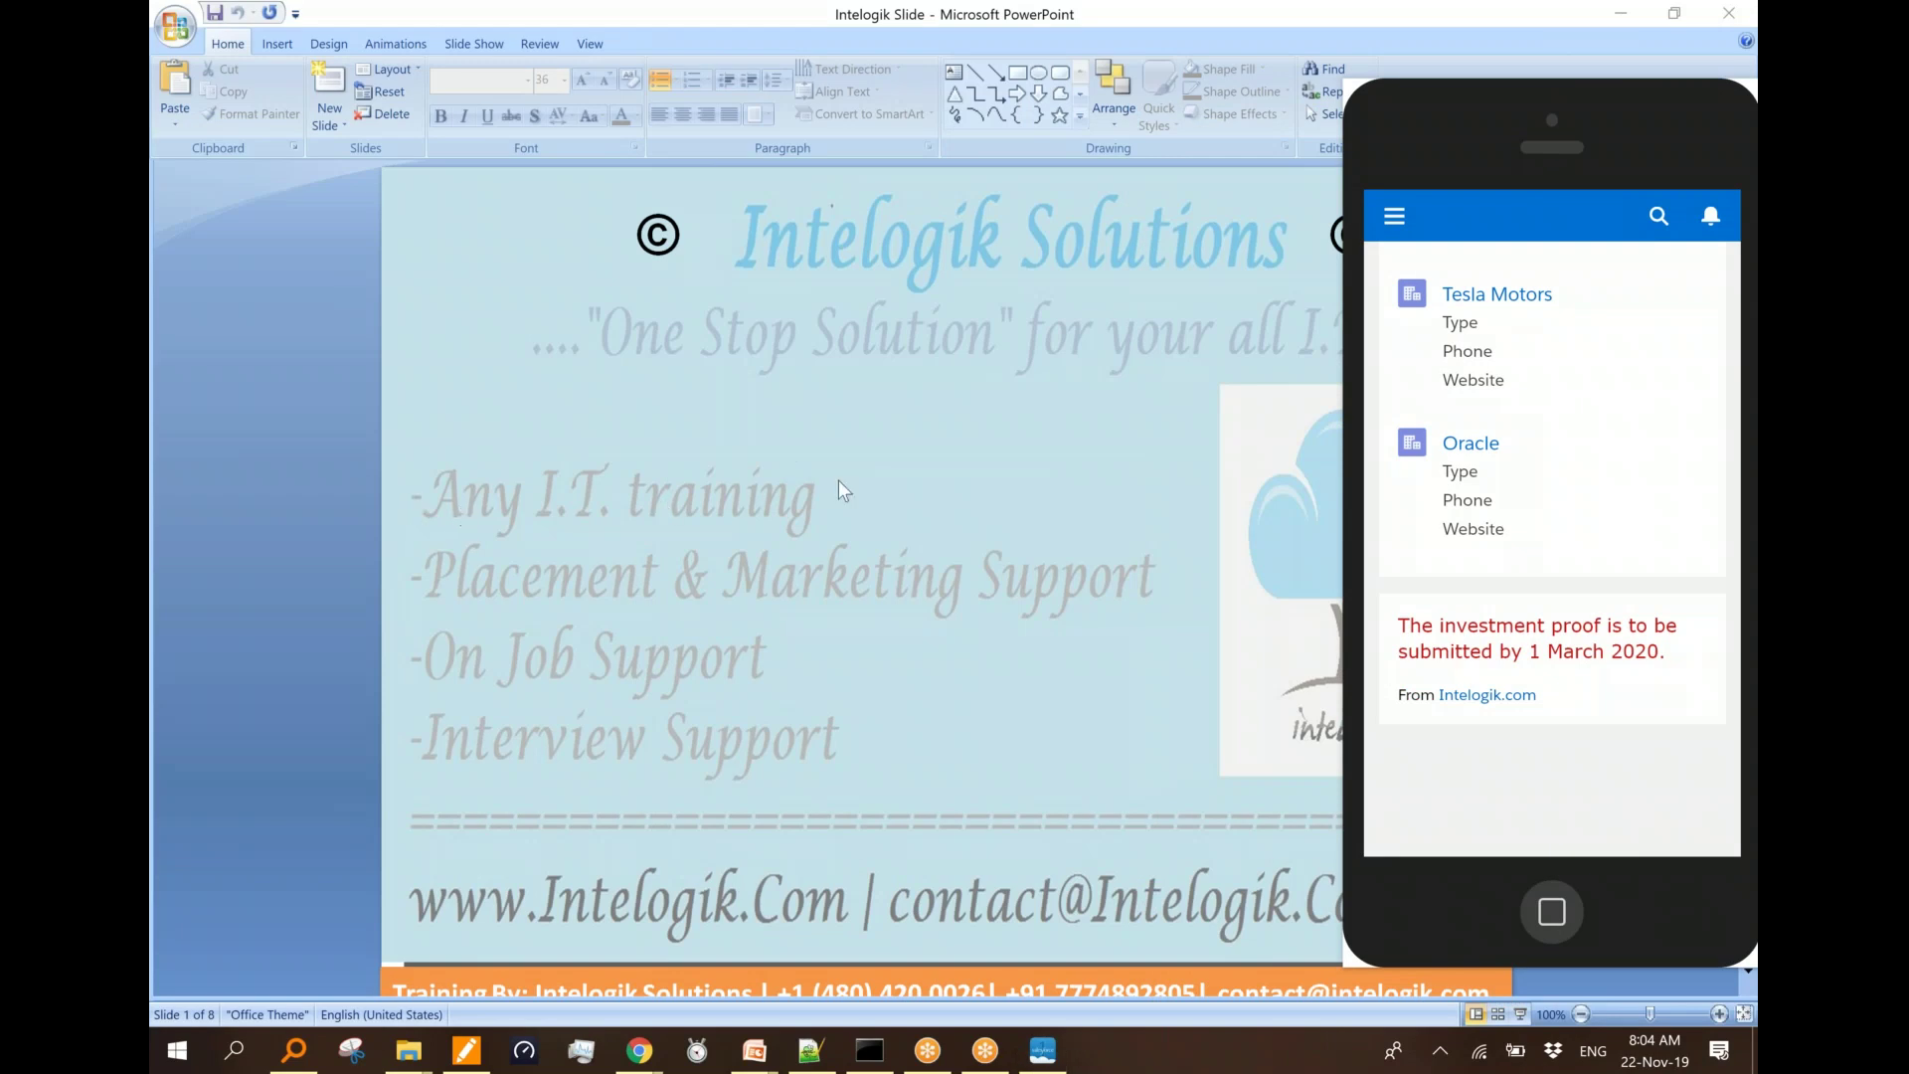
{"action": "left_click_drag", "start_coordinate": [1689, 139], "coordinate": [1615, 126]}
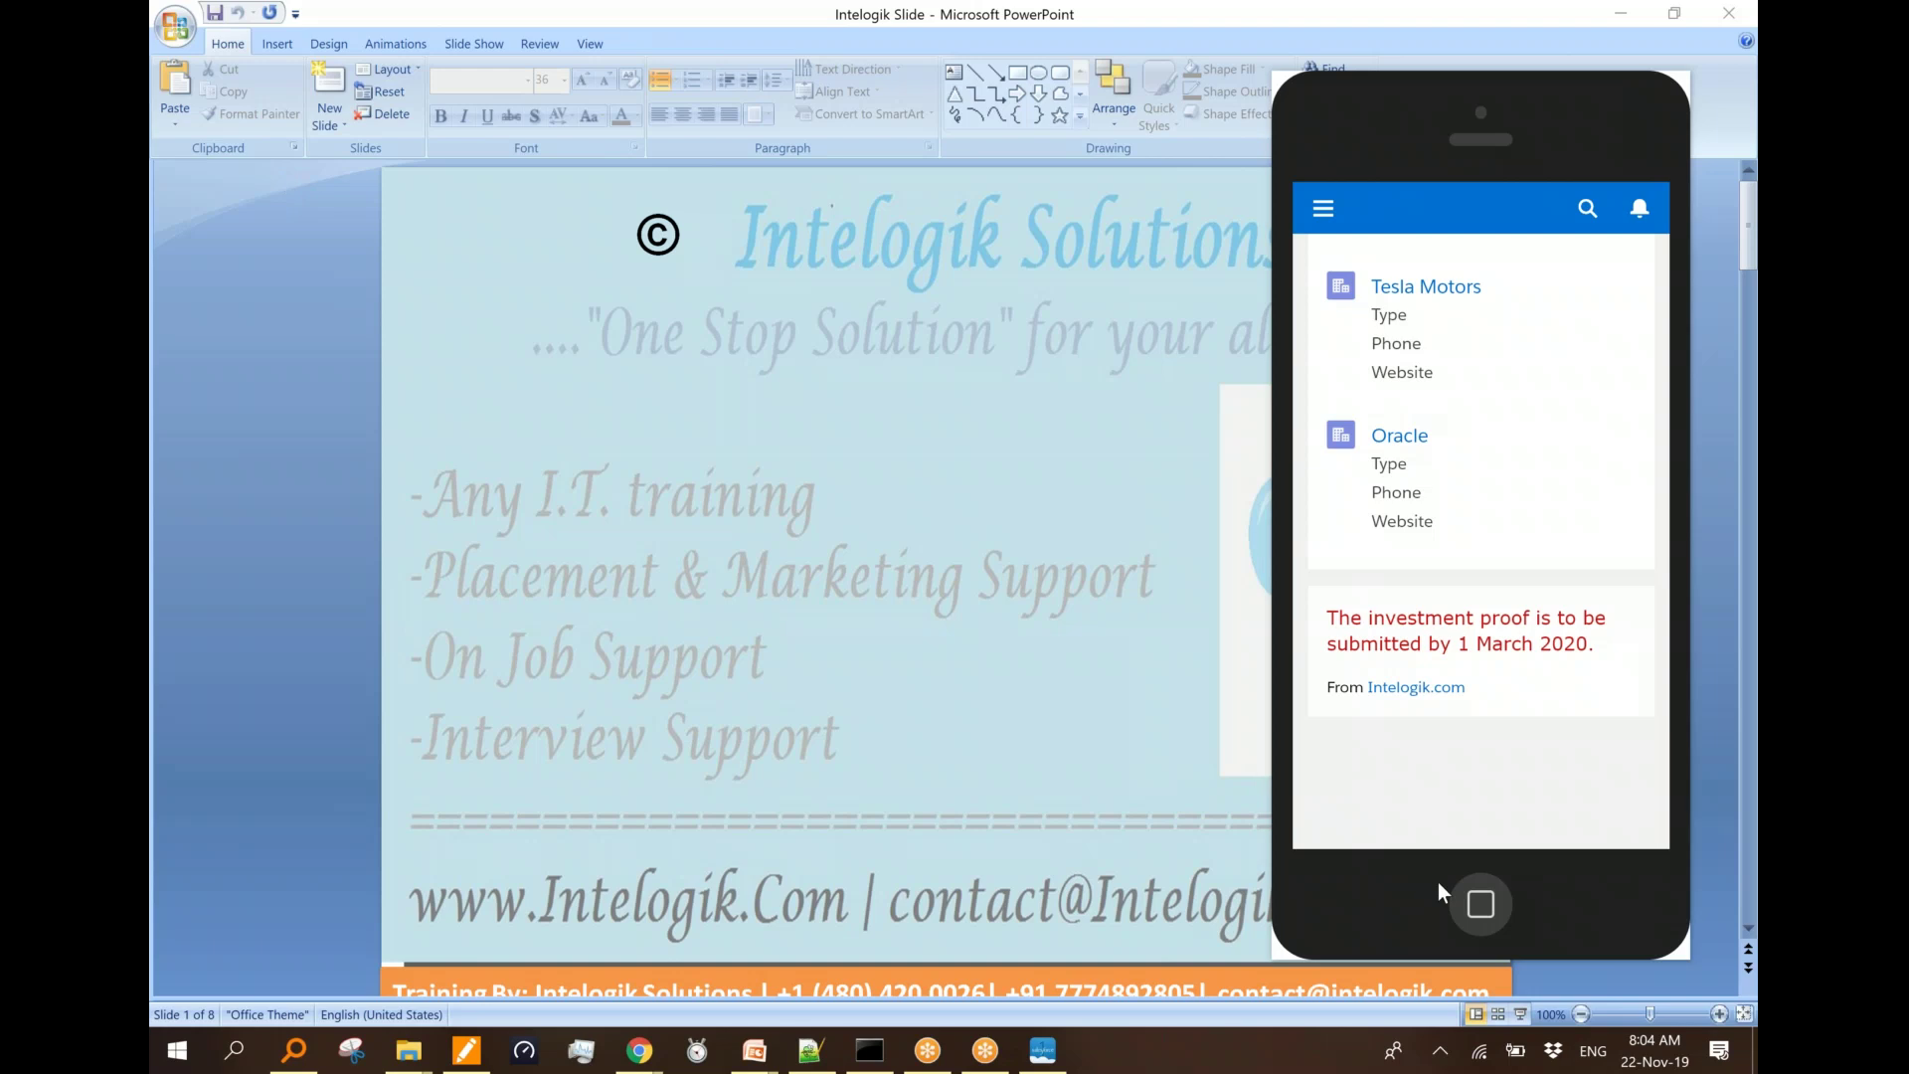
{"action": "left_click_drag", "start_coordinate": [1140, 873], "coordinate": [1457, 901]}
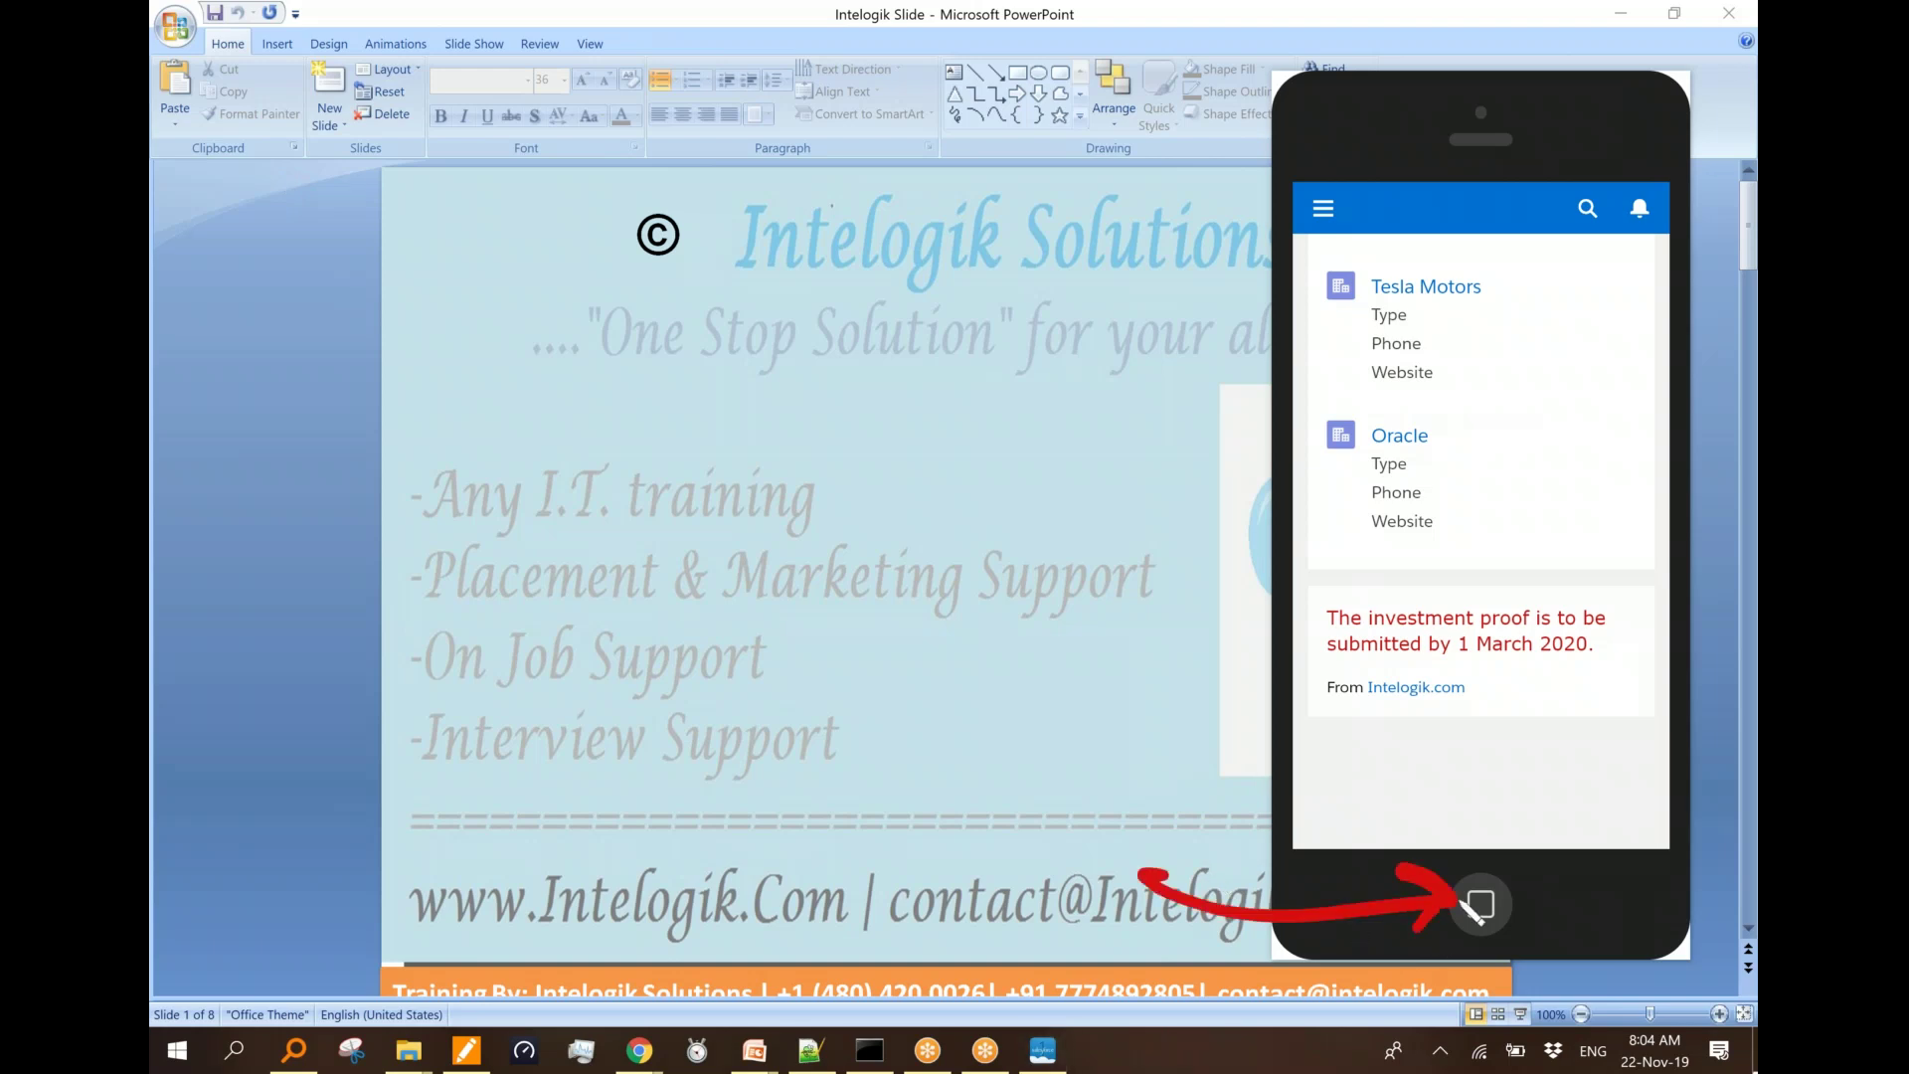